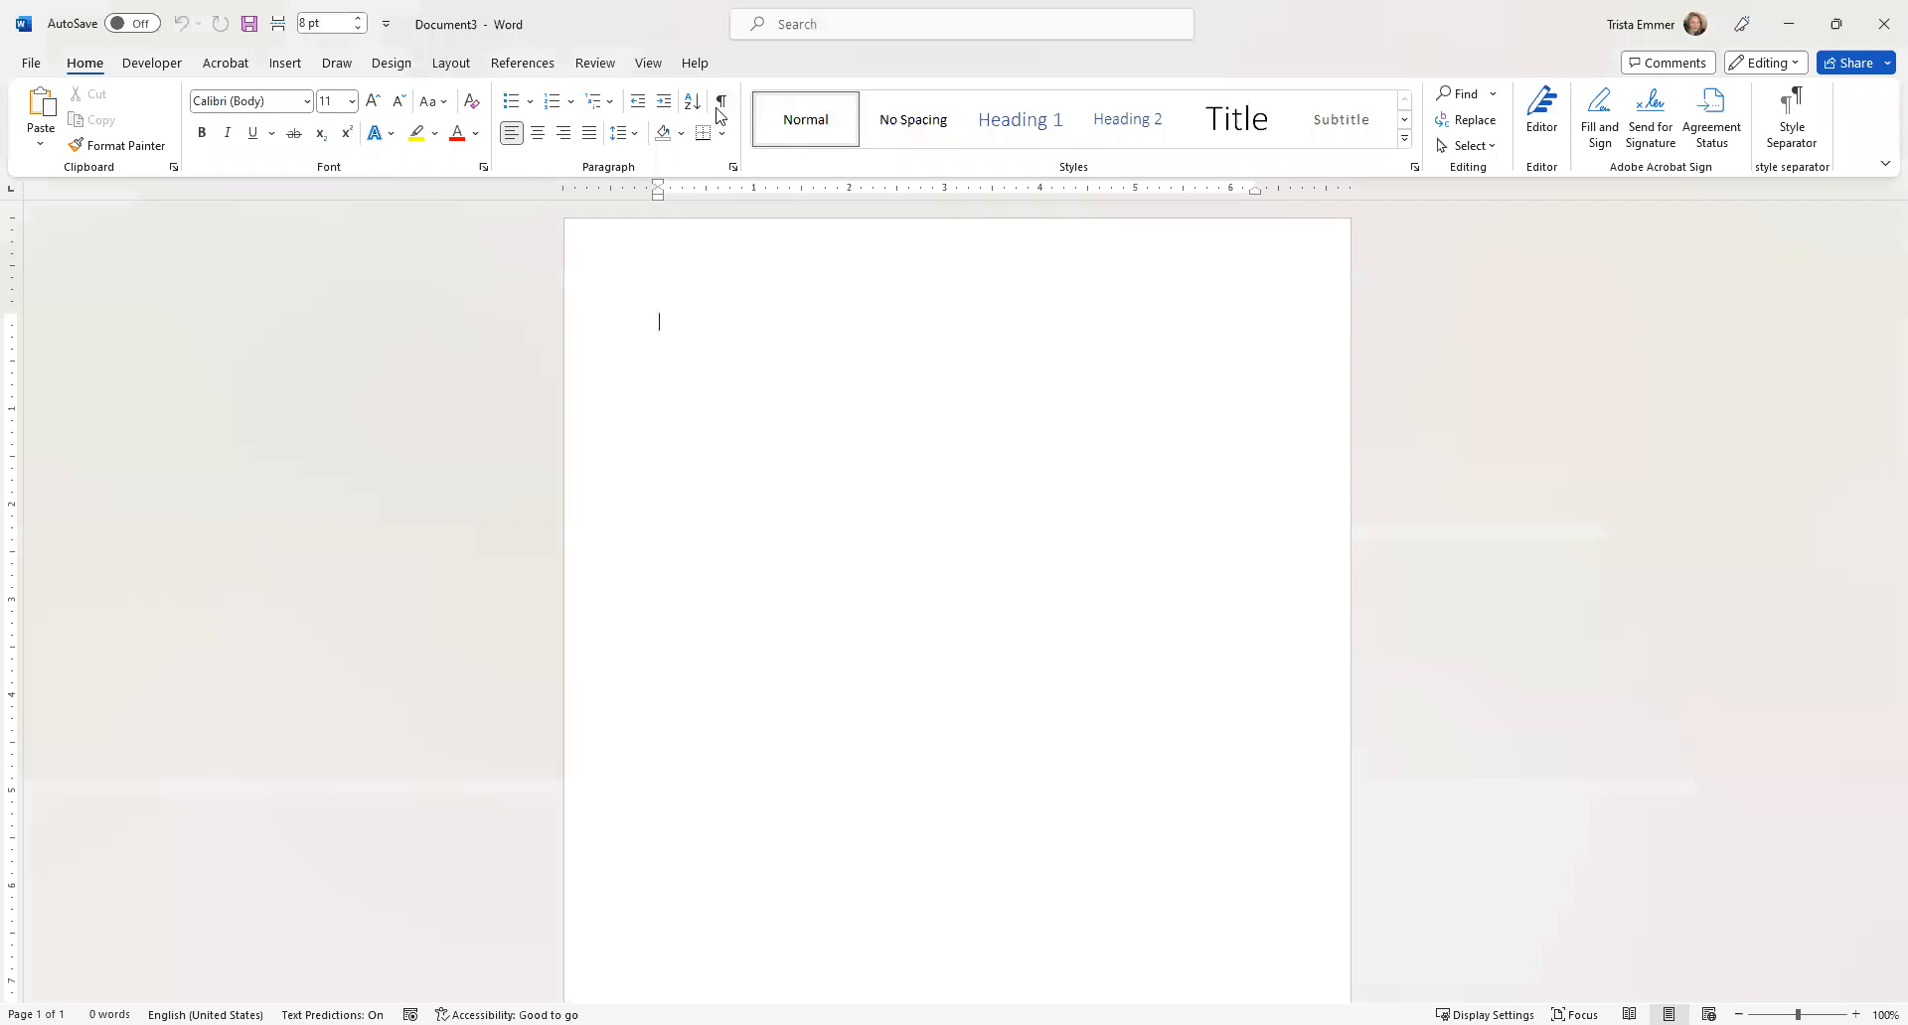
Show the formatting marks and insert a page break in the blank document to start a second page.
click(722, 101)
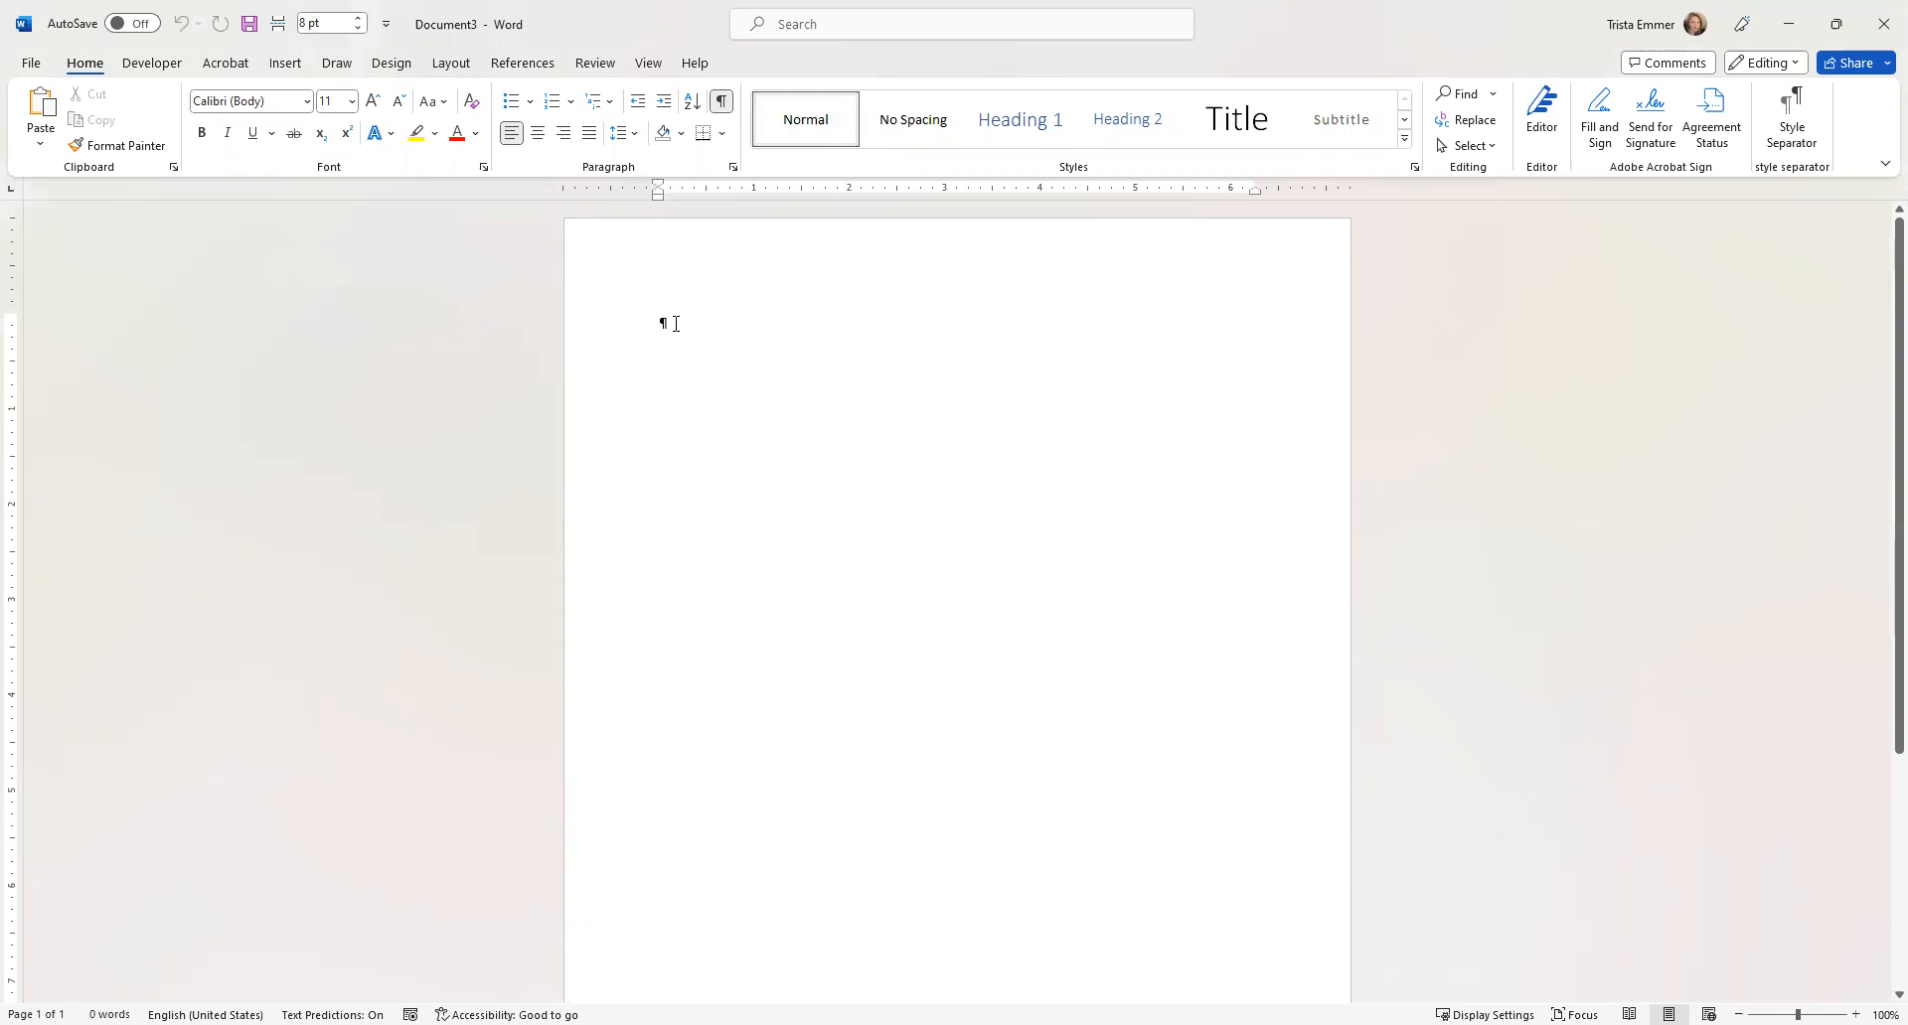
key(shift+Return)
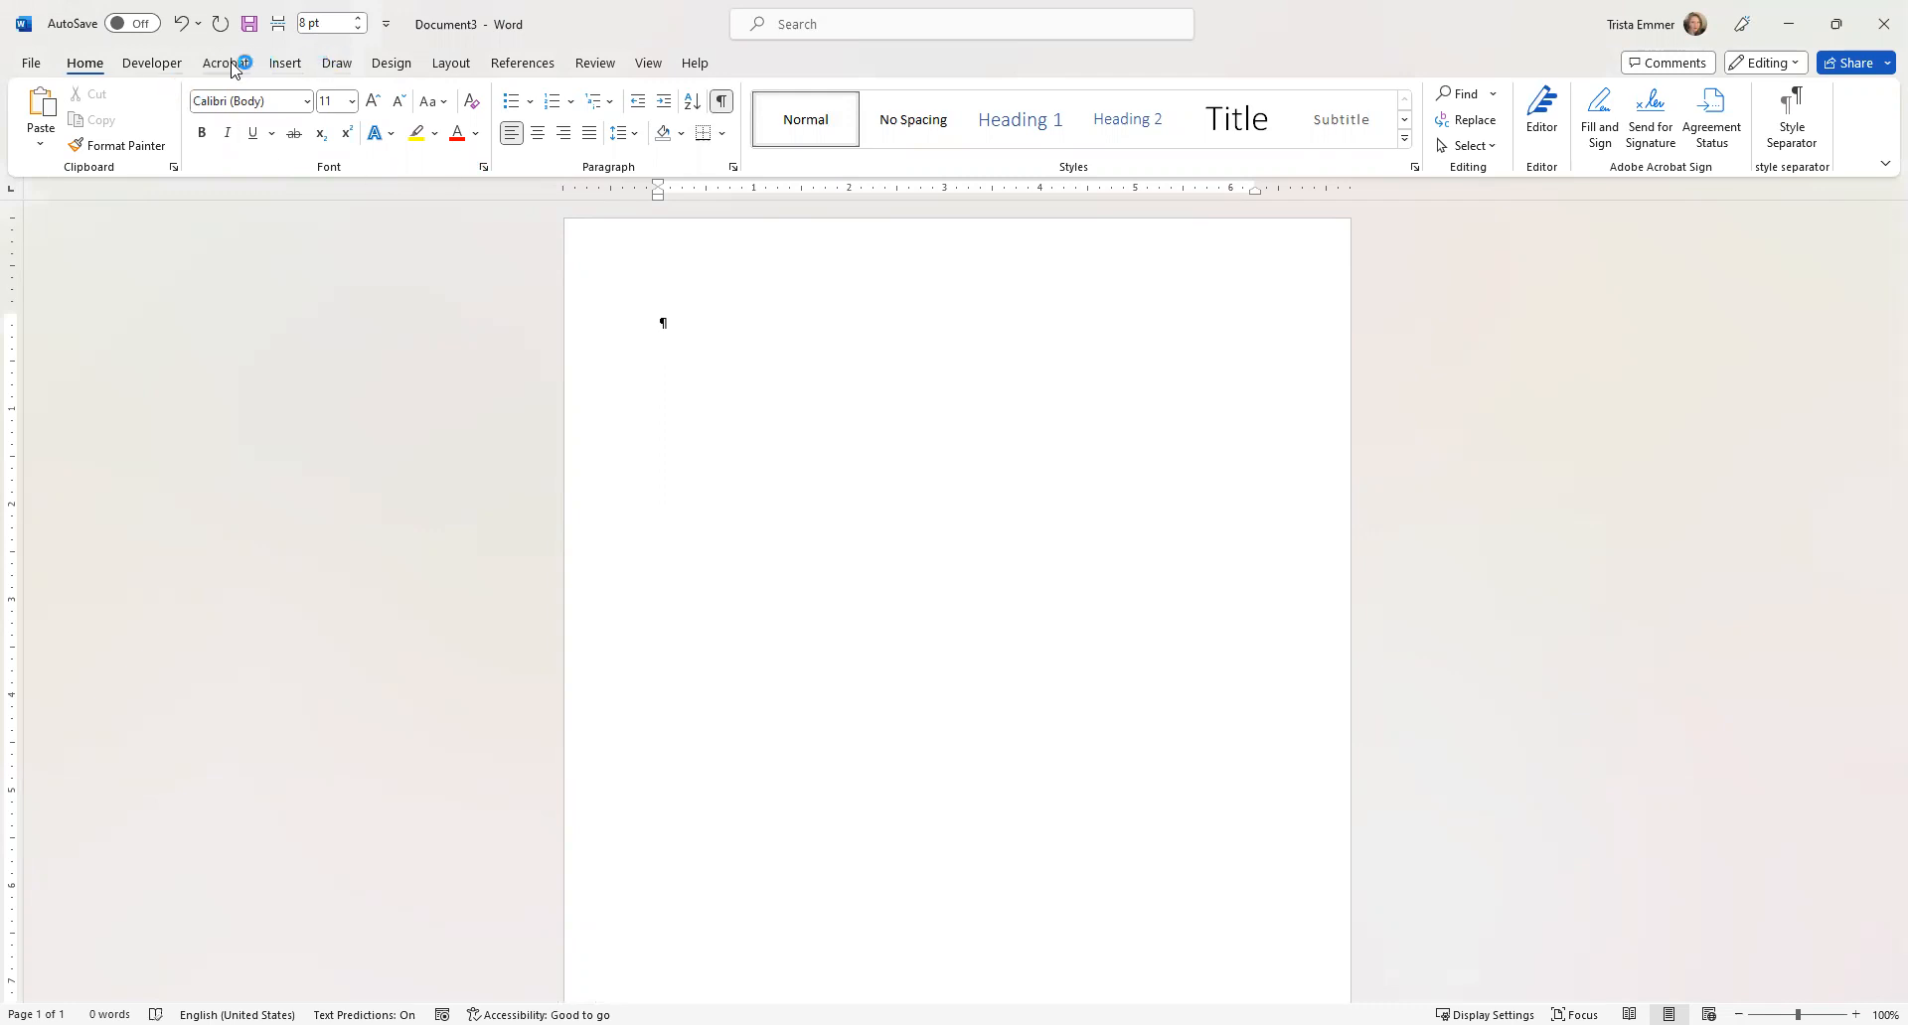
click(282, 64)
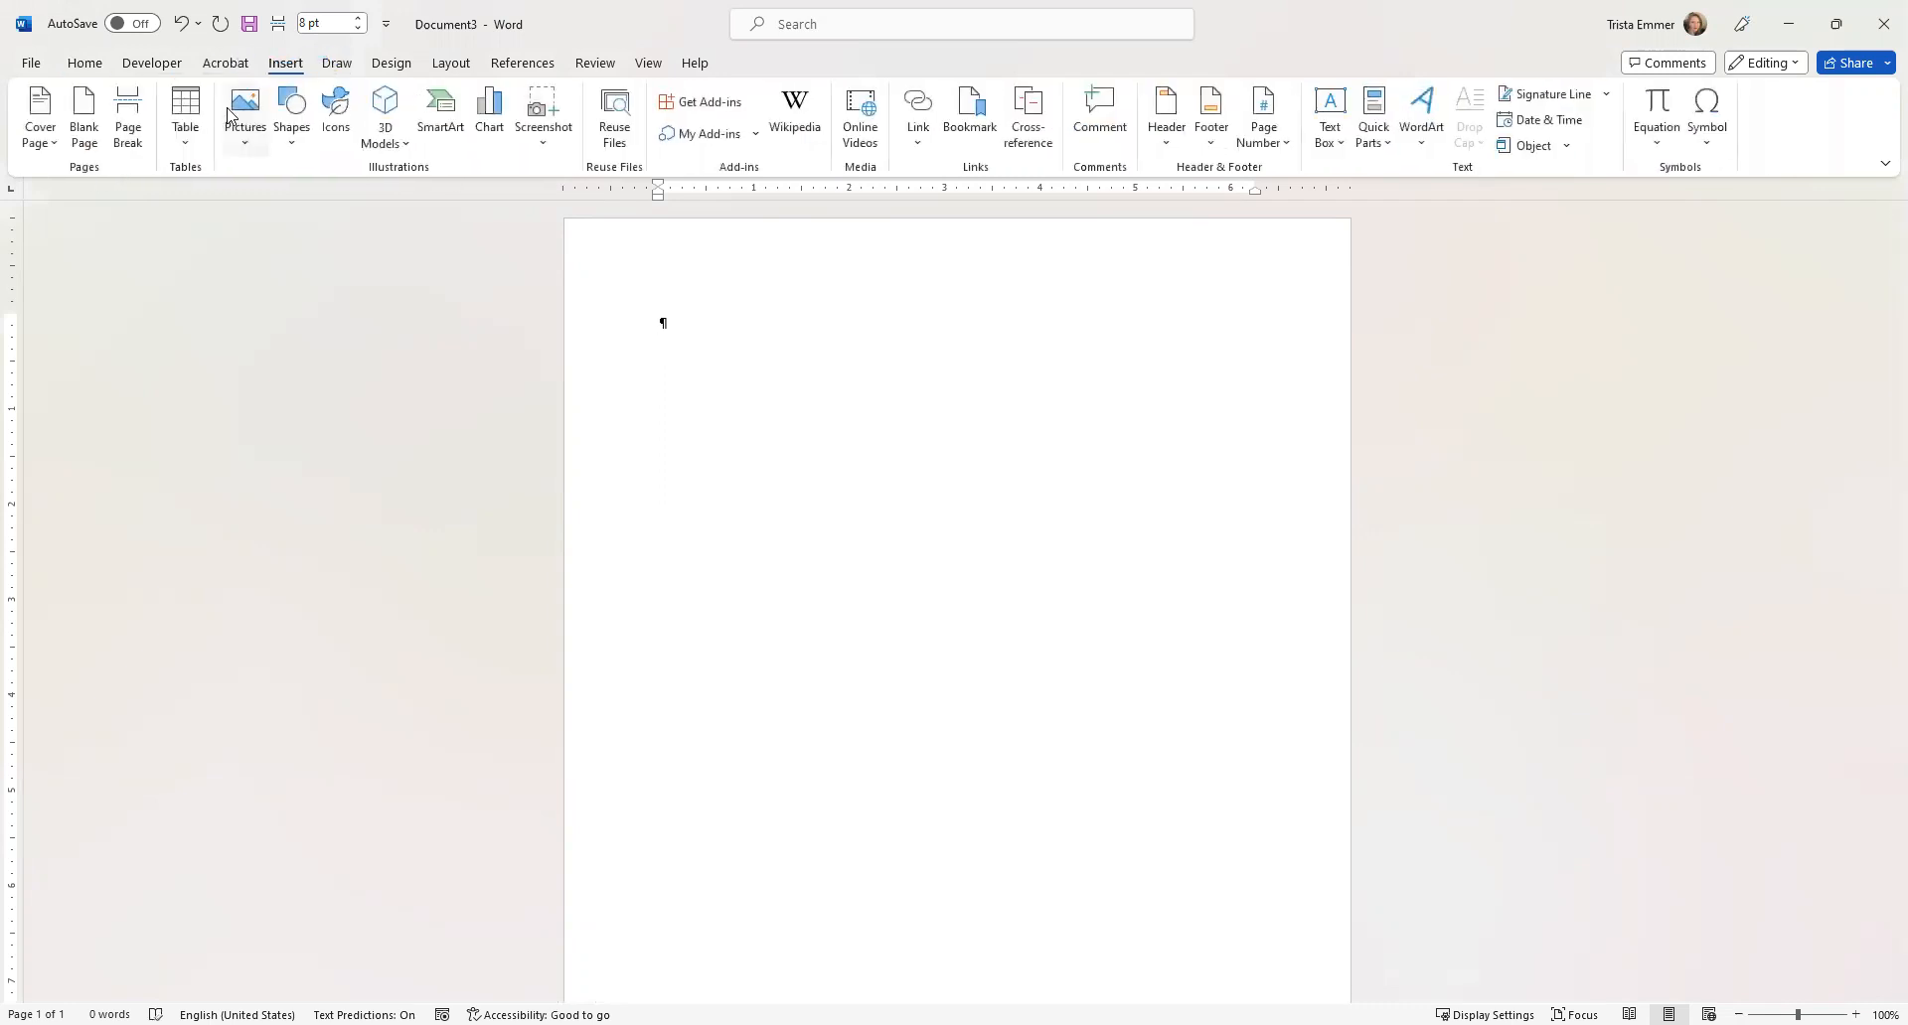
click(130, 134)
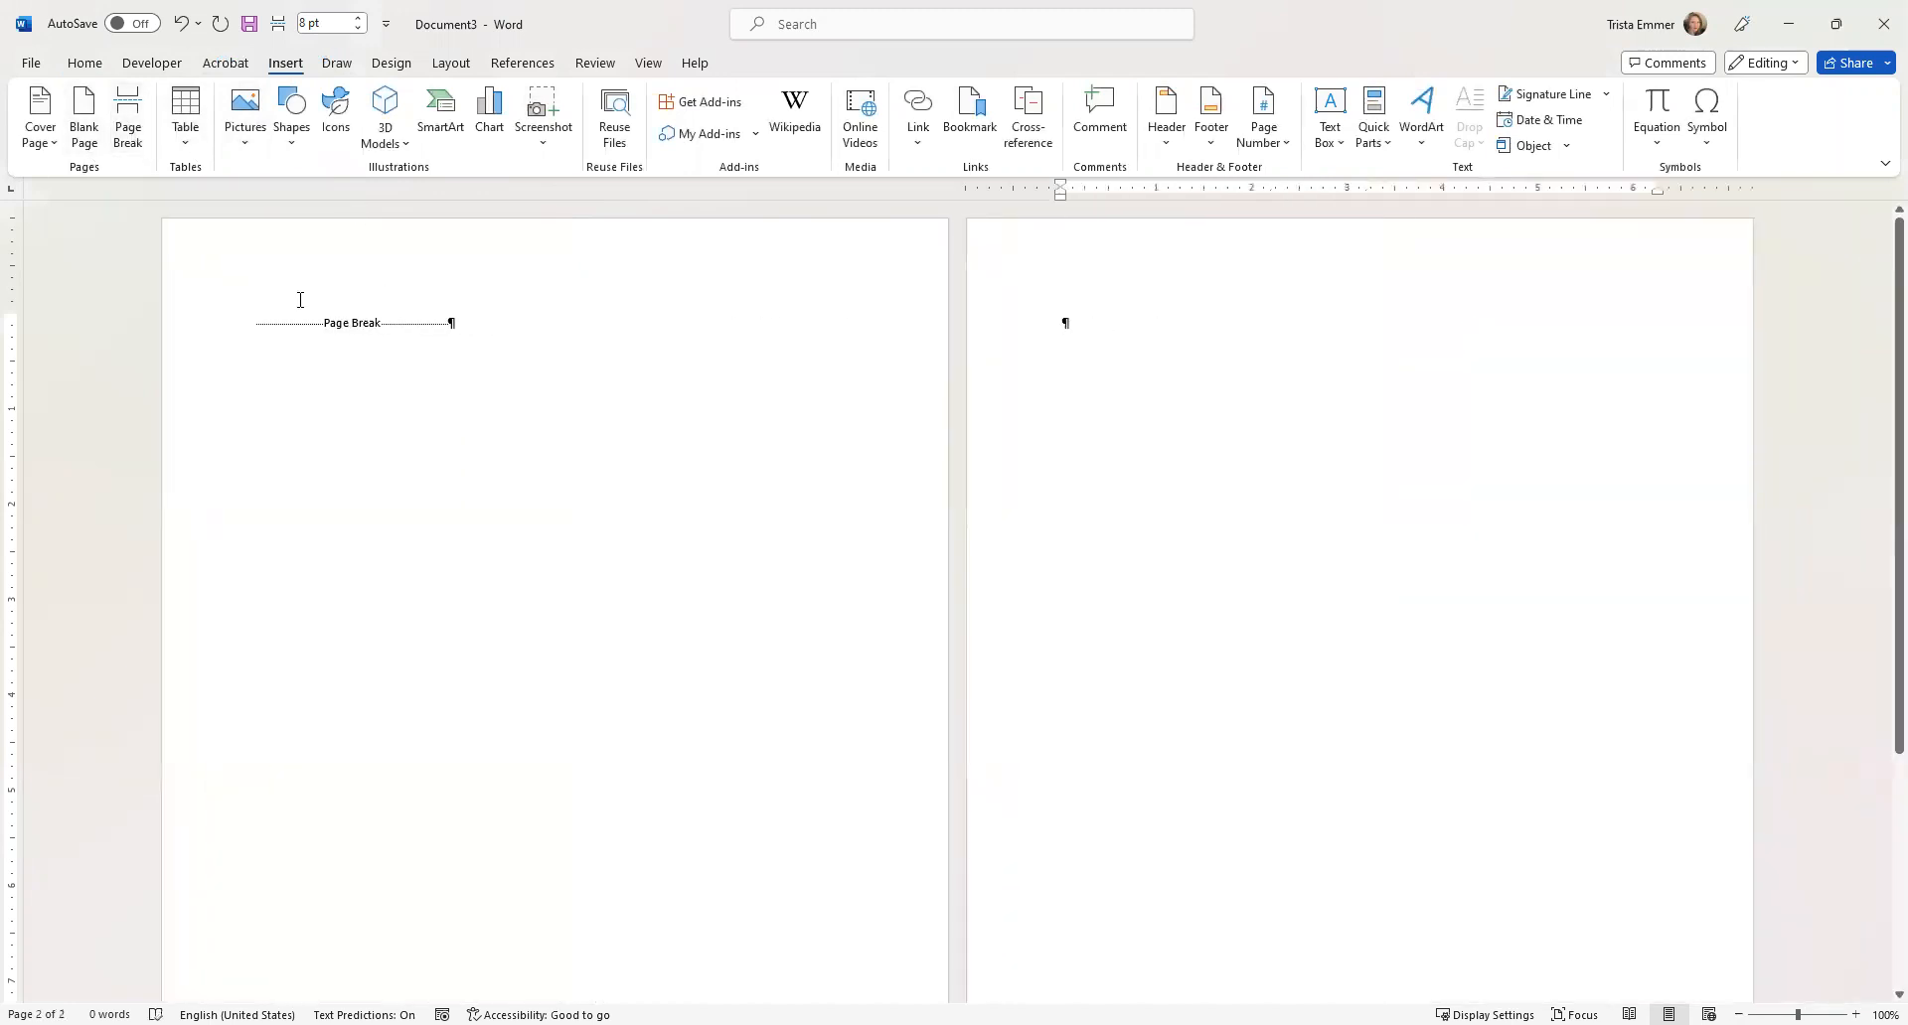
Add the title "CHAPTER 1" on its own centered line above the page break on the first page.
click(252, 322)
key(Return)
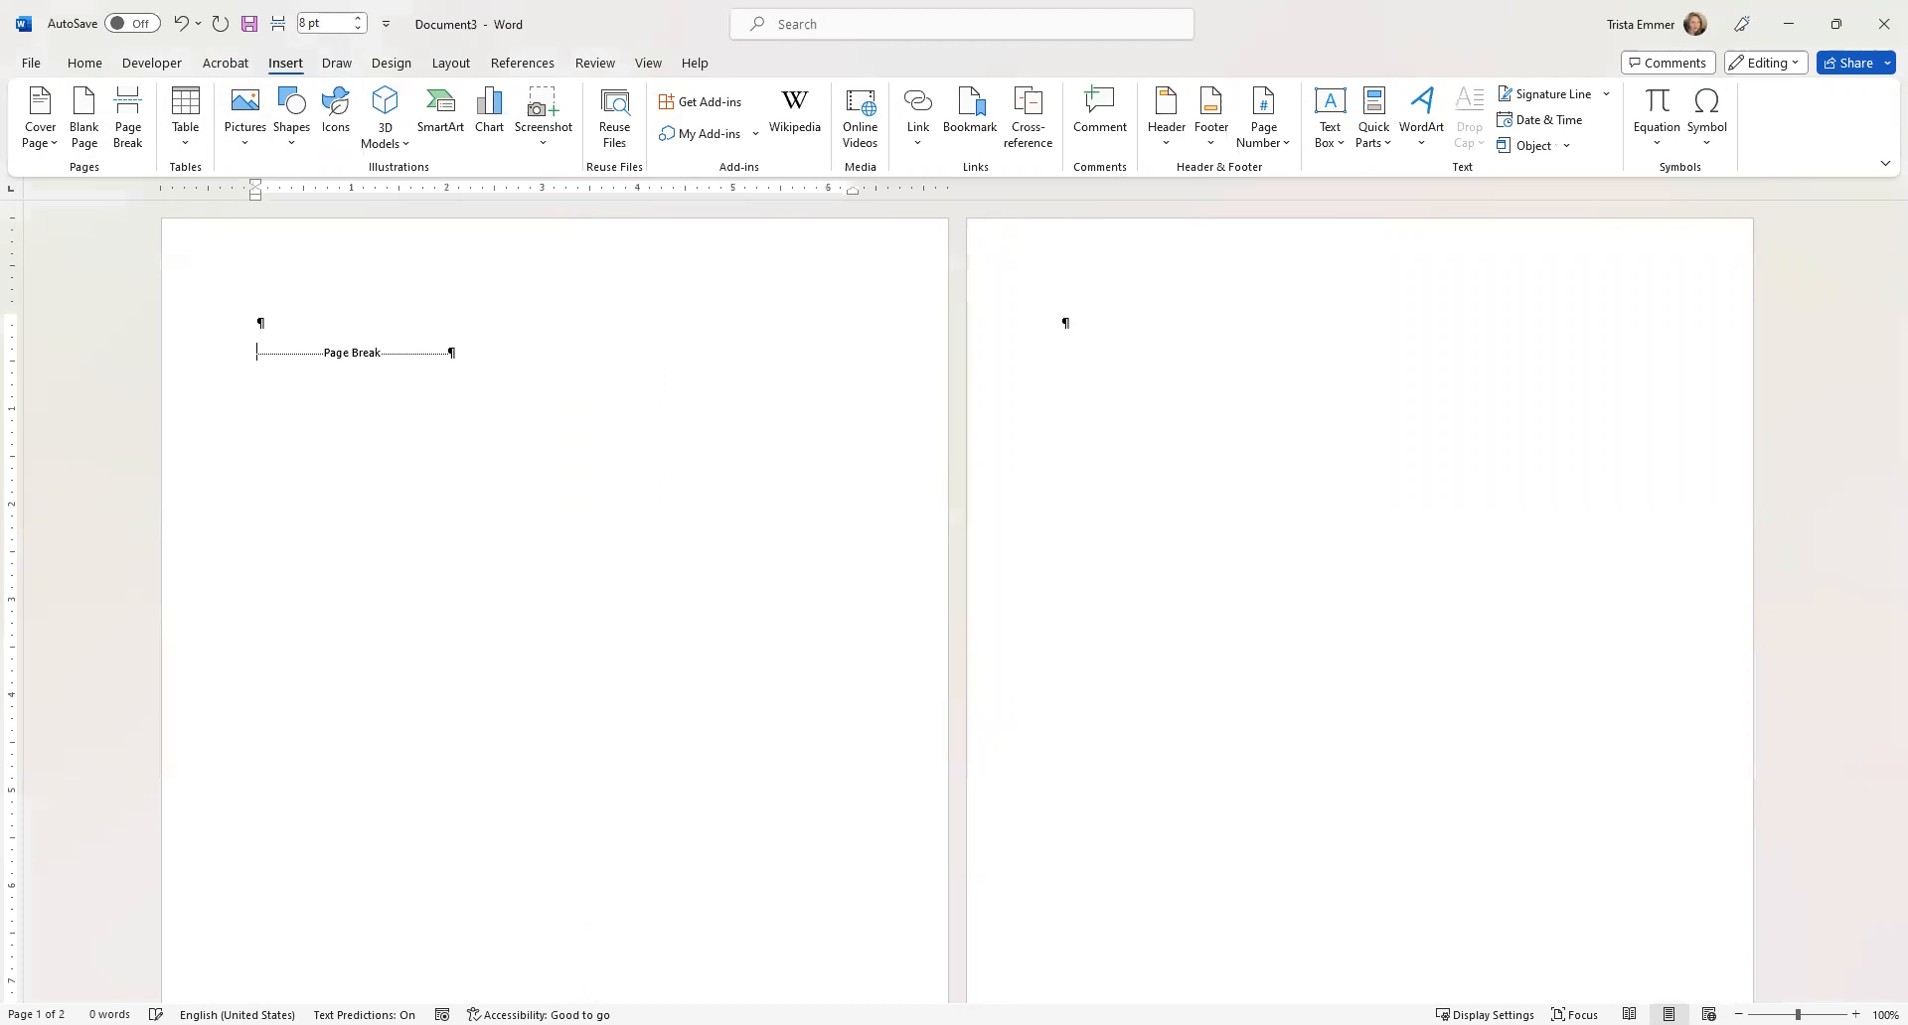
text(C)
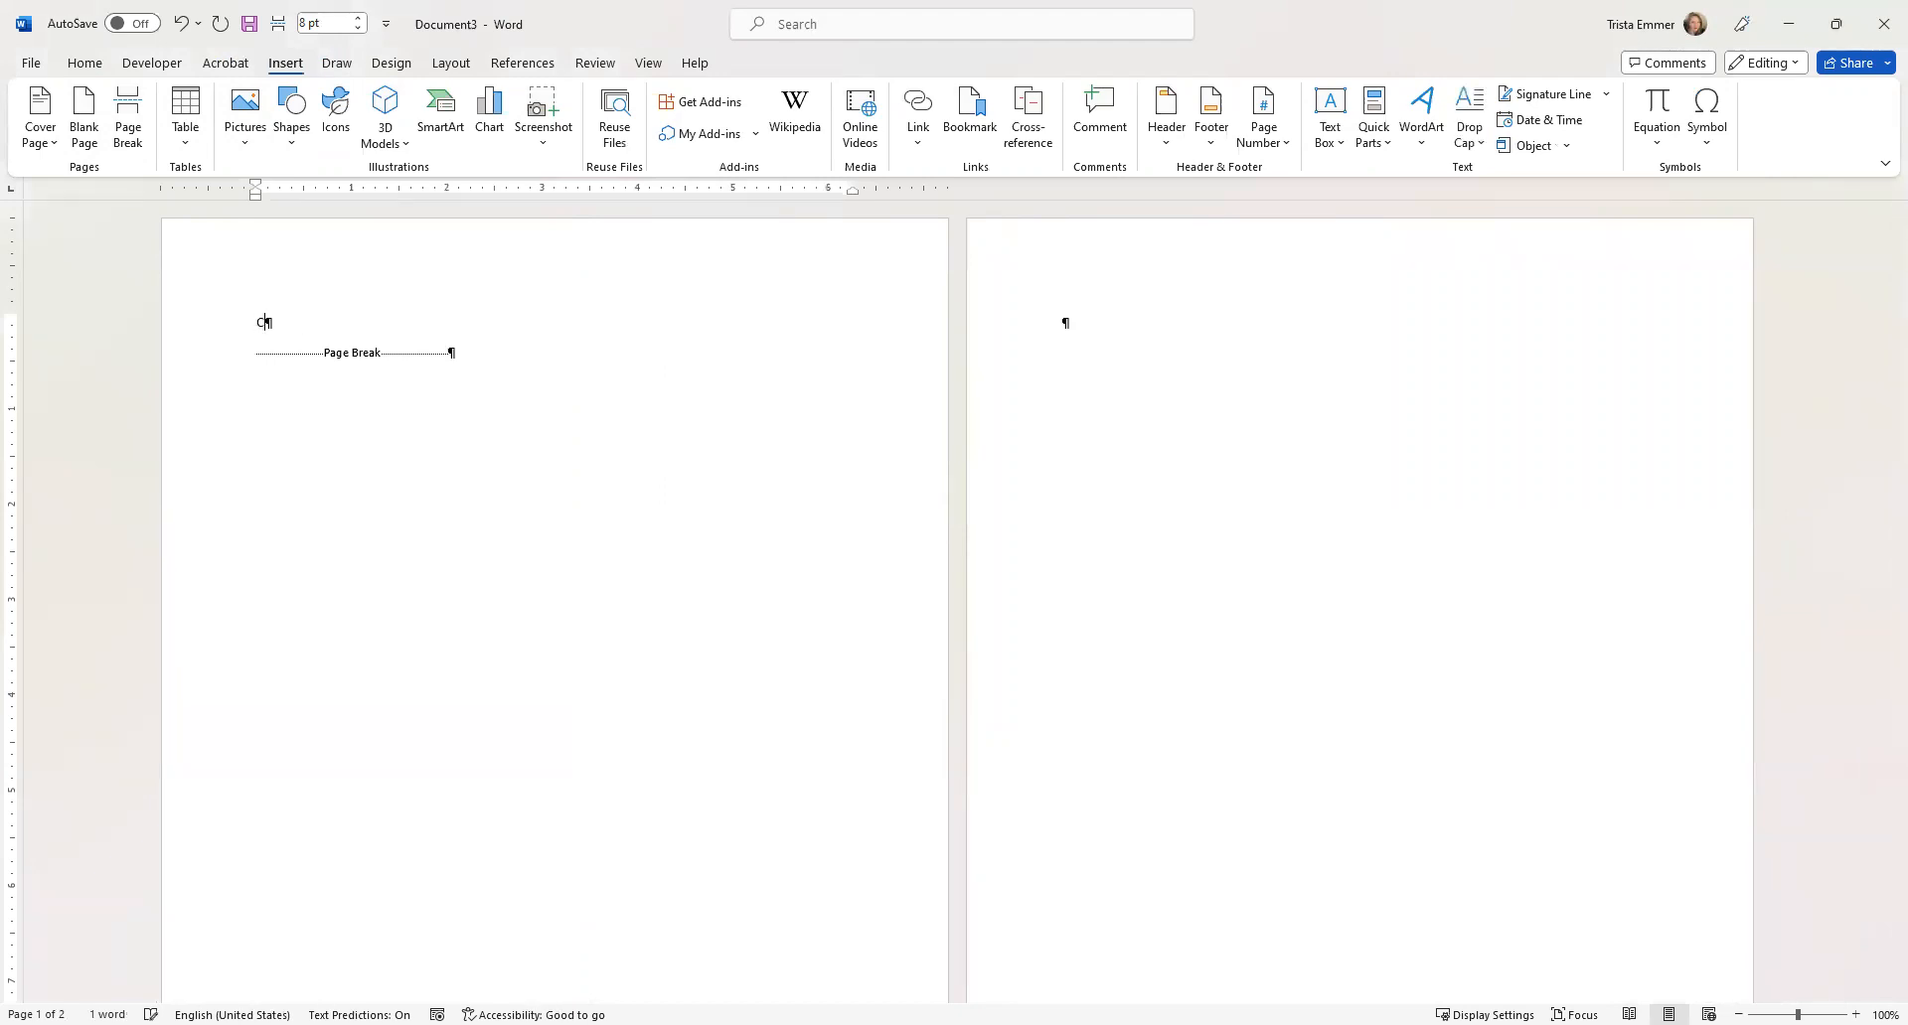
text(HAPTER)
key(BackSpace)
text(1)
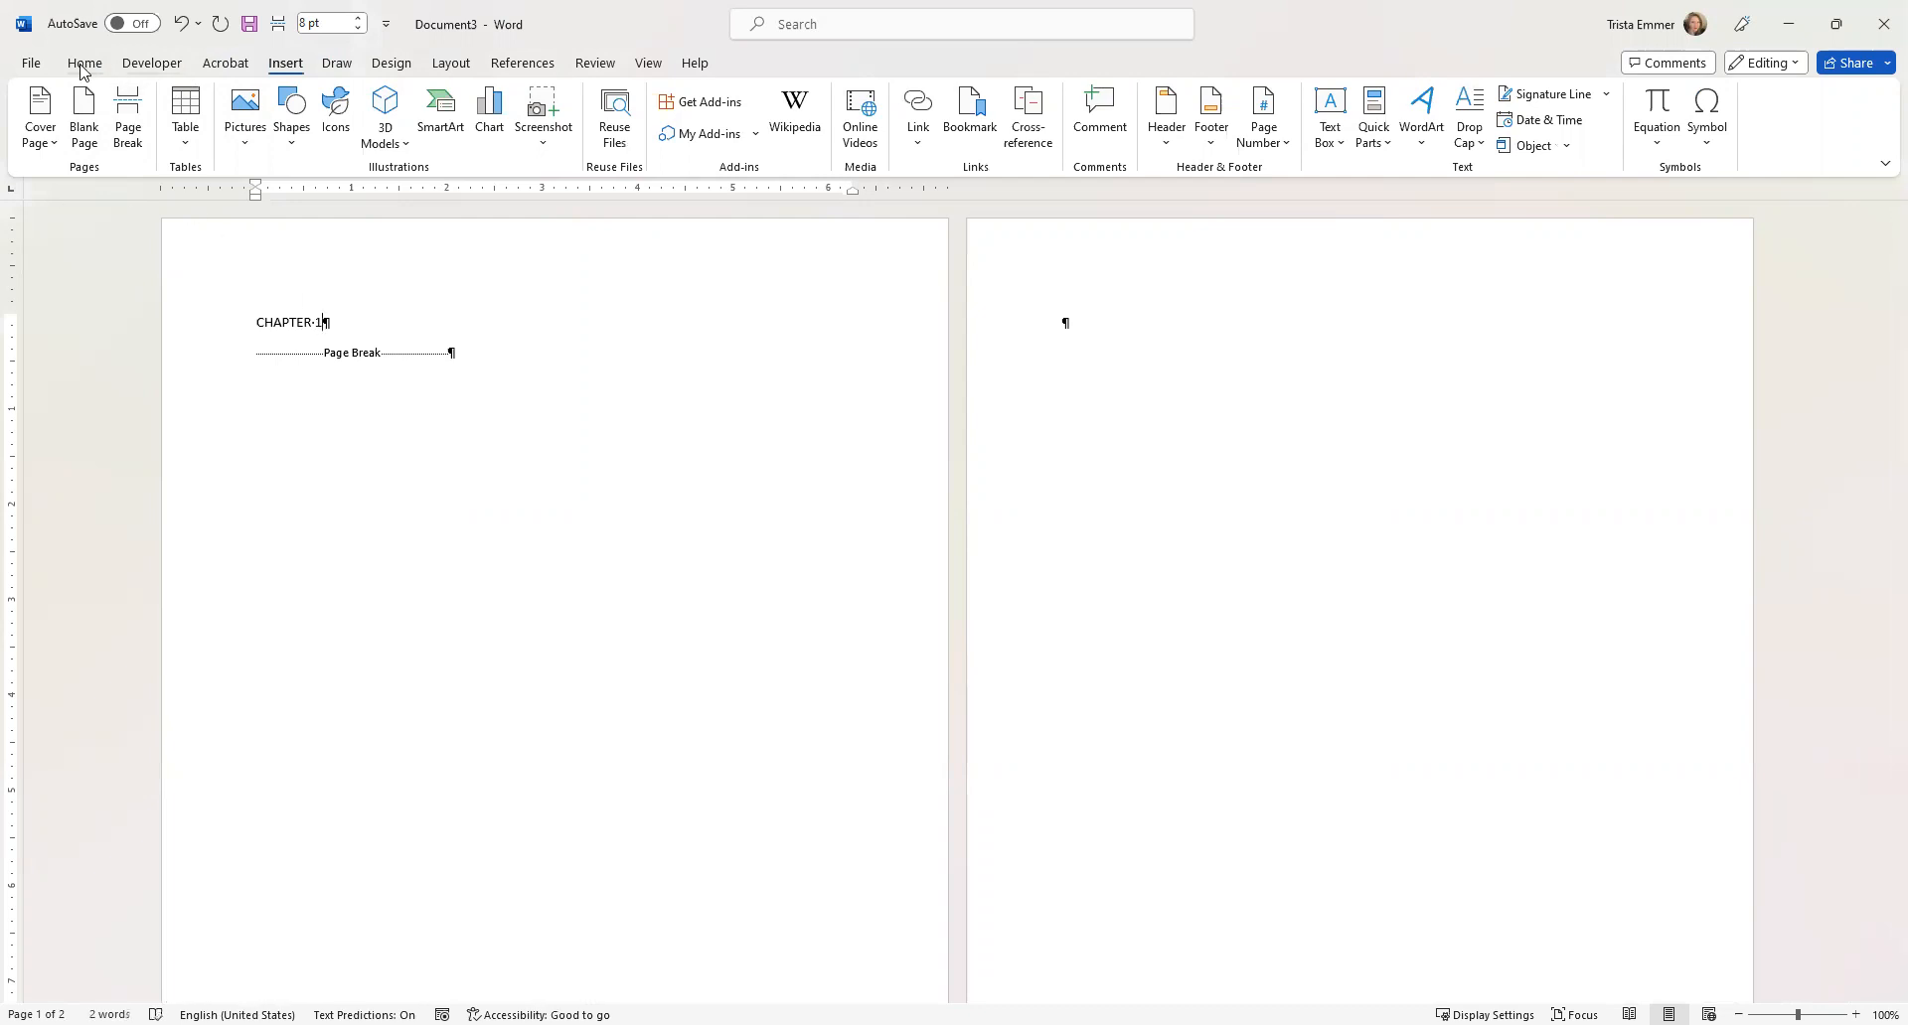
click(80, 62)
click(537, 132)
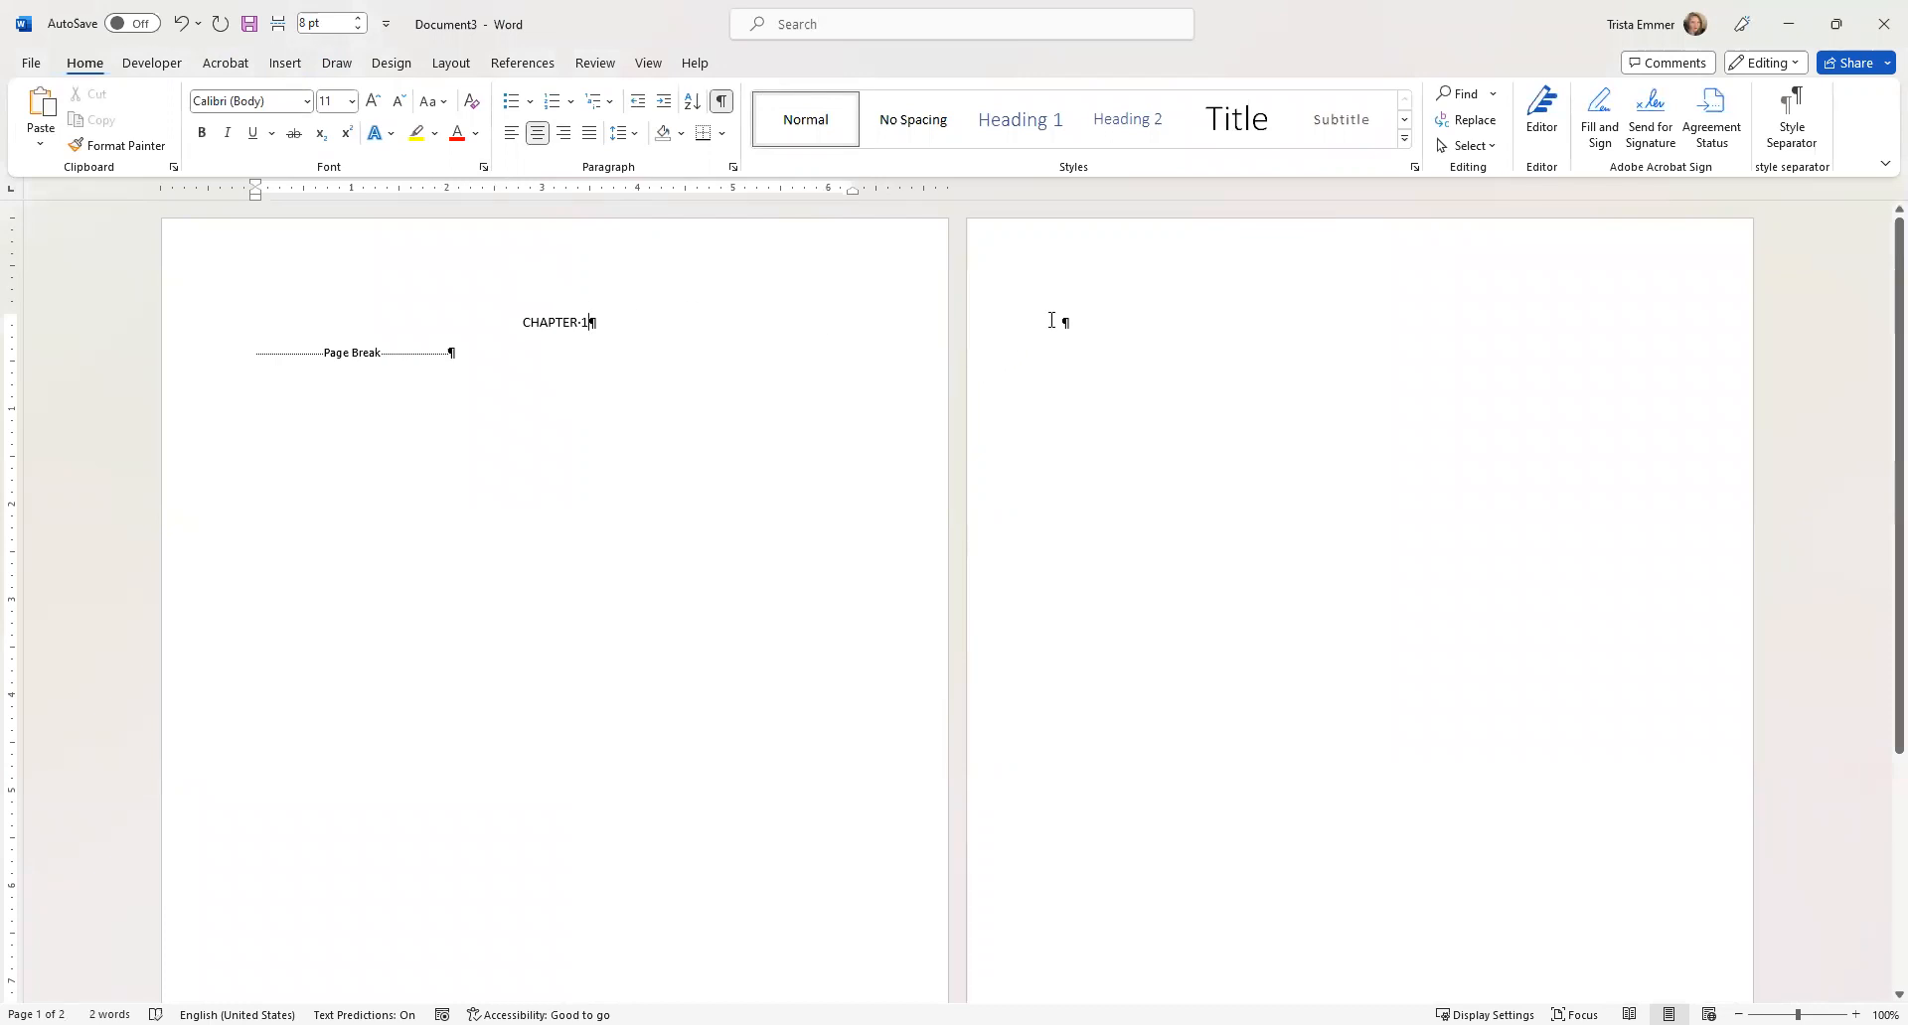
Give the first page a different header, add a right-aligned page number to page 2's header, and return to the body text.
double_click(465, 268)
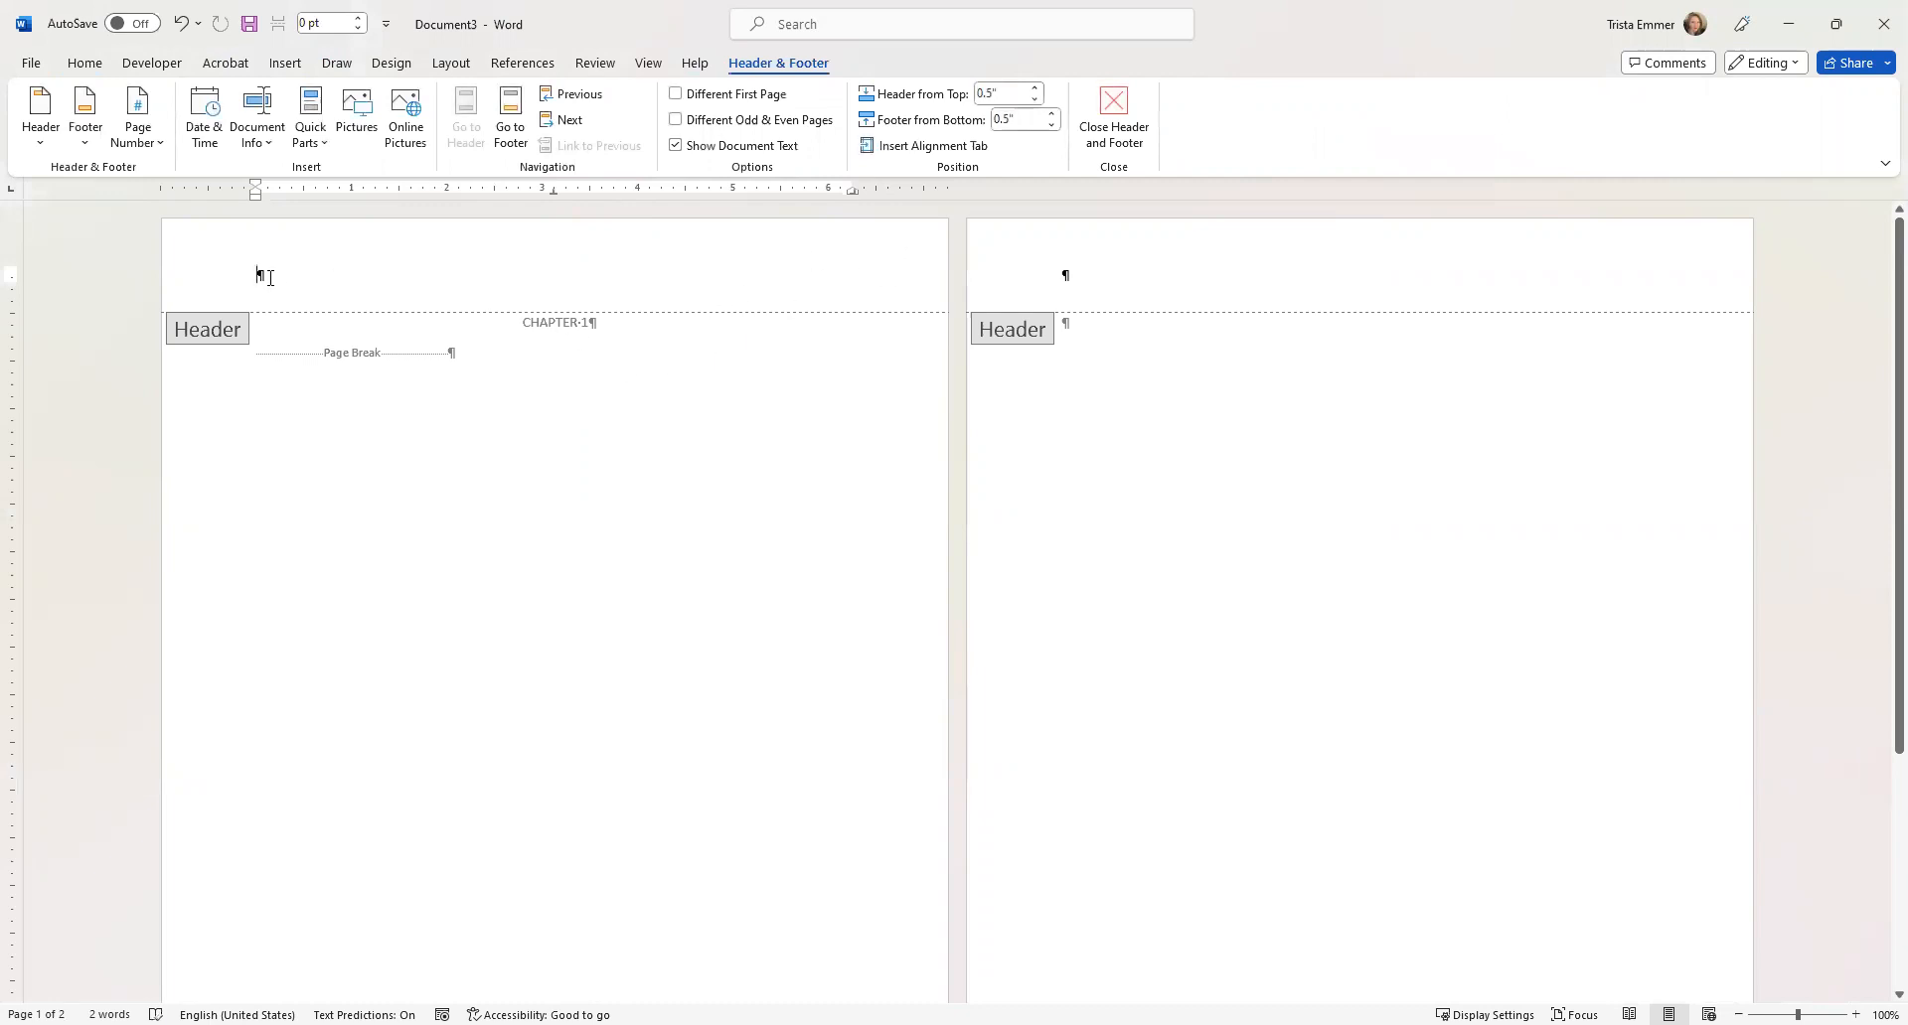
click(676, 94)
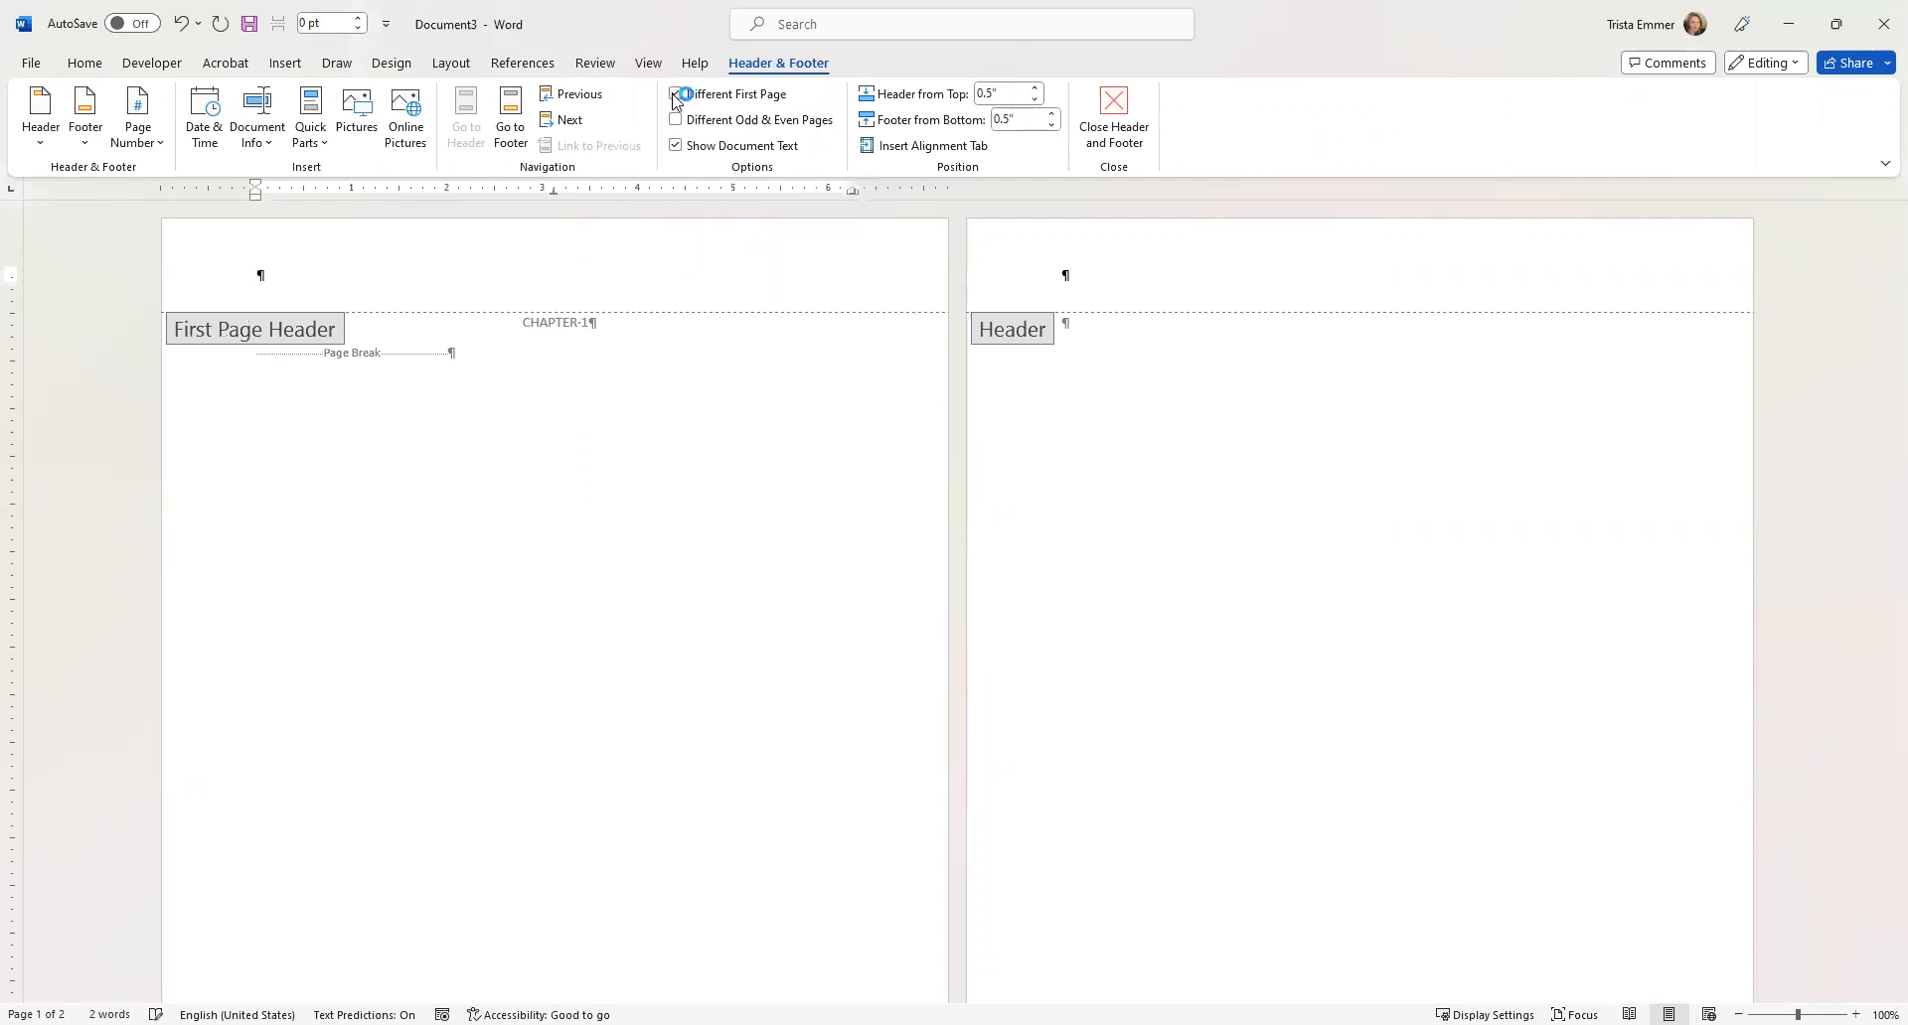
click(1061, 274)
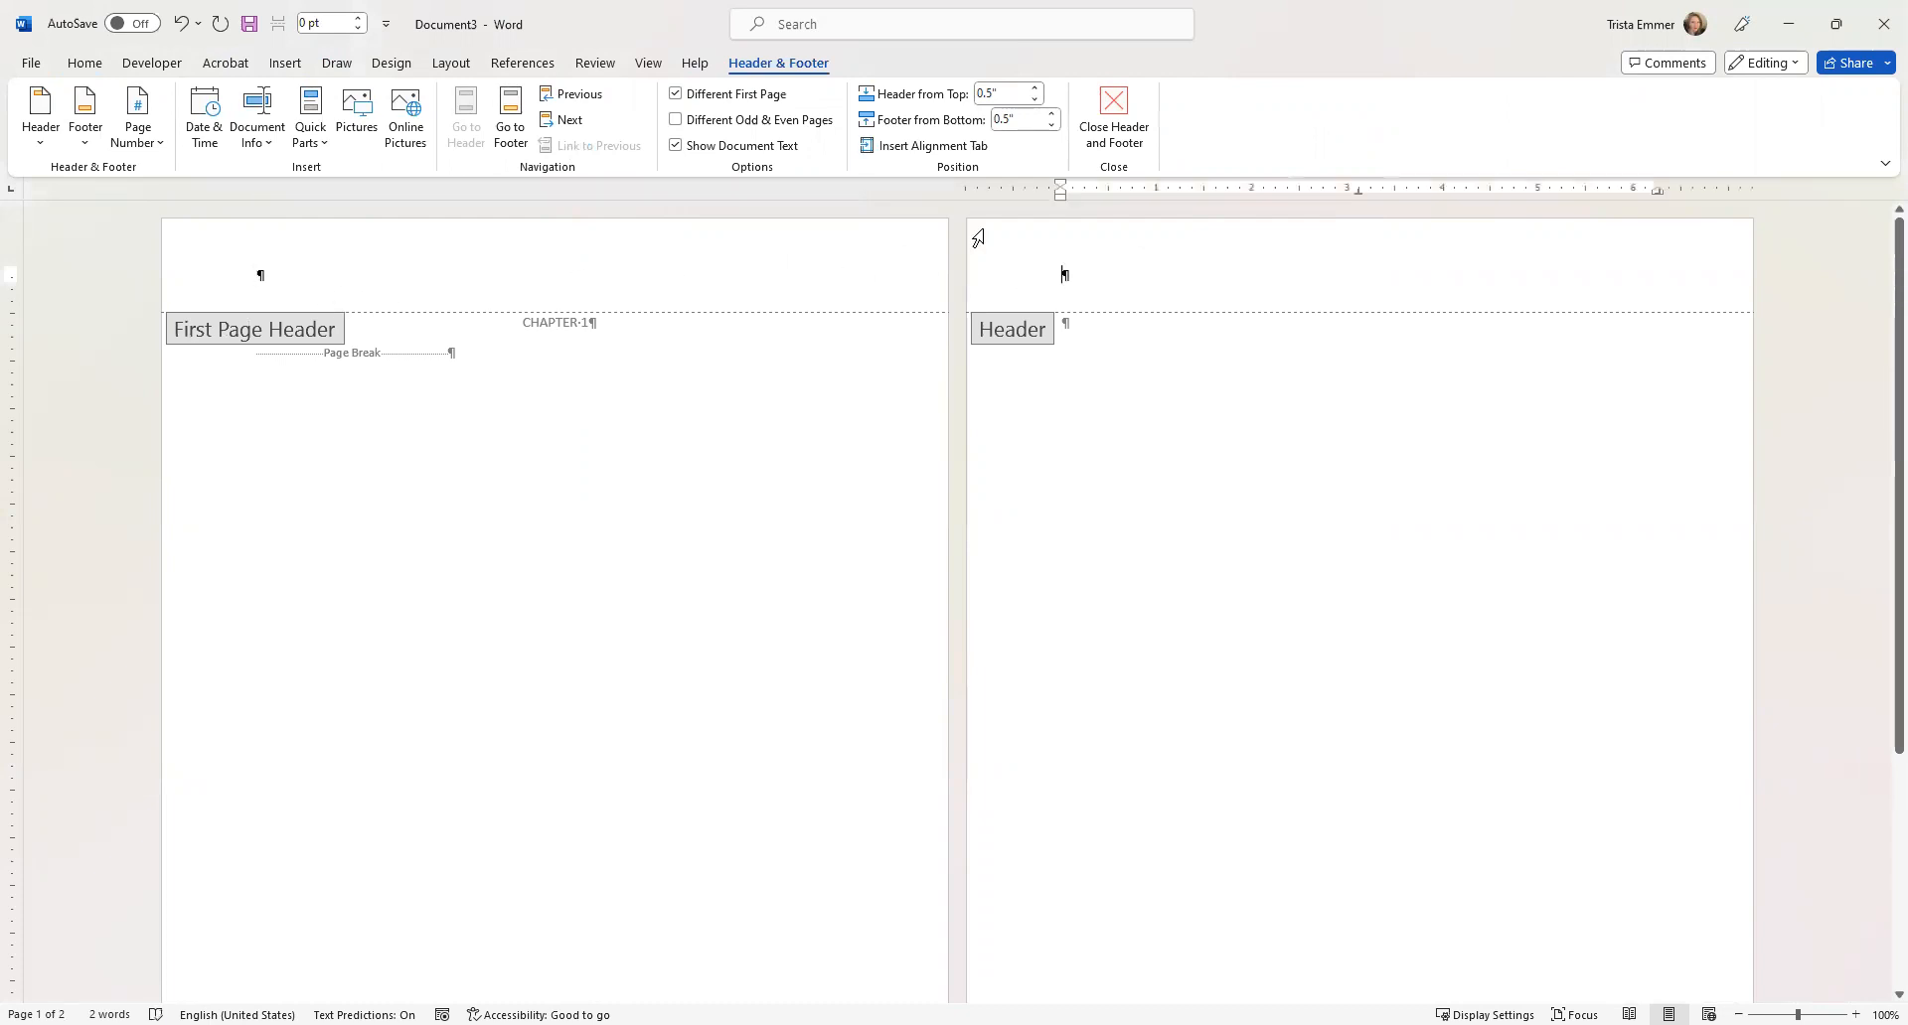
click(141, 137)
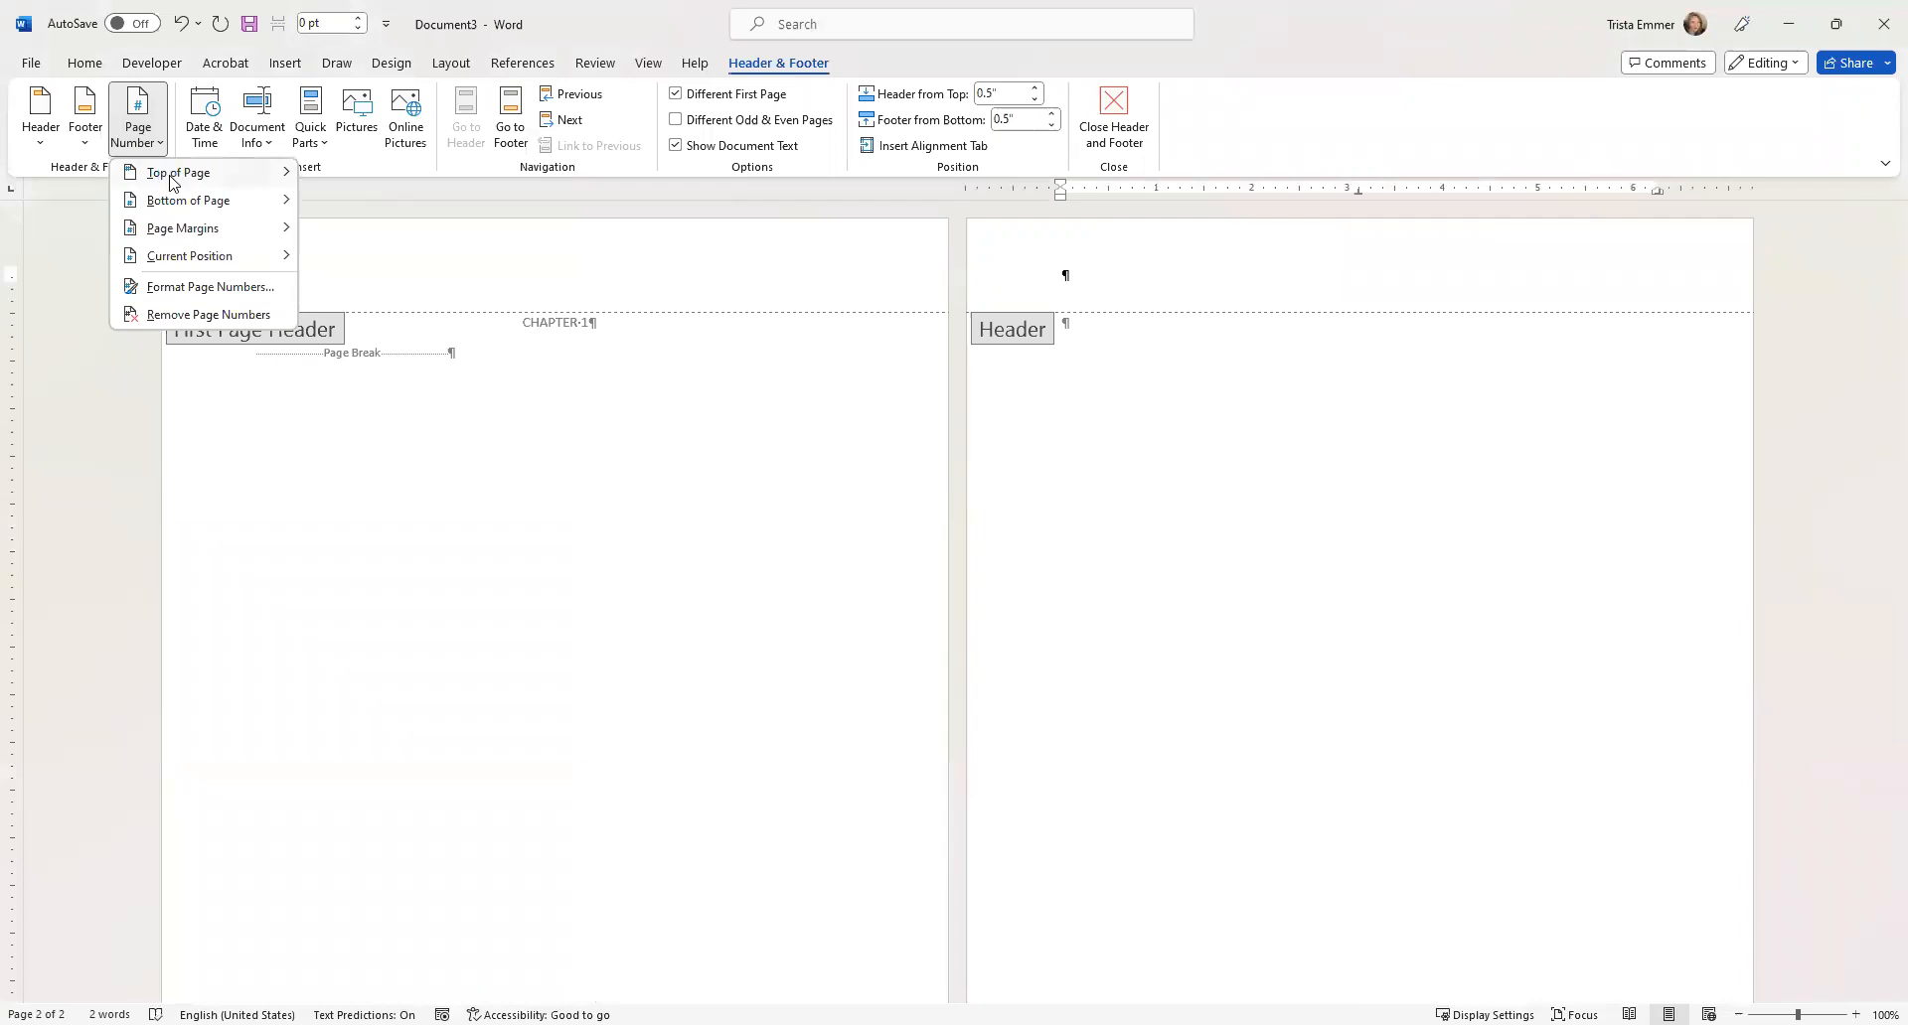
mouse_move(173, 178)
click(473, 473)
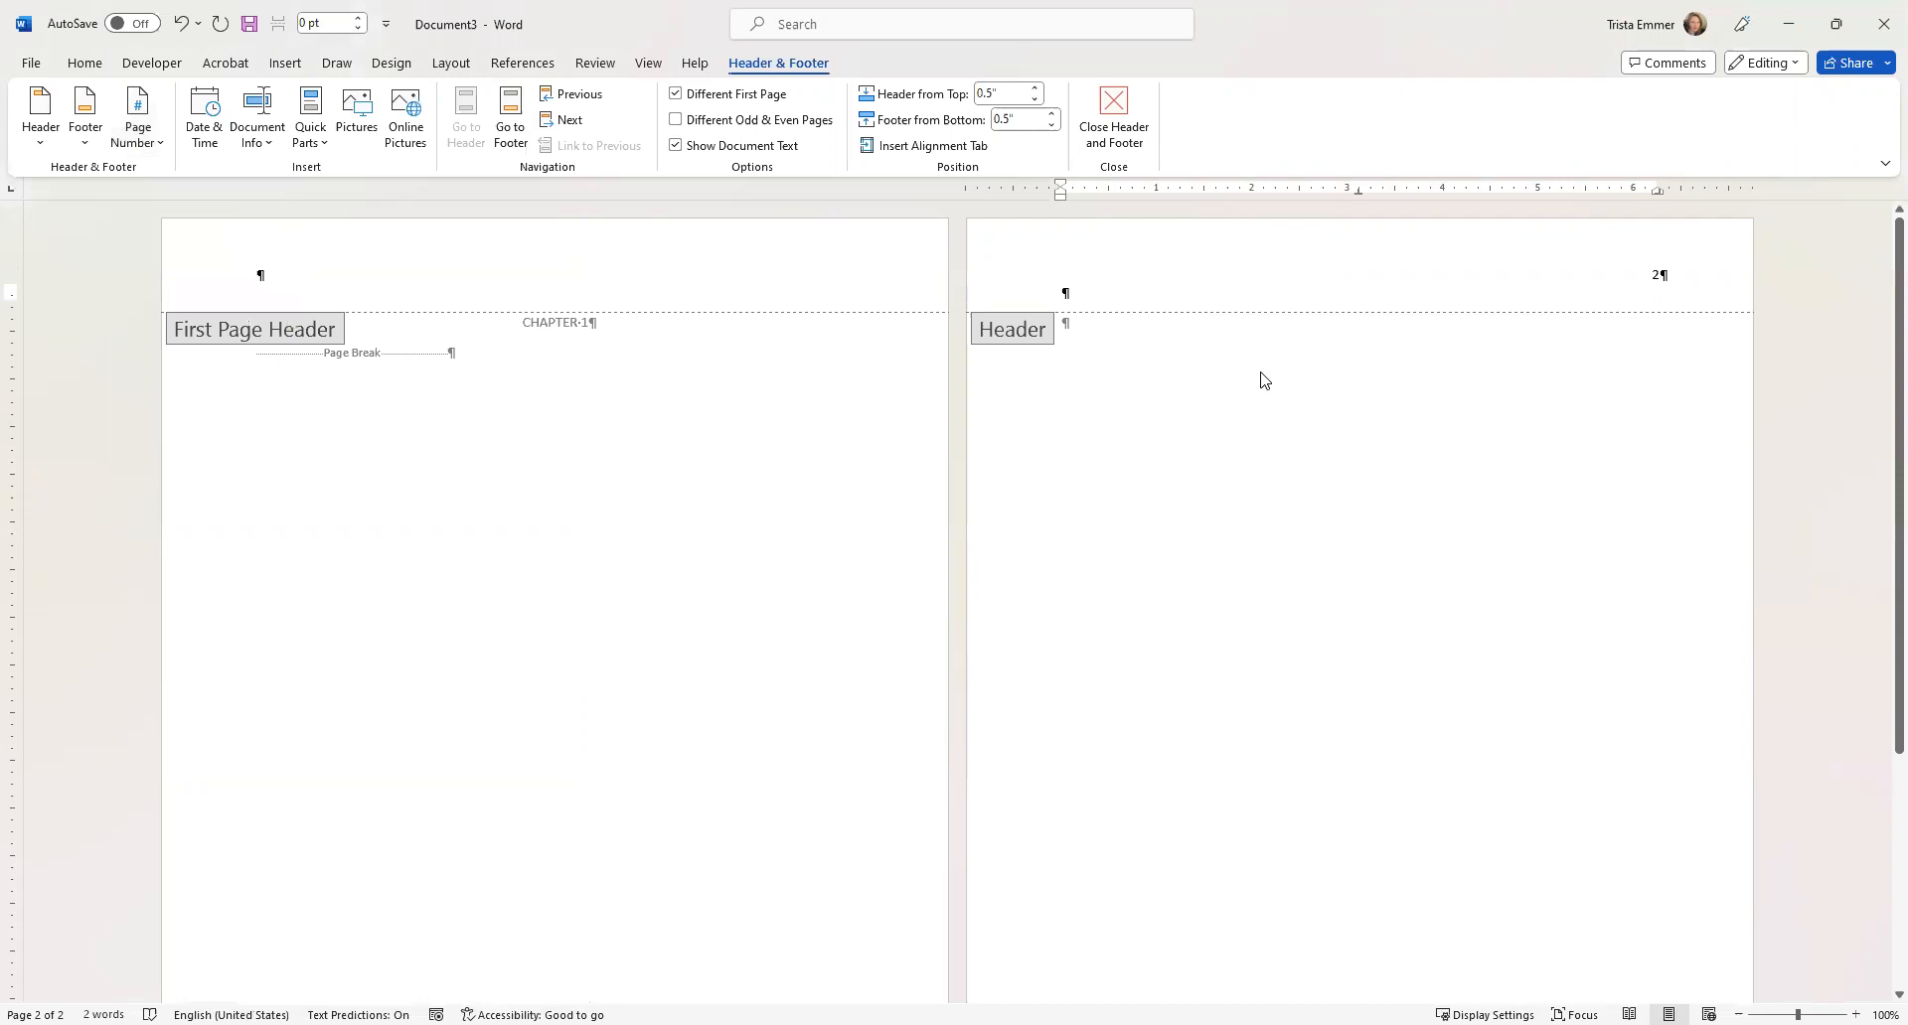
scroll(1106, 334, down, 2)
double_click(1091, 294)
scroll(1058, 318, up, 2)
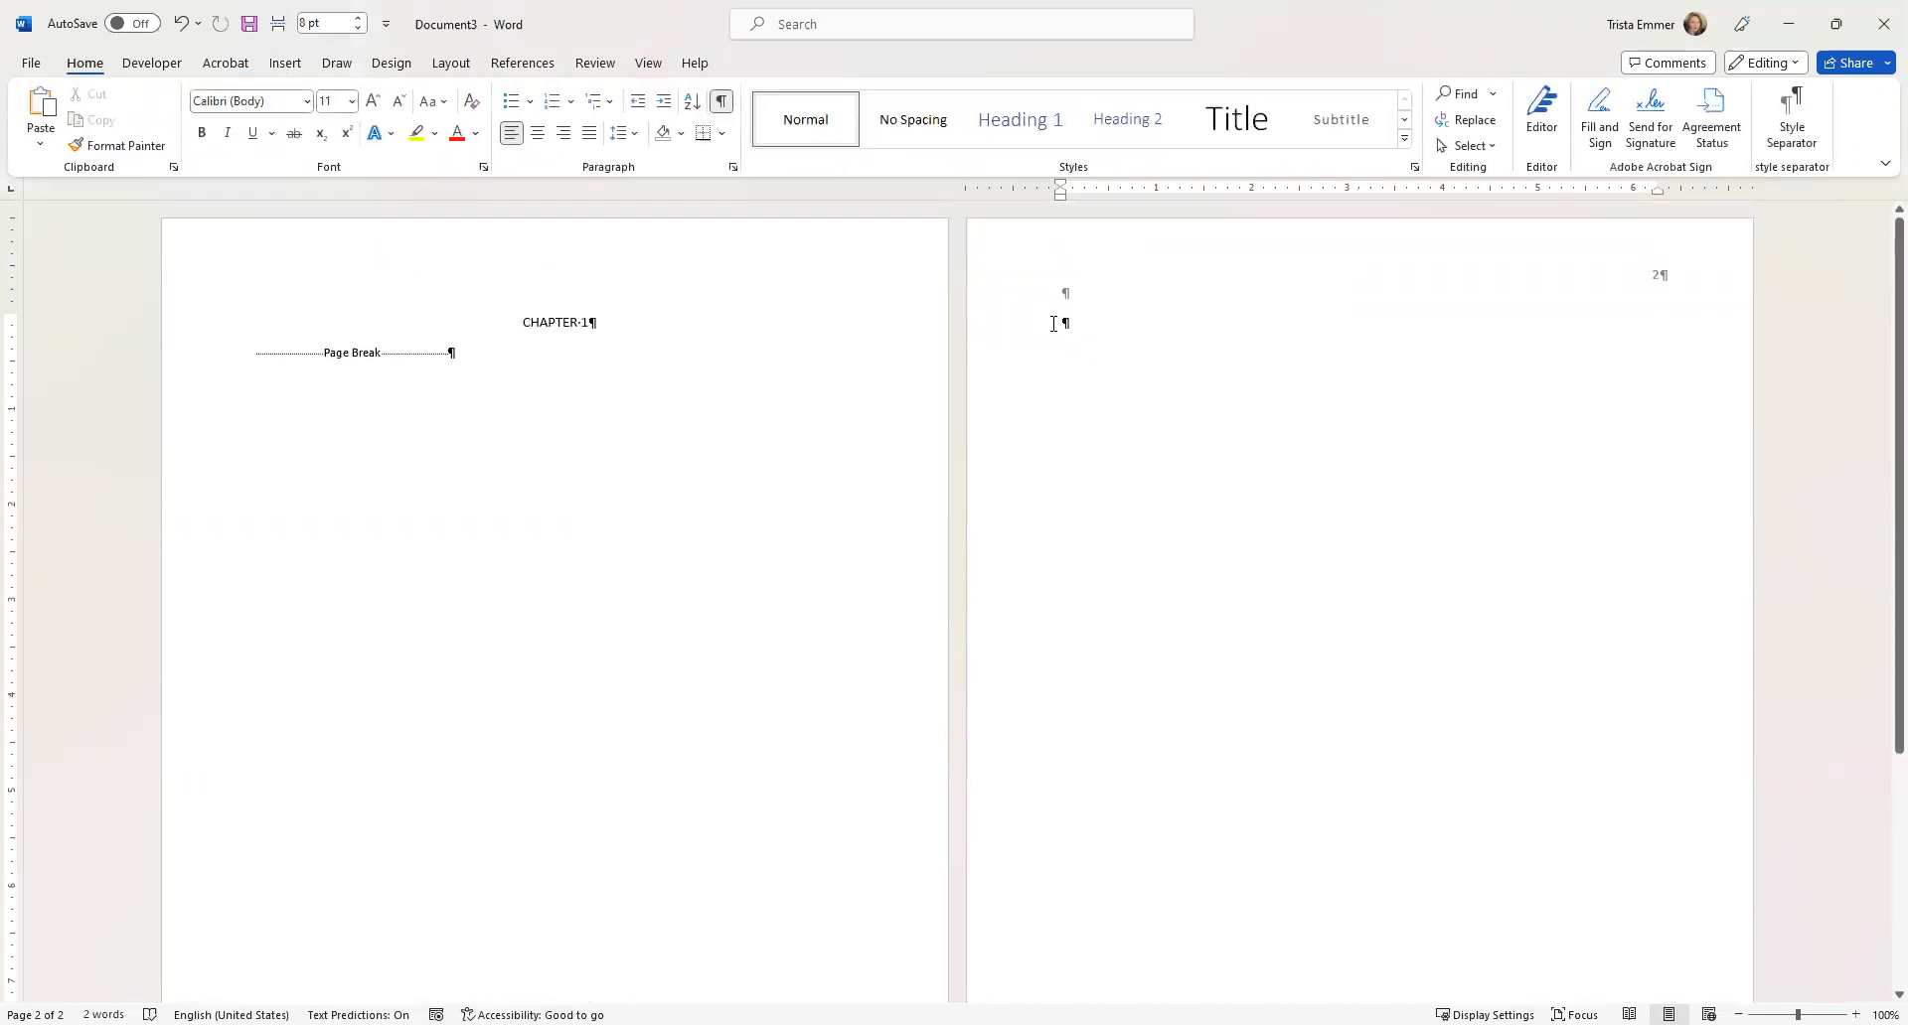
Insert a page break on page 2 to start a third page.
key(ctrl+Return)
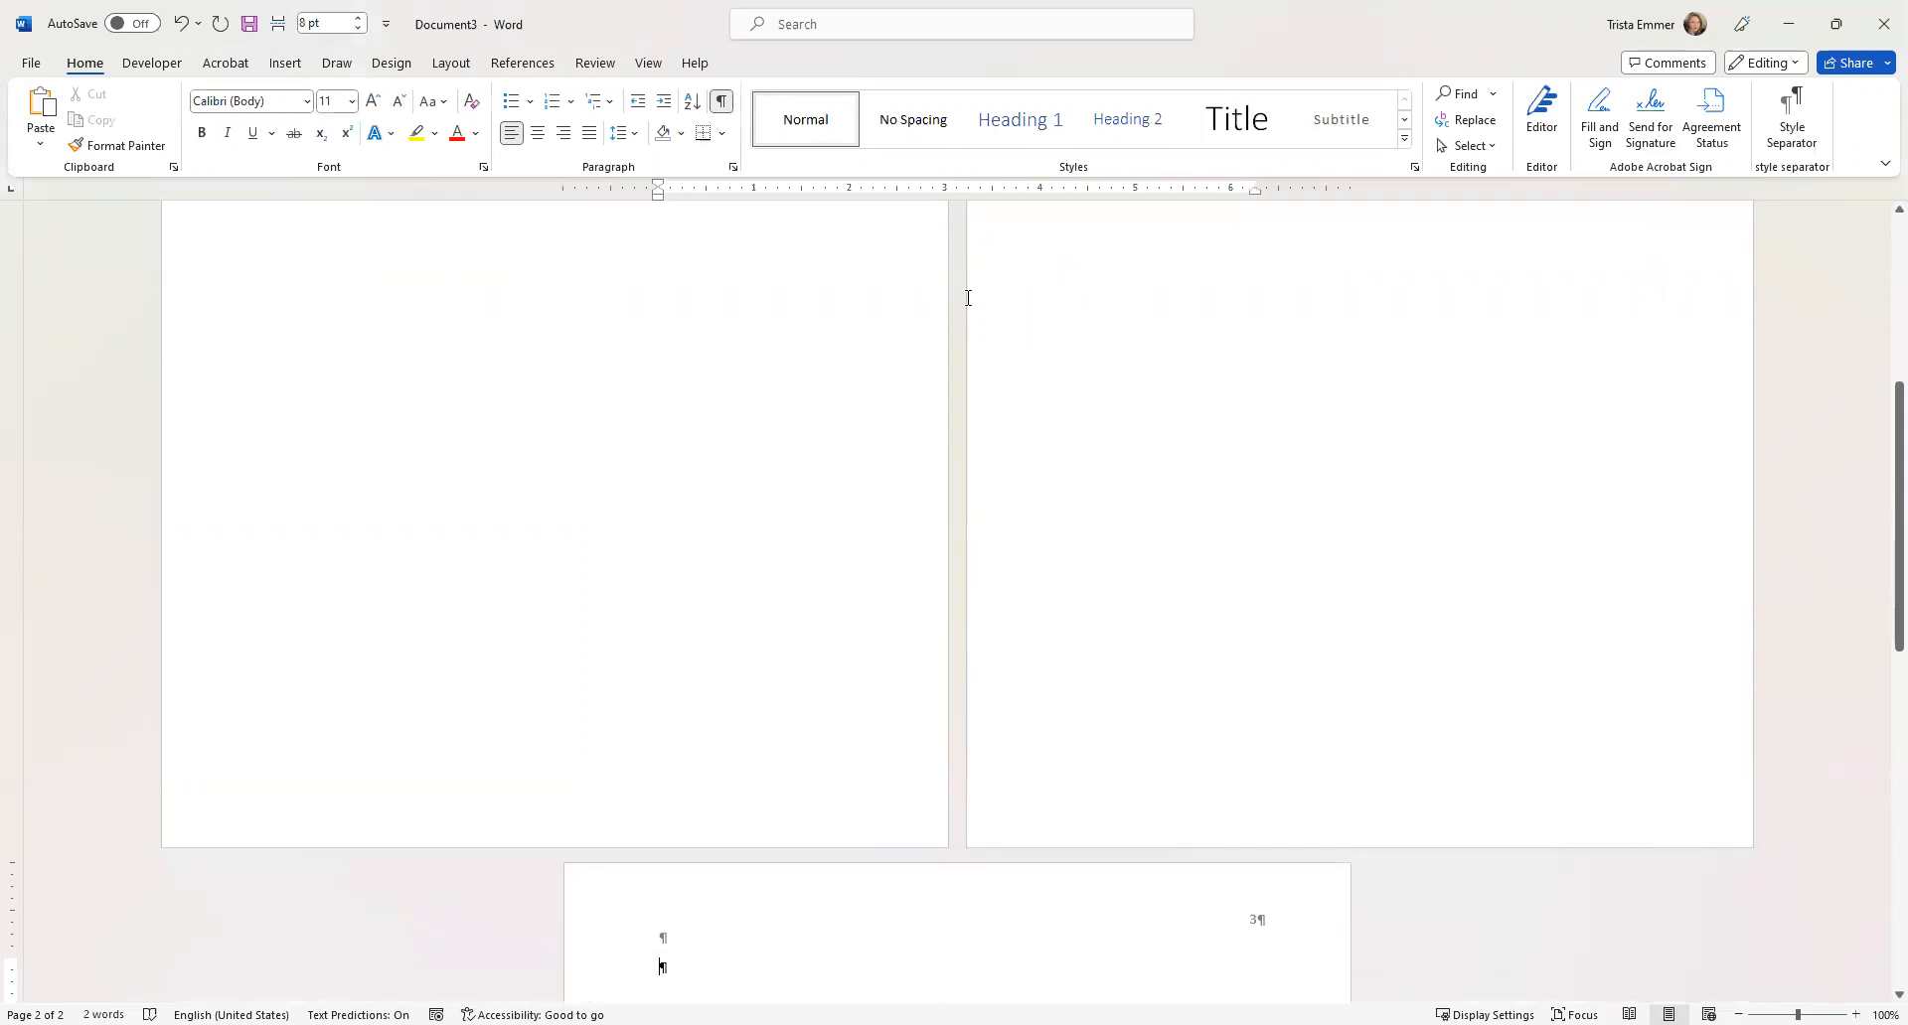
scroll(1056, 405, down, 3)
scroll(1303, 686, up, 11)
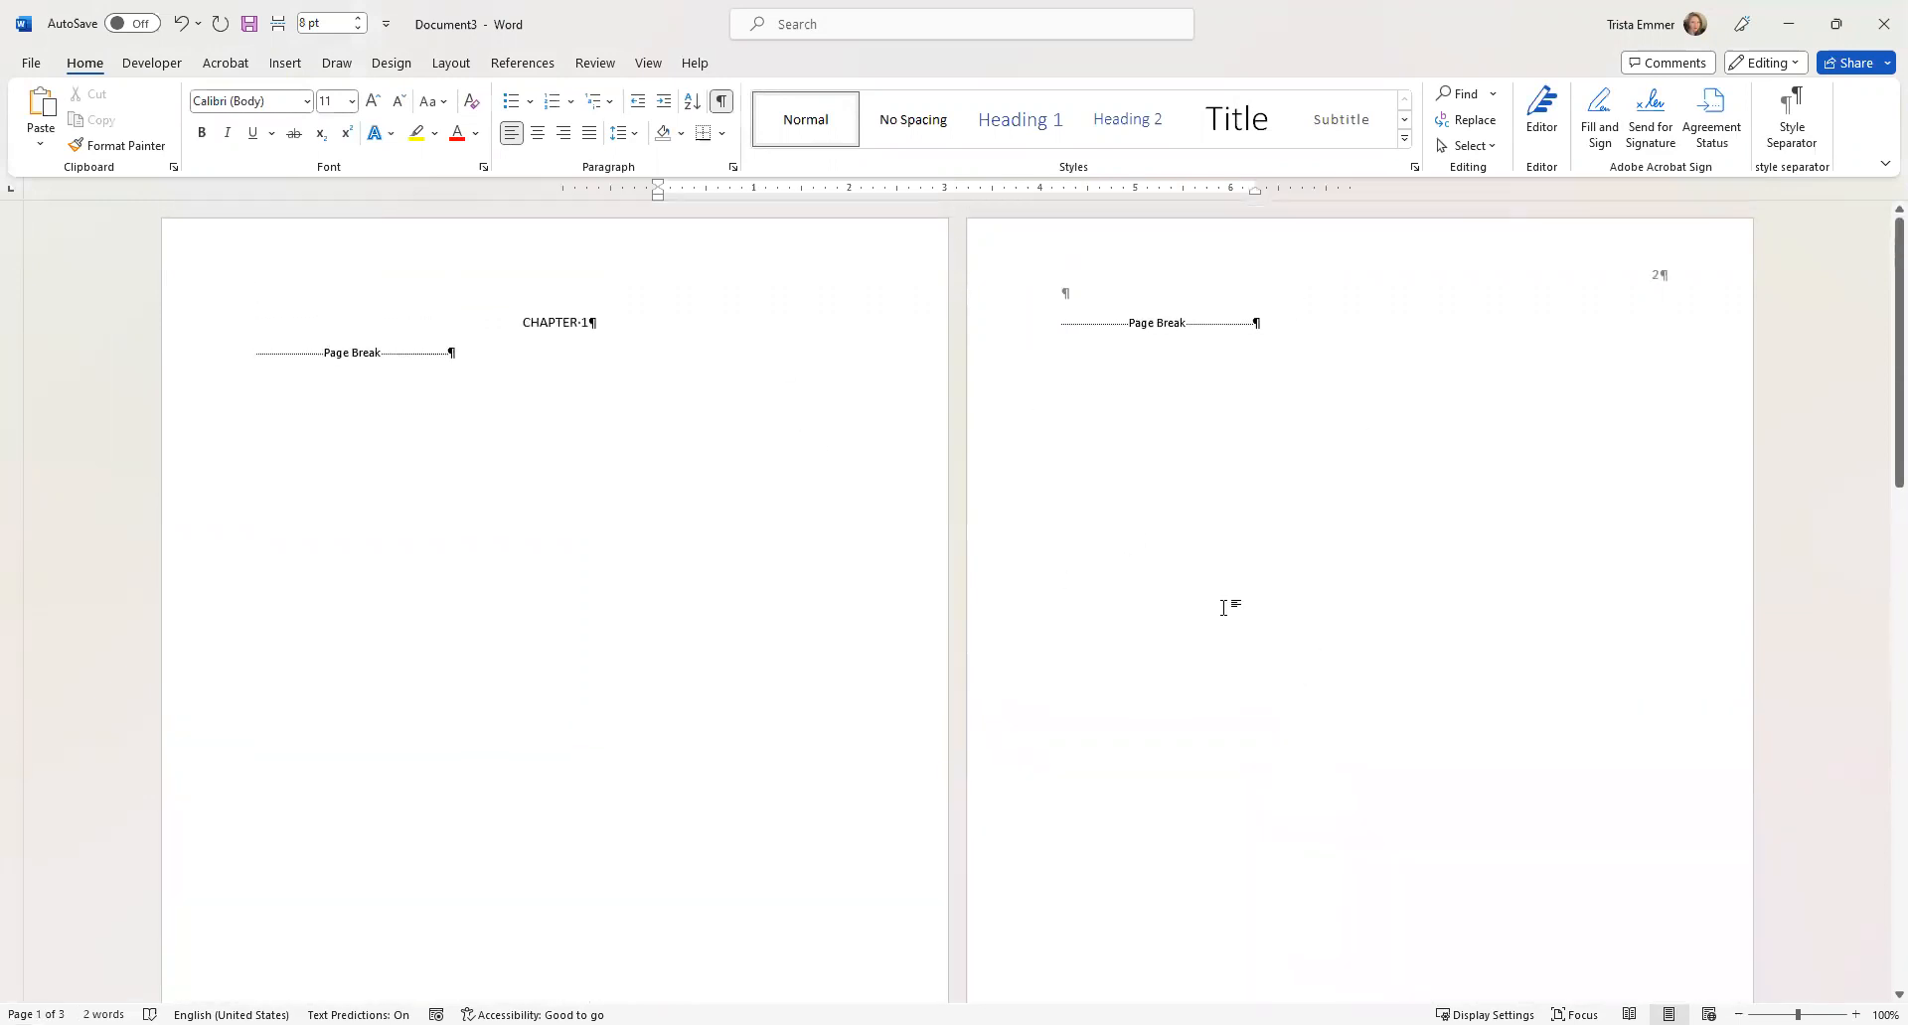
scroll(1209, 601, down, 14)
scroll(1201, 600, down, 1)
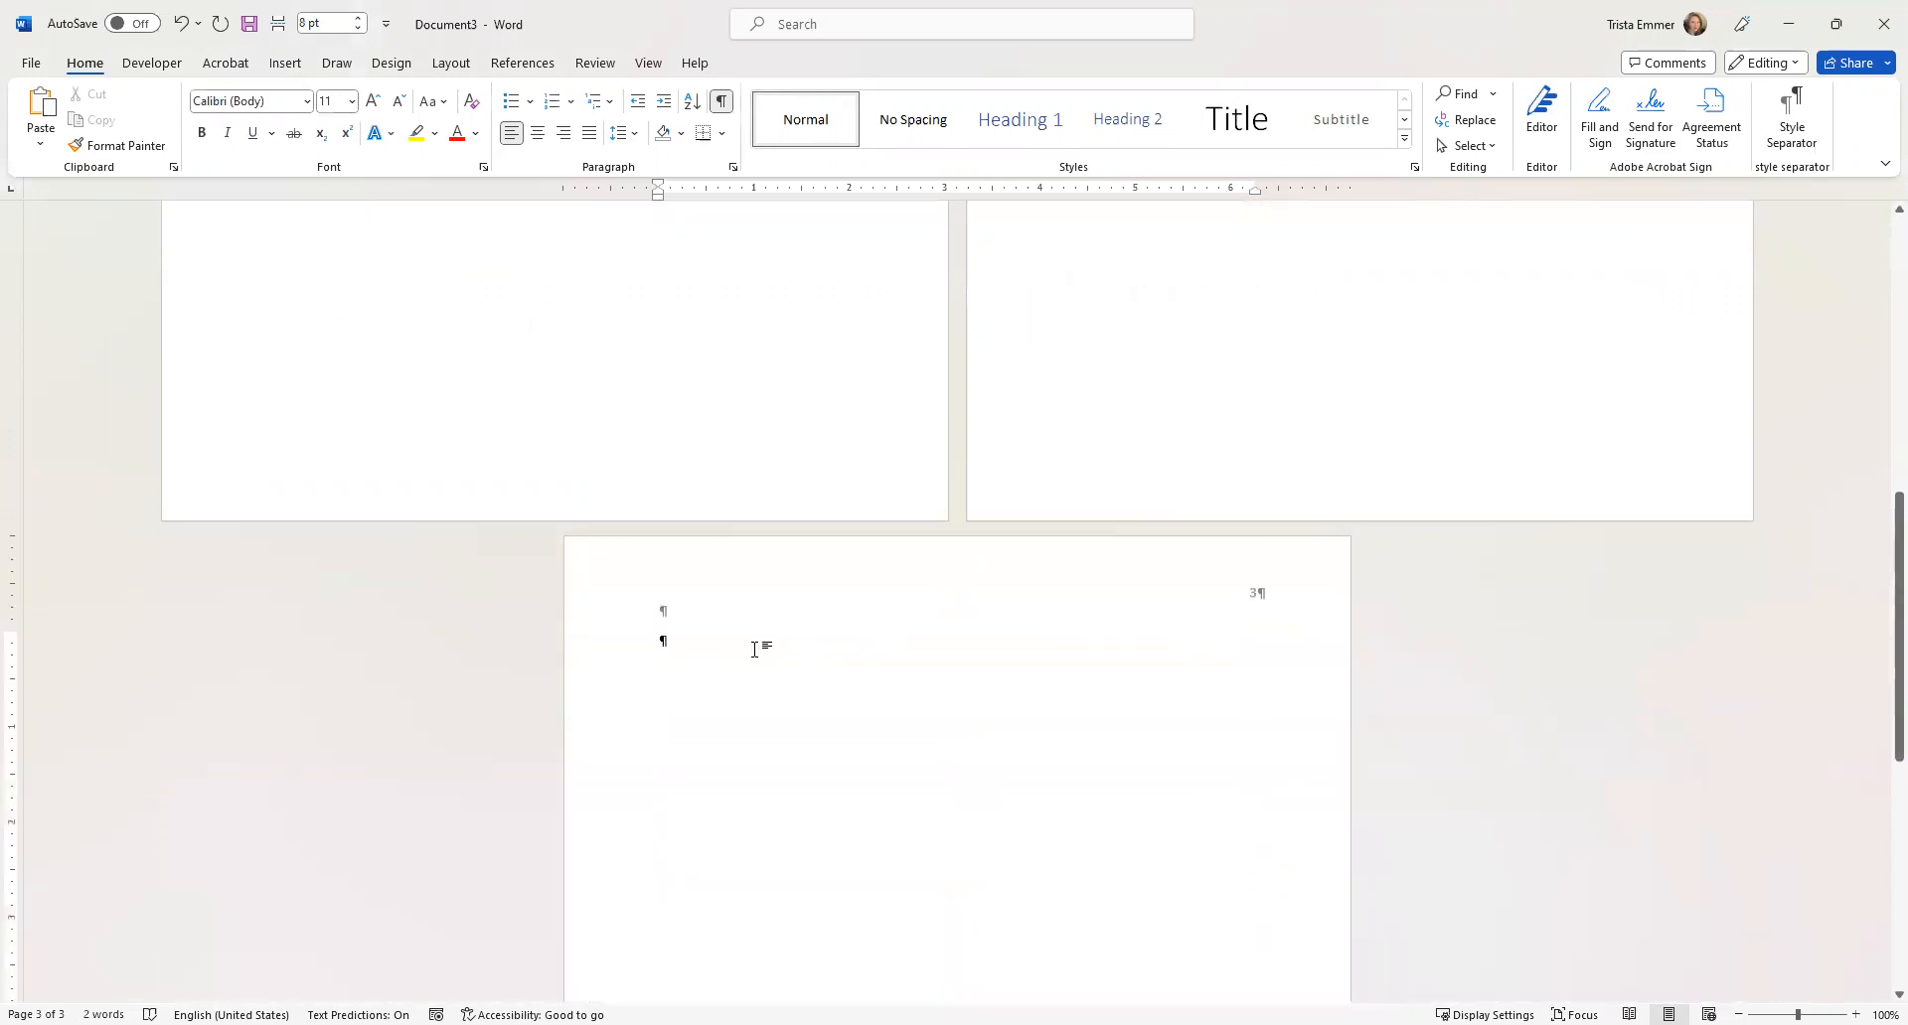
Add a blank paragraph on page 3 and insert a Next Page section break after it.
key(Return)
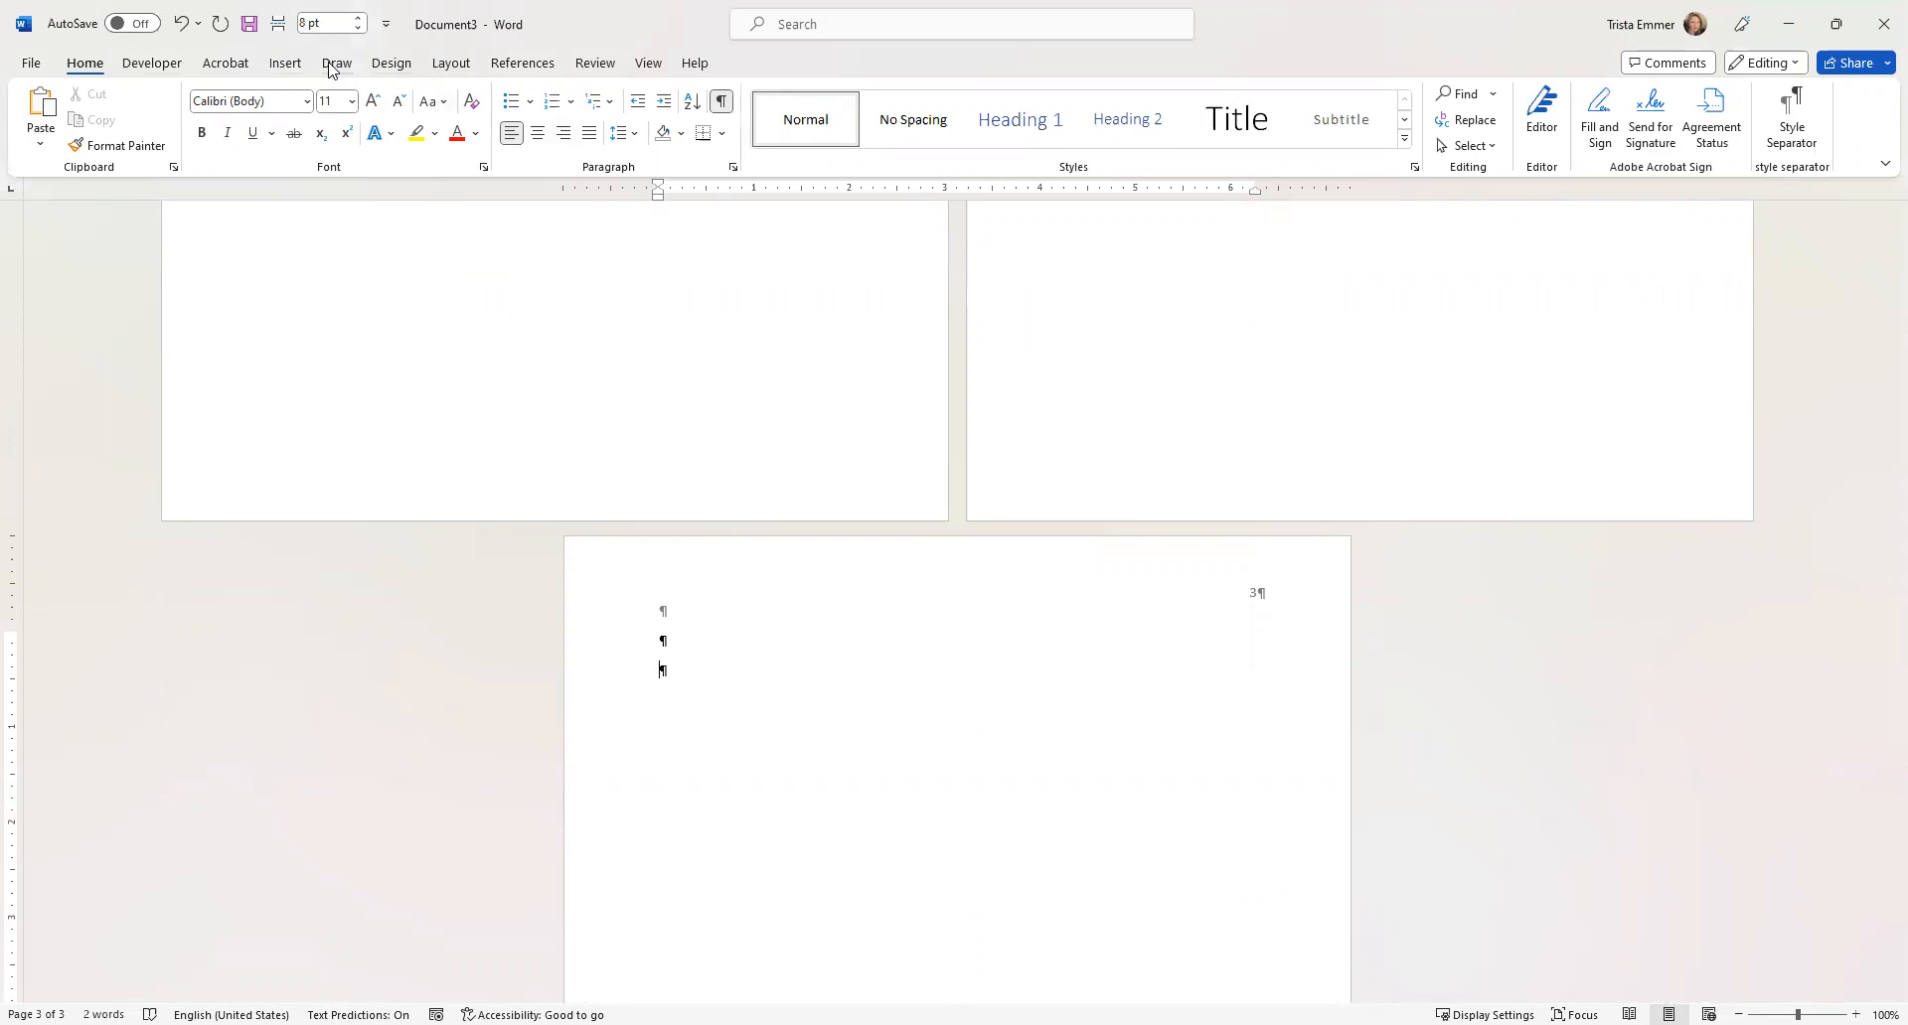
click(286, 64)
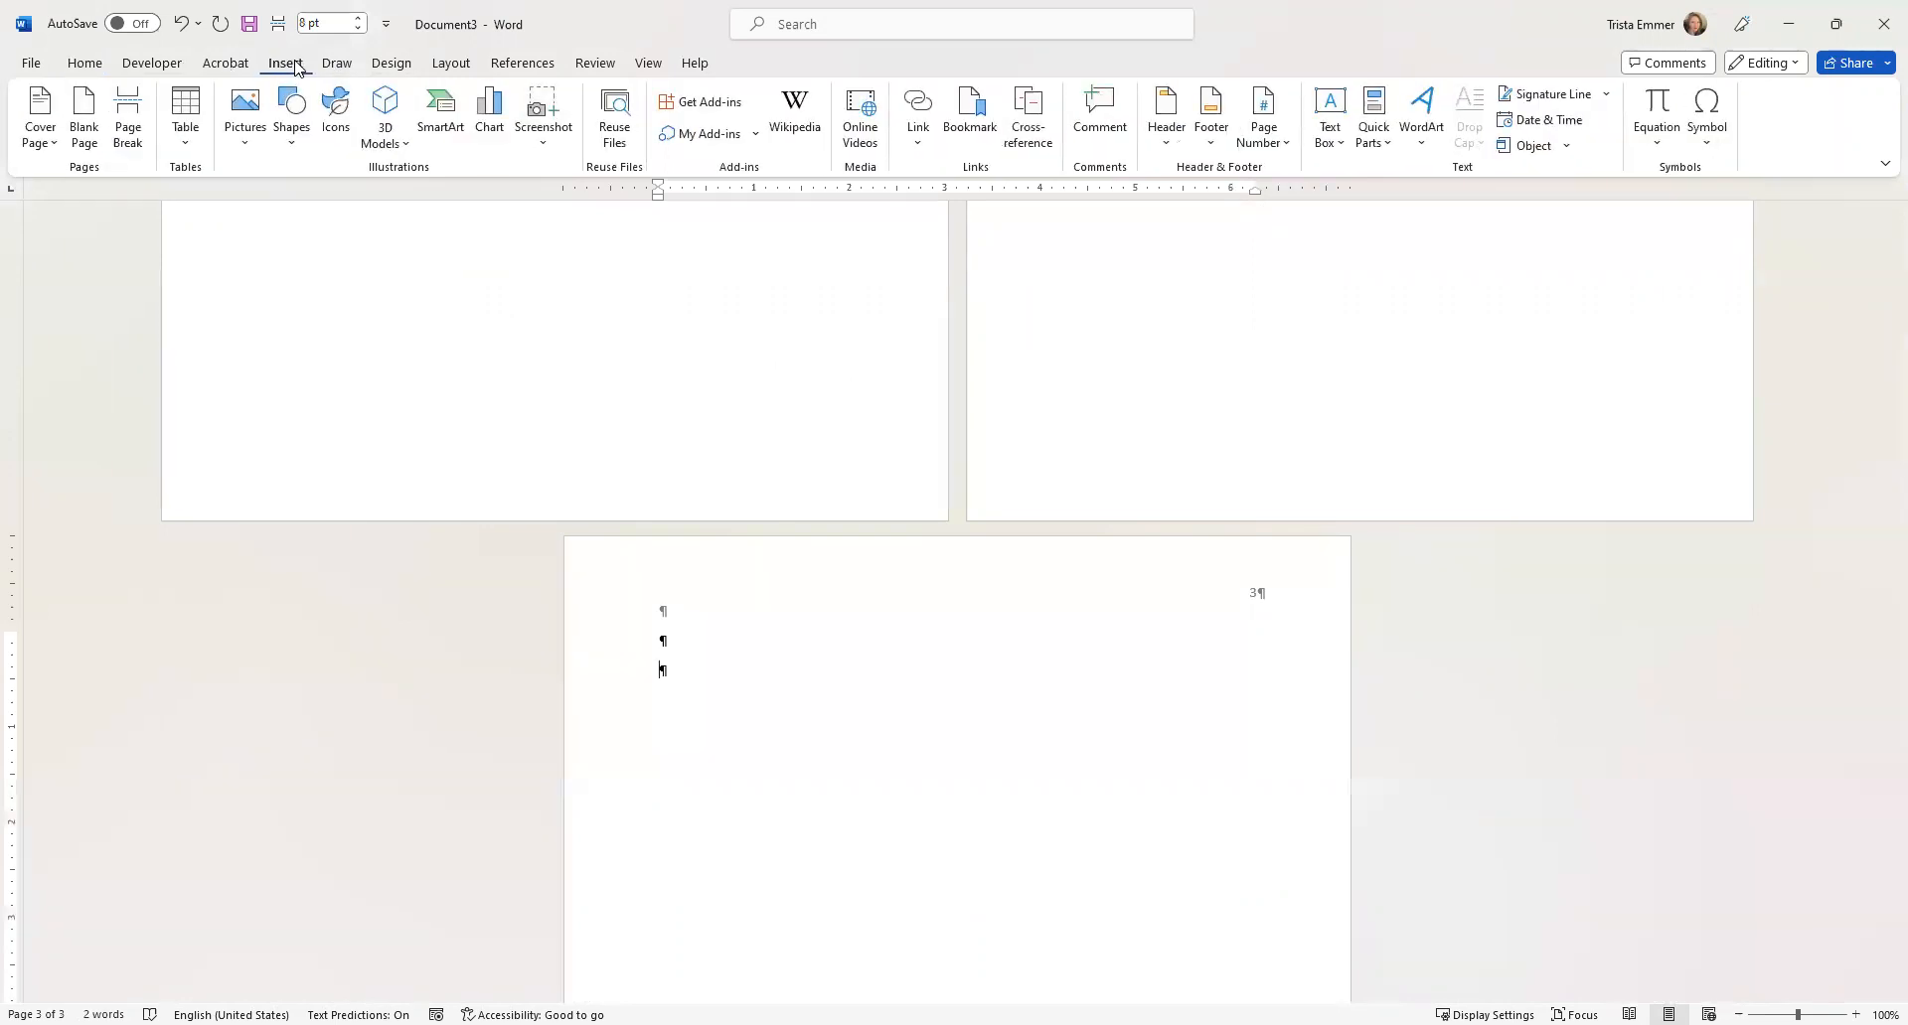
click(447, 65)
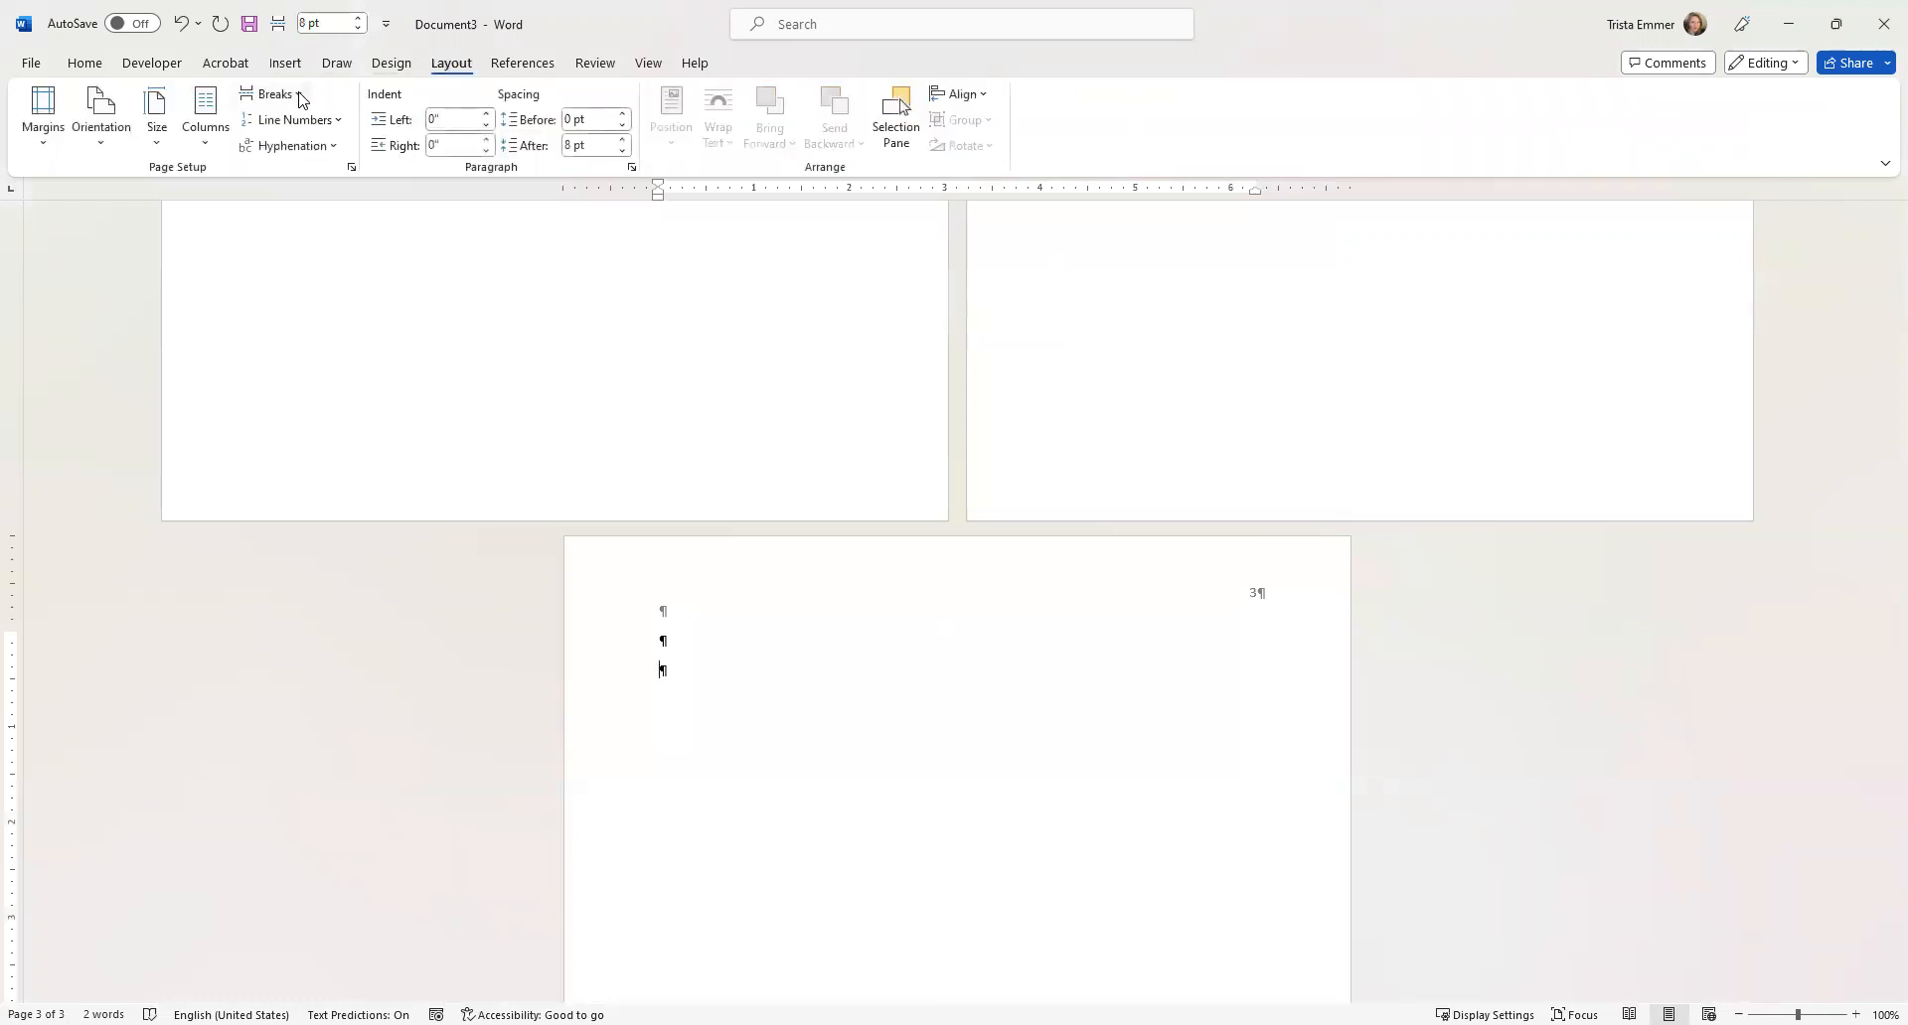
click(270, 95)
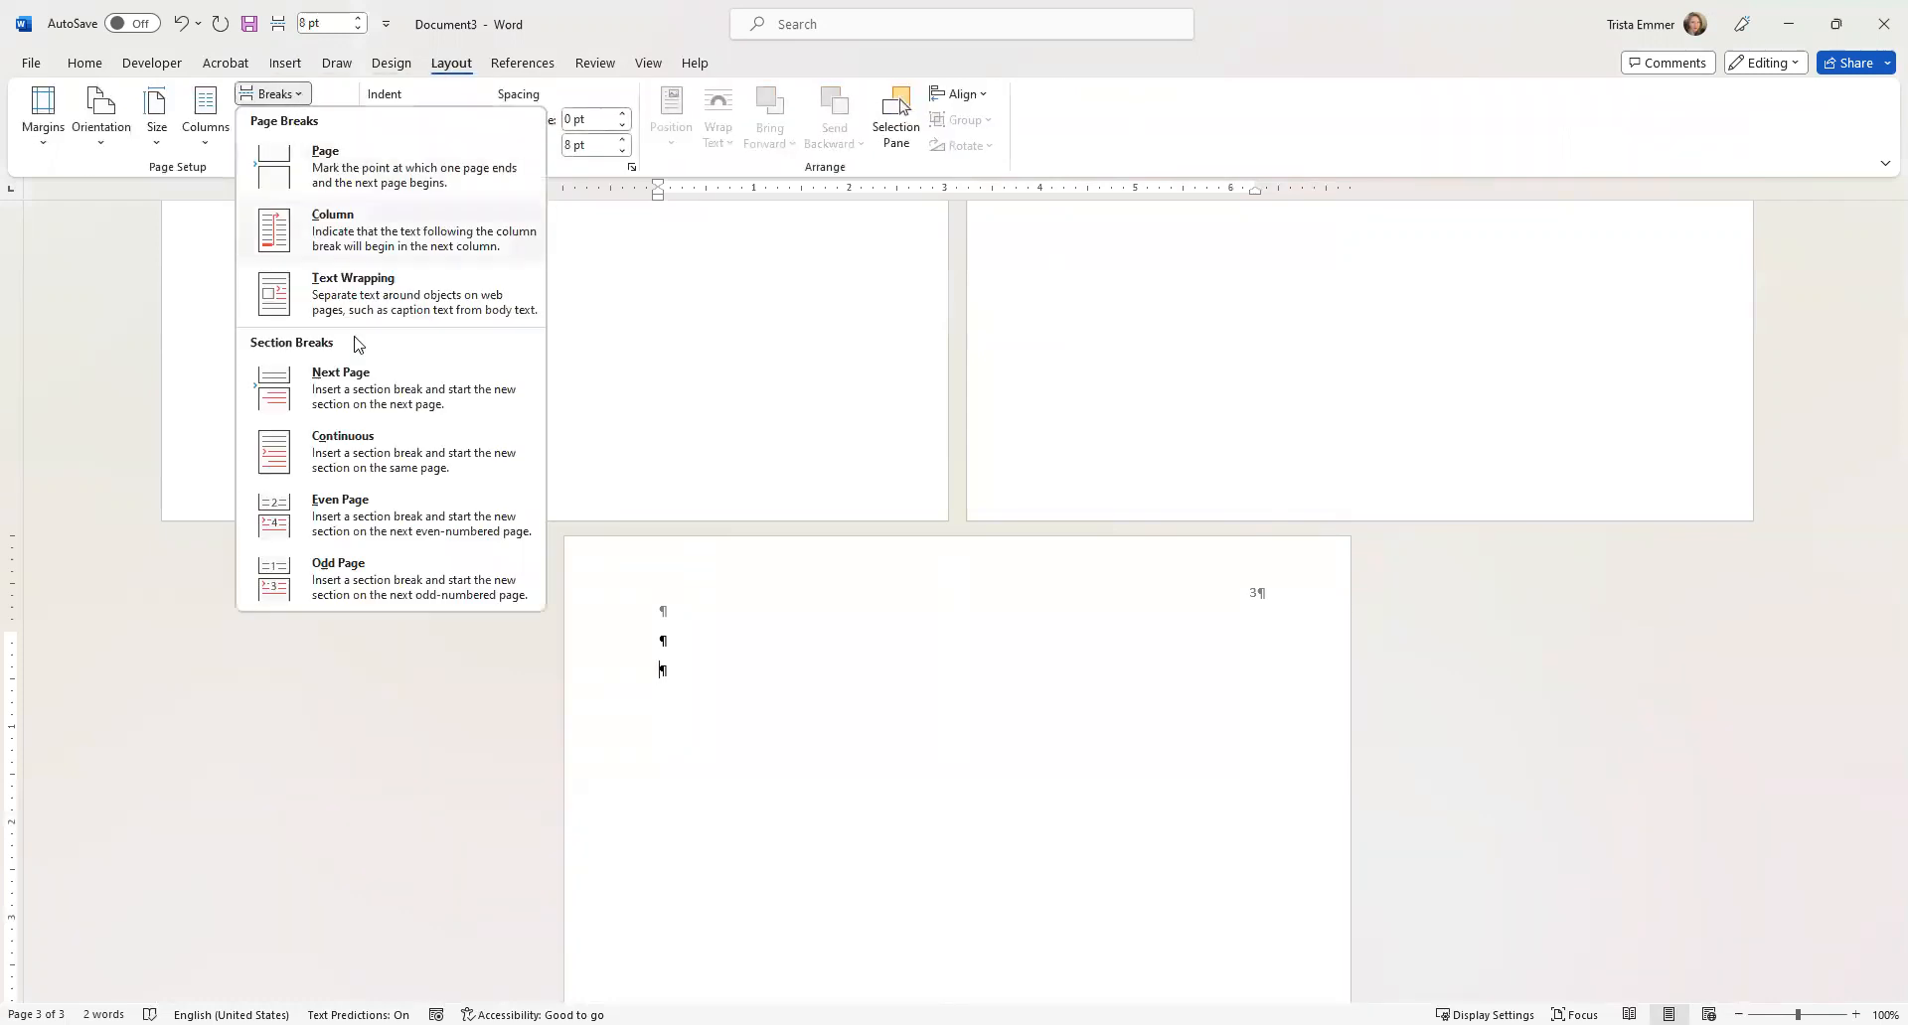
click(359, 394)
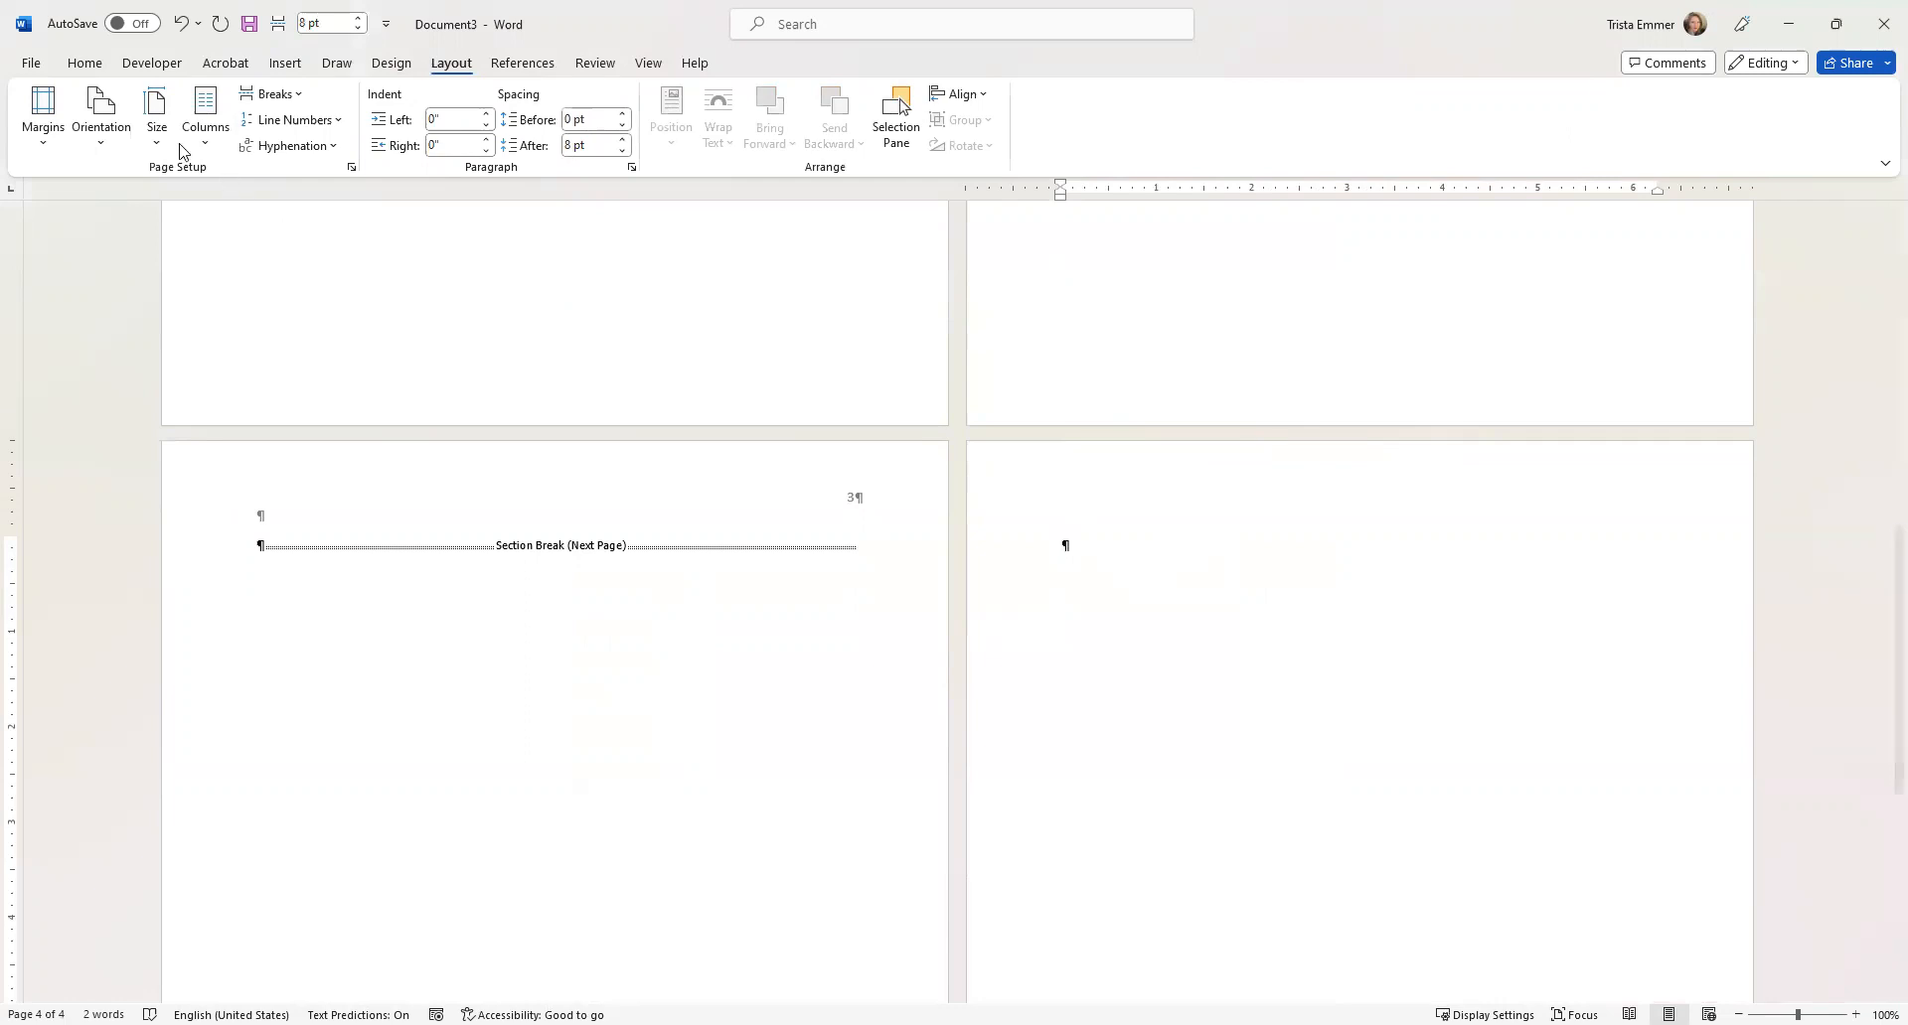
Set the new section starting on page 4 to landscape orientation.
click(99, 135)
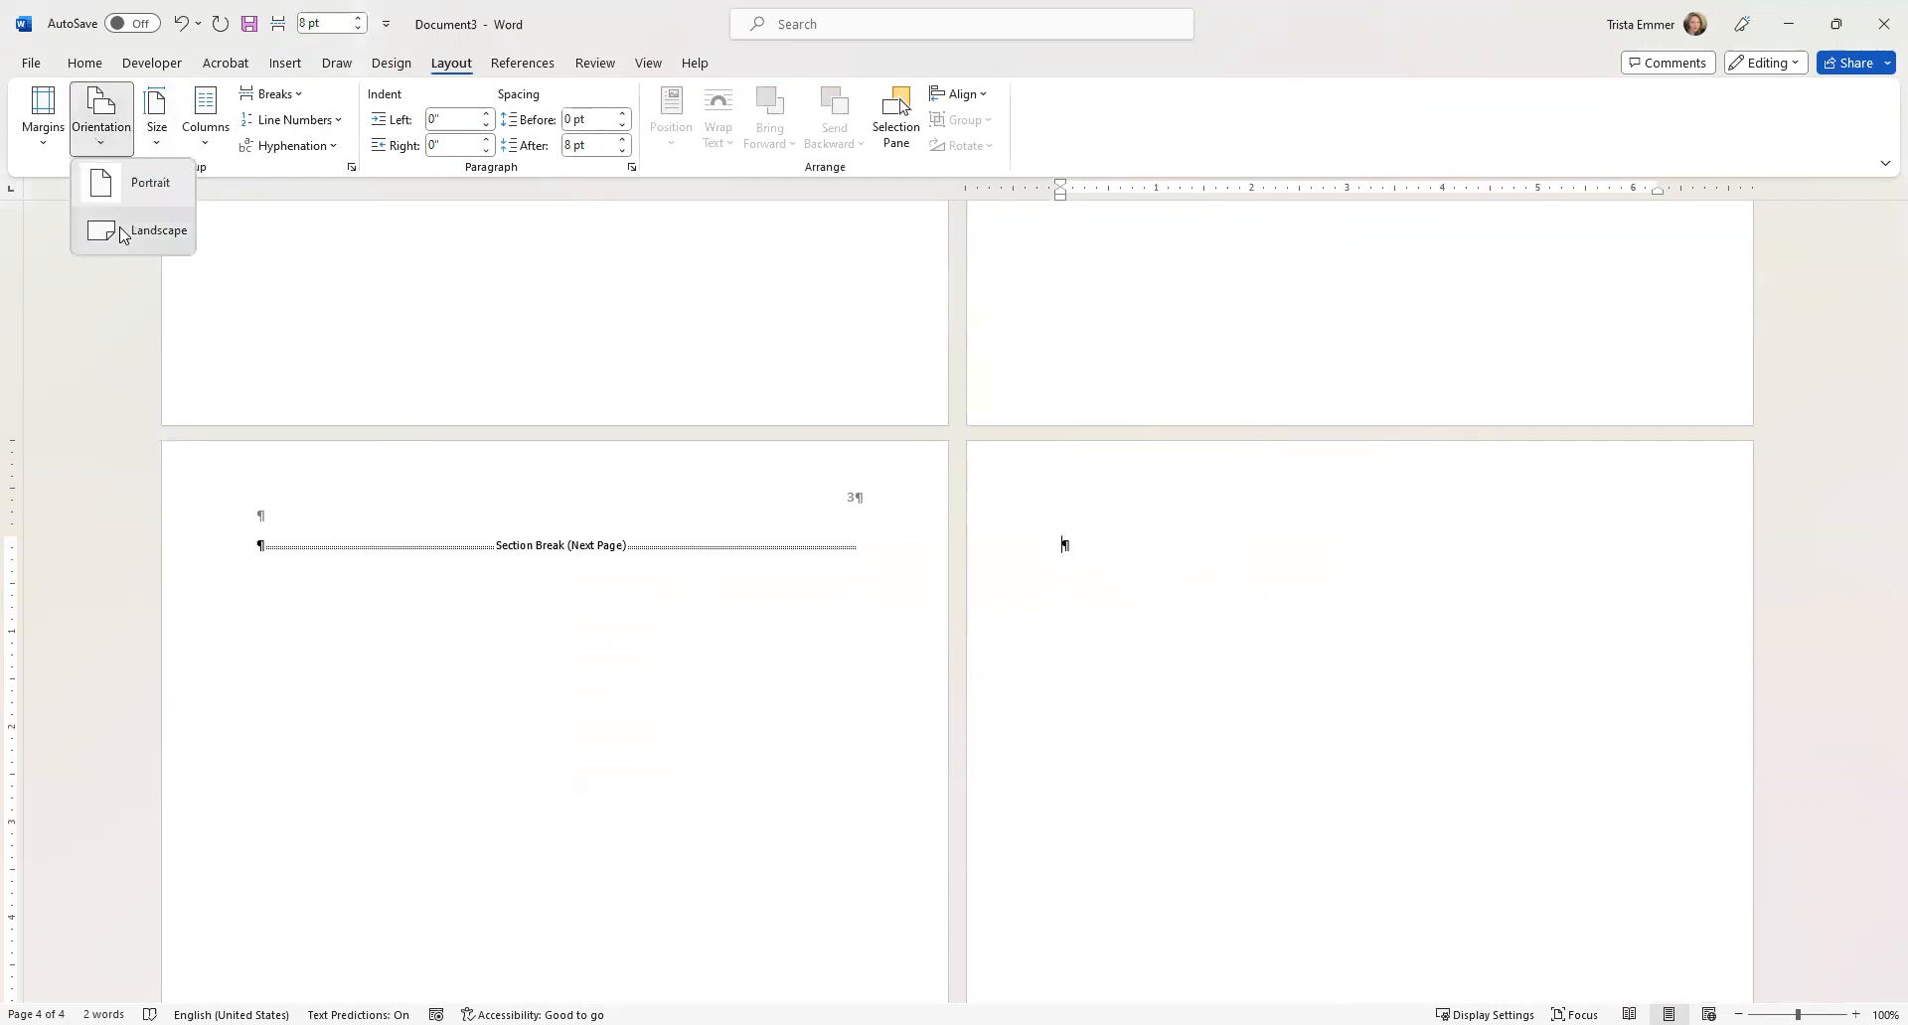
click(125, 234)
scroll(1011, 568, down, 5)
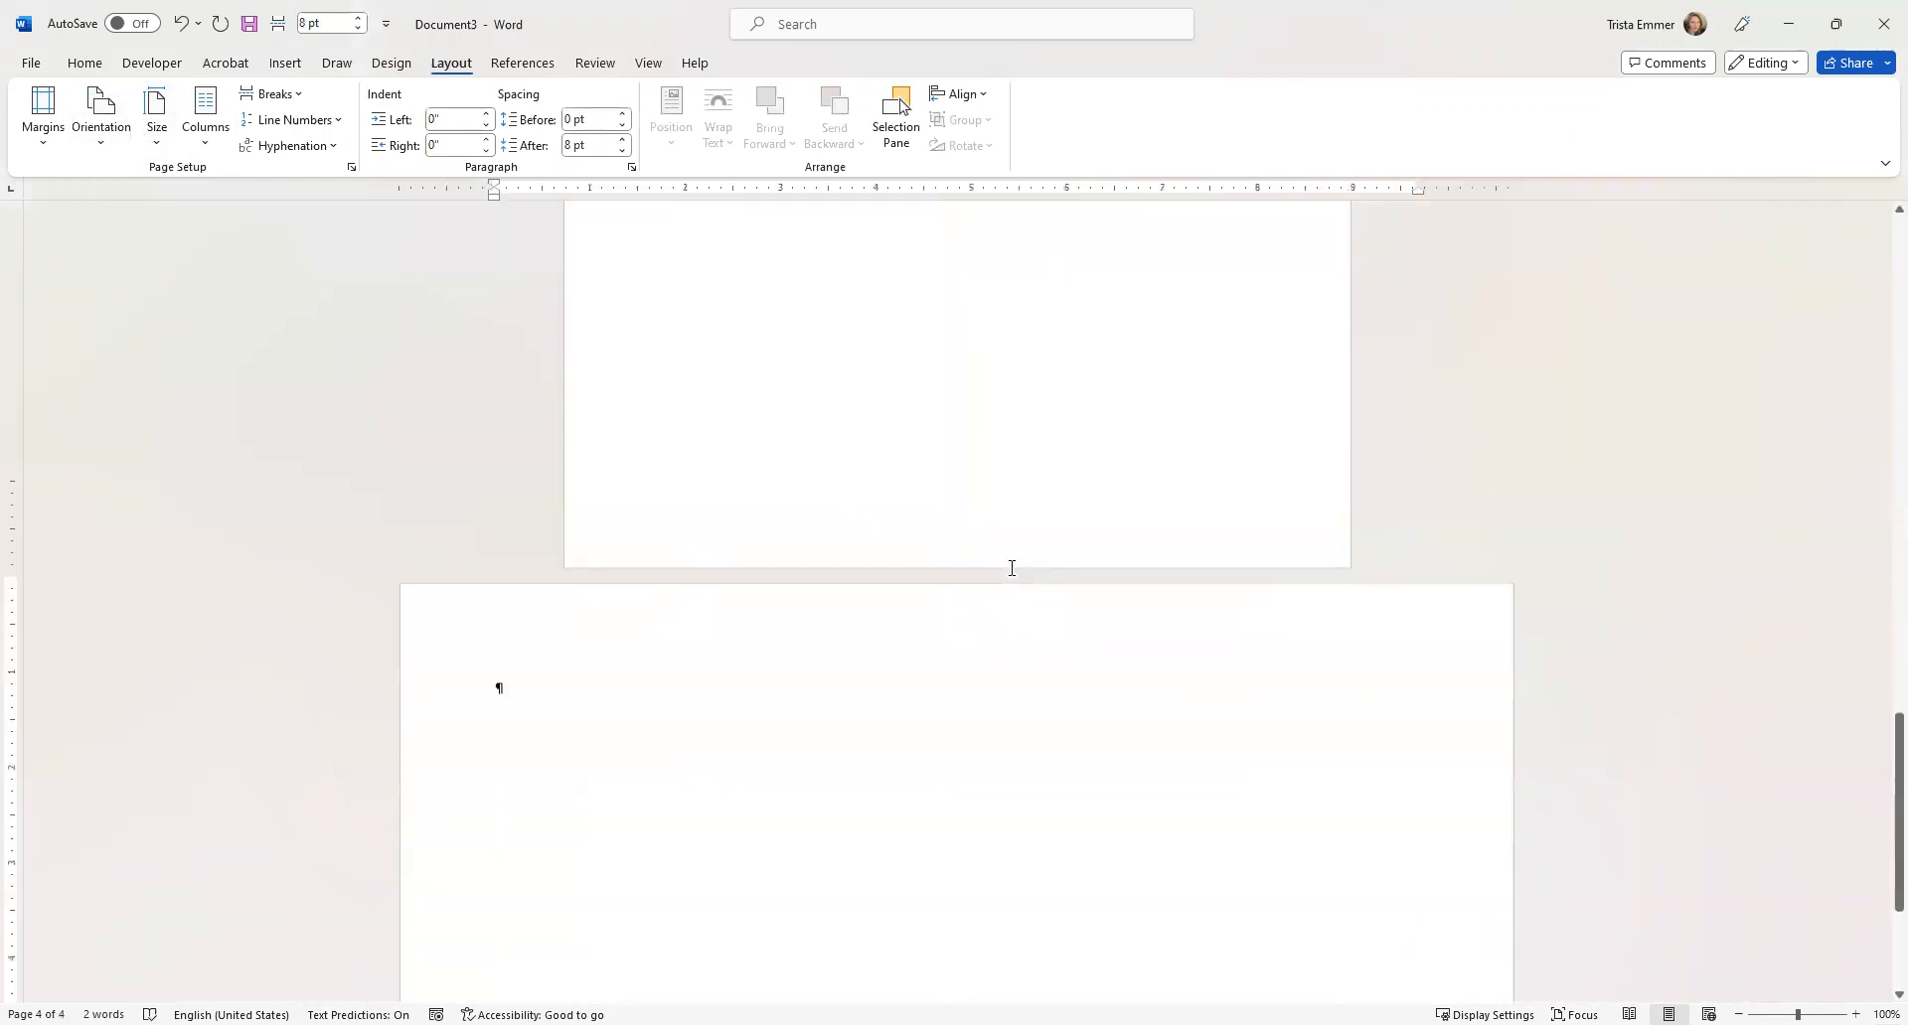
Extend the landscape section by two pages, adding blank paragraphs and a page break on each of pages 4 and 5.
key(Return)
key(Return)
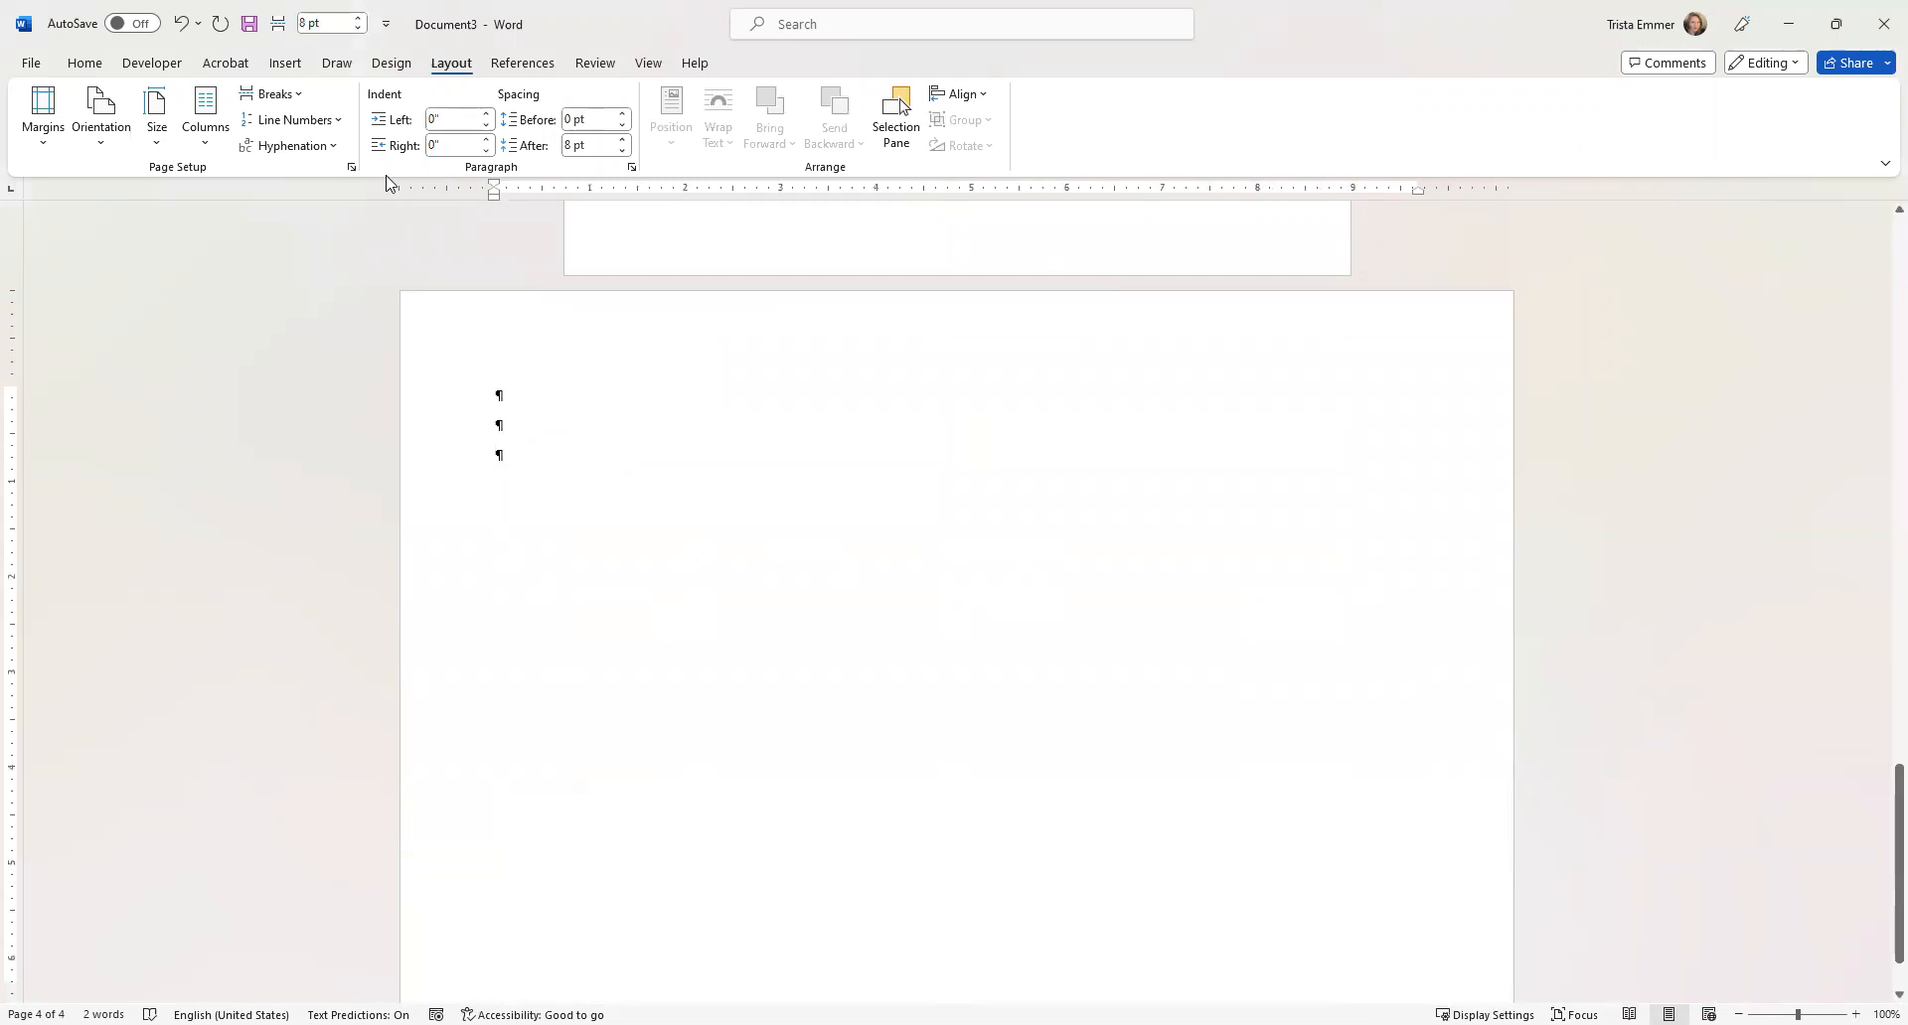
click(296, 102)
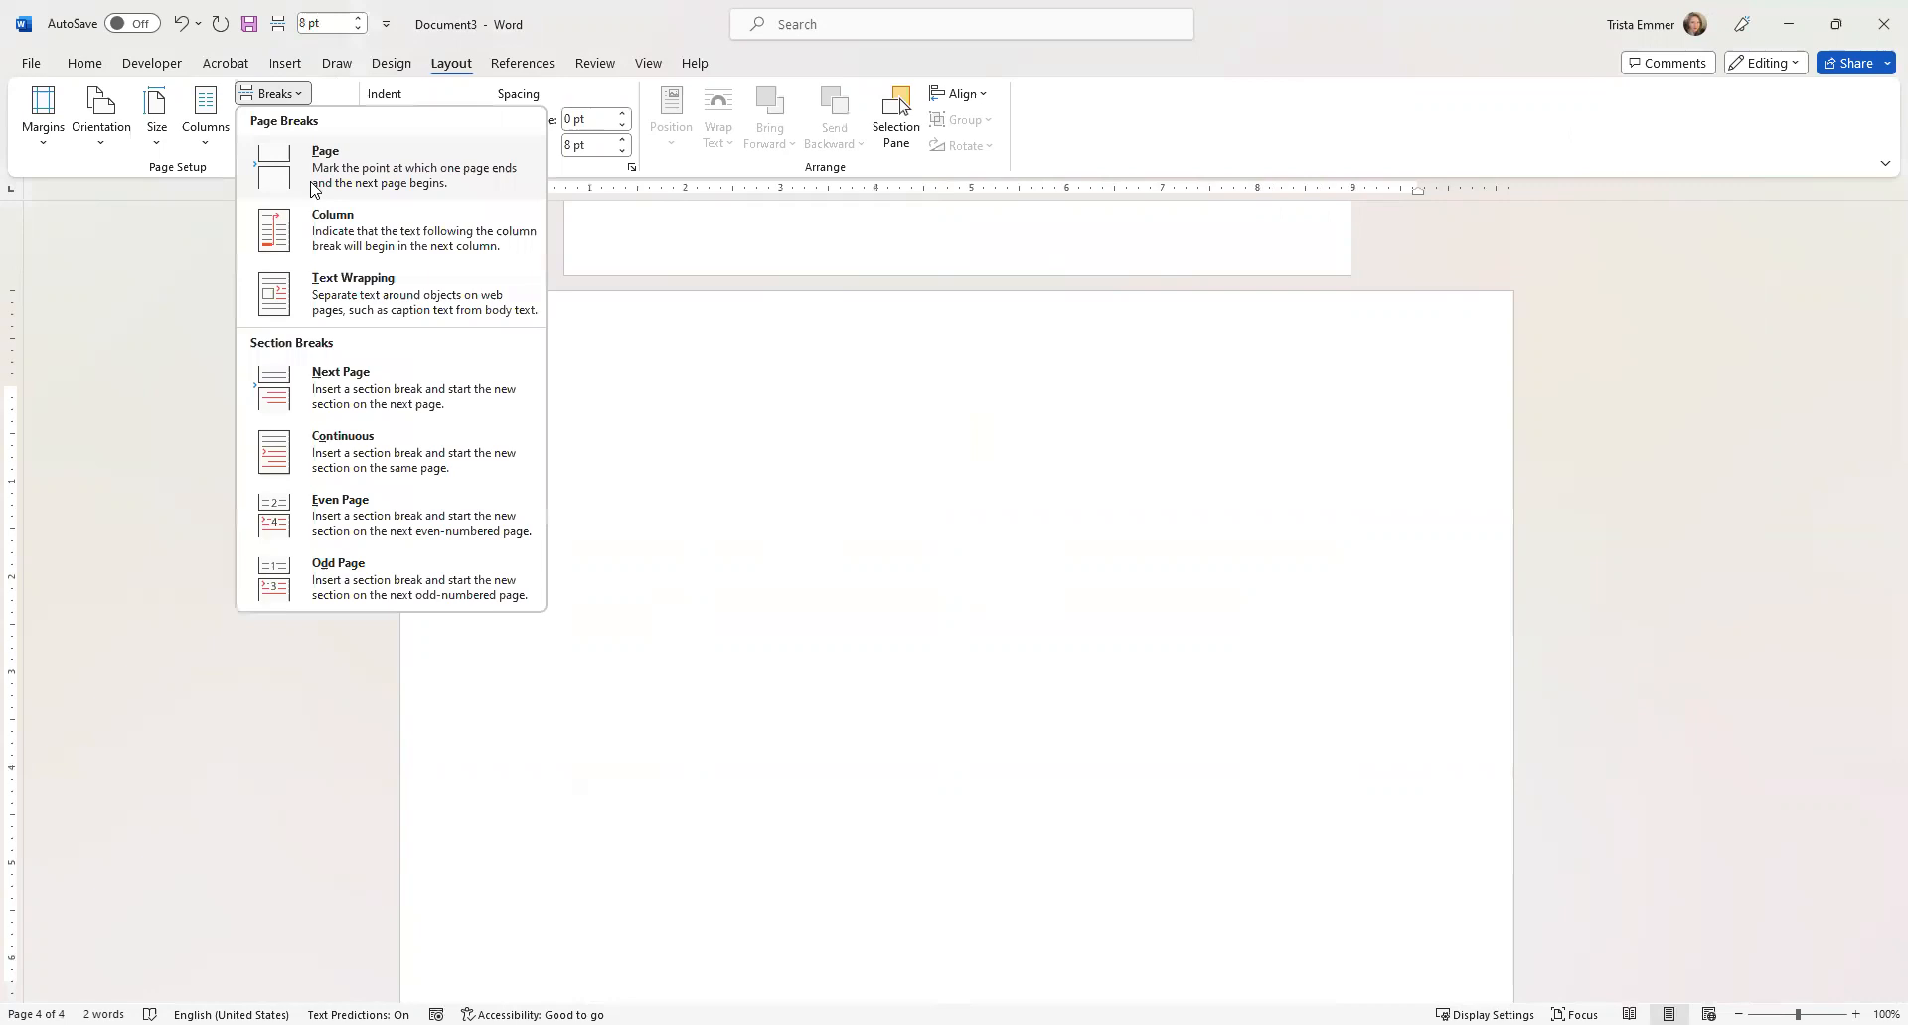
click(316, 189)
scroll(844, 434, down, 3)
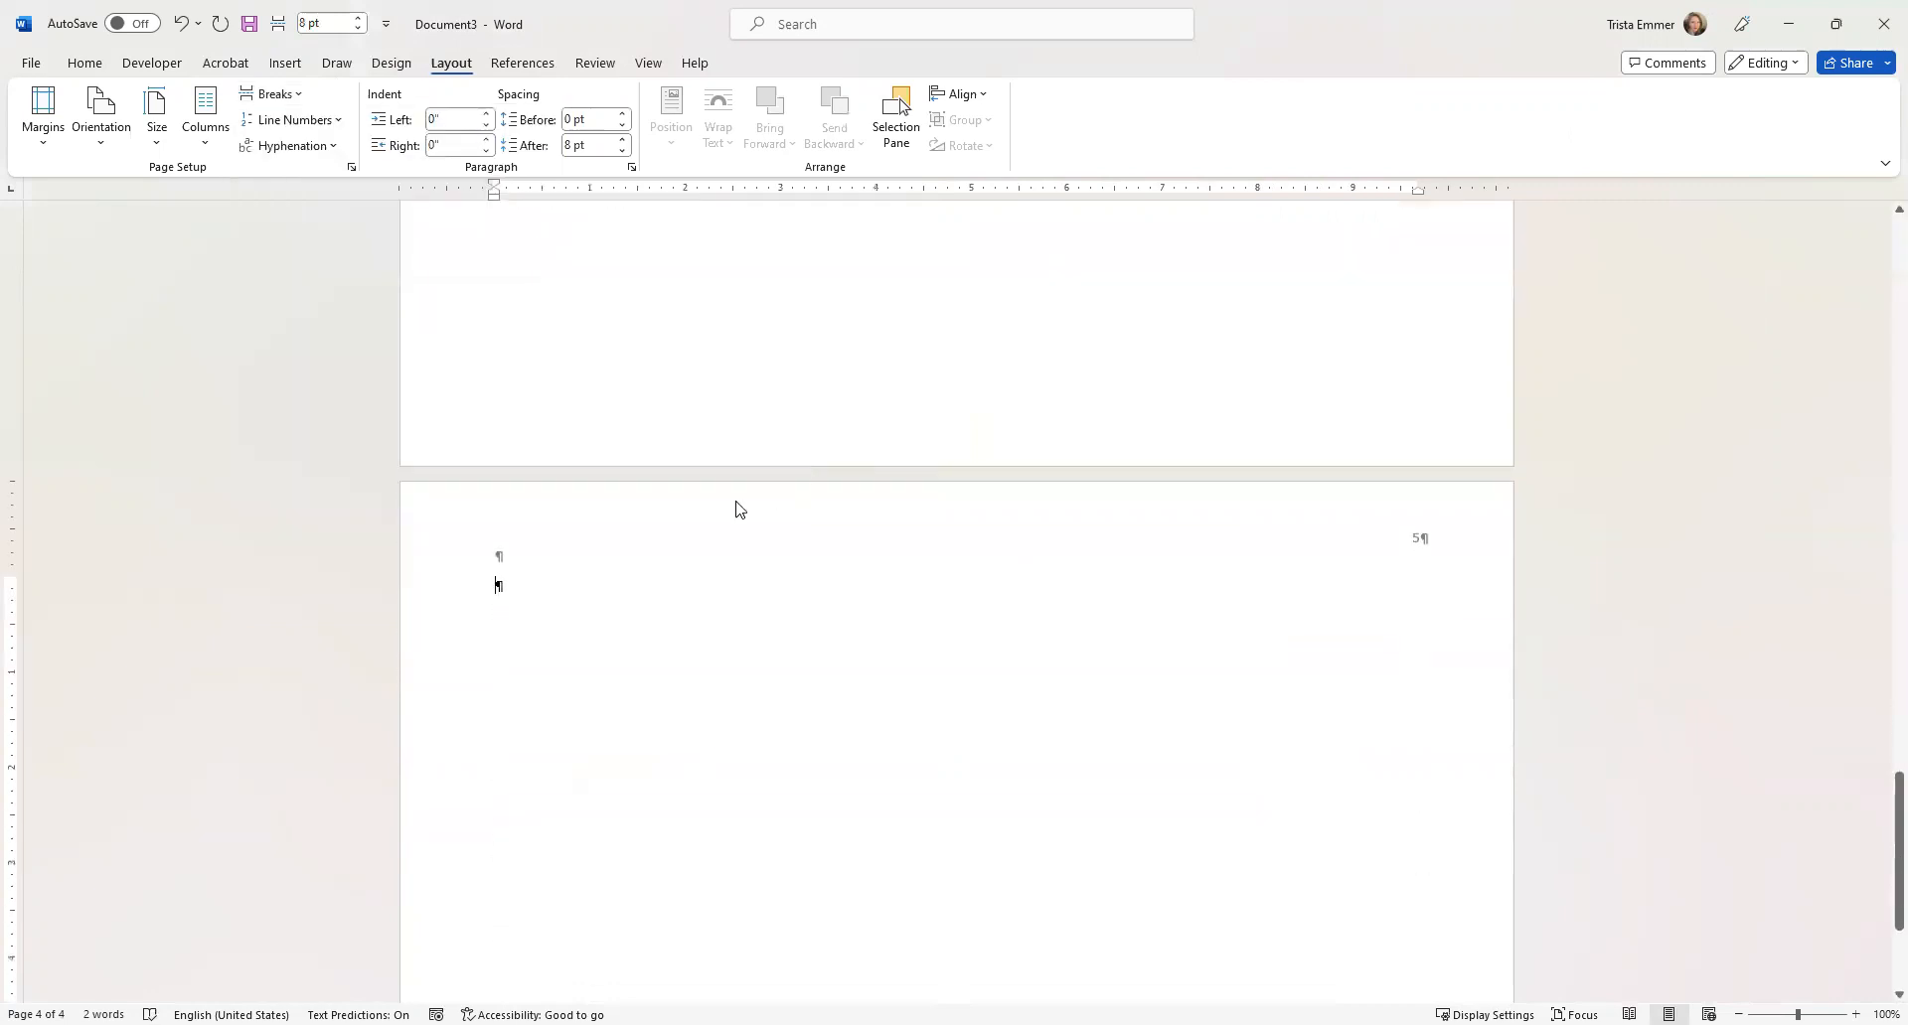
key(Return)
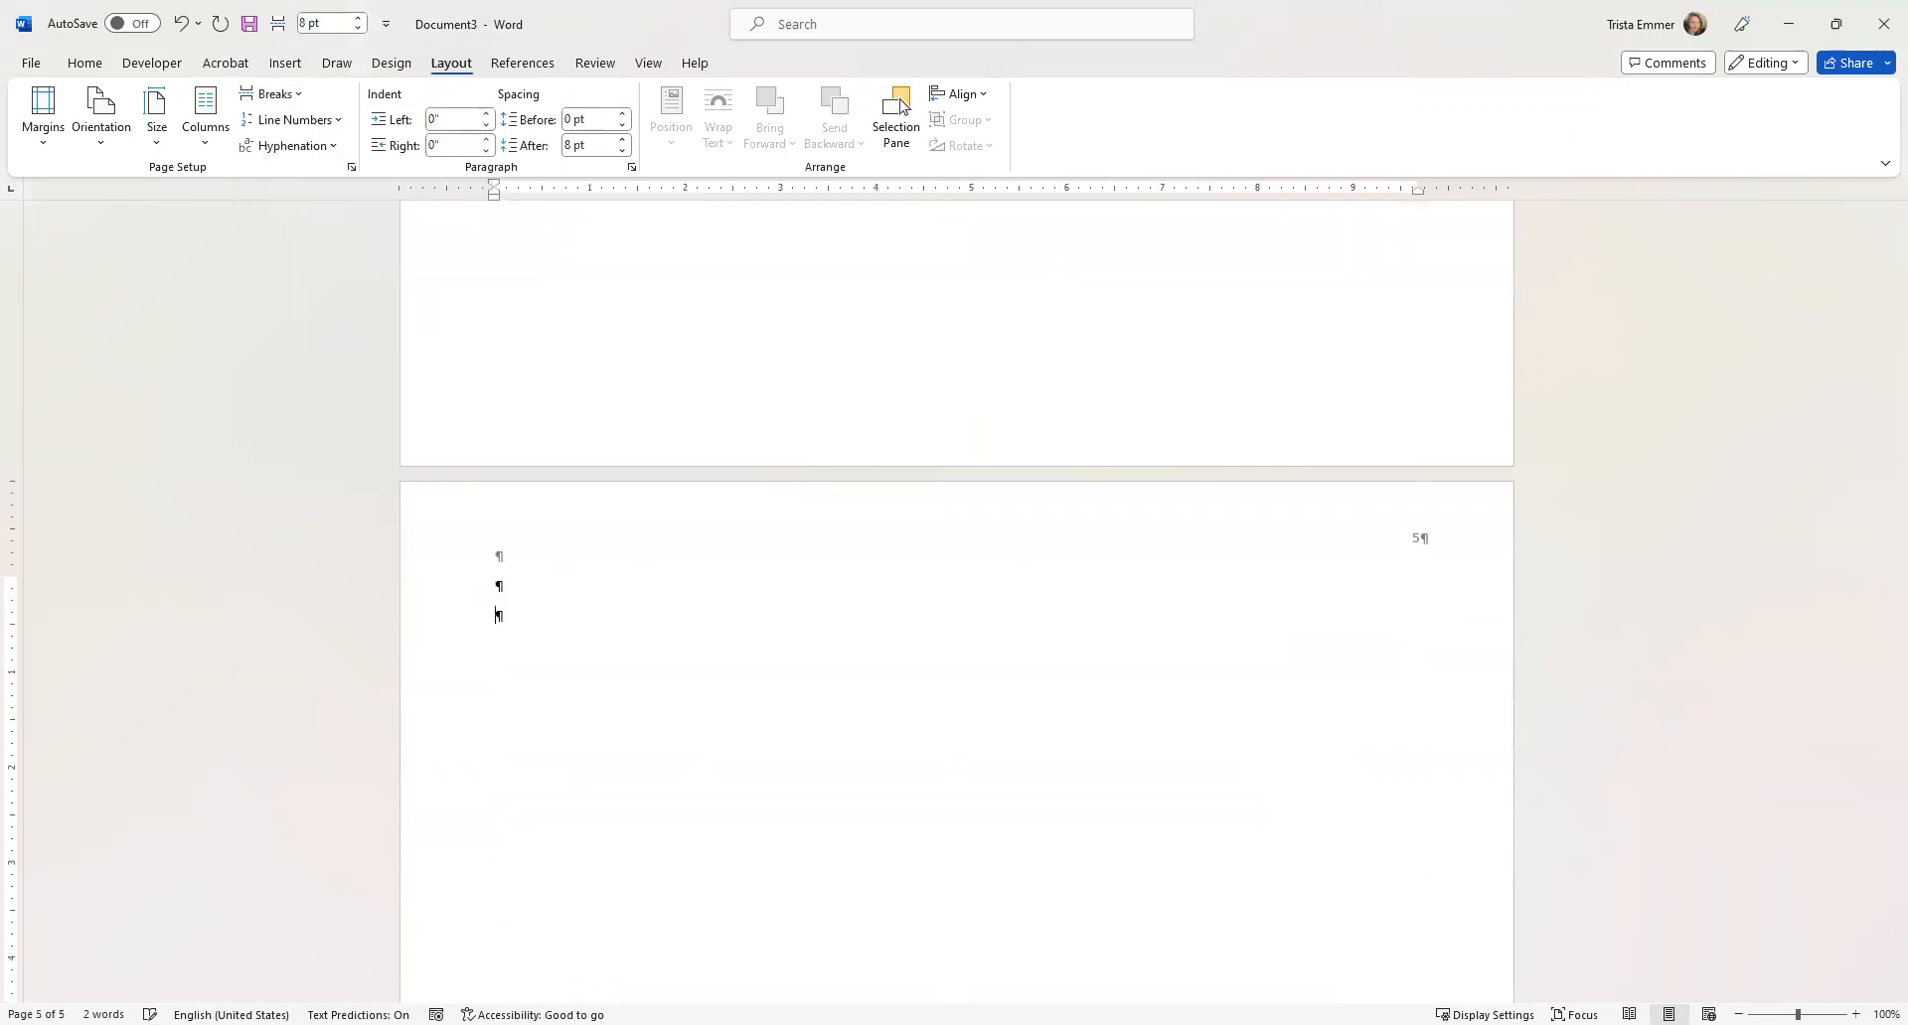
key(ctrl+Return)
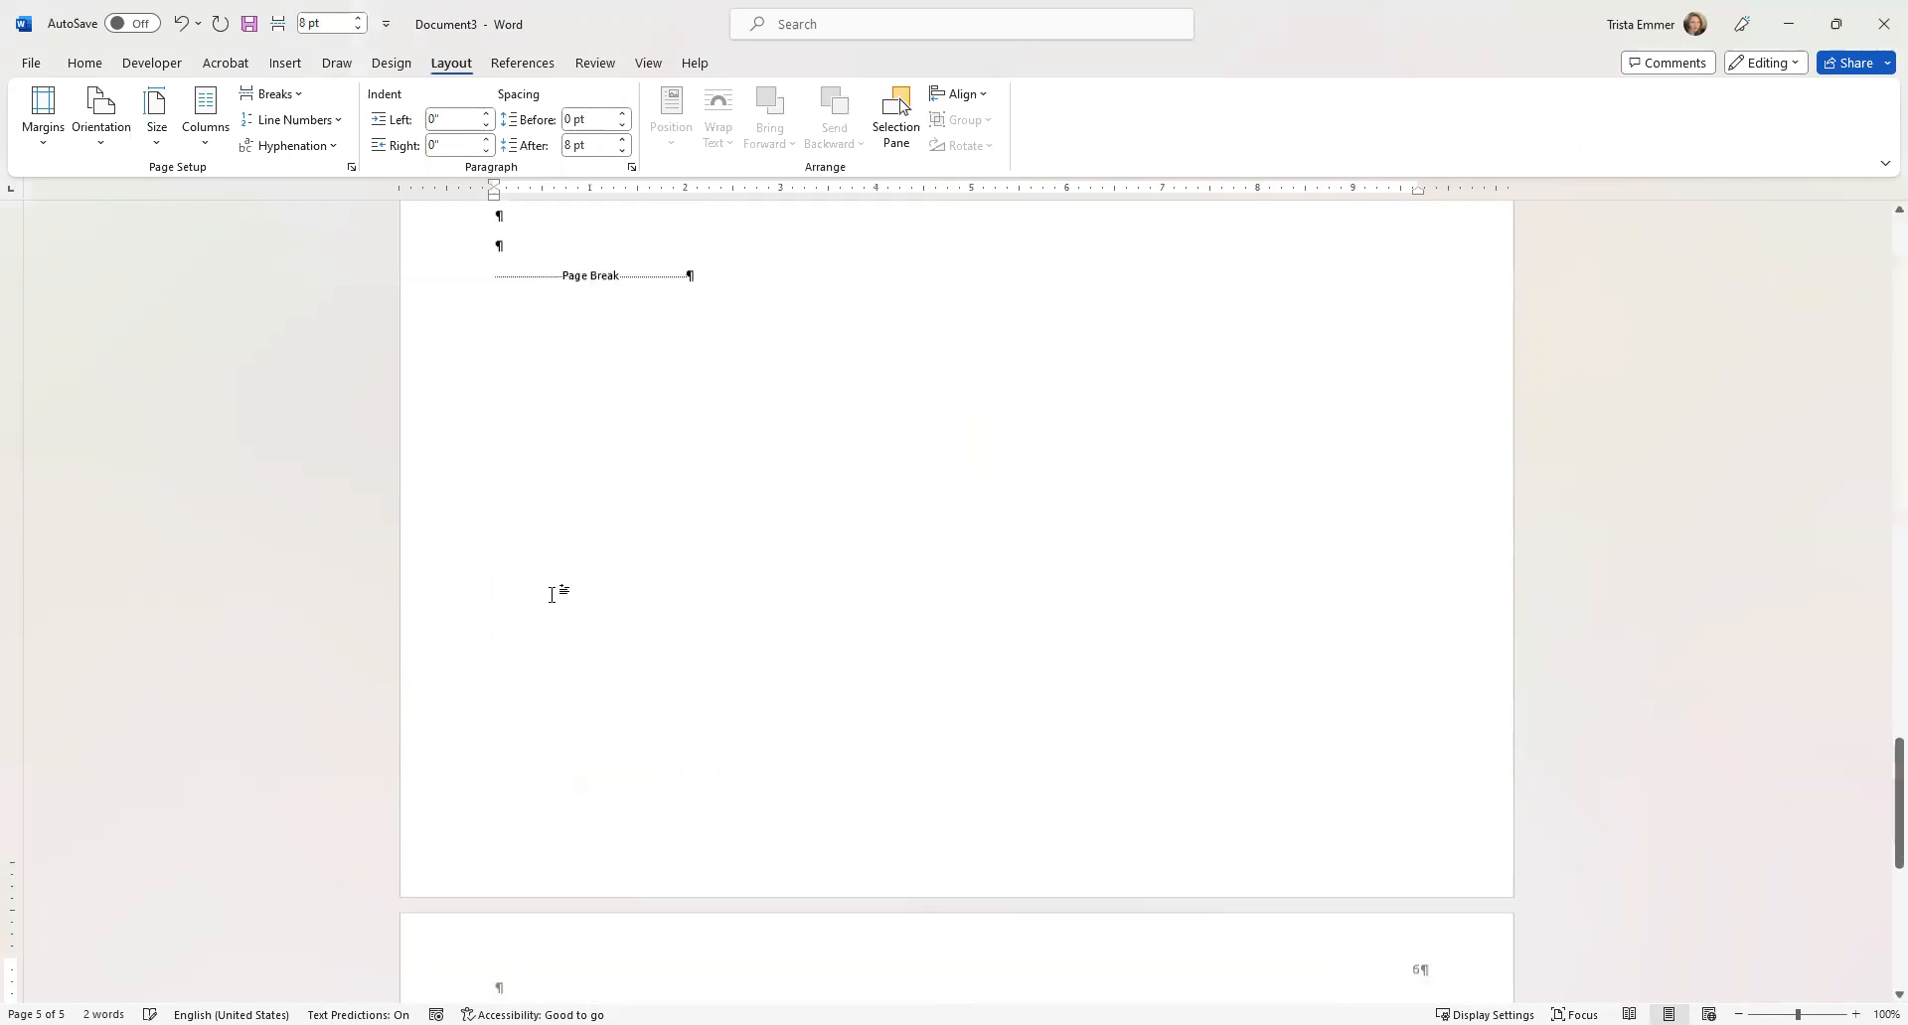
Add a blank paragraph on page 6 and insert a Next Page section break to end the landscape section.
scroll(889, 604, up, 6)
scroll(888, 603, up, 15)
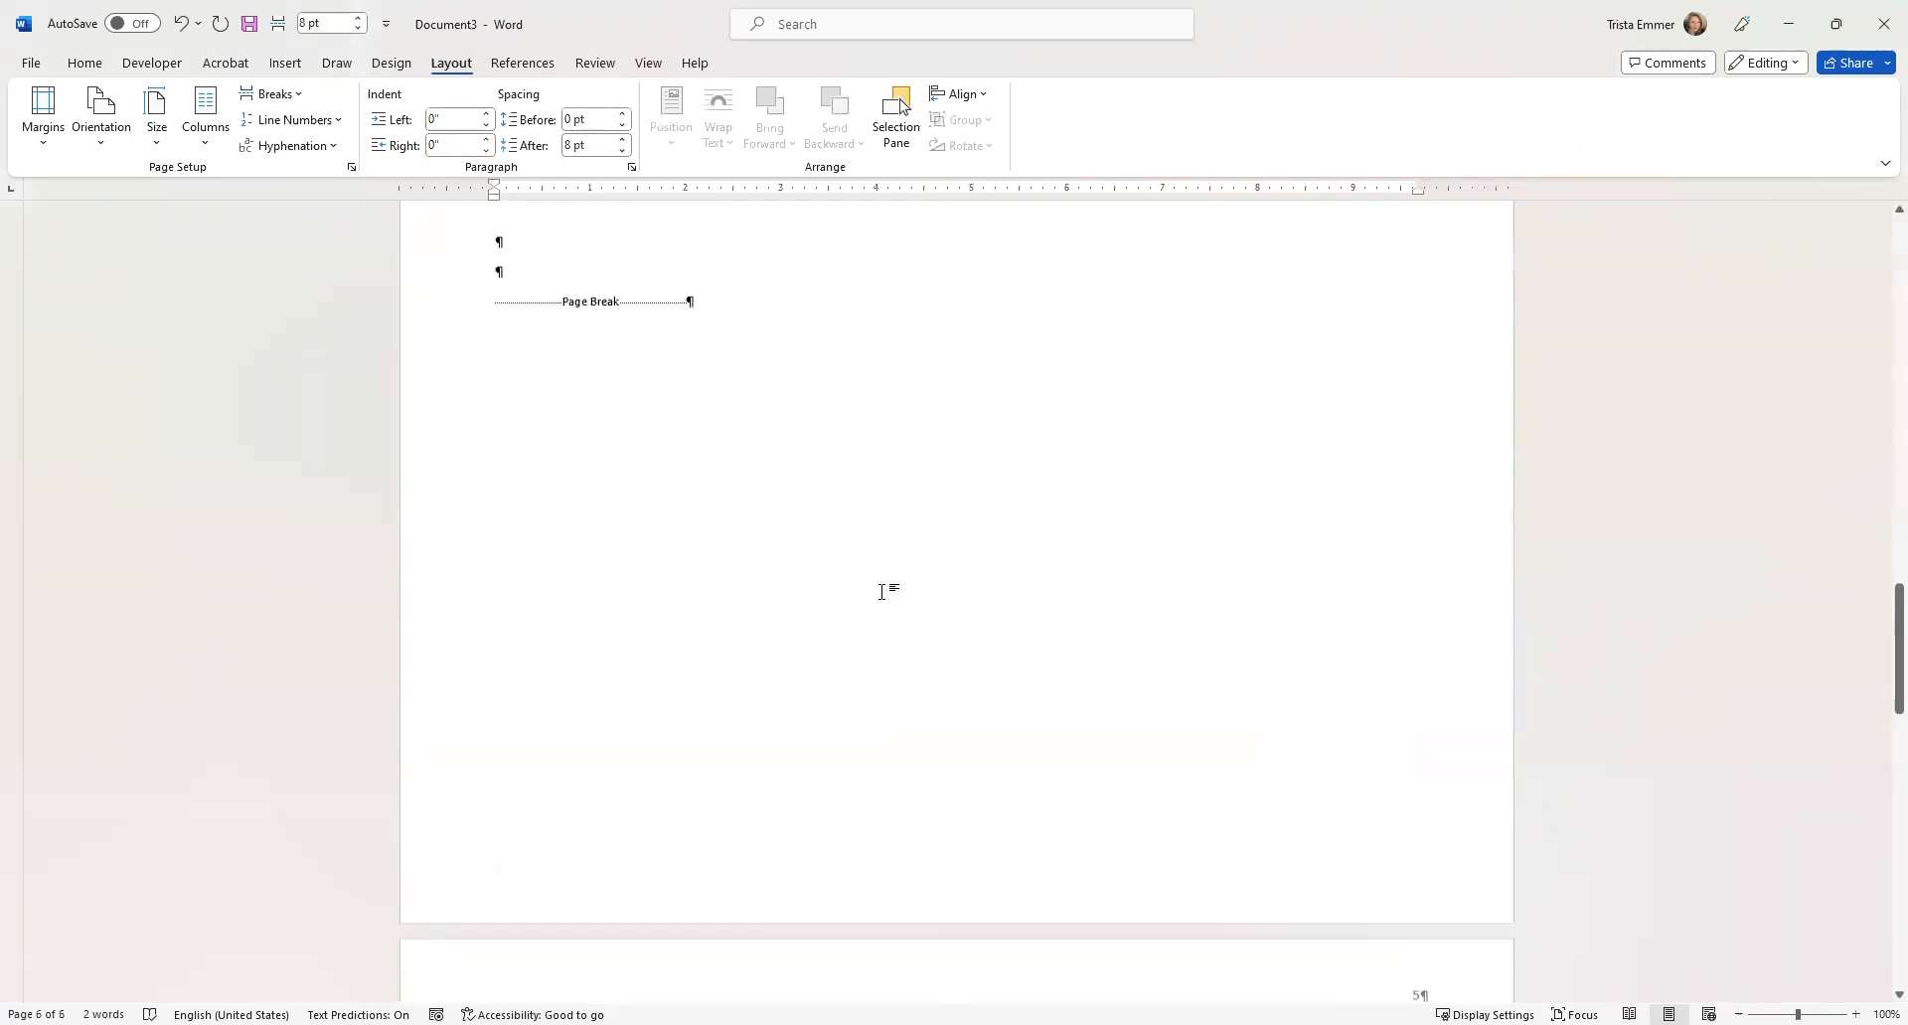
scroll(878, 586, down, 10)
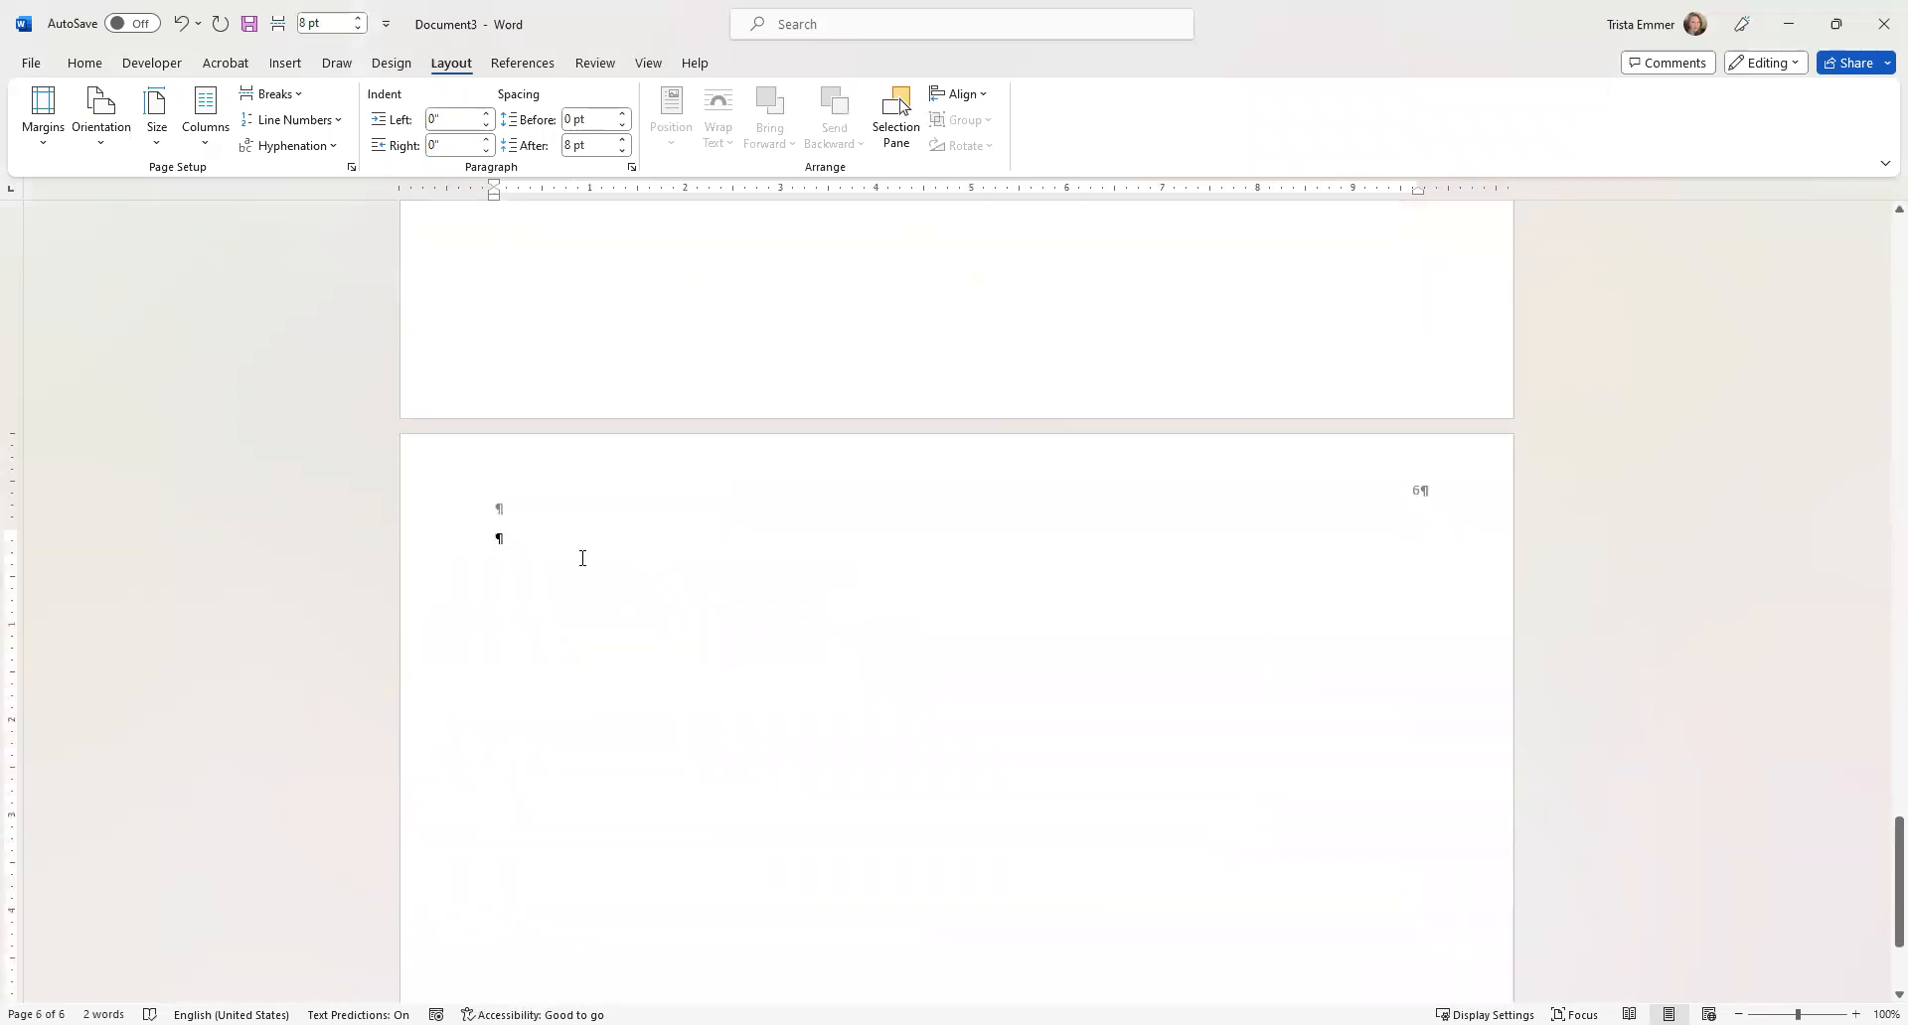
key(Return)
click(298, 102)
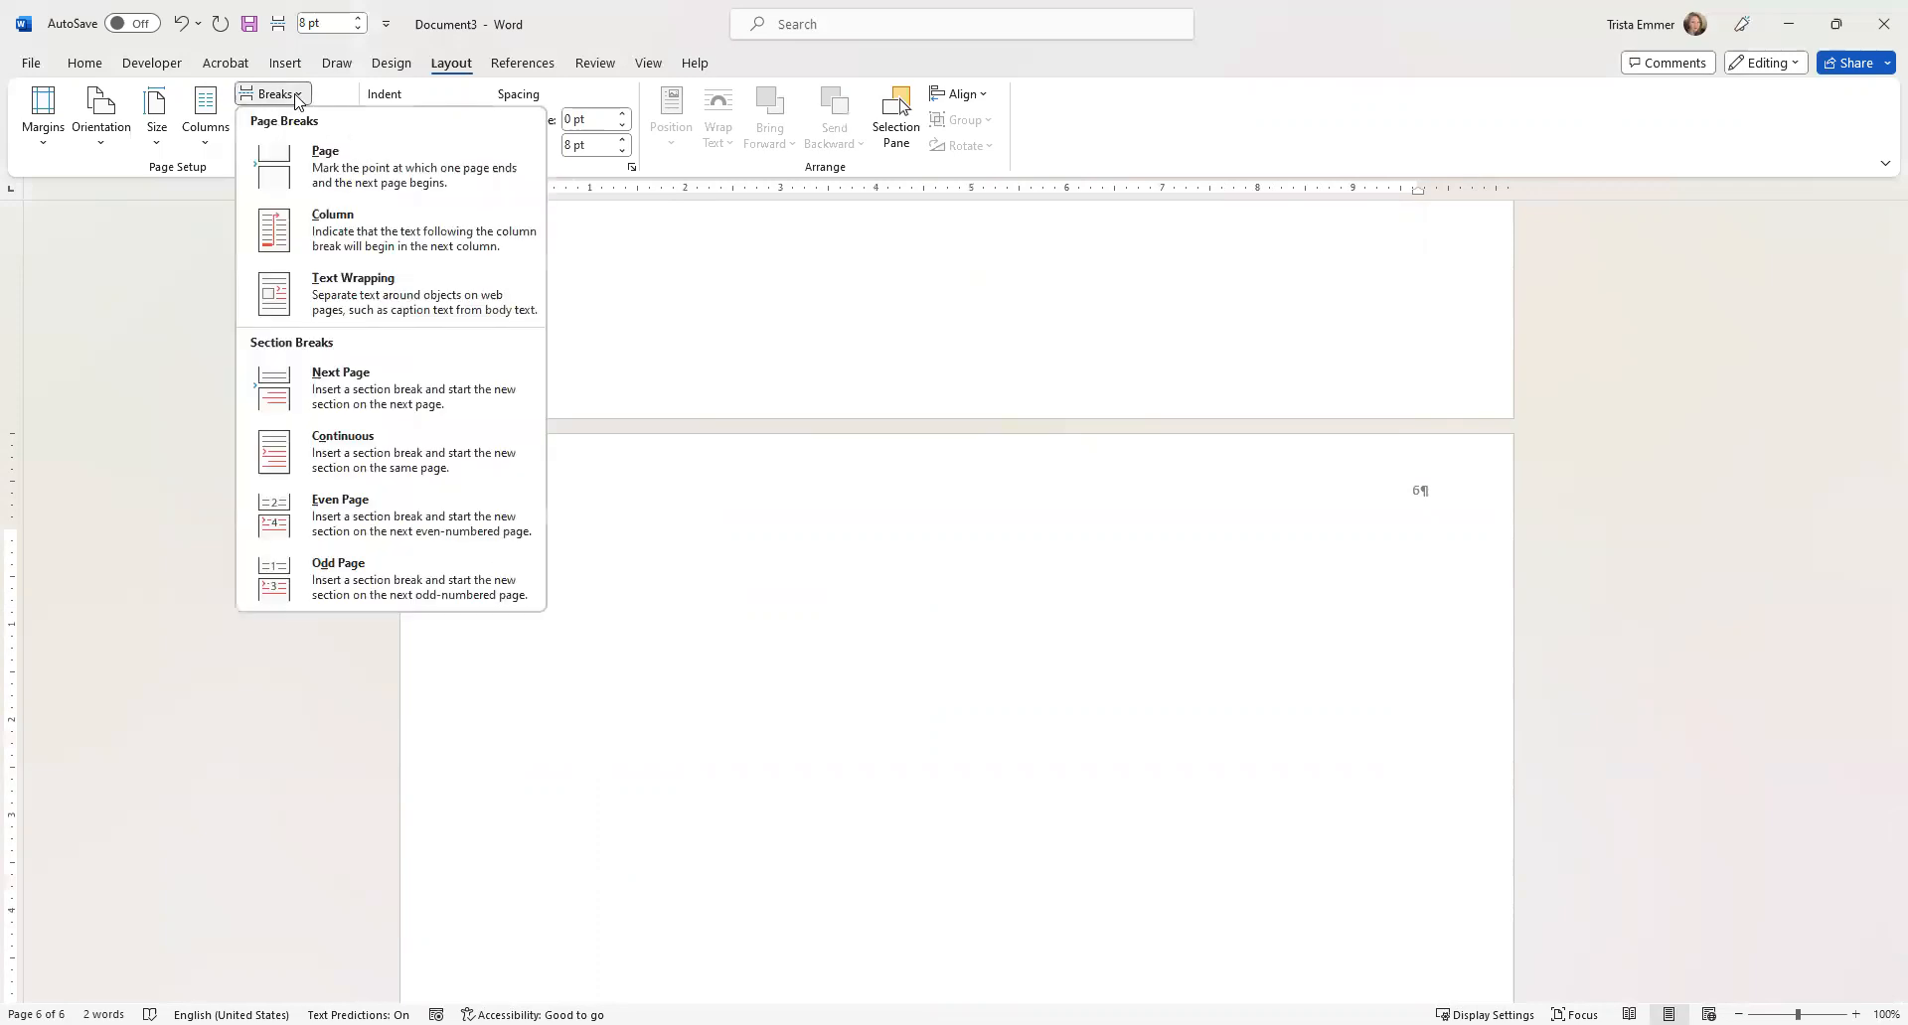
click(380, 398)
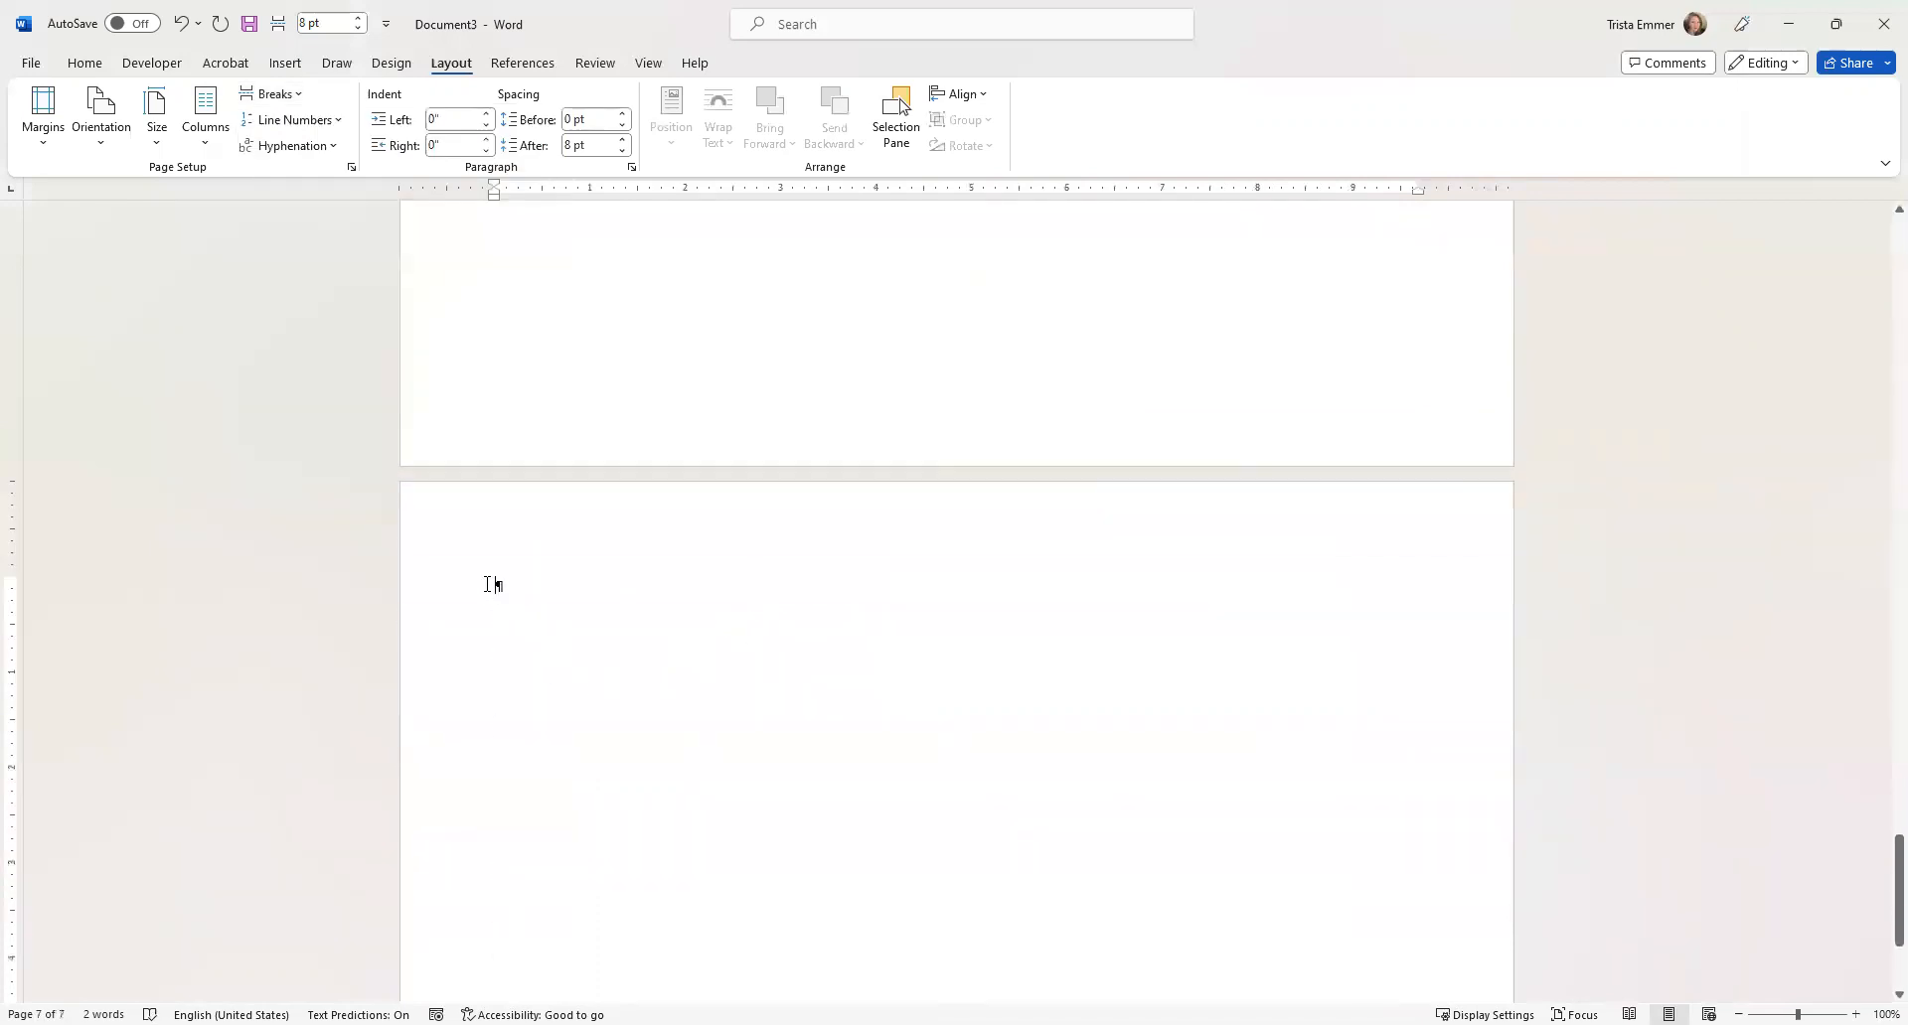
Set the final section starting on page 7 to portrait orientation.
click(98, 151)
click(144, 179)
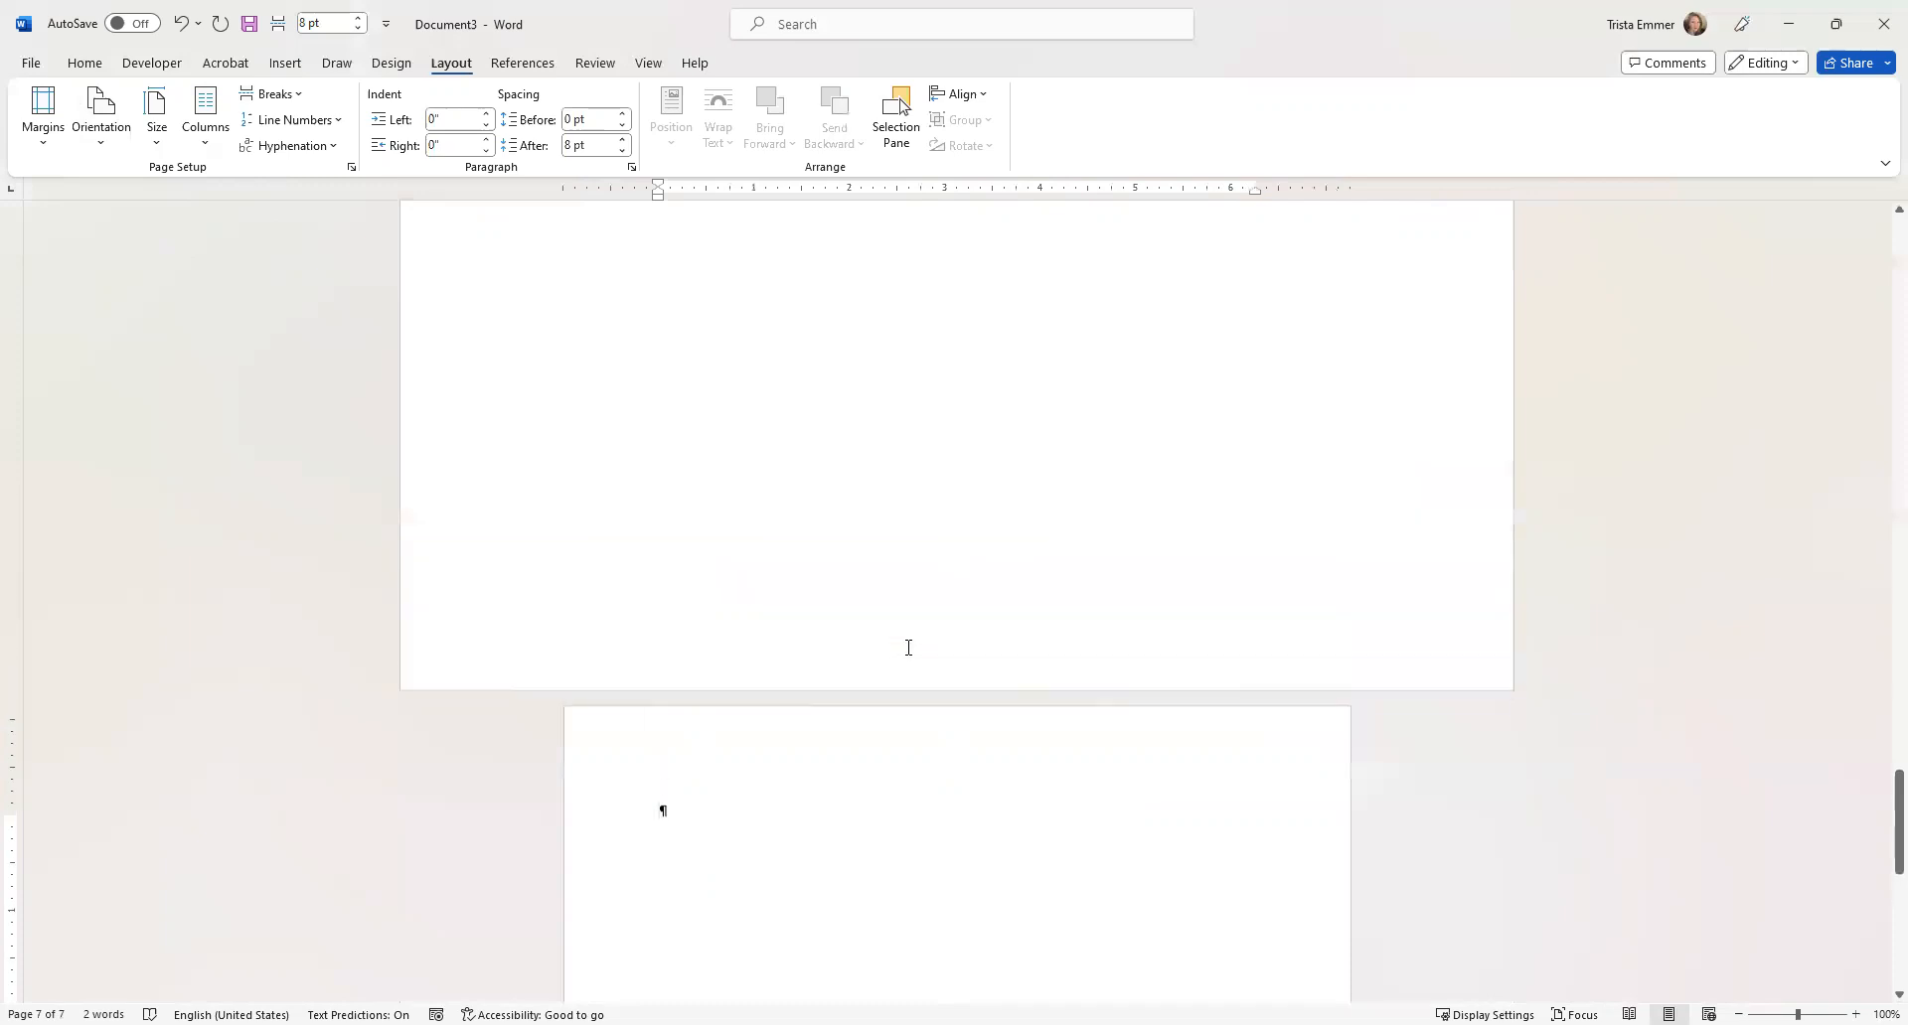
scroll(908, 648, up, 6)
scroll(907, 651, down, 5)
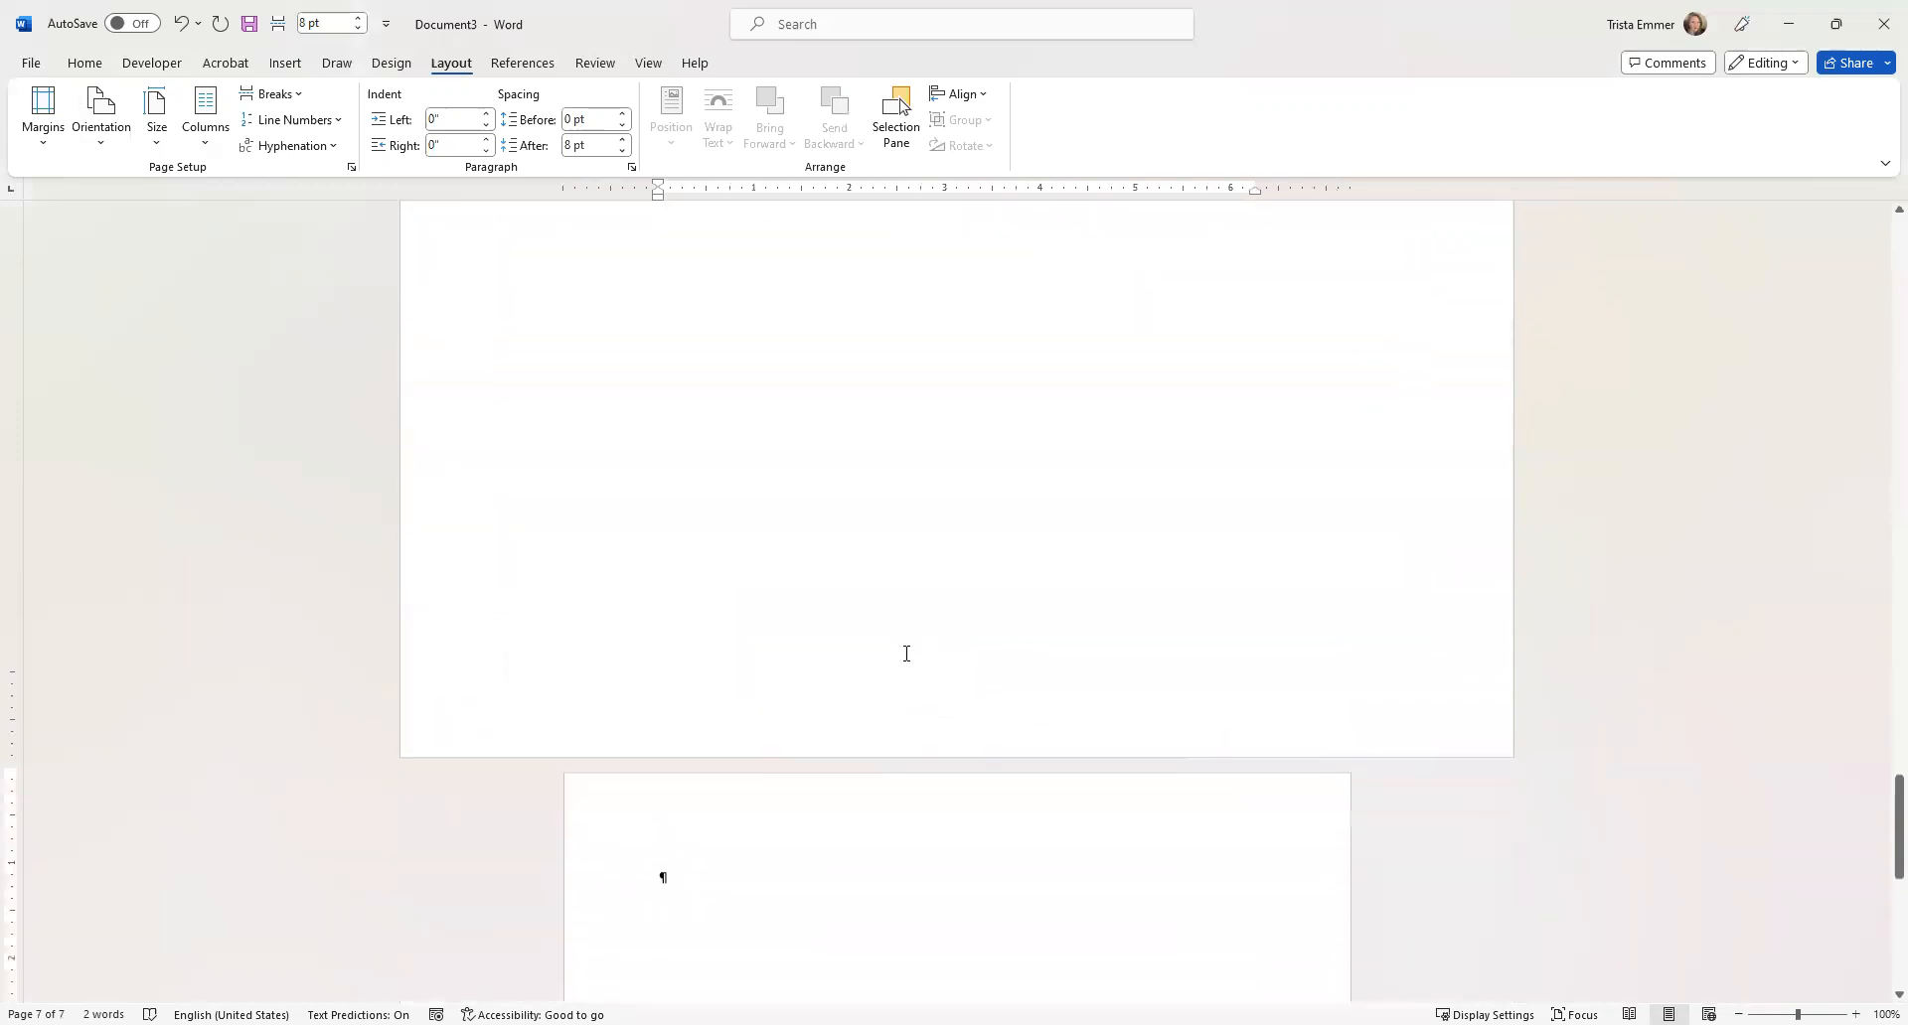
Enter the text "This is a continuation of chapter text" at the start of page 7.
scroll(906, 654, down, 3)
click(662, 586)
text(This is a contin)
key(BackSpace)
text(inuatiohn)
key(BackSpace)
key(BackSpace)
text(n of chapter text)
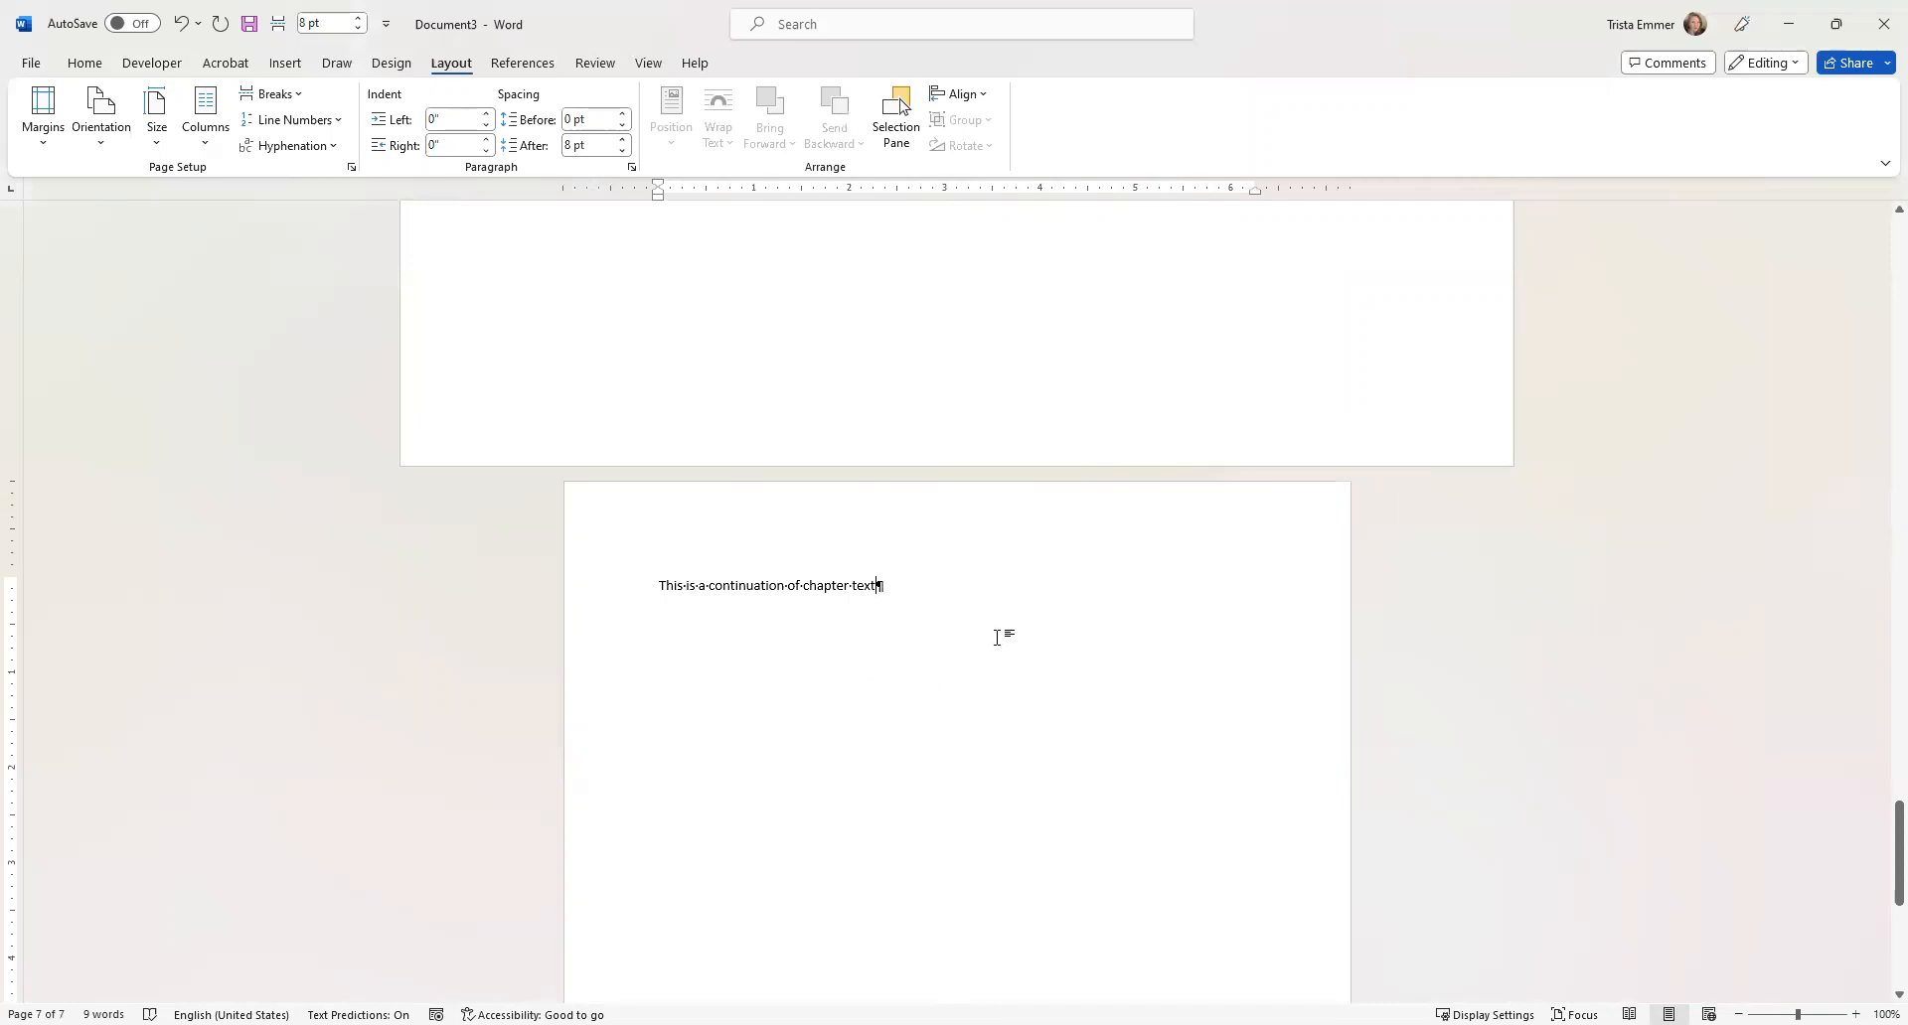
Open the first-page header of section 2 on page 4 for editing.
scroll(997, 637, up, 8)
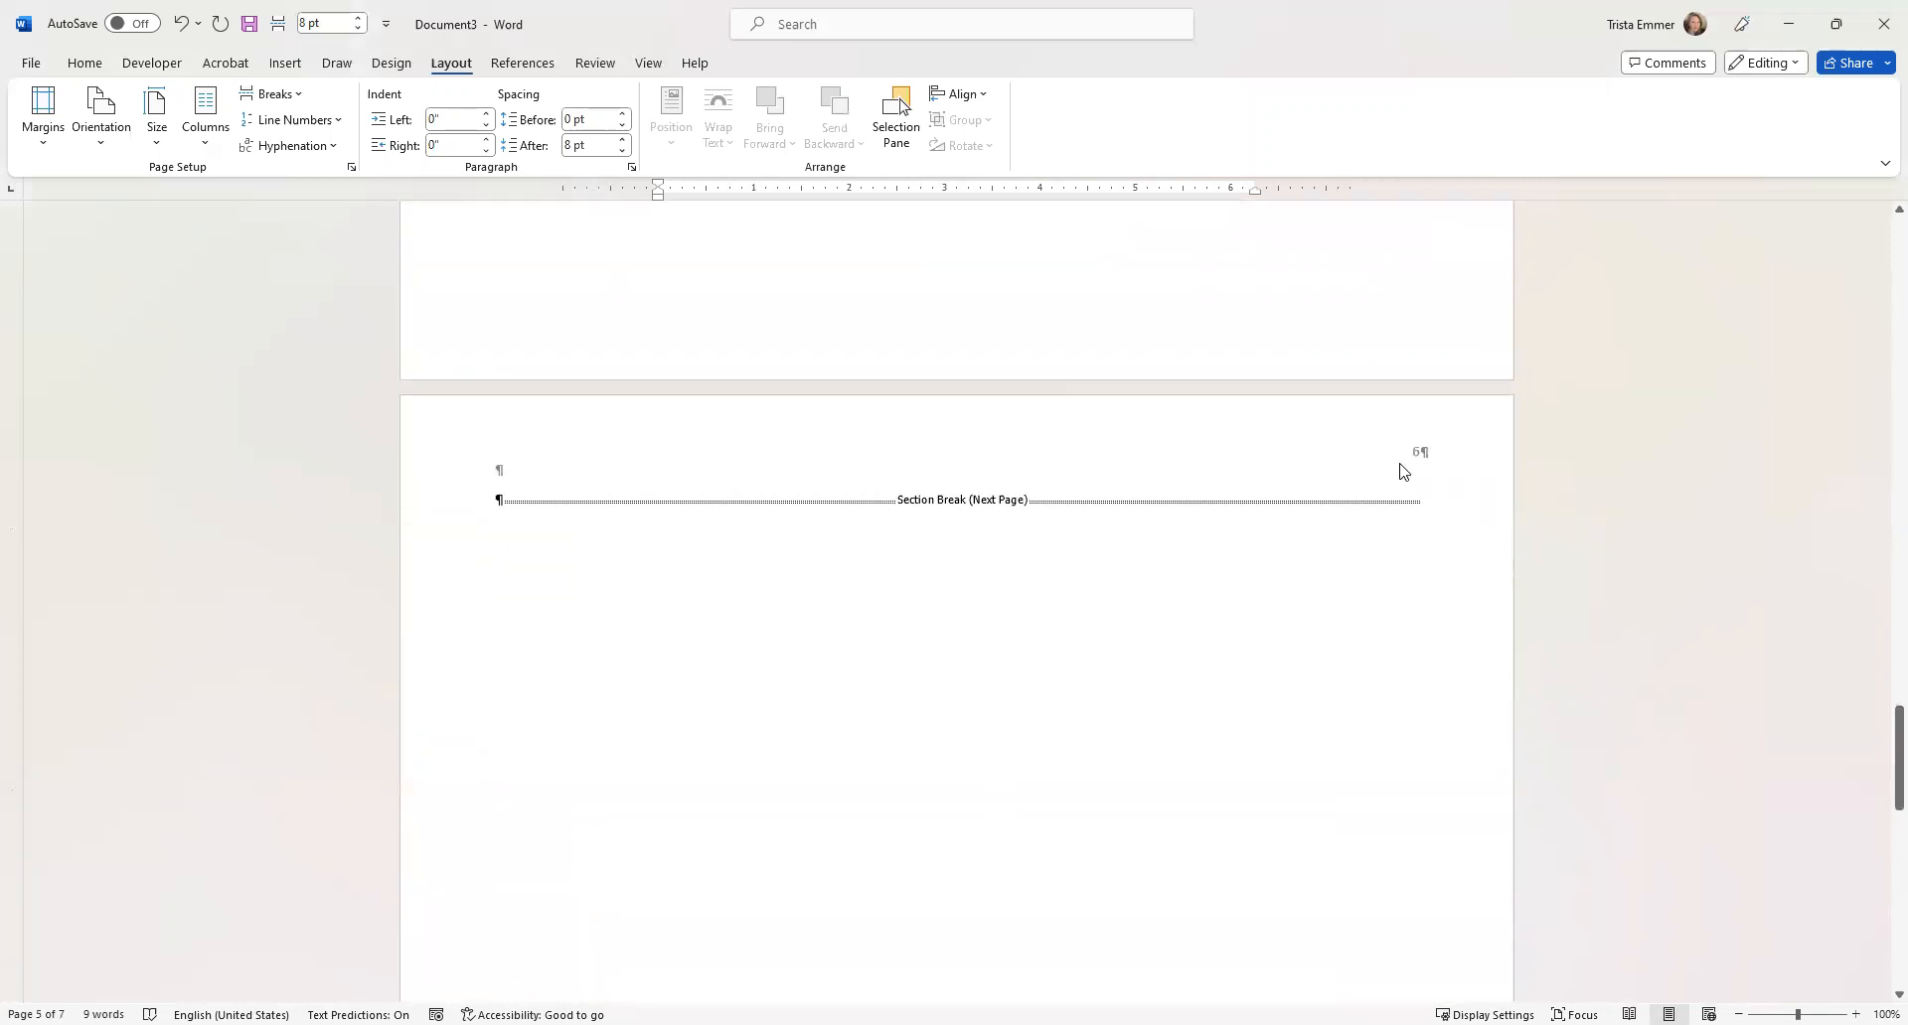
scroll(1379, 494, up, 10)
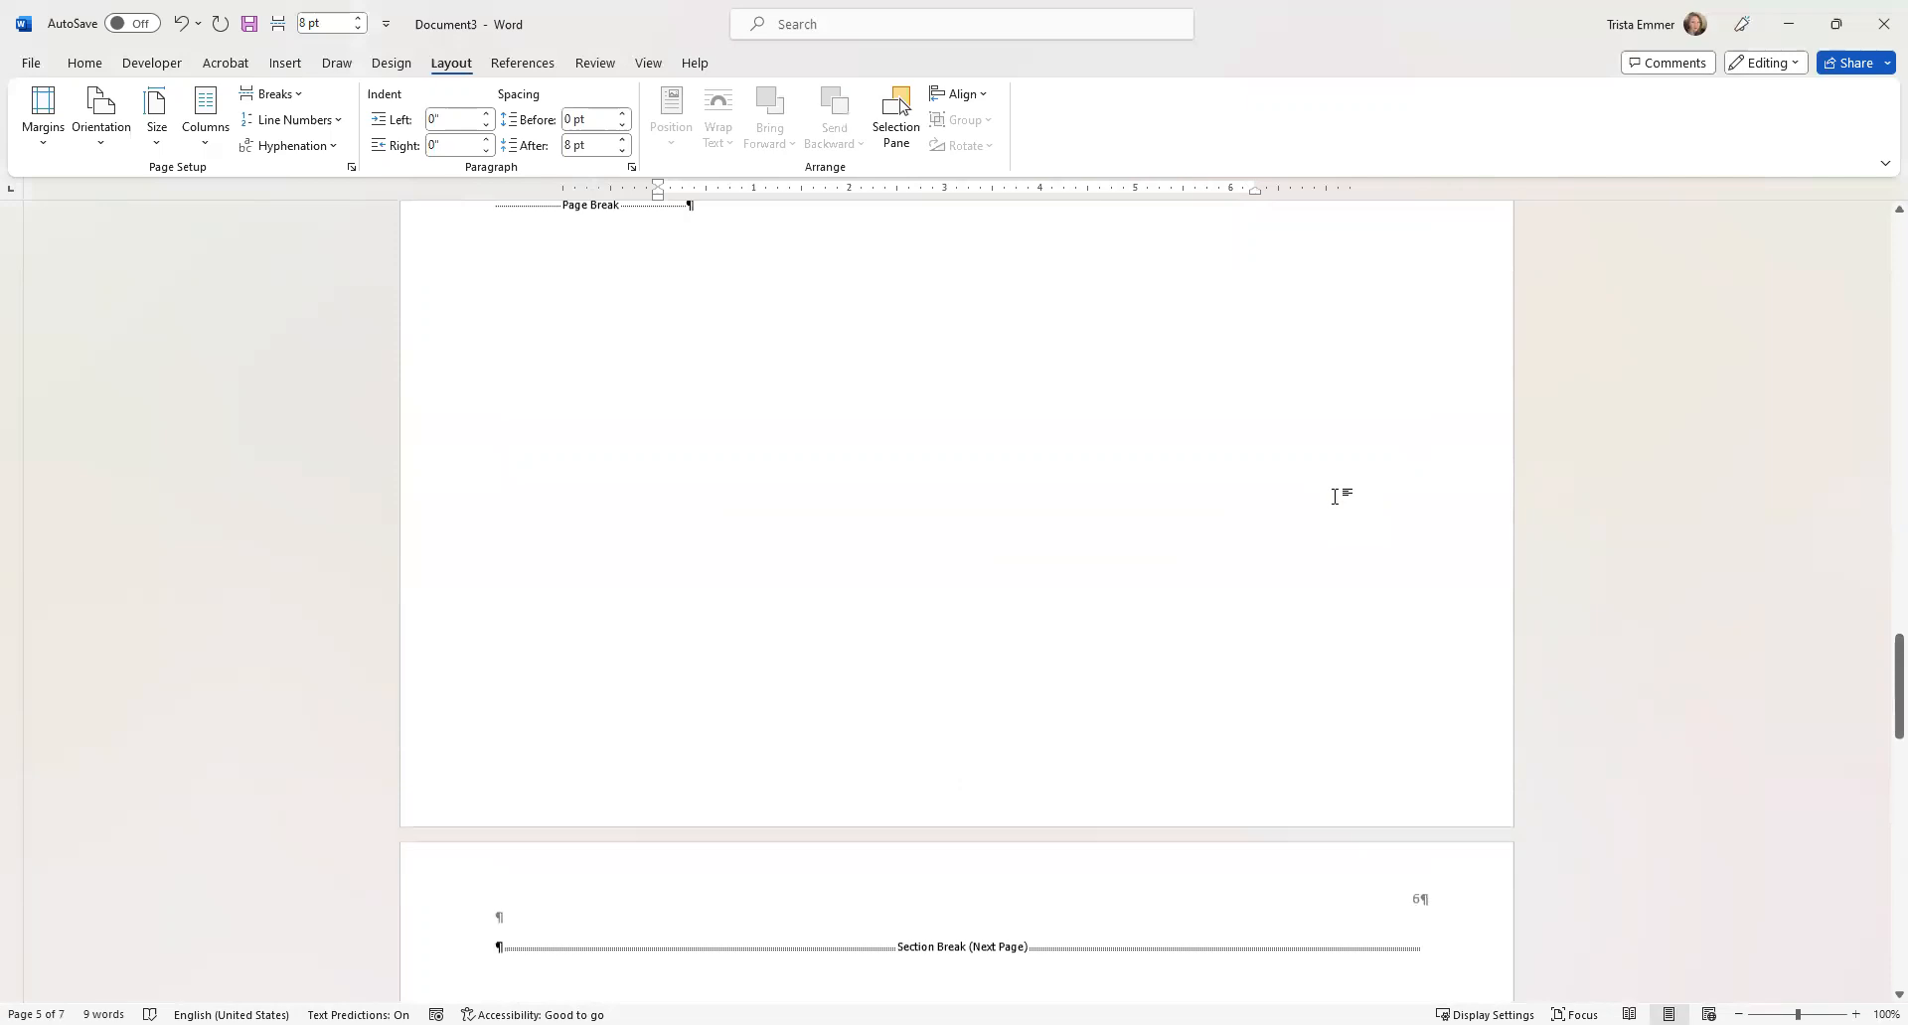
scroll(1356, 513, up, 10)
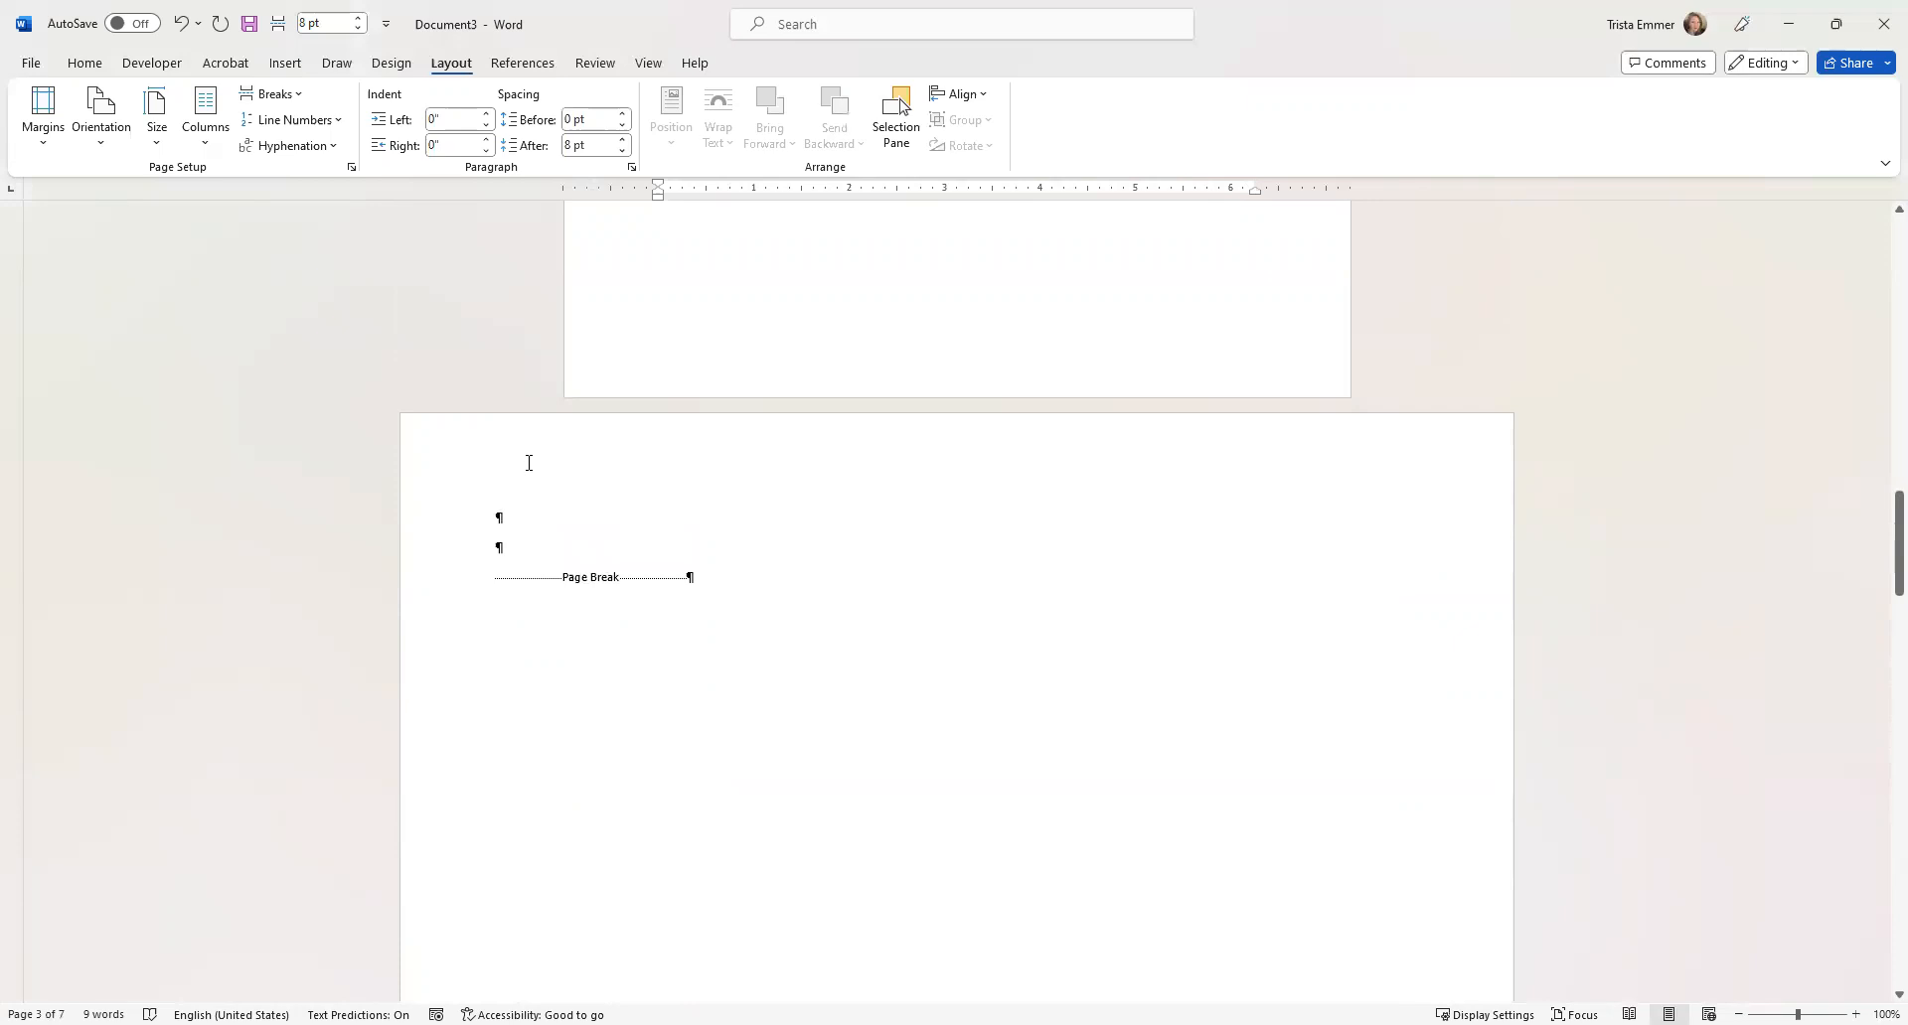
double_click(574, 472)
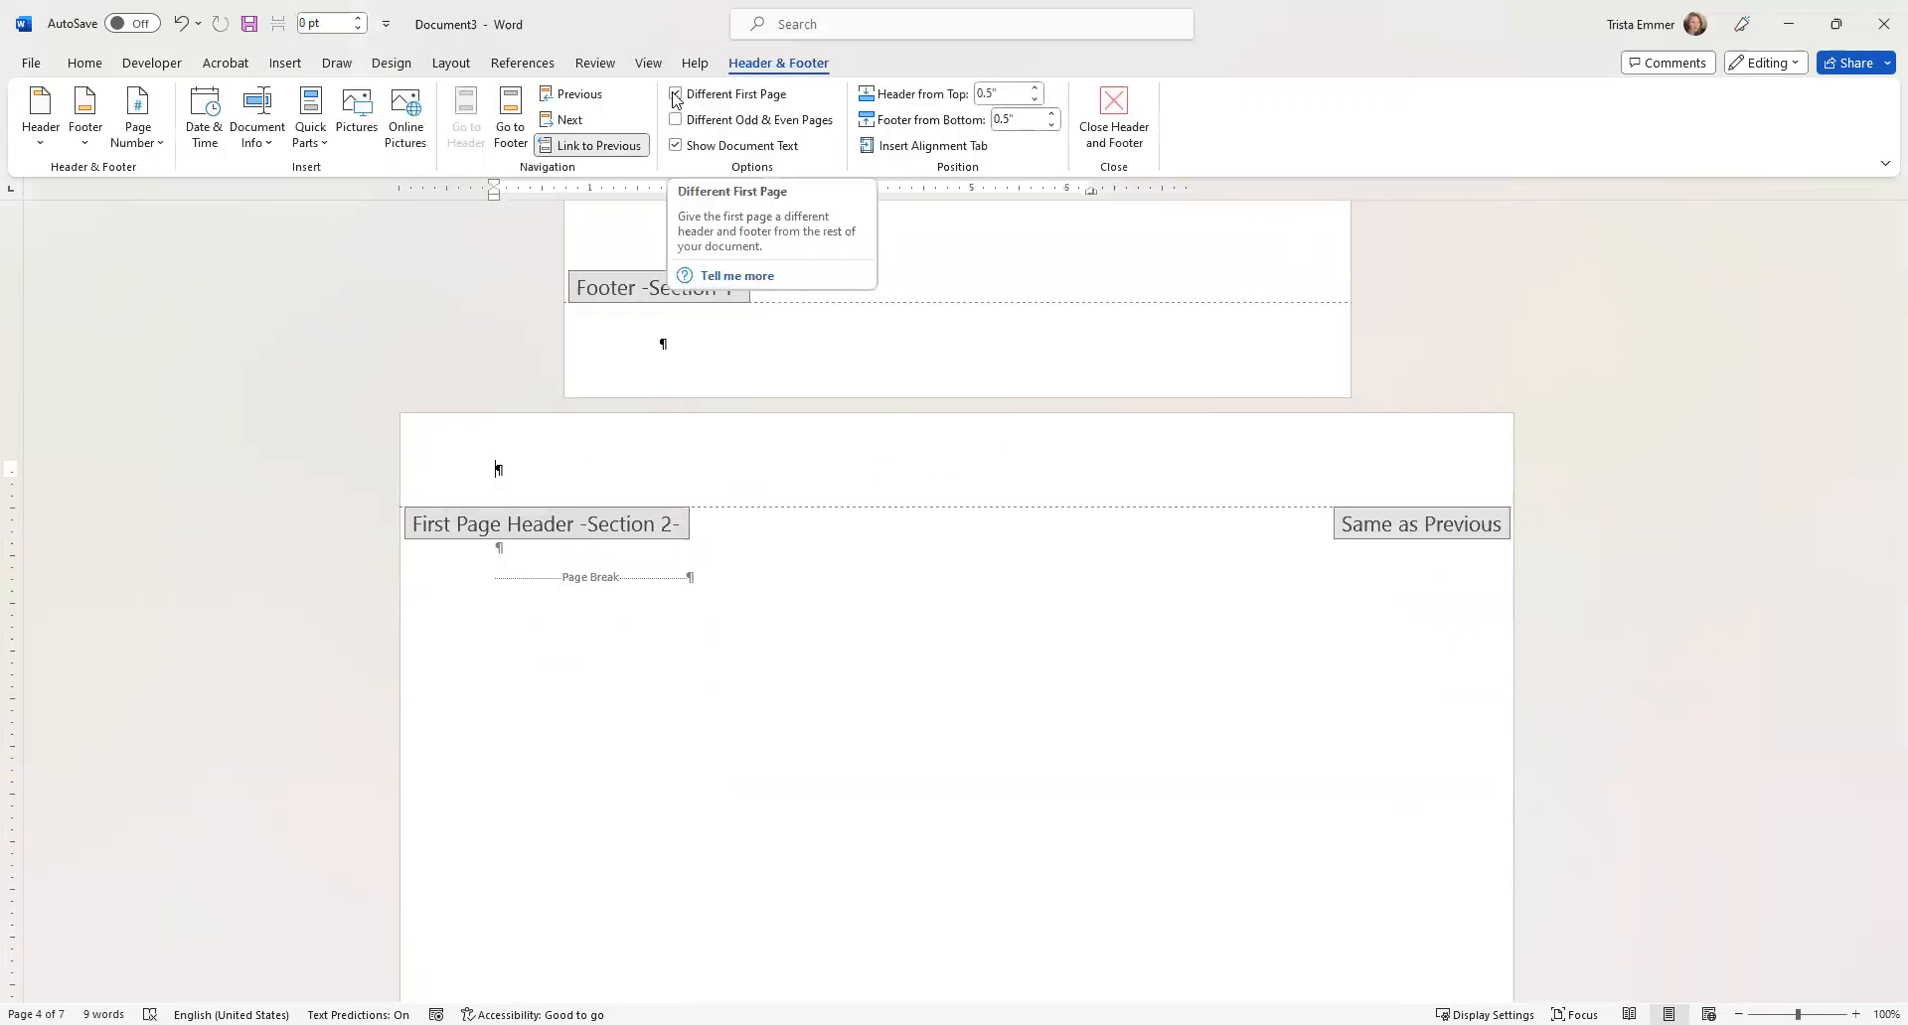
Examine the headers and footers on pages 4 to 7 for page numbers and links to the previous section.
scroll(1128, 553, down, 8)
scroll(1113, 539, up, 2)
scroll(1111, 540, down, 6)
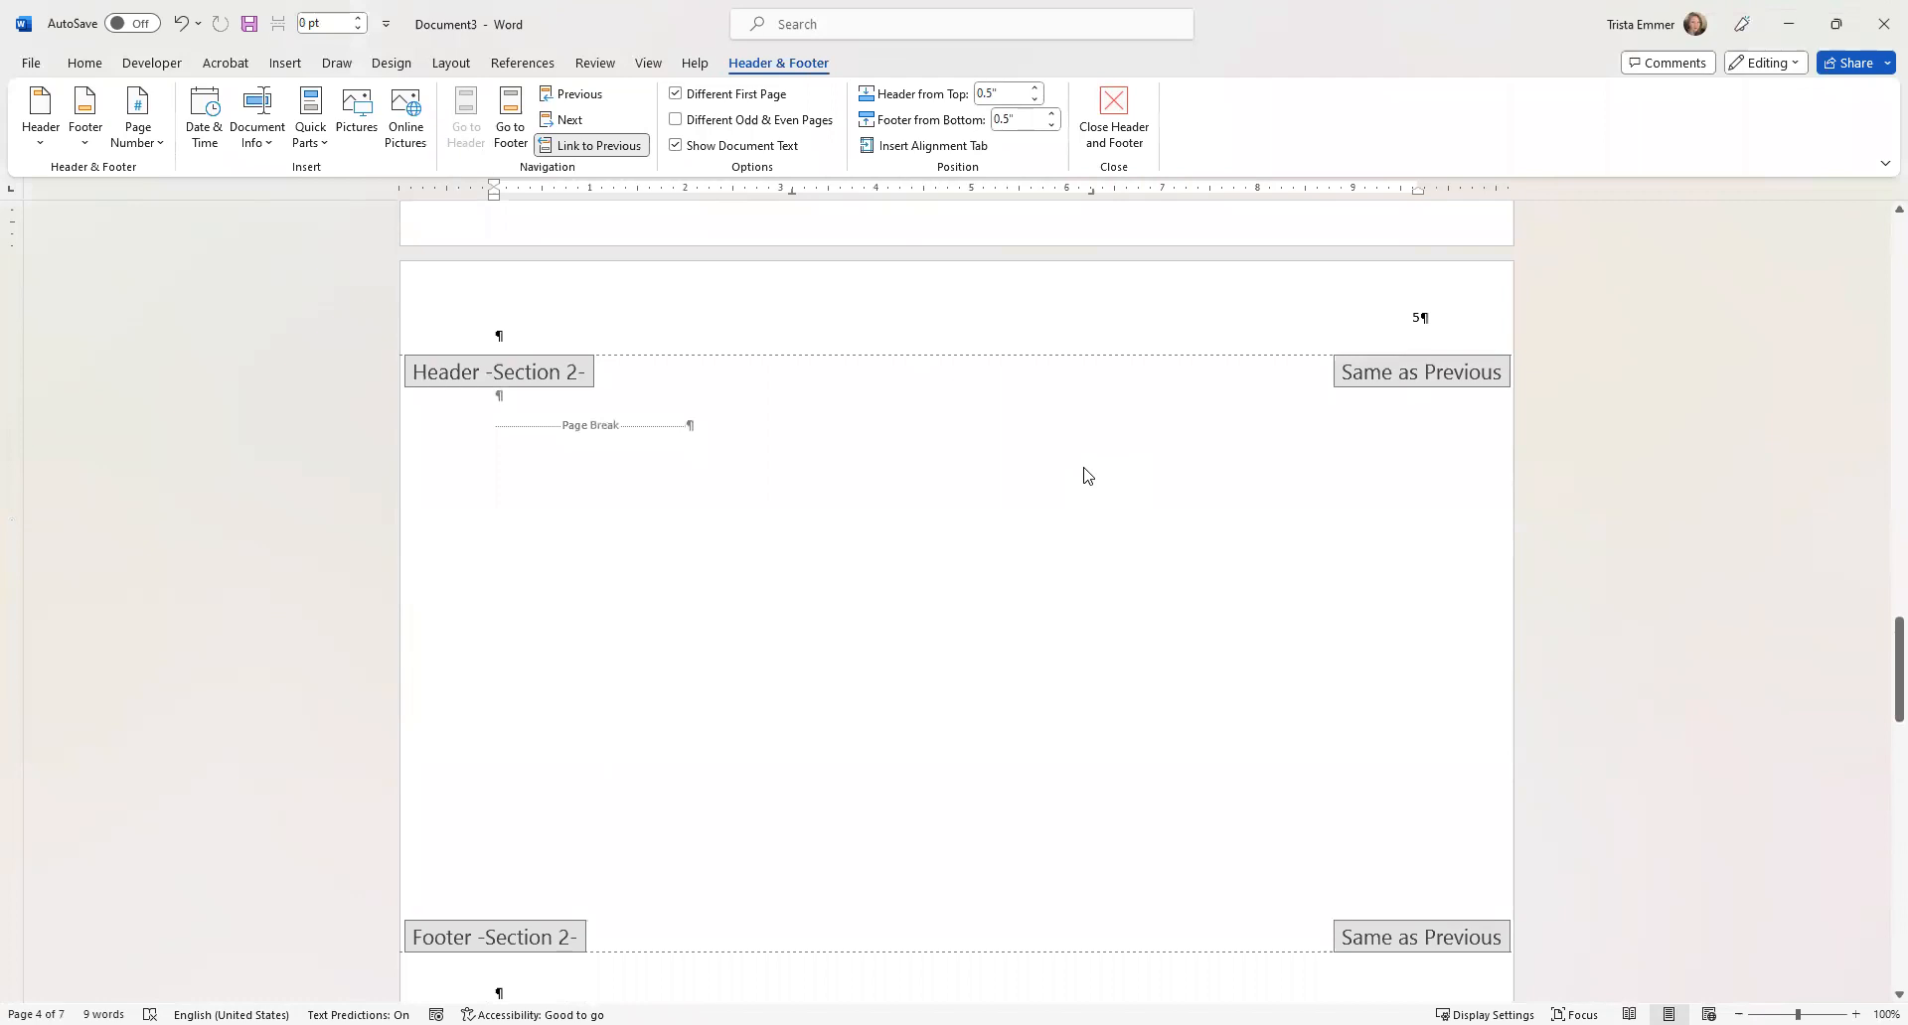
scroll(1087, 476, down, 1)
scroll(1074, 477, up, 8)
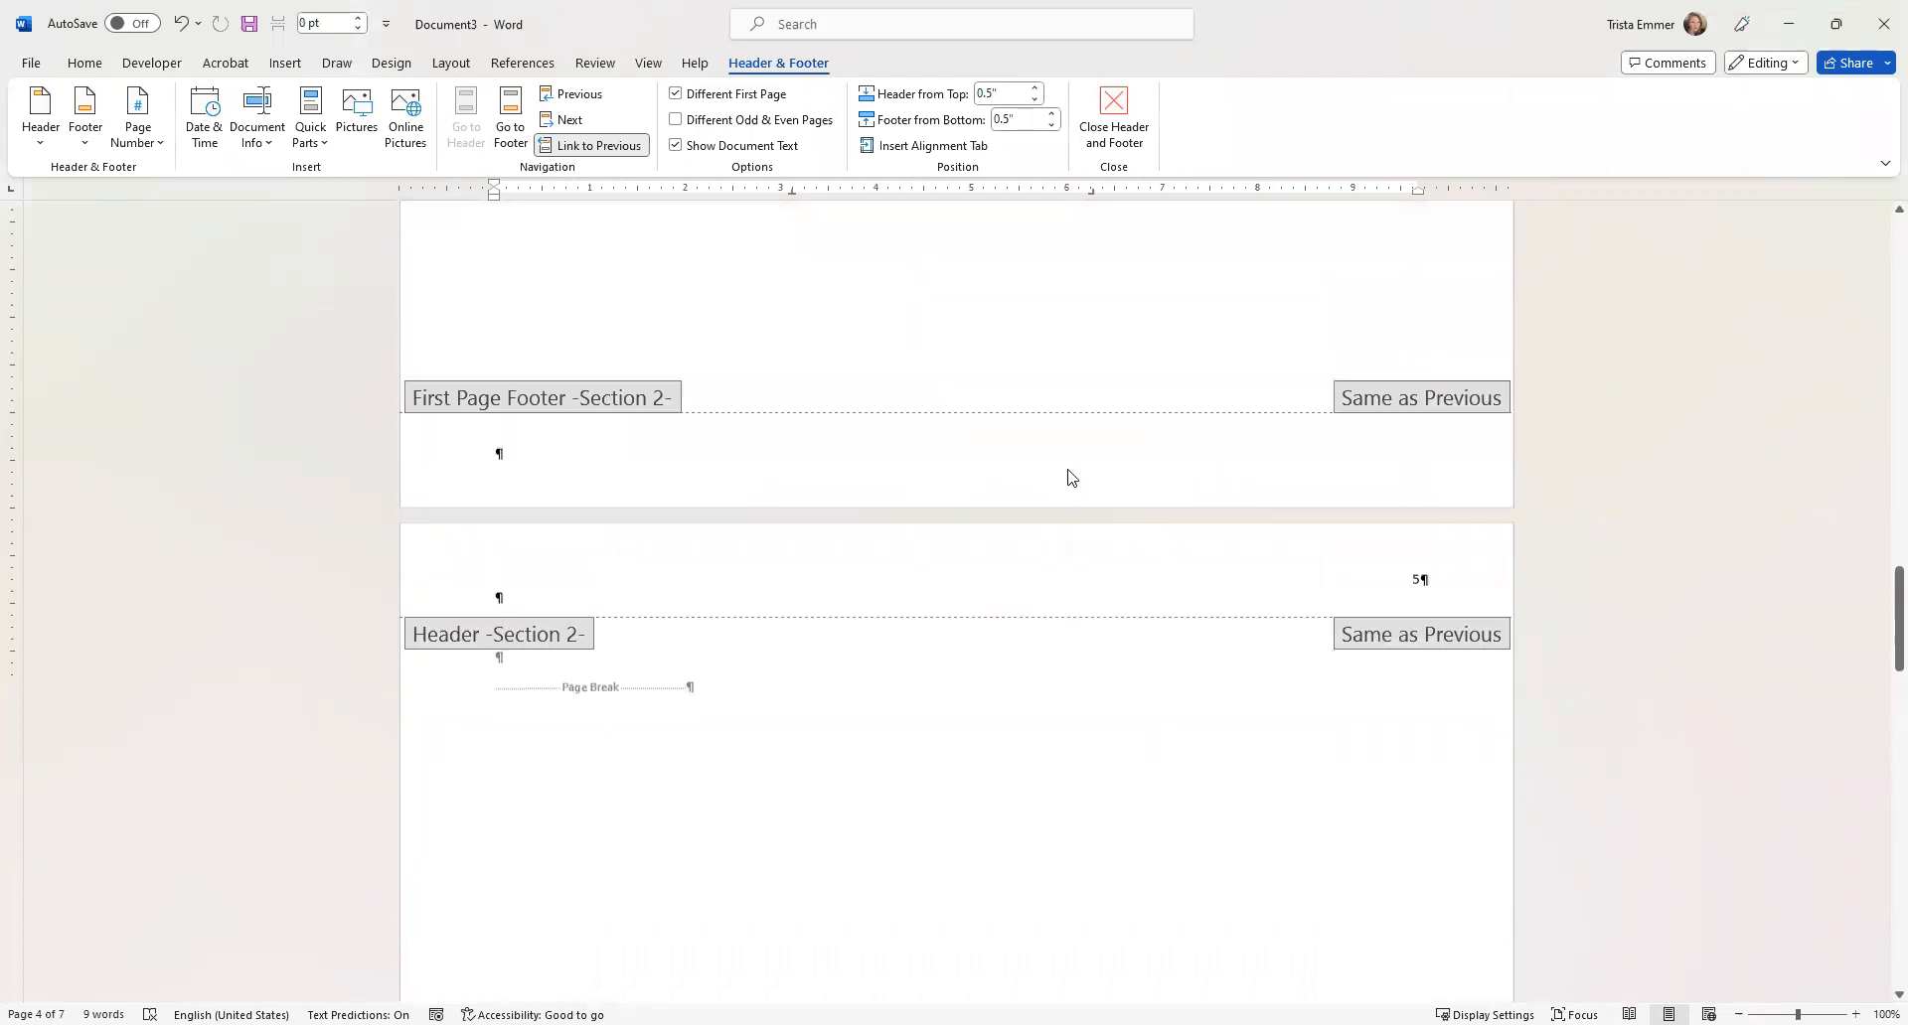
scroll(1071, 477, up, 1)
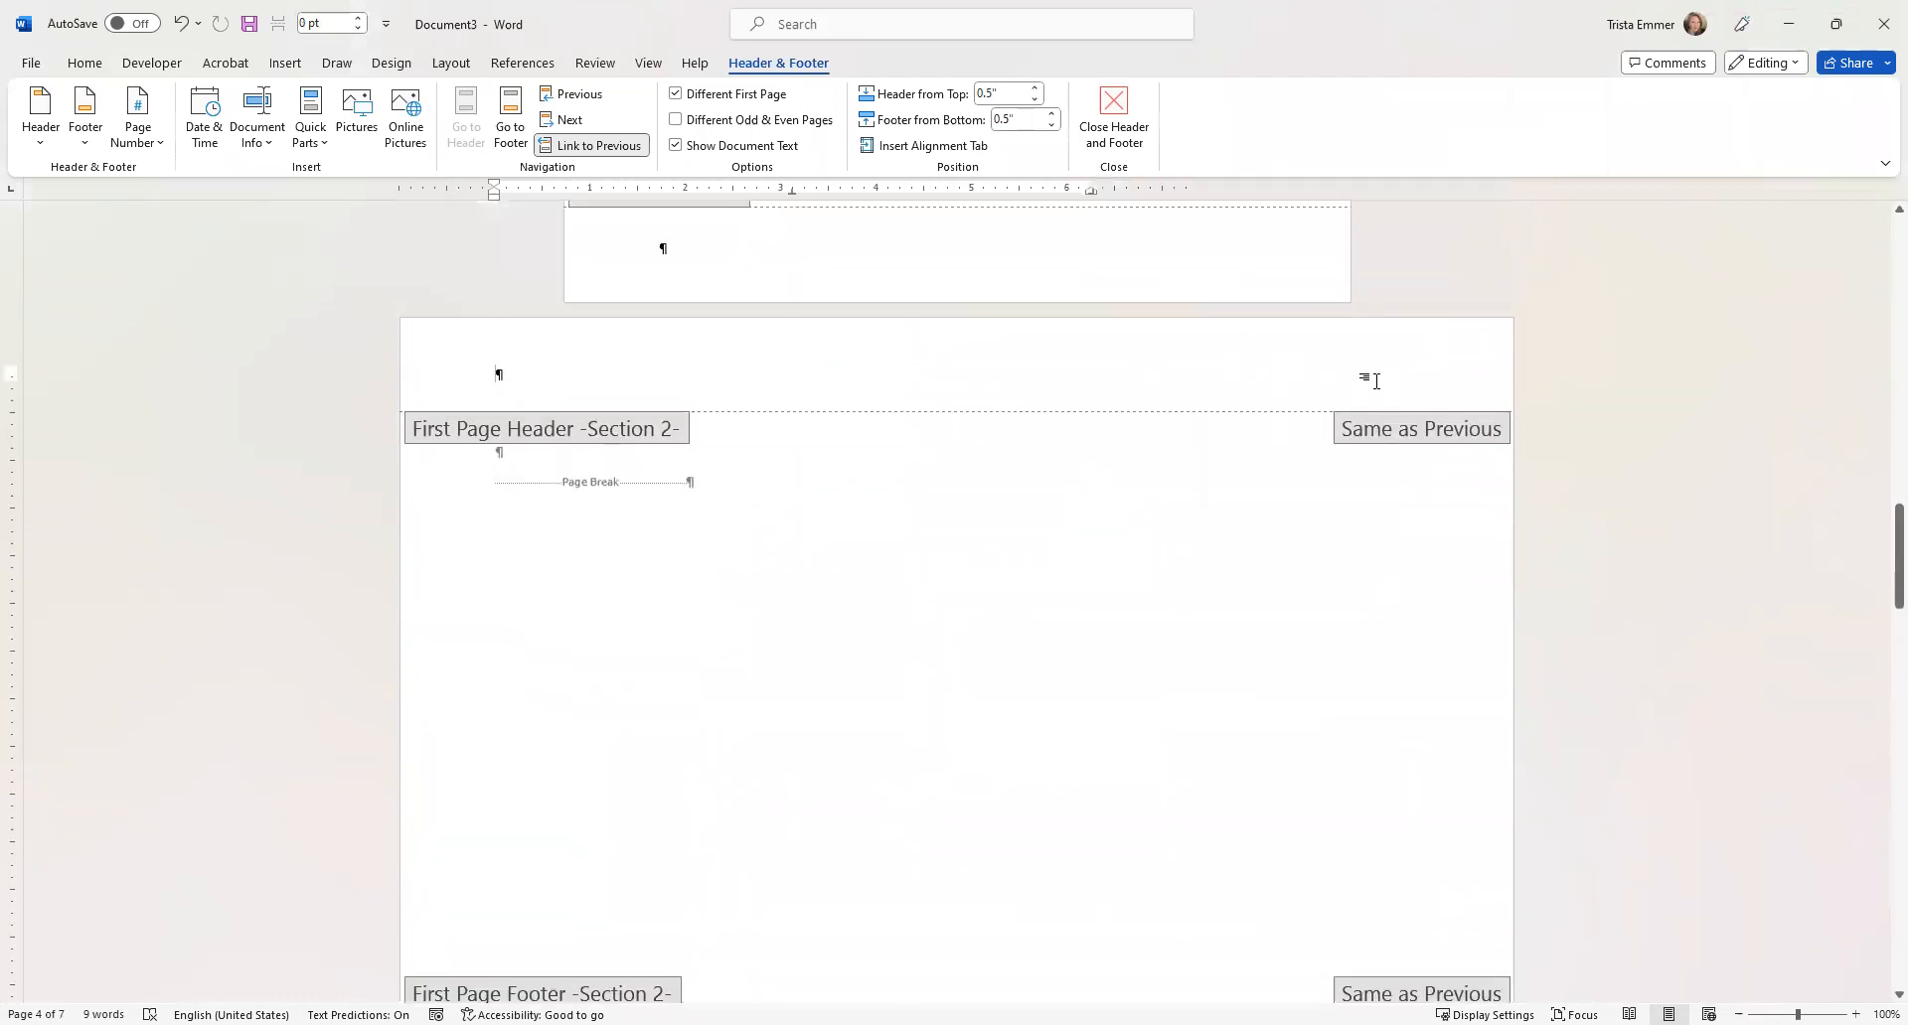
scroll(864, 600, up, 1)
scroll(869, 596, down, 15)
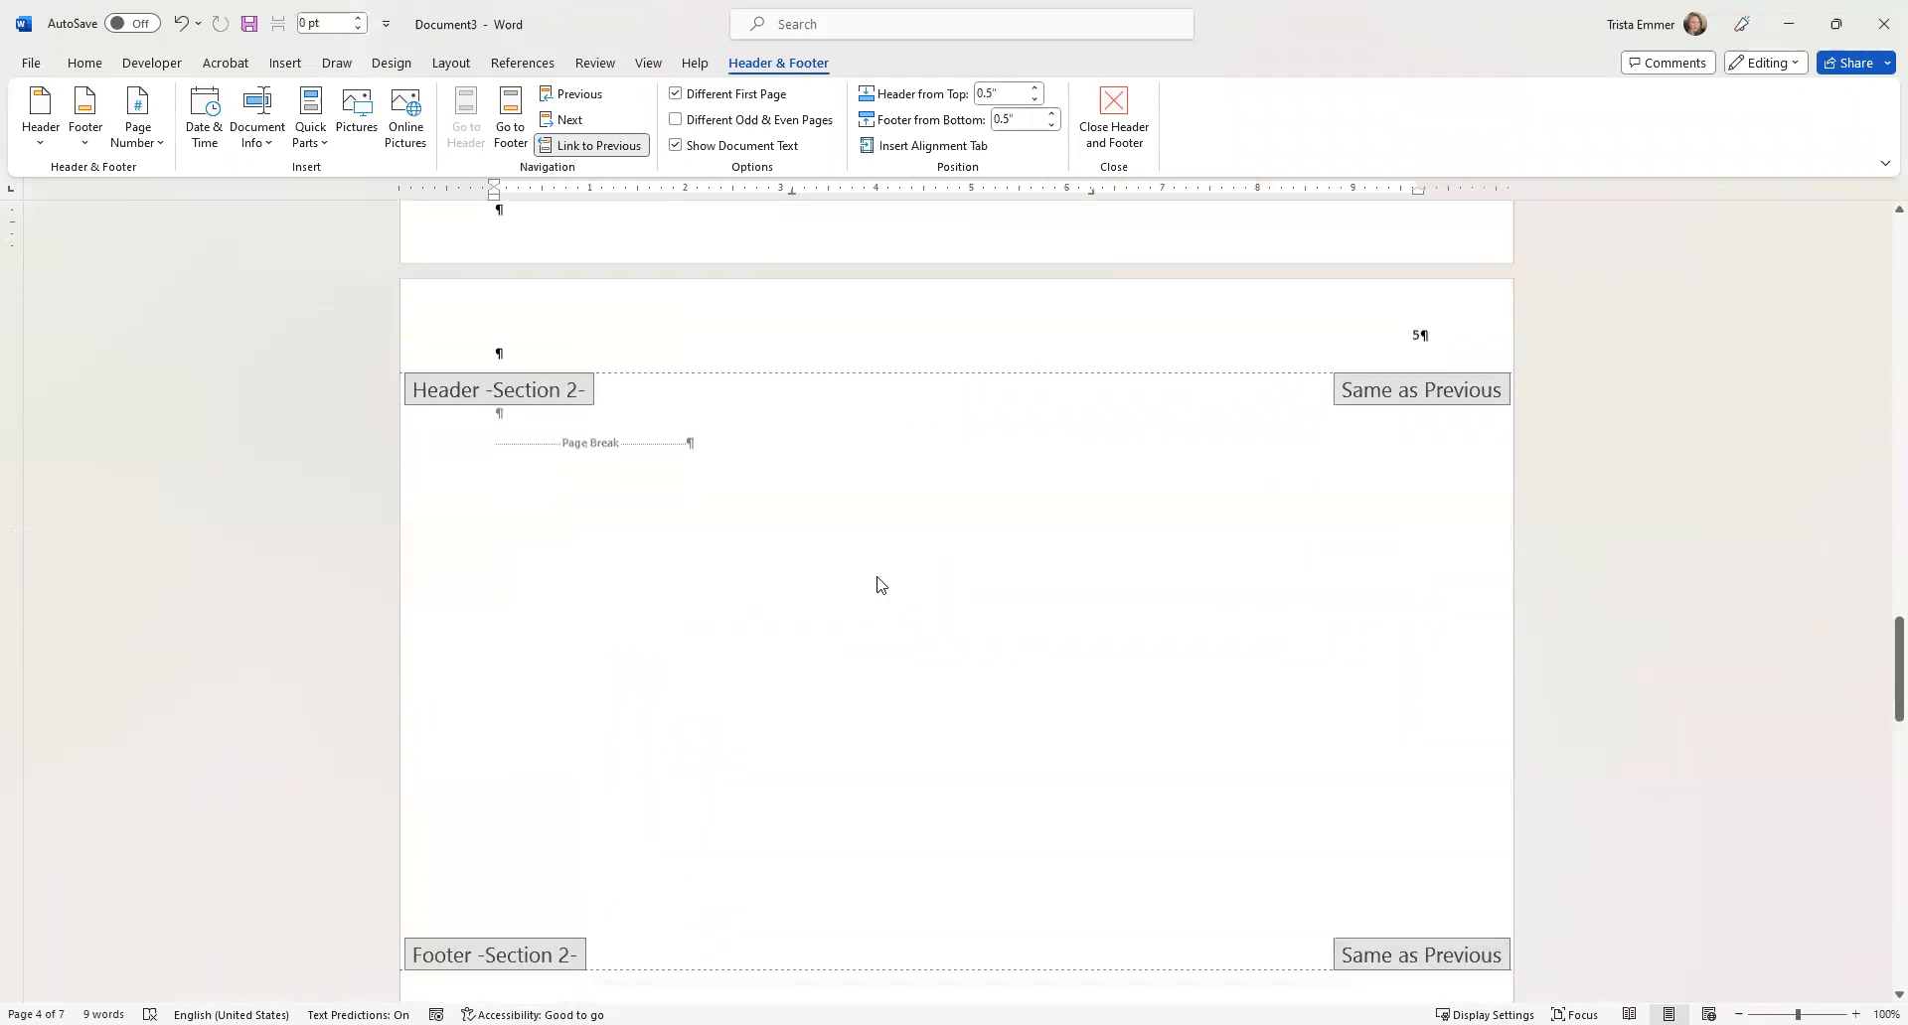
scroll(875, 581, down, 12)
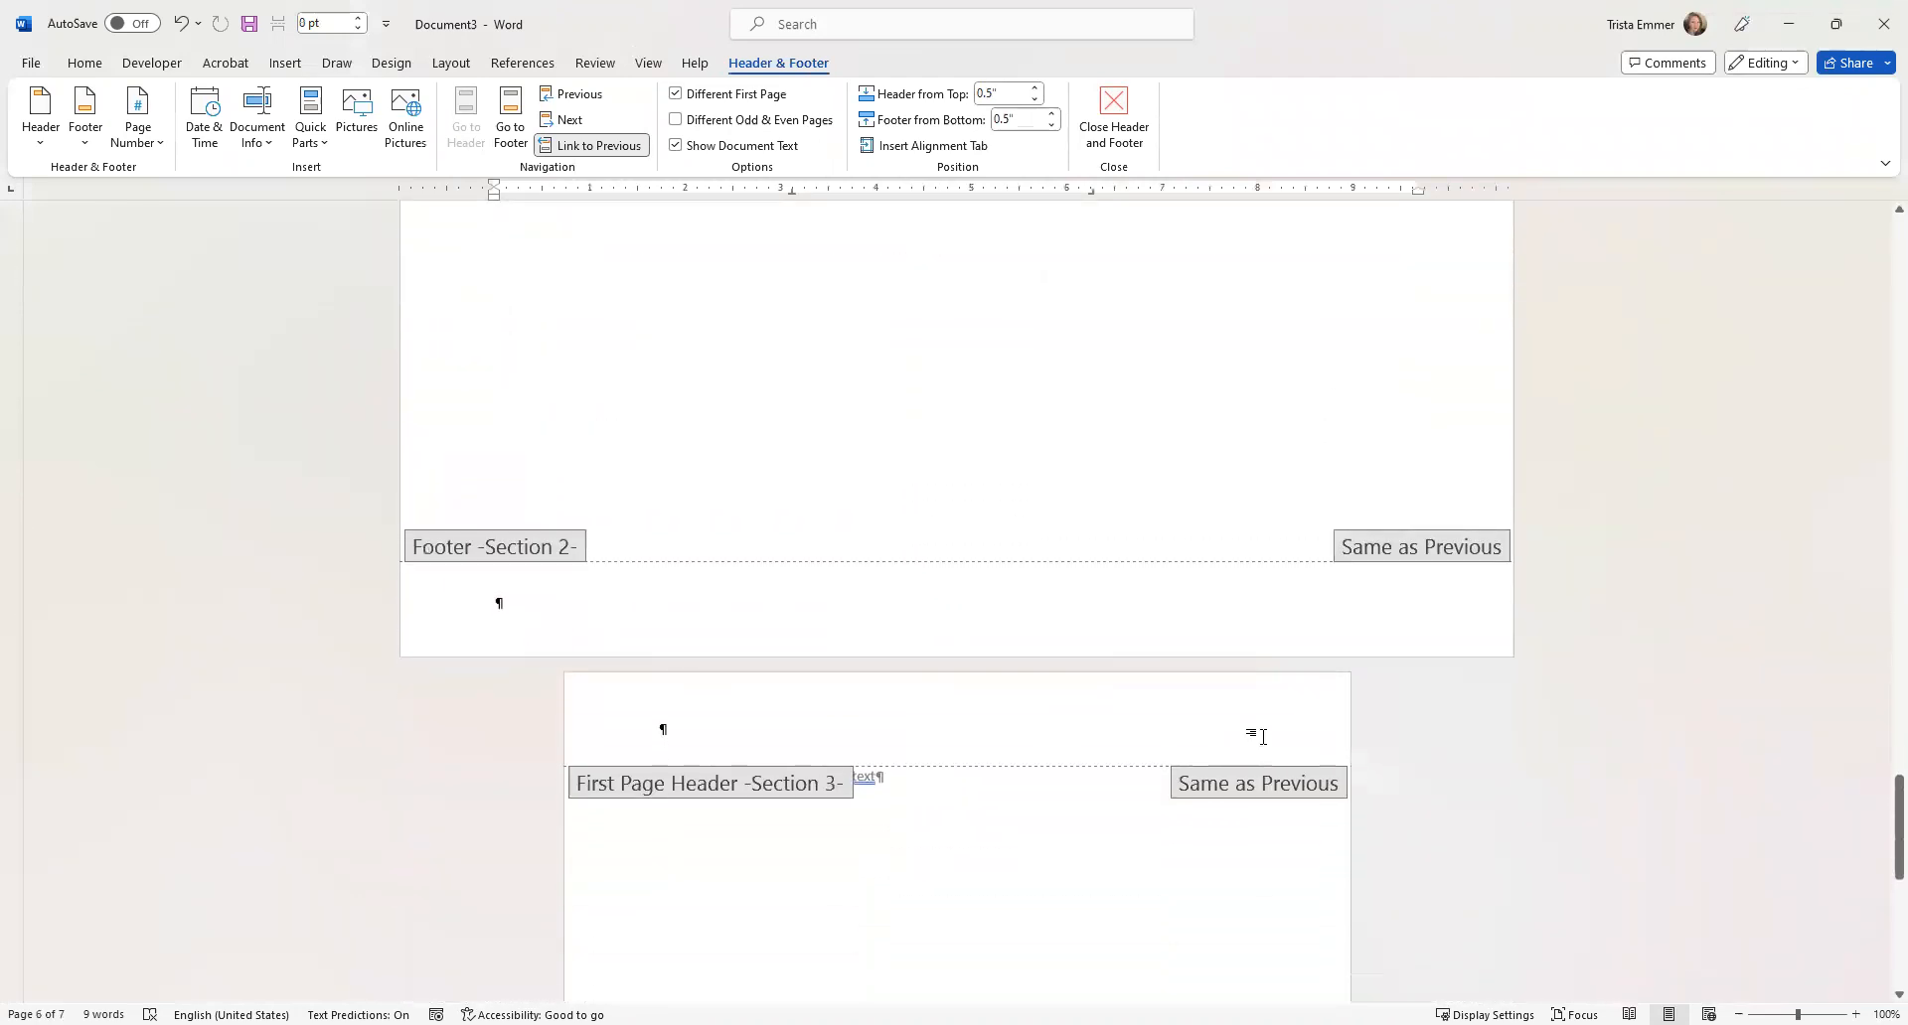
scroll(969, 641, up, 18)
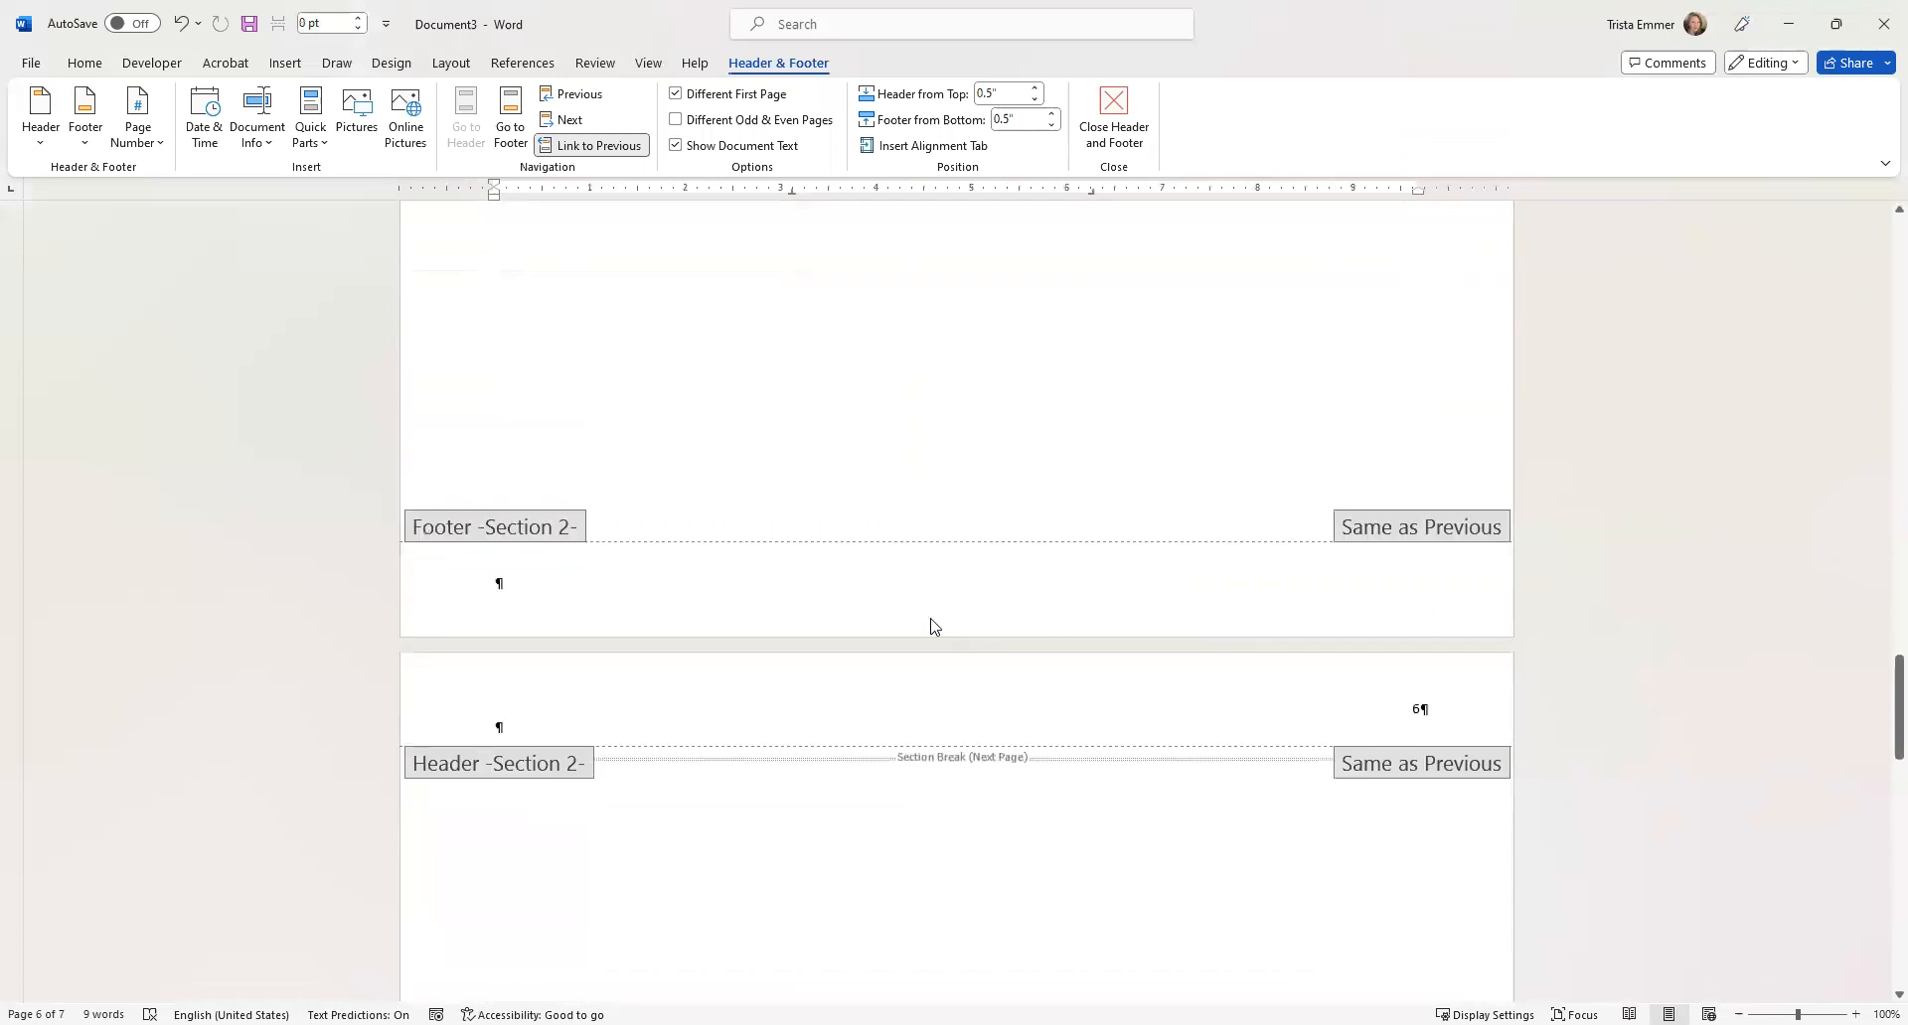
scroll(885, 596, up, 10)
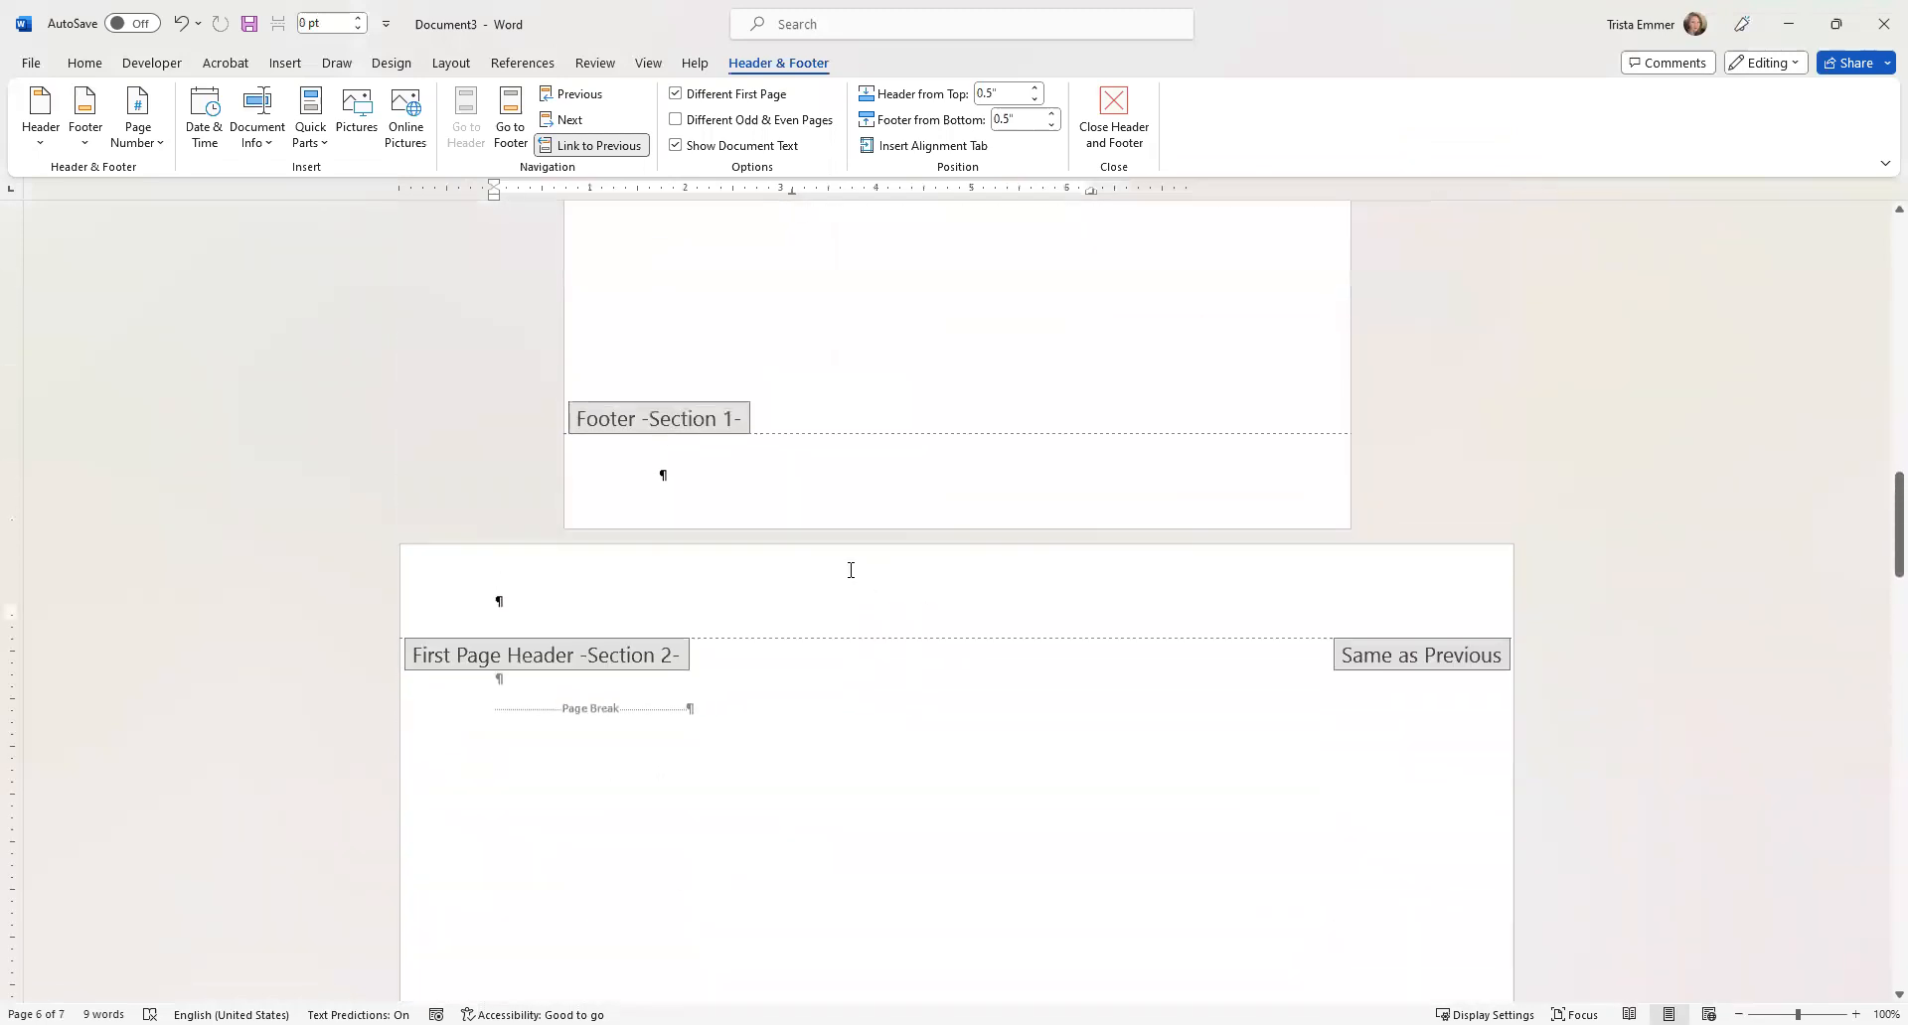
Try to insert a right-aligned top-of-page number in section 2's first-page header on page 4.
click(511, 617)
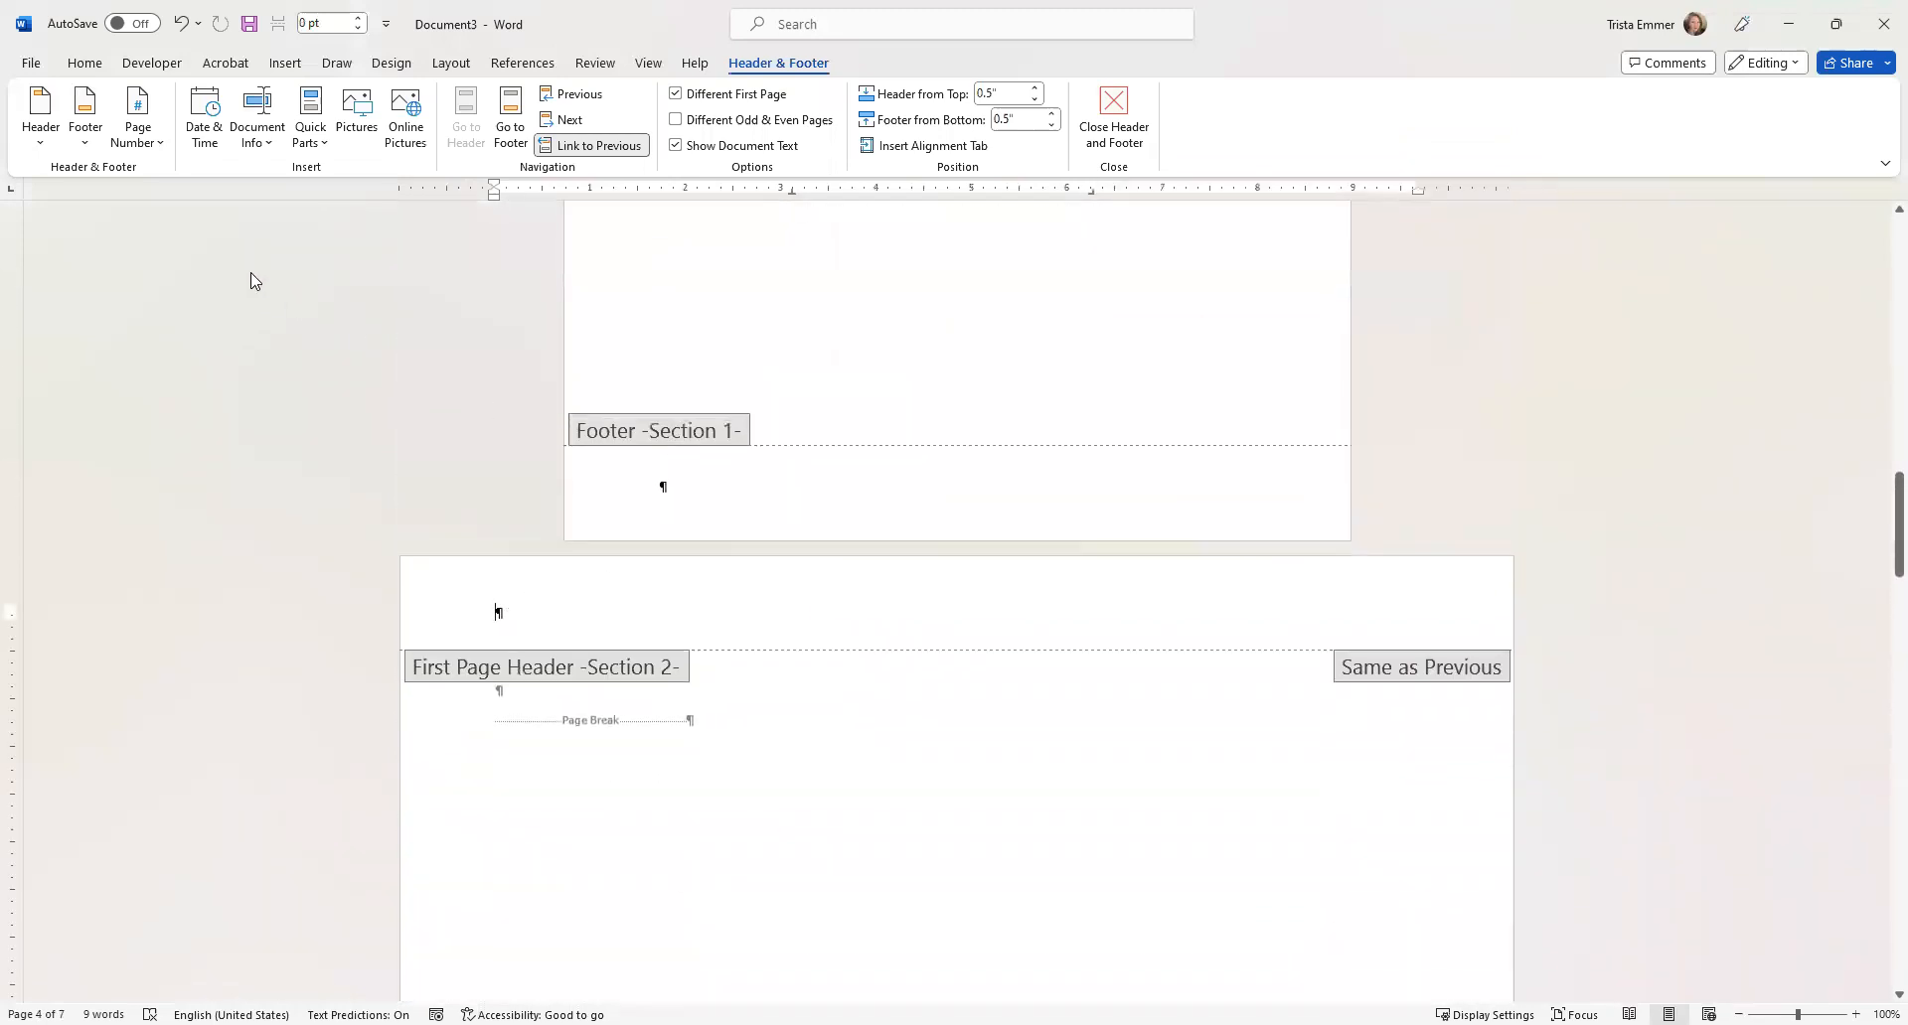
click(141, 149)
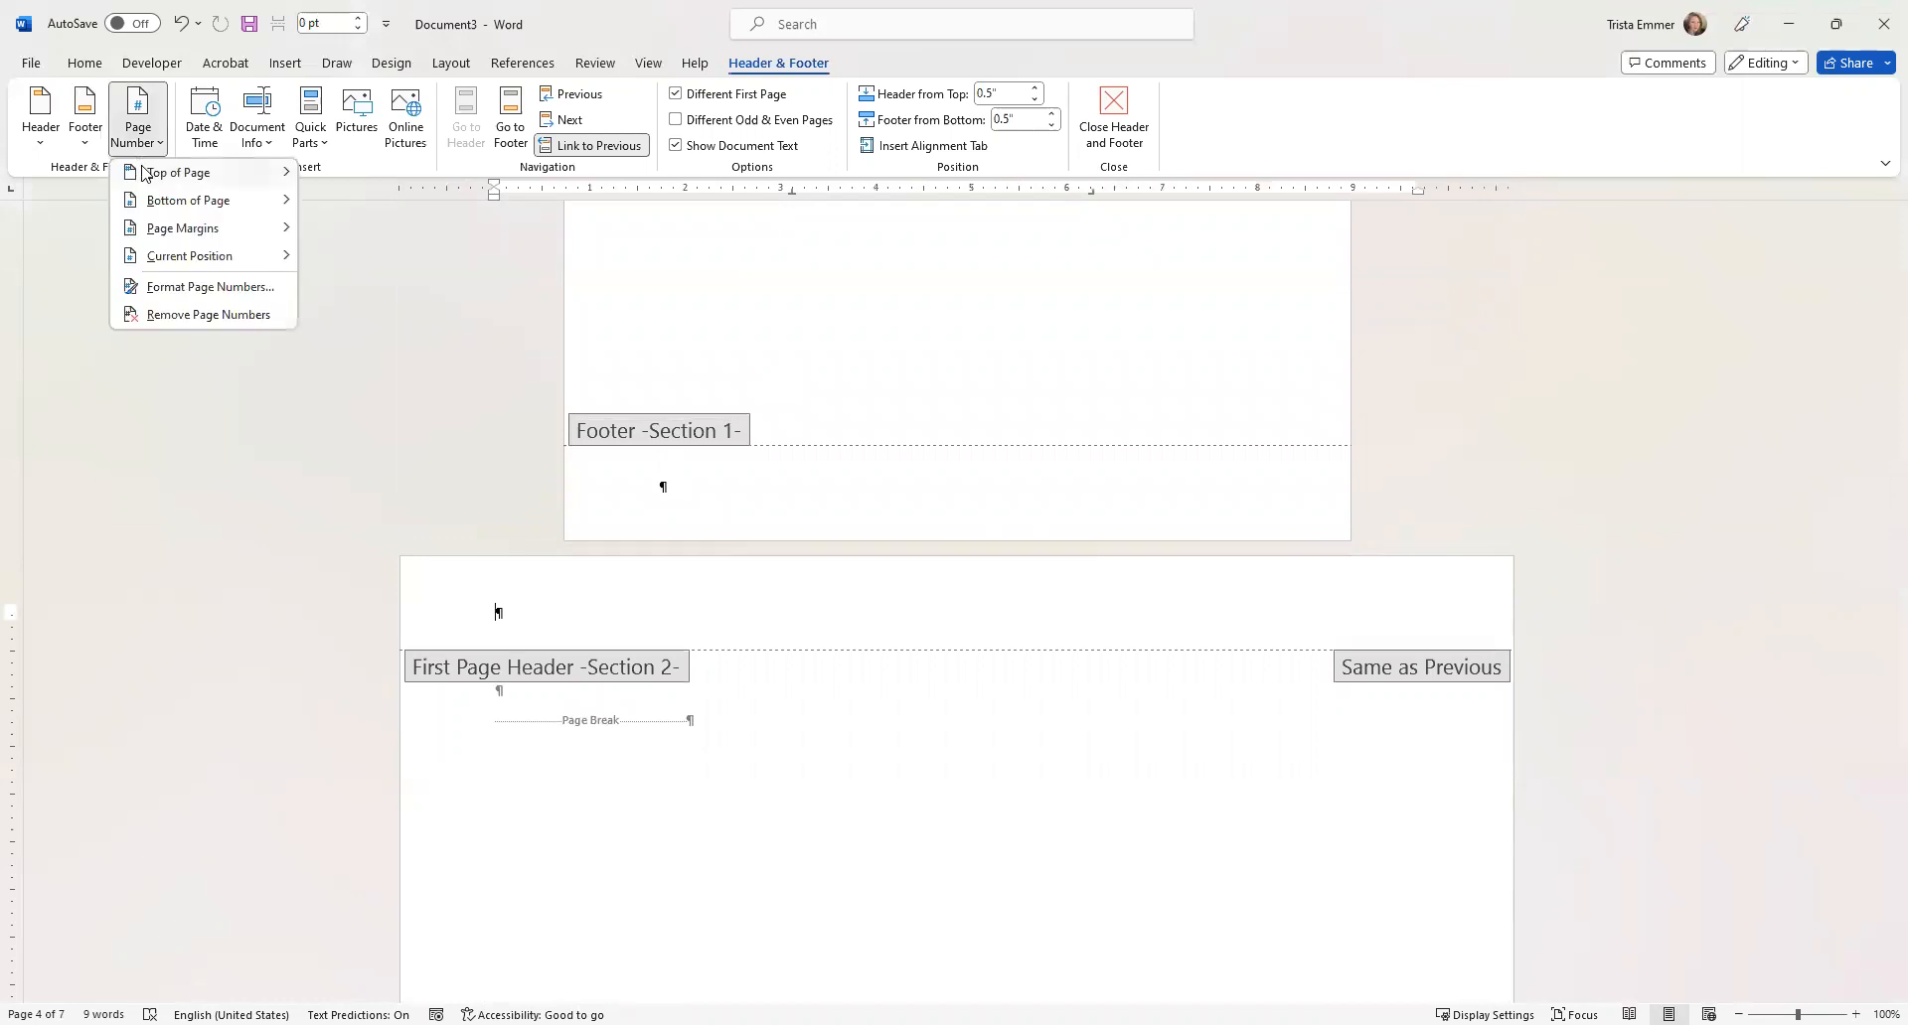
mouse_move(159, 173)
click(477, 486)
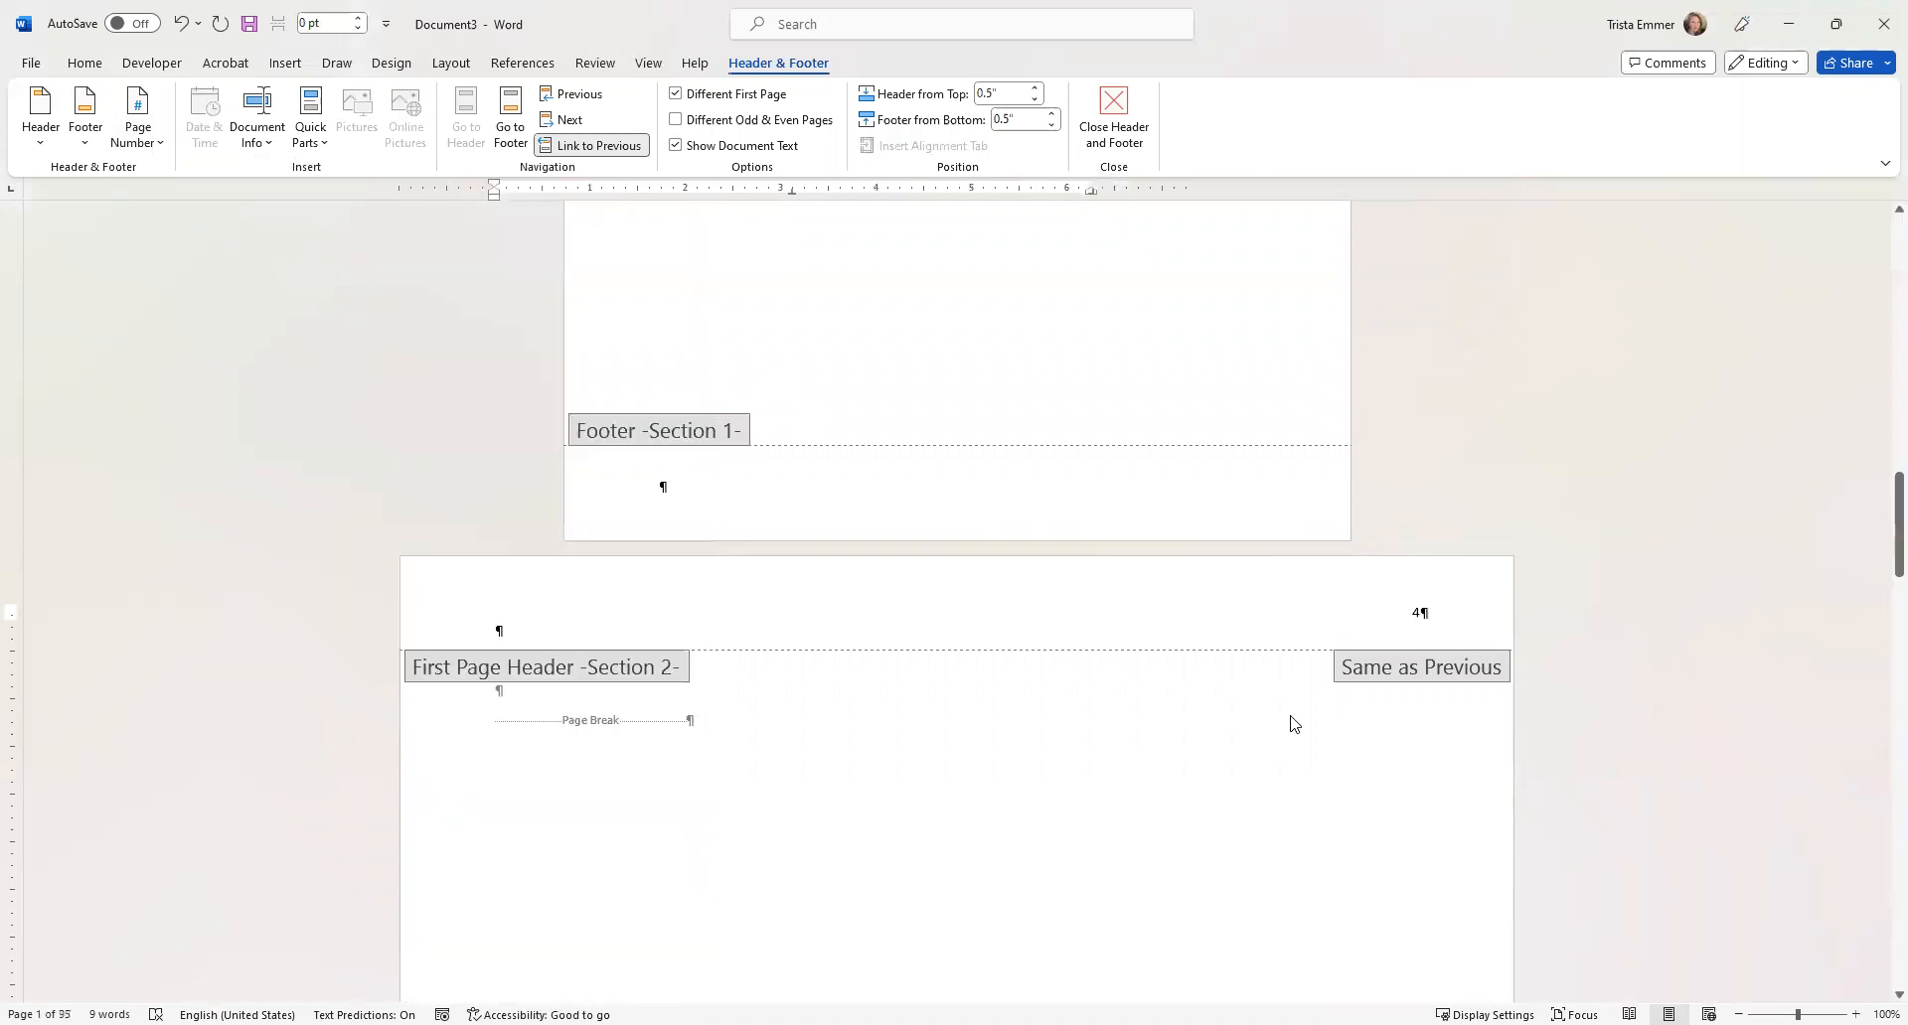
Check how the new page number affects section 1's linked headers on pages 1 to 3, and undo its insertion.
scroll(1146, 654, up, 10)
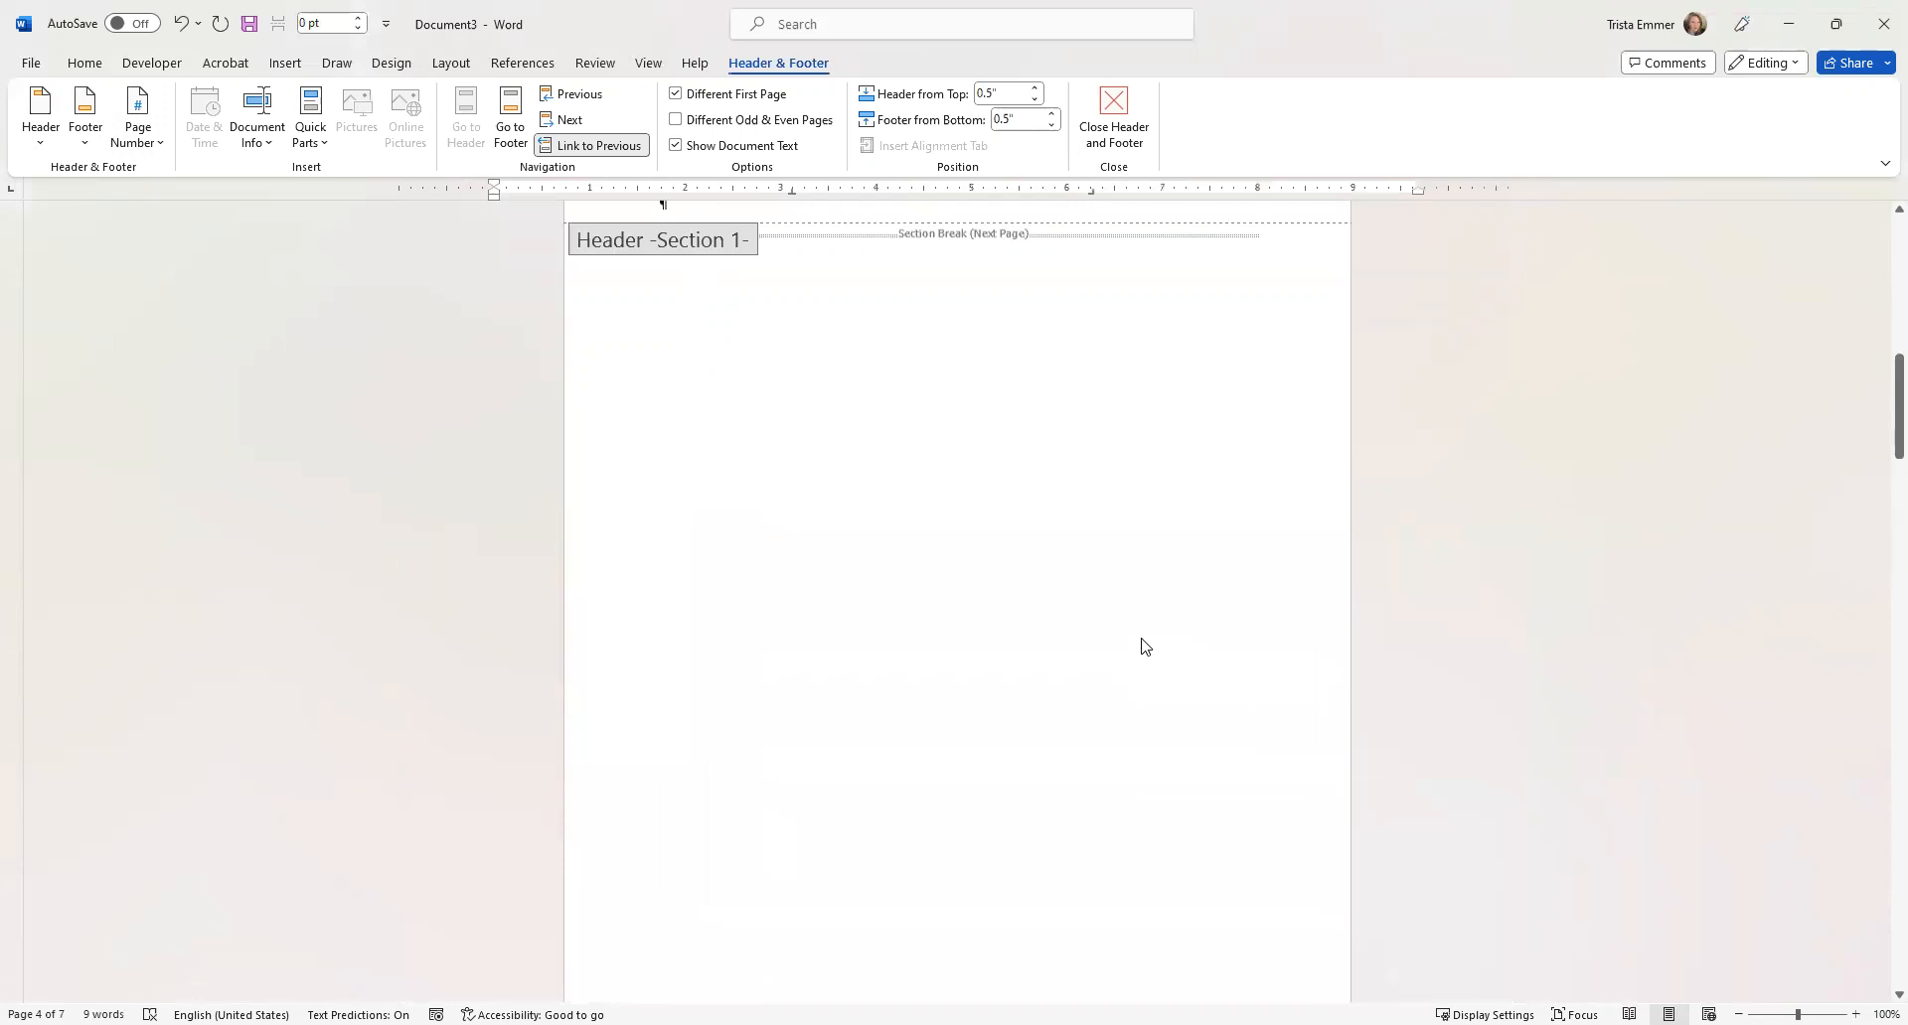
scroll(1145, 647, up, 15)
click(855, 273)
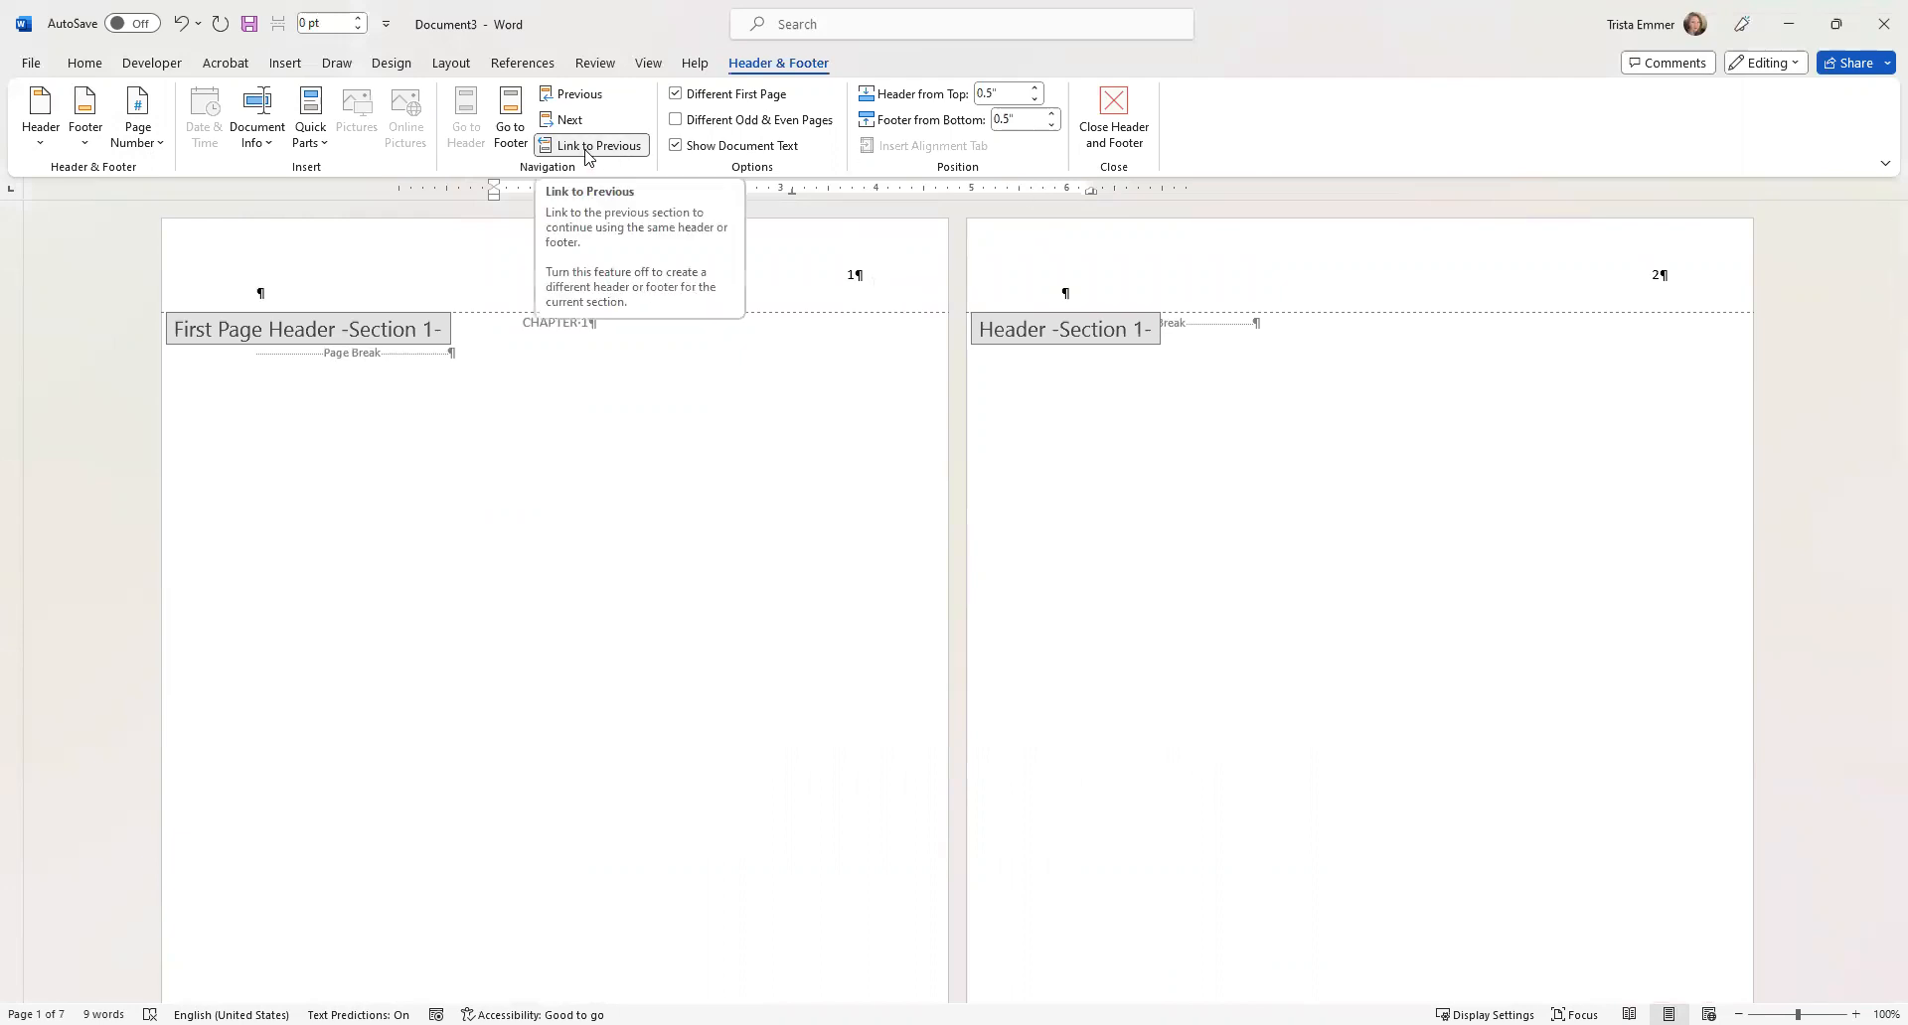
scroll(1095, 694, down, 7)
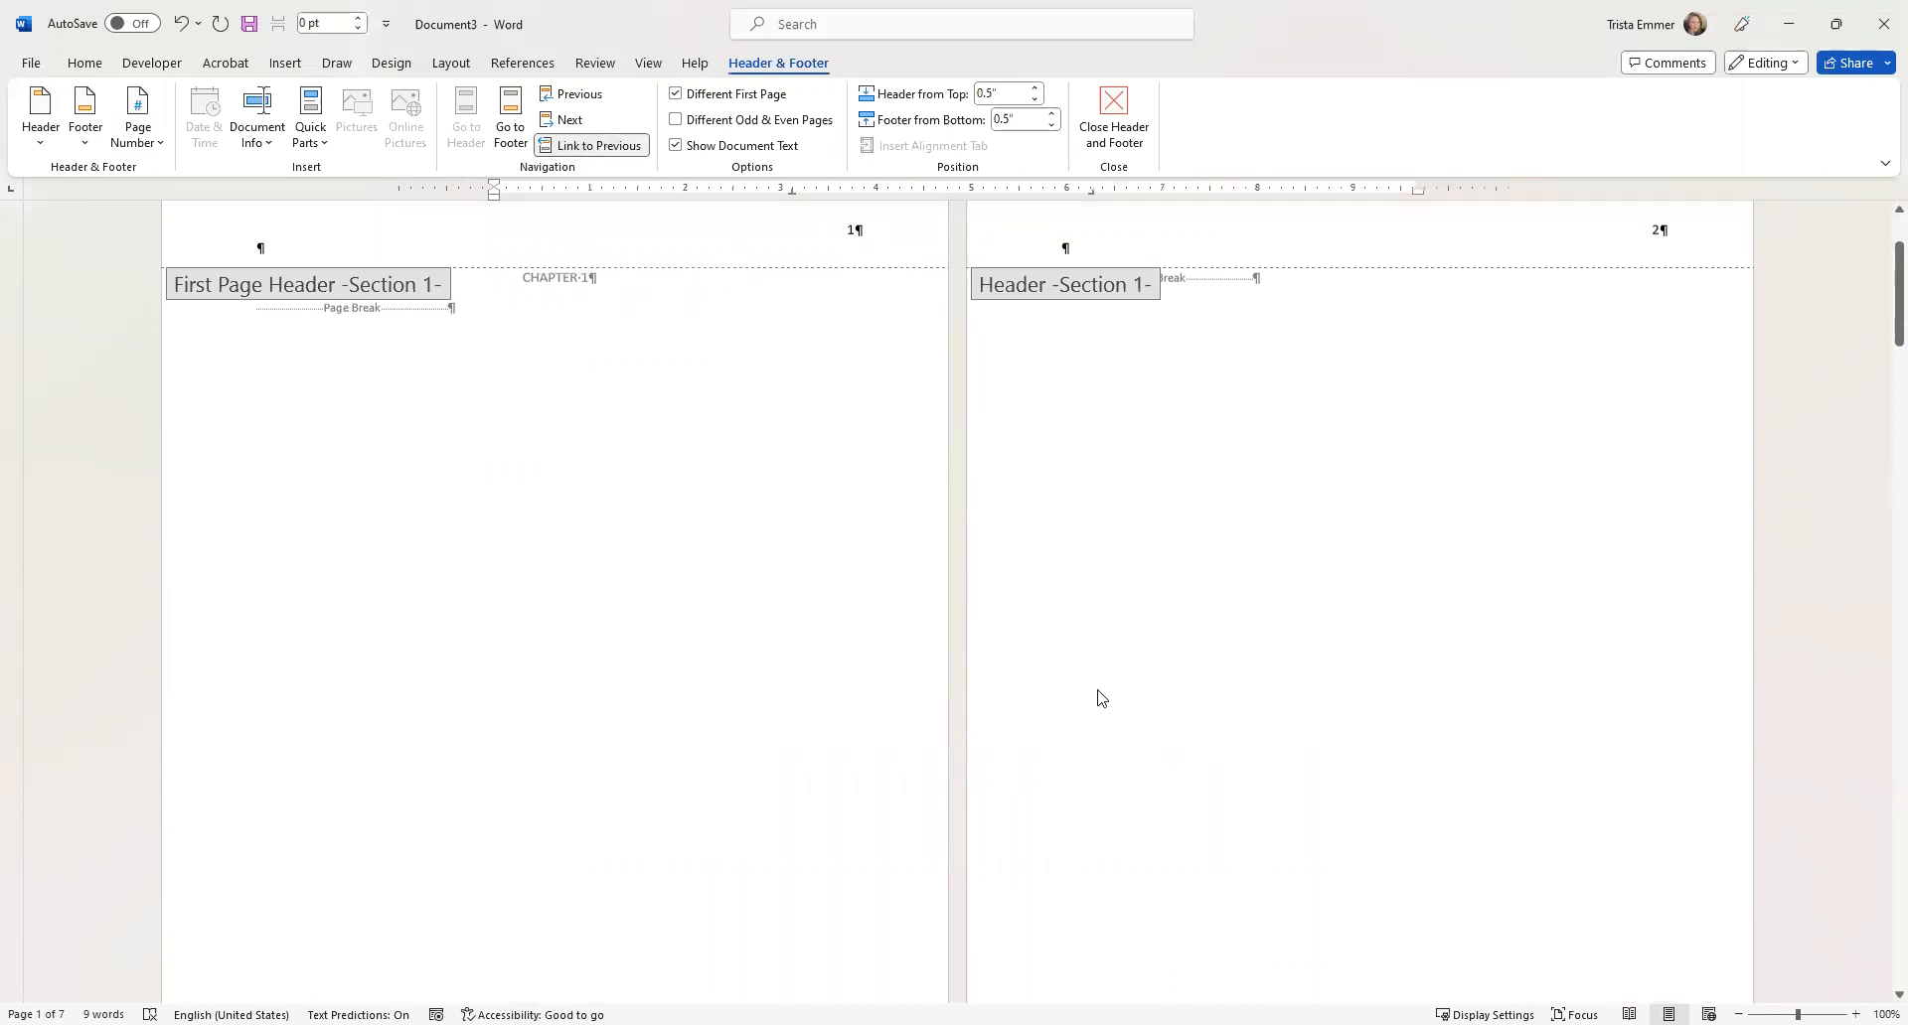
scroll(1099, 697, down, 4)
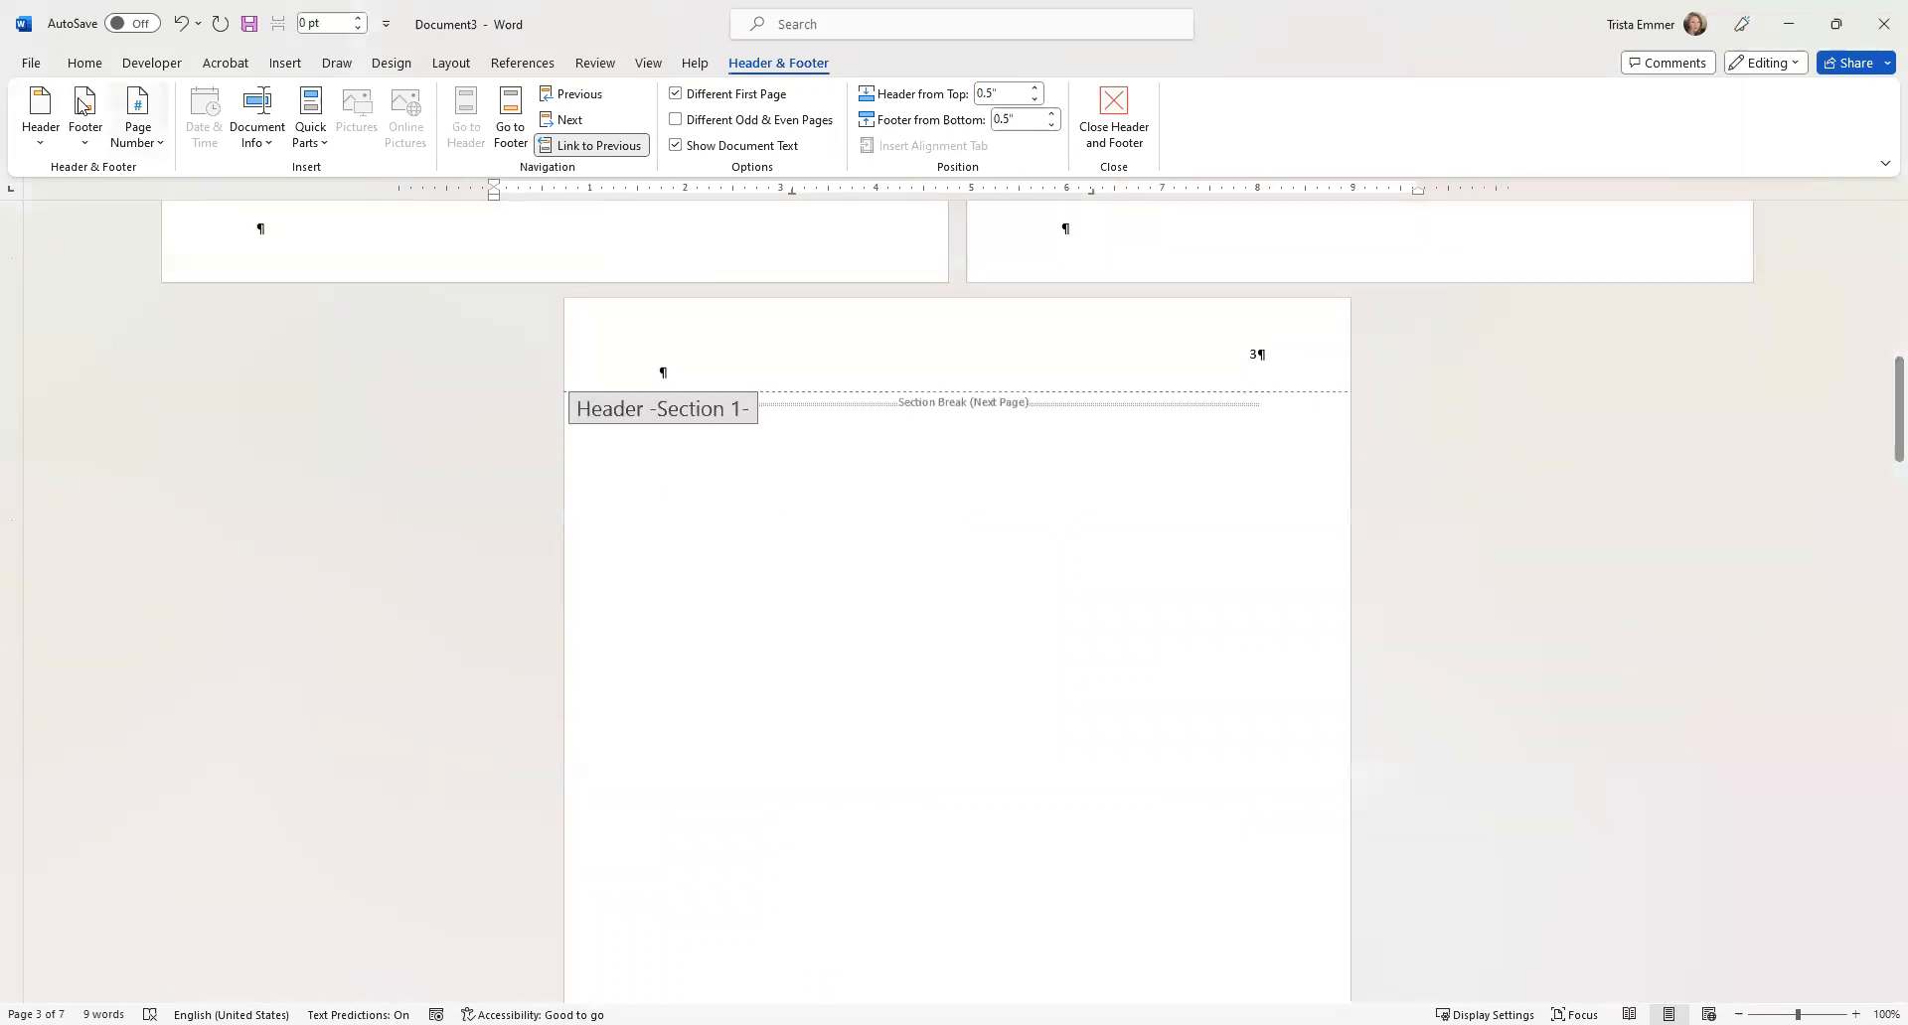
click(186, 26)
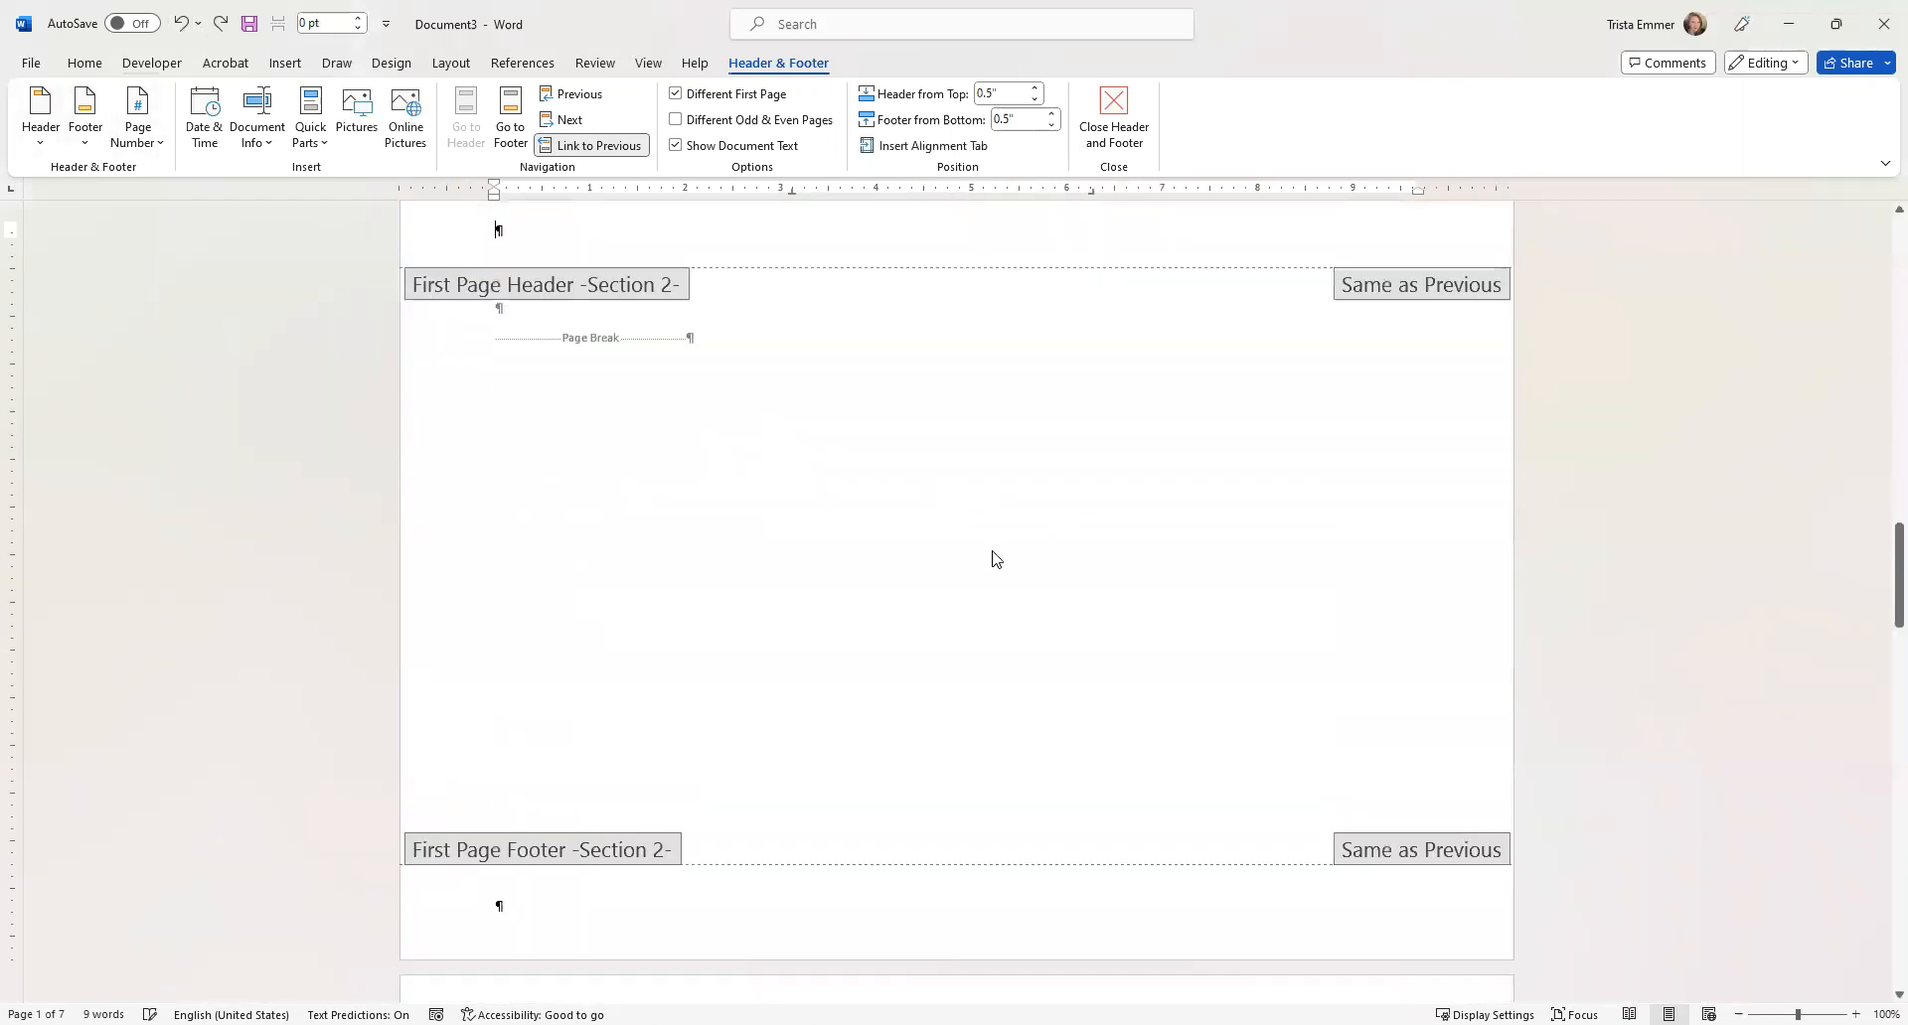
Unlink section 2's first-page header and first-page footer on page 4 from the previous section.
scroll(988, 542, up, 3)
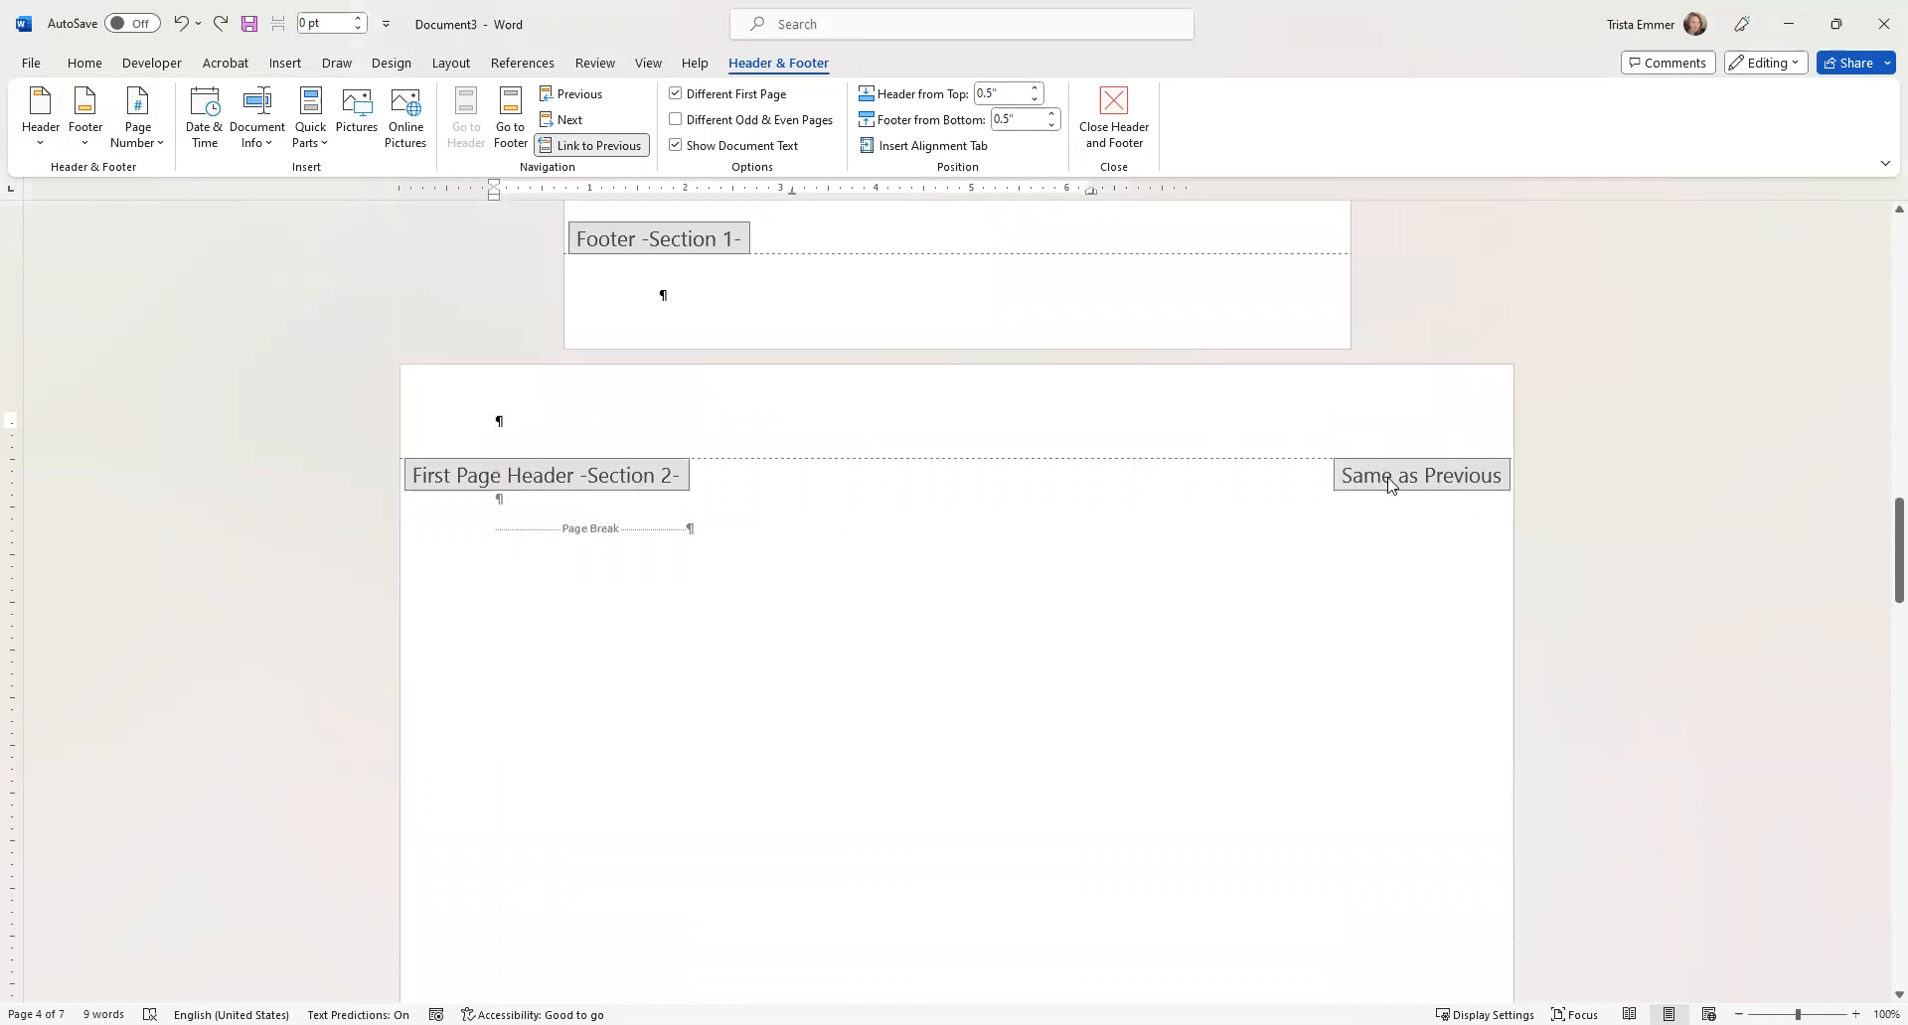
scroll(1303, 577, down, 1)
scroll(1303, 577, down, 8)
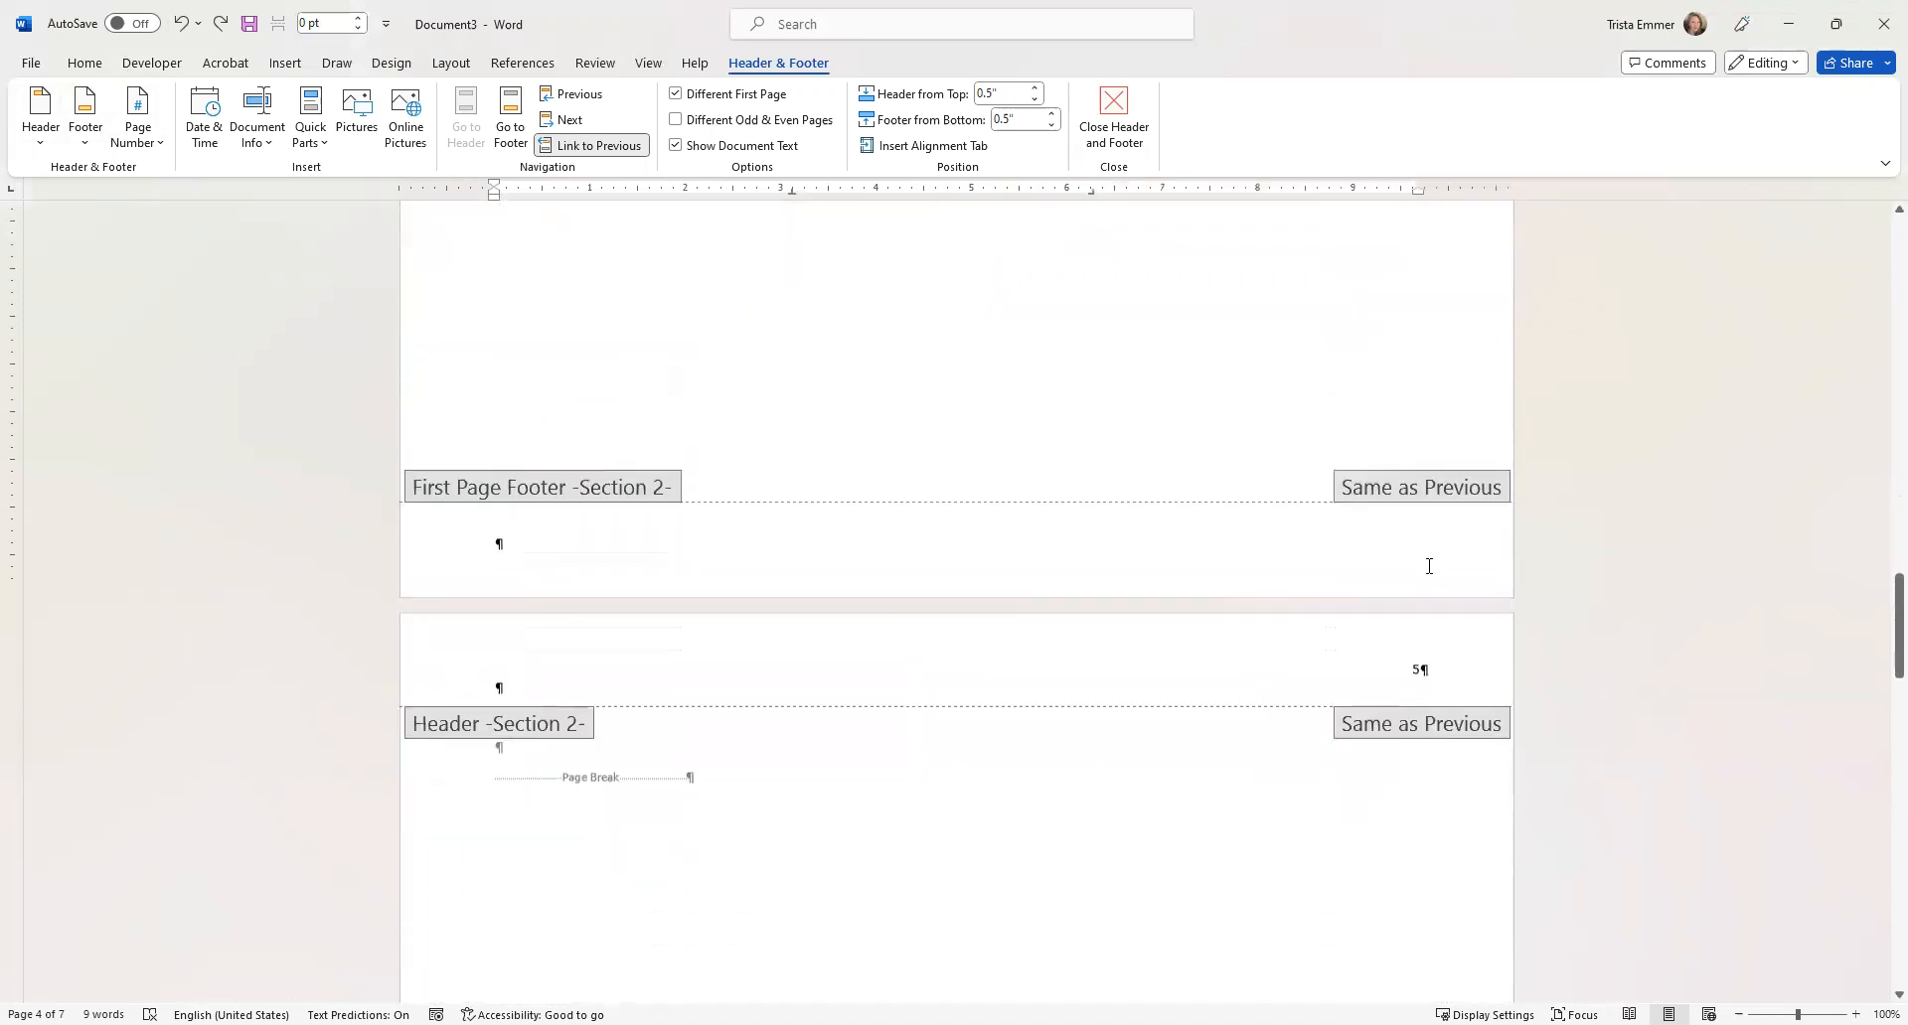
scroll(1329, 660, down, 1)
scroll(1329, 660, up, 12)
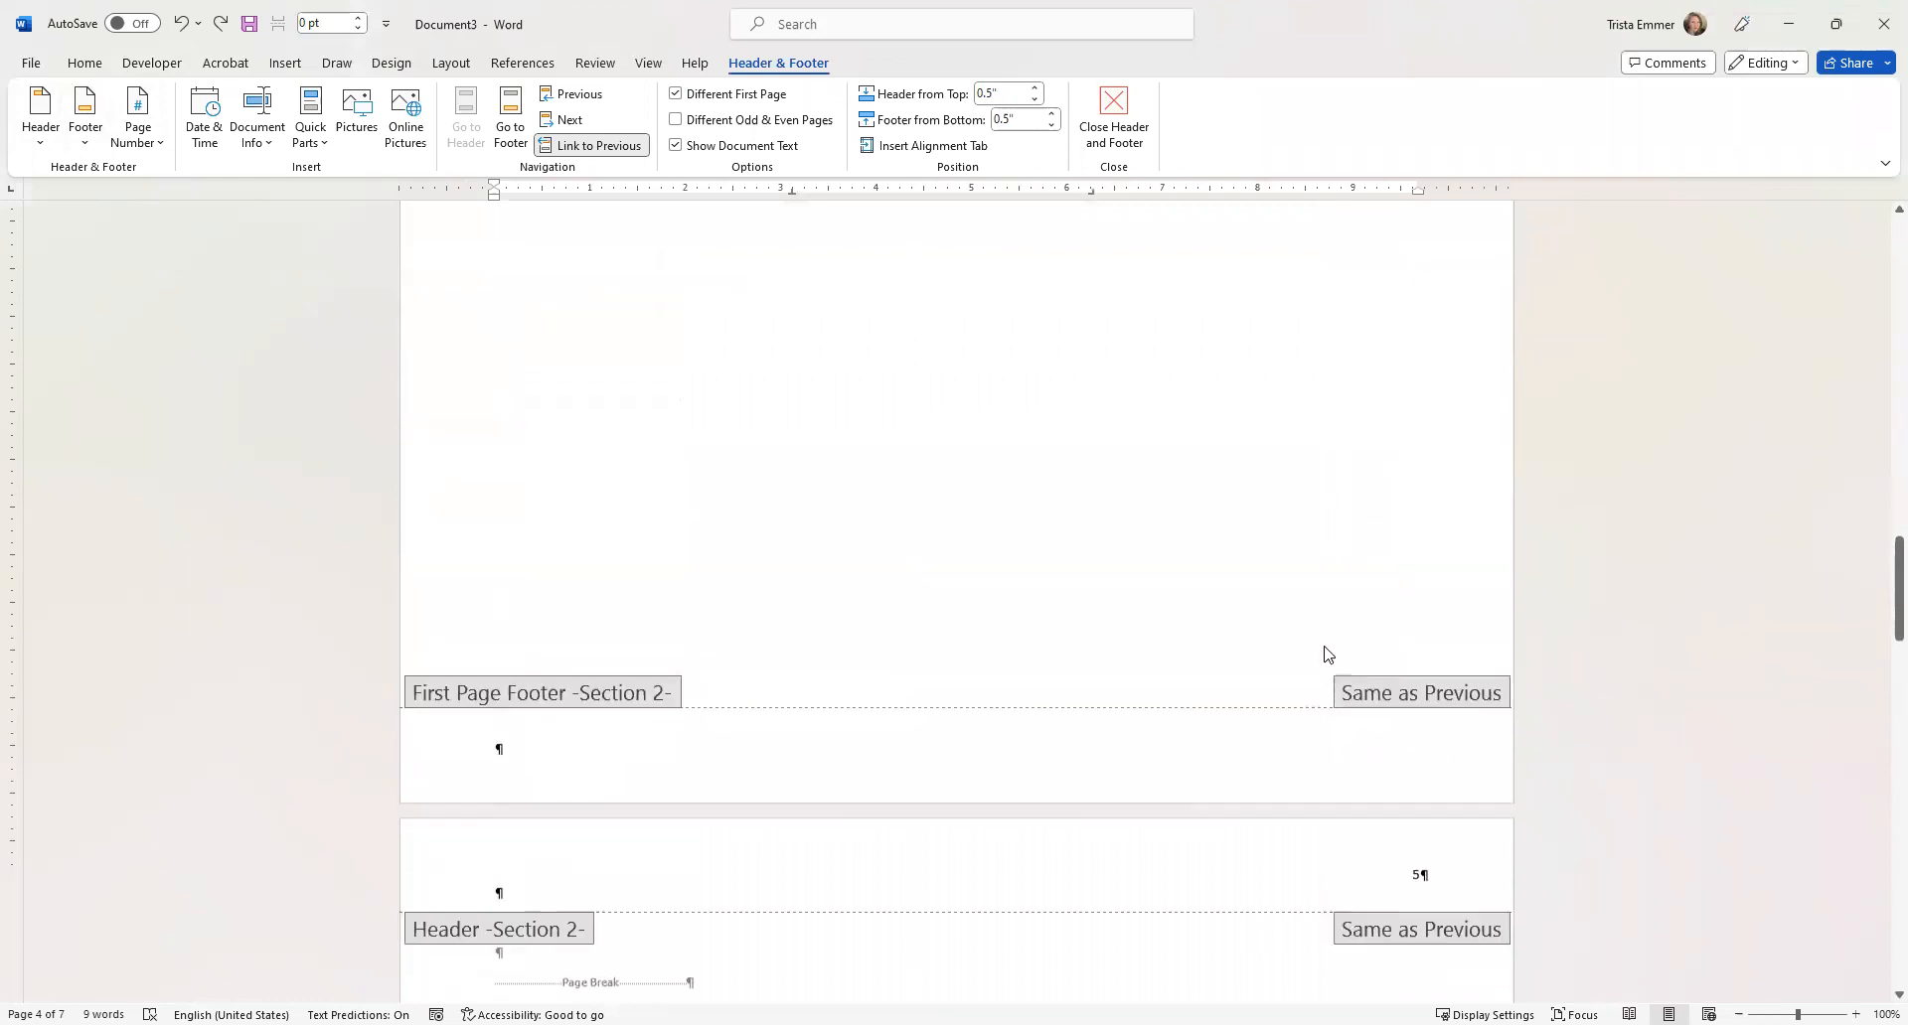
click(525, 742)
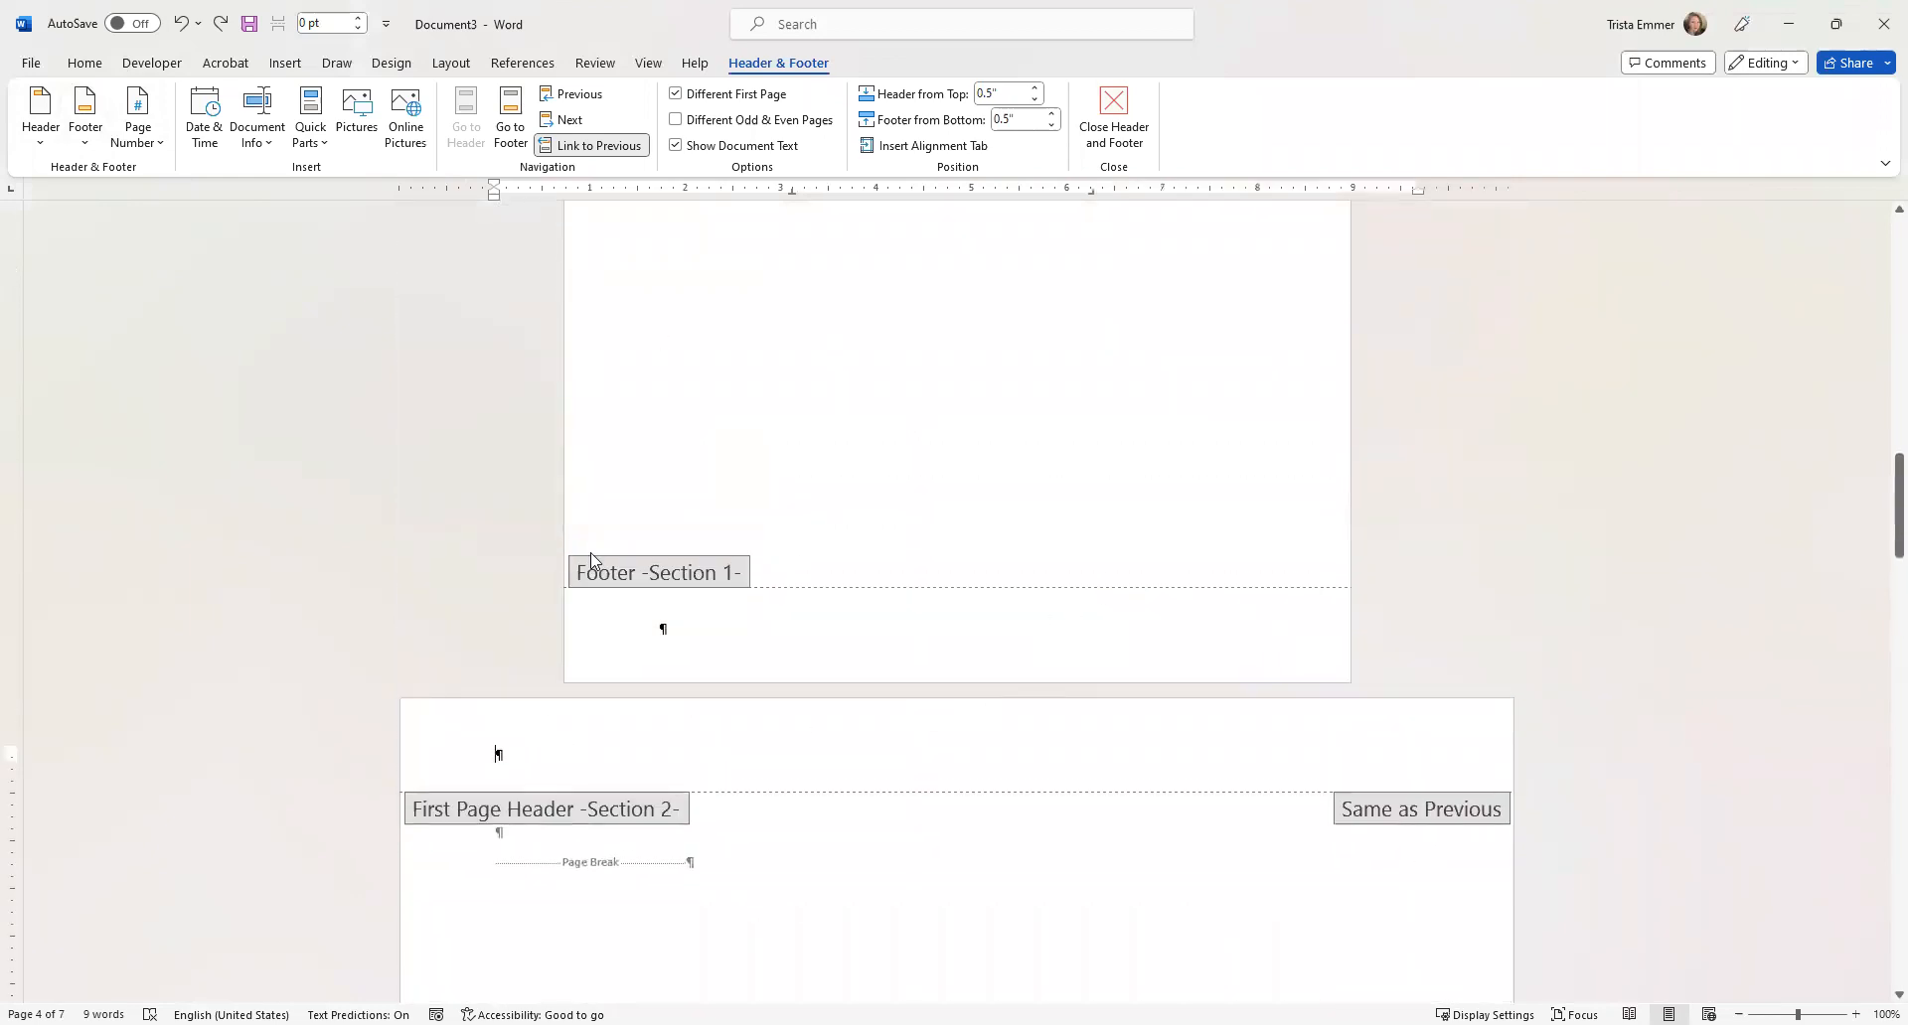
click(590, 146)
scroll(899, 661, down, 7)
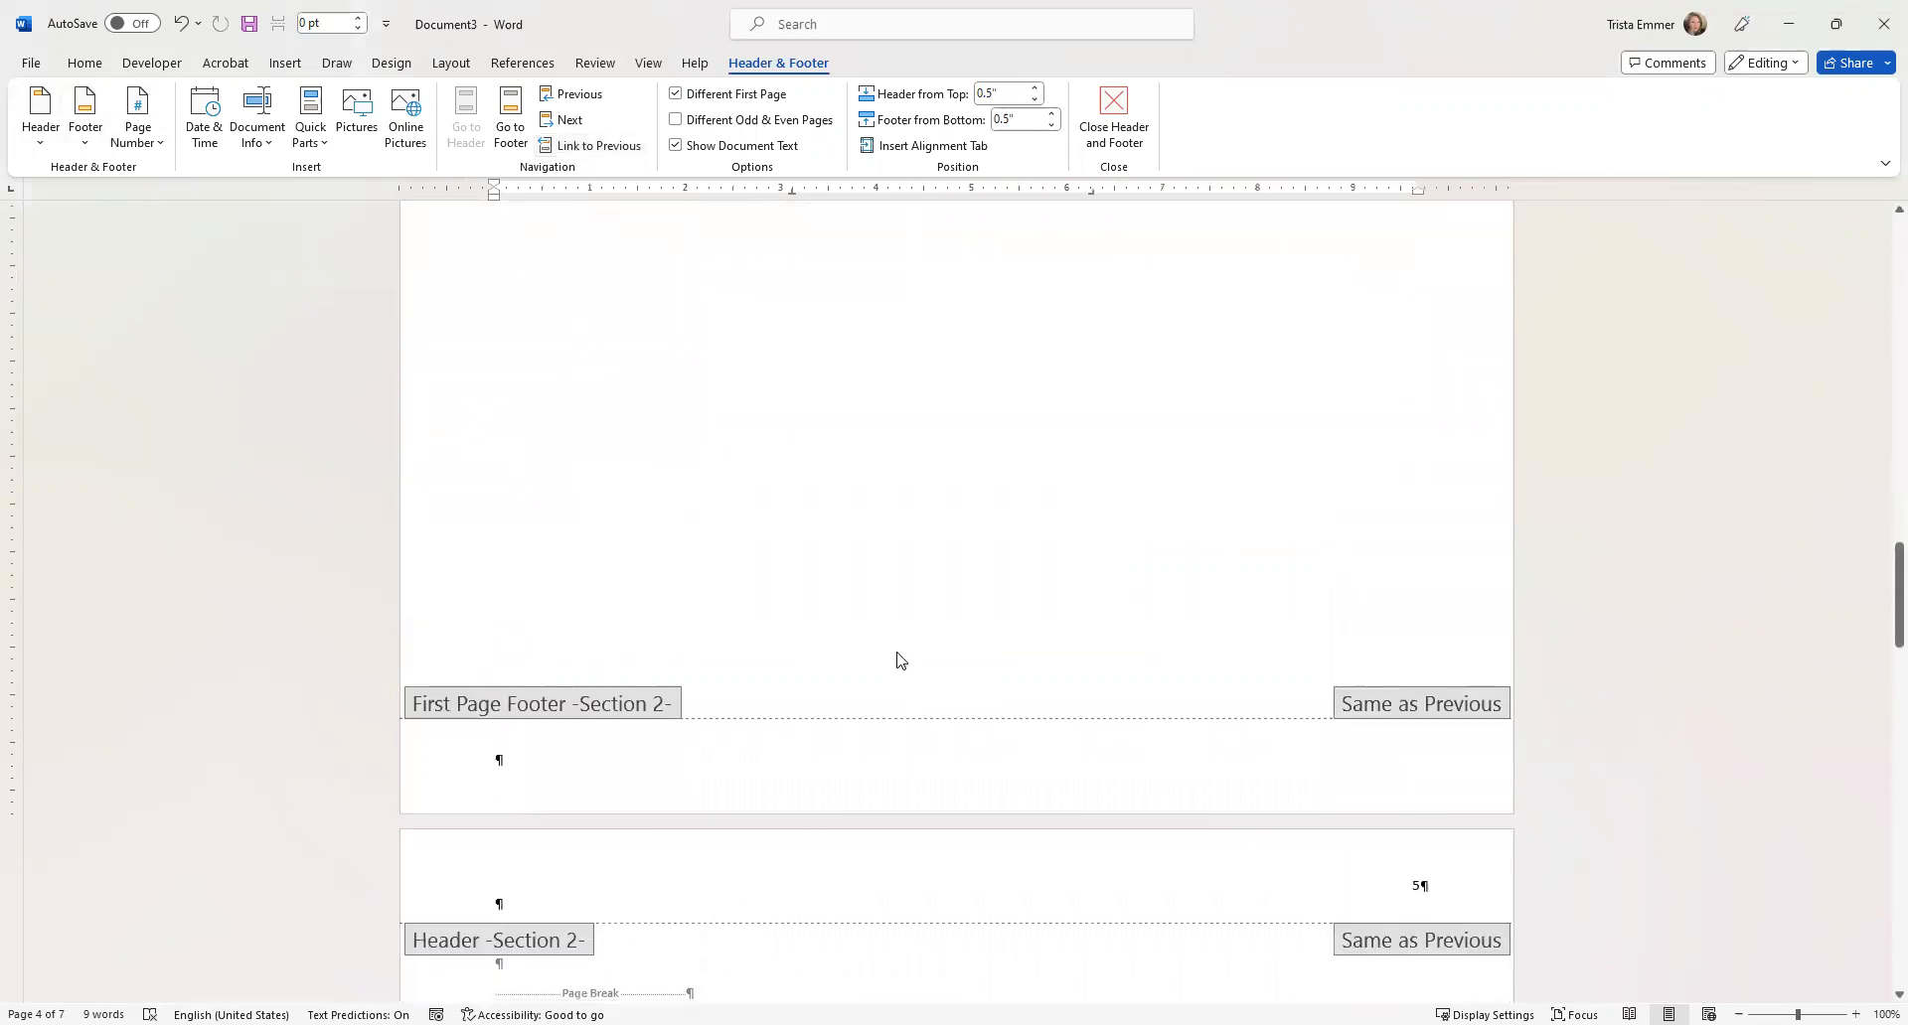
click(497, 759)
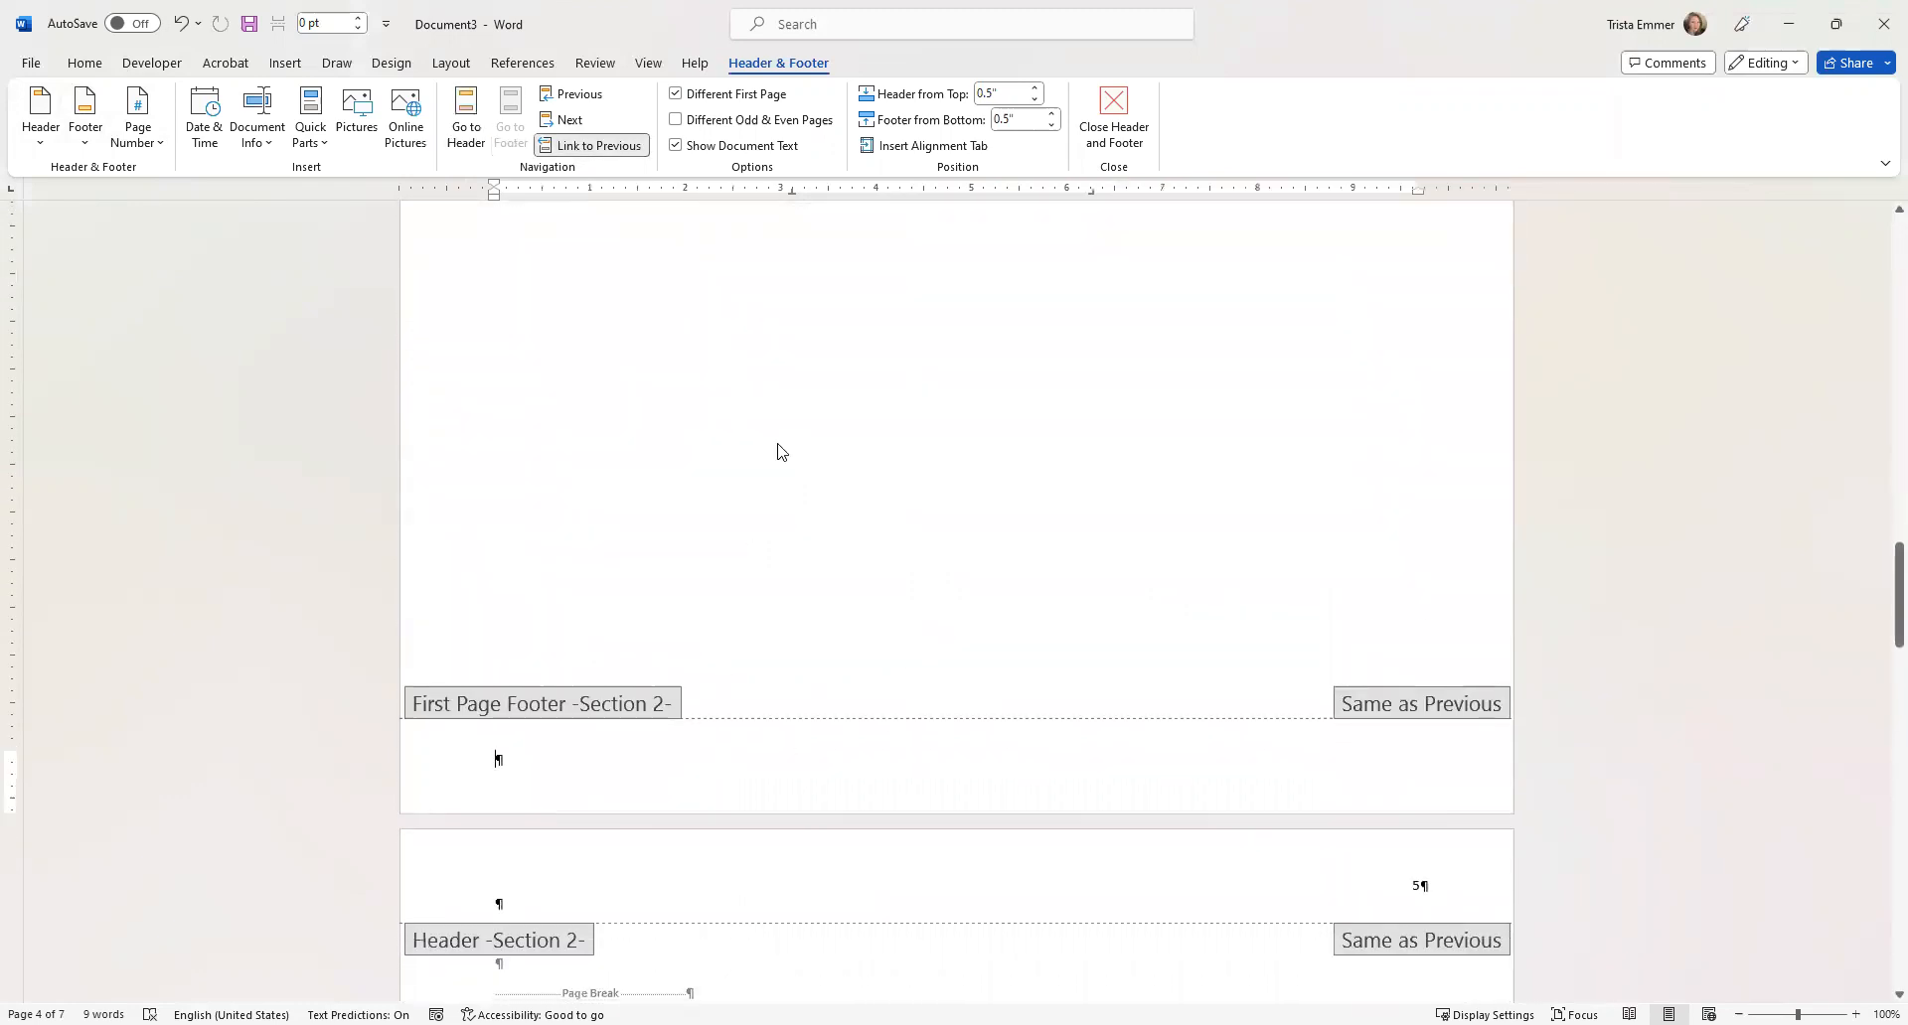
click(591, 147)
Unlink section 2's regular header and footer on page 5 from the previous section.
scroll(1052, 656, up, 2)
scroll(1053, 653, down, 5)
click(797, 686)
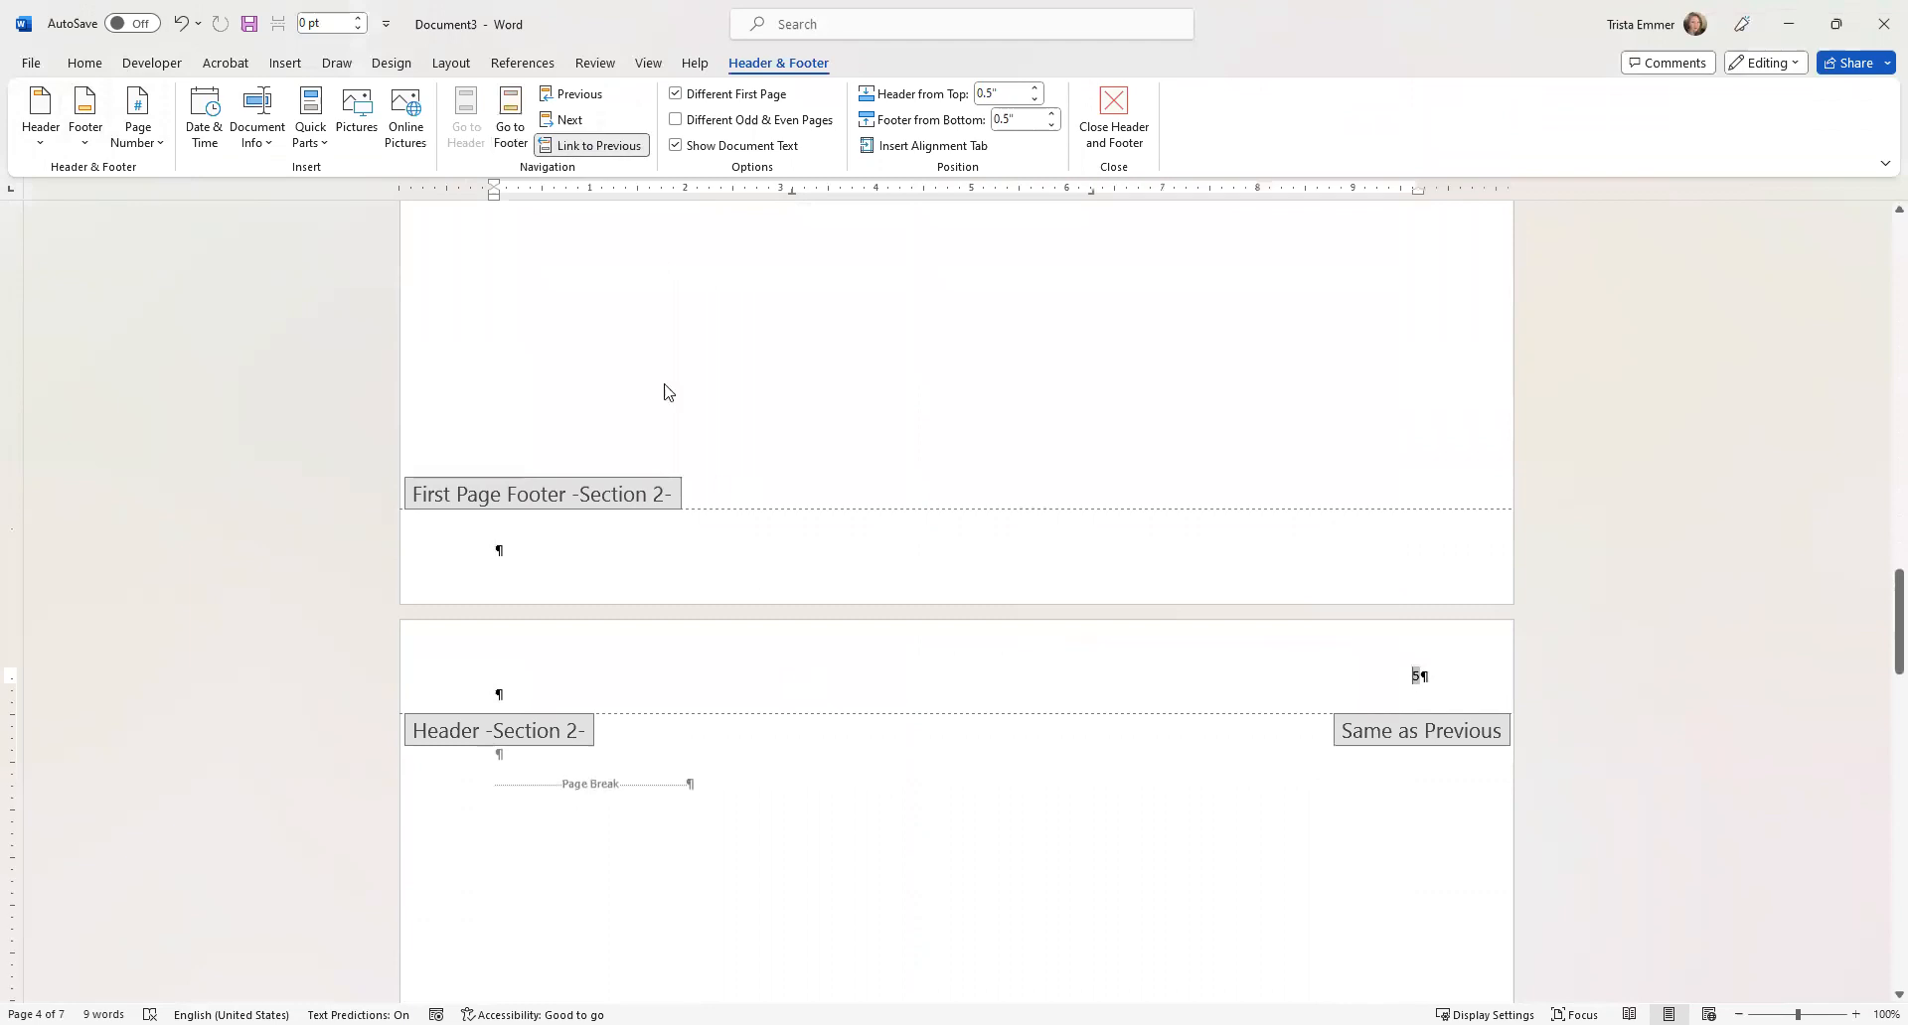
click(596, 145)
scroll(971, 758, down, 8)
click(544, 658)
click(606, 154)
Unlink section 3's first-page header and first-page footer on page 7 from the previous section.
scroll(1019, 626, up, 3)
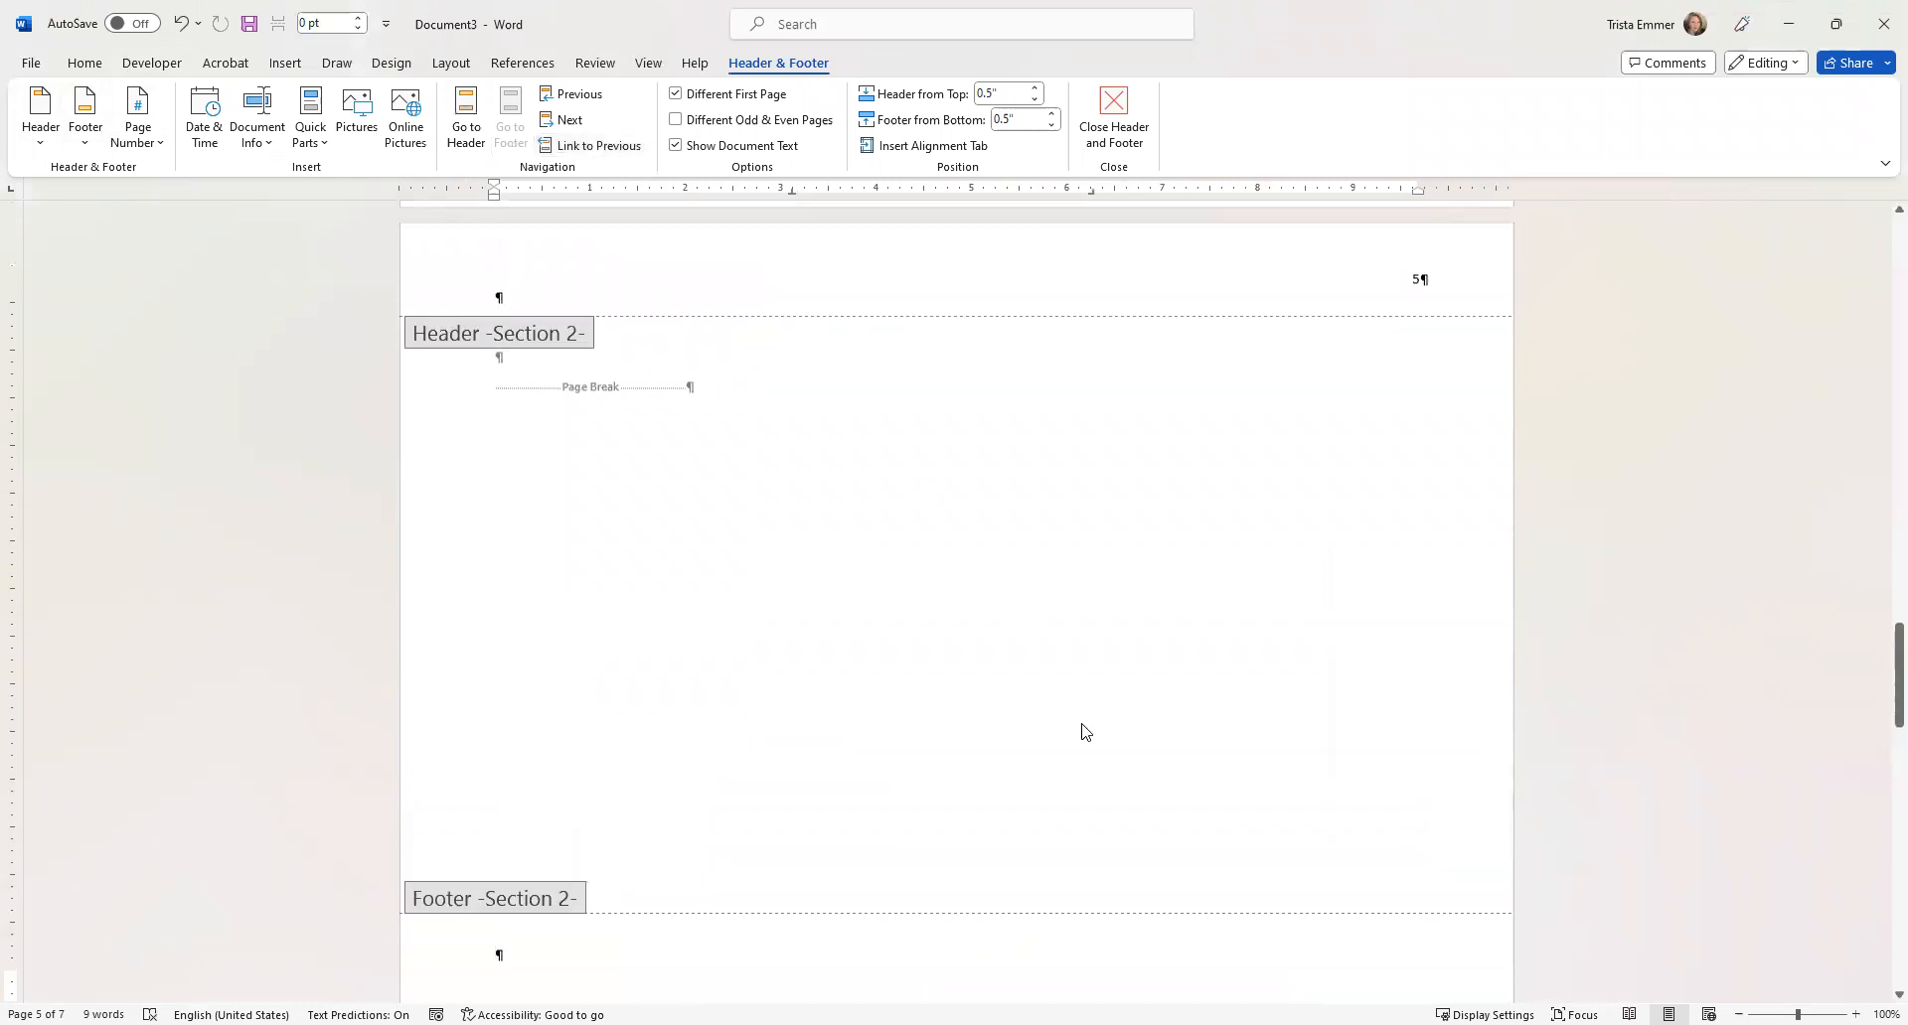
scroll(1083, 727, up, 2)
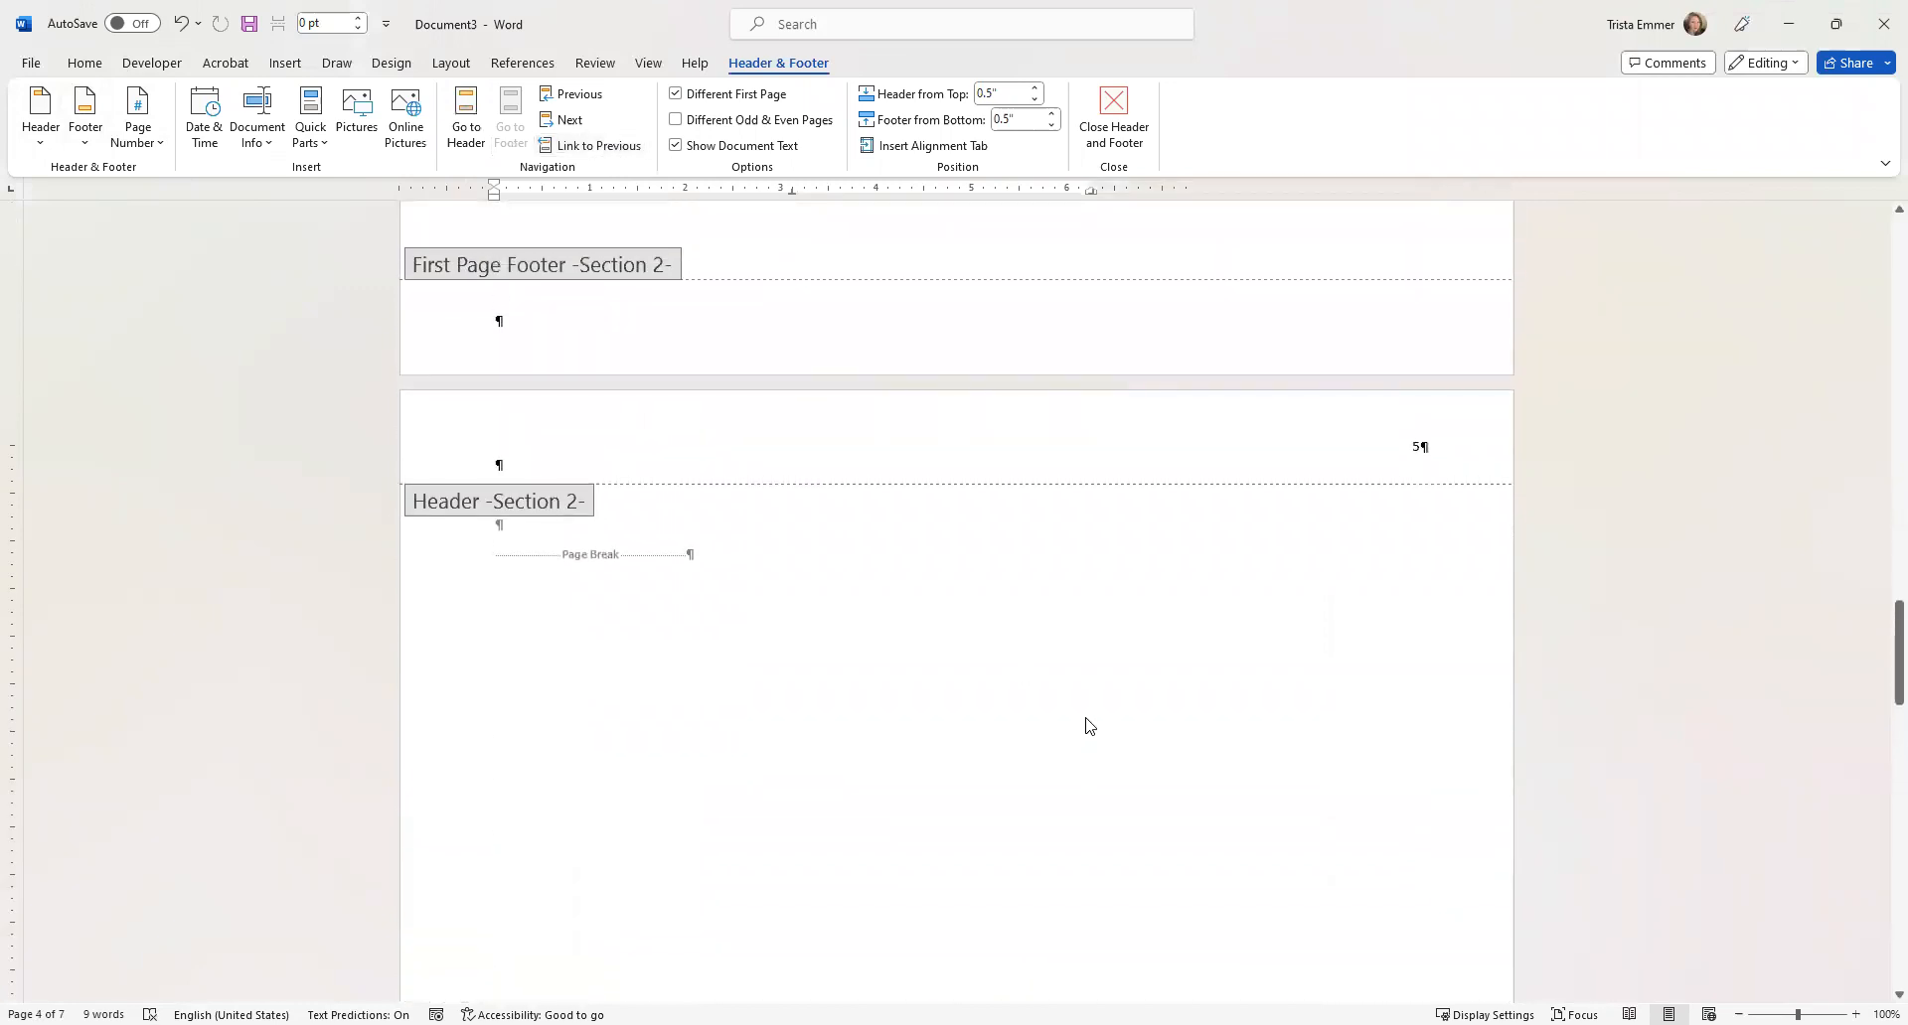
scroll(1088, 726, down, 10)
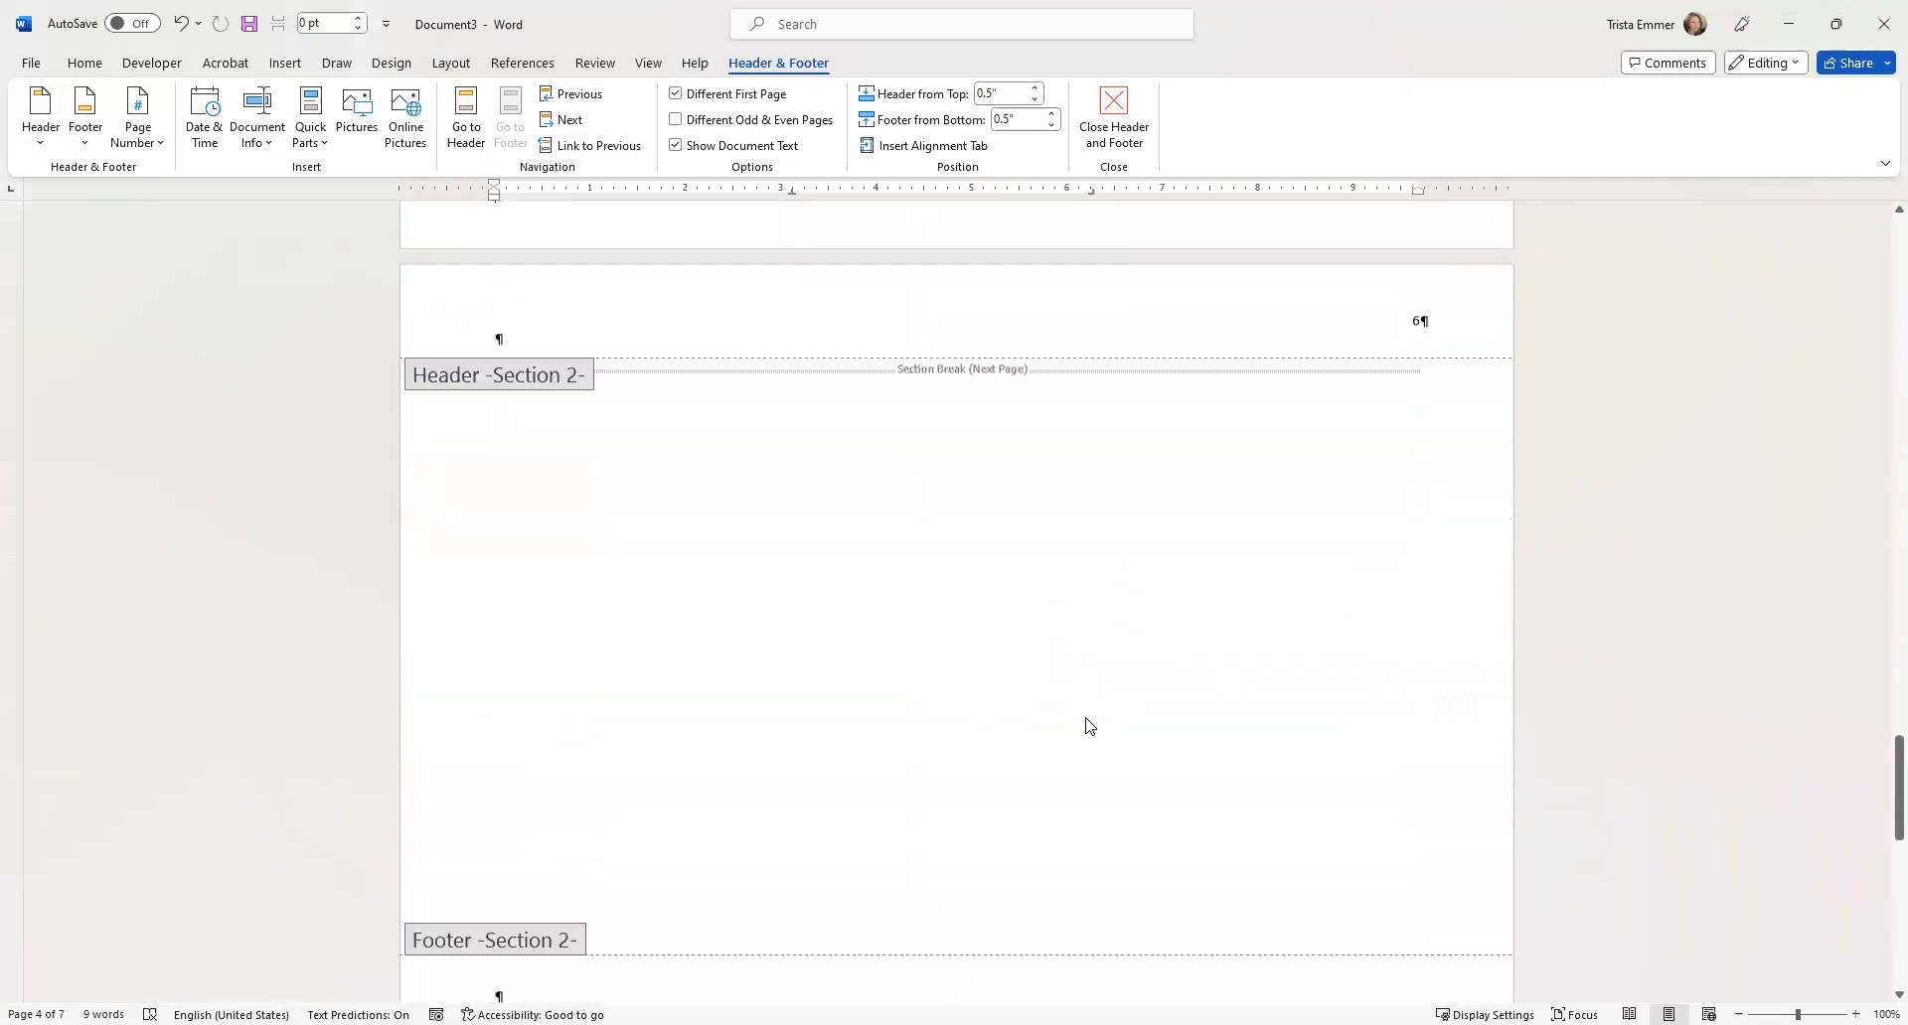
scroll(1088, 727, down, 8)
click(661, 619)
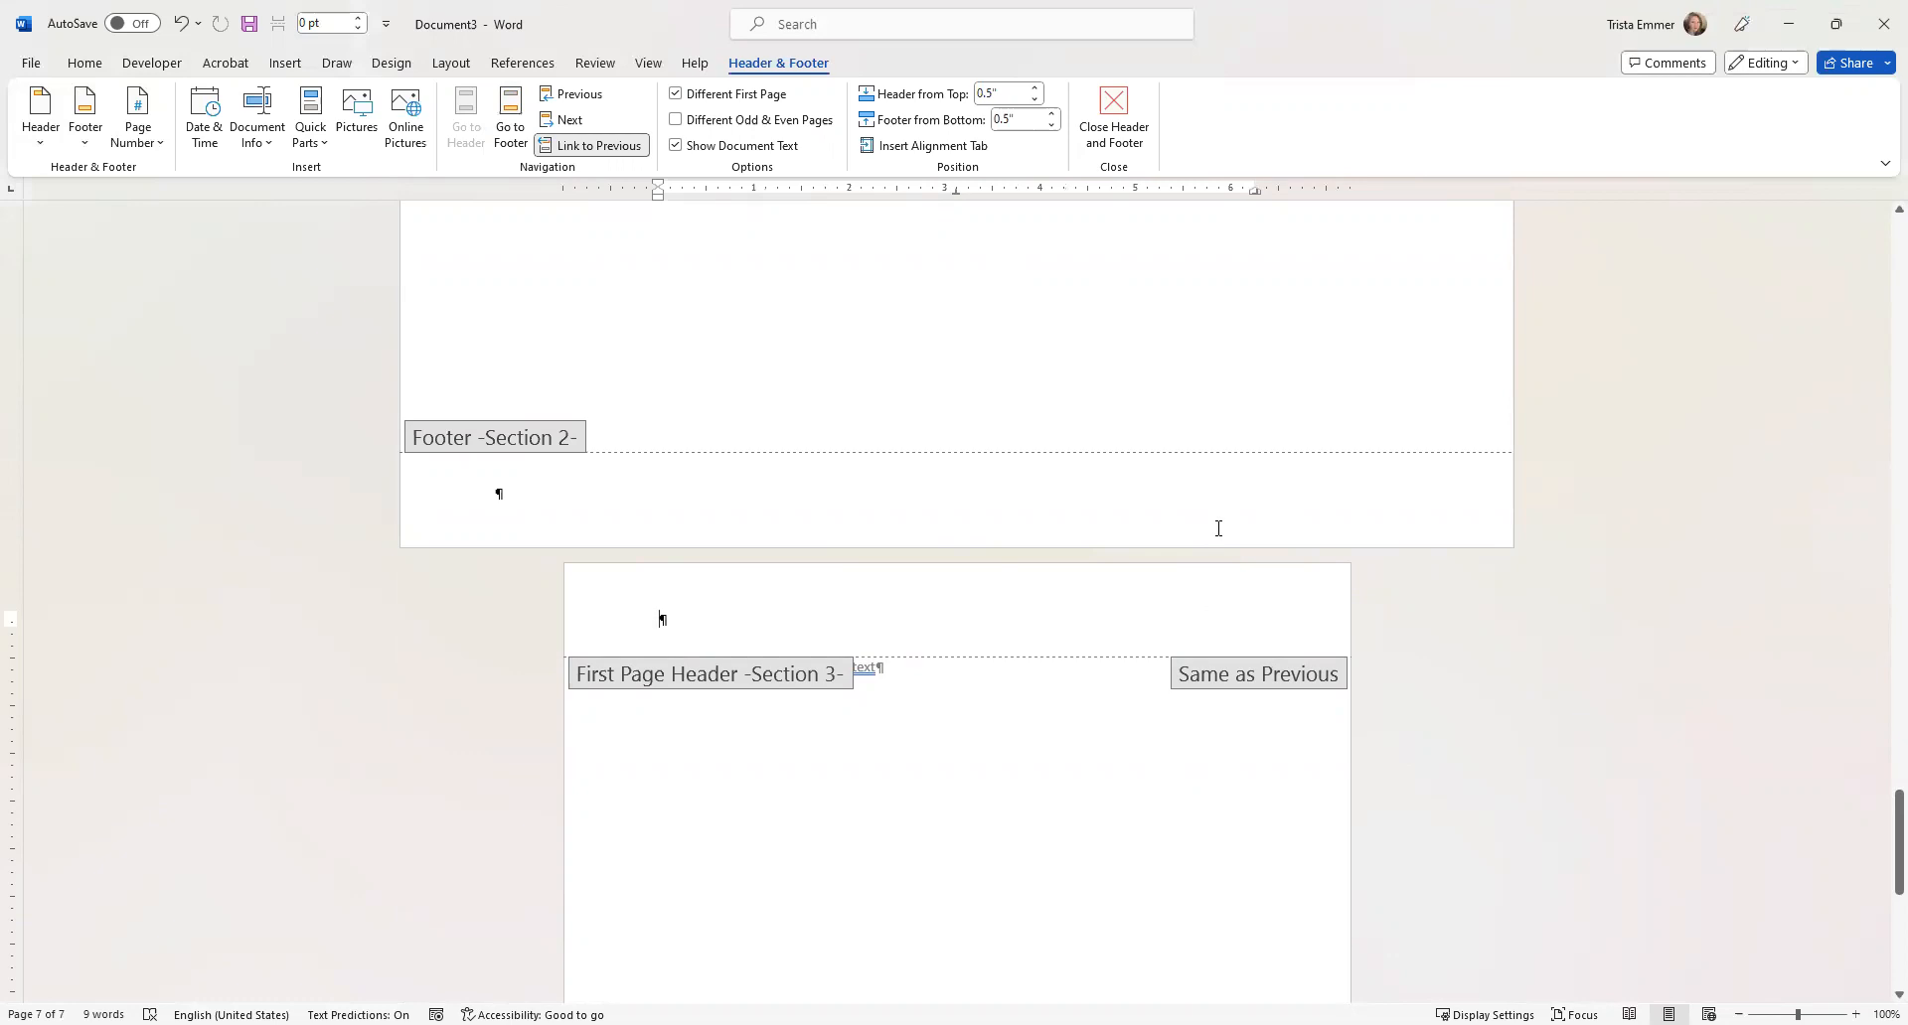
scroll(1101, 401, up, 15)
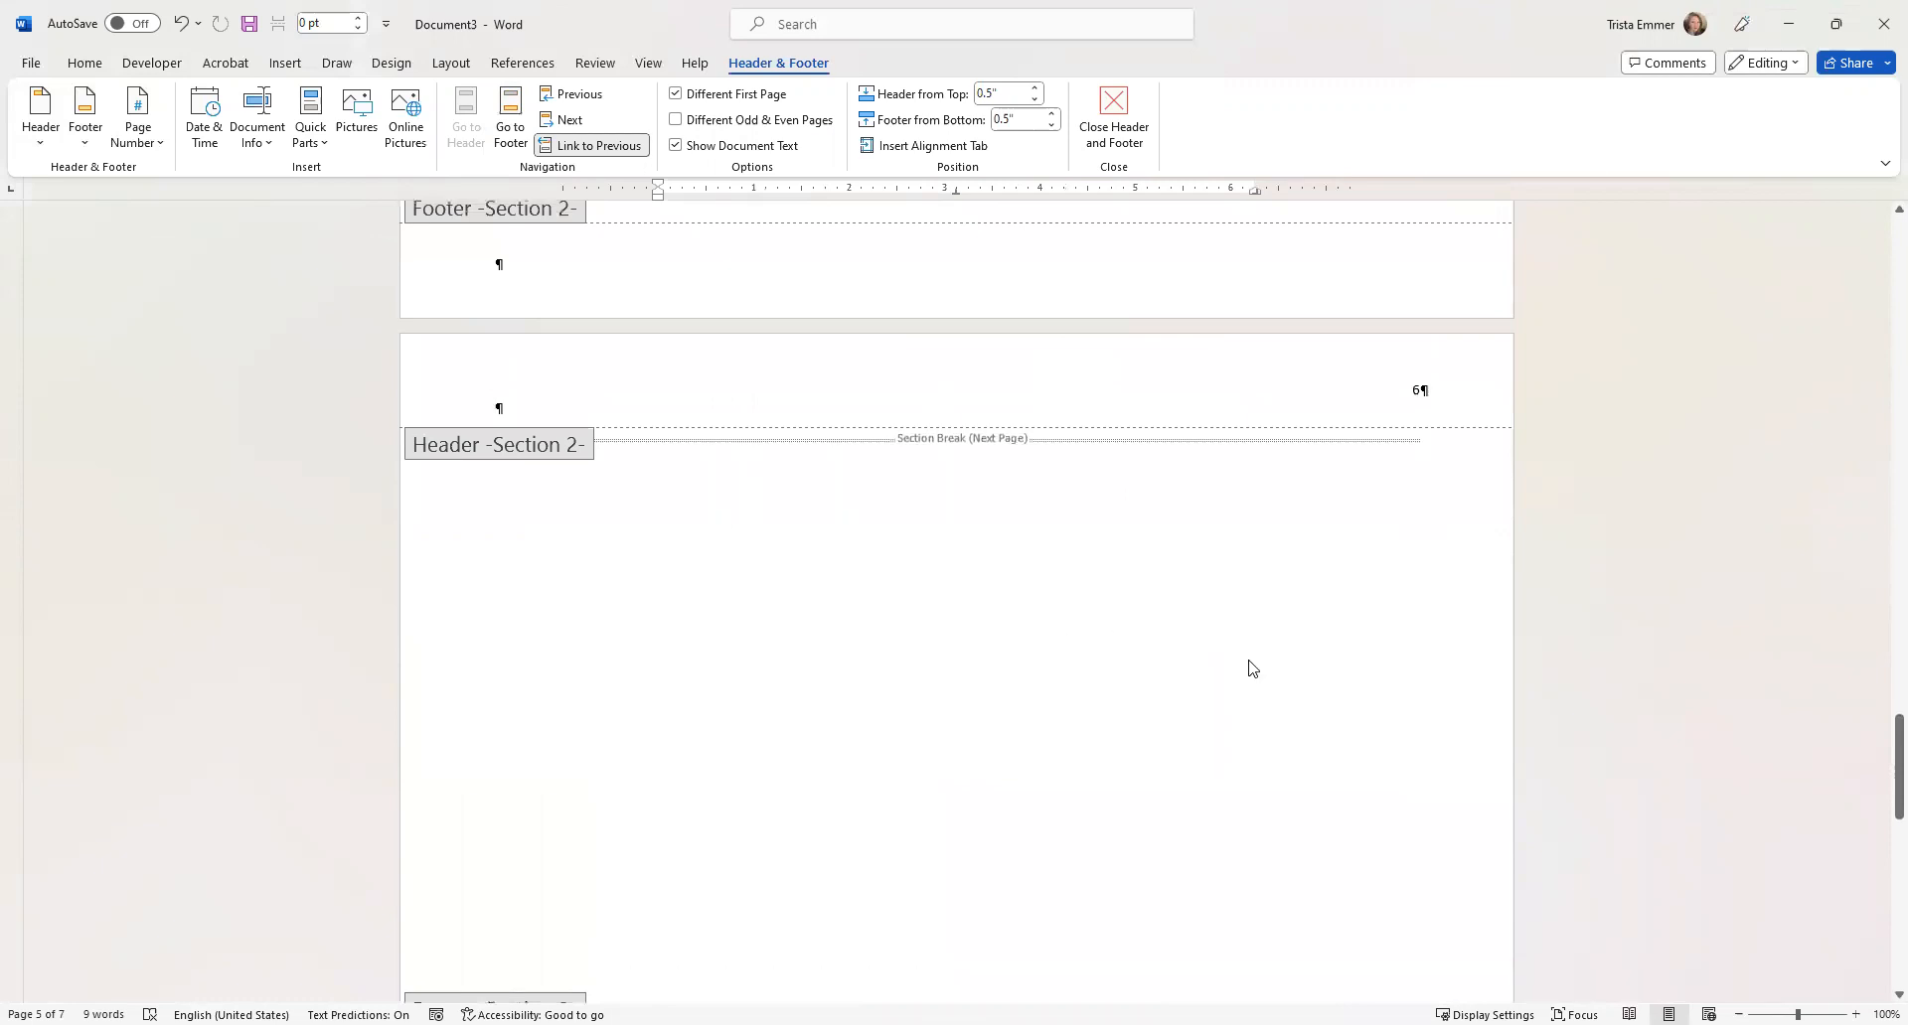
scroll(1247, 664, down, 8)
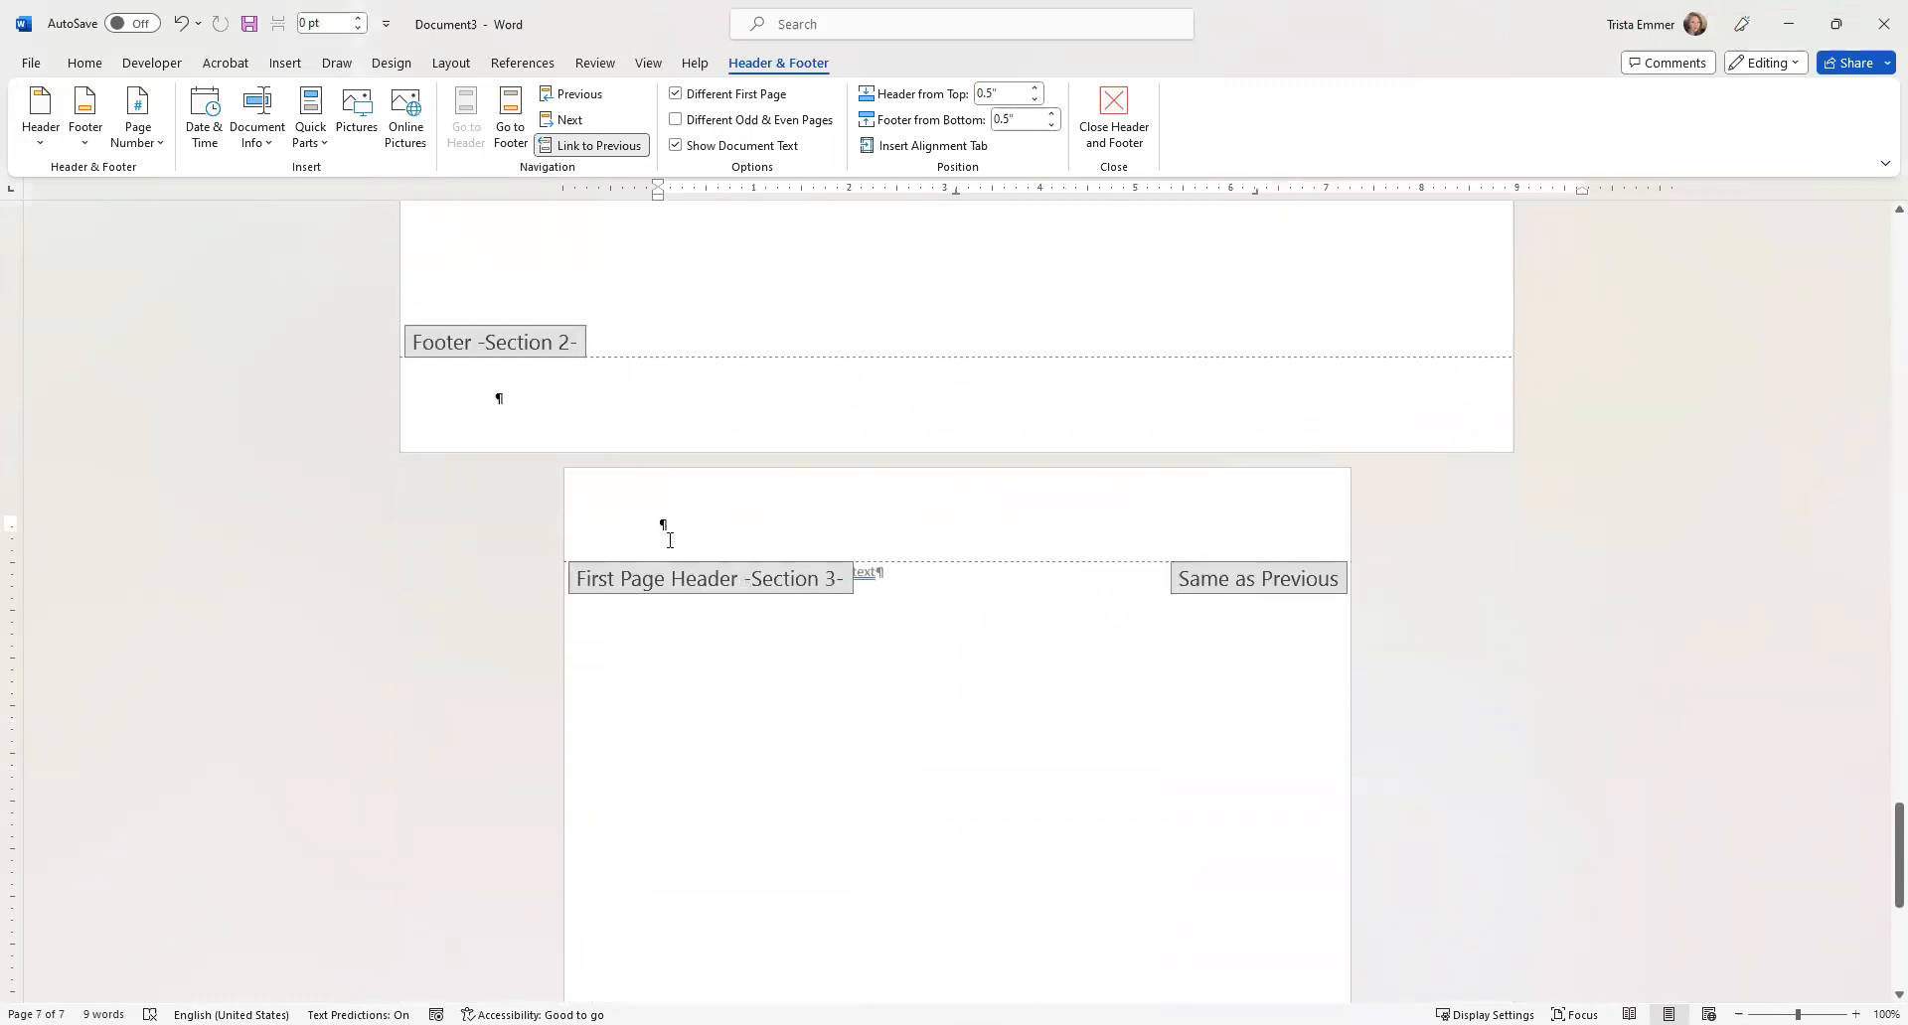
click(591, 145)
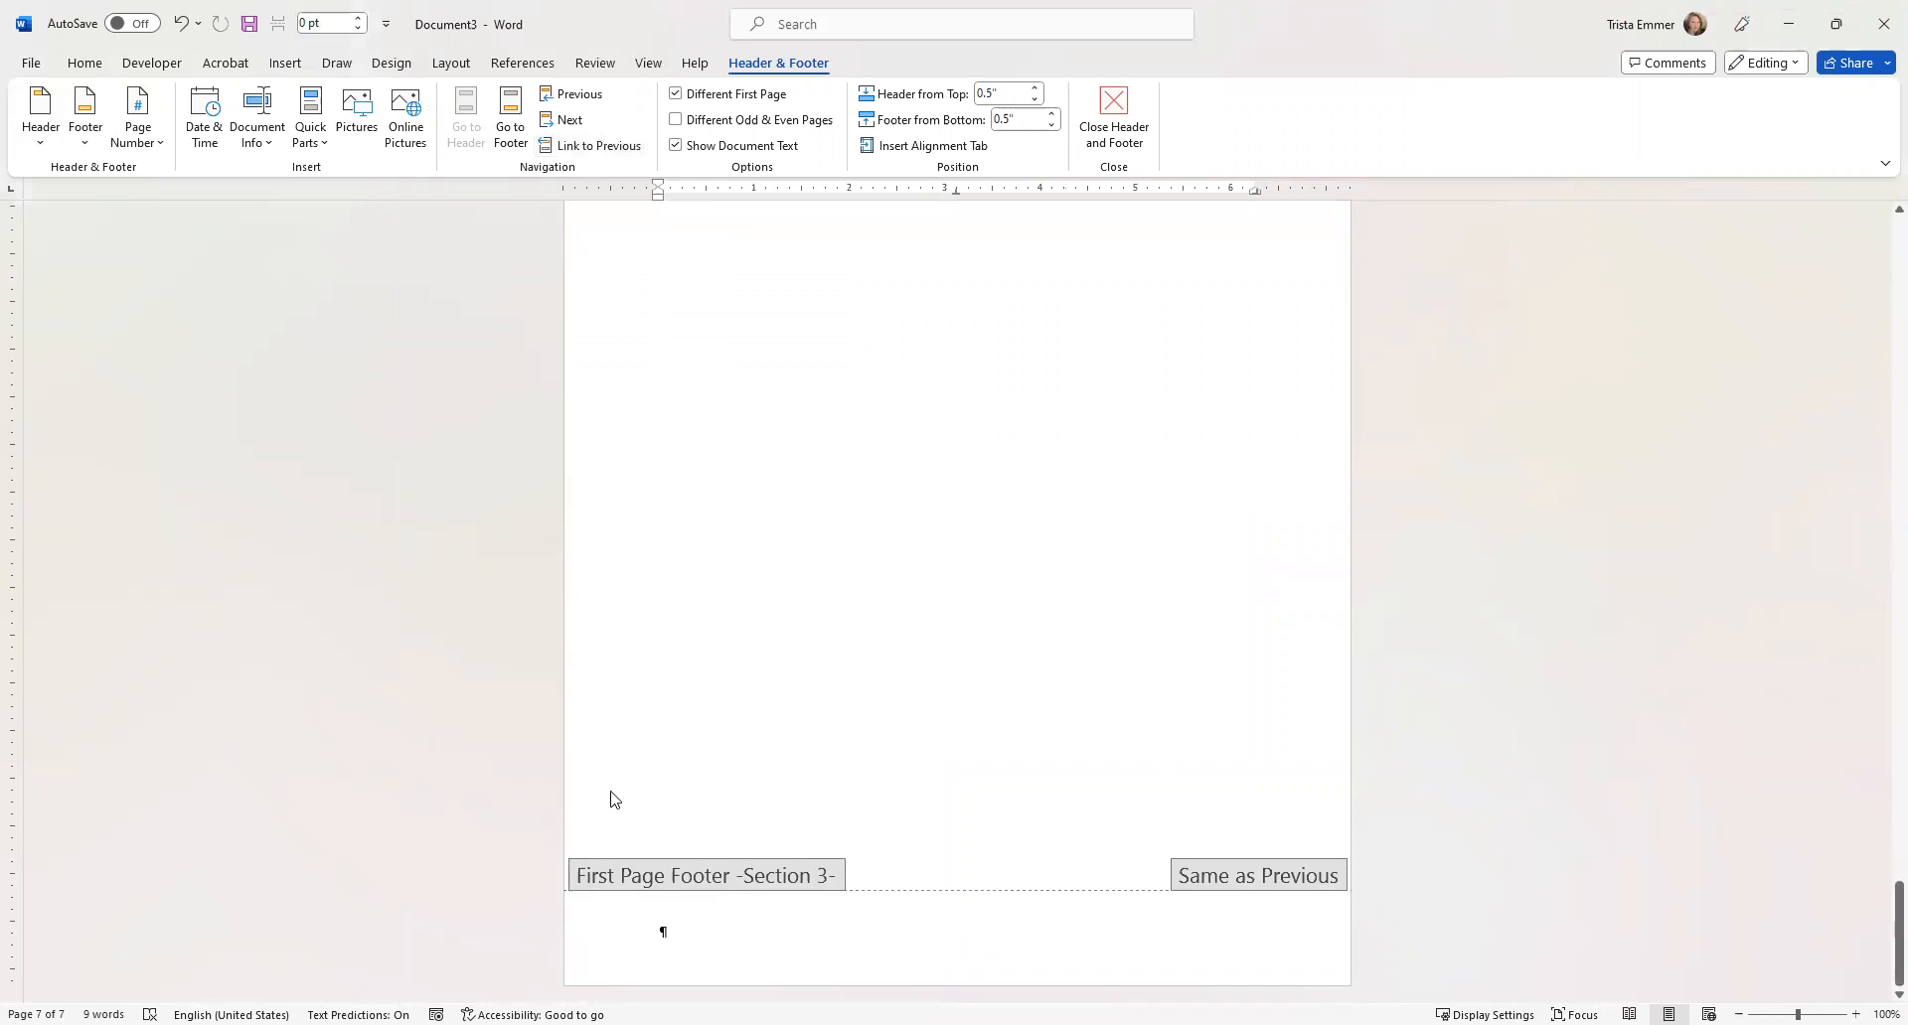
click(680, 940)
click(587, 145)
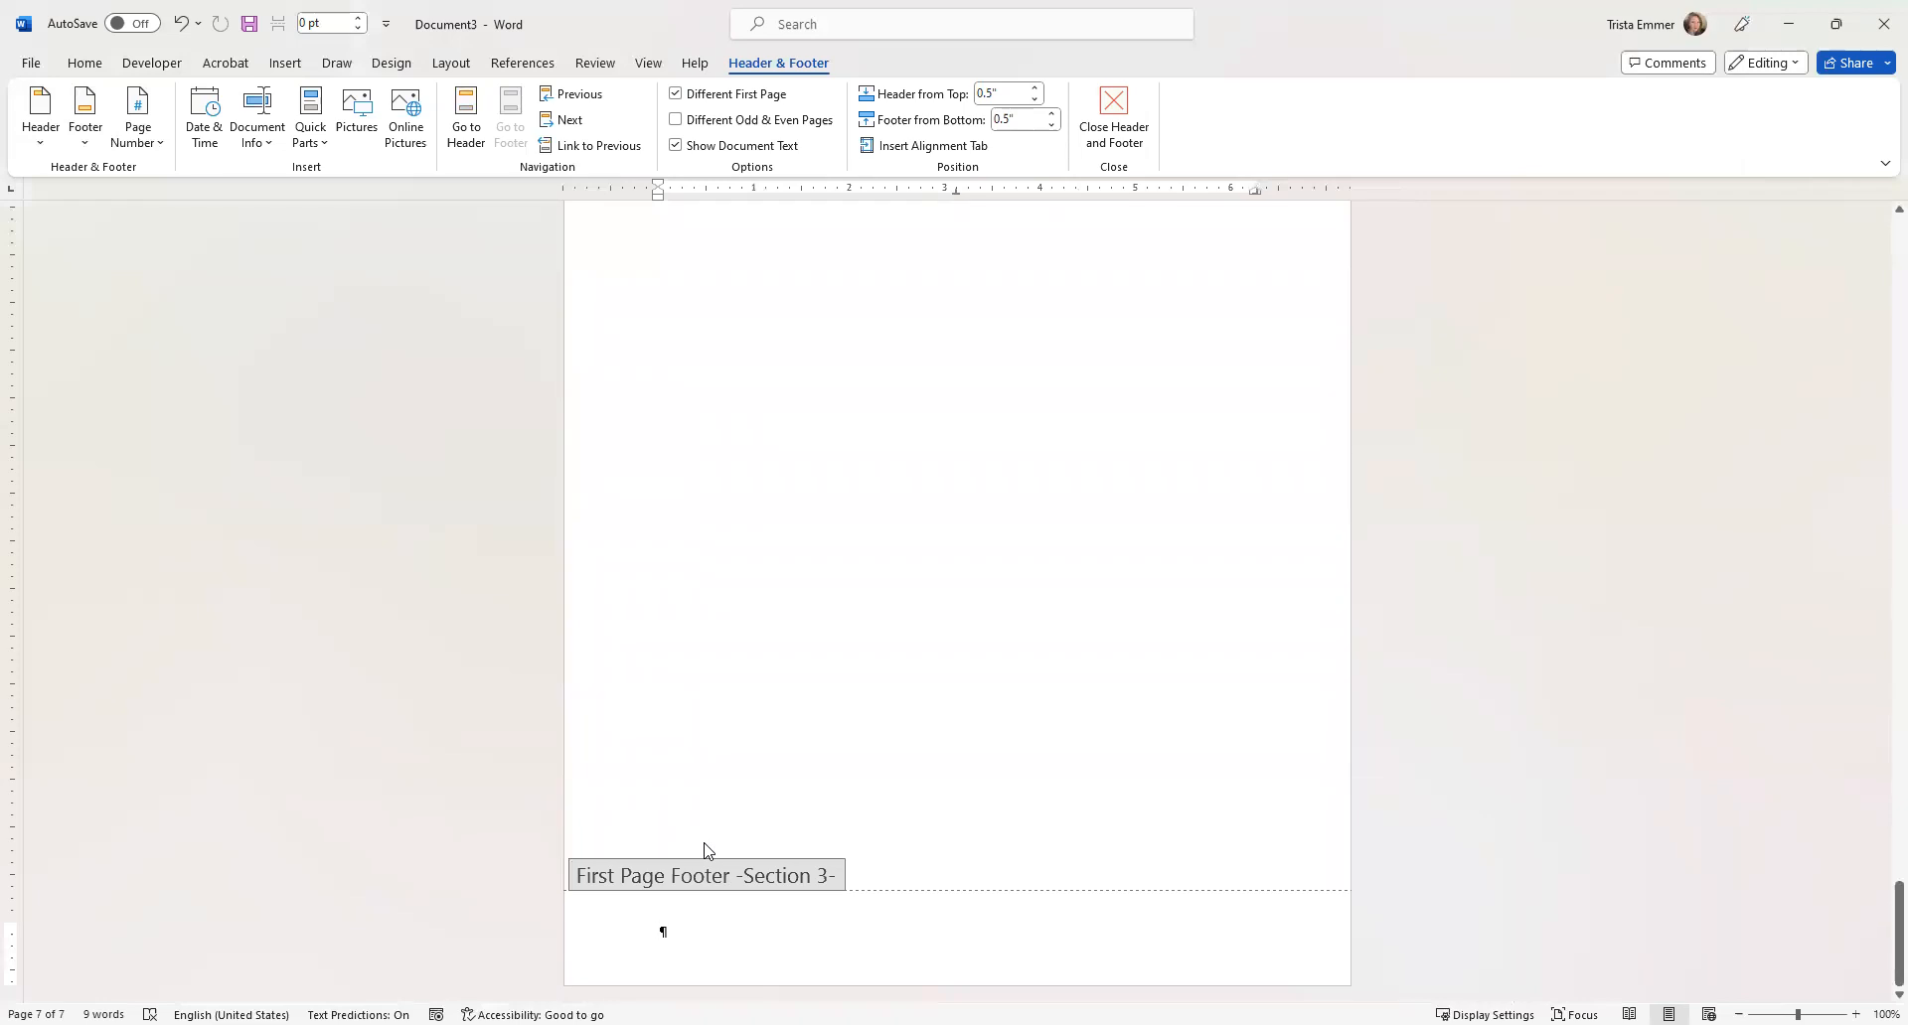
Leave header and footer editing and insert a page break after the chapter continuation text on page 7.
double_click(805, 443)
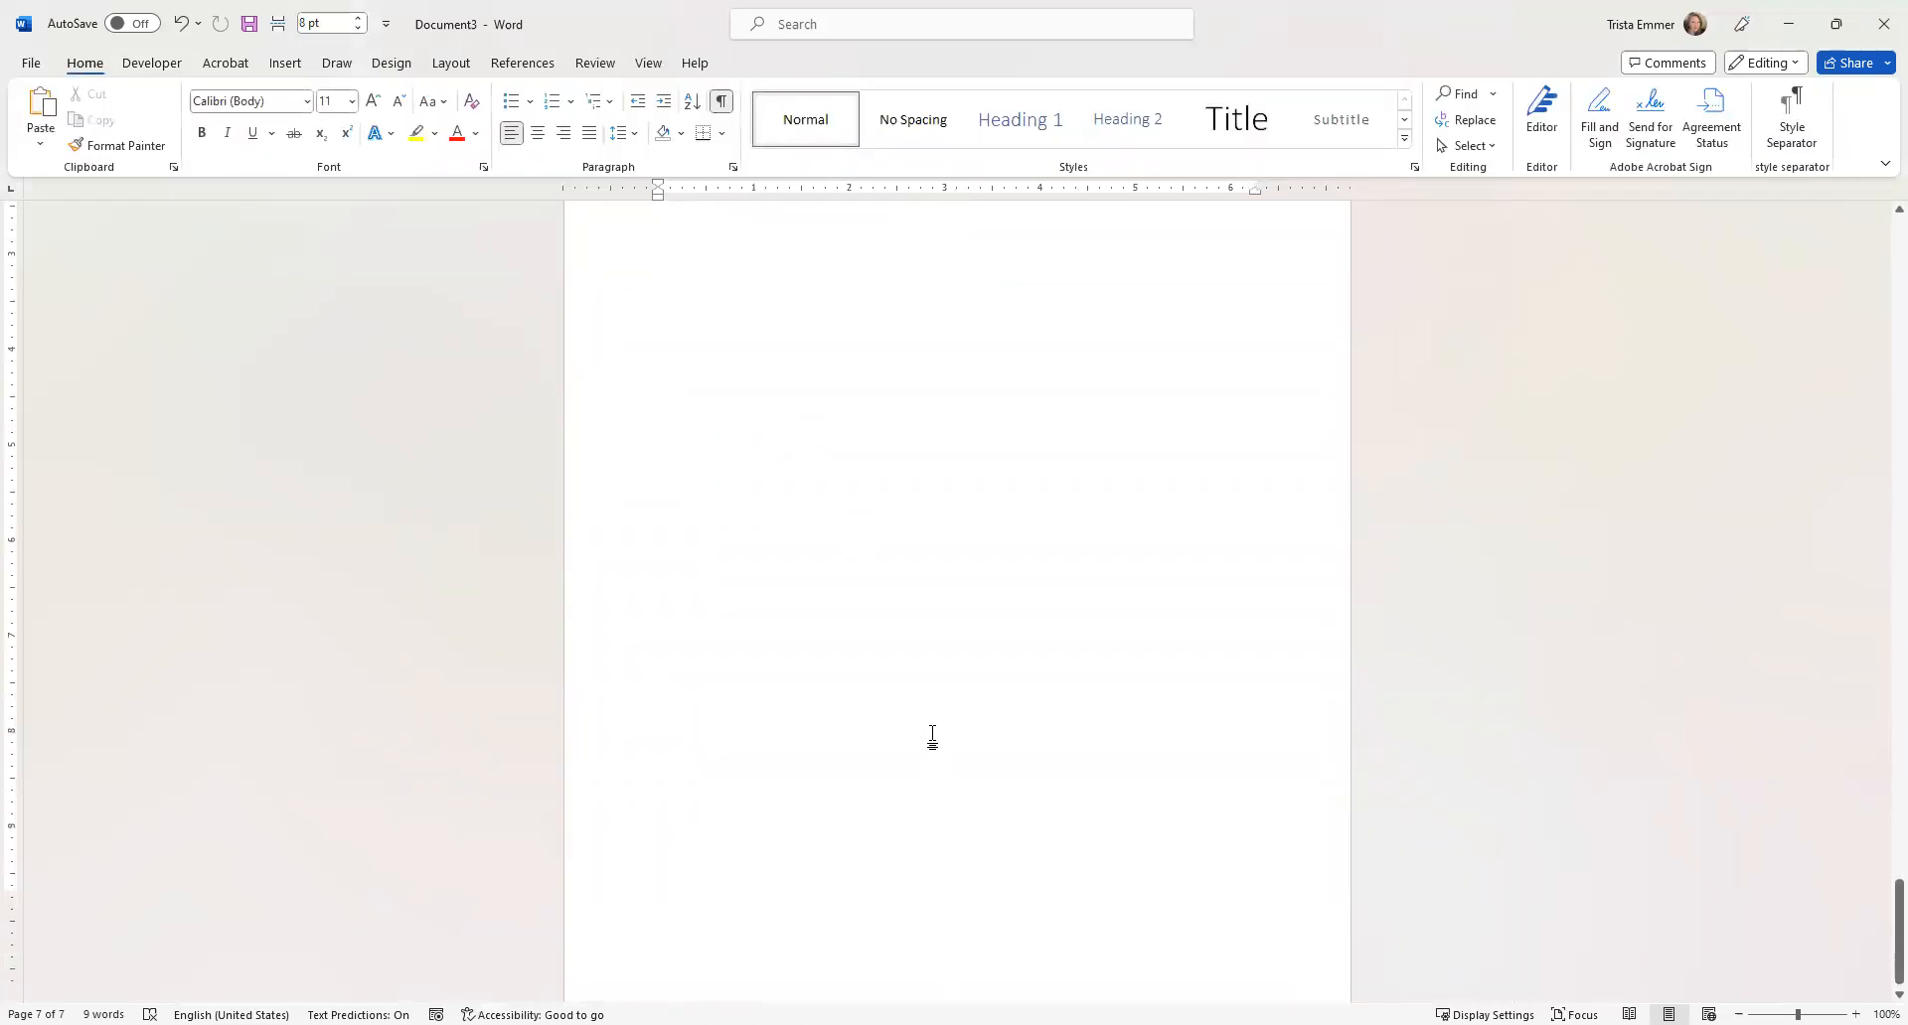
scroll(907, 647, up, 5)
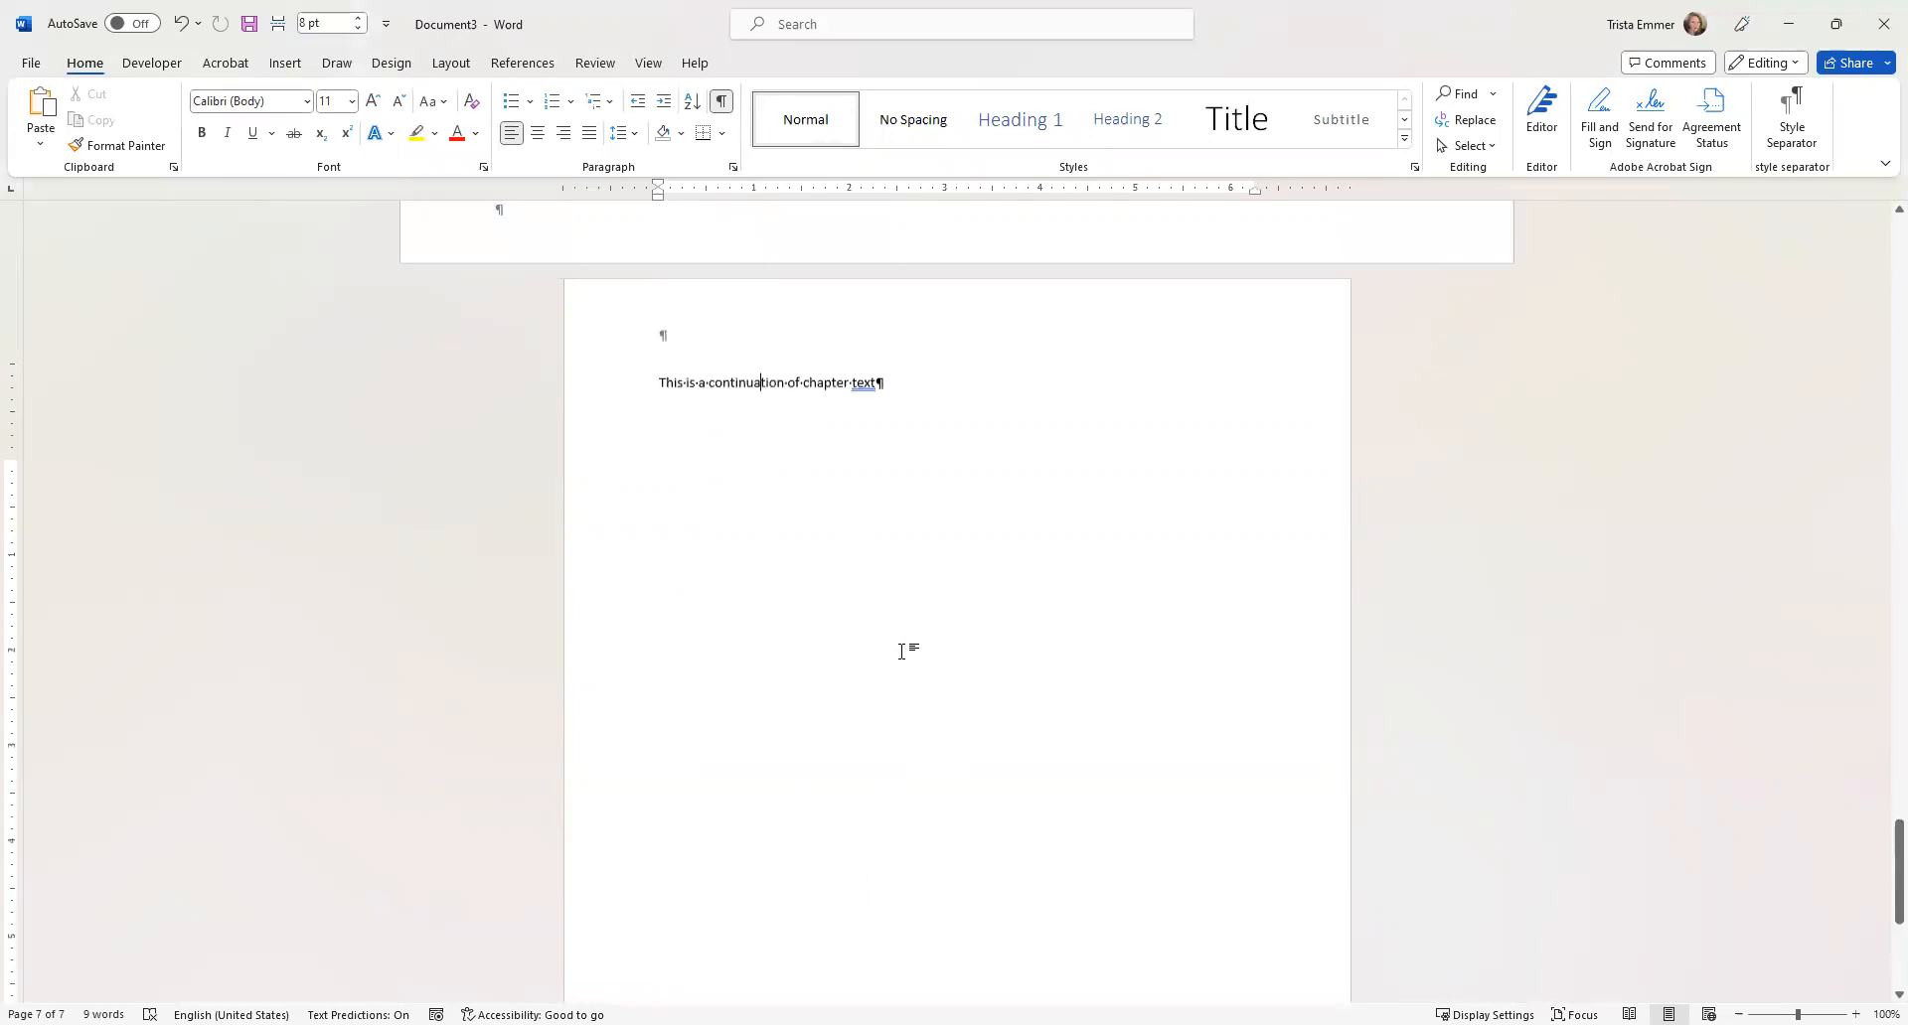
key(Return)
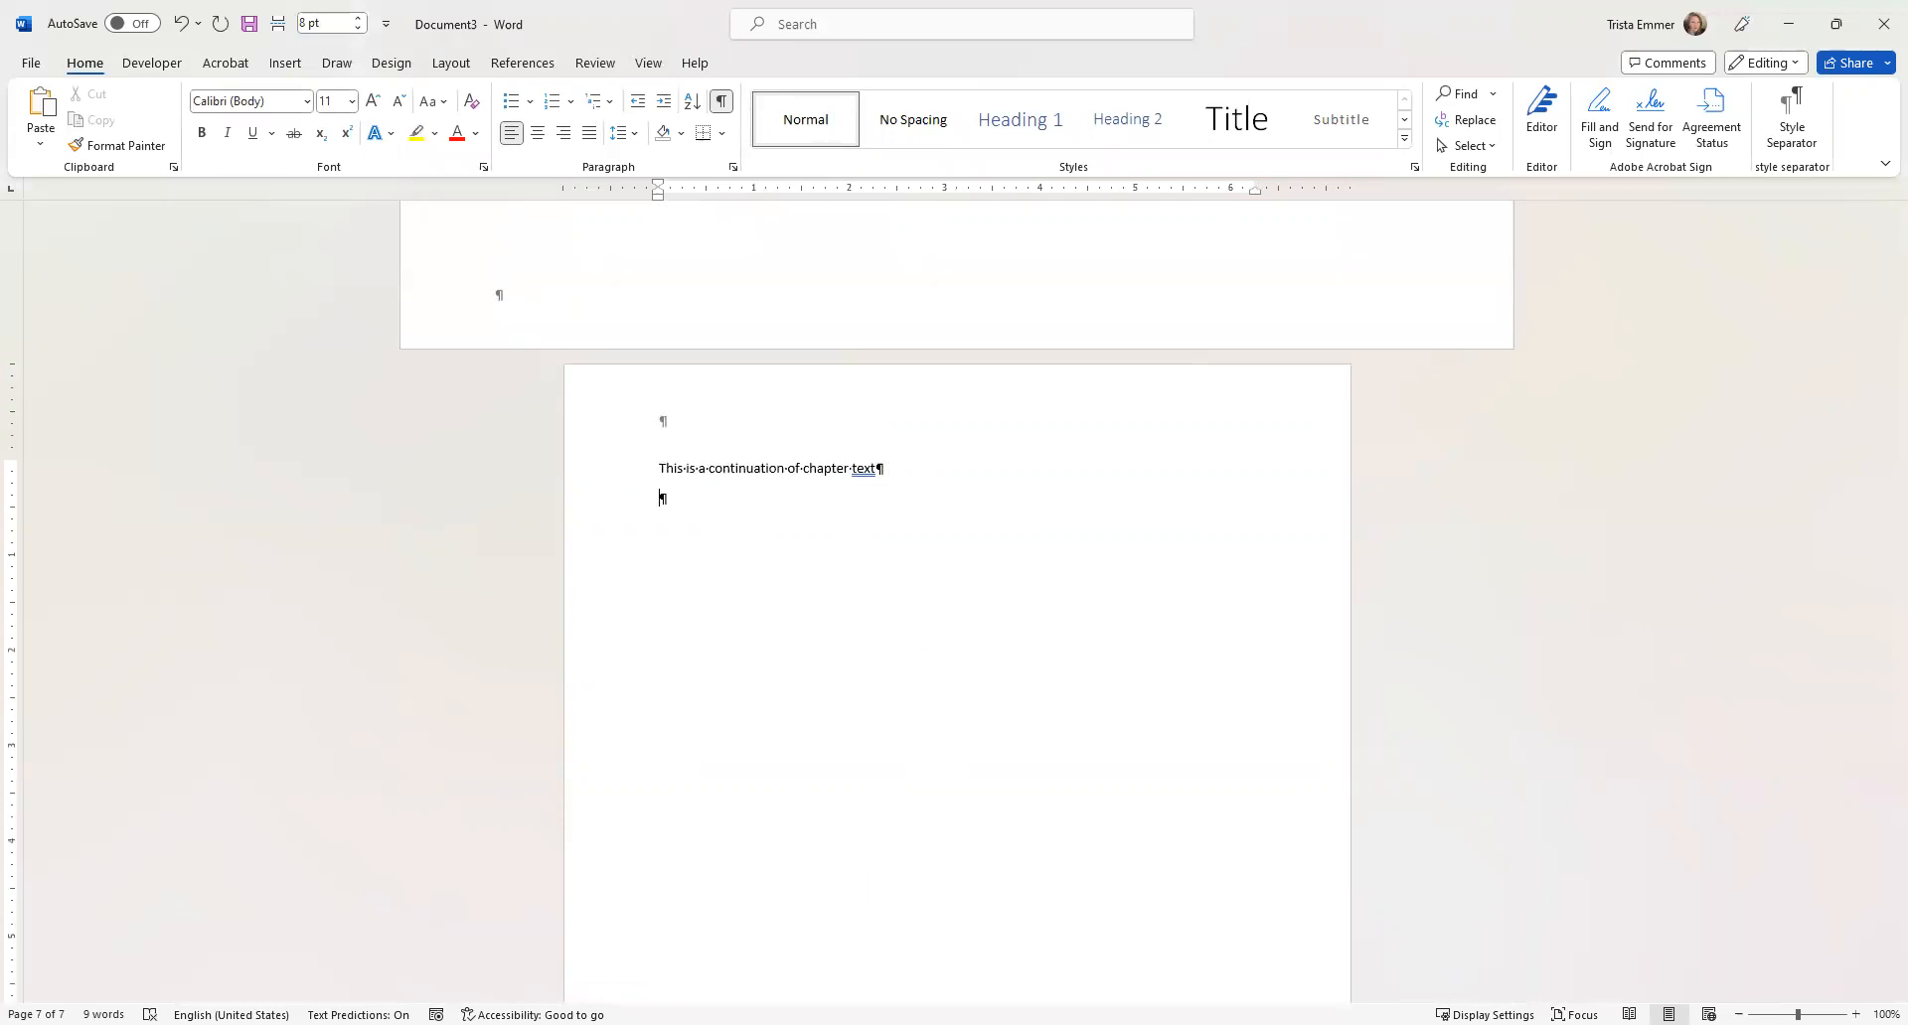
key(ctrl+Return)
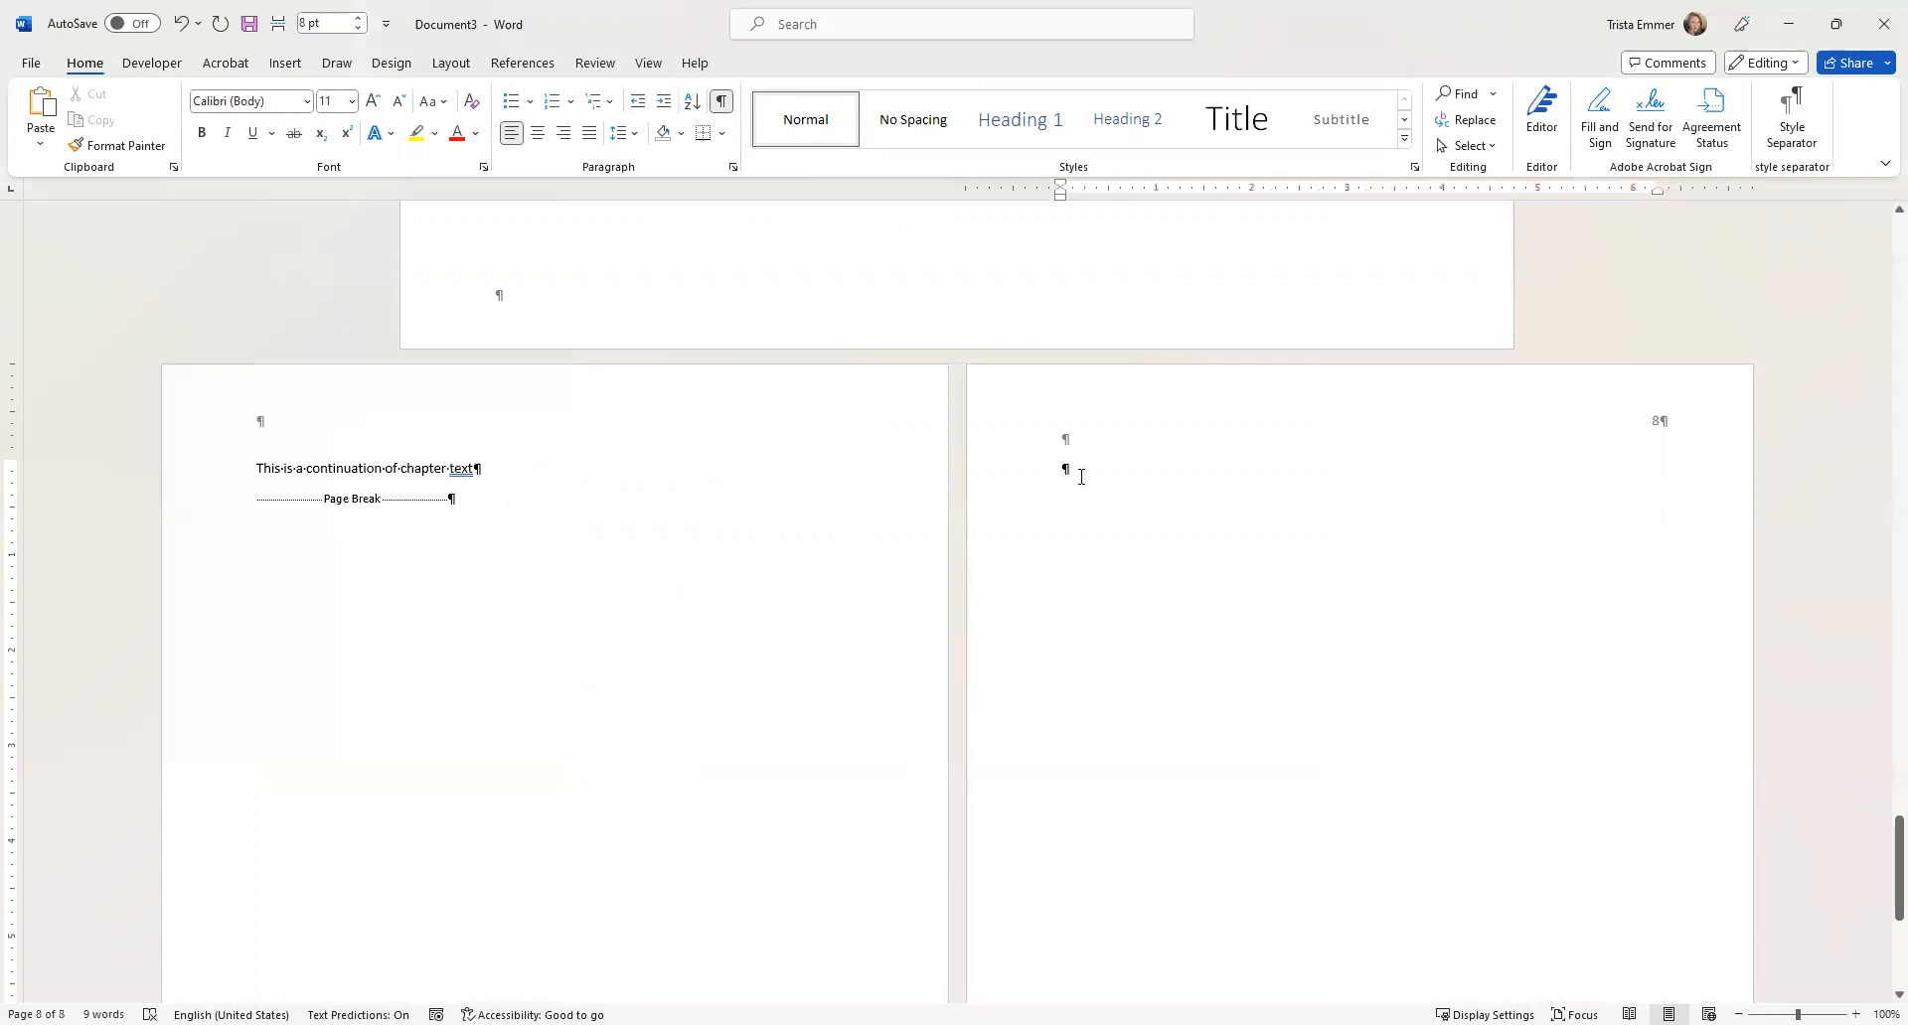
Add a blank paragraph on page 8 and insert a Next Page section break after it.
key(Return)
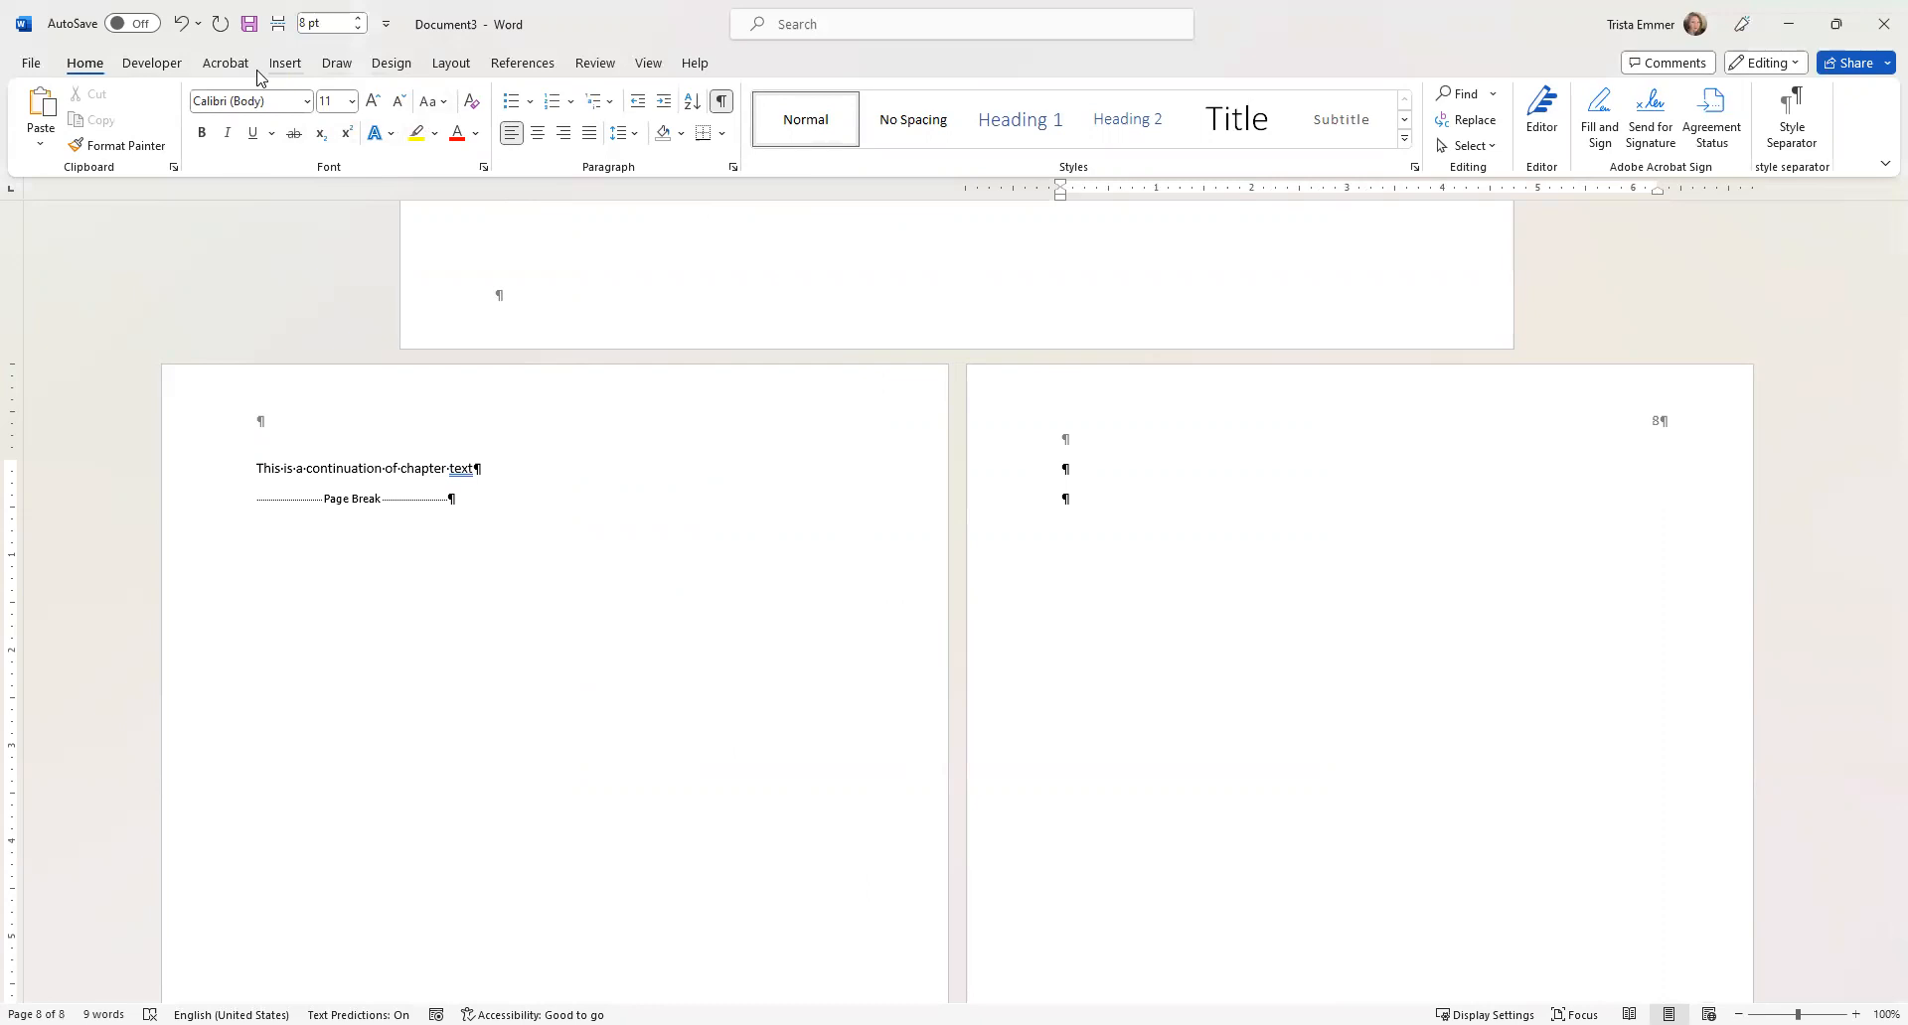
click(452, 66)
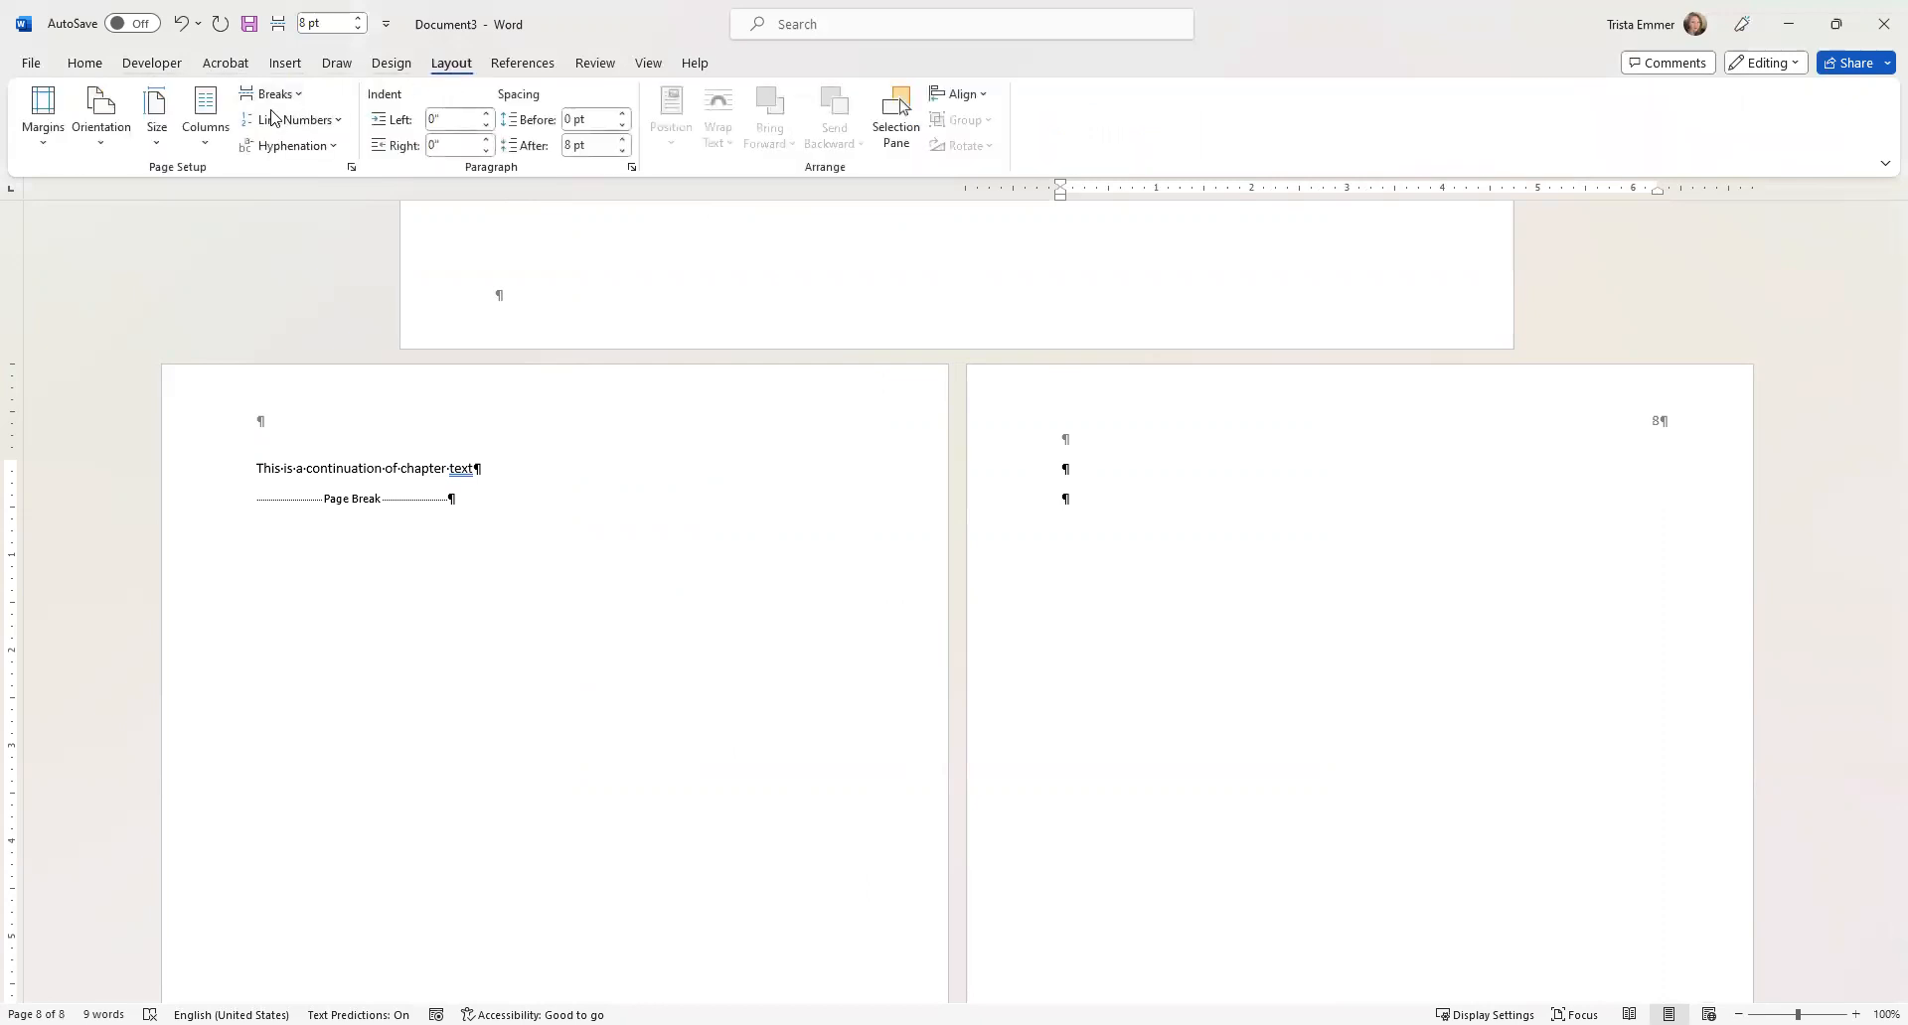
click(296, 94)
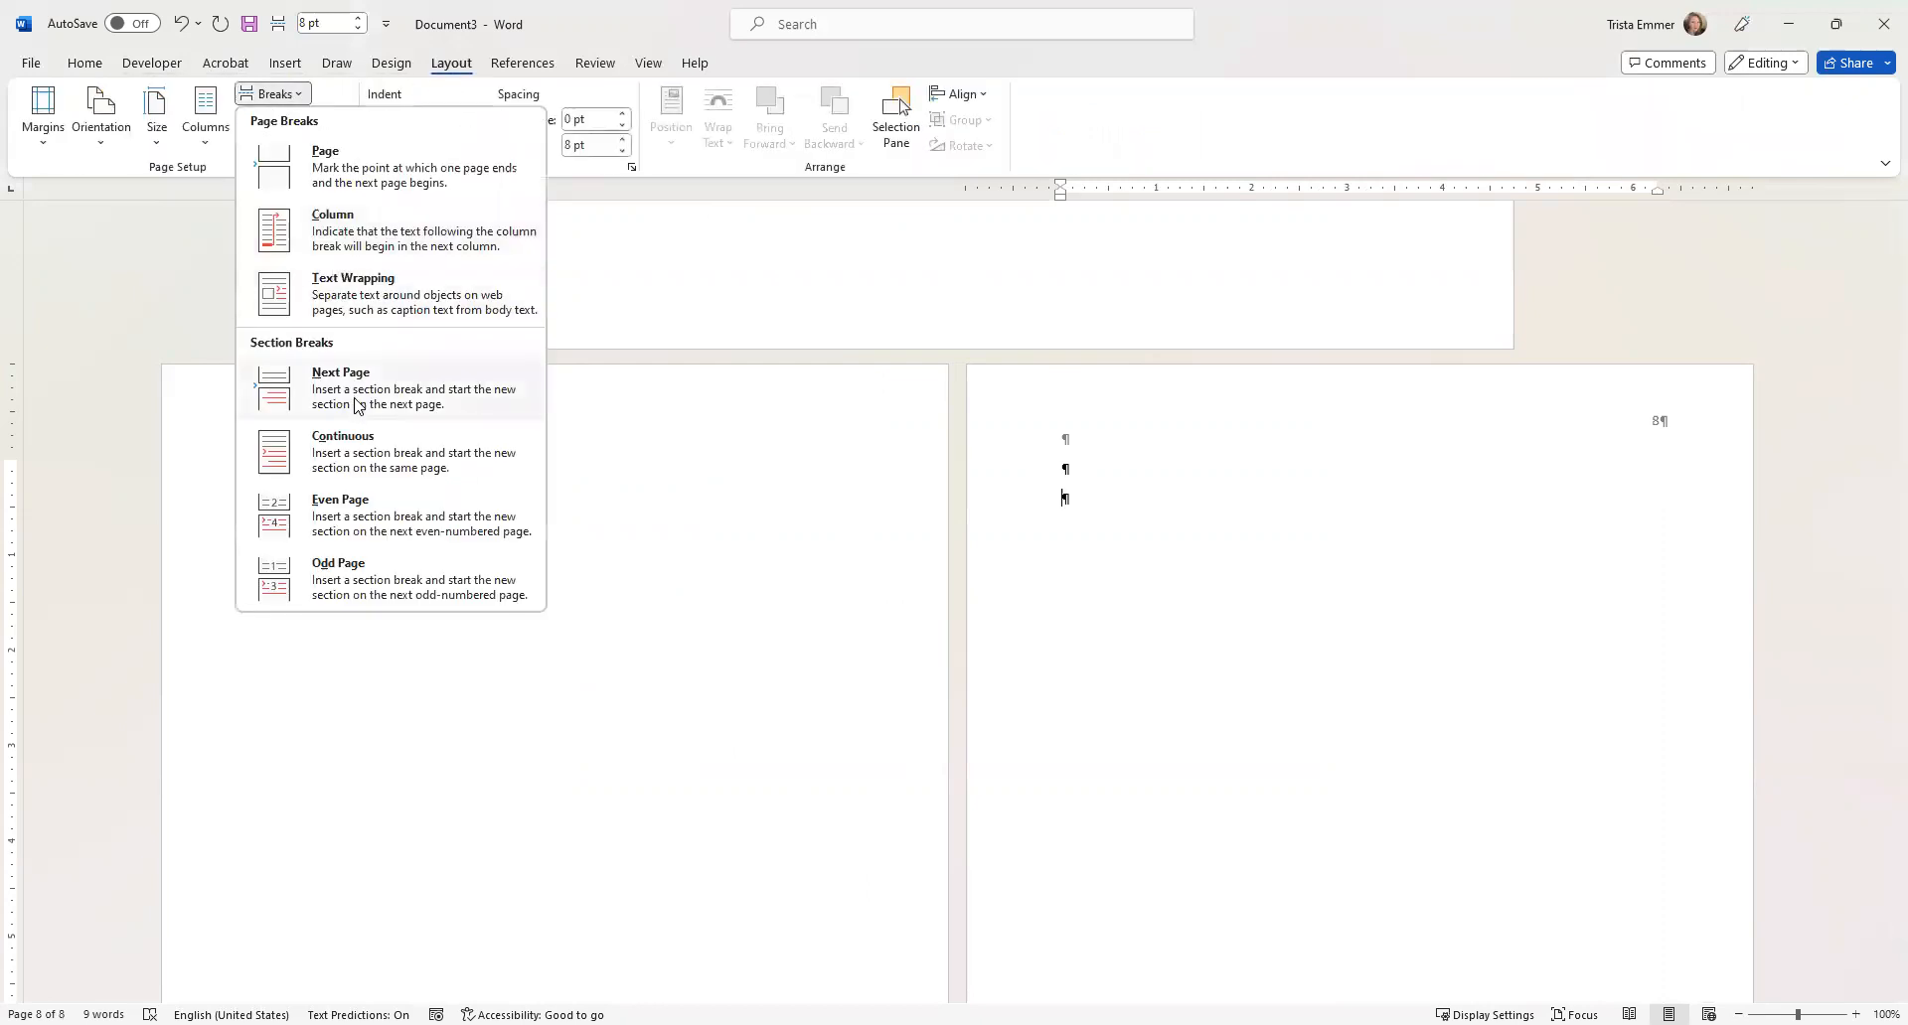
key(Return)
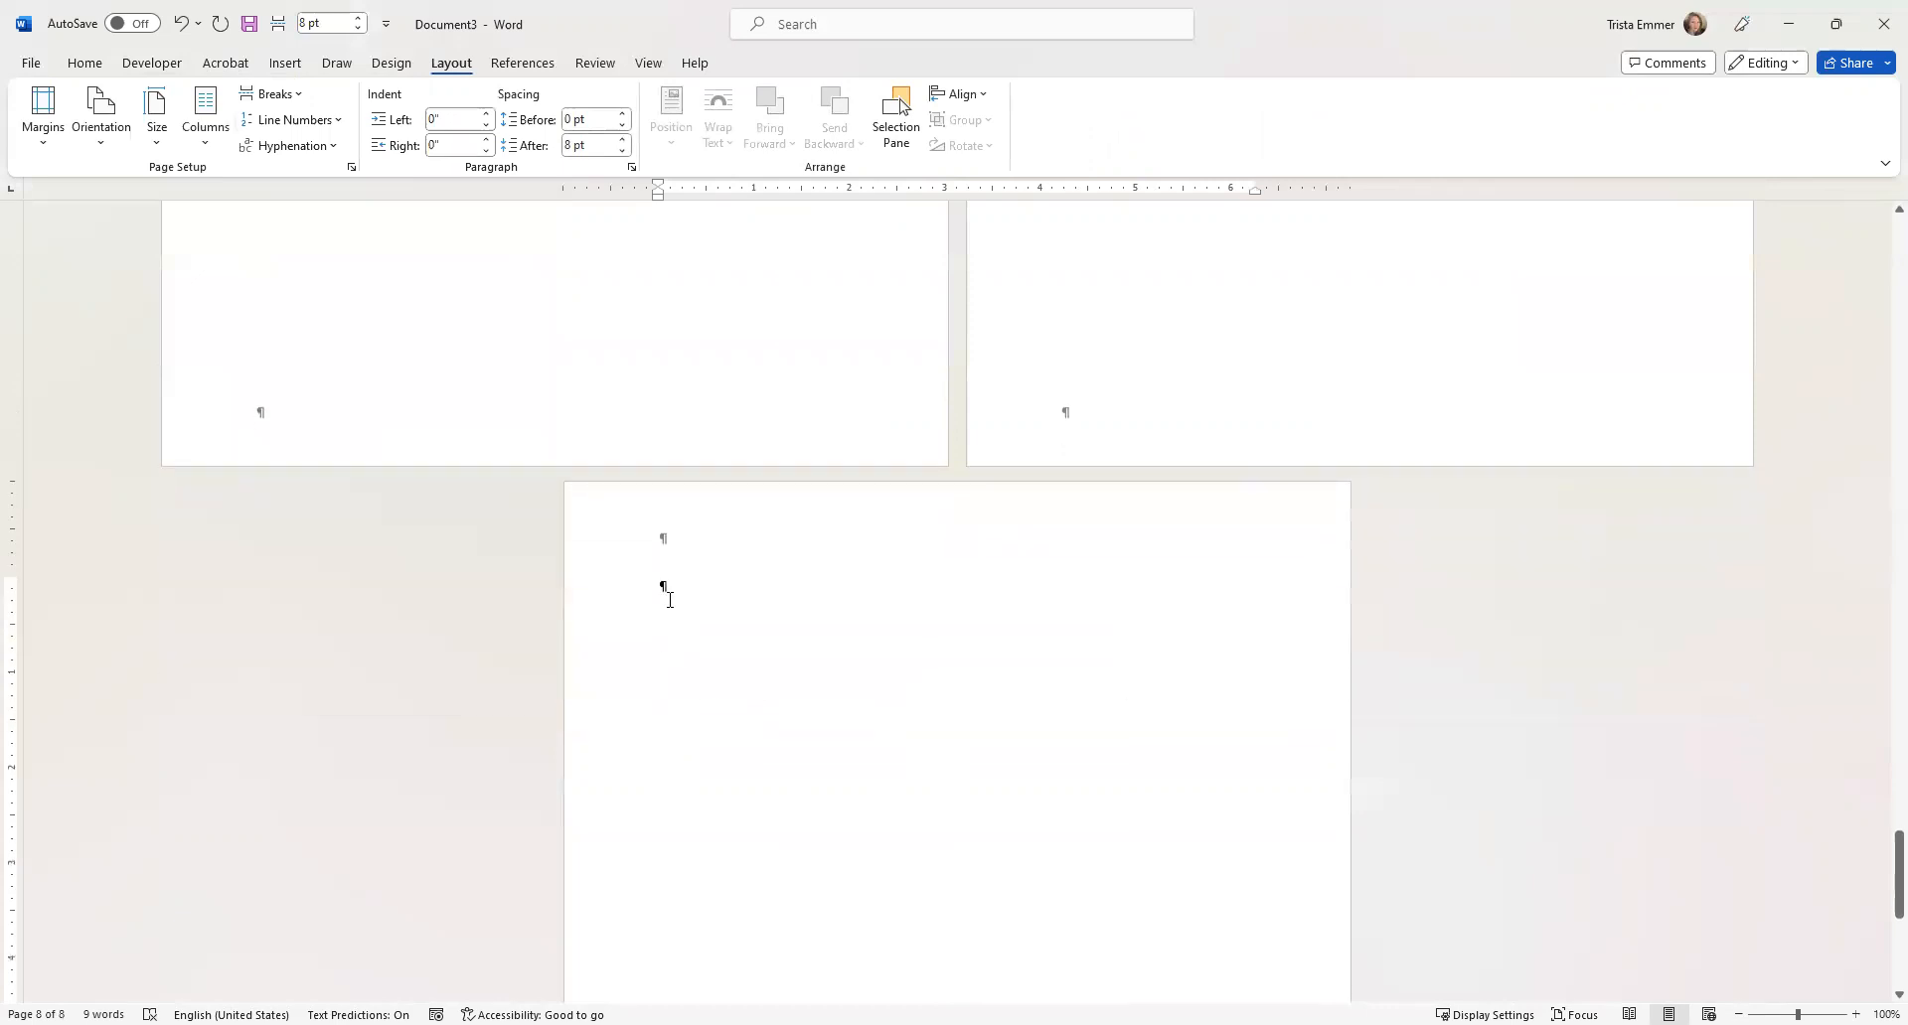
Enter the title CHAPTER 2 on page 9 and center it.
text(CHJAPTGER)
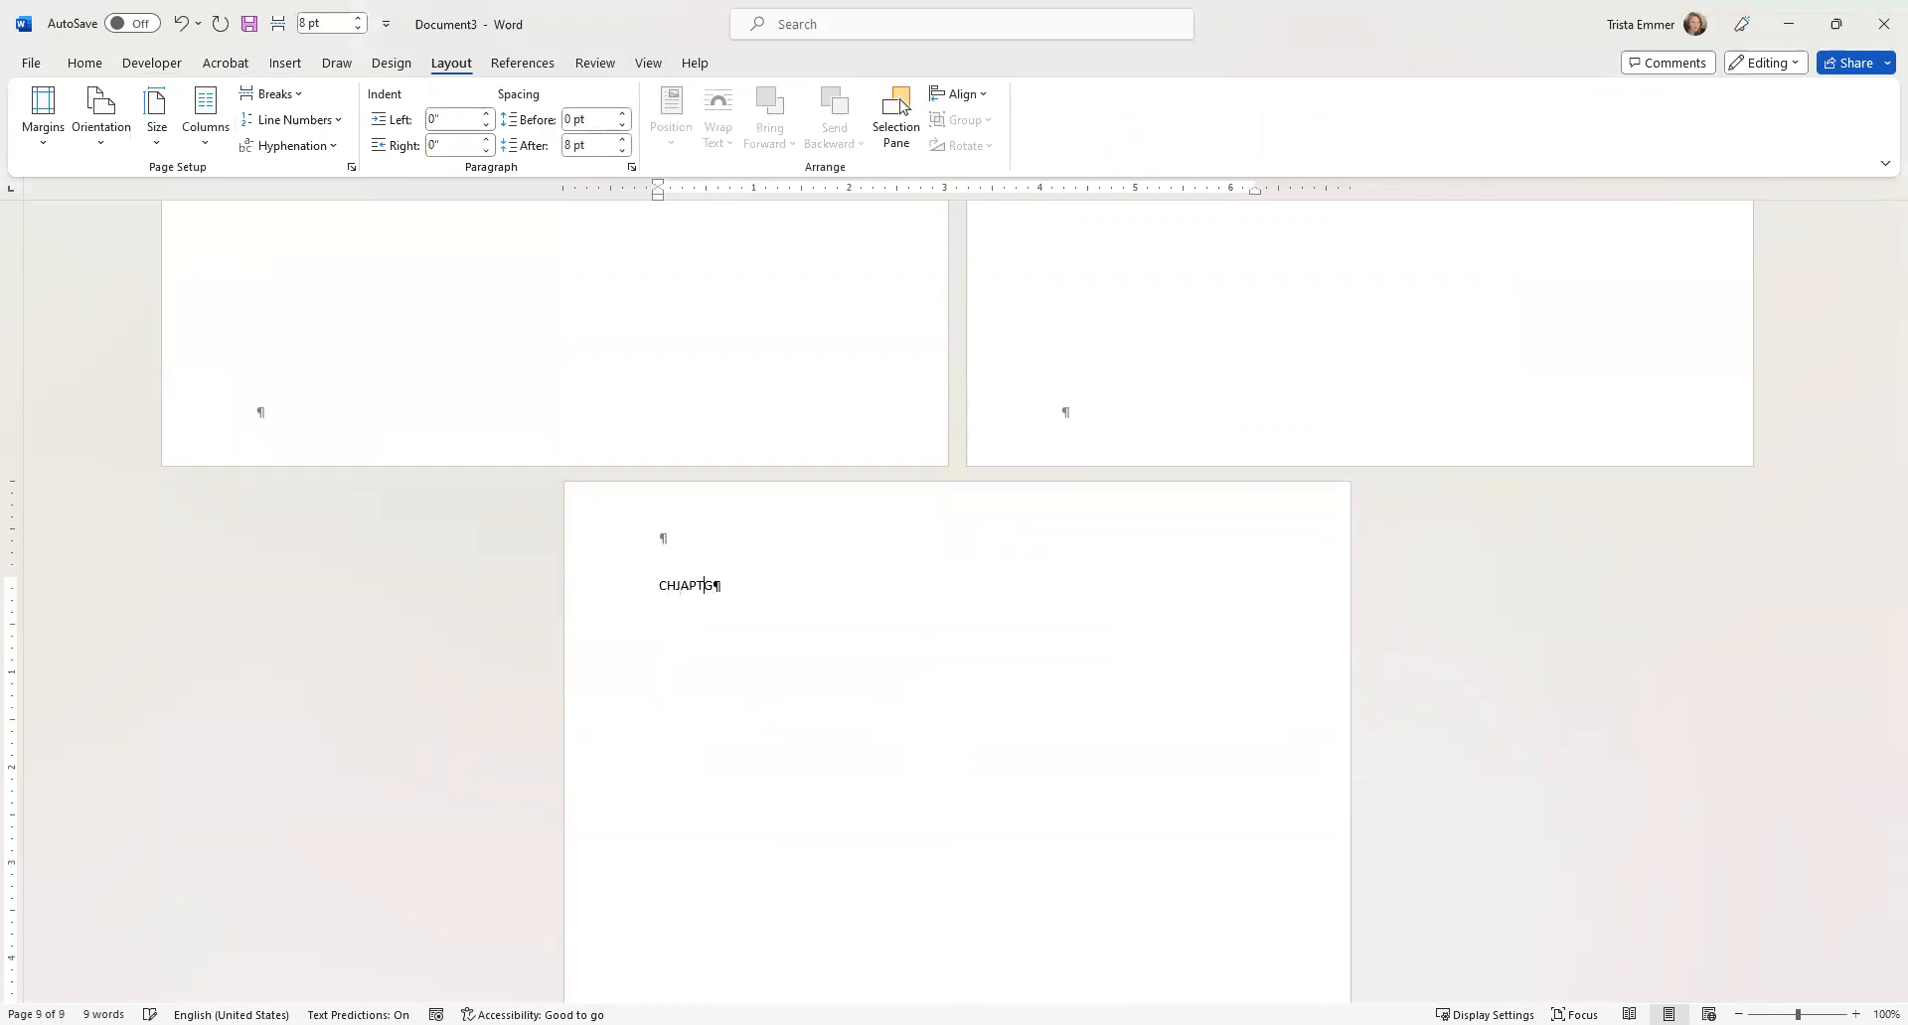
key(BackSpace)
key(BackSpace)
key(BackSpace)
key(BackSpace)
key(BackSpace)
text(APTER 2)
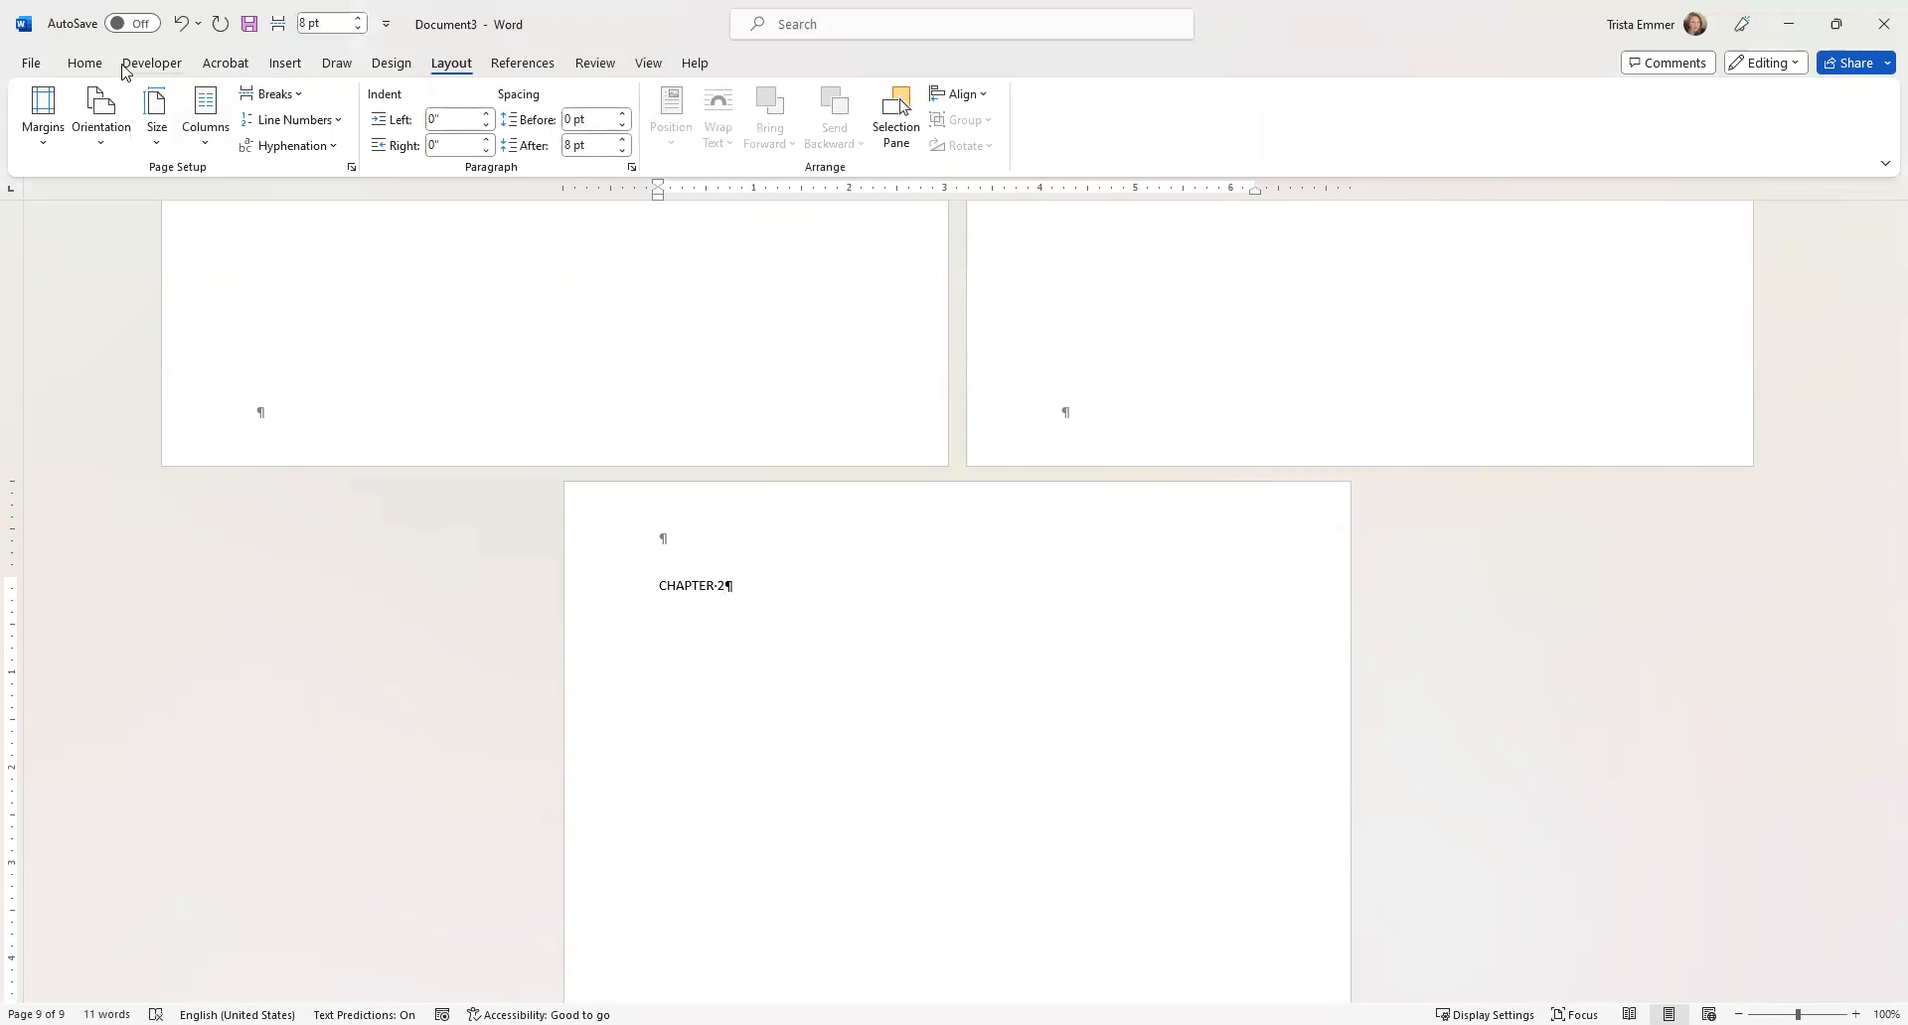
click(85, 63)
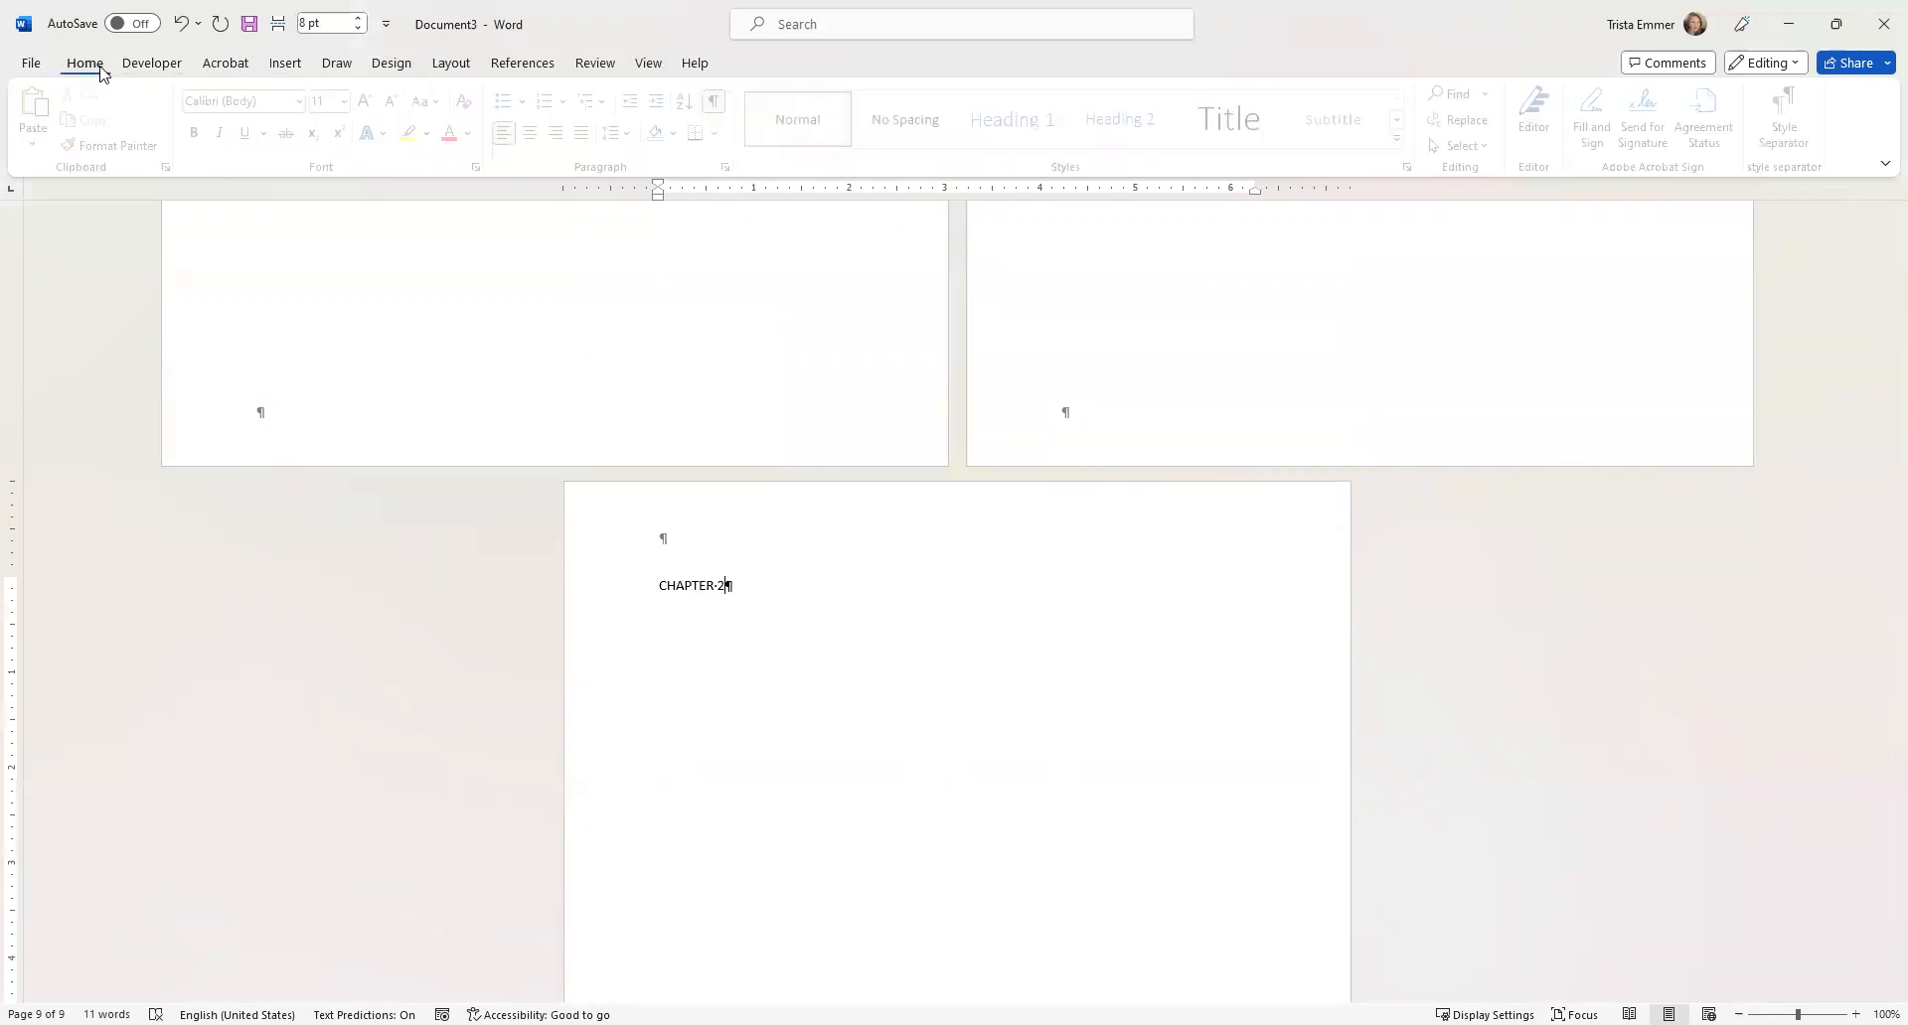
click(536, 132)
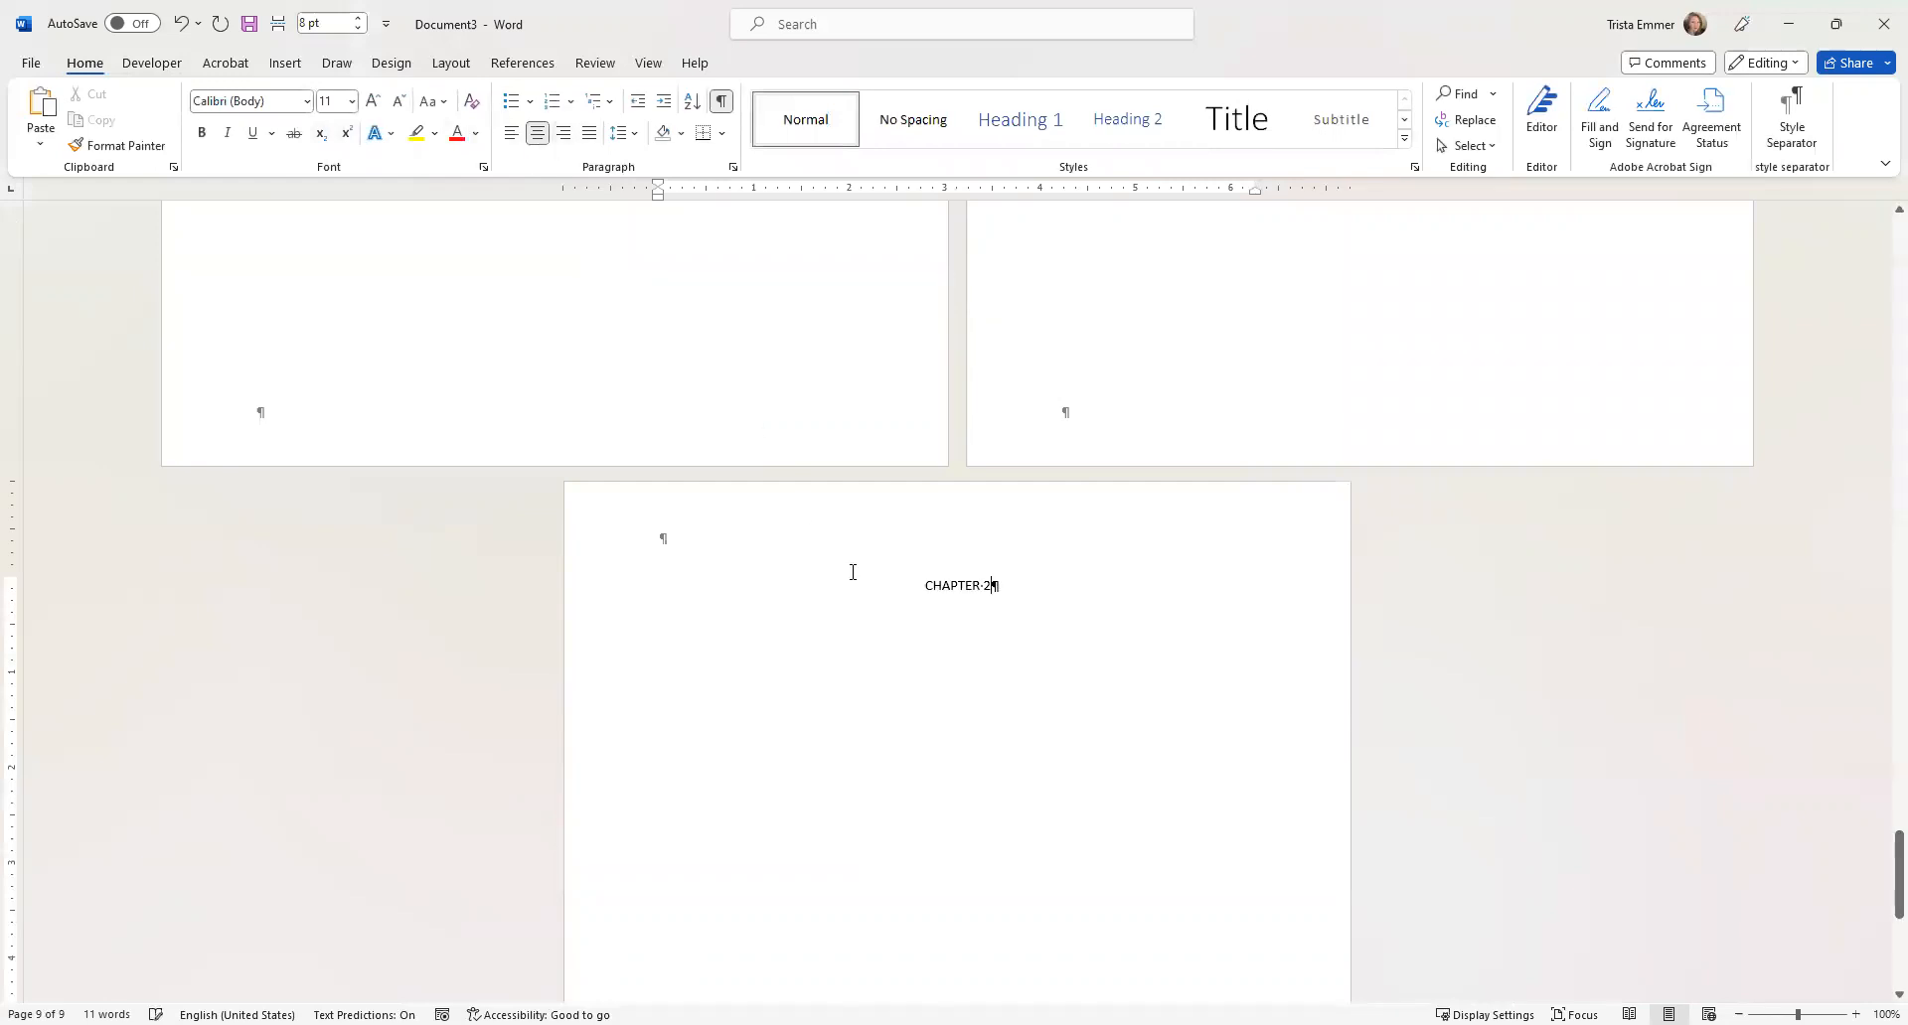
Unlink section 4's first-page header and first-page footer on page 9 from the previous section.
double_click(670, 554)
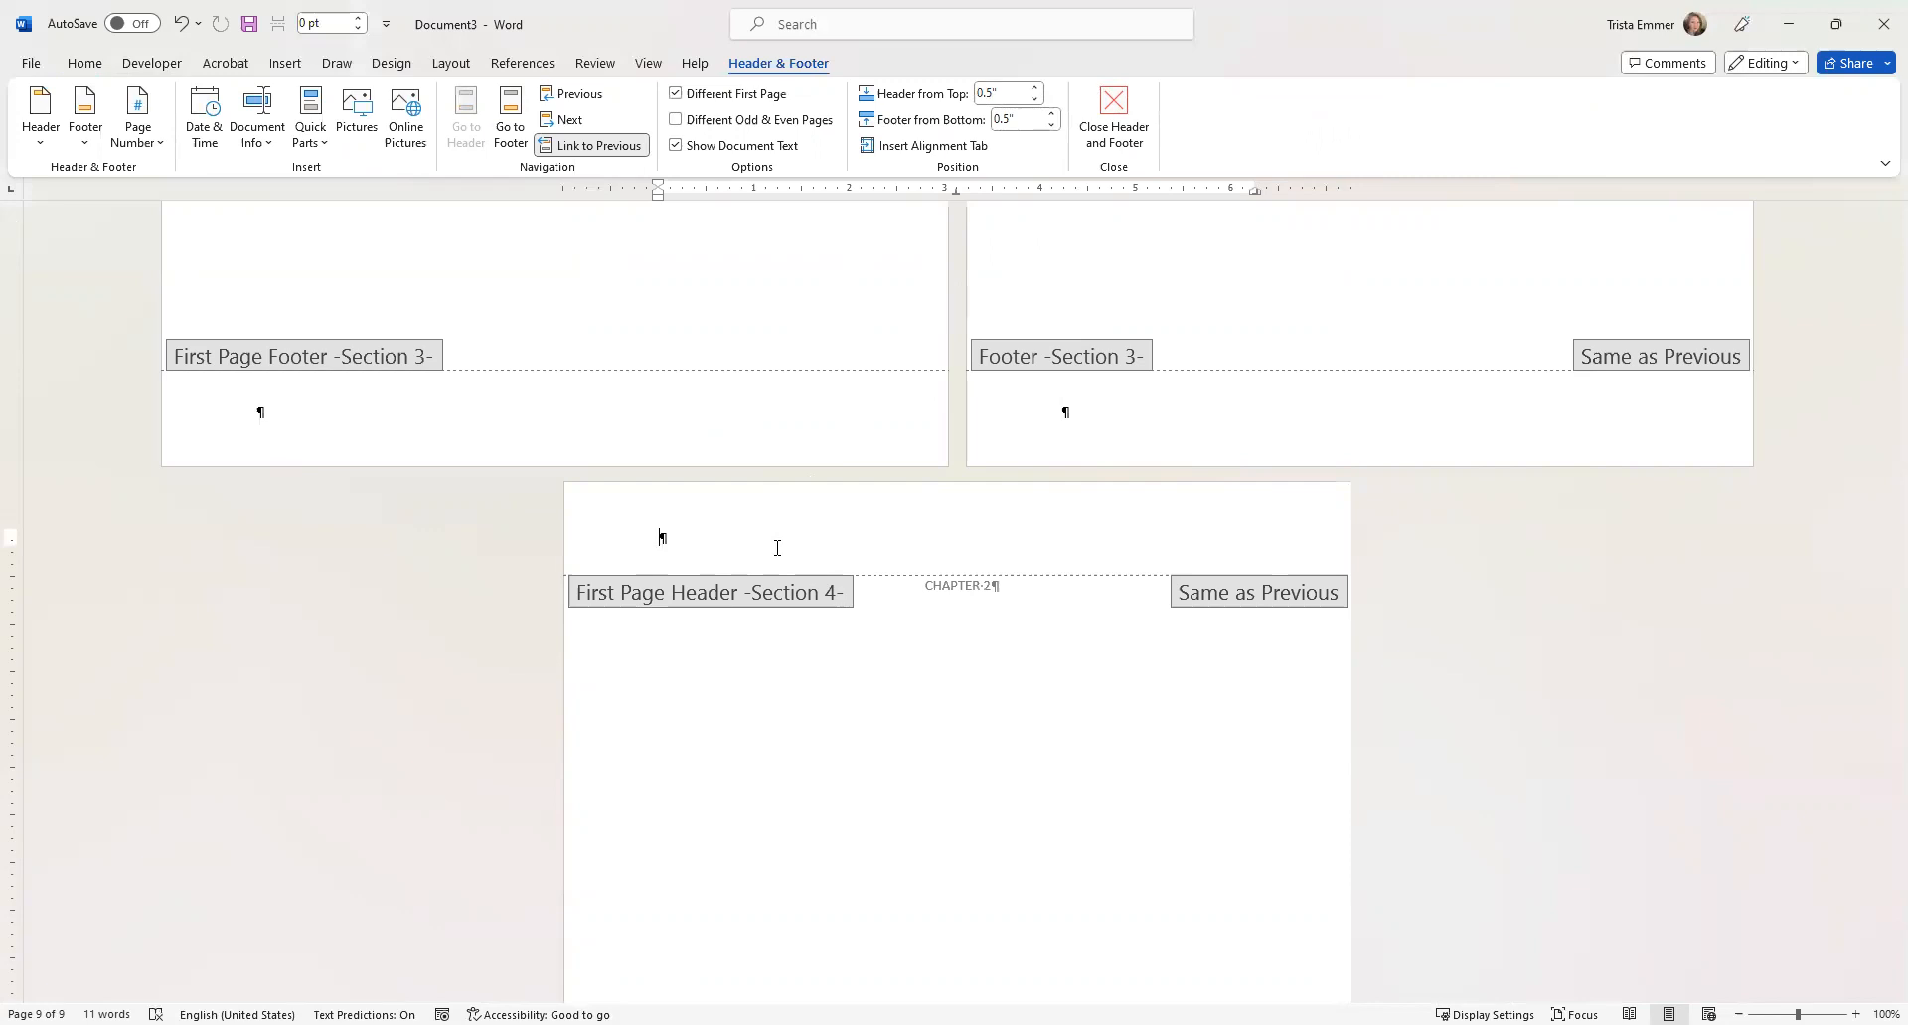
click(591, 145)
scroll(868, 566, down, 4)
scroll(907, 610, down, 2)
click(758, 930)
click(591, 145)
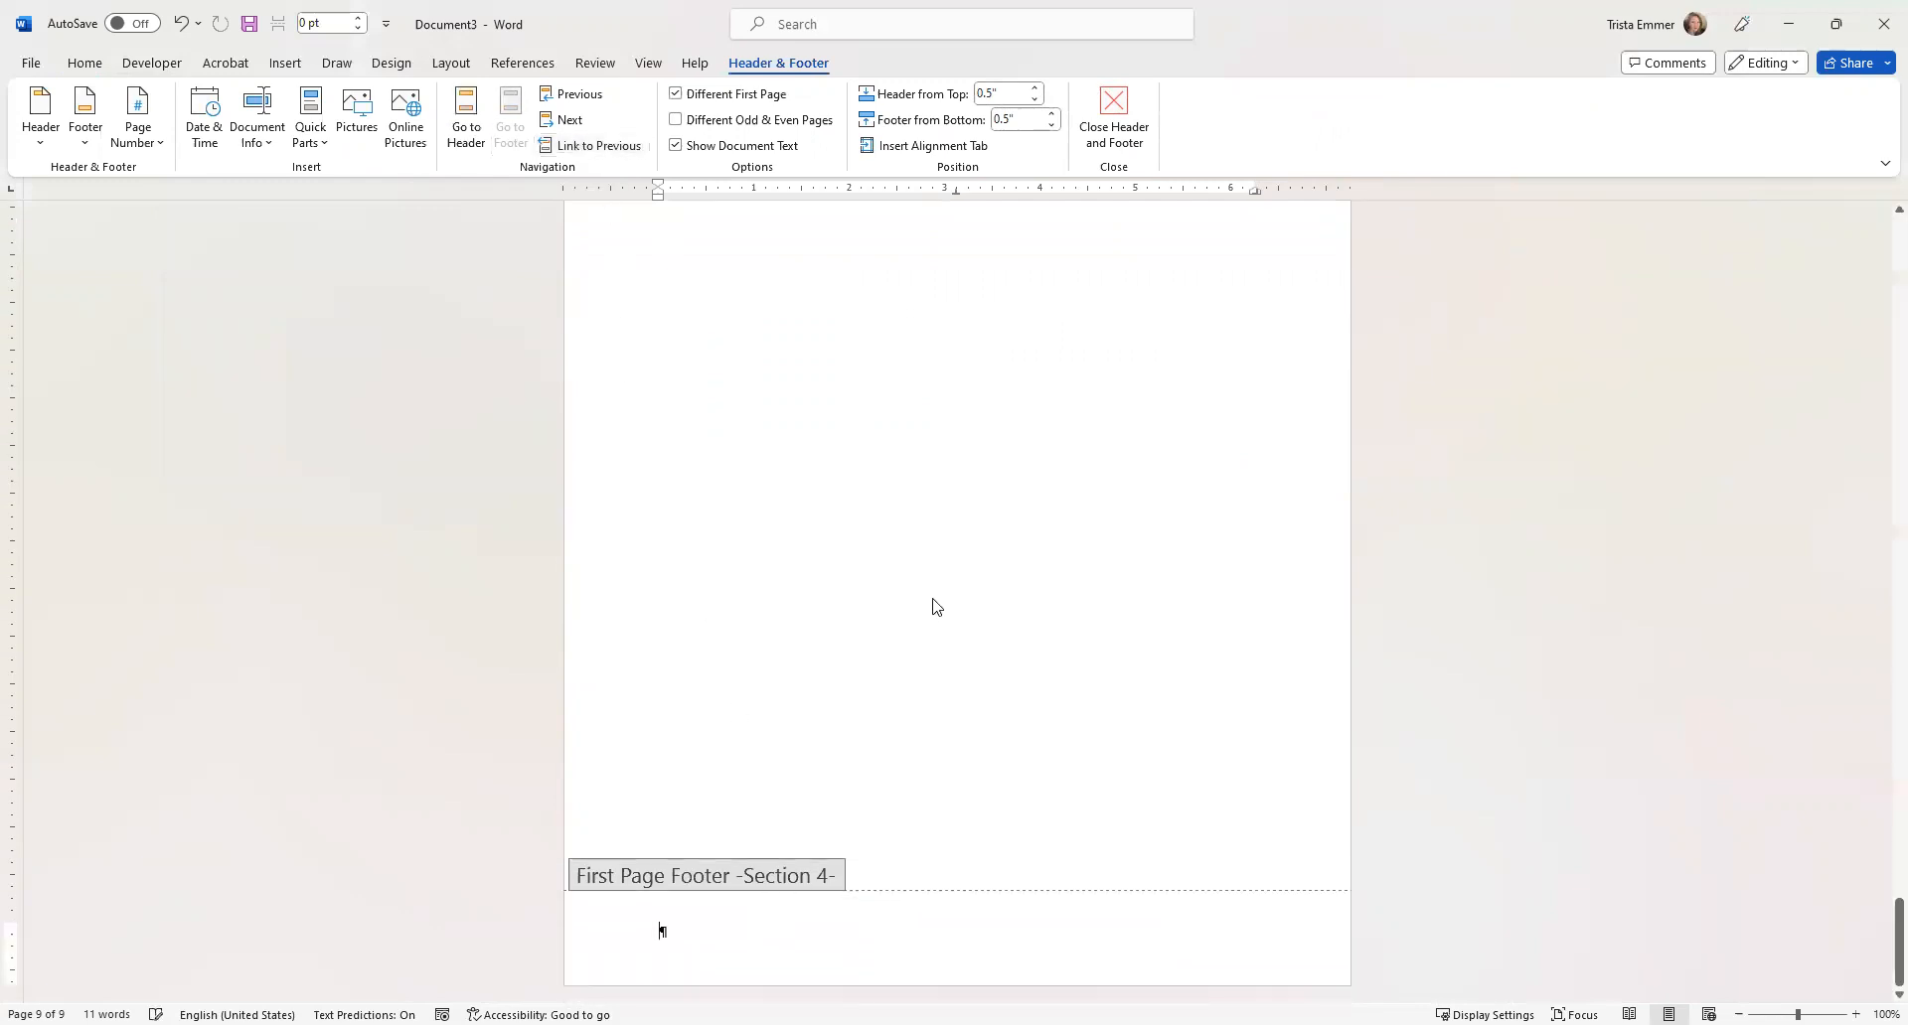
Unlink section 3's regular header and footer on page 8 from the previous section.
scroll(933, 604, up, 4)
scroll(938, 491, up, 3)
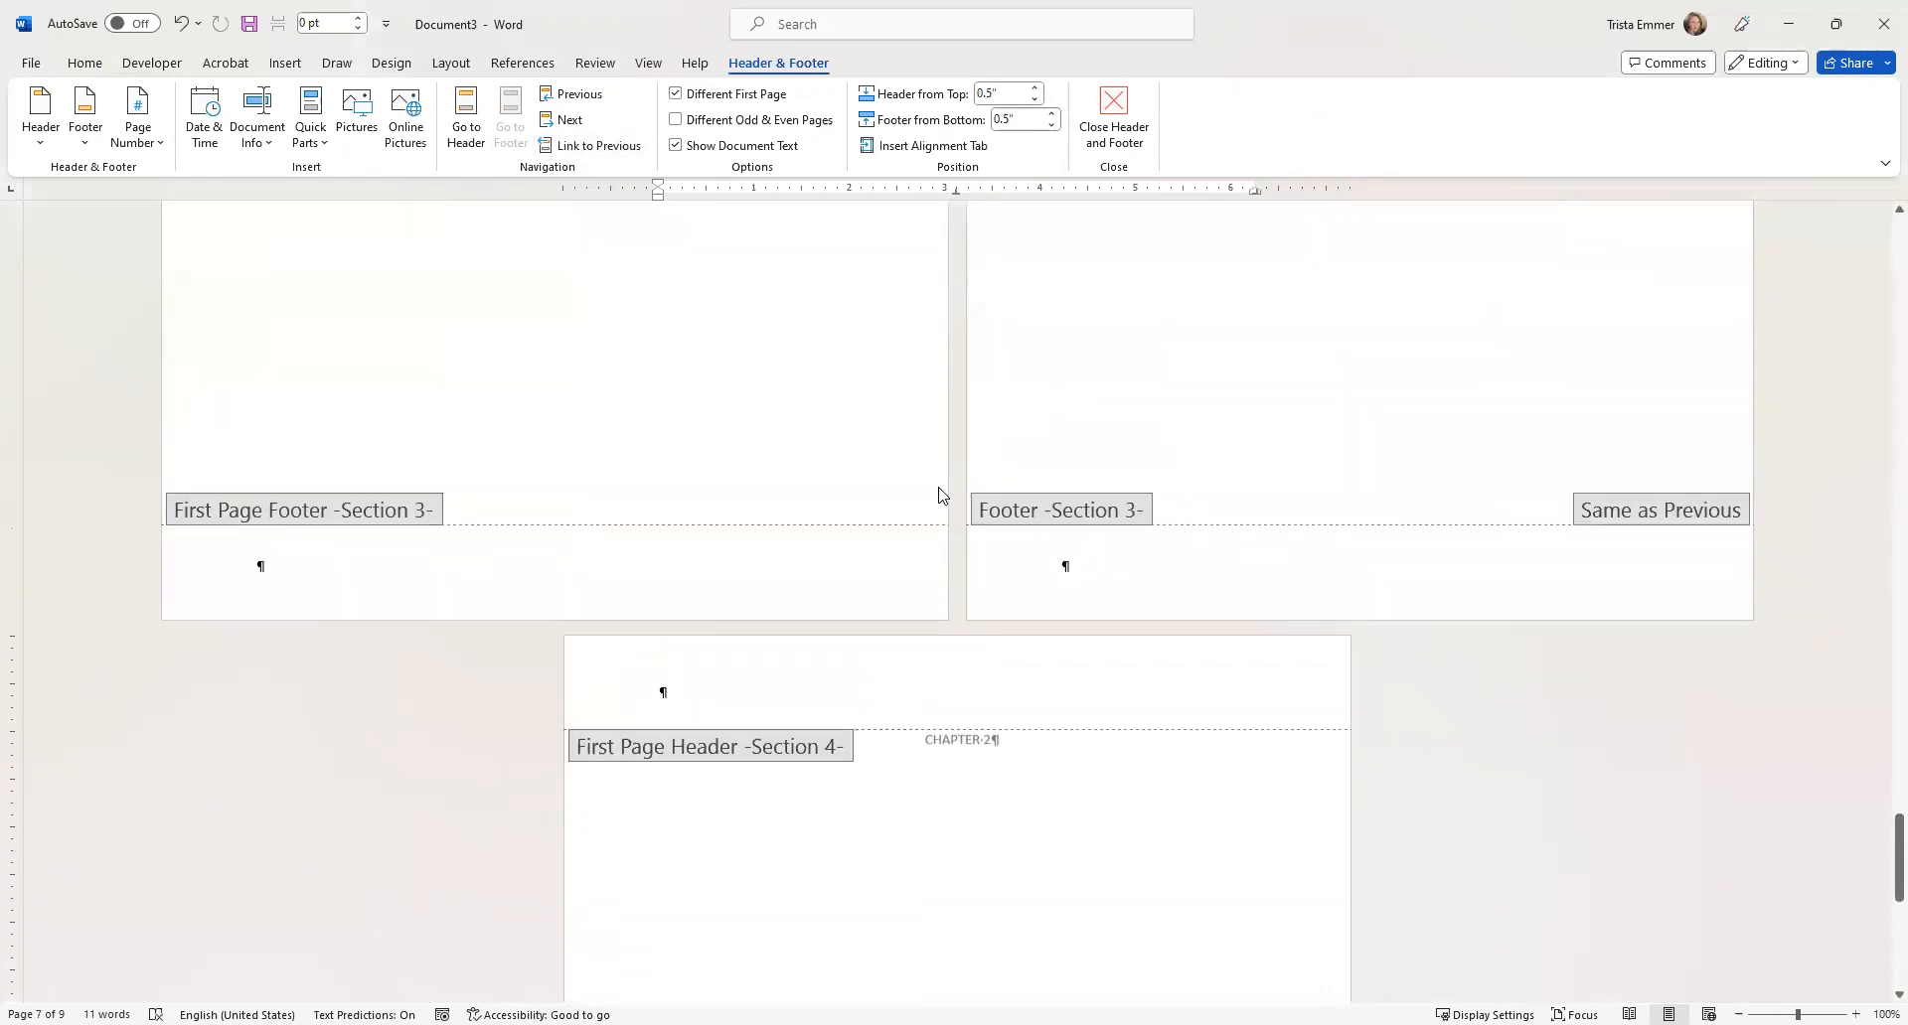
scroll(1044, 545, up, 1)
scroll(1043, 544, up, 12)
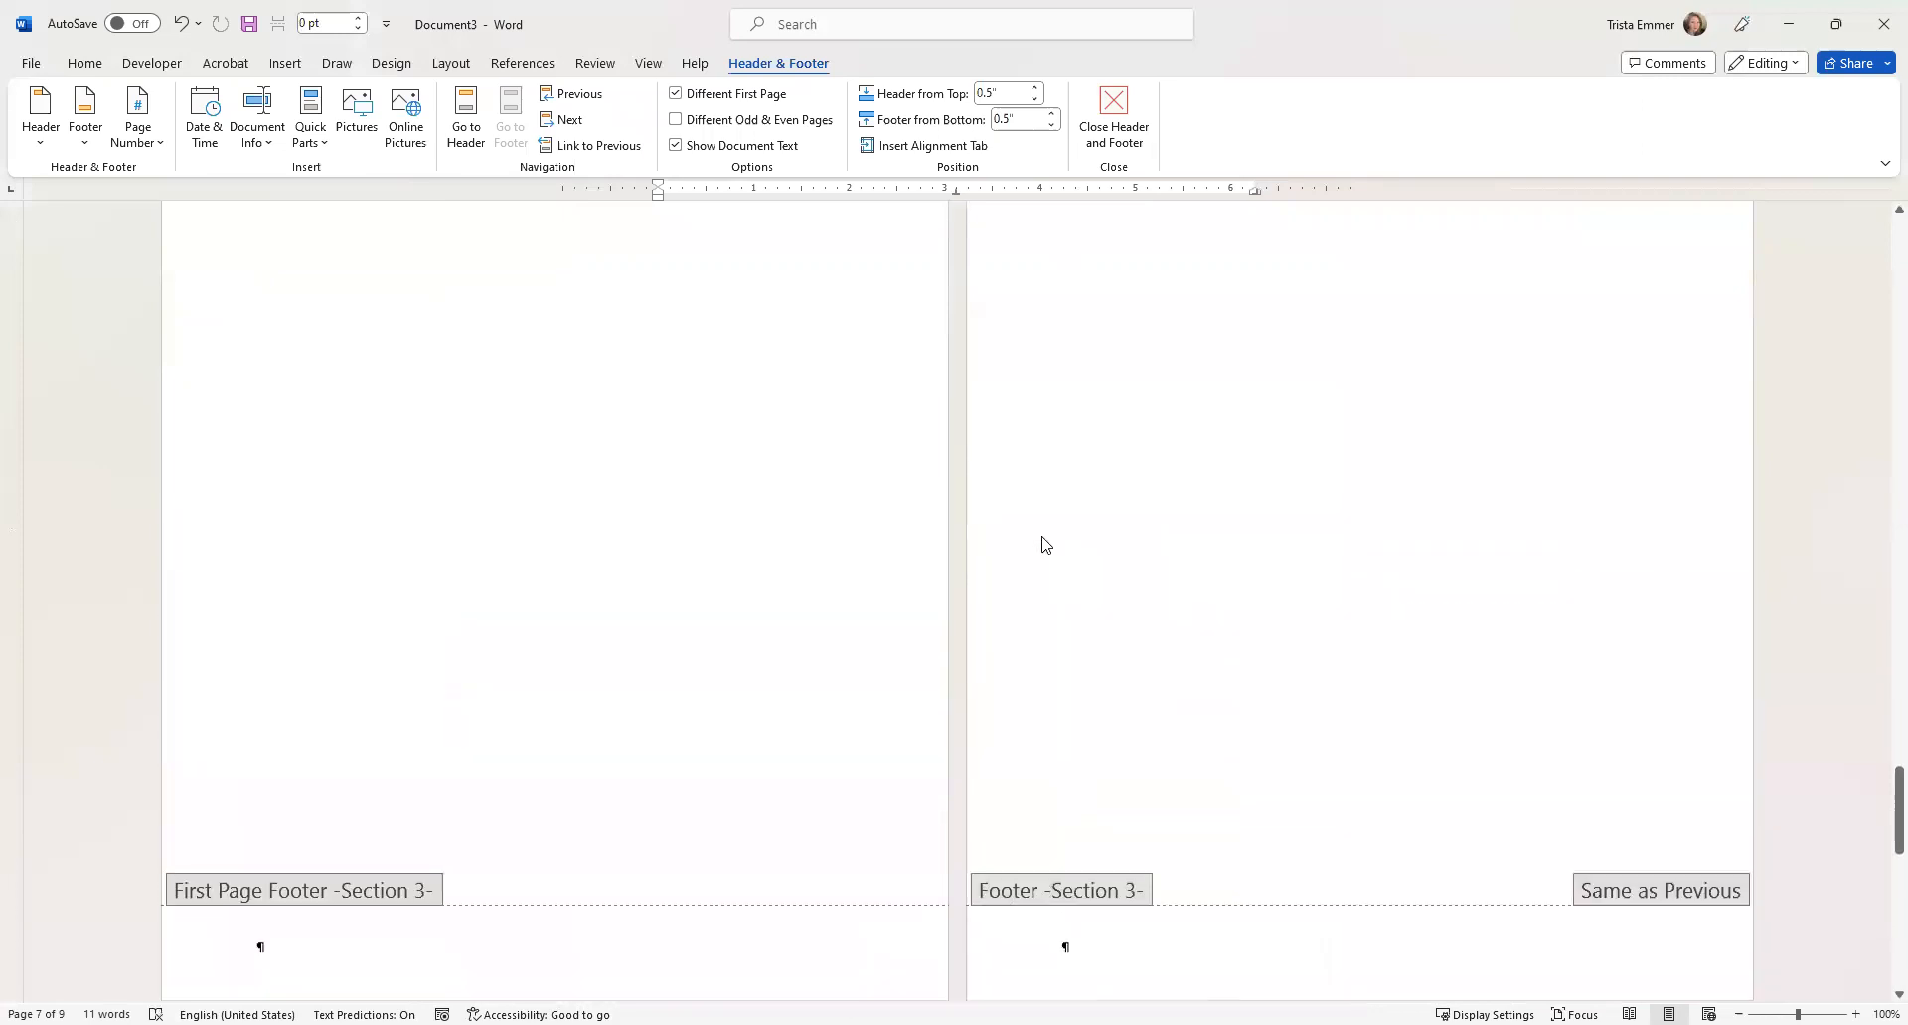
scroll(1043, 544, up, 3)
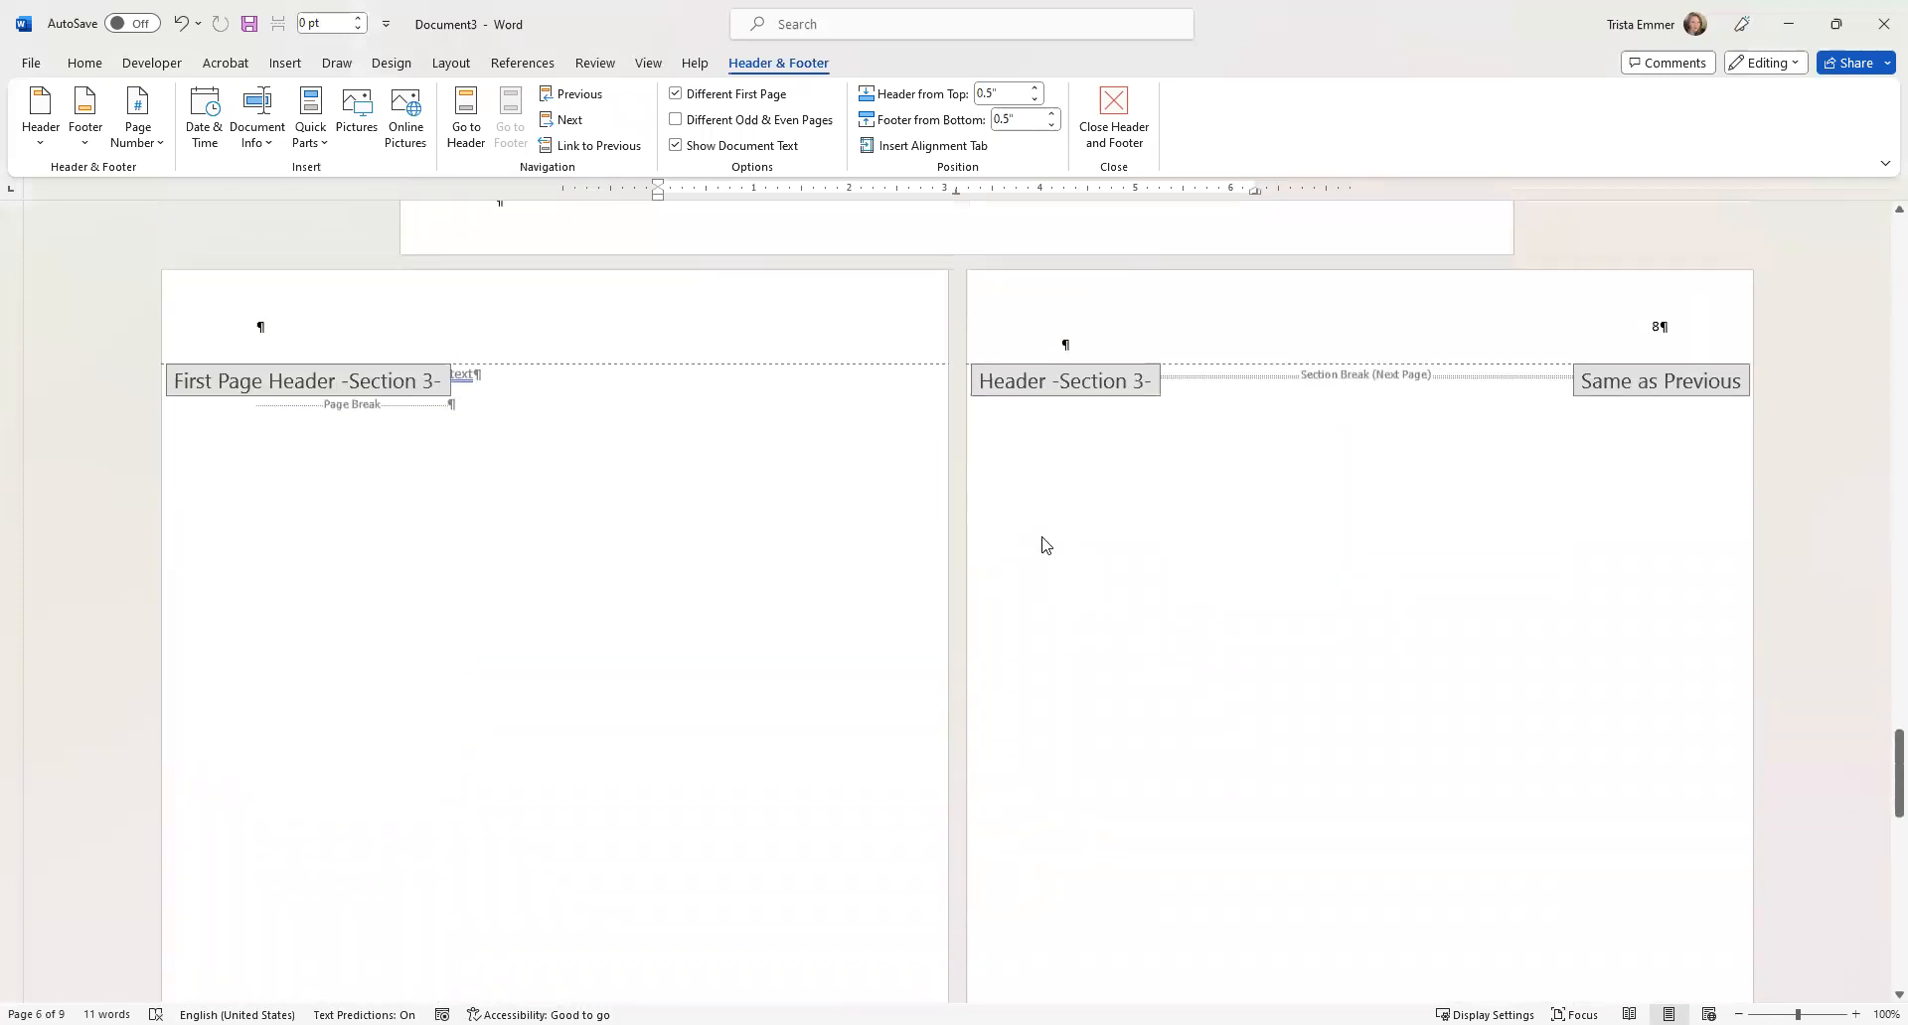
scroll(868, 490, up, 2)
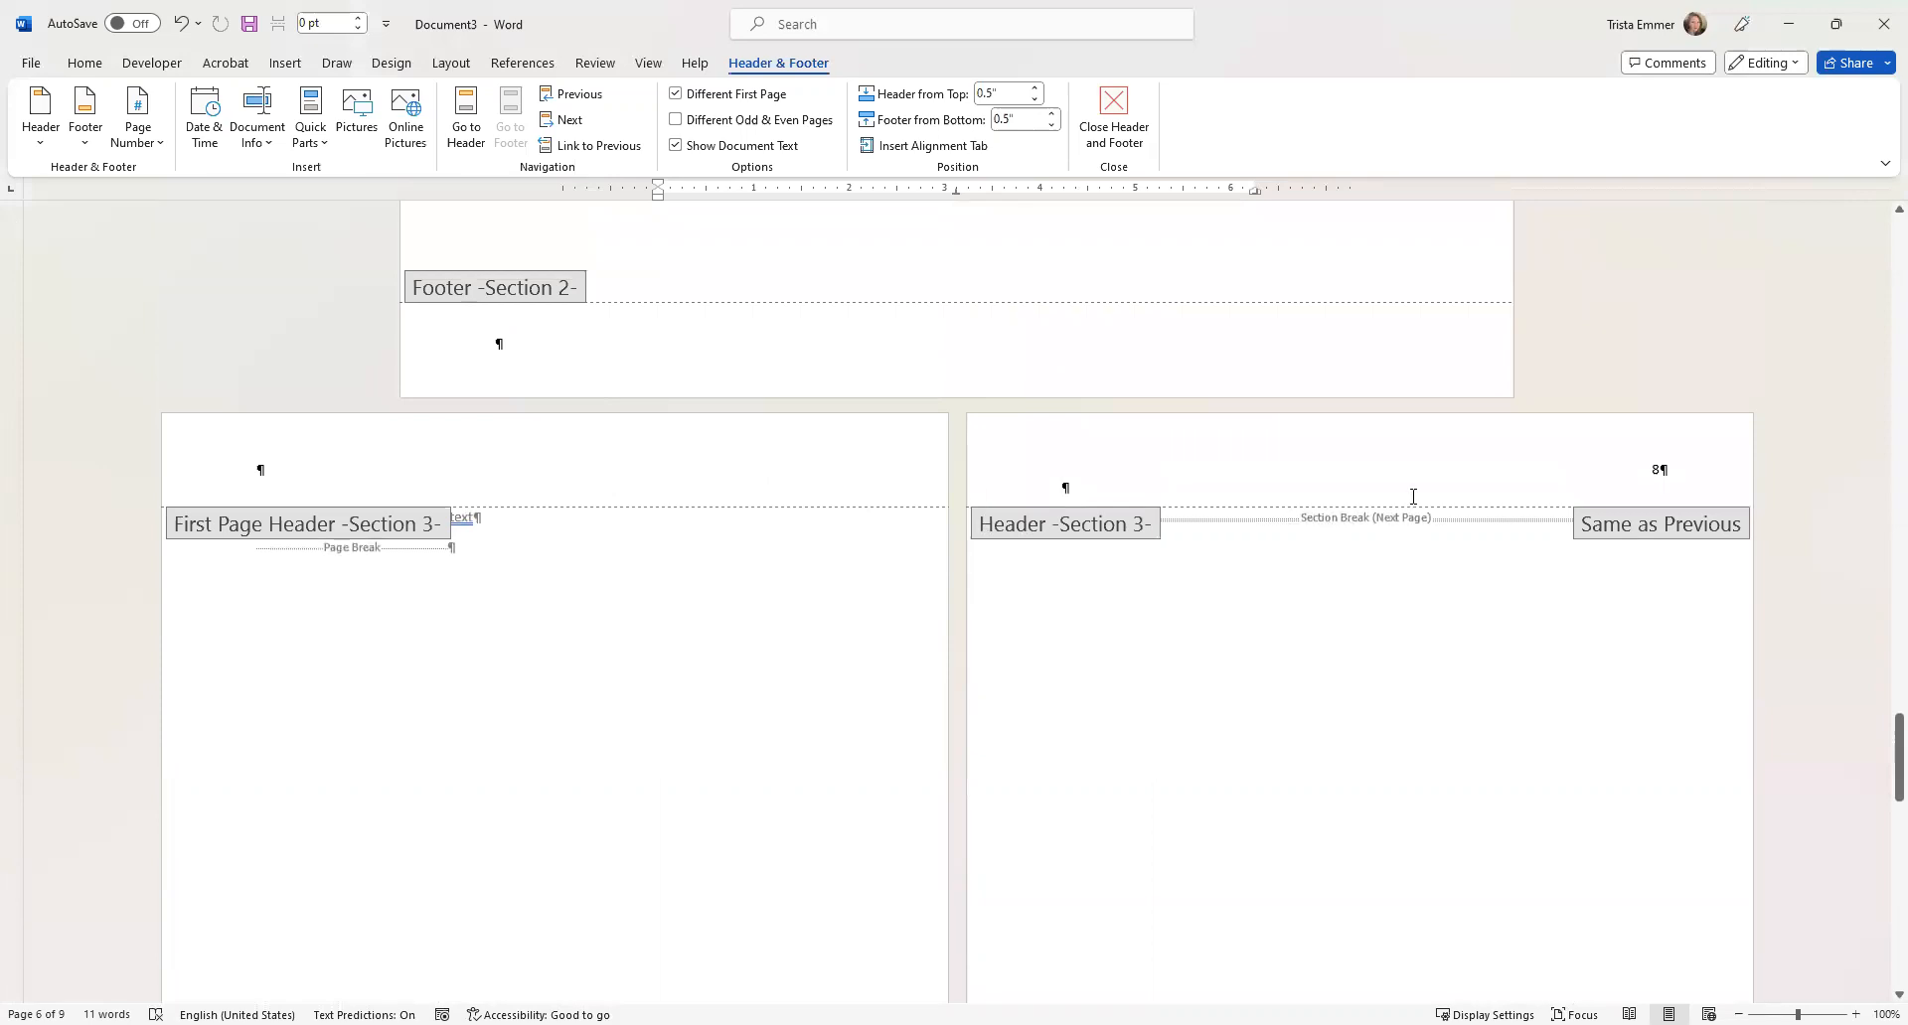
scroll(662, 459, up, 2)
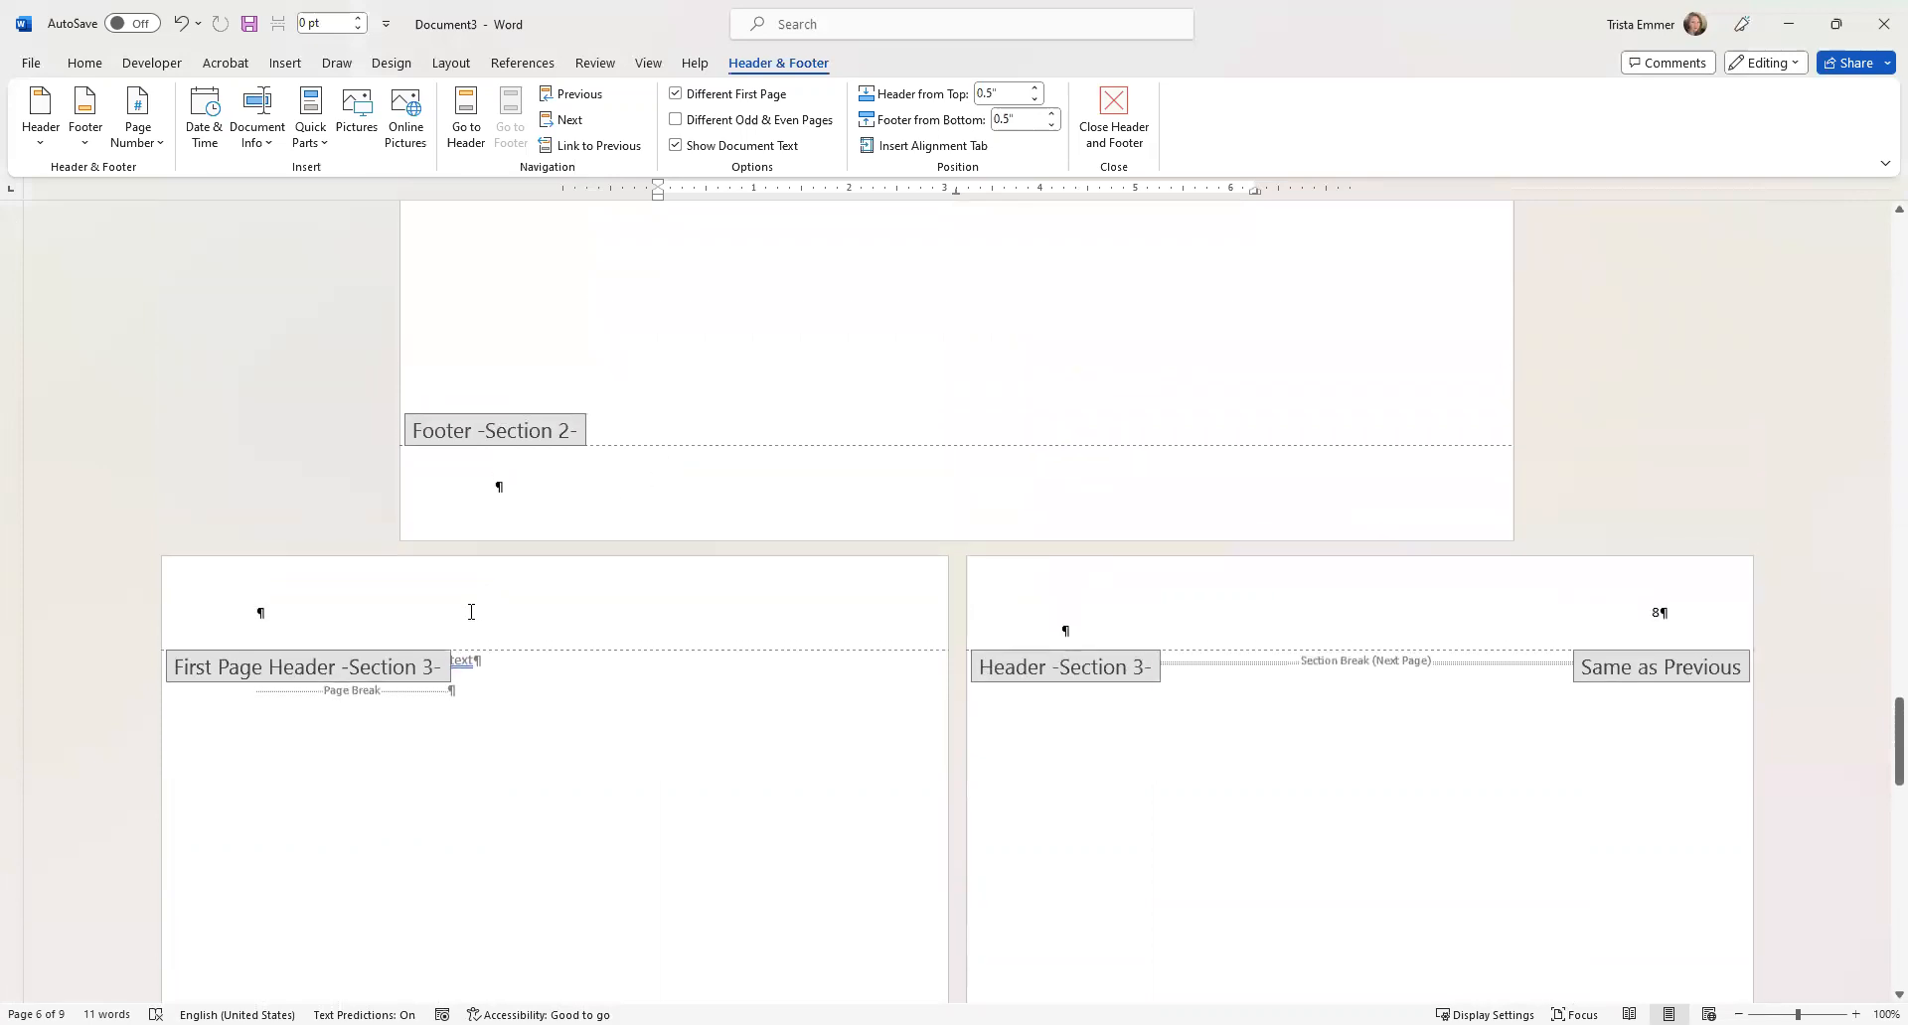
click(1126, 617)
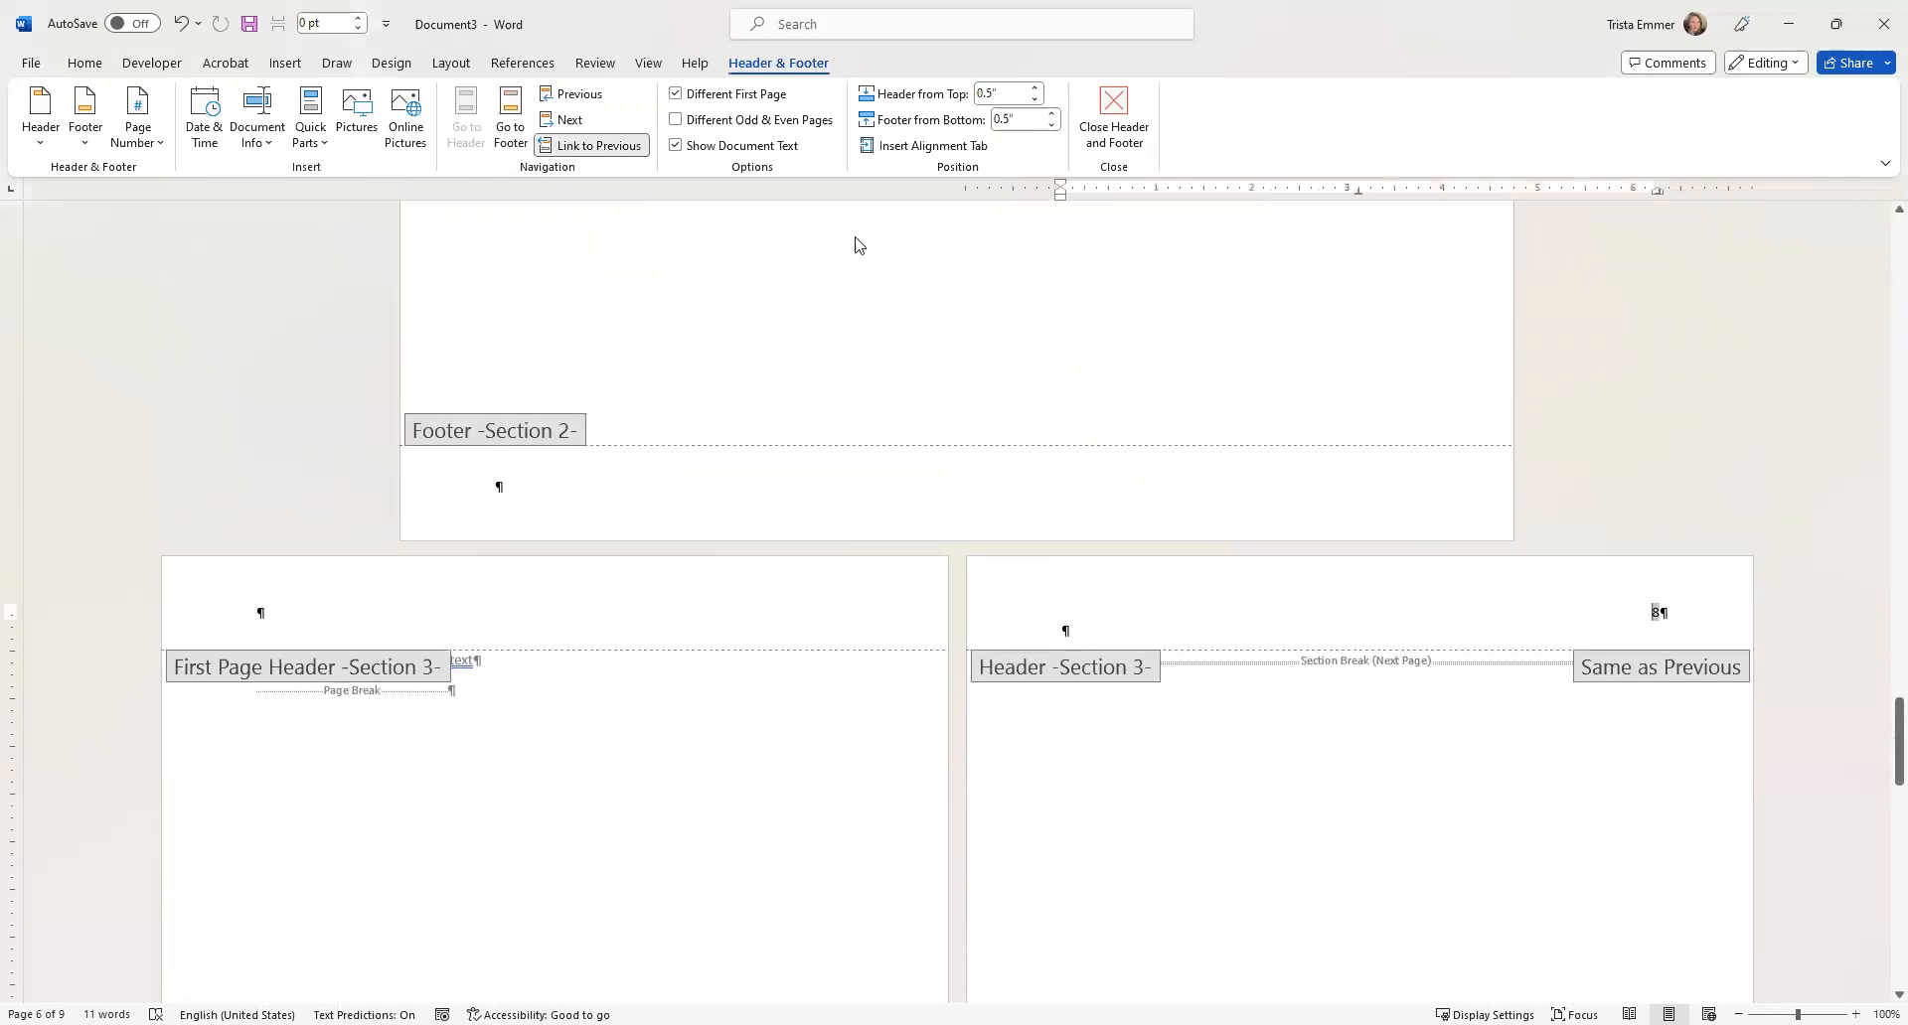
click(596, 147)
scroll(1056, 590, down, 4)
scroll(1058, 586, down, 8)
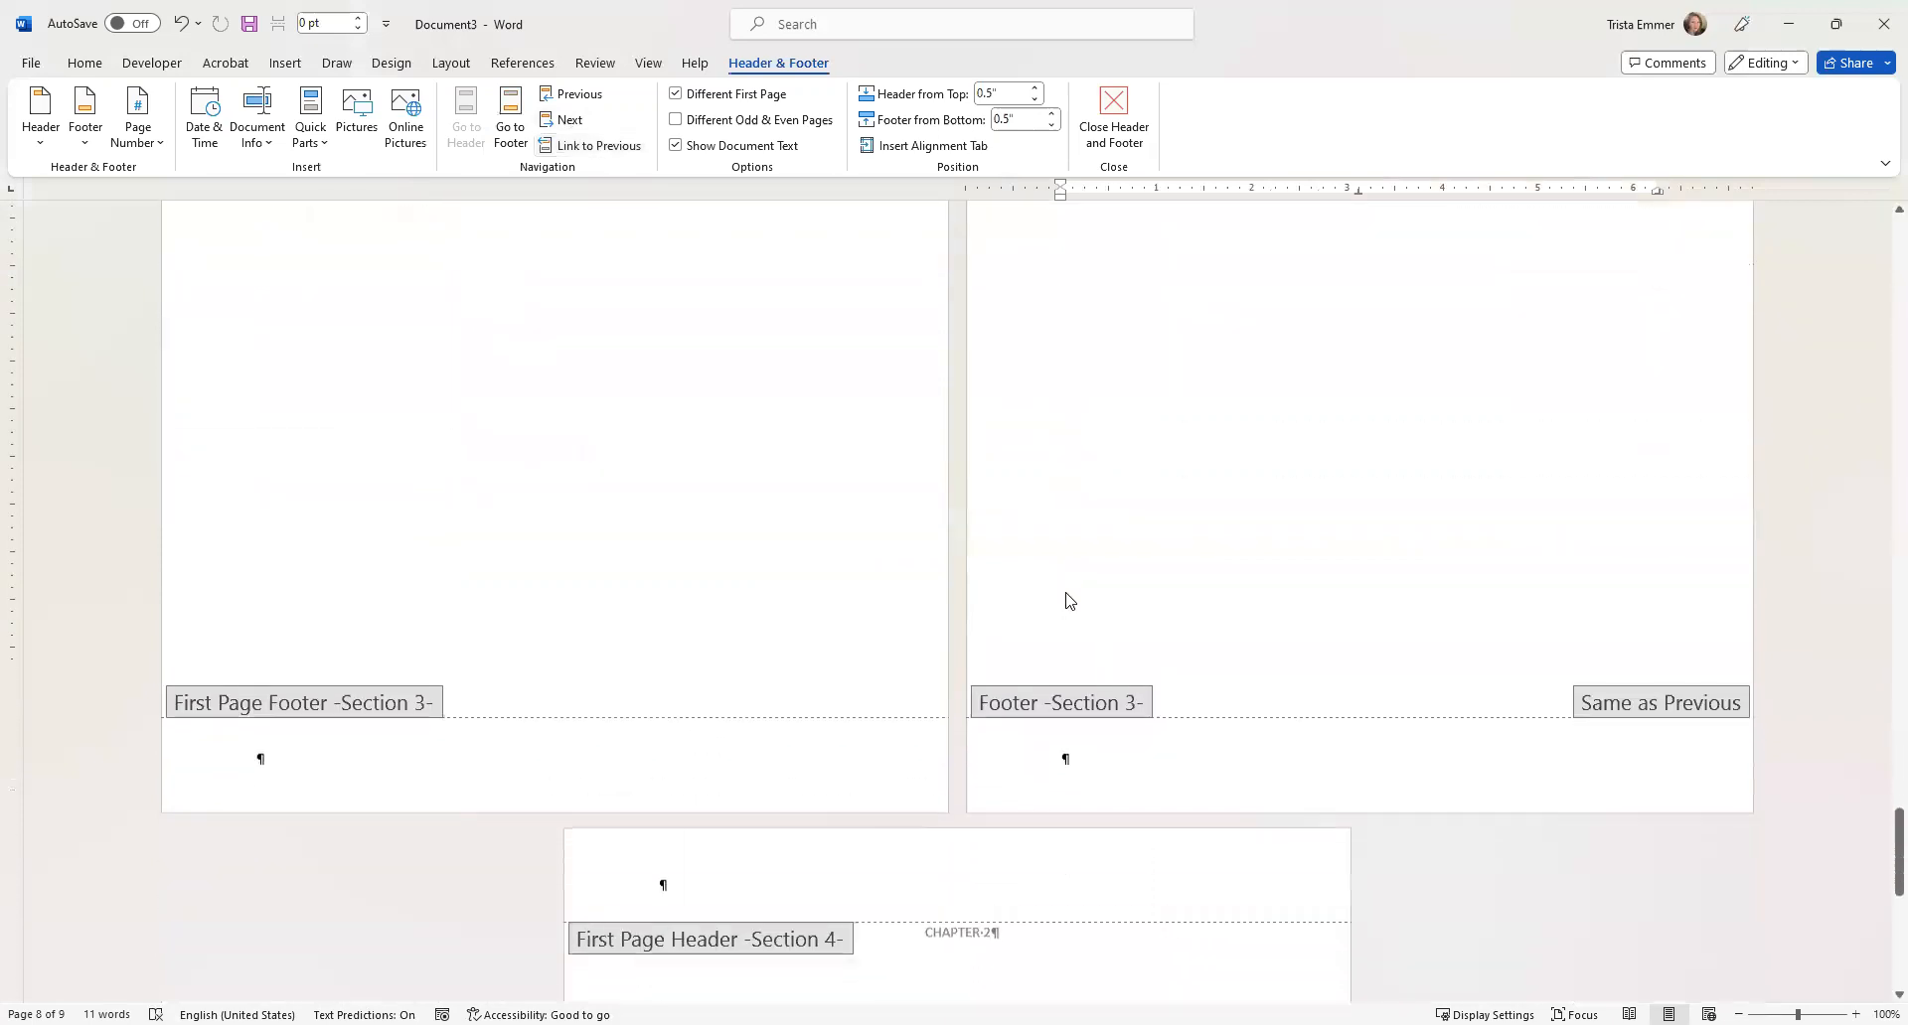
click(1113, 576)
click(598, 147)
Turn off the Different First Page option for landscape section 2, starting from its first page.
scroll(1169, 735, up, 4)
scroll(1169, 735, up, 6)
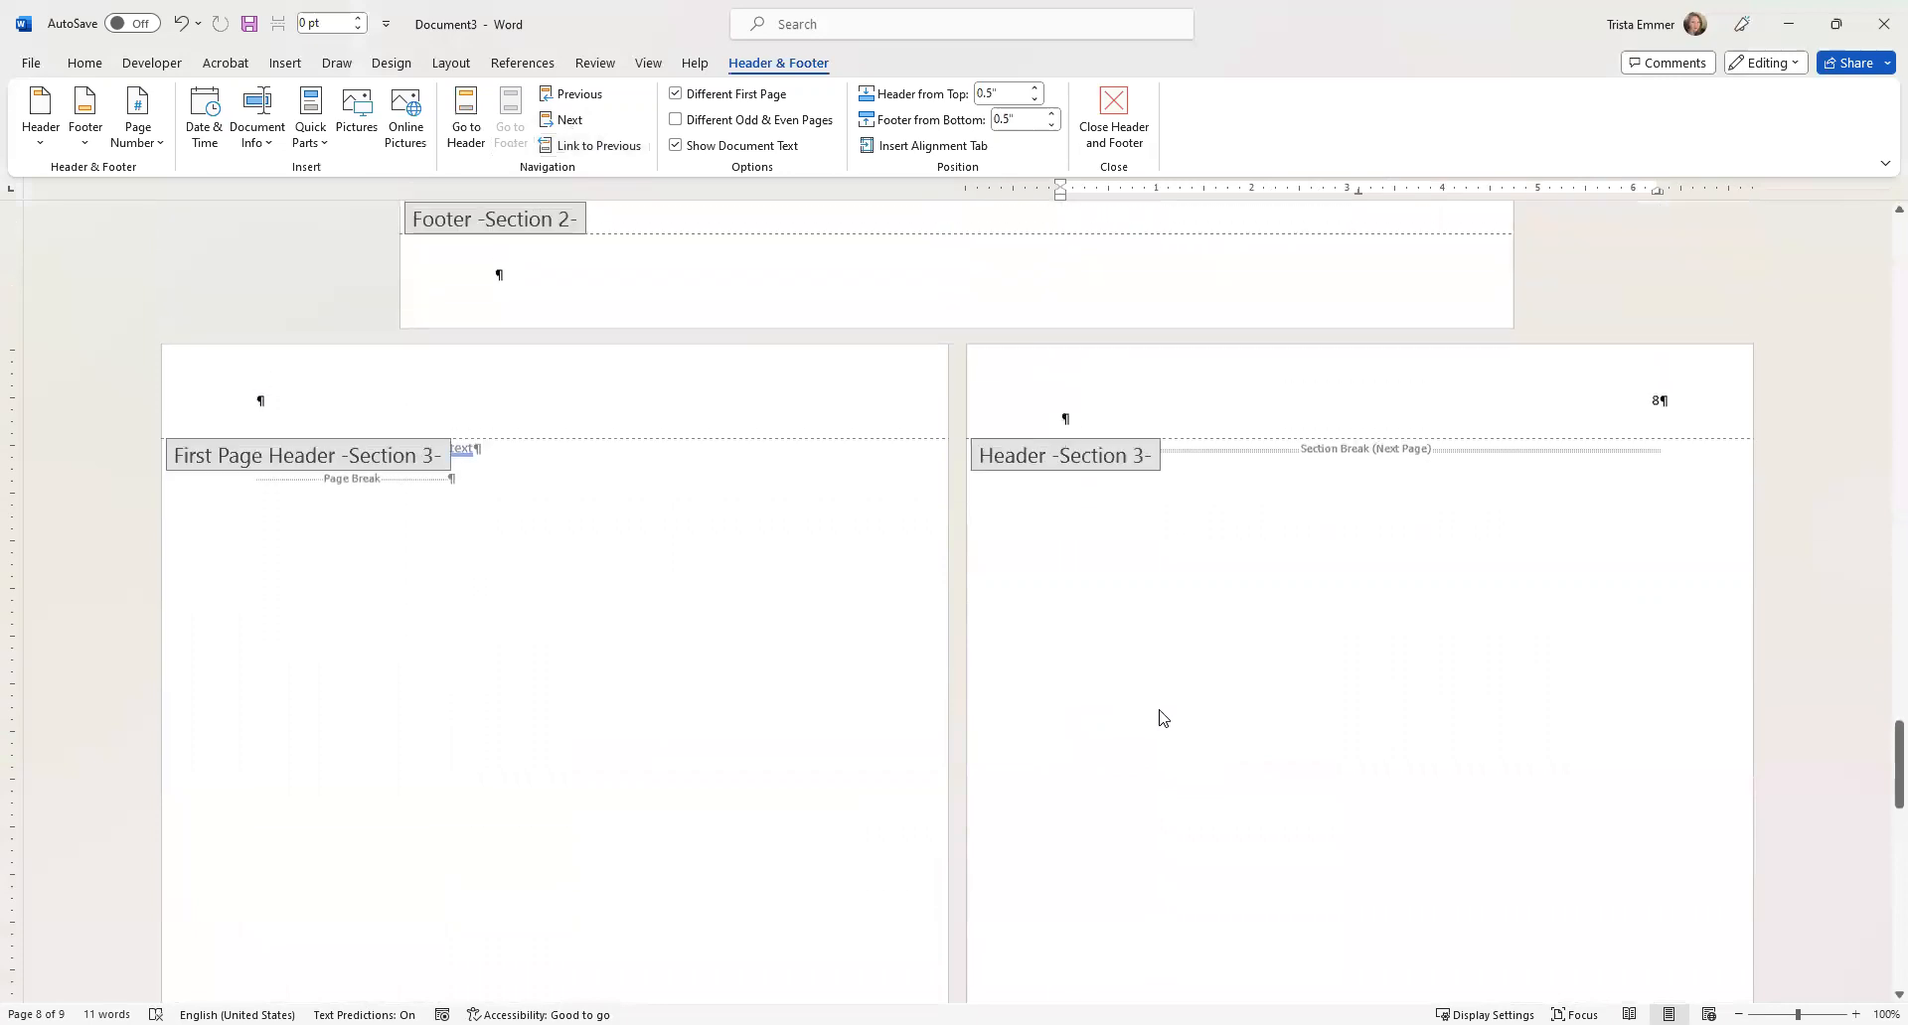
scroll(1153, 701, up, 6)
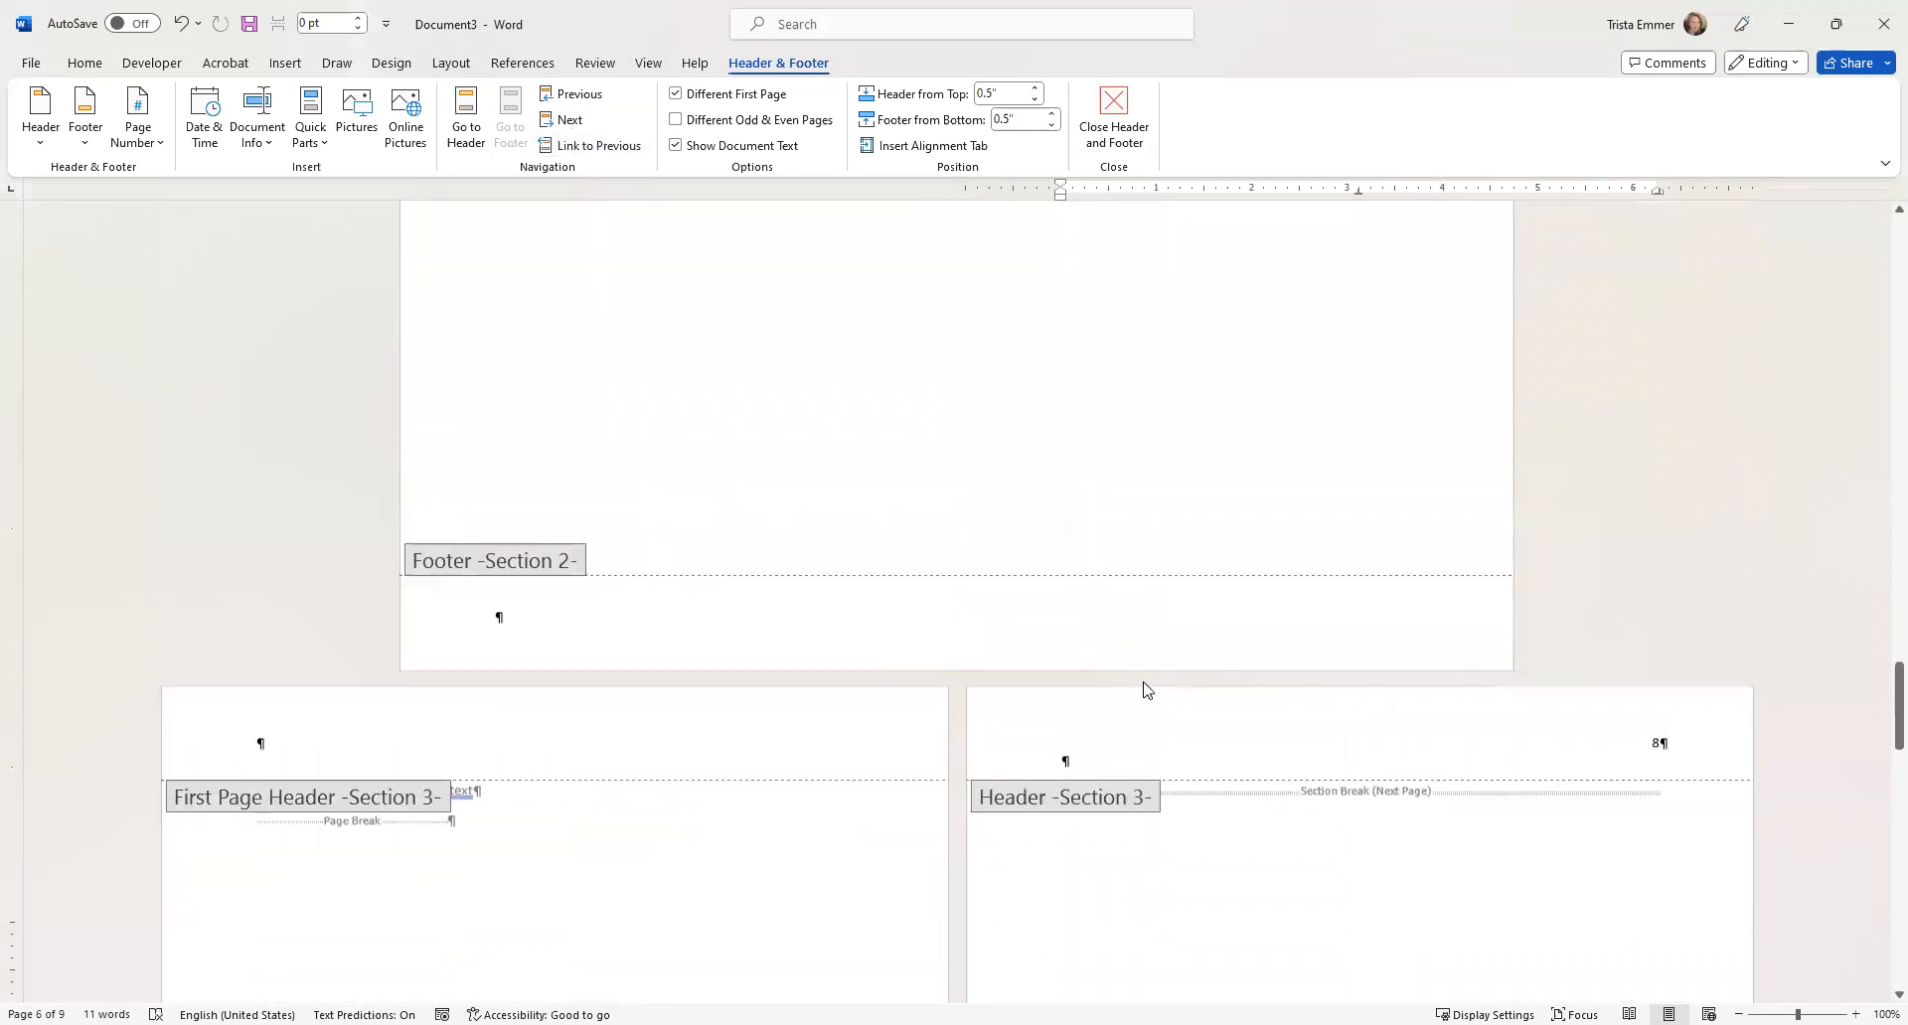
scroll(1143, 685, up, 10)
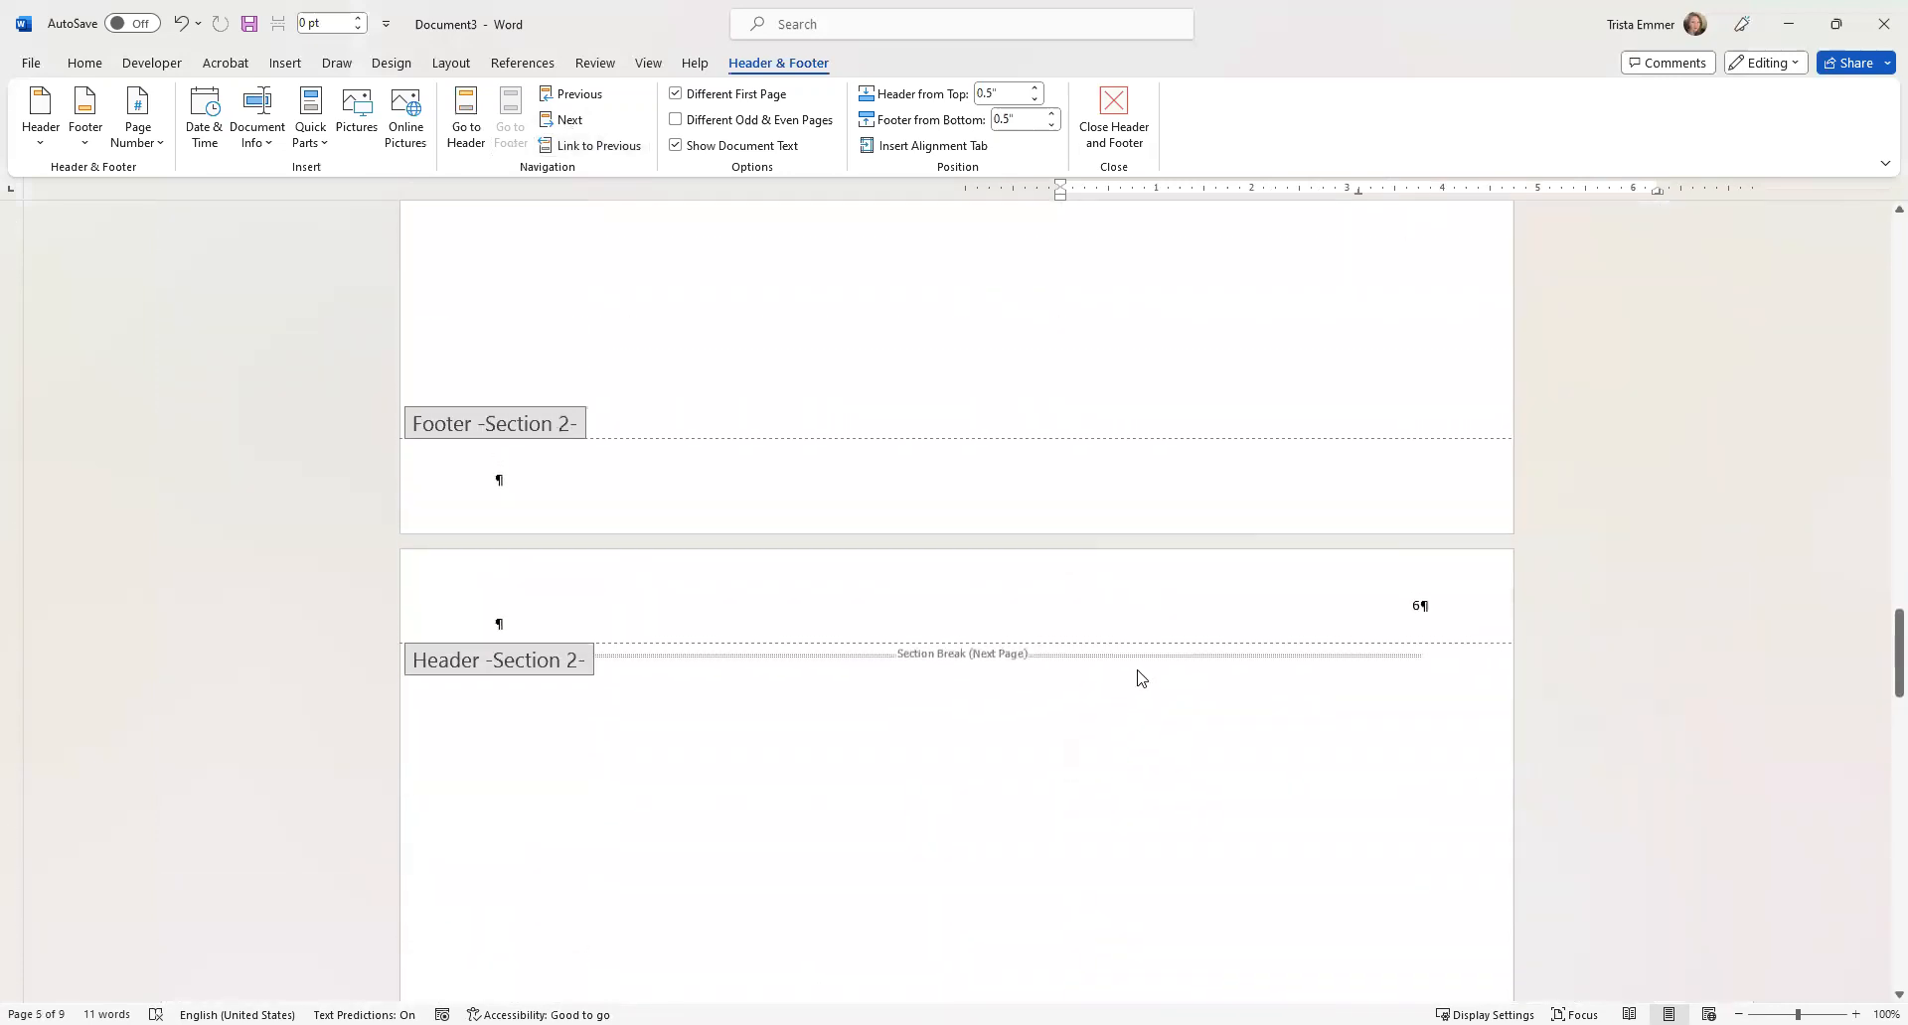
scroll(1139, 678, up, 7)
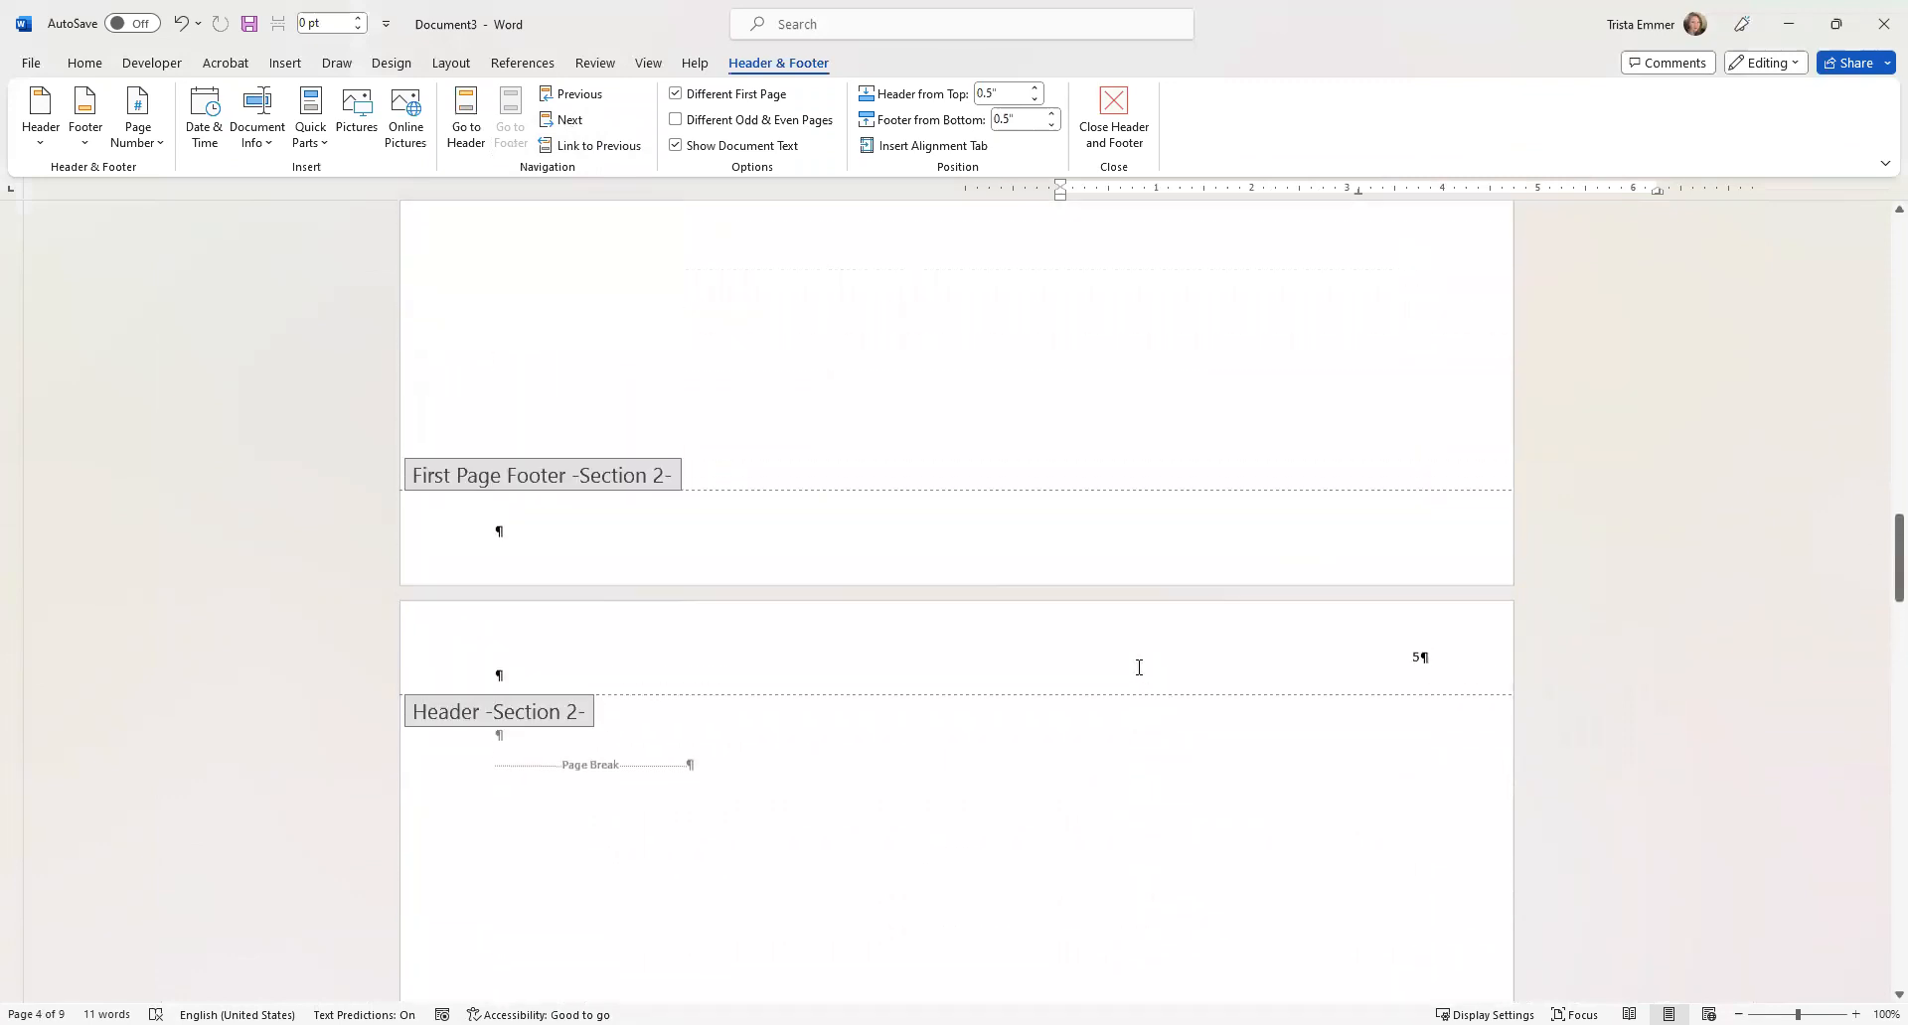
scroll(1139, 676, up, 3)
click(583, 527)
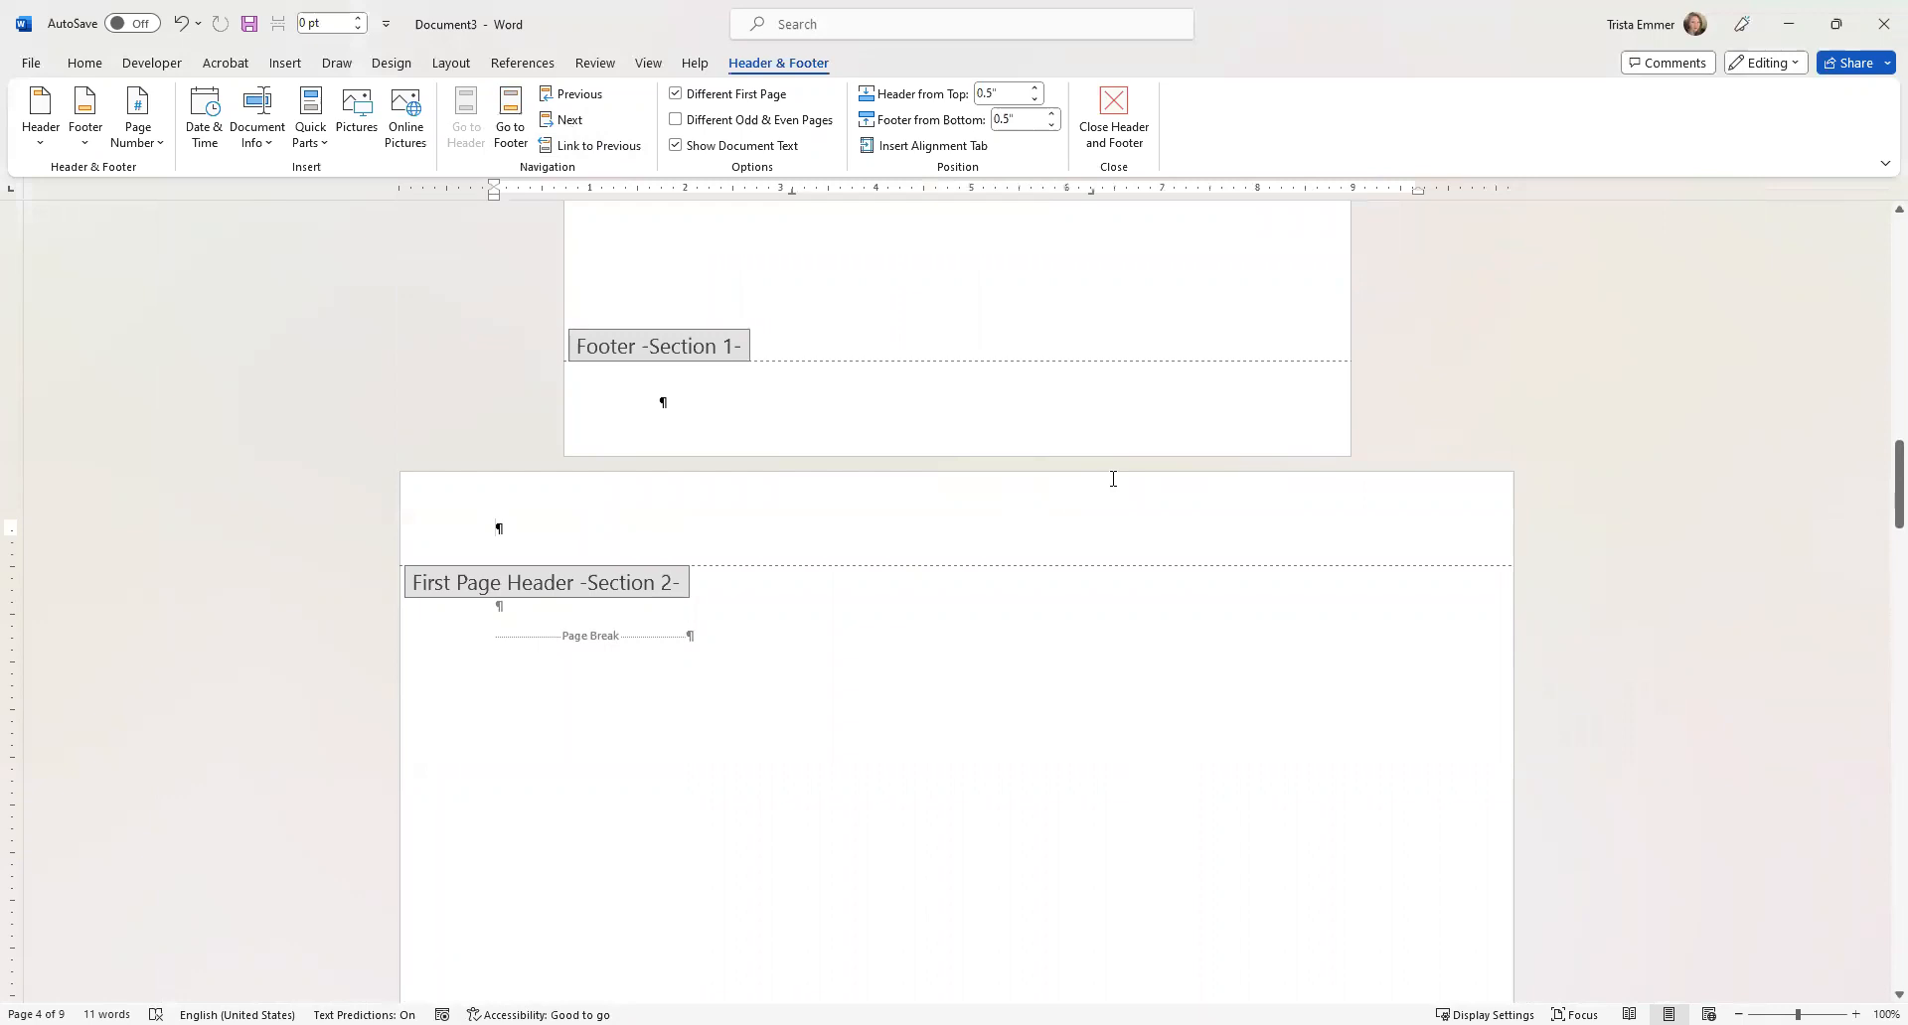
click(675, 95)
Check the page numbers in the headers from section 1 through section 2 to the start of section 3.
scroll(974, 406, down, 2)
scroll(974, 404, up, 5)
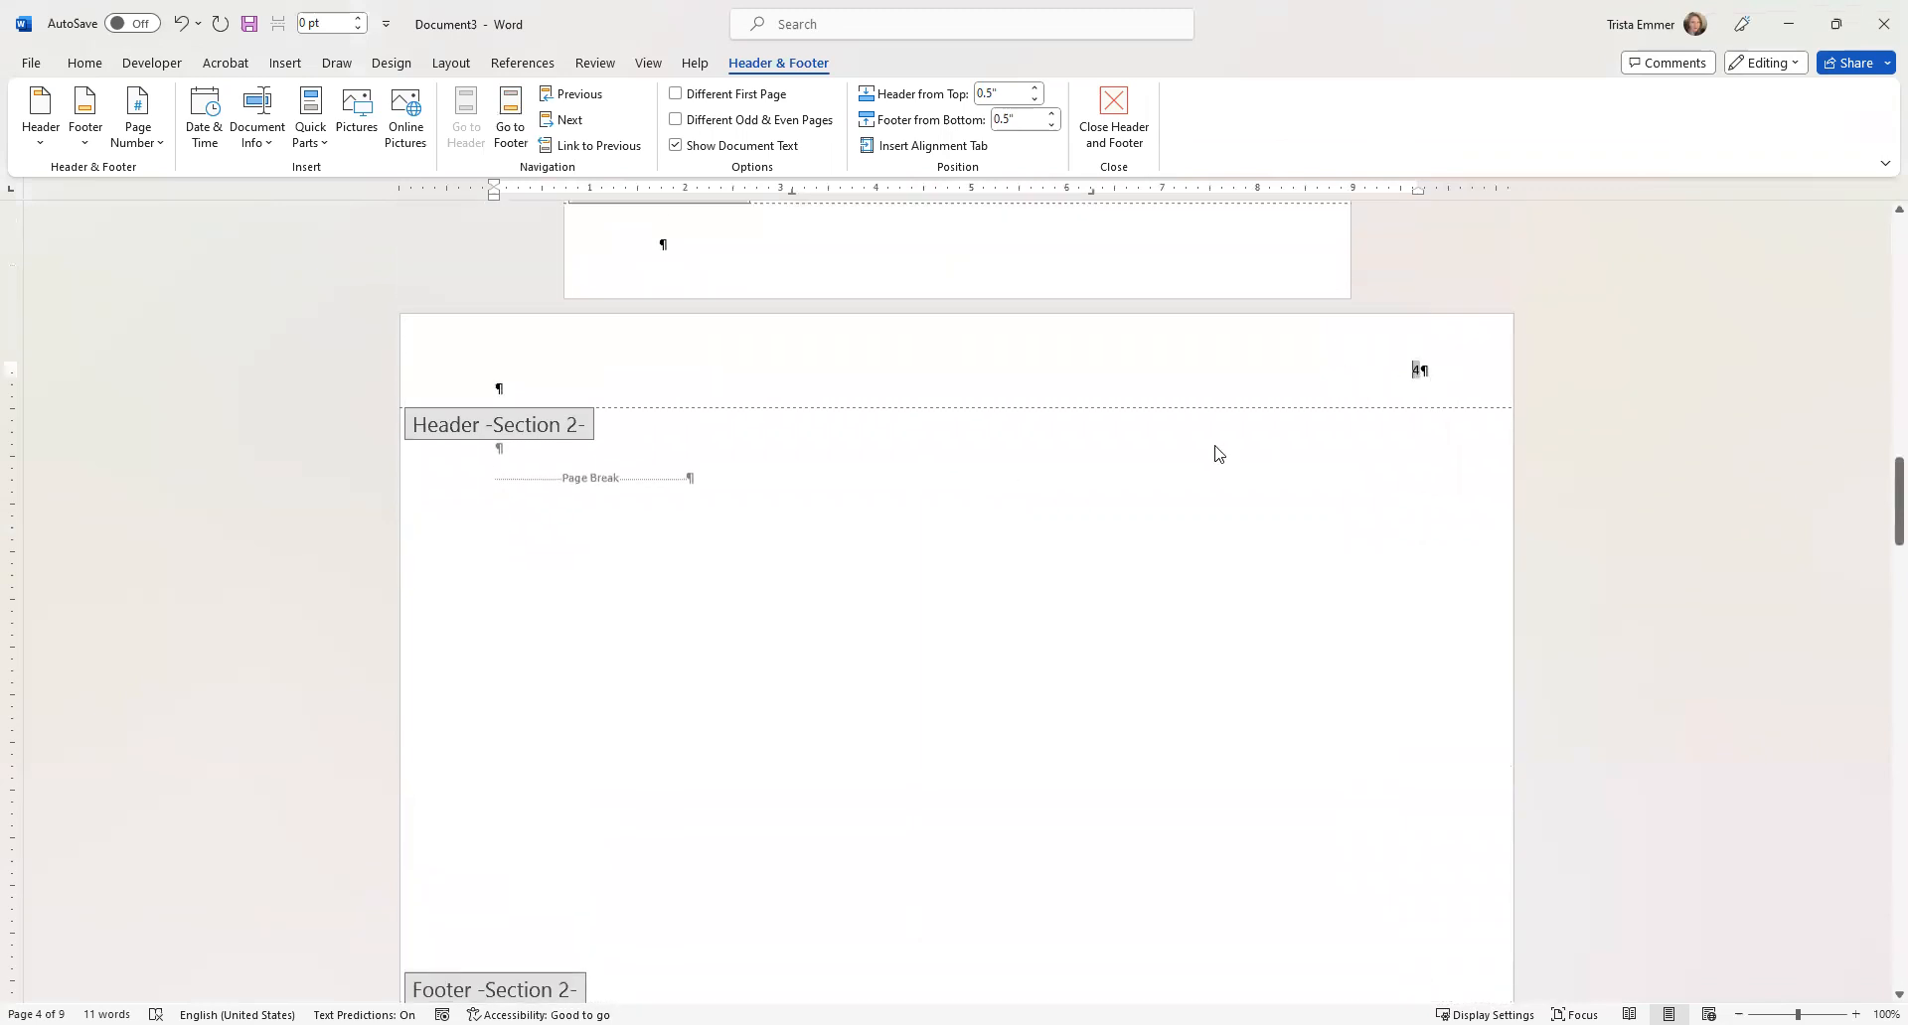
scroll(1212, 442, up, 10)
scroll(1207, 427, up, 15)
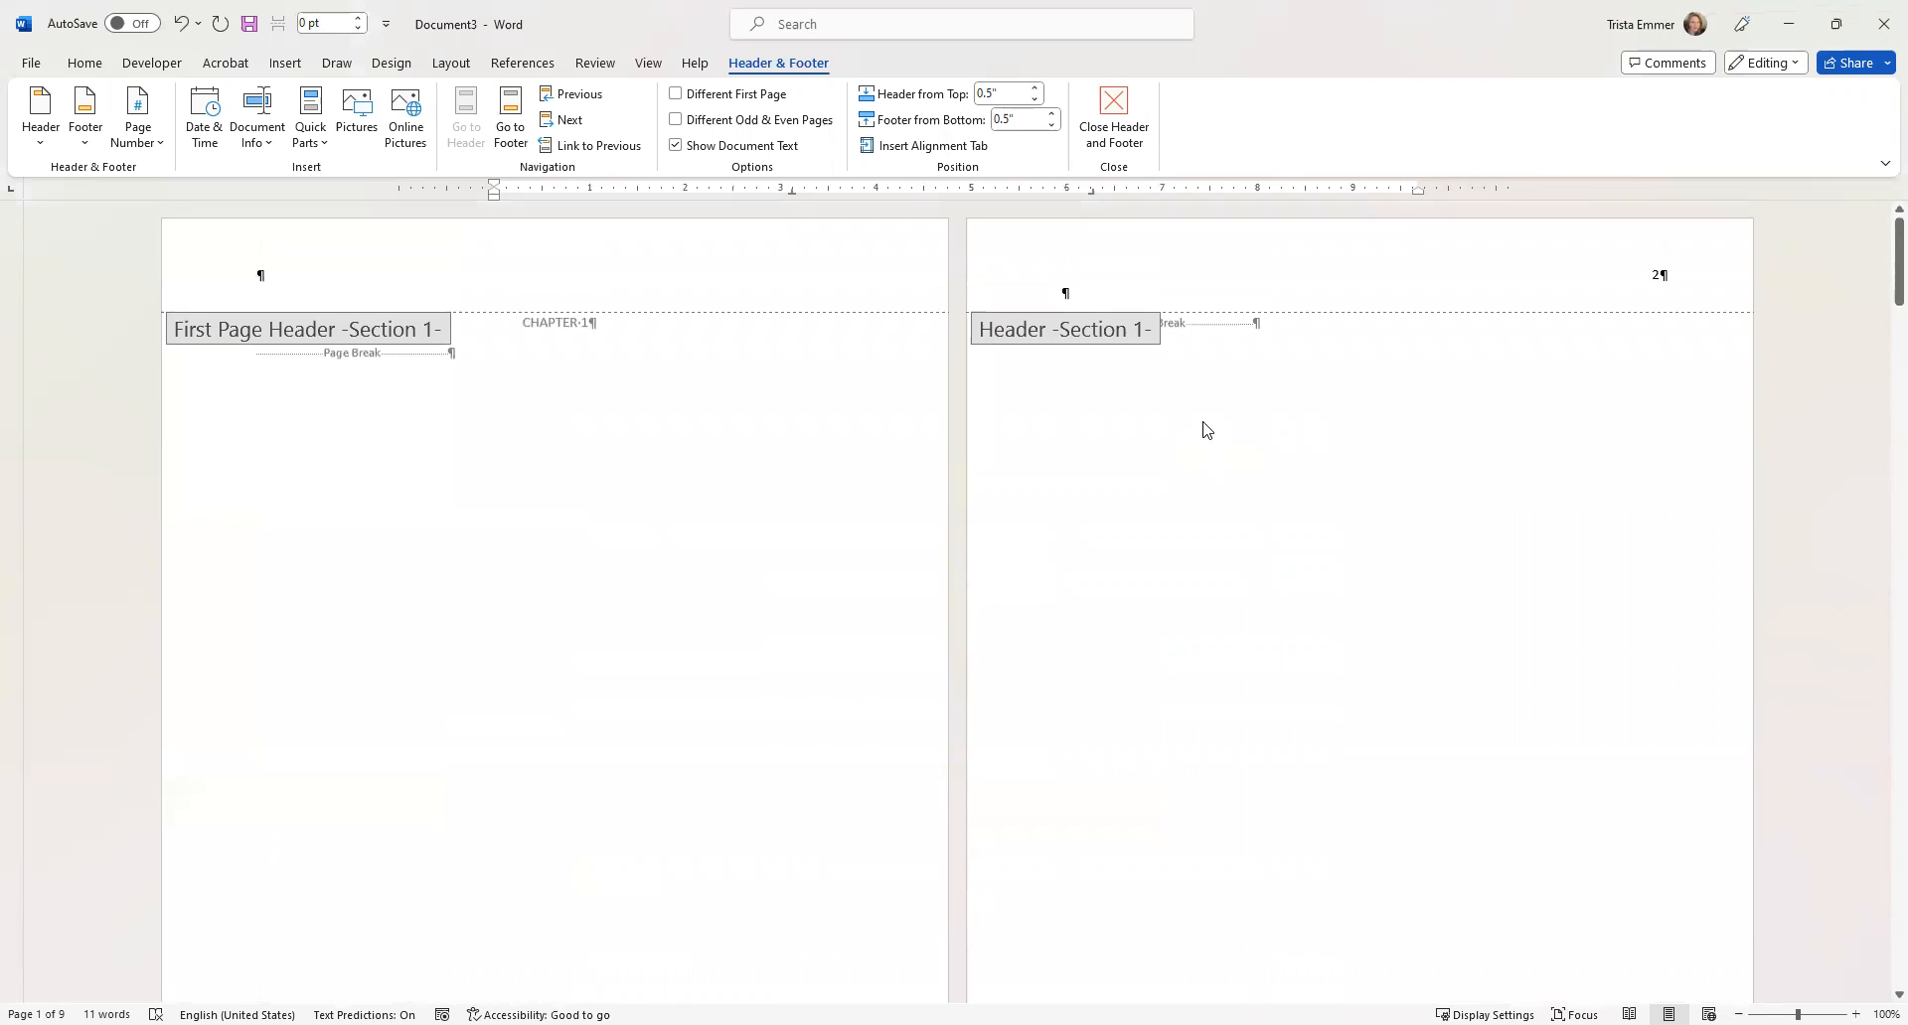
scroll(1318, 515, down, 12)
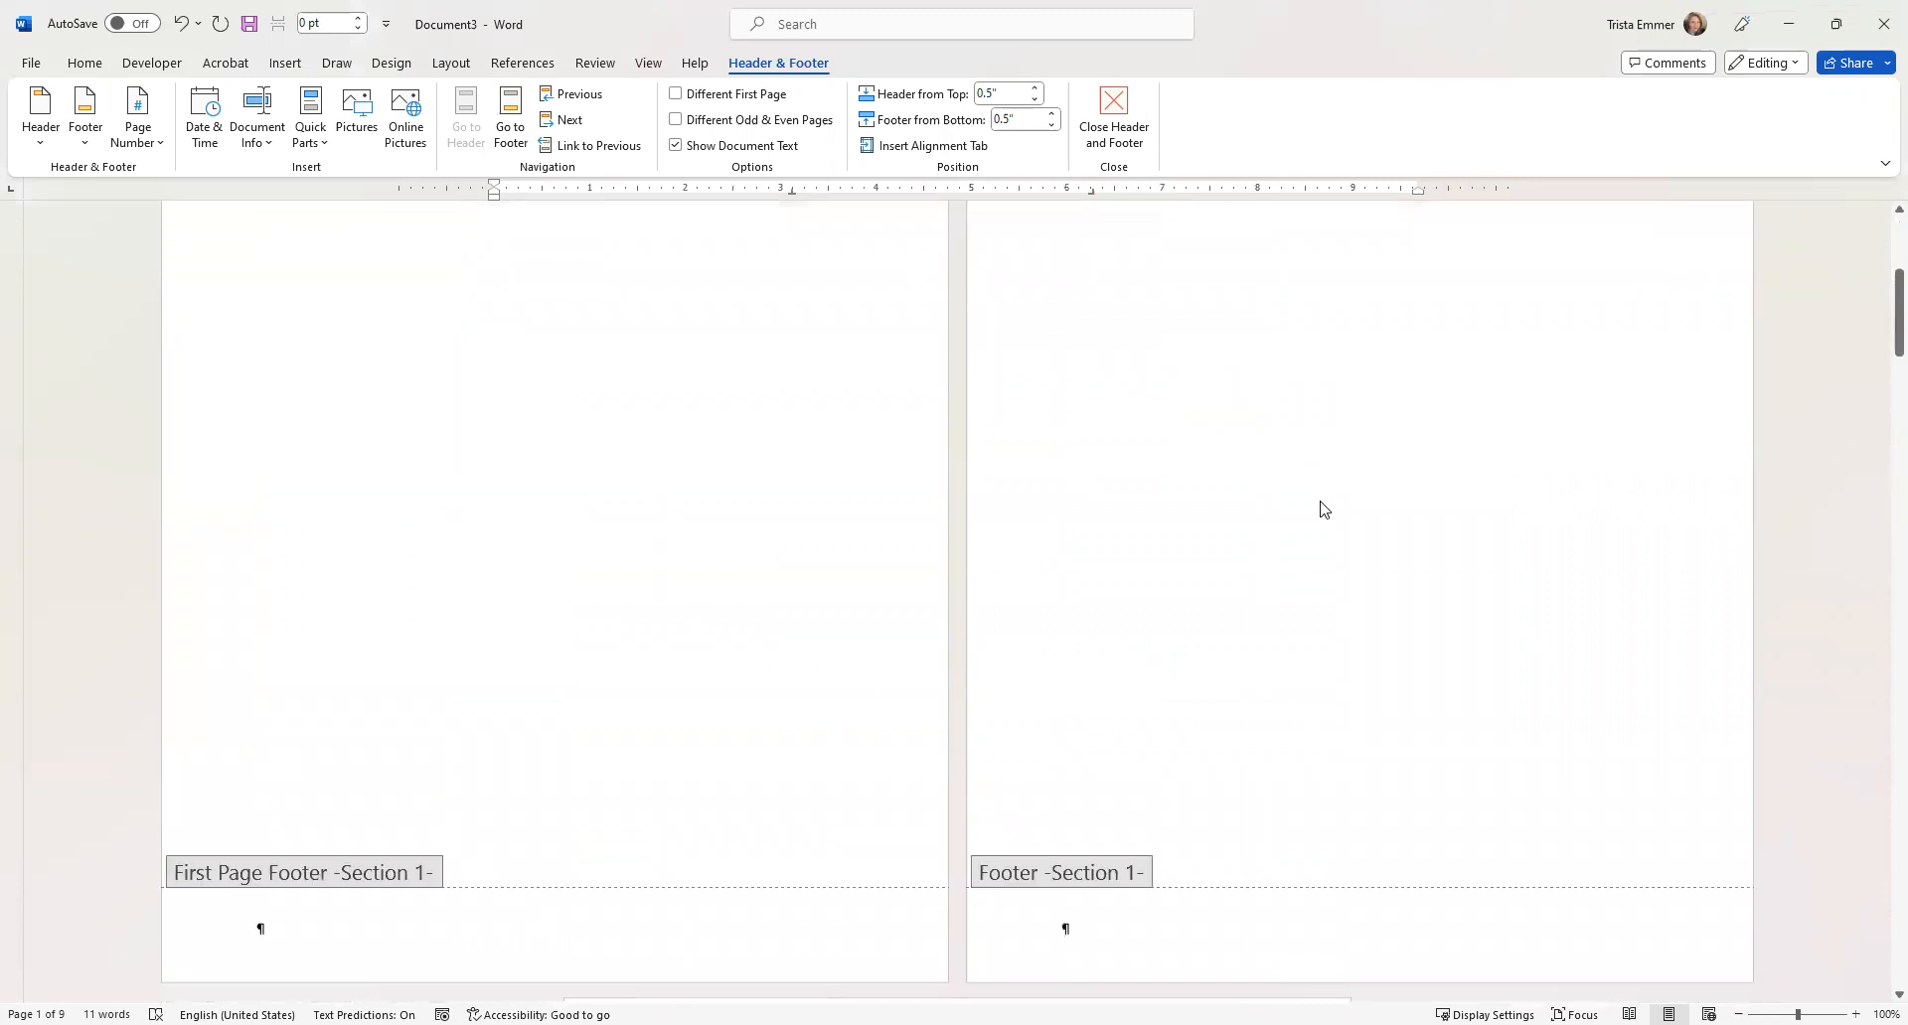
scroll(1308, 497, down, 9)
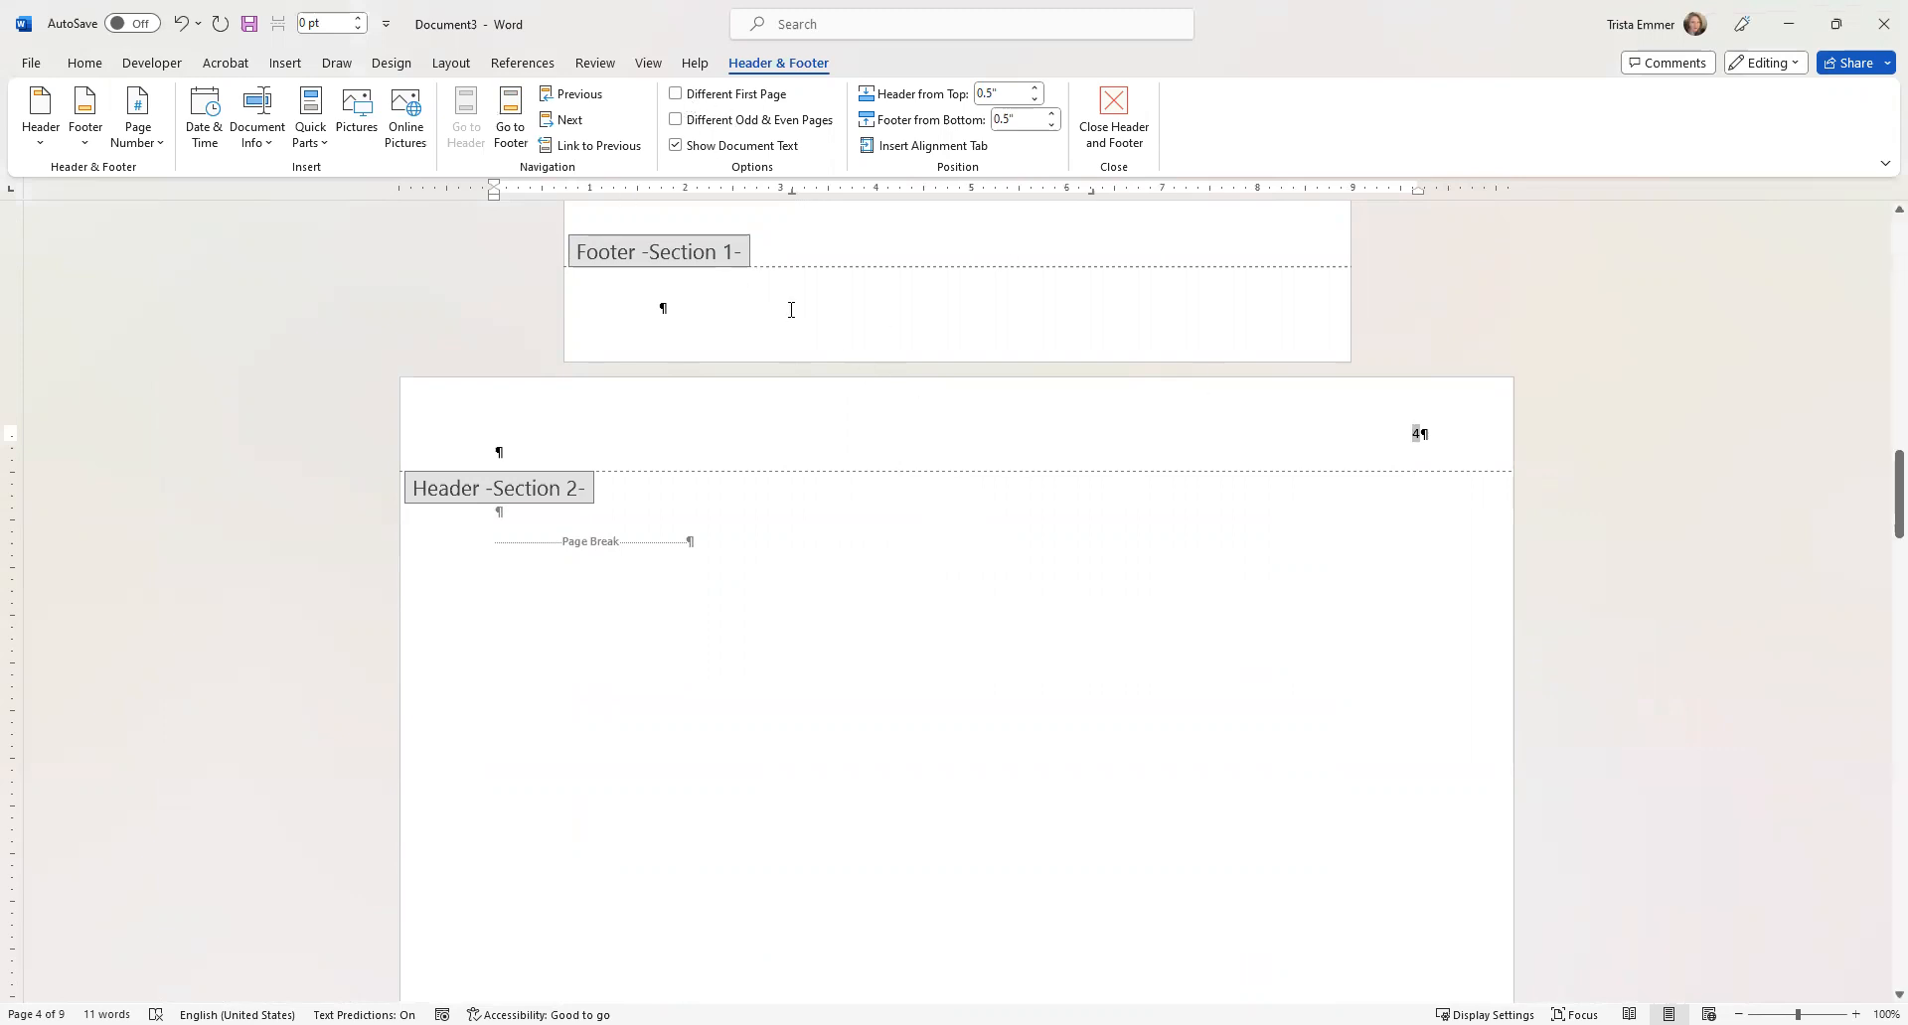
scroll(792, 310, up, 5)
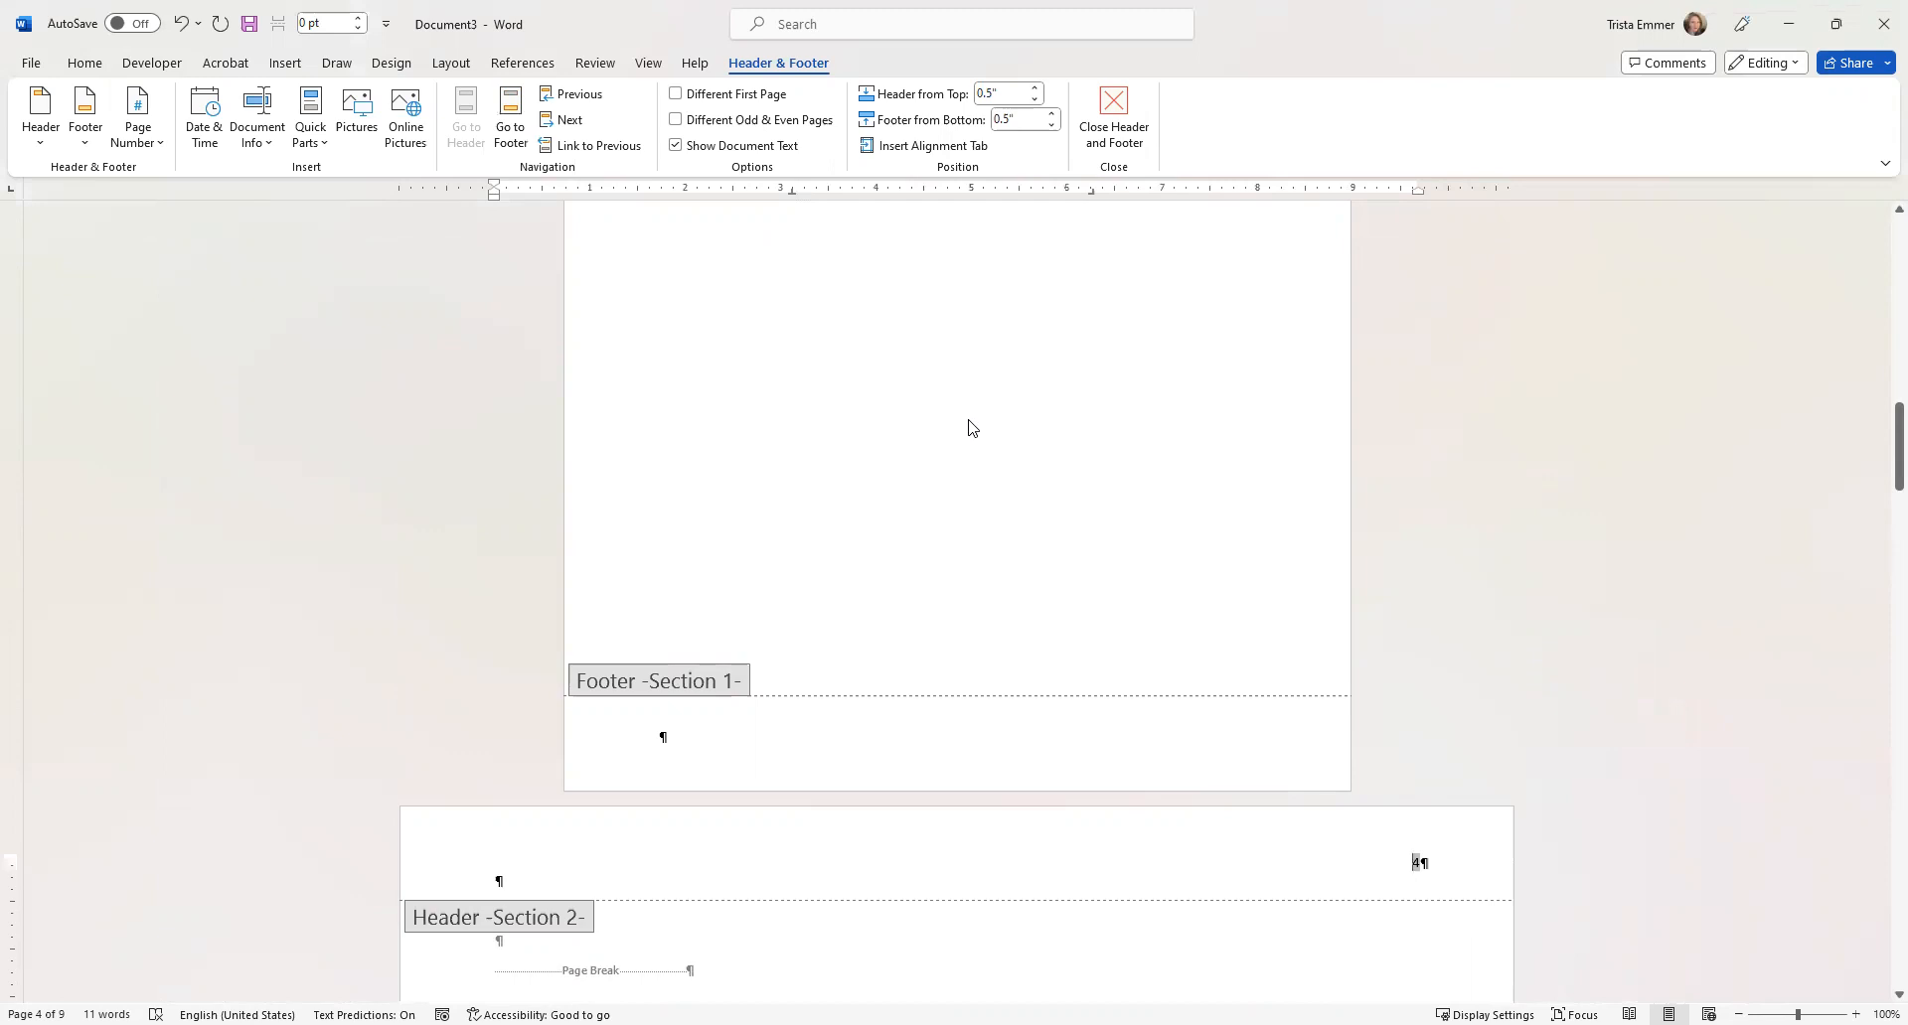
scroll(971, 429, down, 4)
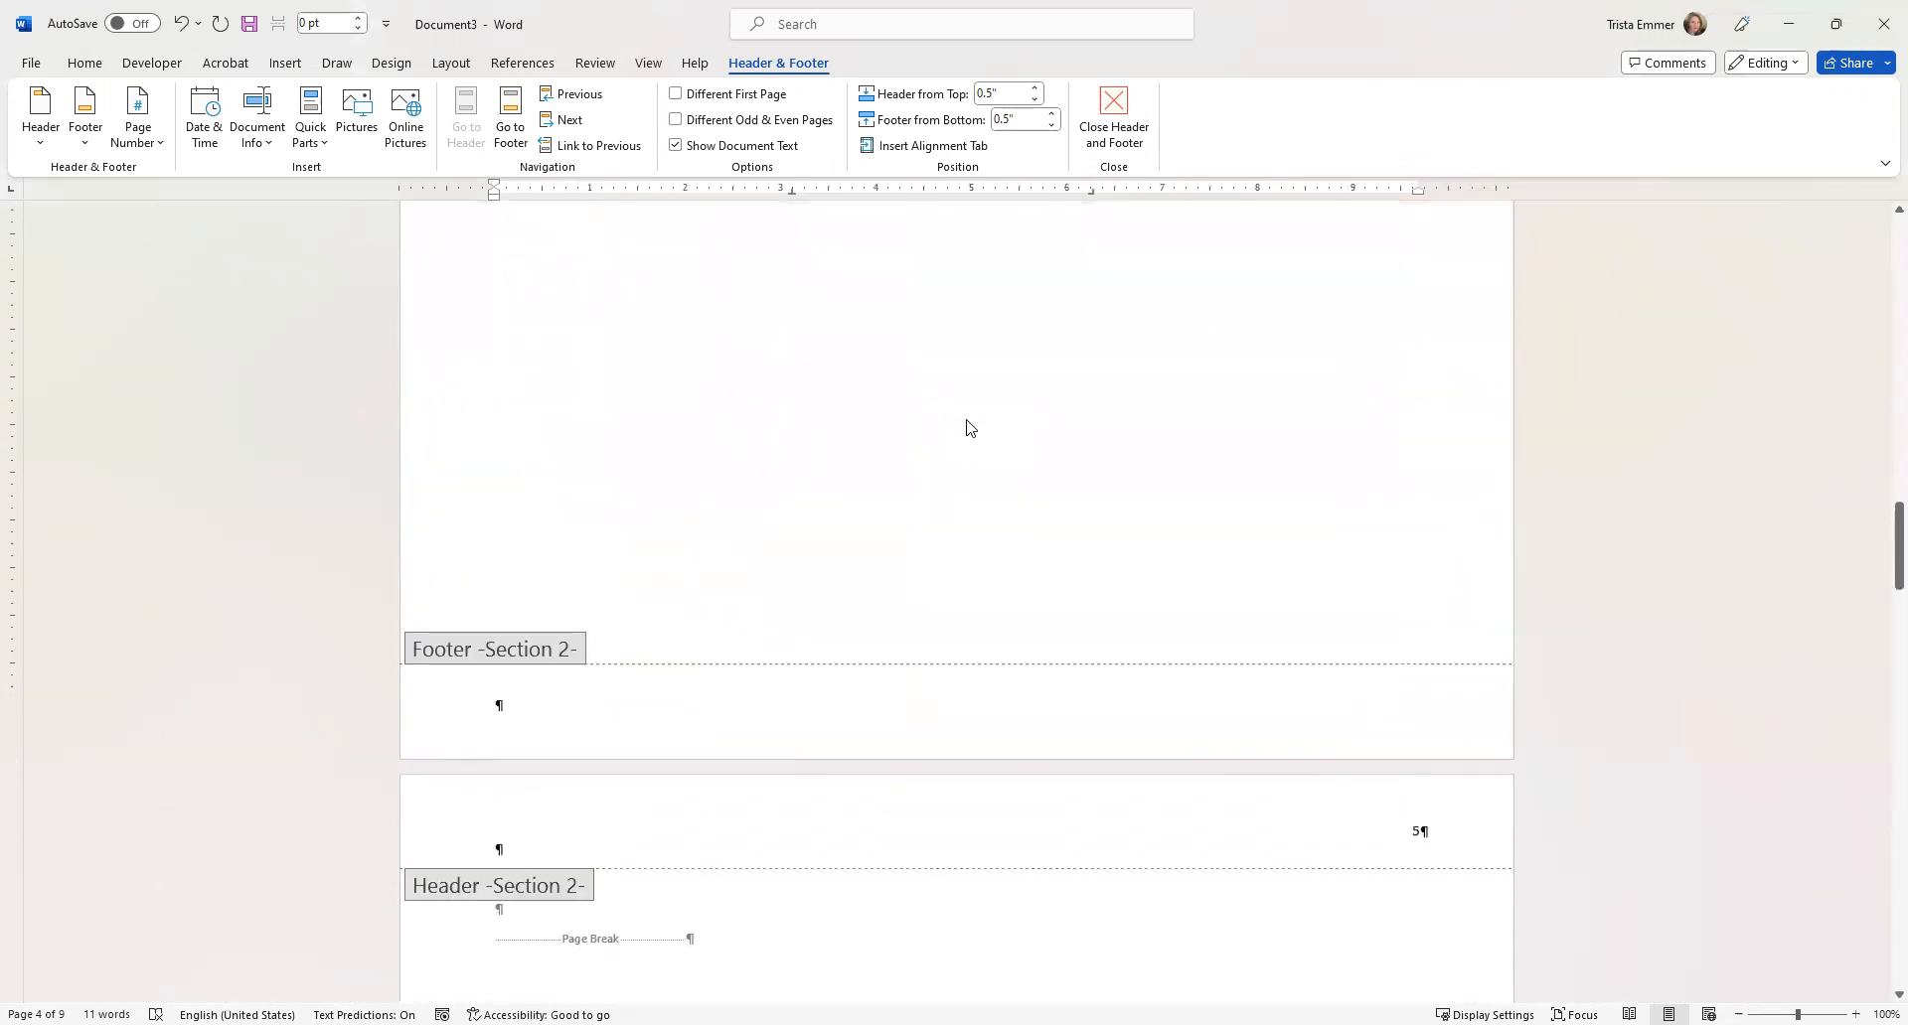
scroll(968, 429, down, 13)
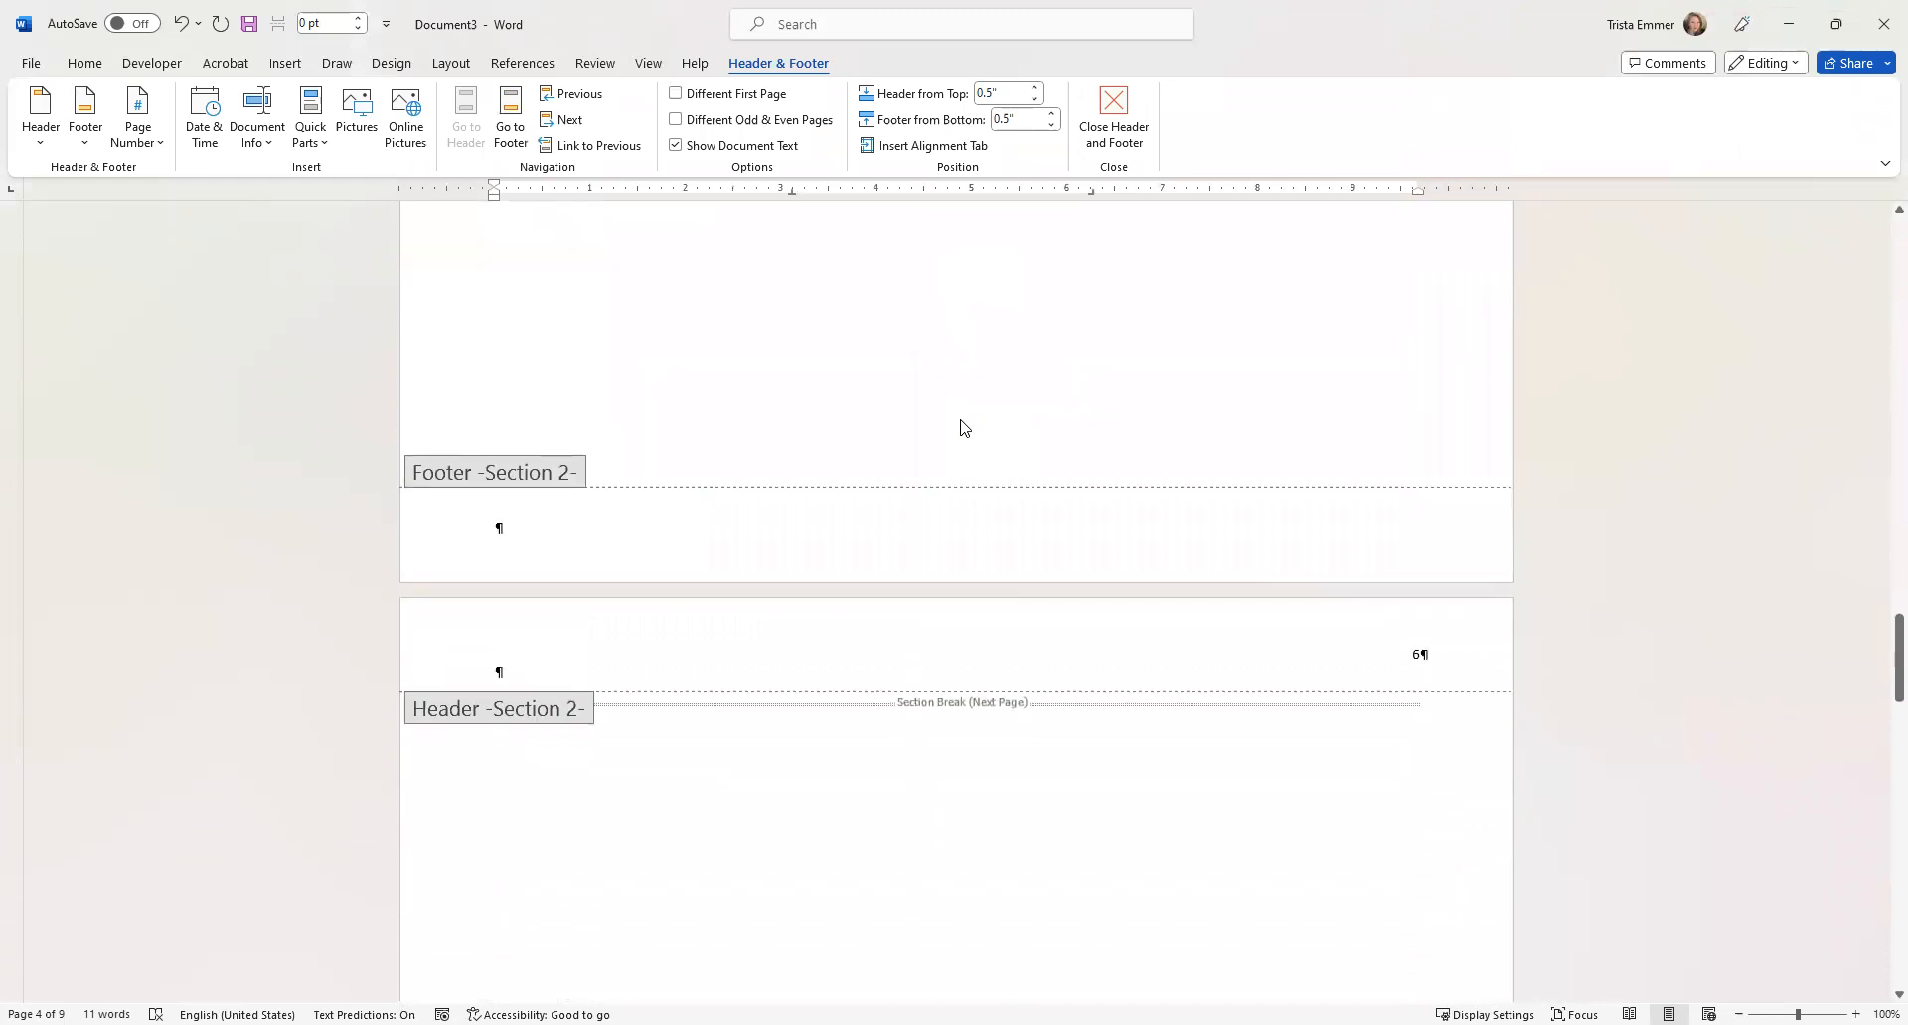
scroll(960, 428, down, 1)
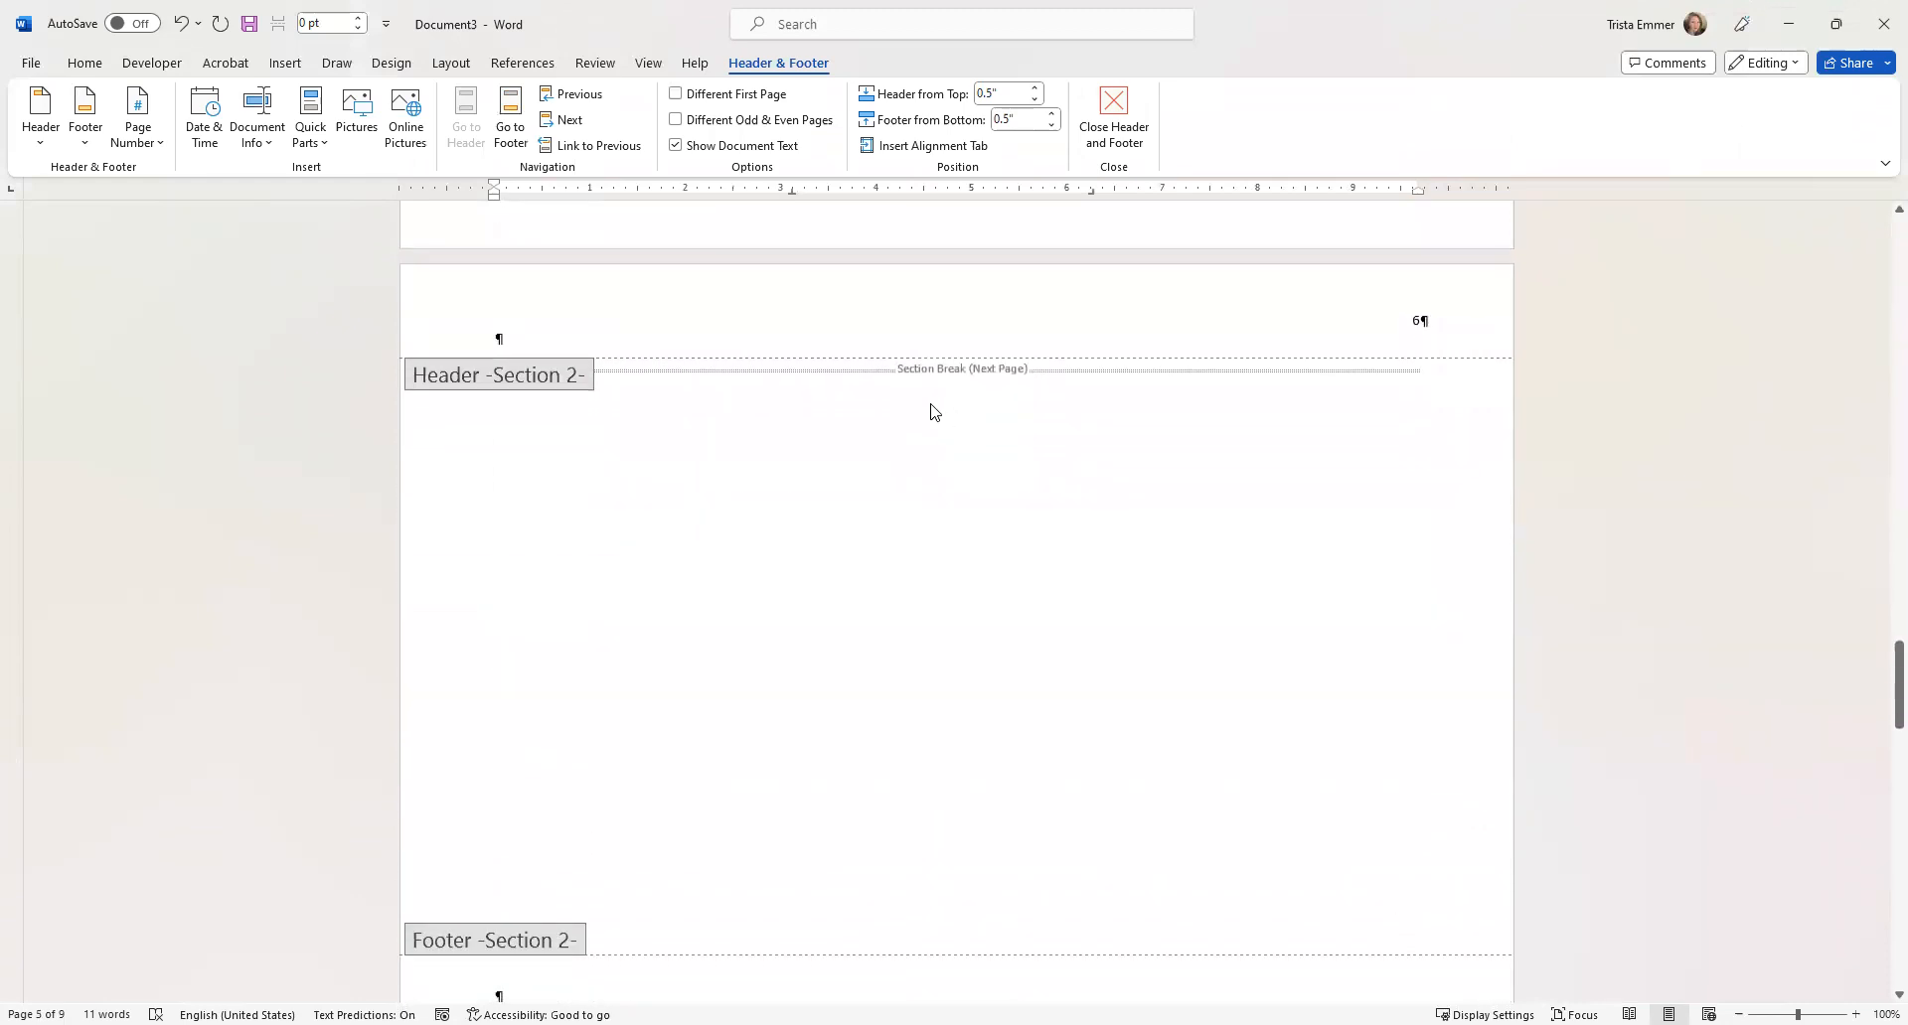
scroll(928, 396, down, 6)
scroll(928, 393, down, 2)
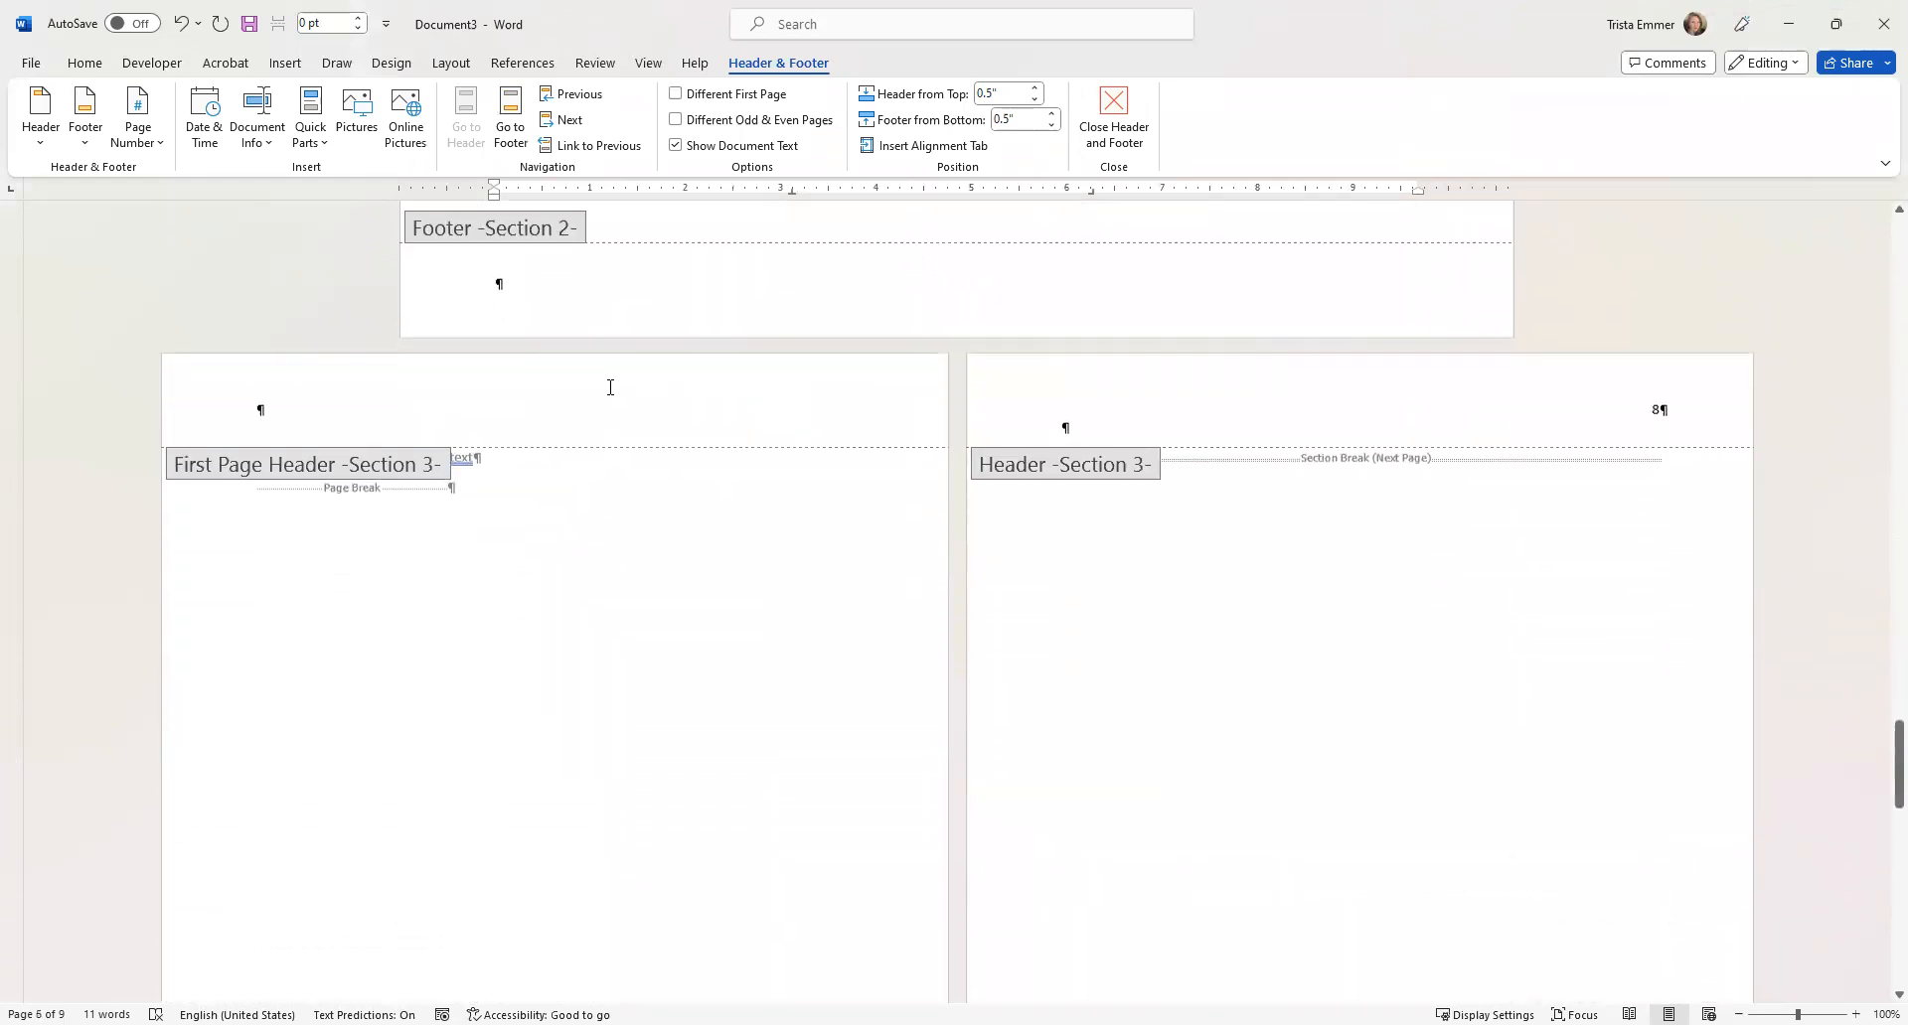
Turn off the Different First Page option for section 3, starting from its first page on page 7.
click(464, 404)
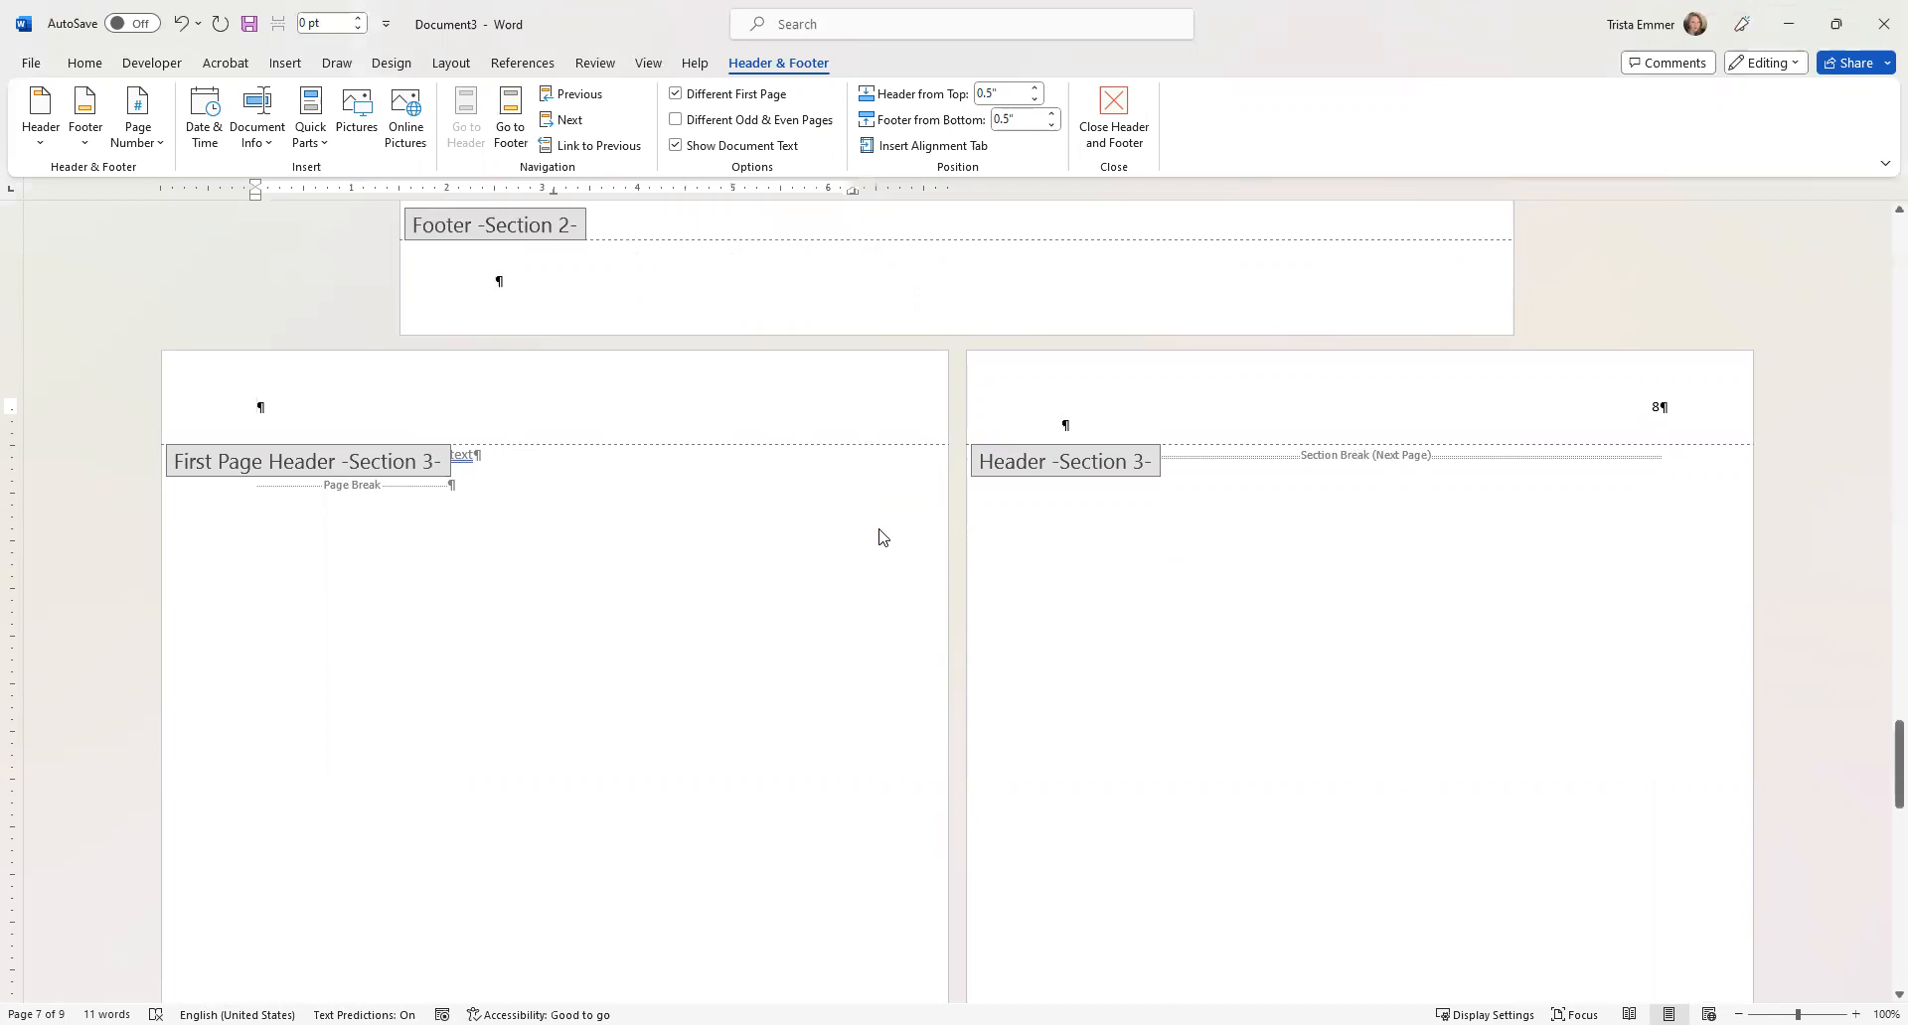
click(677, 96)
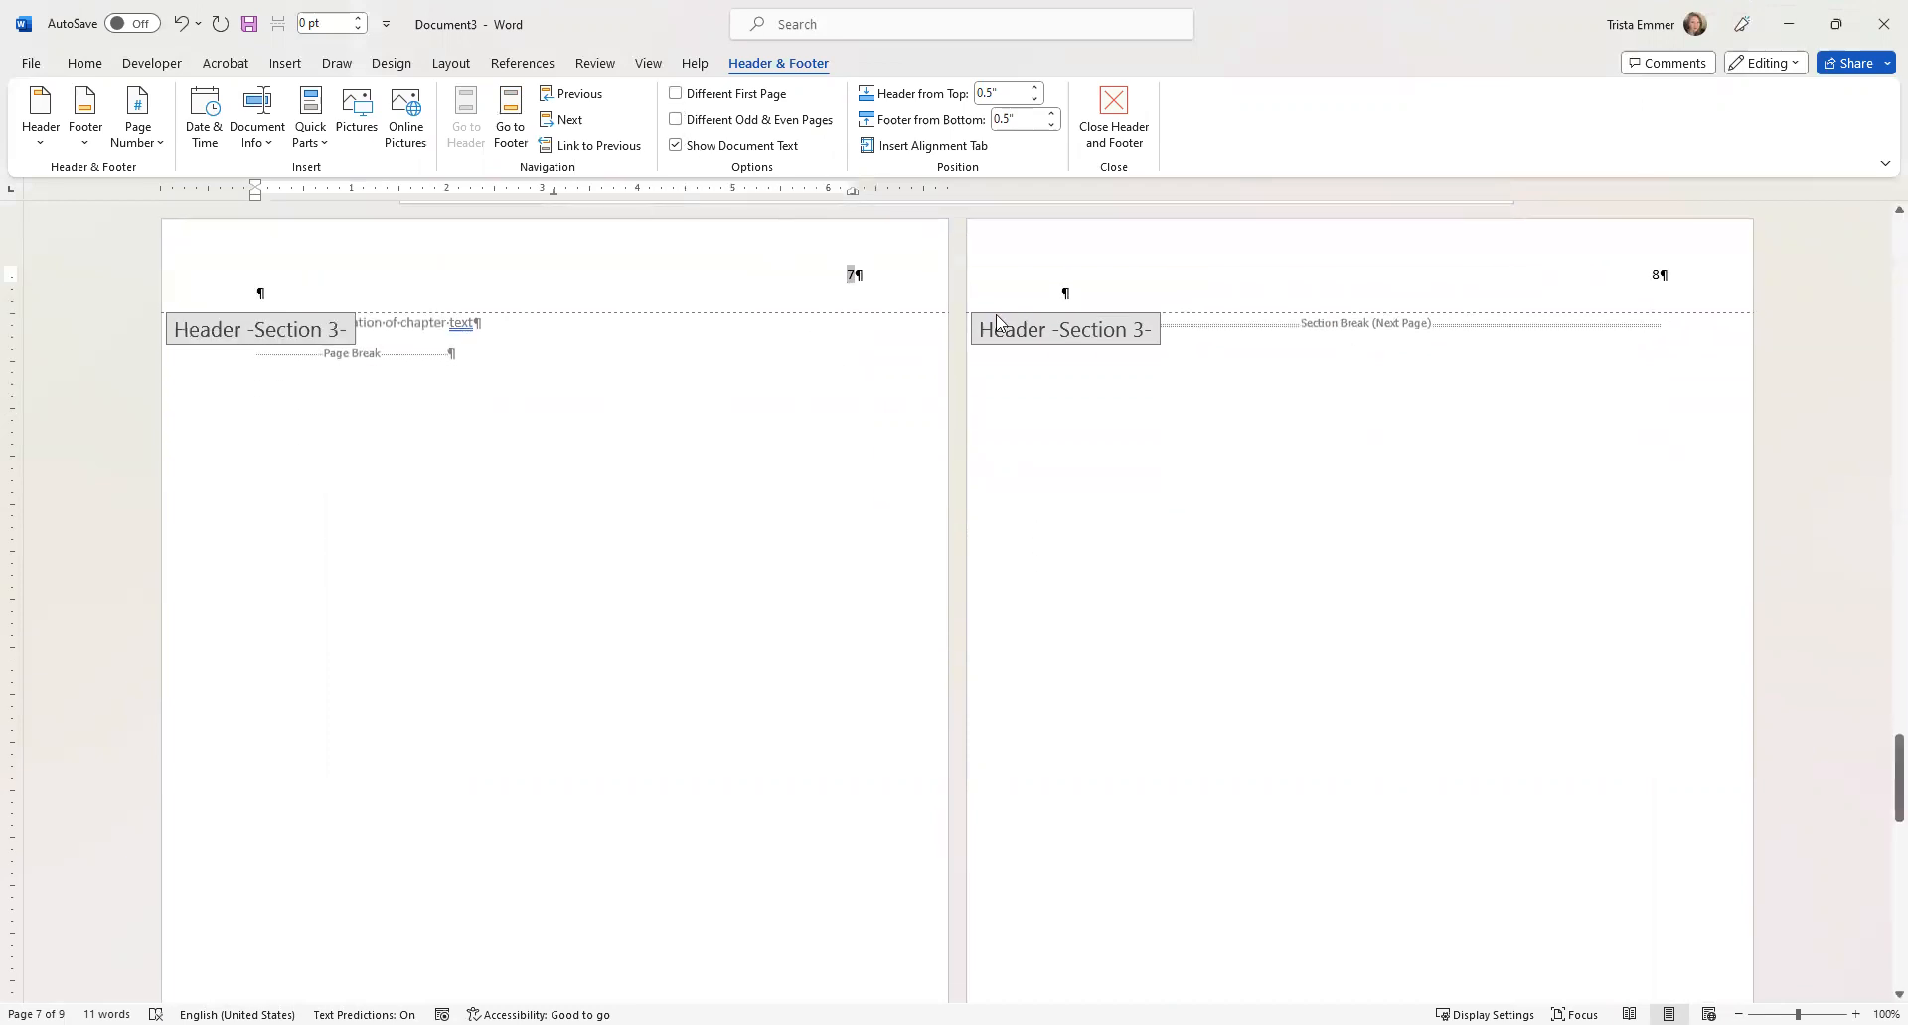
Return to the body text and add a blank line and a page break after the CHAPTER 2 heading.
scroll(1516, 360, down, 2)
scroll(1501, 349, down, 5)
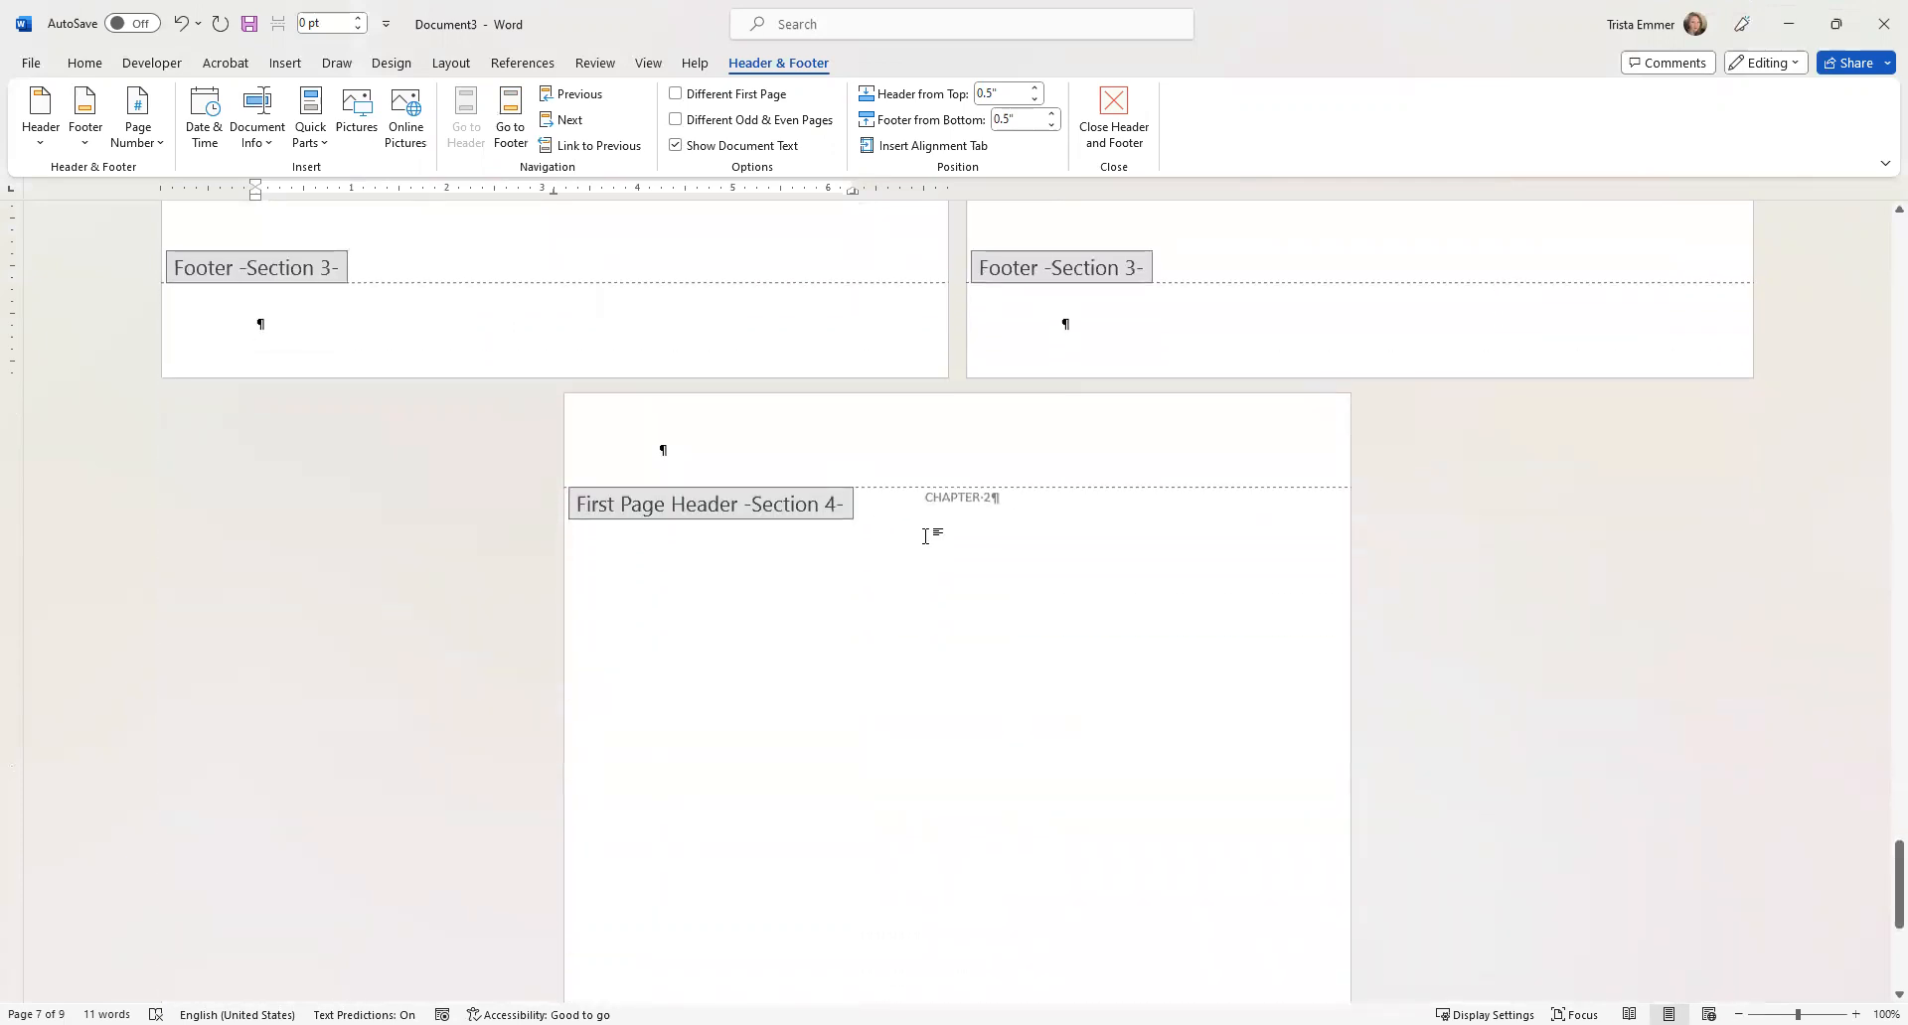
double_click(925, 536)
click(1006, 498)
key(Return)
key(Return)
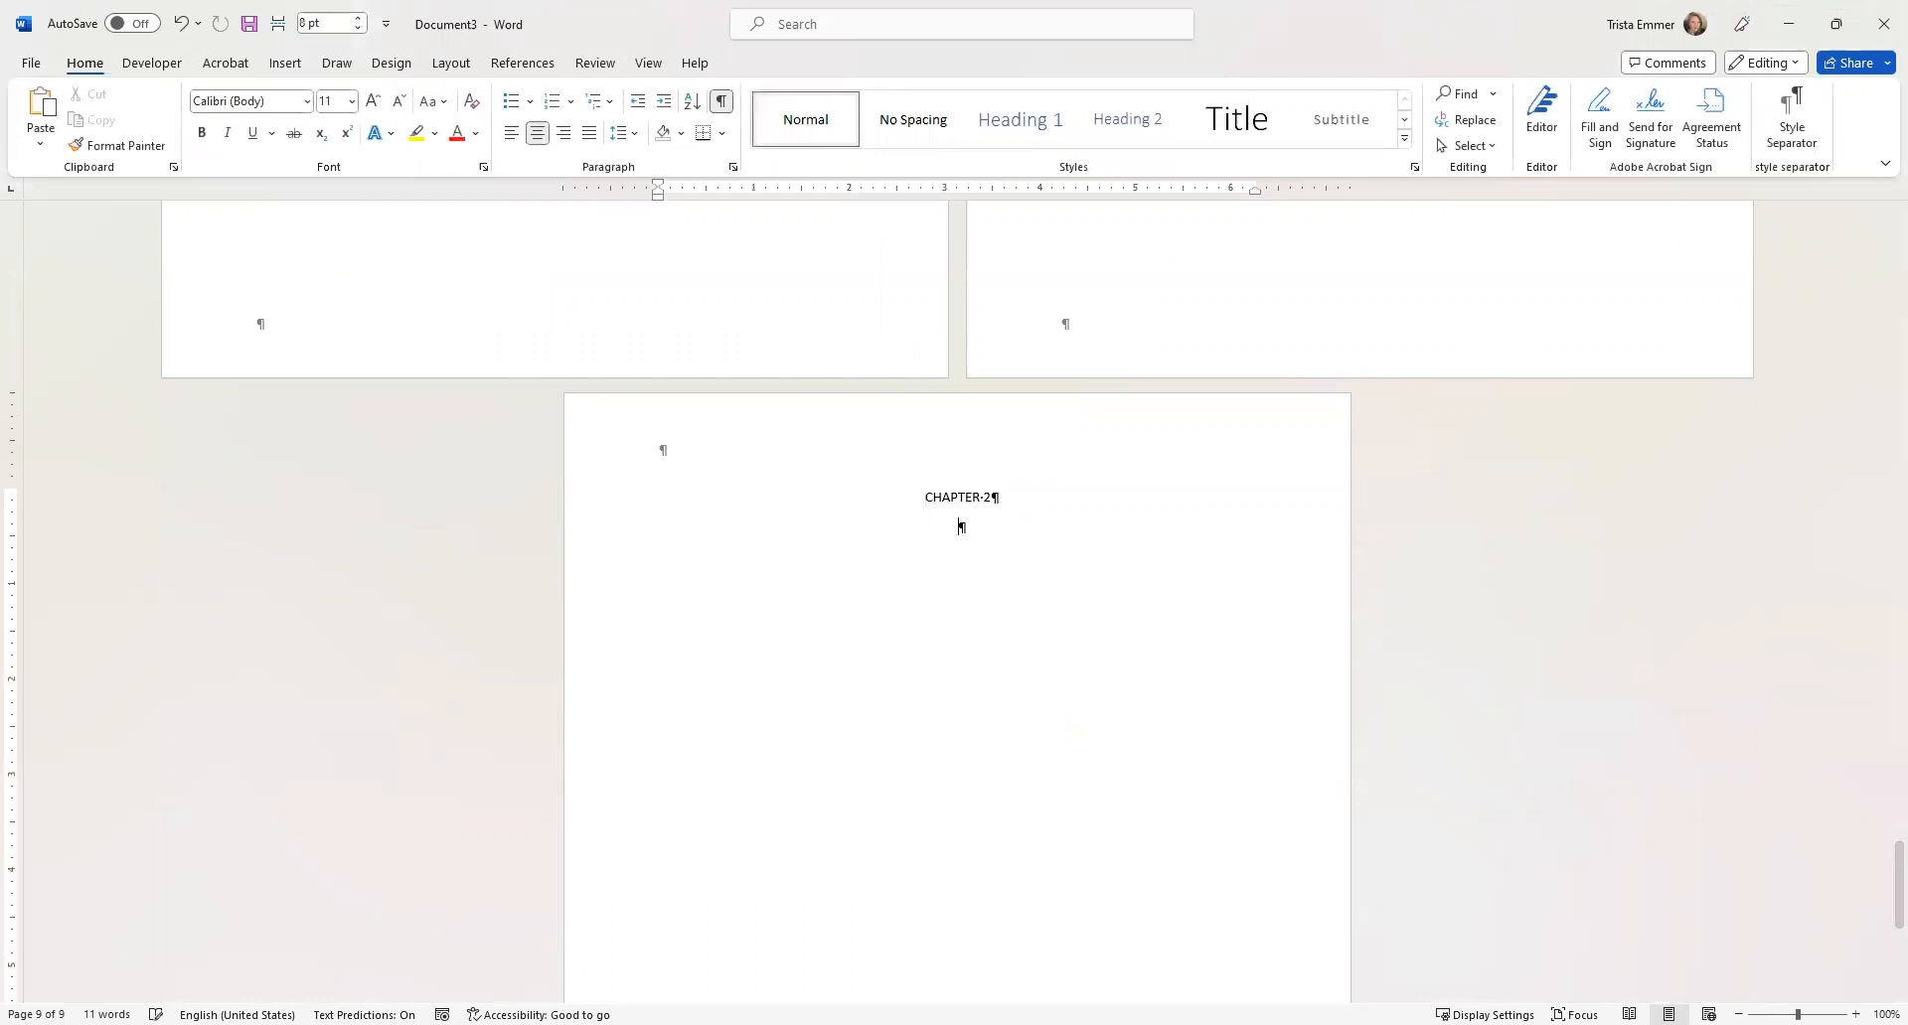
key(ctrl+Return)
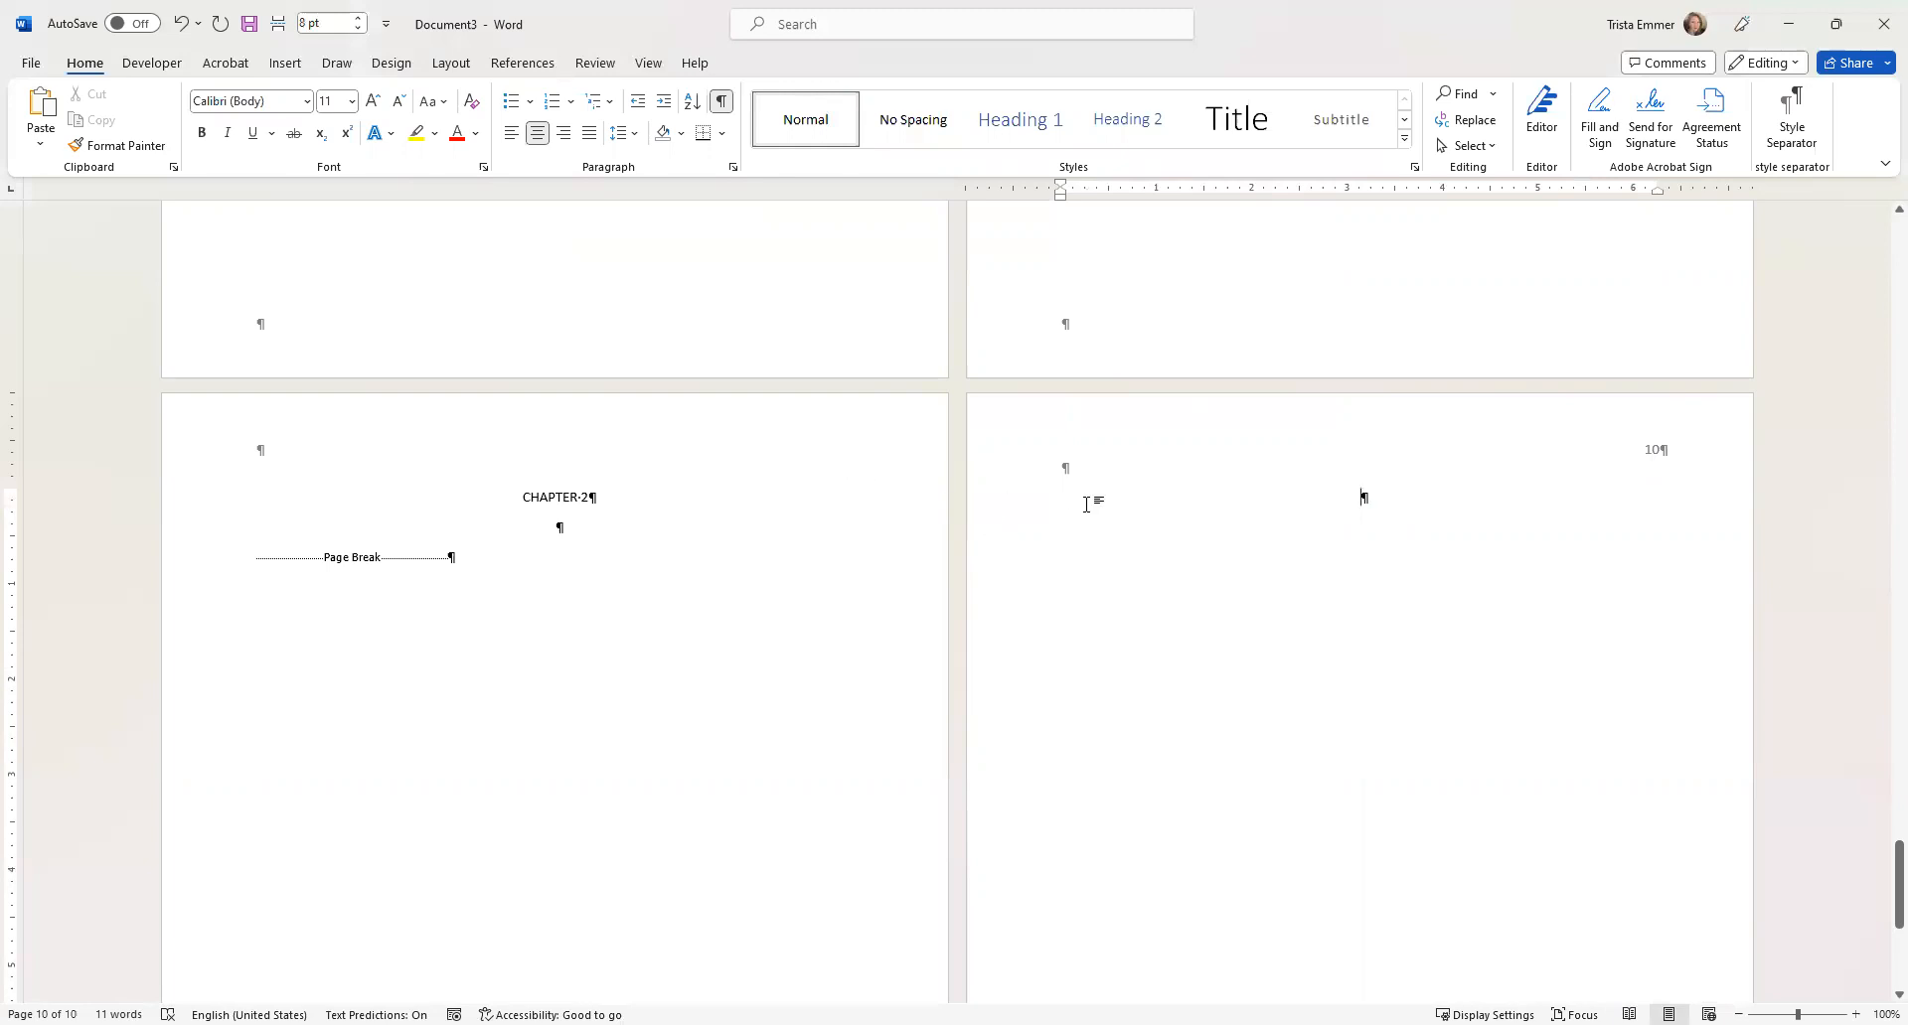
Turn section 3's Different First Page option on and back off to compare the header on page 7.
scroll(1086, 504, up, 10)
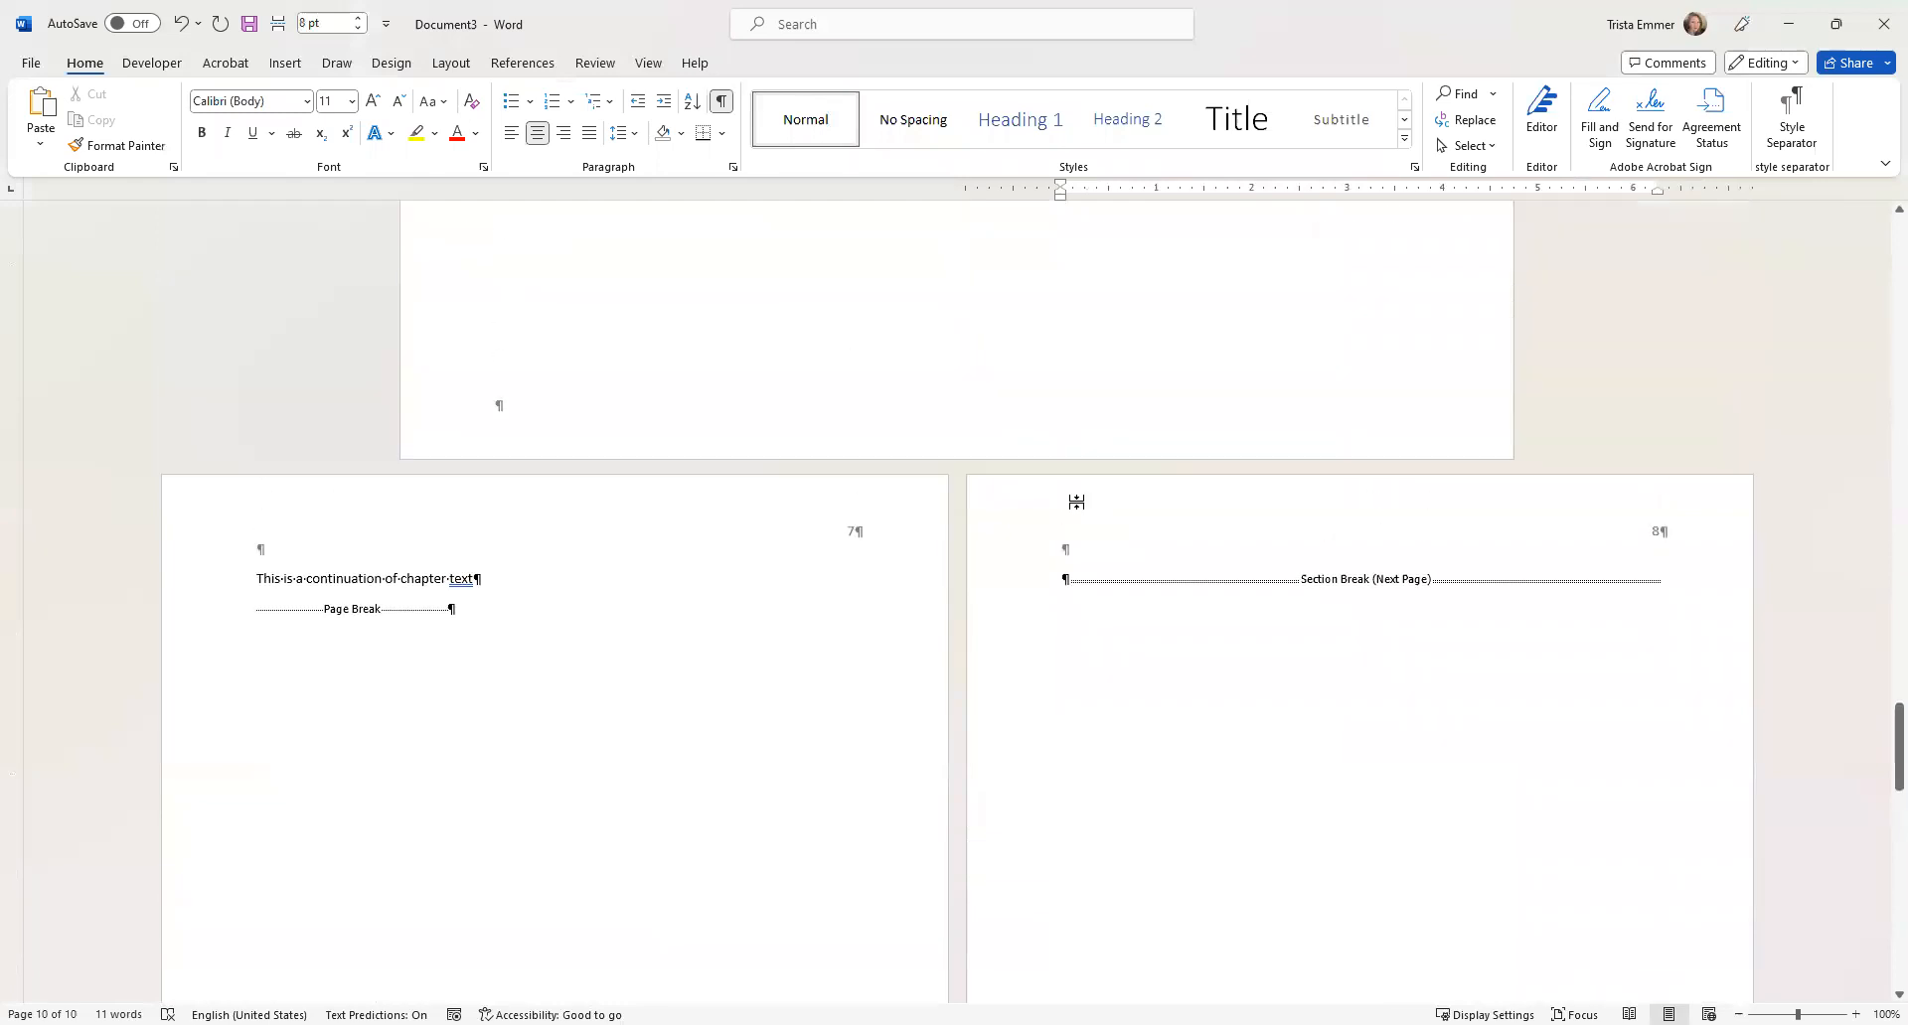
scroll(1076, 502, up, 1)
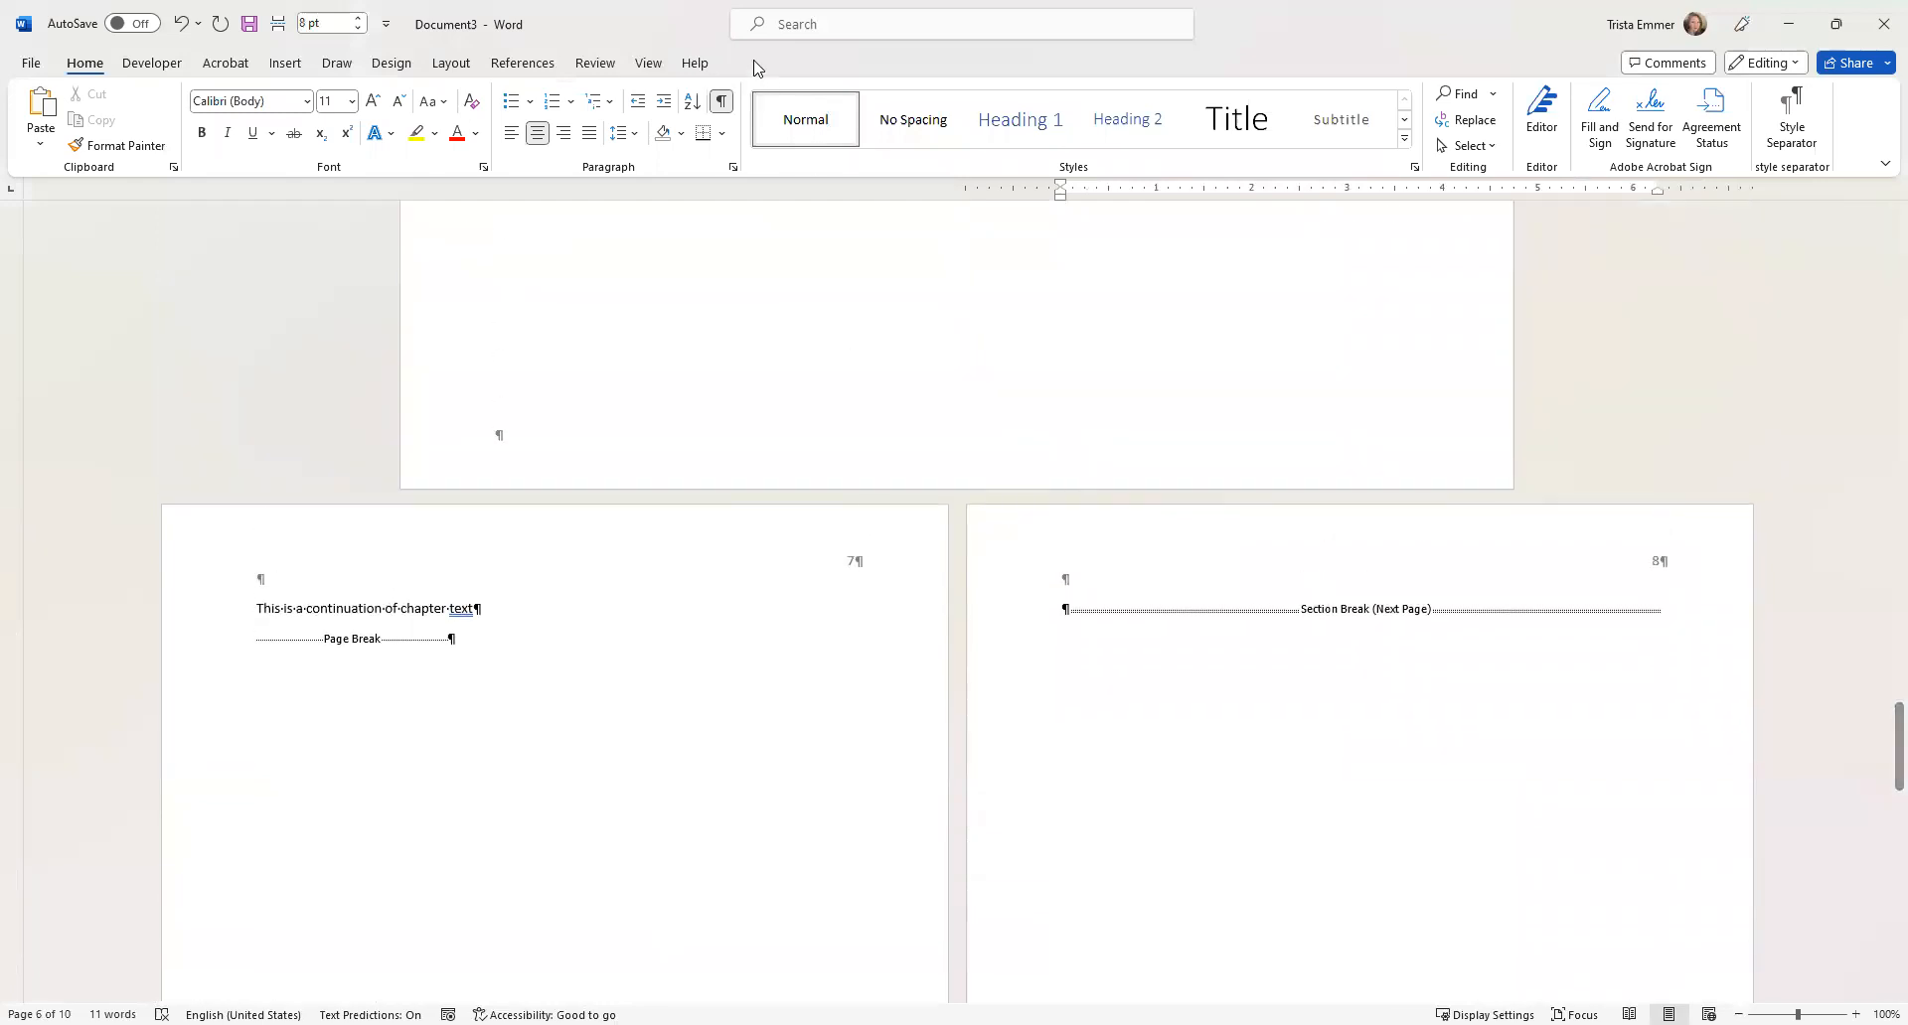
double_click(805, 537)
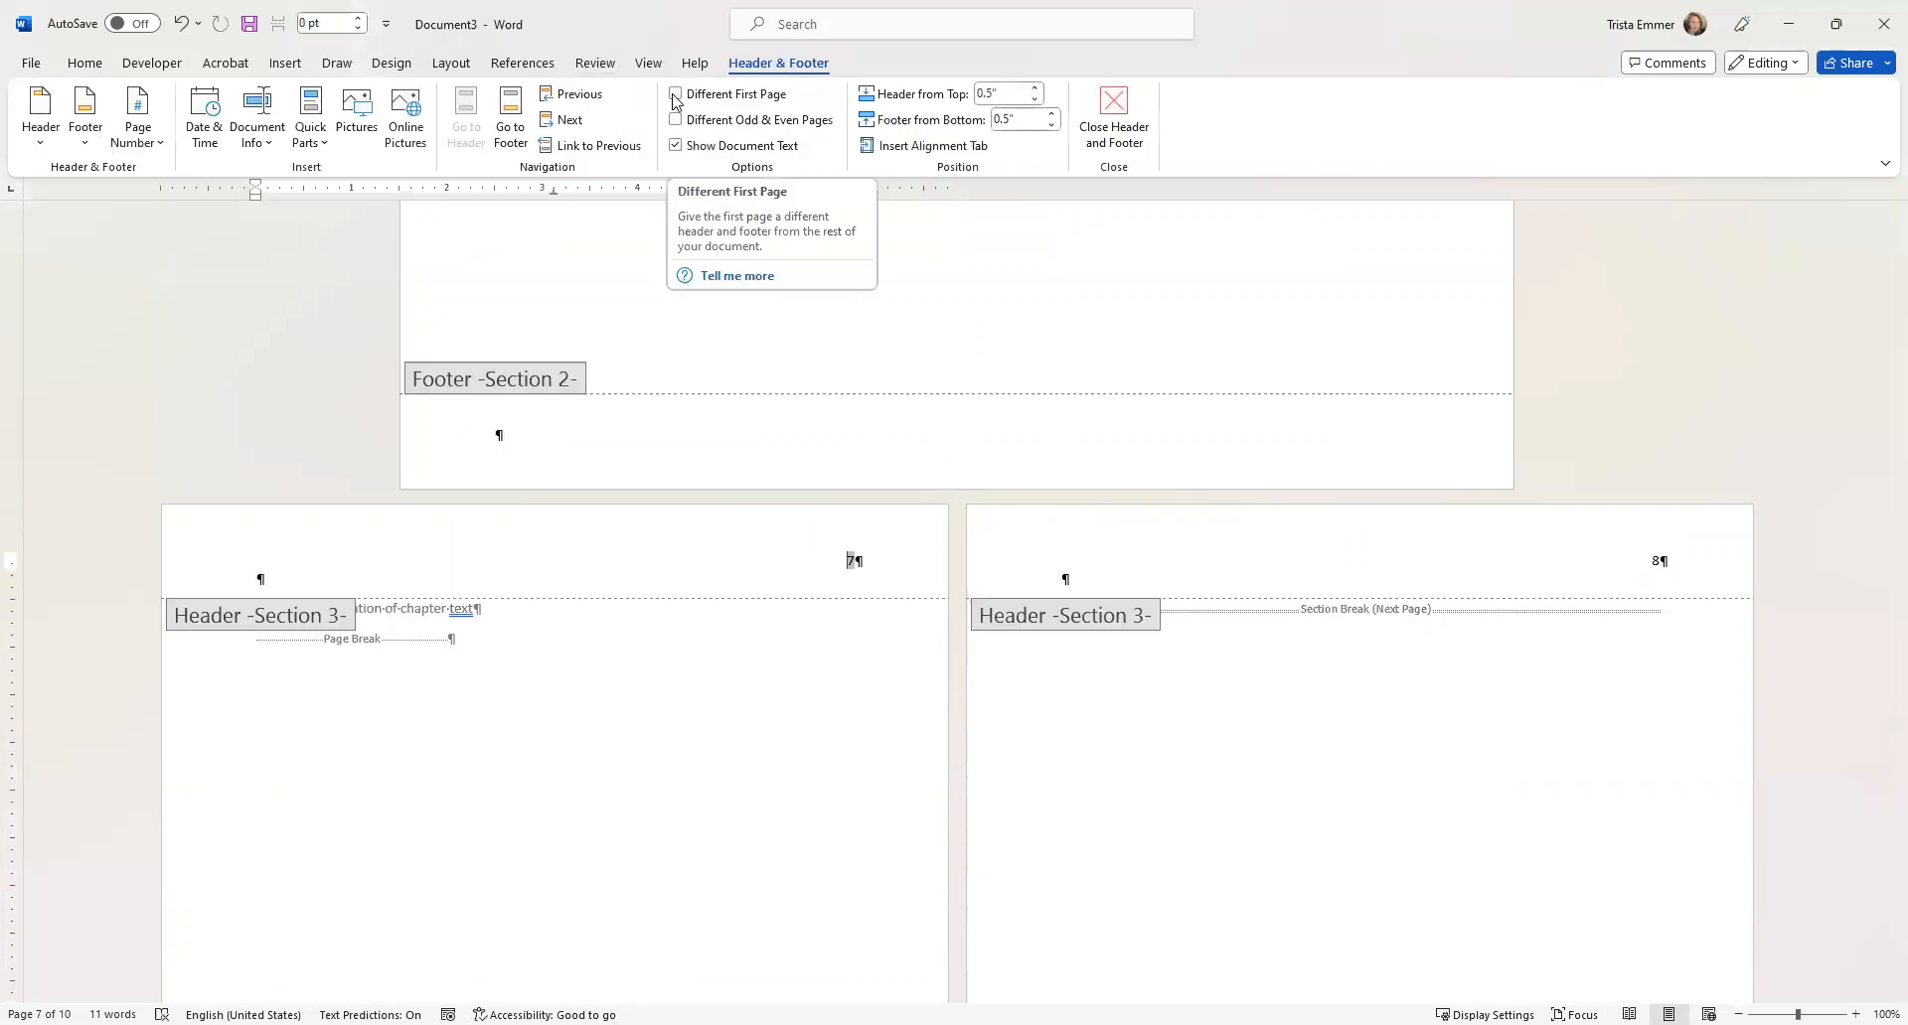
click(676, 96)
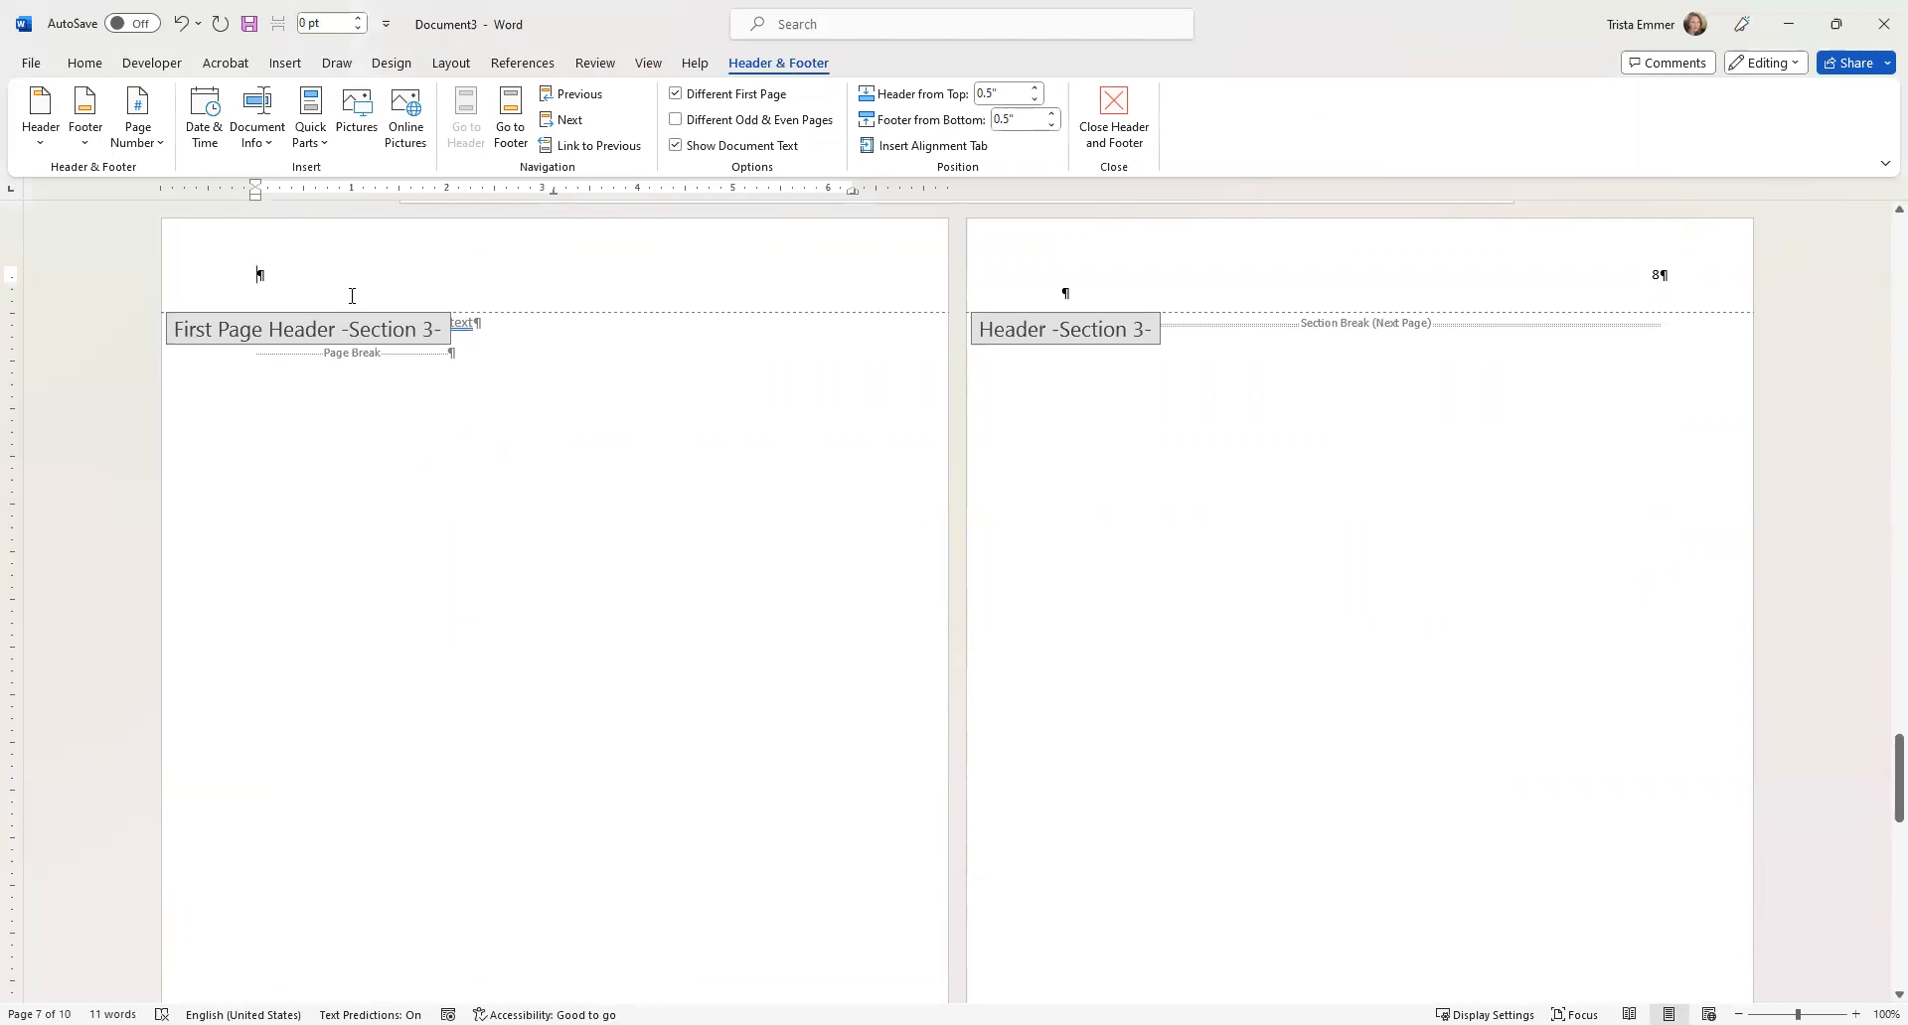
click(675, 94)
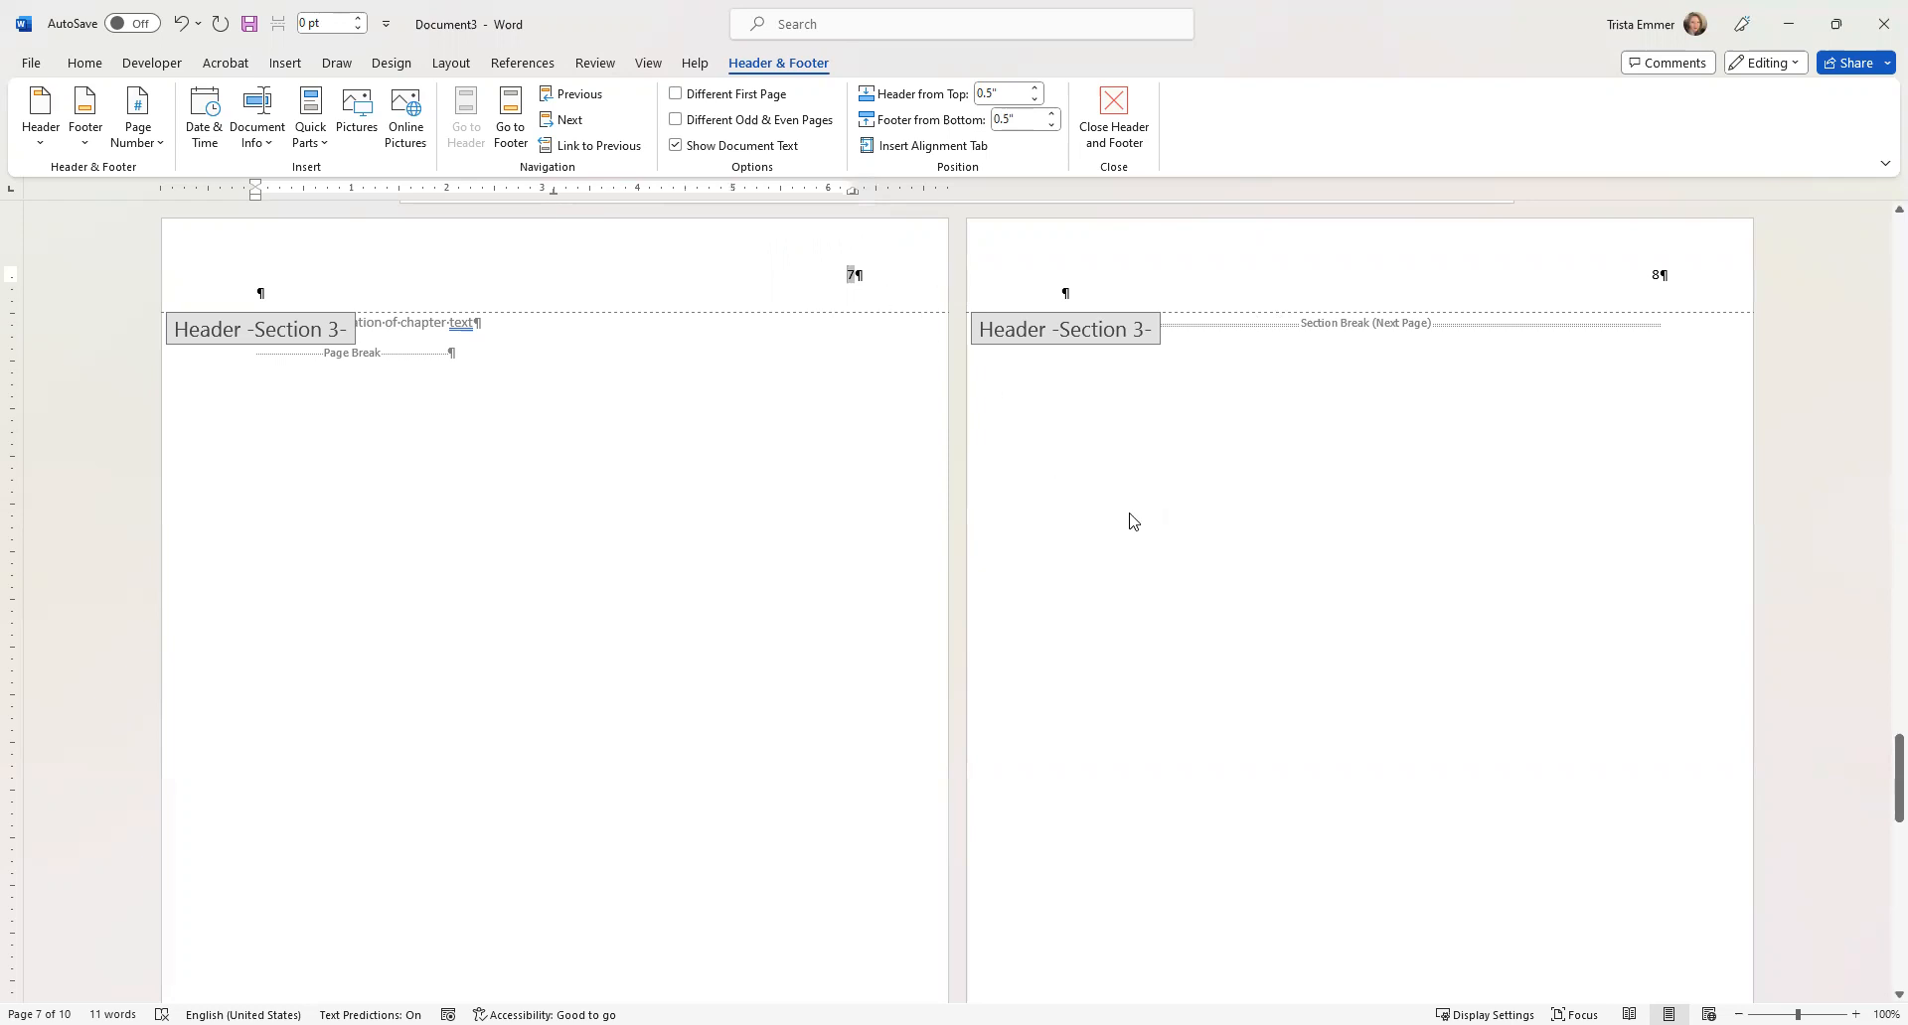
Check the header page numbers from landscape section 2 through section 3 to the Chapter 2 pages in section 4.
scroll(1312, 396, up, 2)
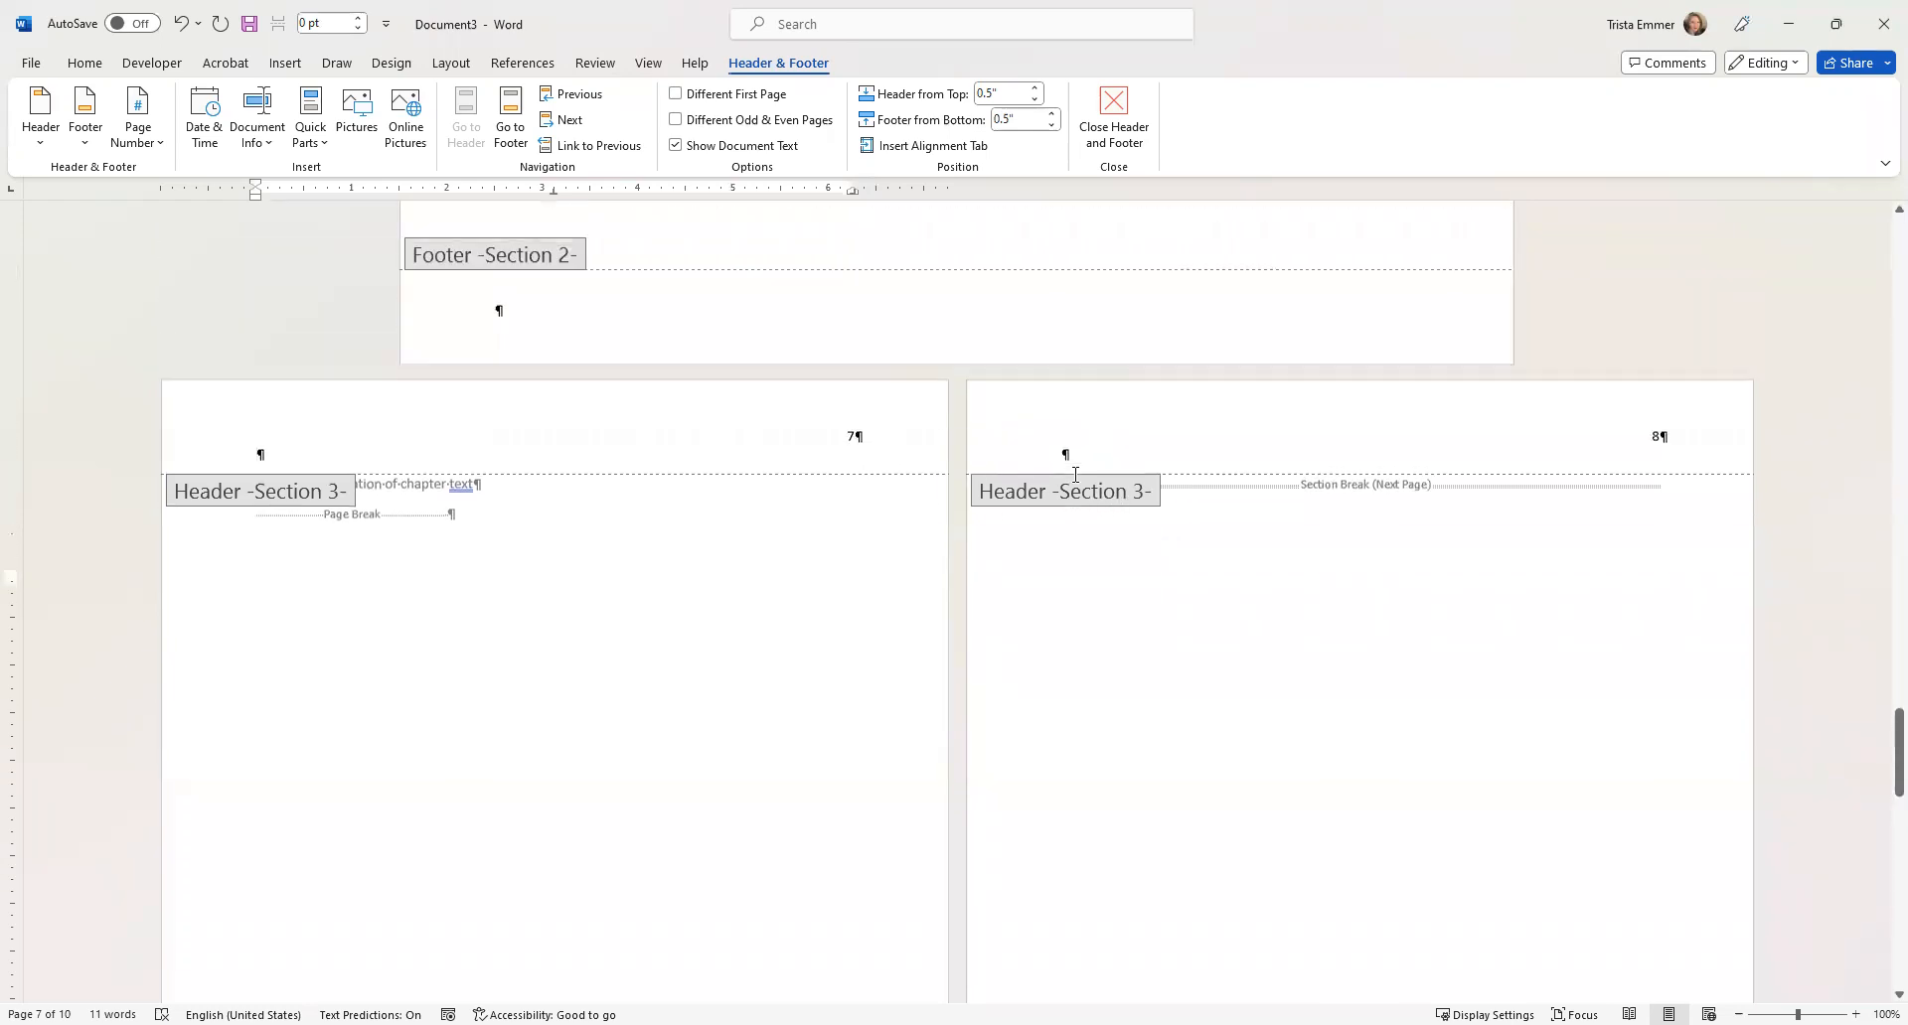
scroll(1070, 462, up, 10)
scroll(1072, 471, up, 20)
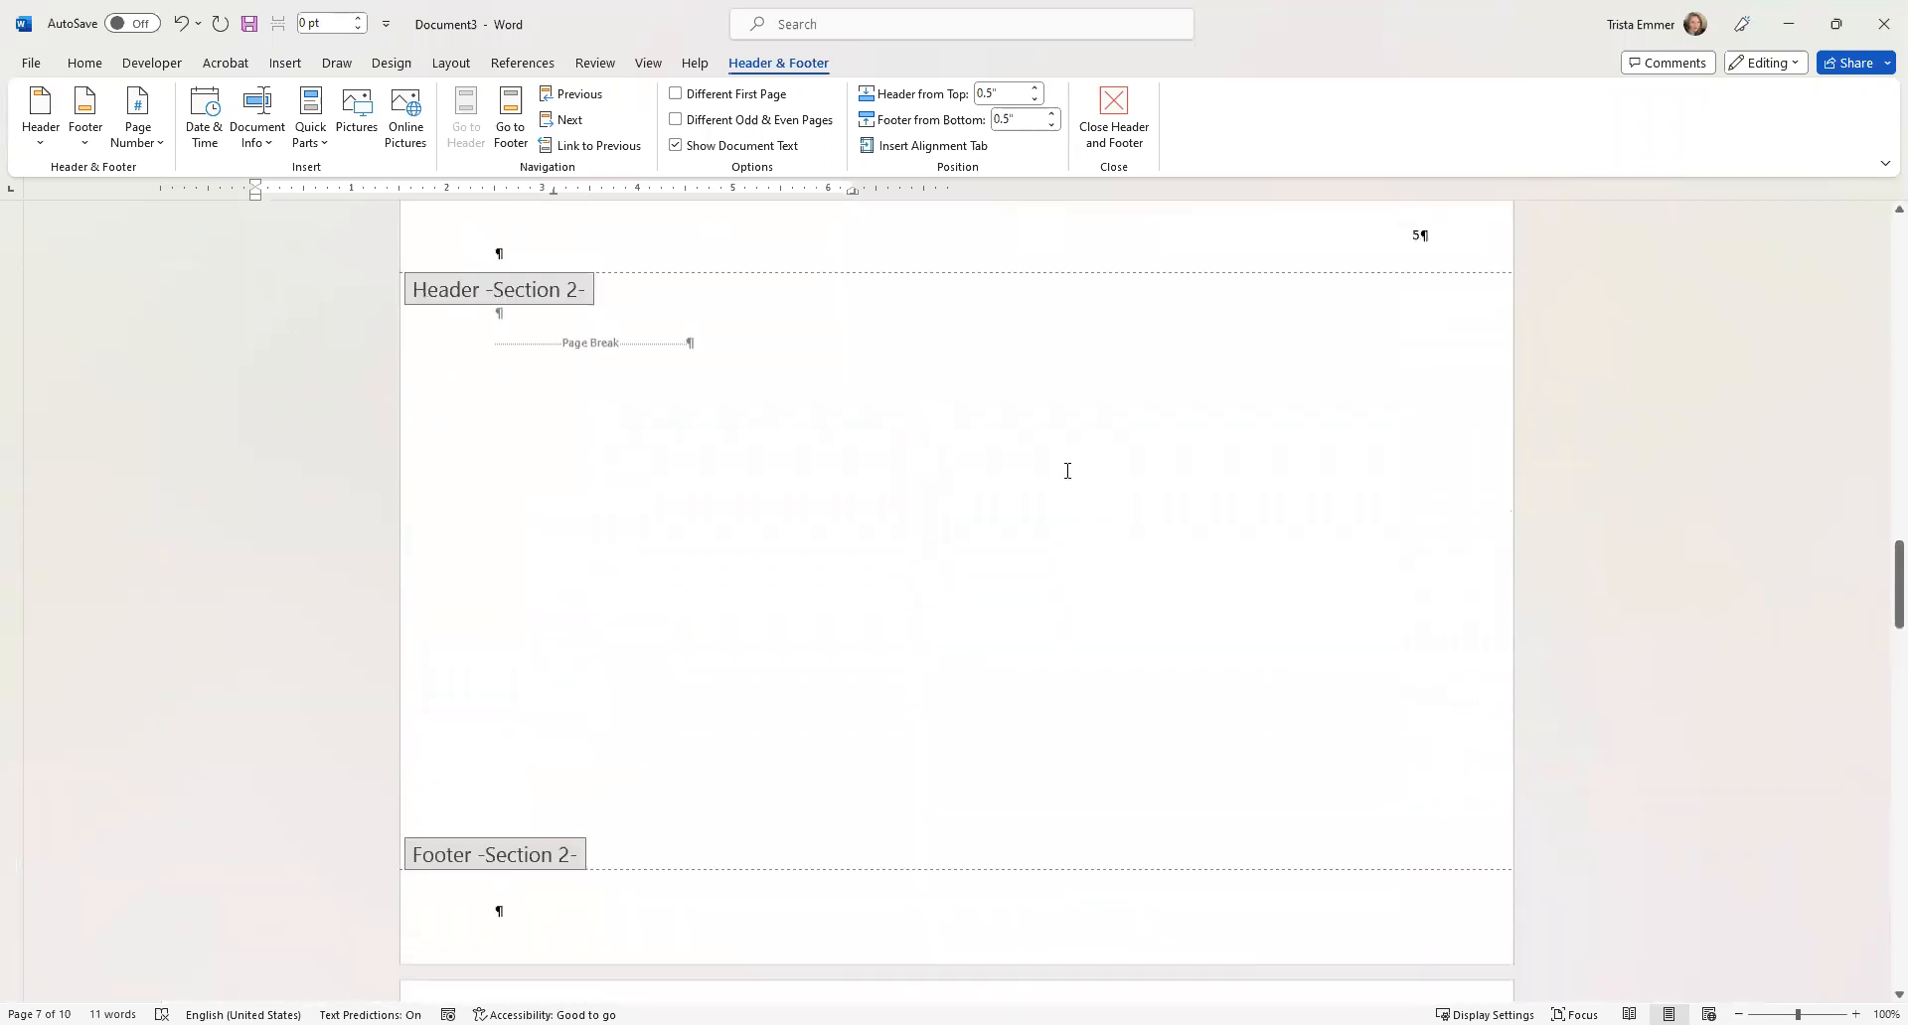
scroll(1066, 475, up, 9)
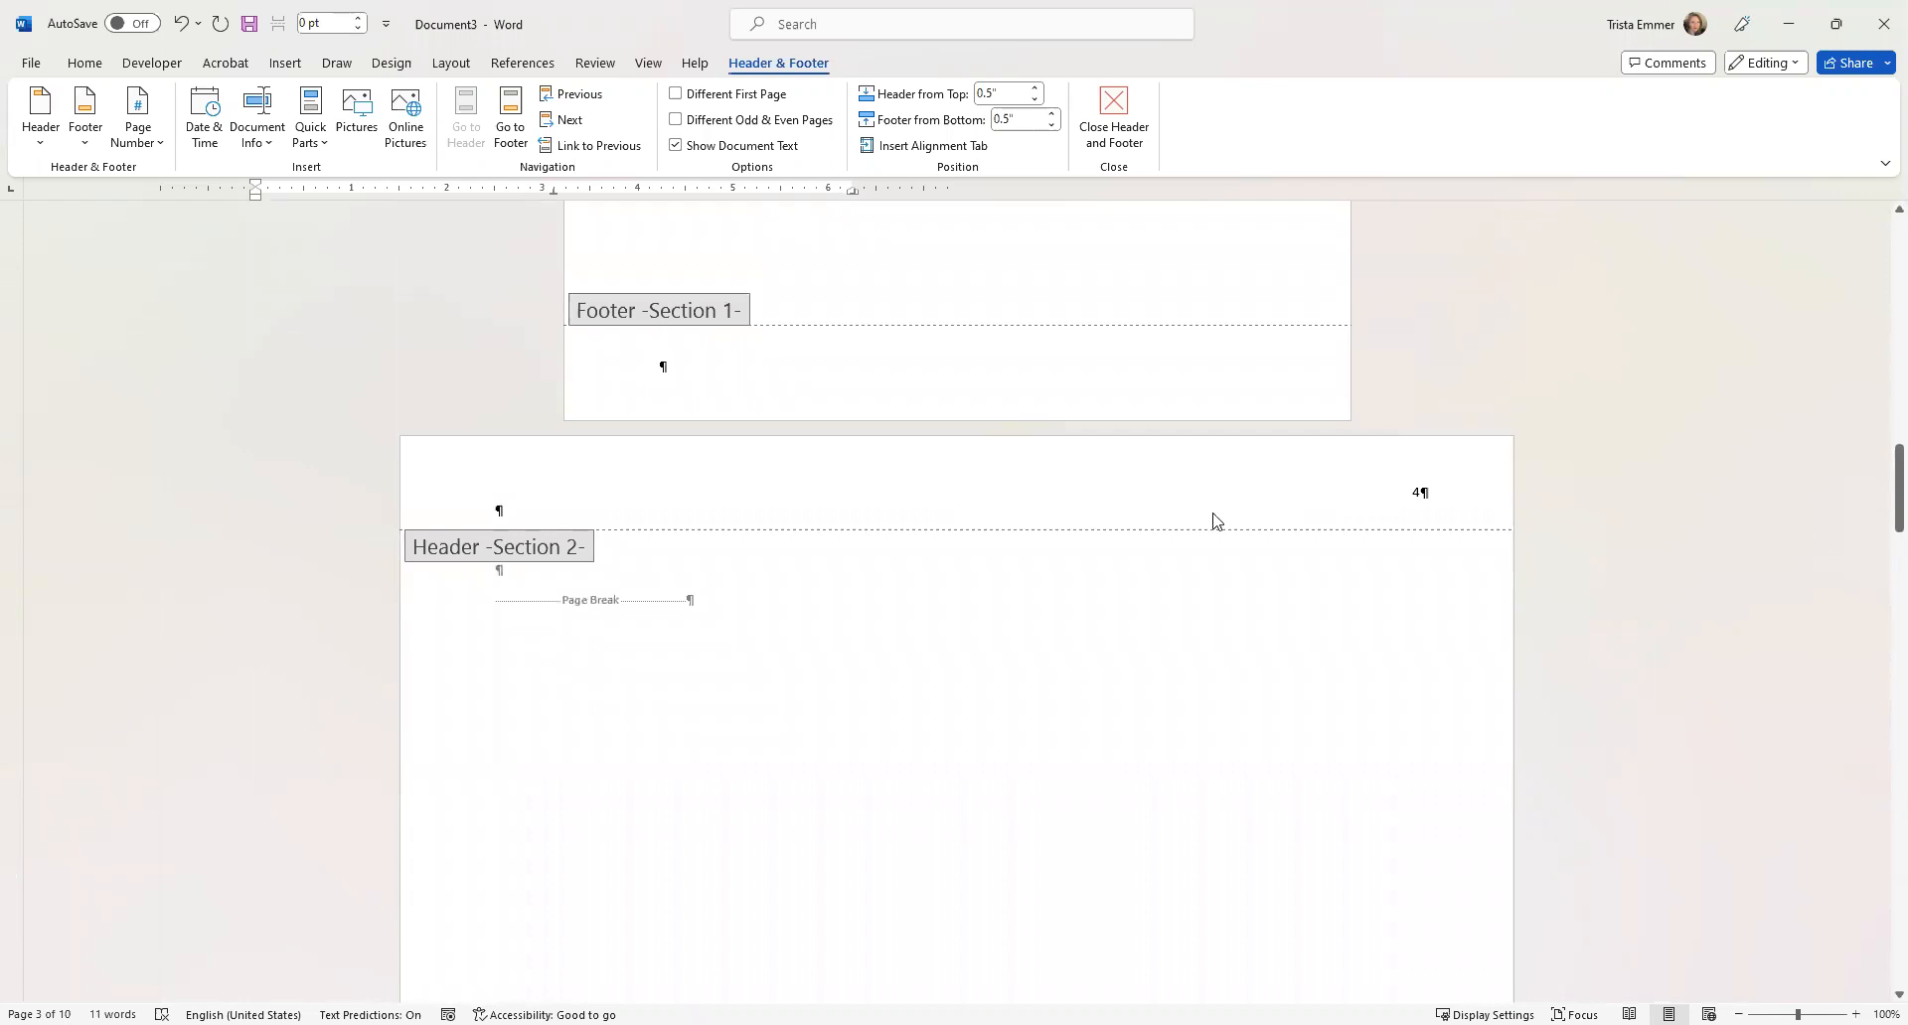
scroll(1215, 521, down, 10)
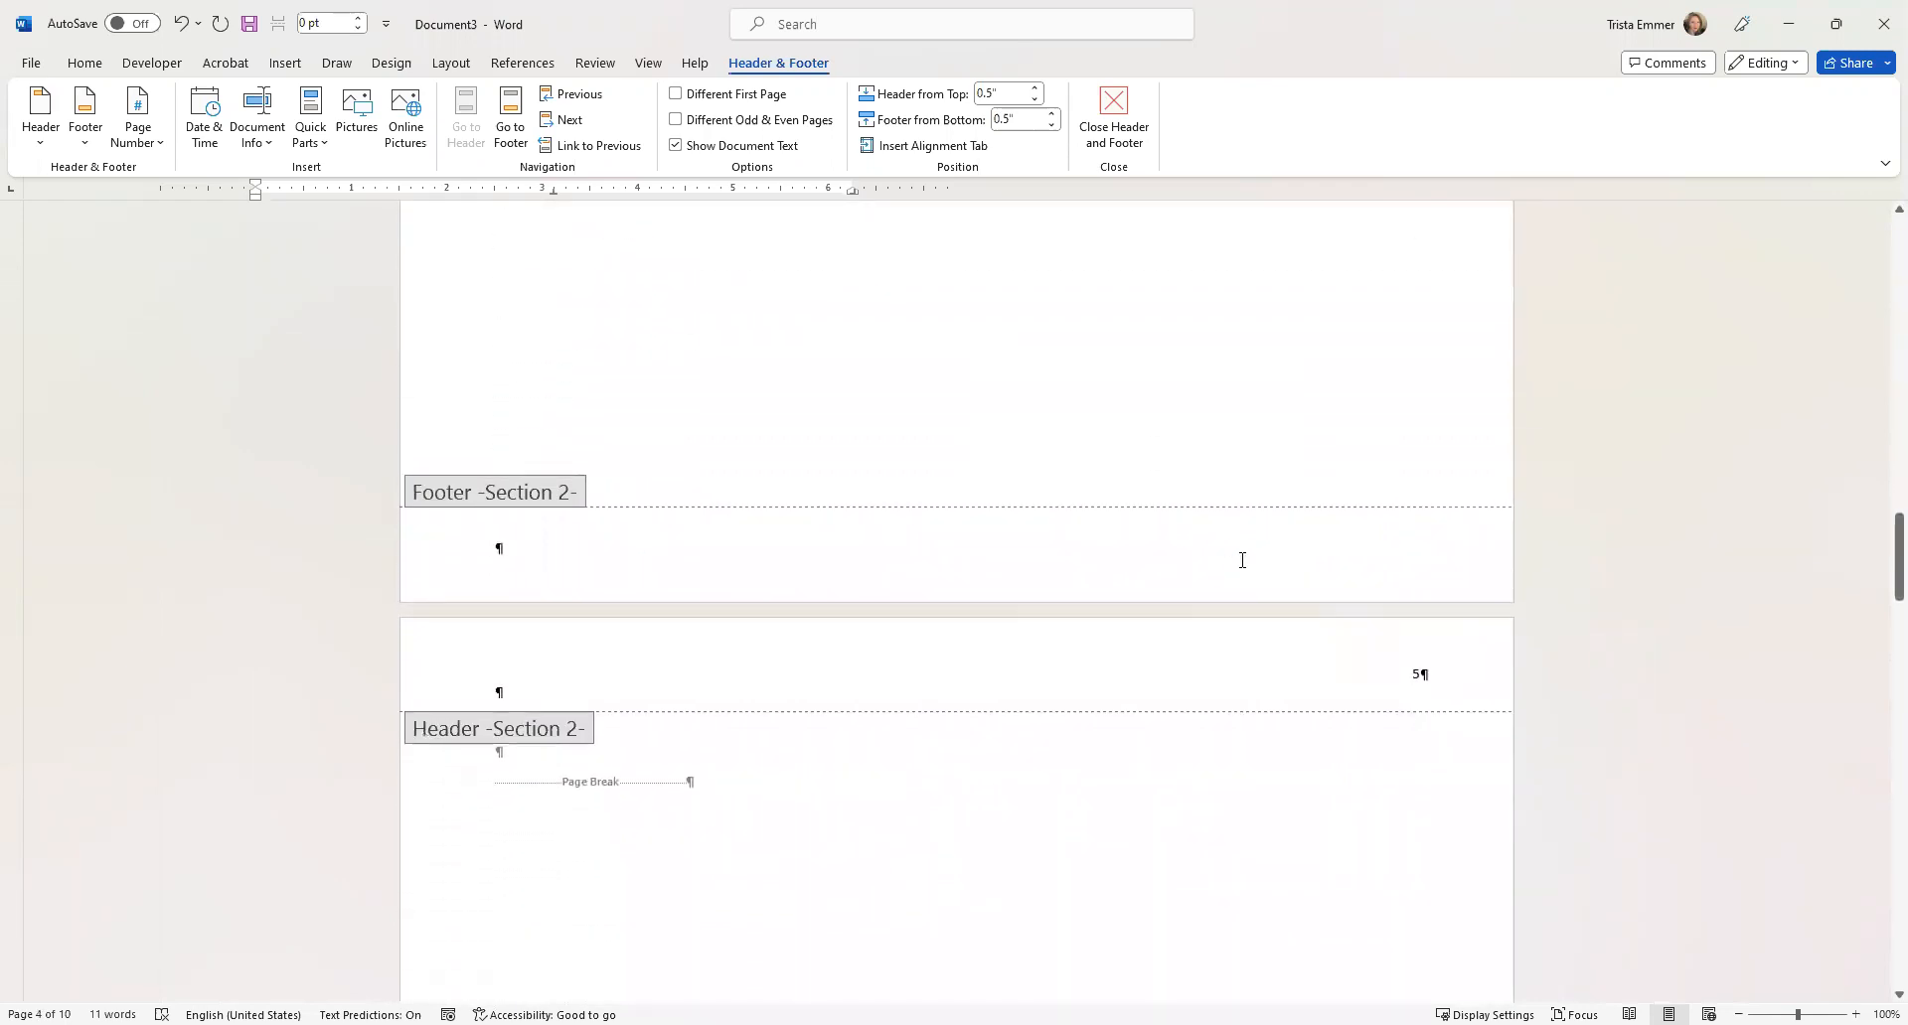
scroll(1243, 561, down, 2)
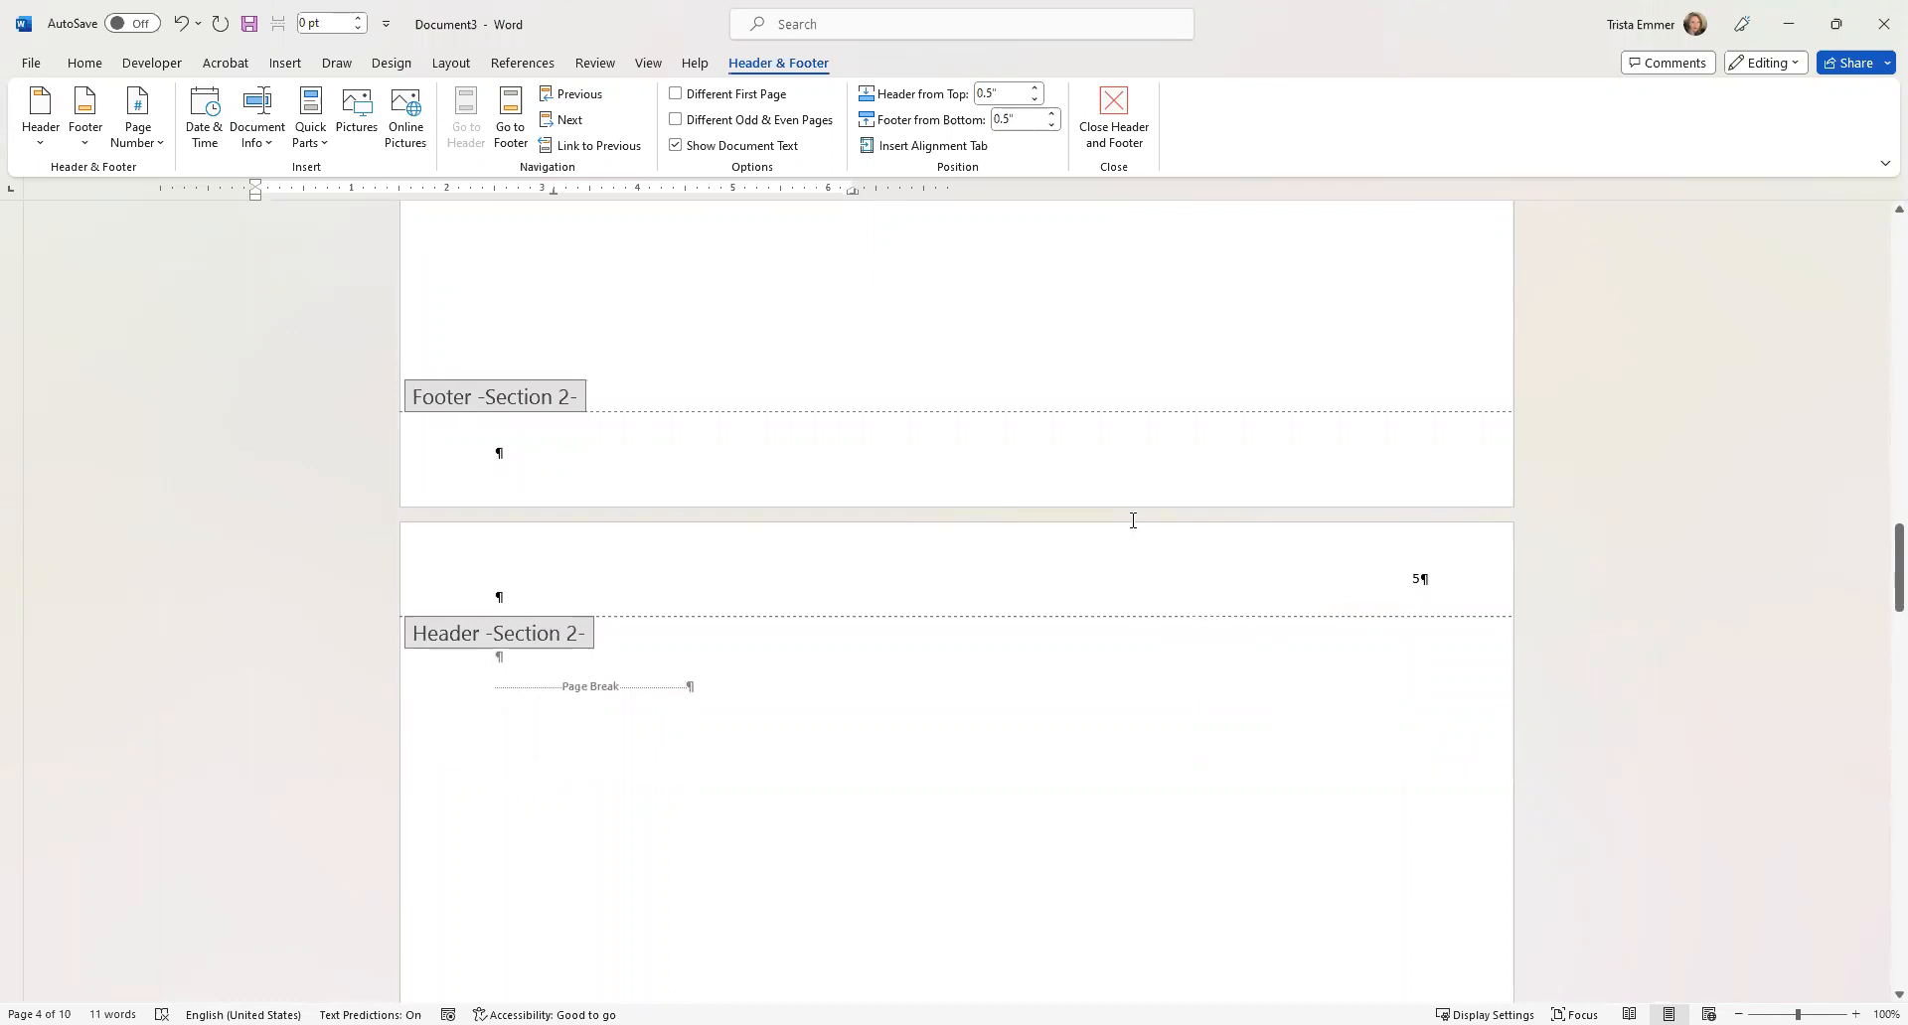
scroll(1135, 597, down, 10)
scroll(1137, 603, down, 15)
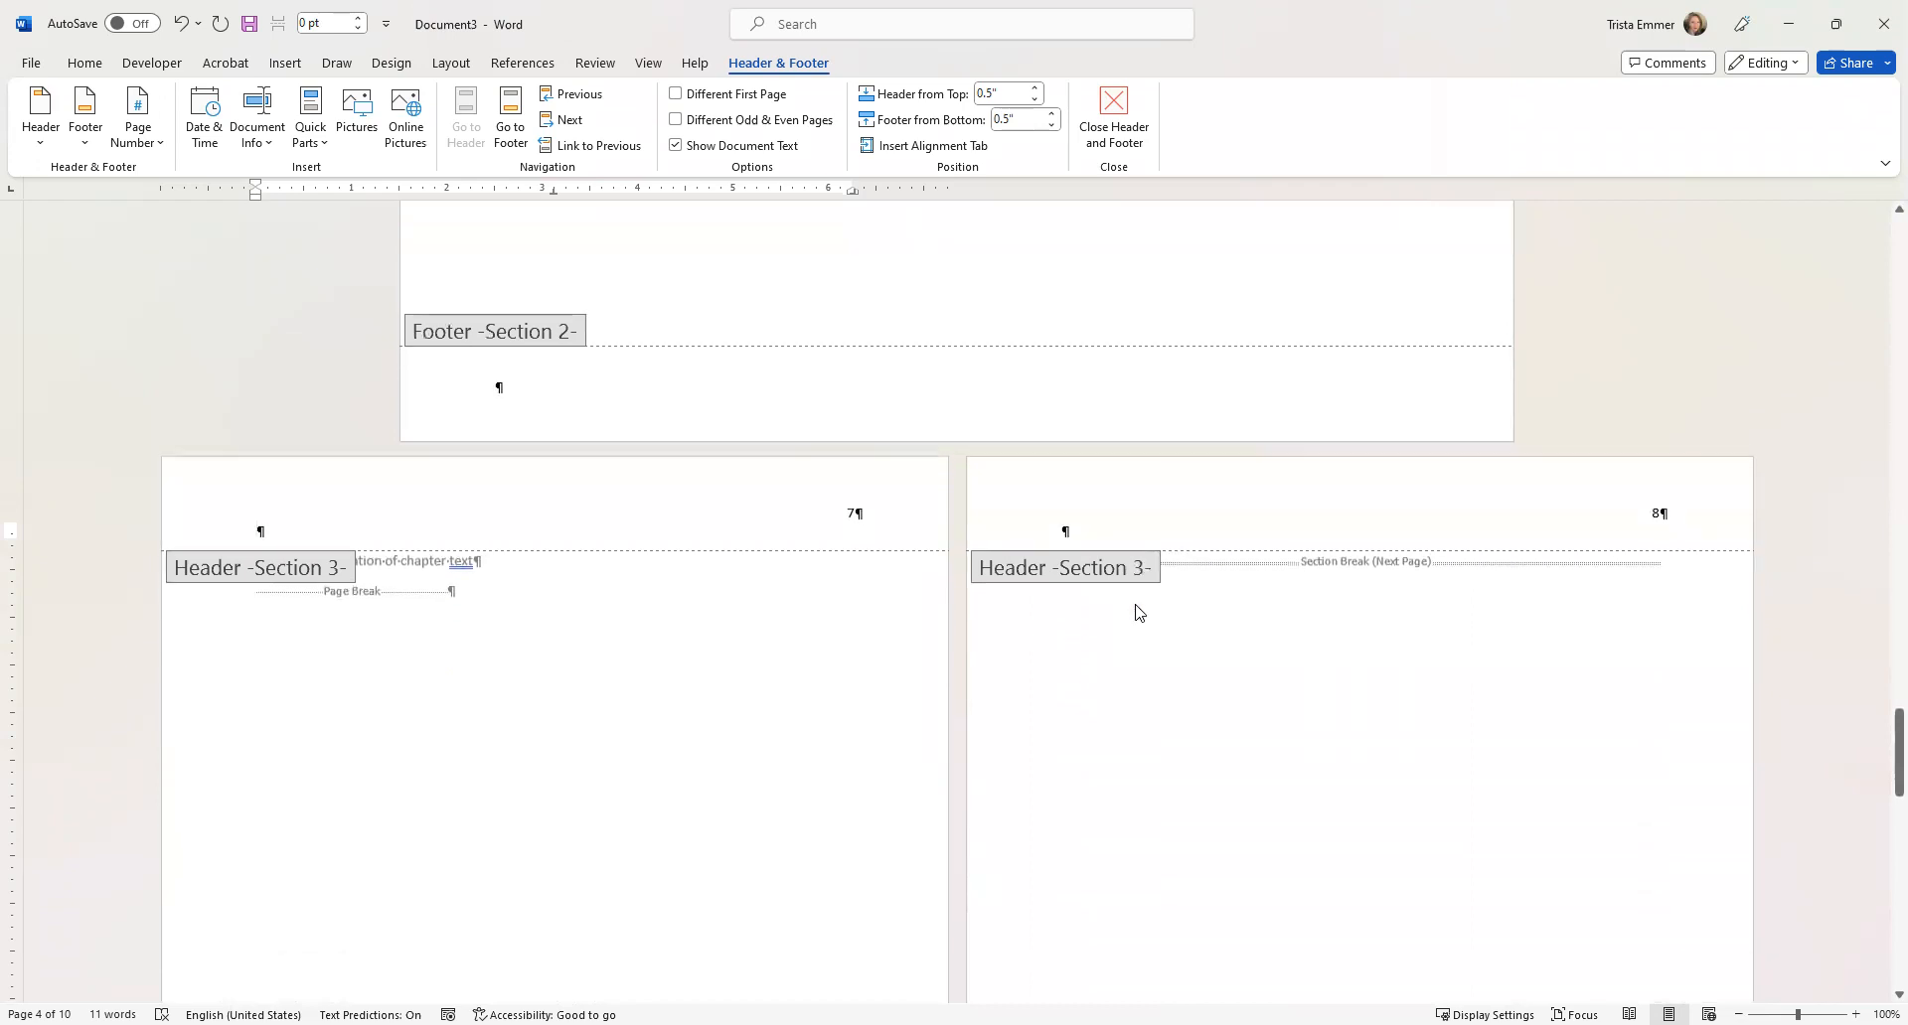
scroll(1073, 530, down, 2)
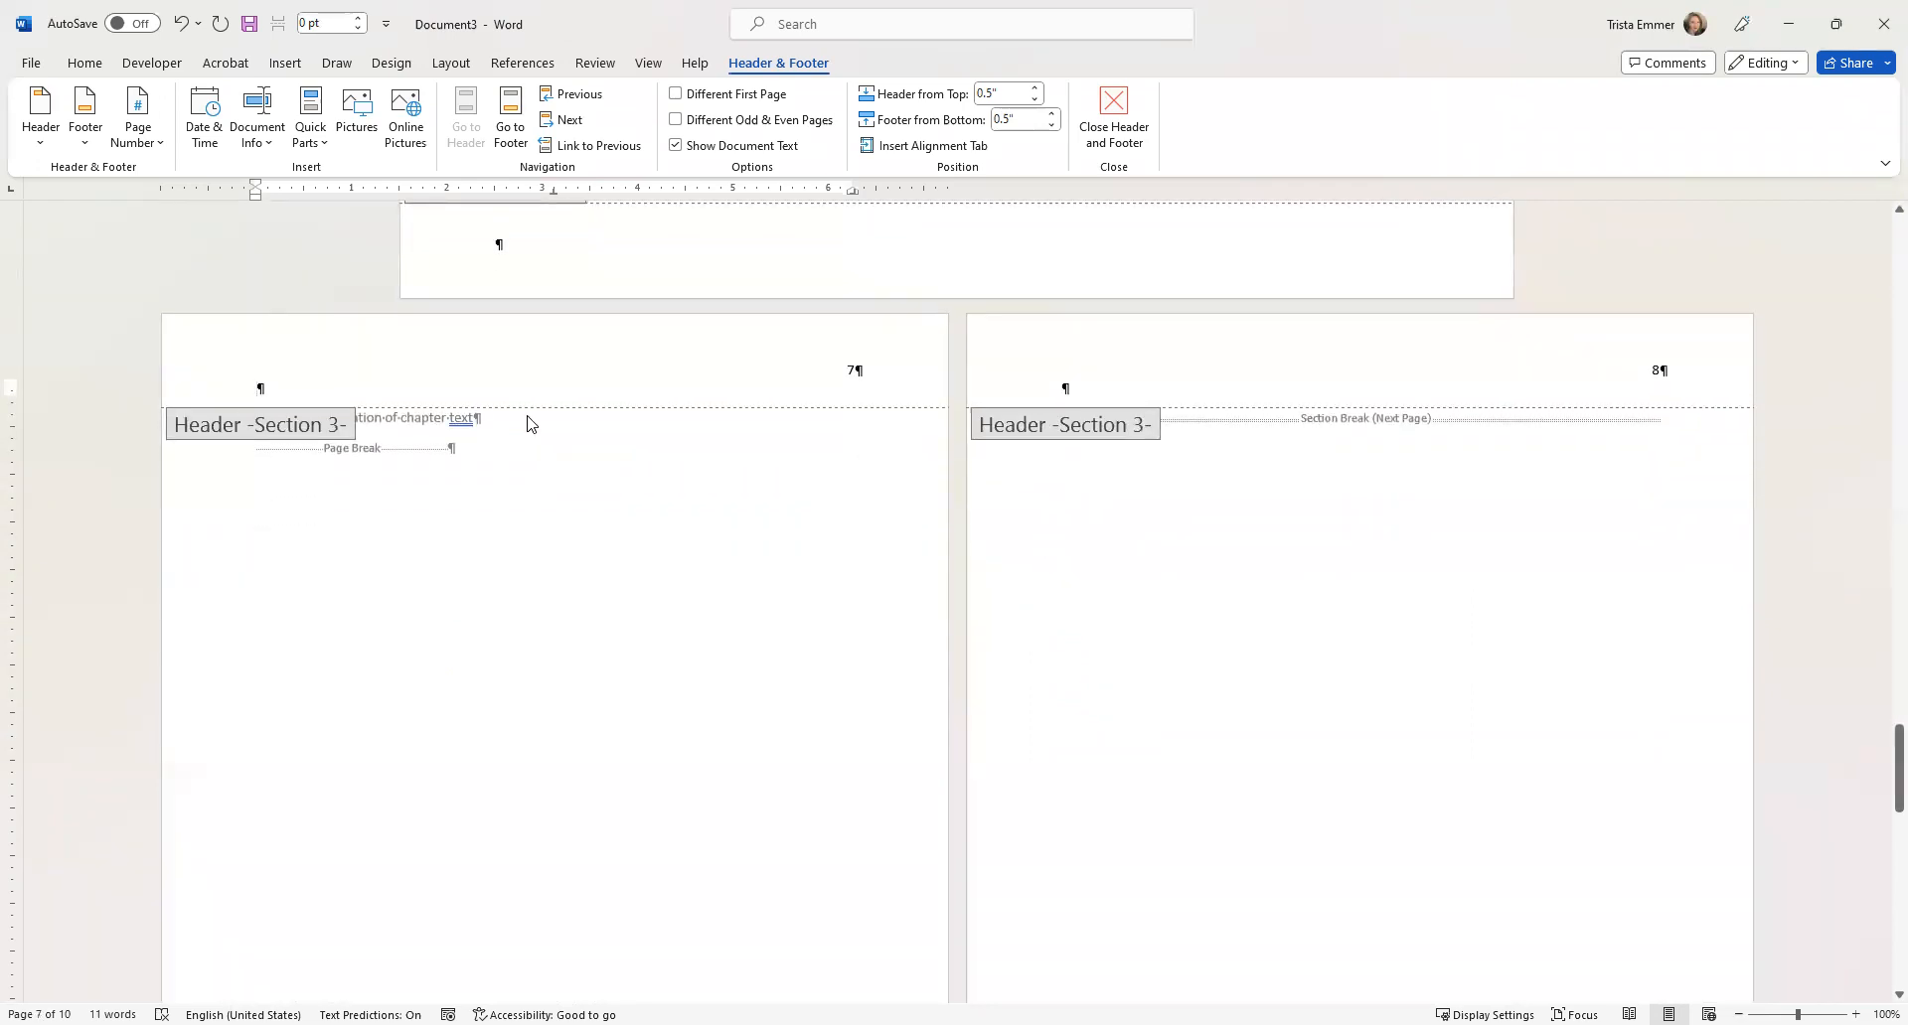
scroll(528, 424, down, 15)
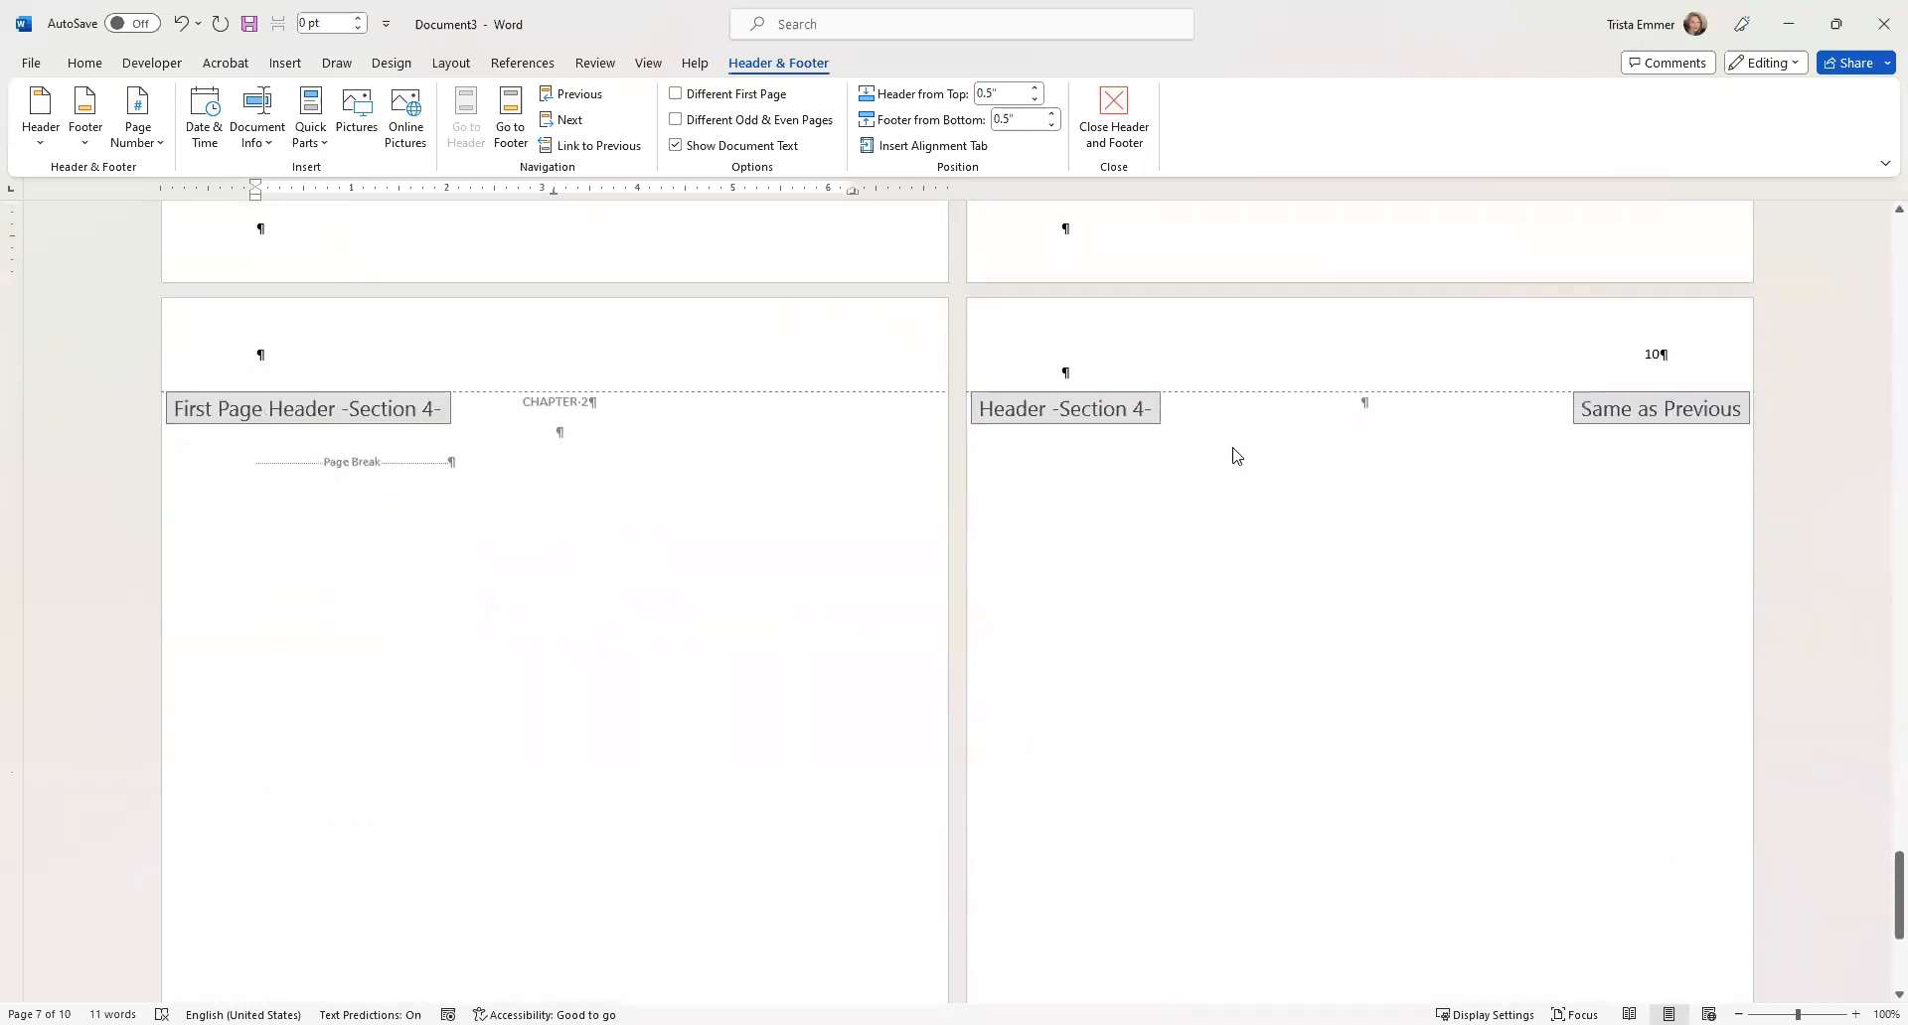
scroll(1156, 566, up, 15)
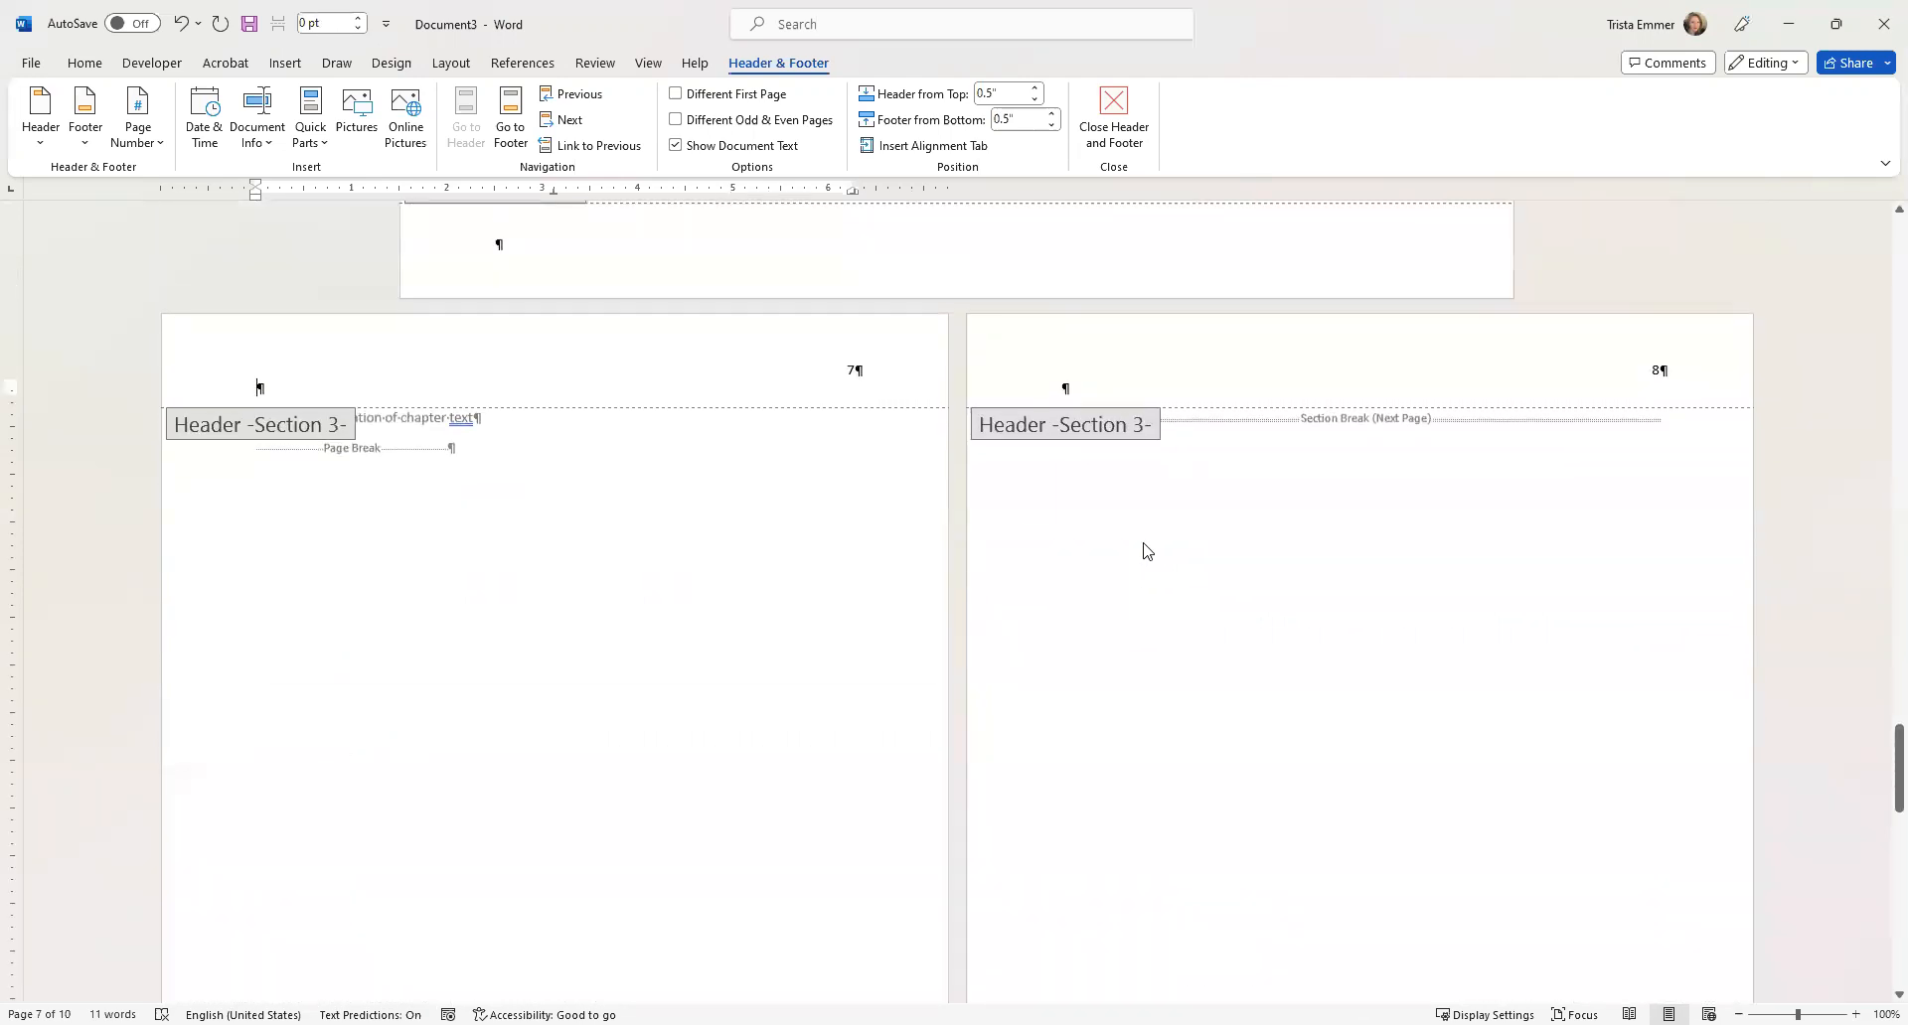
Add two blank paragraphs before the section break on page 8 and delete the page break on page 7.
click(1180, 547)
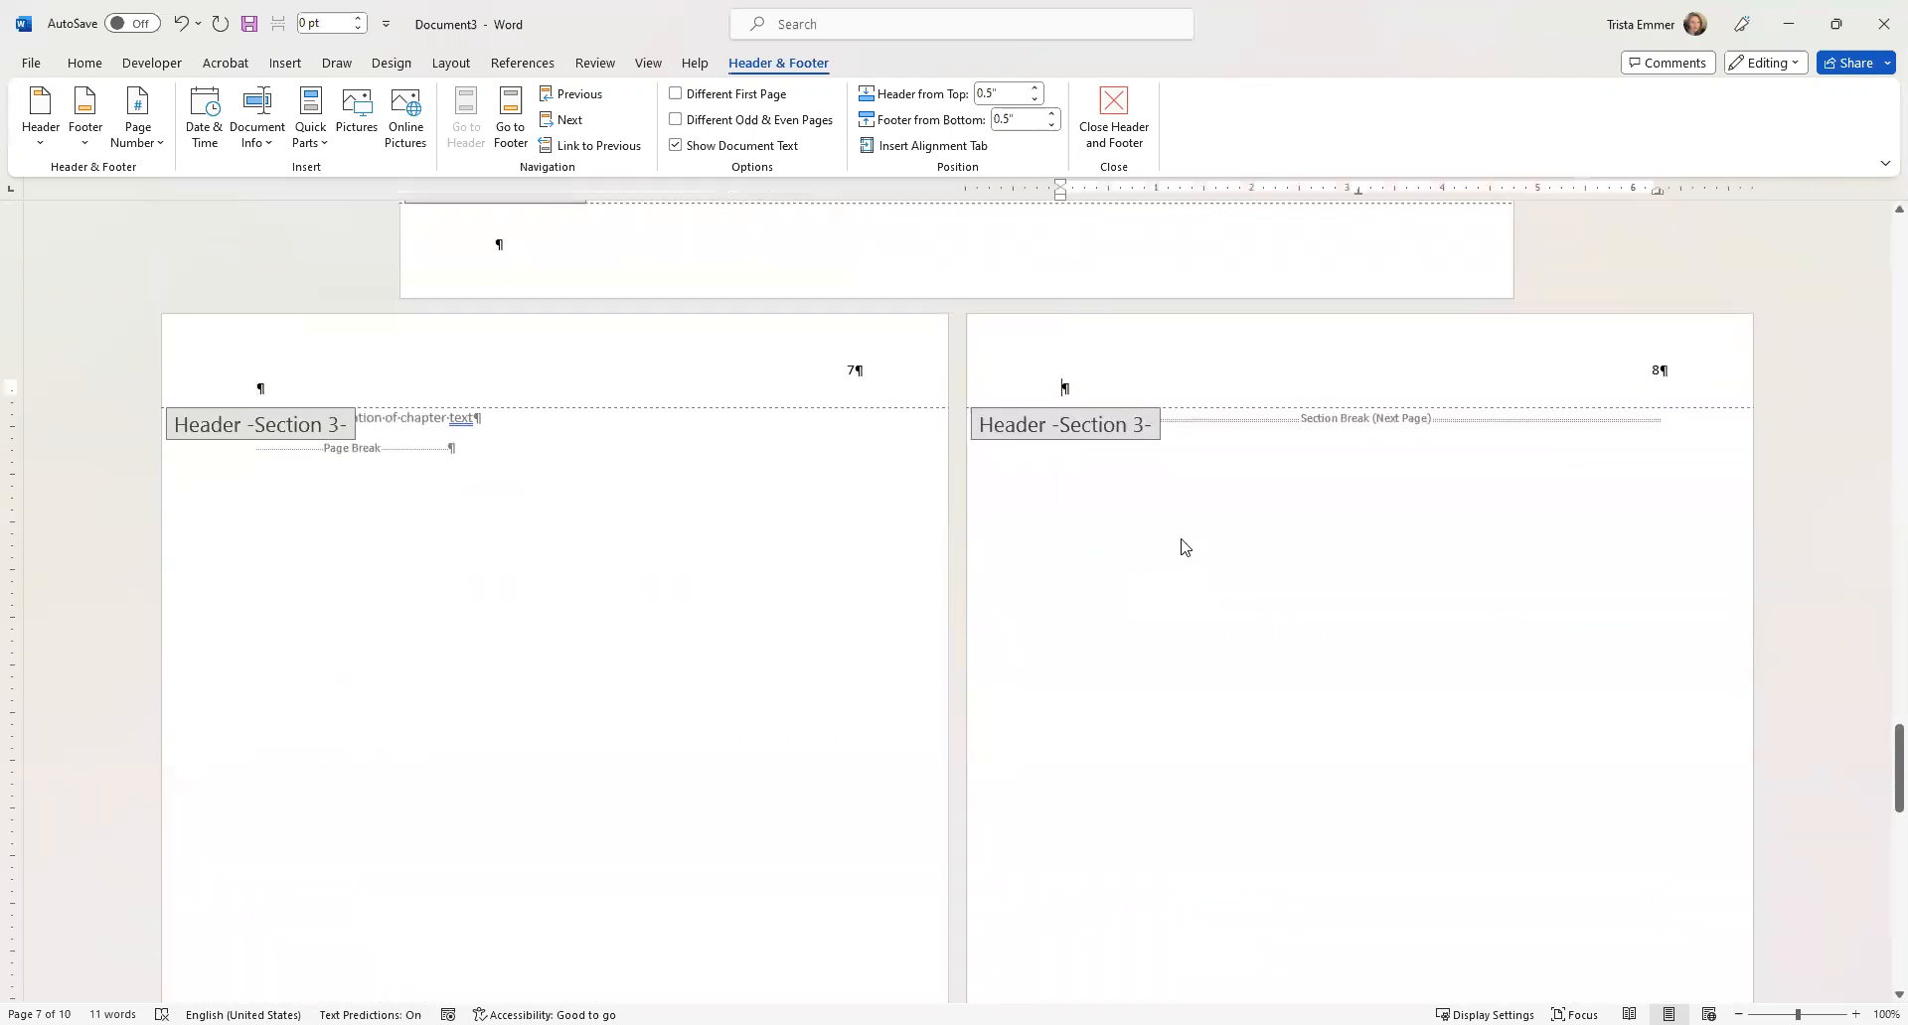
double_click(1132, 526)
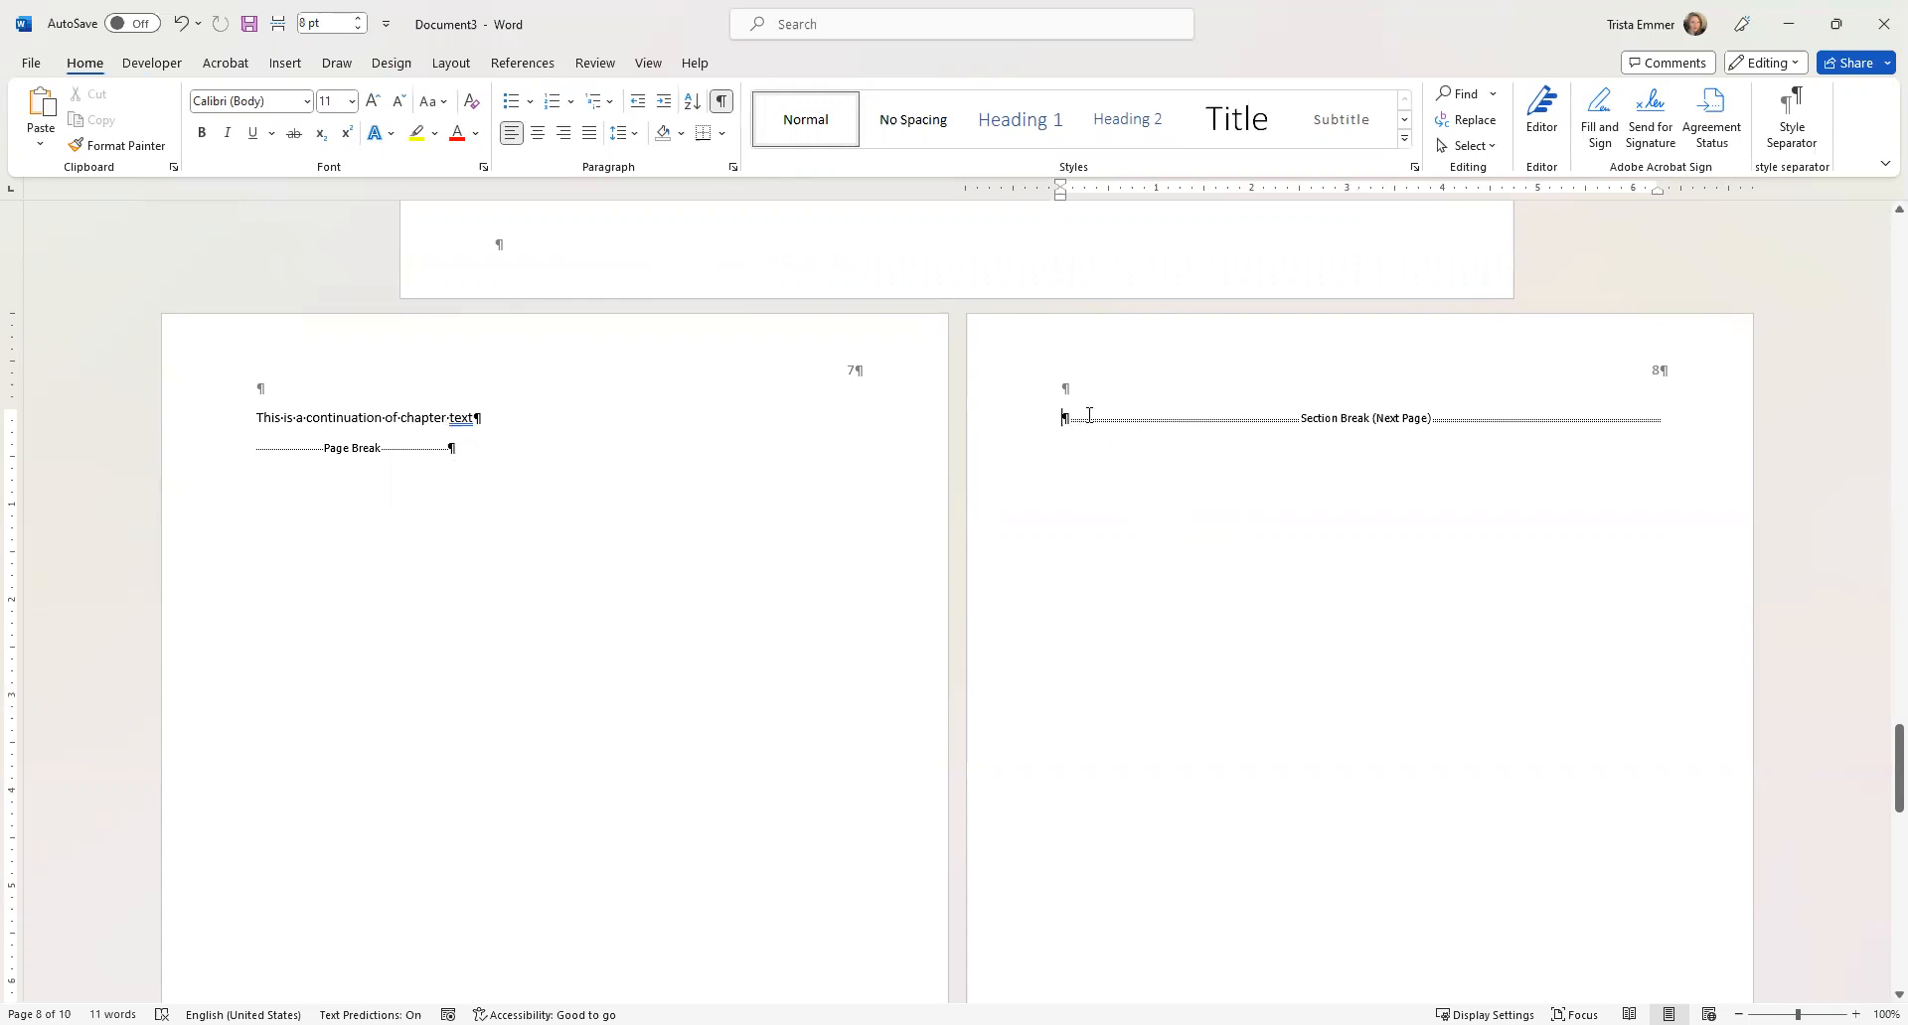
key(Return)
key(Return)
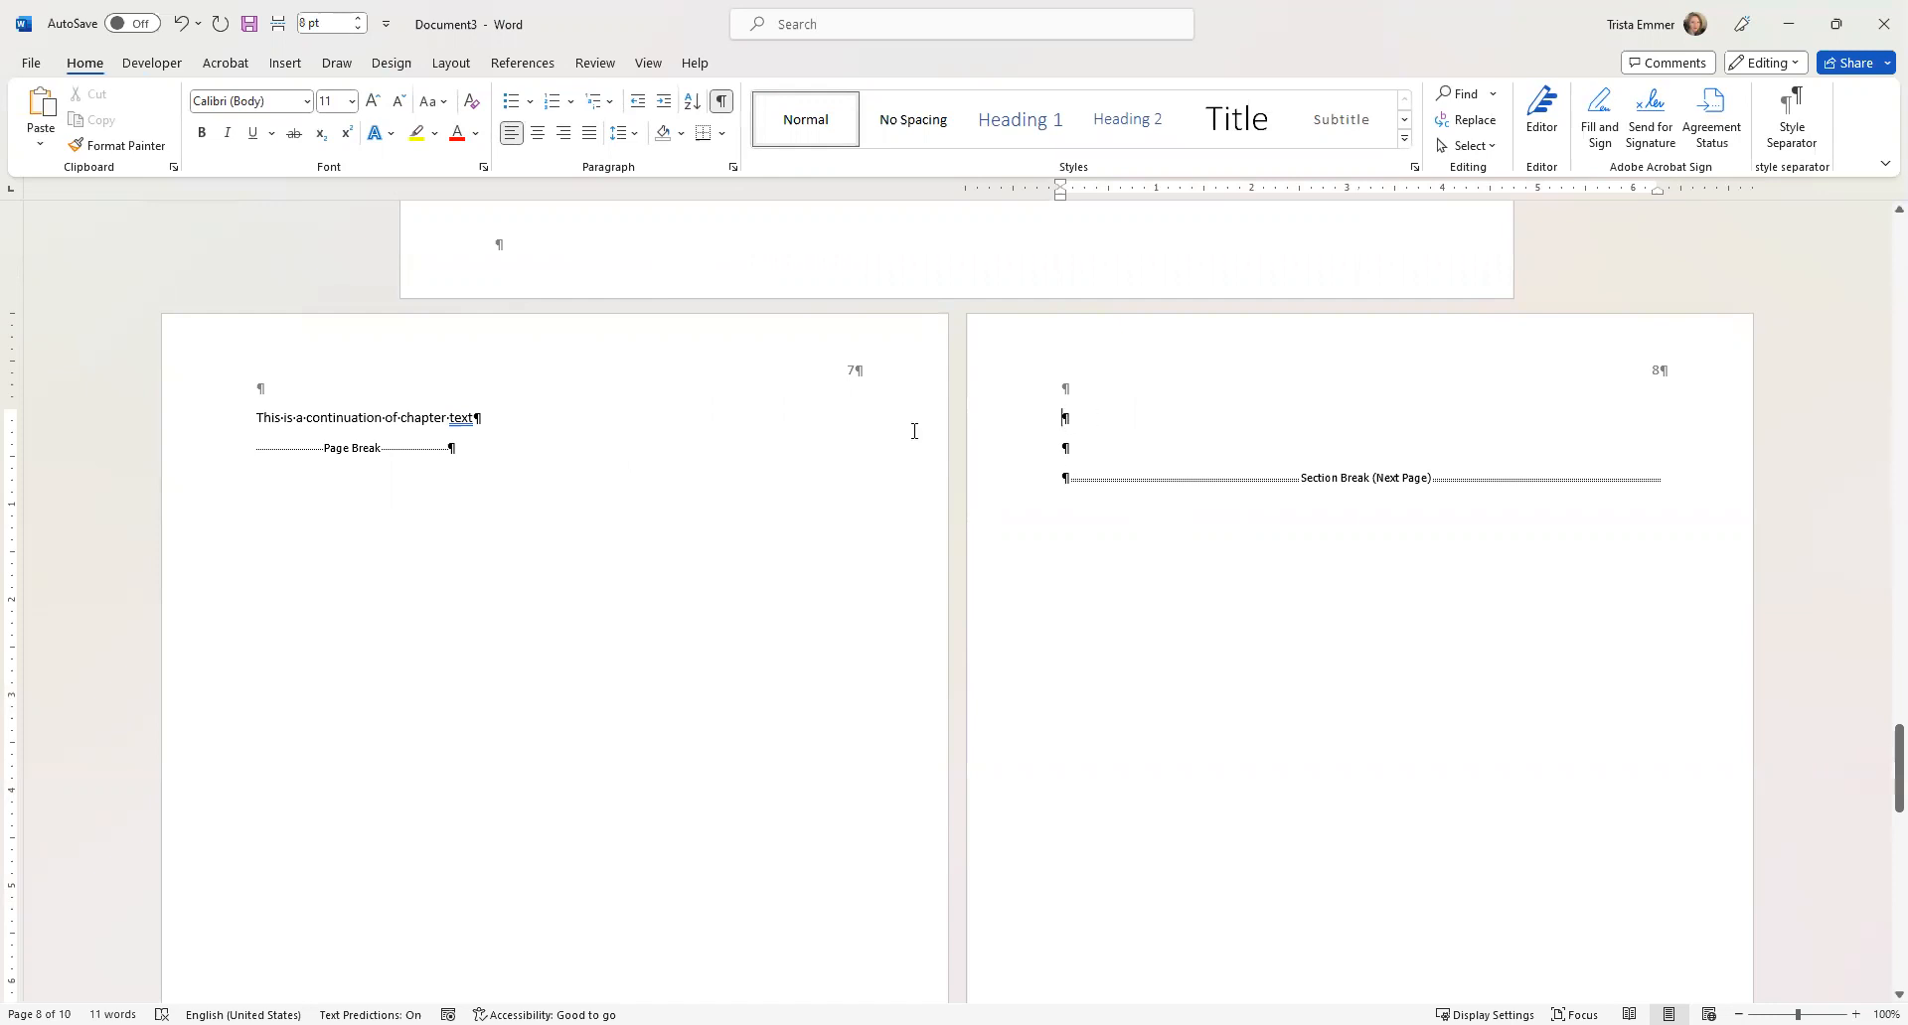
click(447, 448)
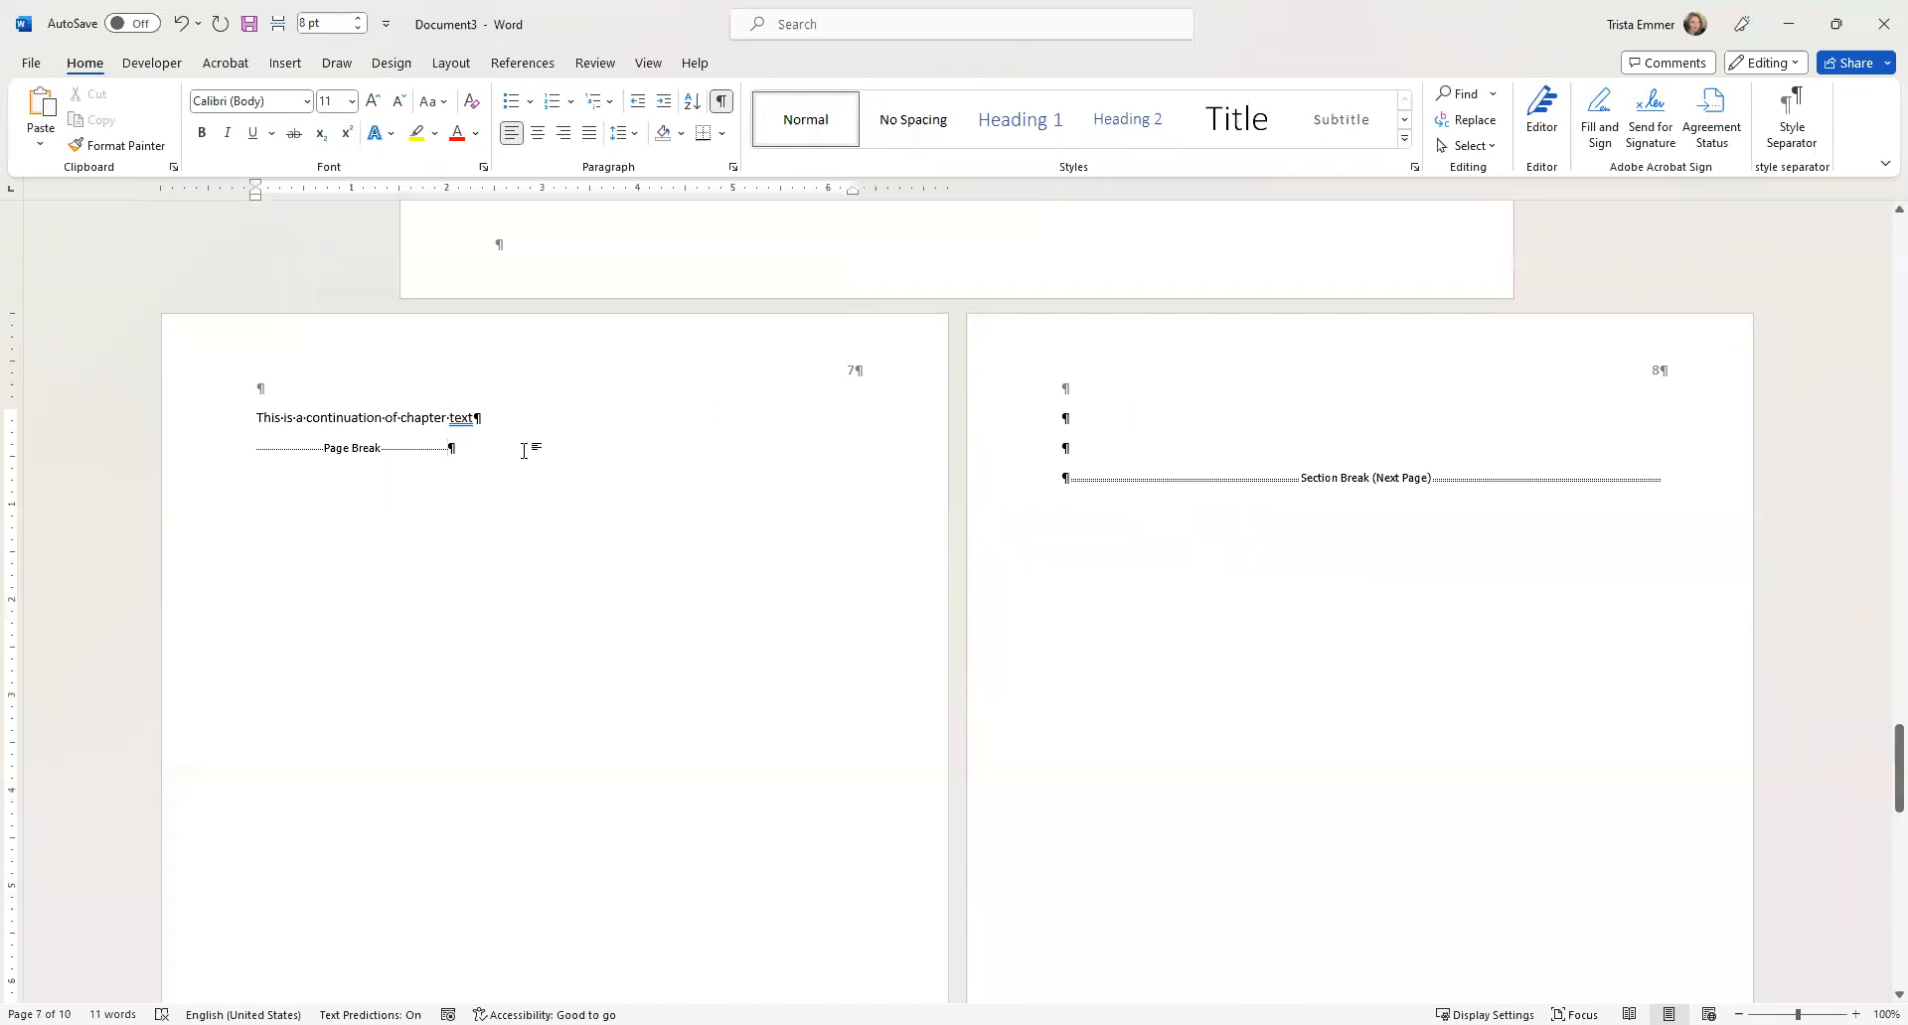
key(Delete)
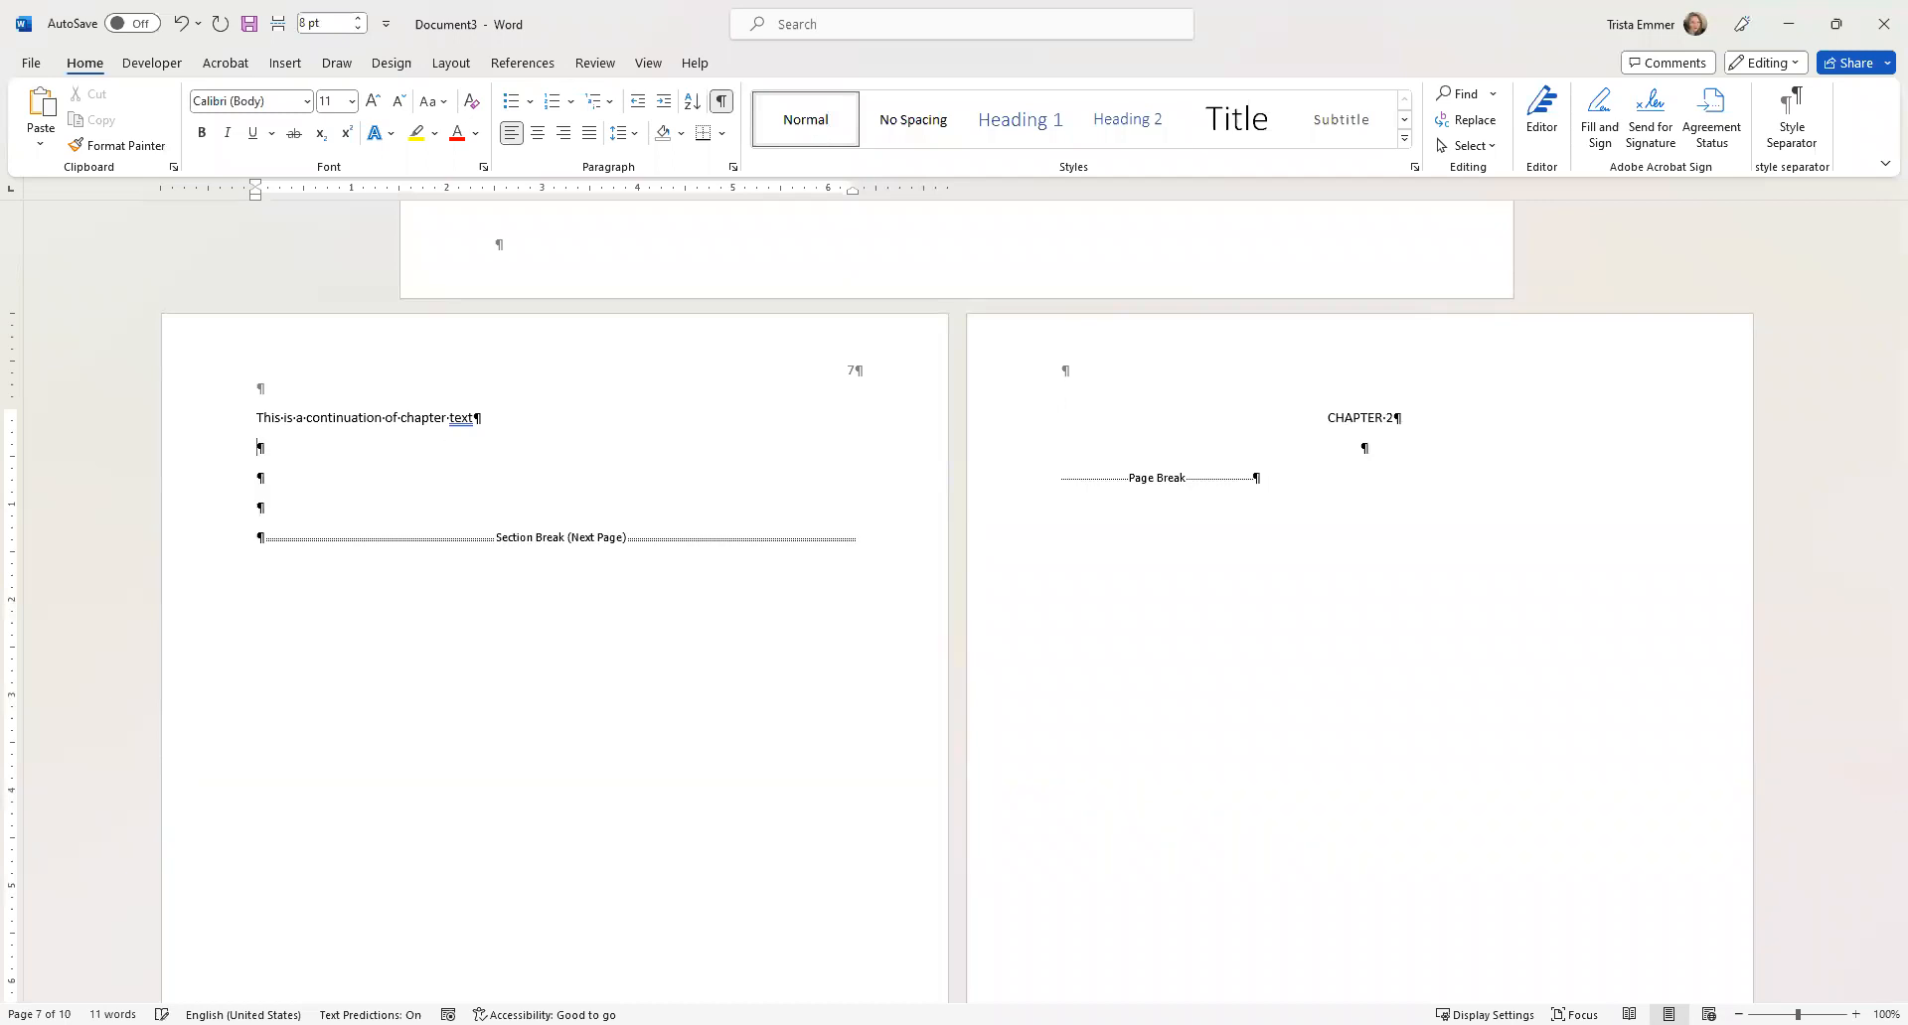
Insert a Next Page section break after the chapter continuation text on page 7 and set the new section to landscape.
click(459, 62)
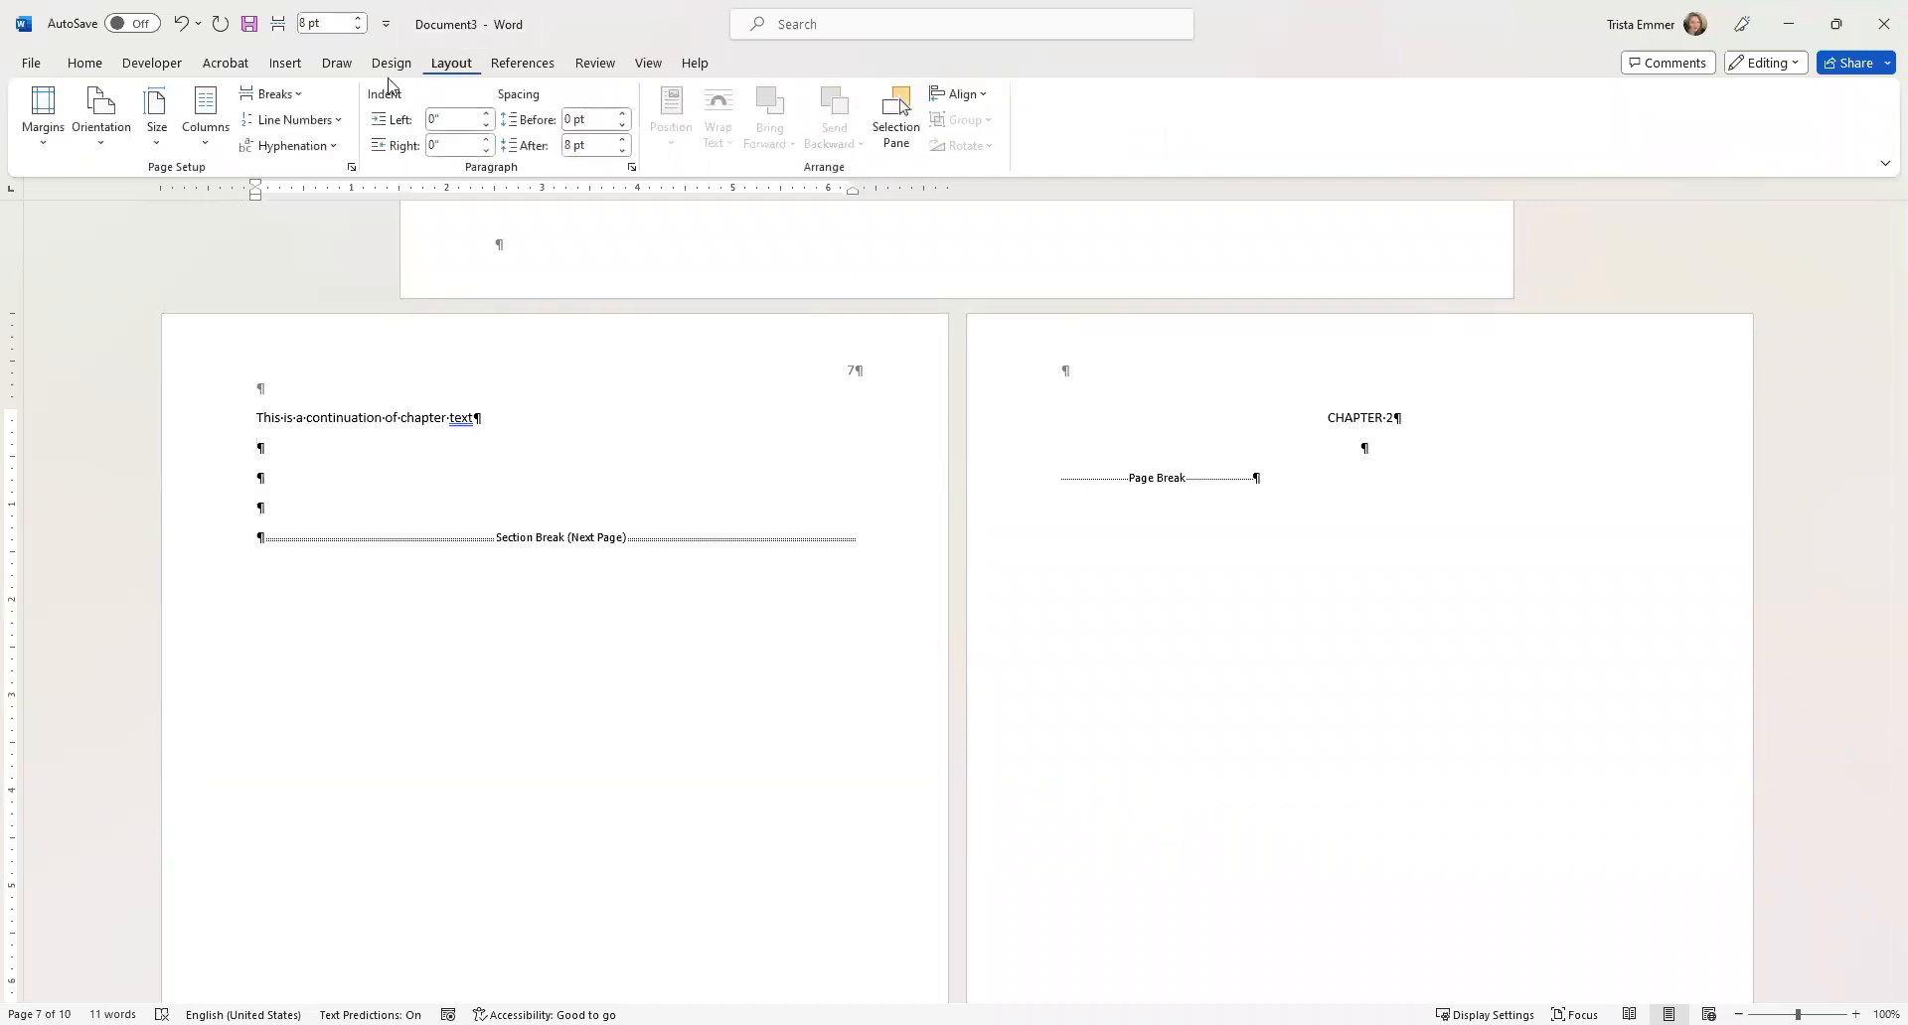
click(297, 95)
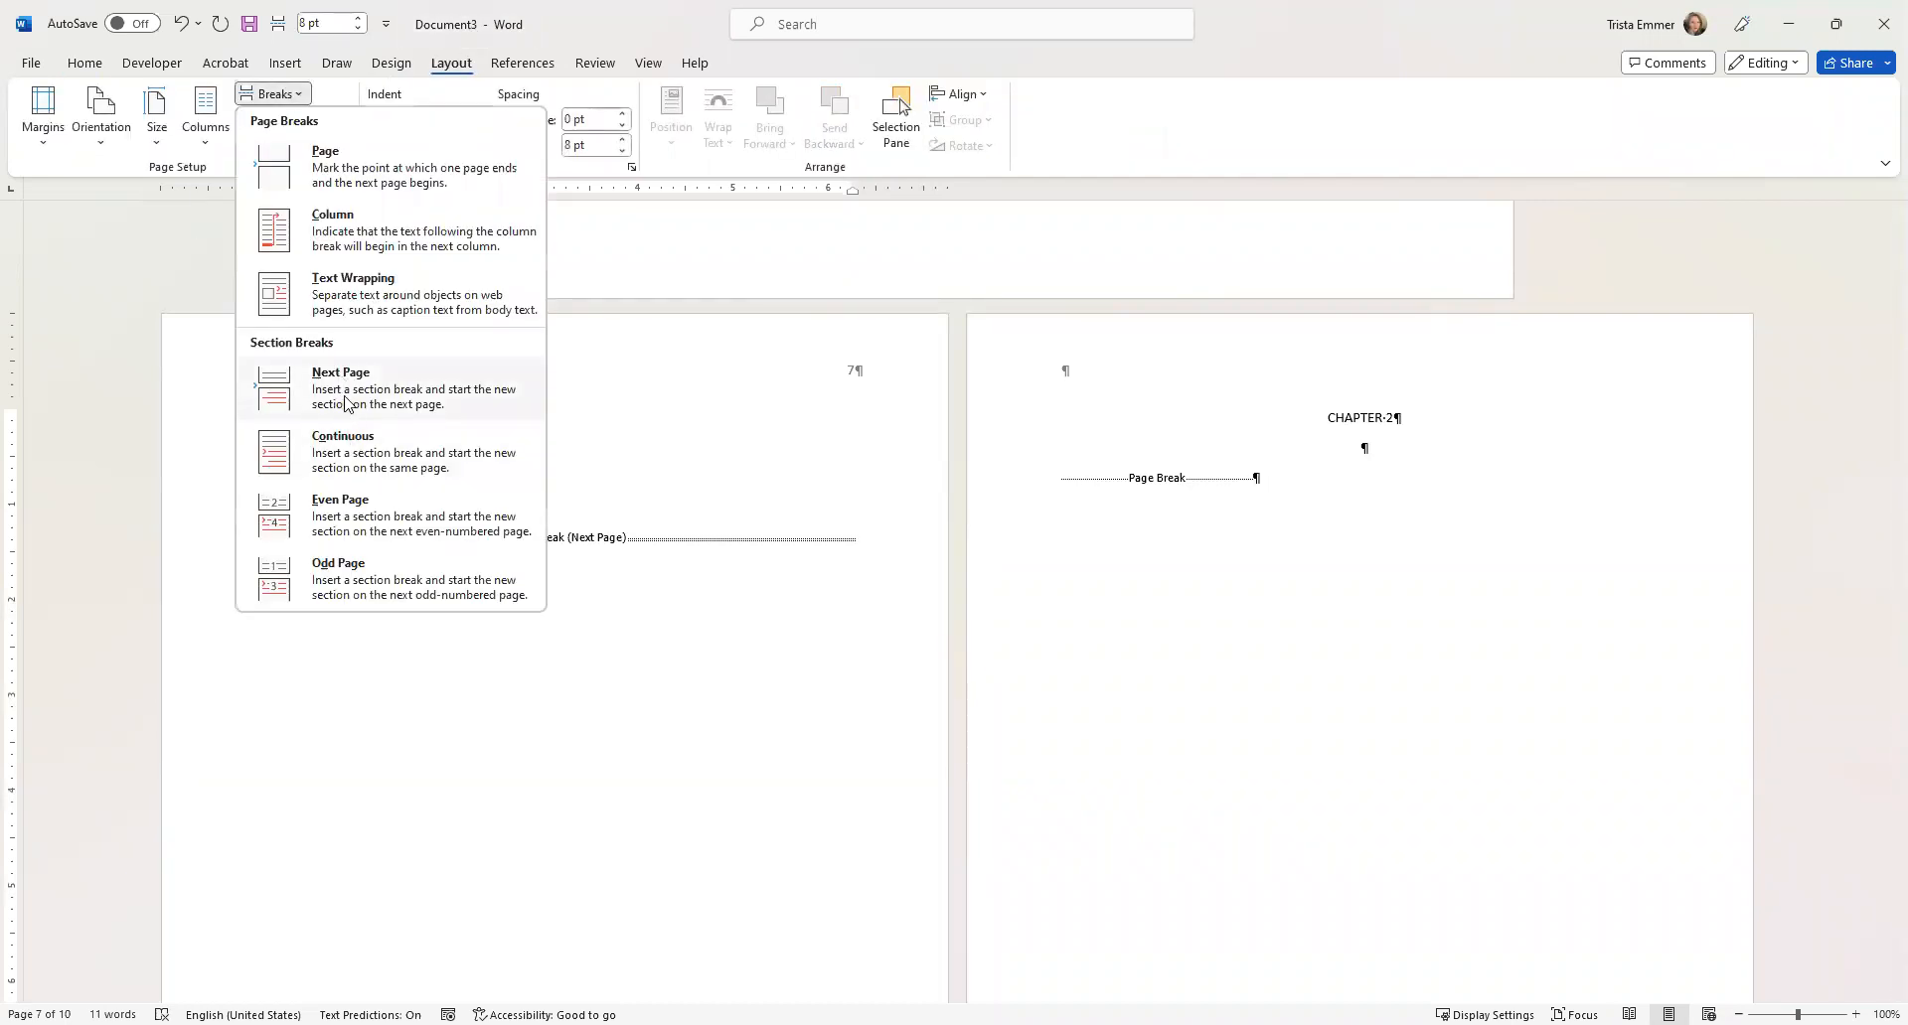
click(343, 387)
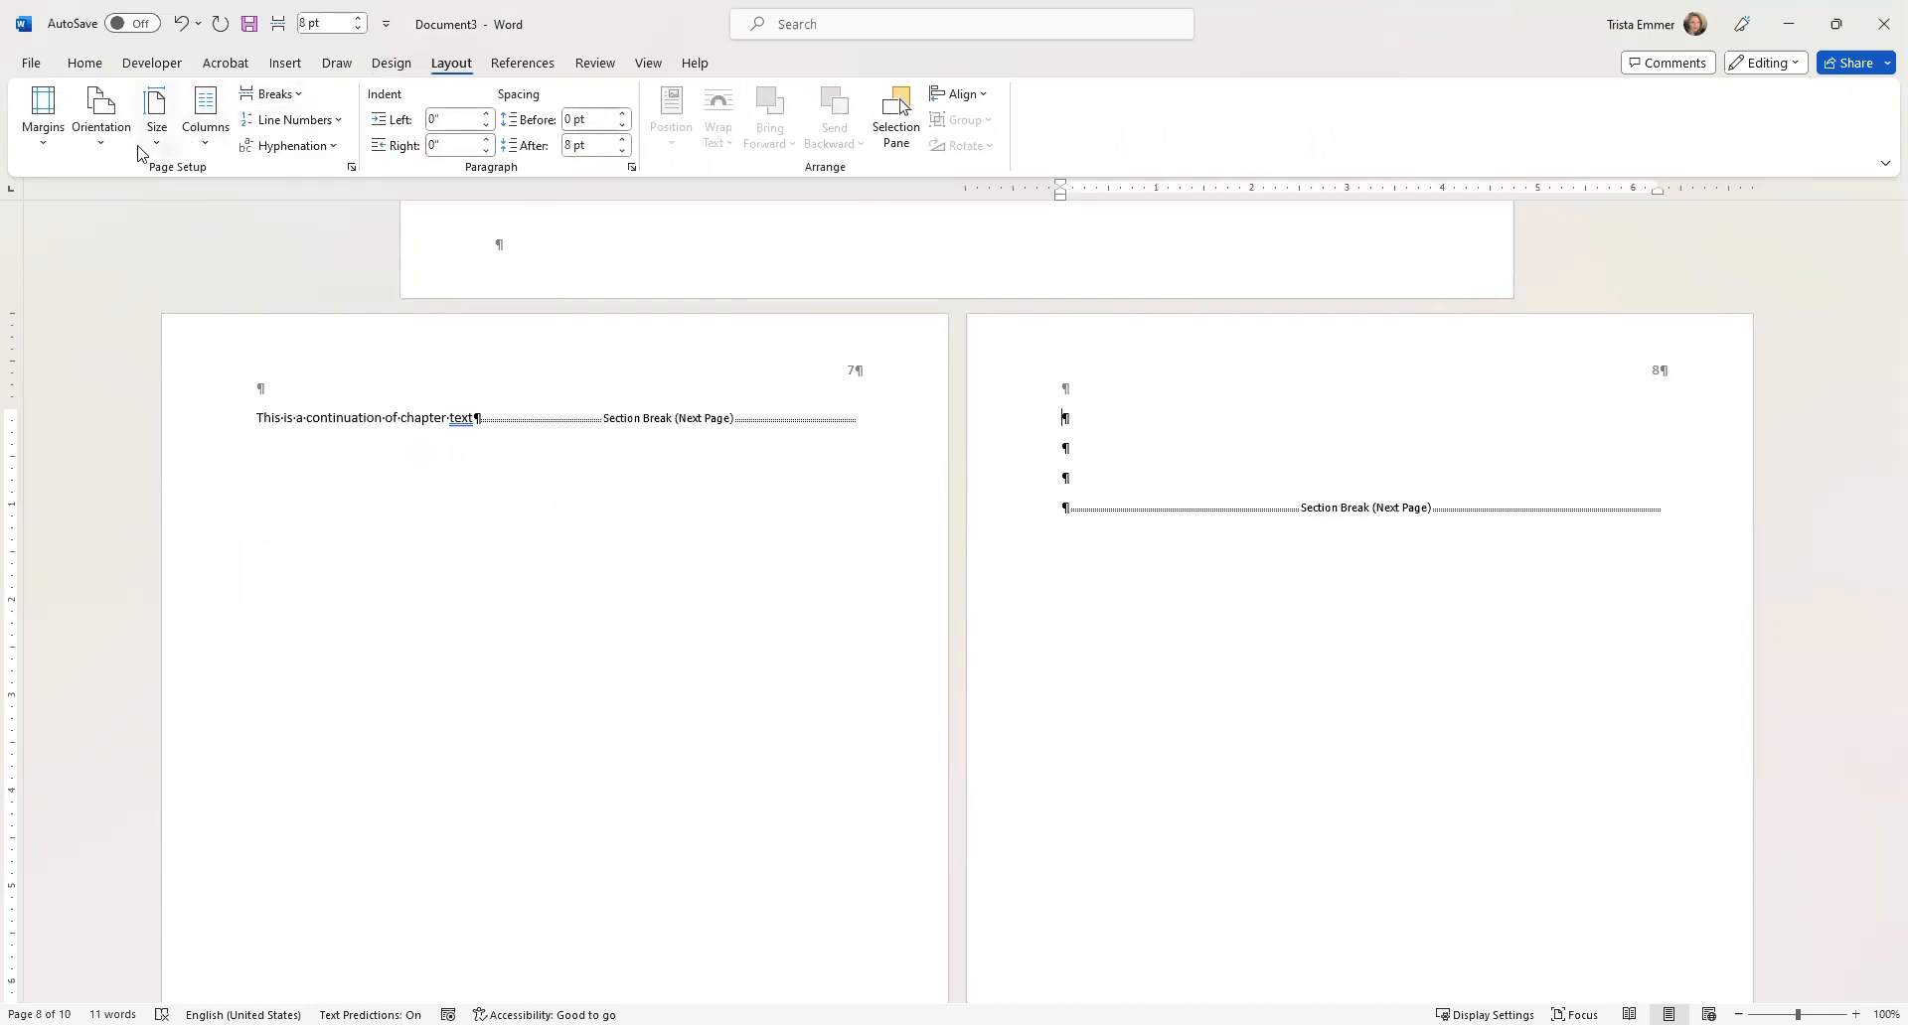
click(107, 140)
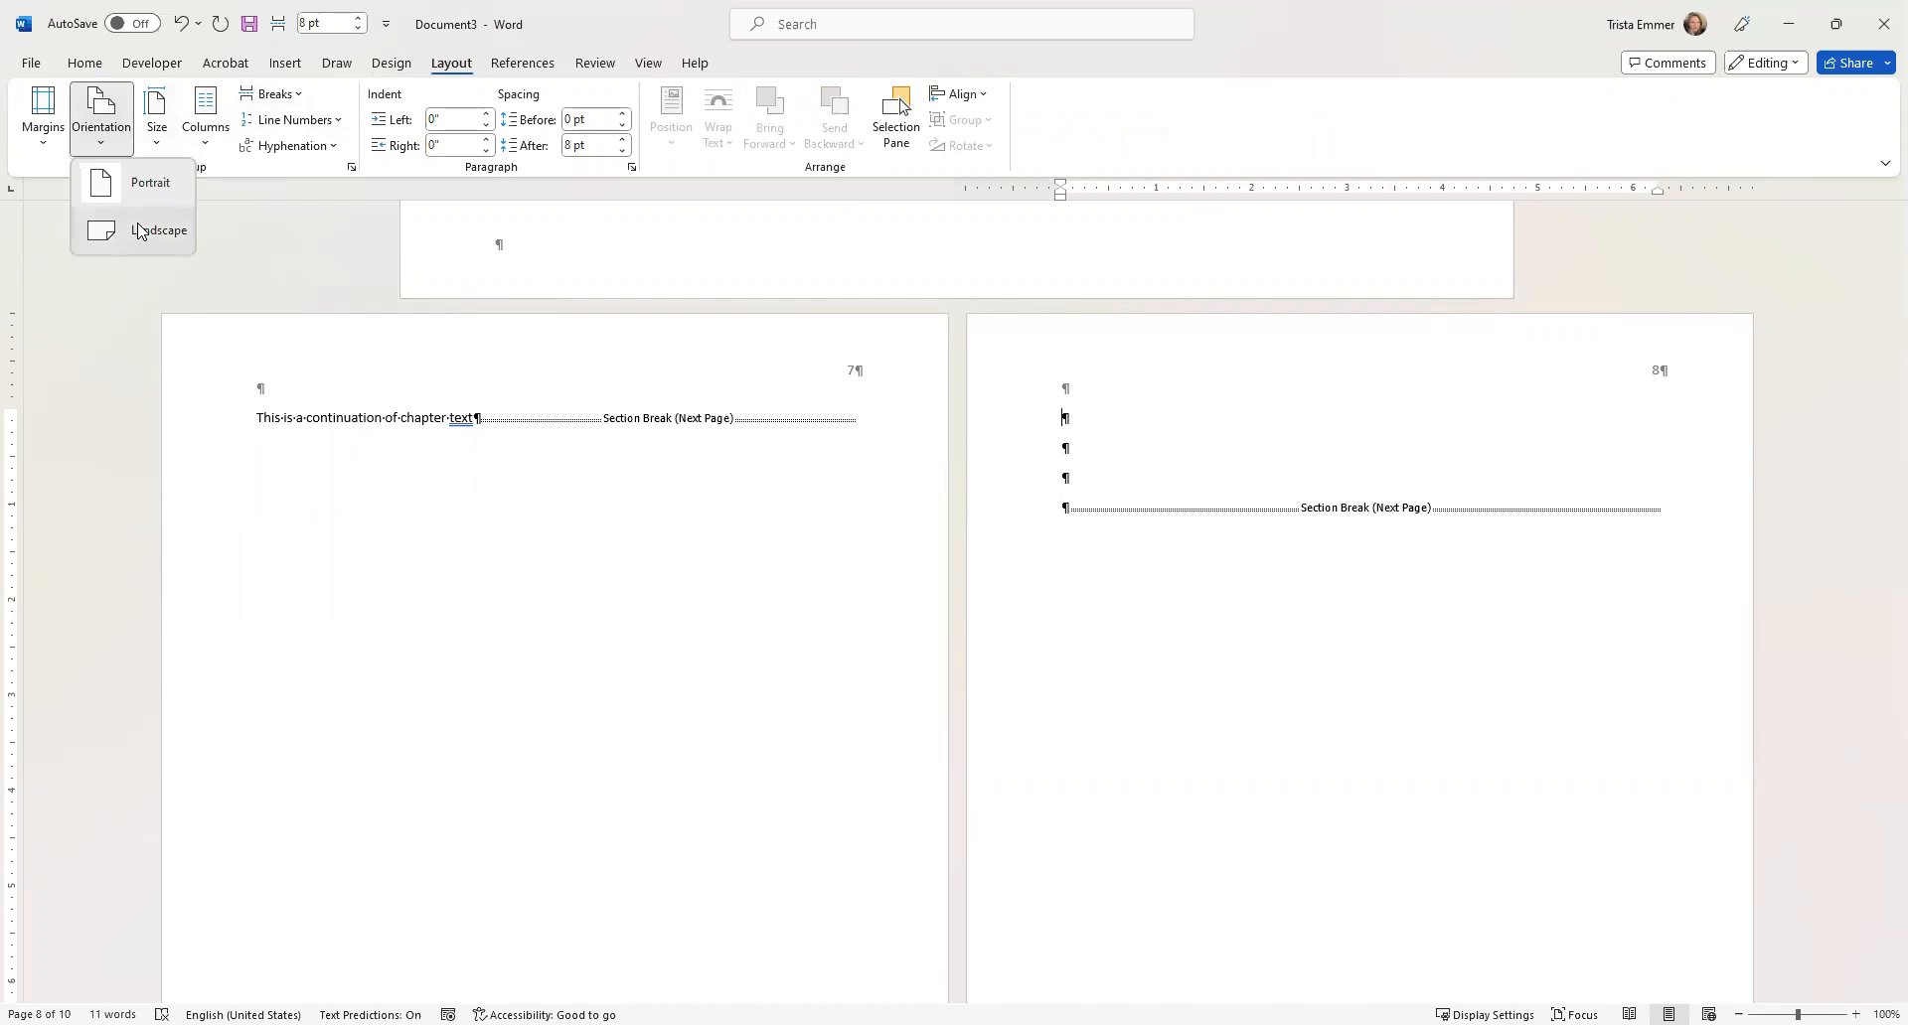
click(149, 230)
Unlink the header and footer of the new landscape section 4 on page 8 from the previous section.
scroll(1010, 582, up, 6)
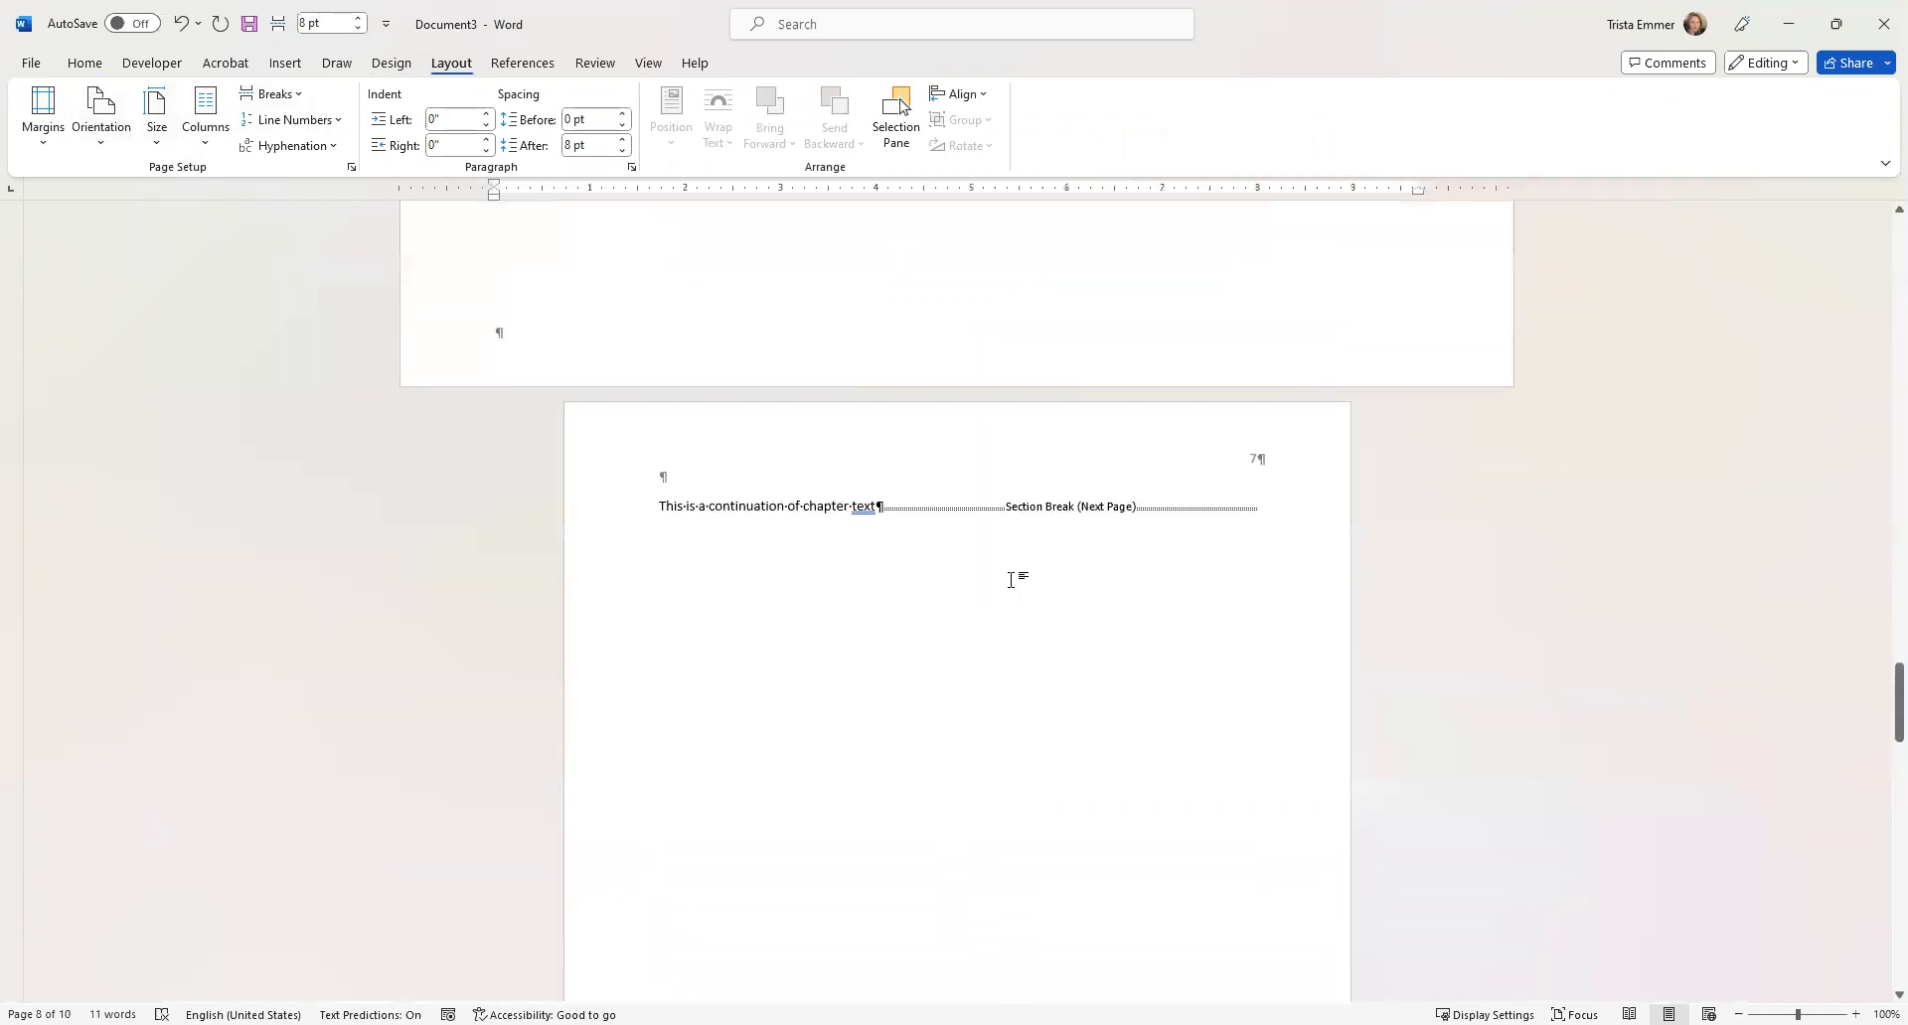
scroll(1010, 574, down, 10)
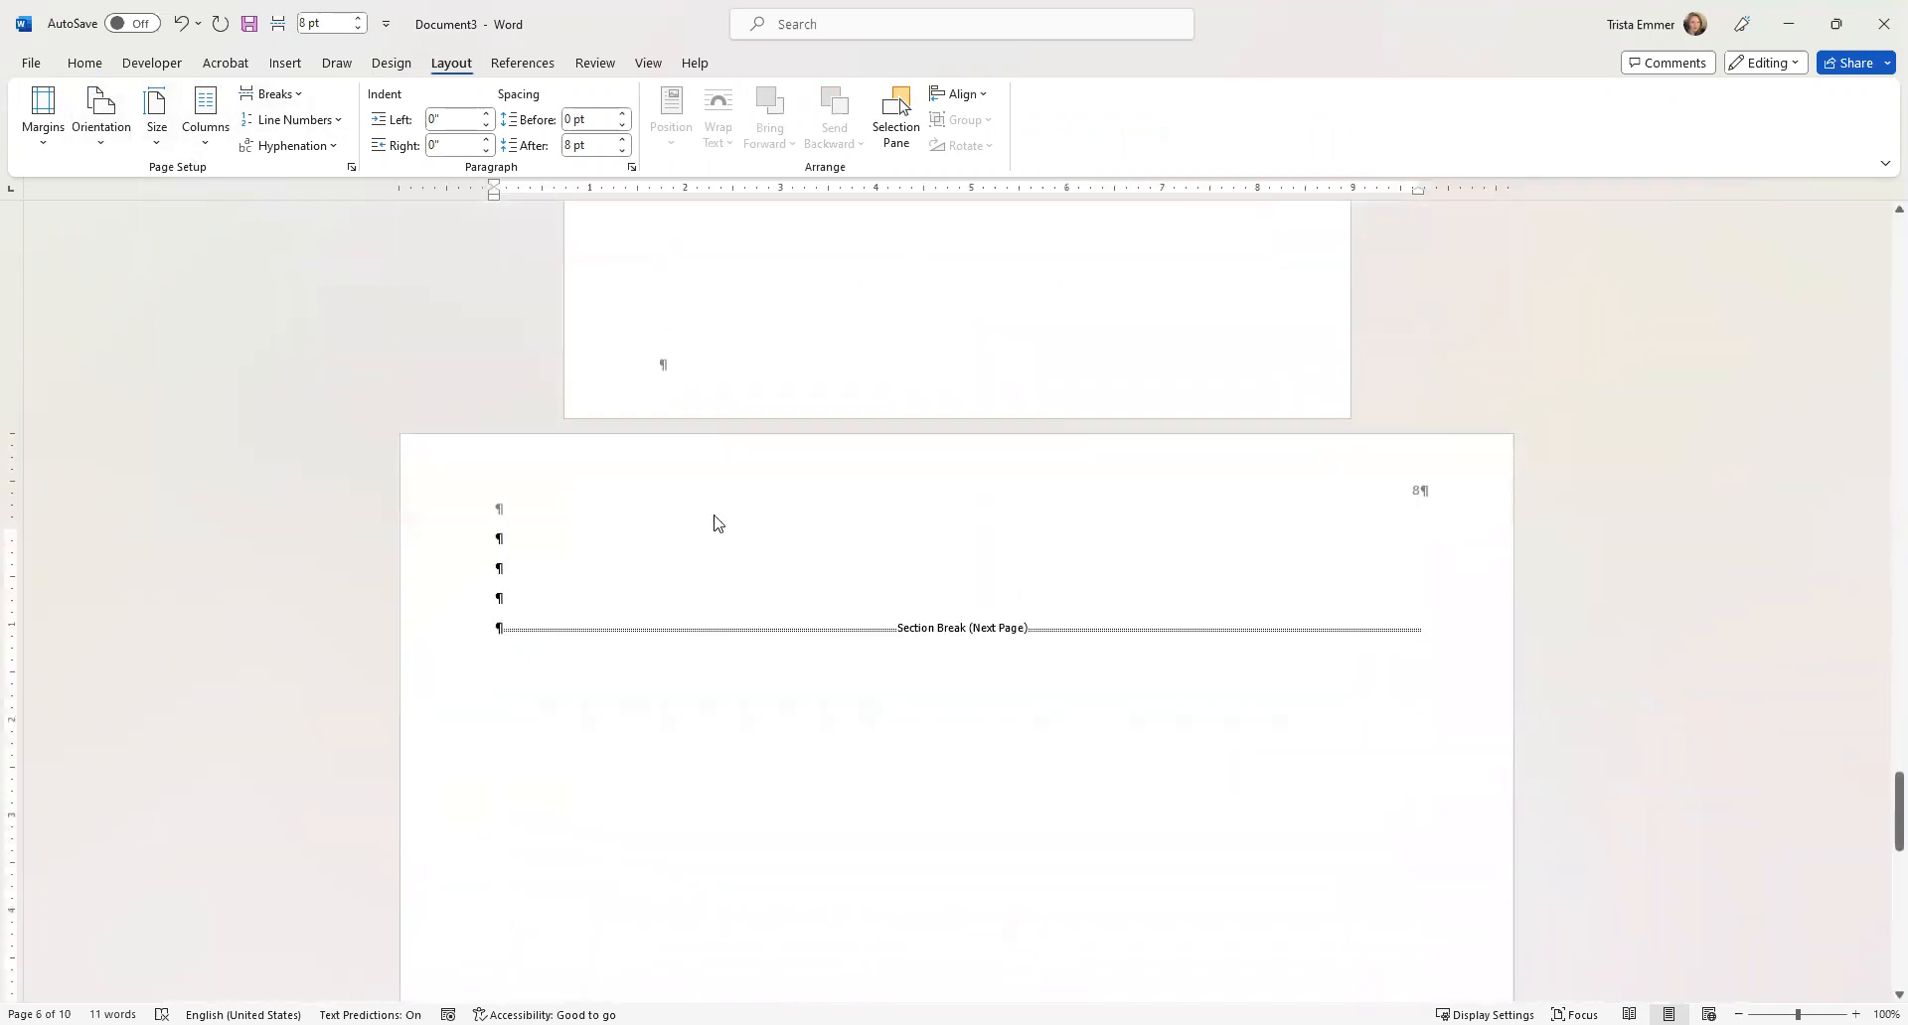
double_click(748, 507)
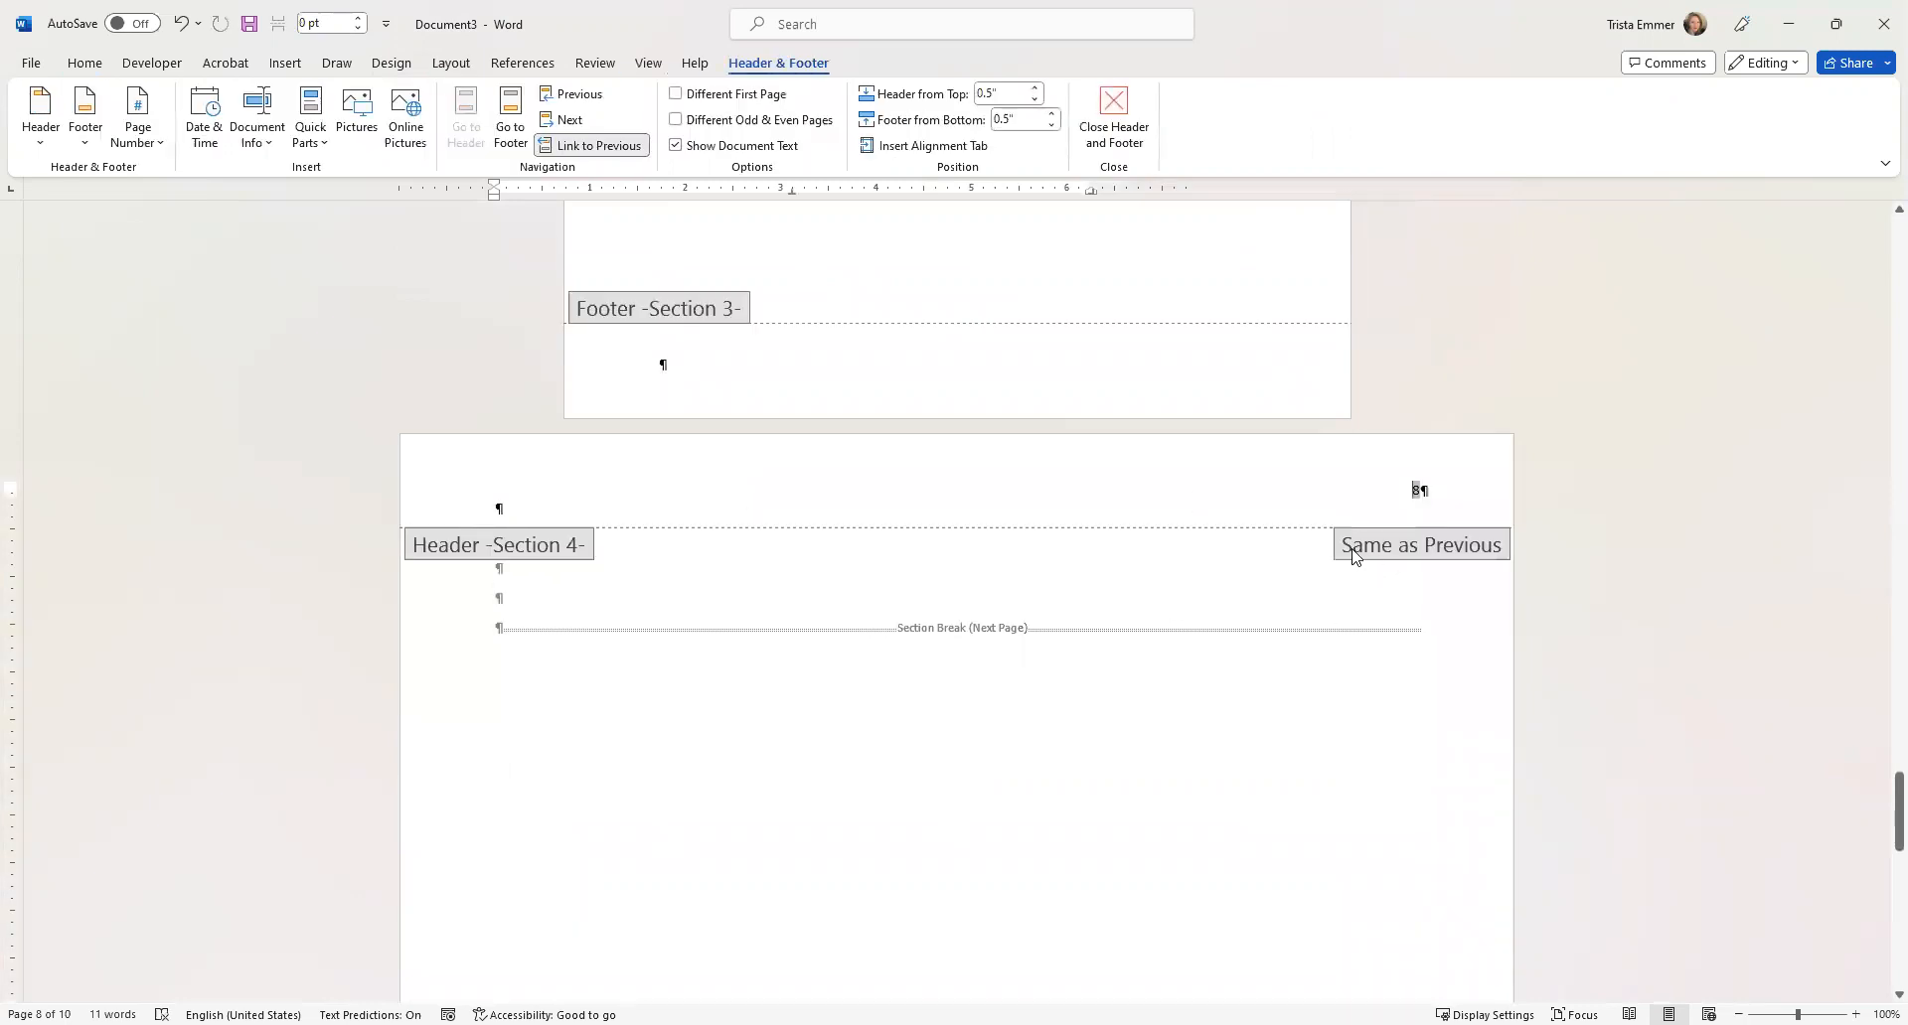
click(591, 145)
scroll(775, 358, down, 3)
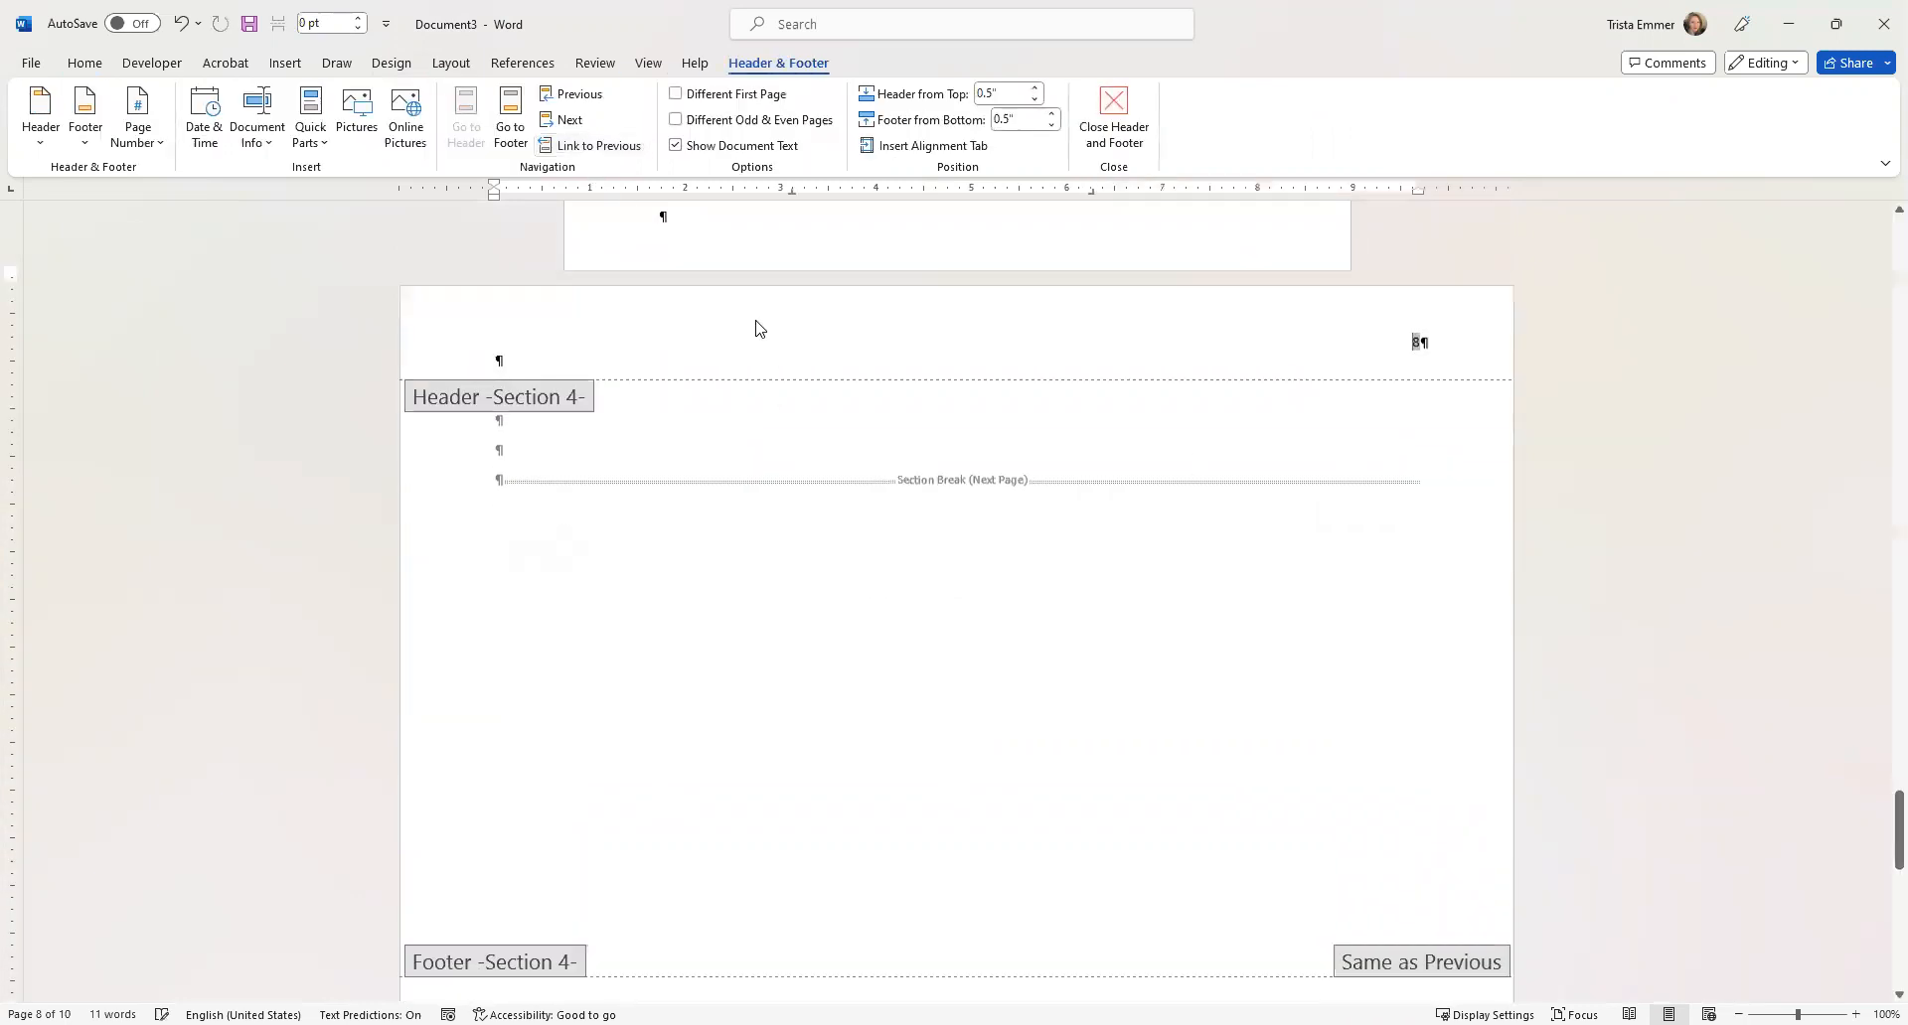
scroll(790, 376, down, 5)
click(609, 576)
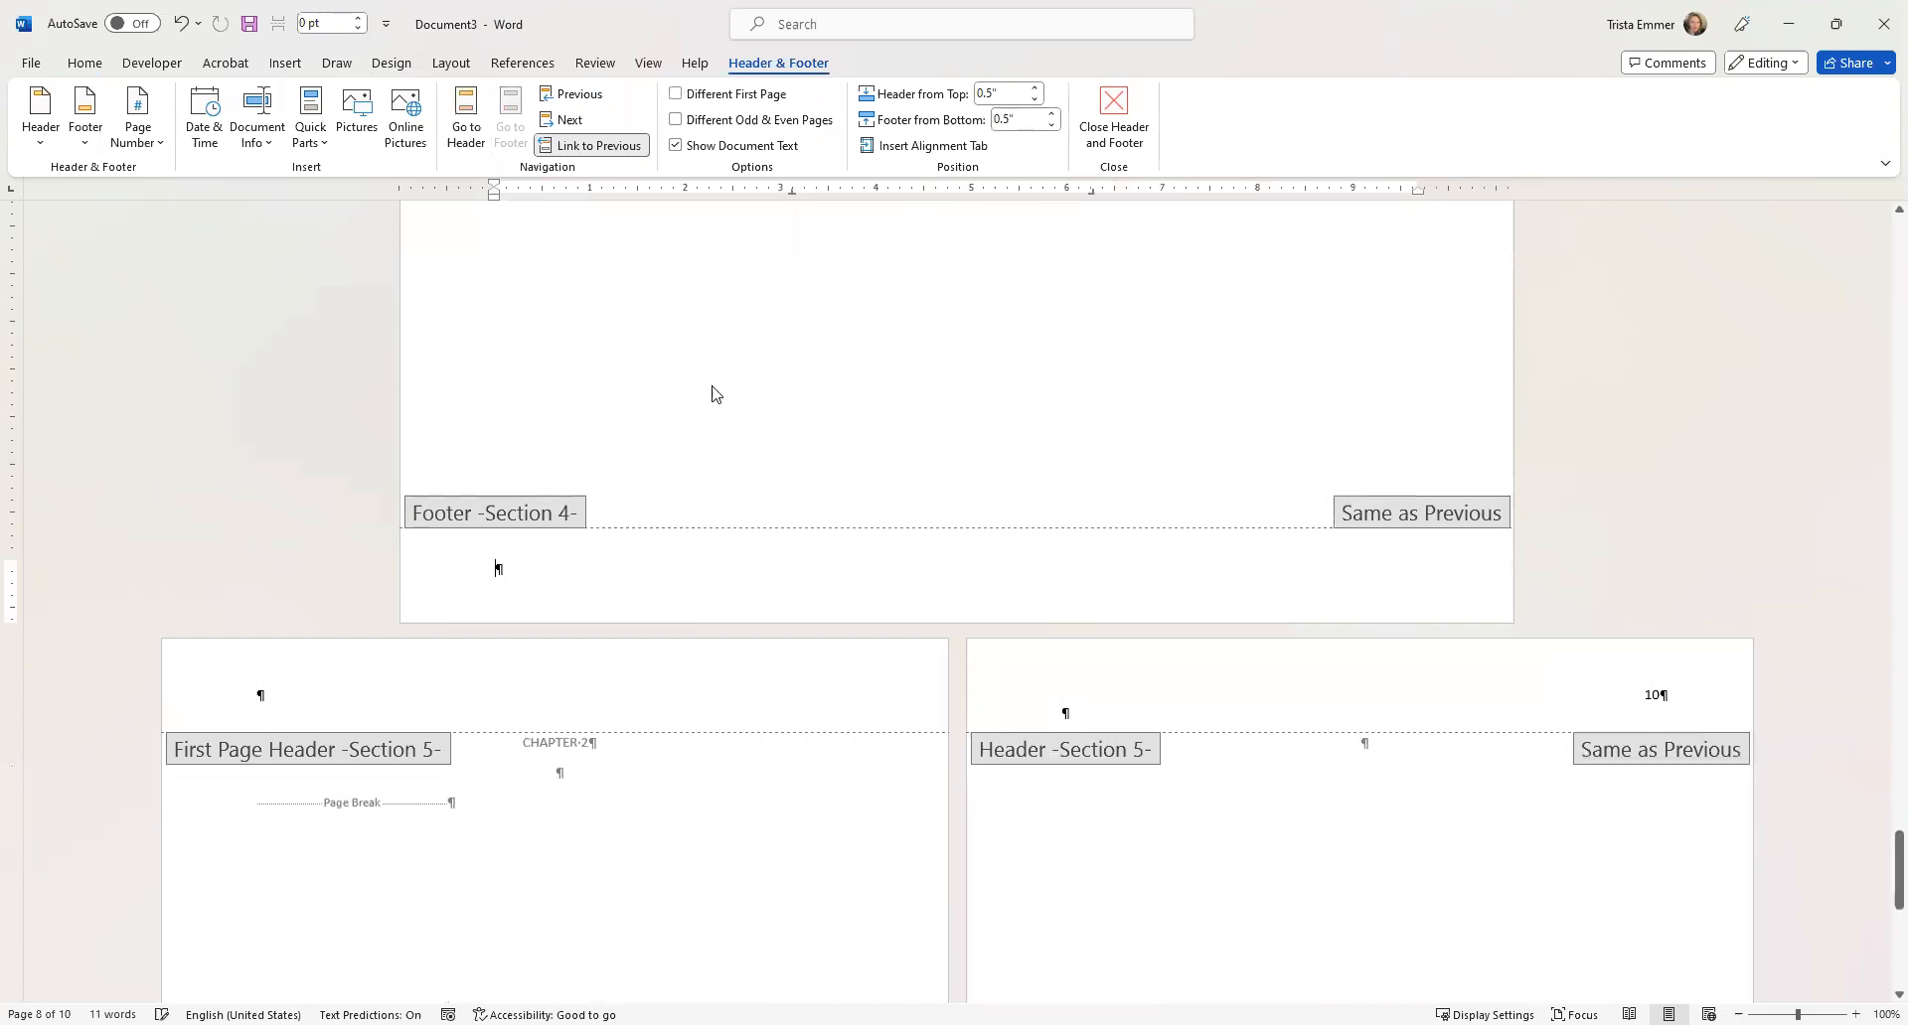
click(593, 146)
scroll(822, 498, down, 5)
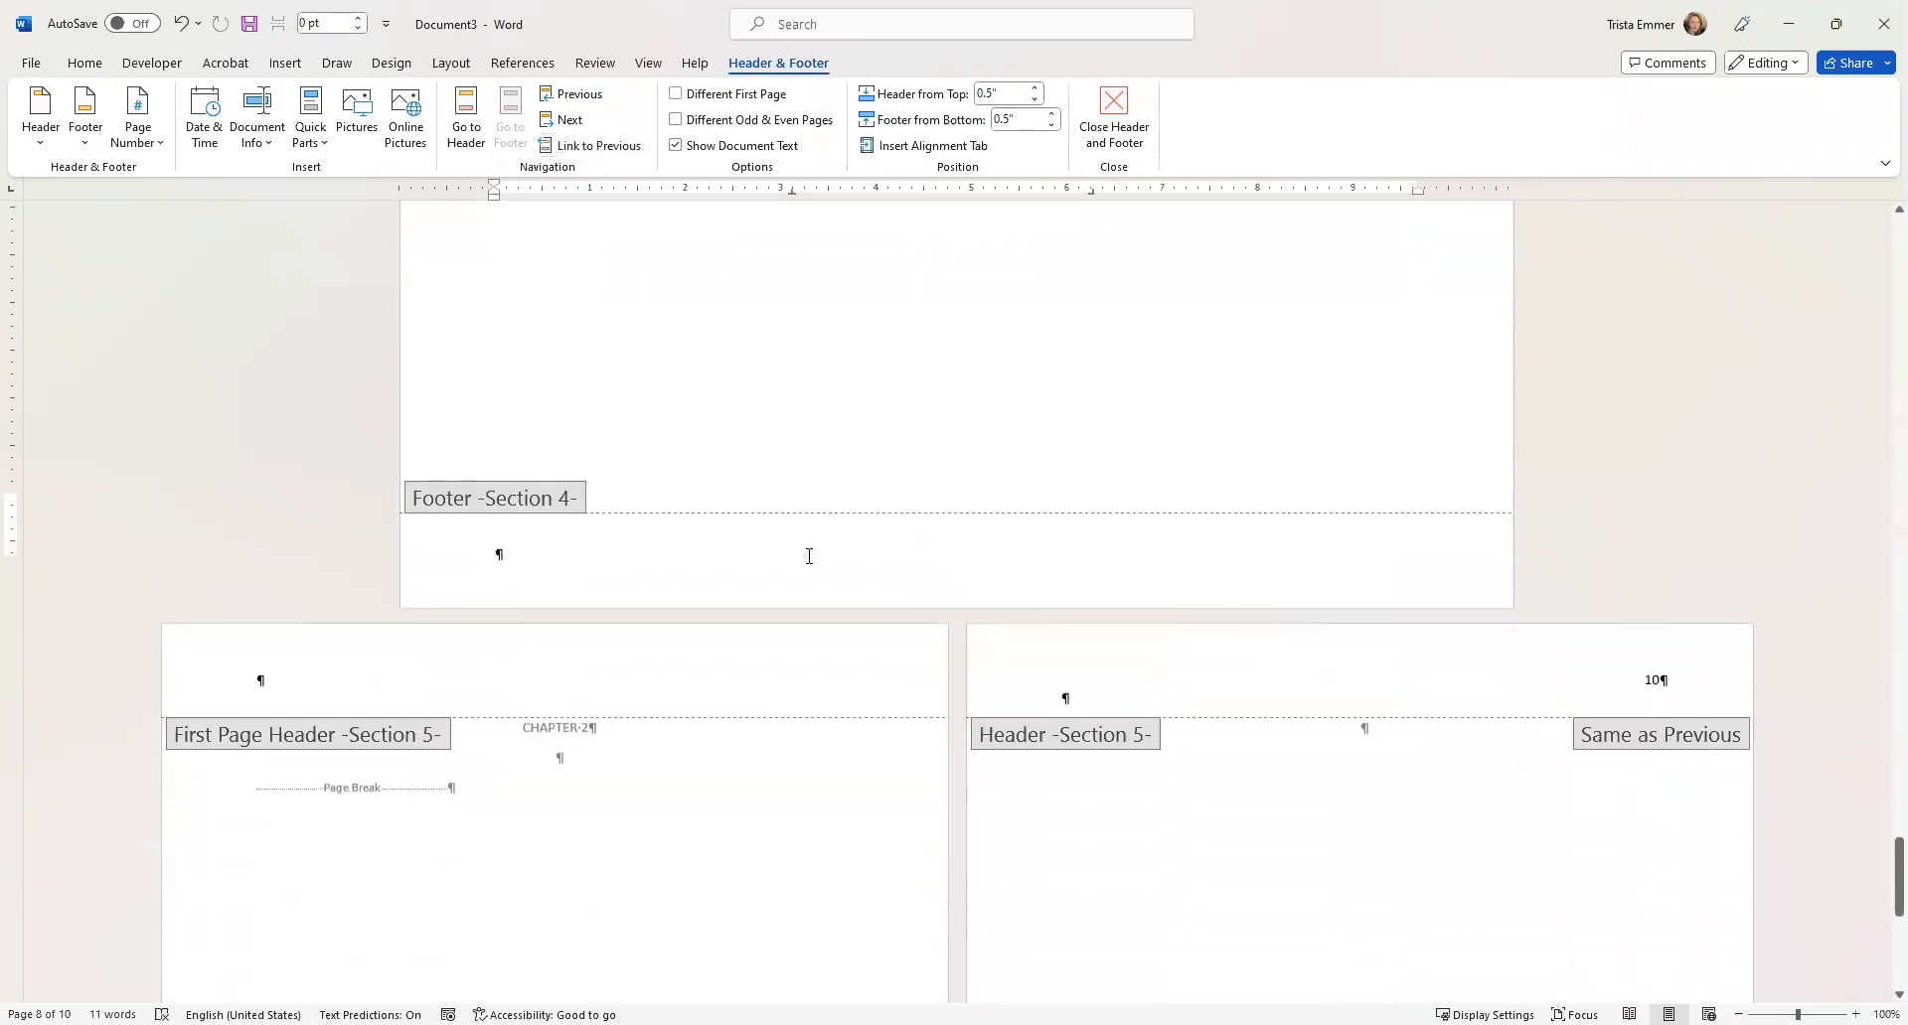
scroll(1435, 716, down, 2)
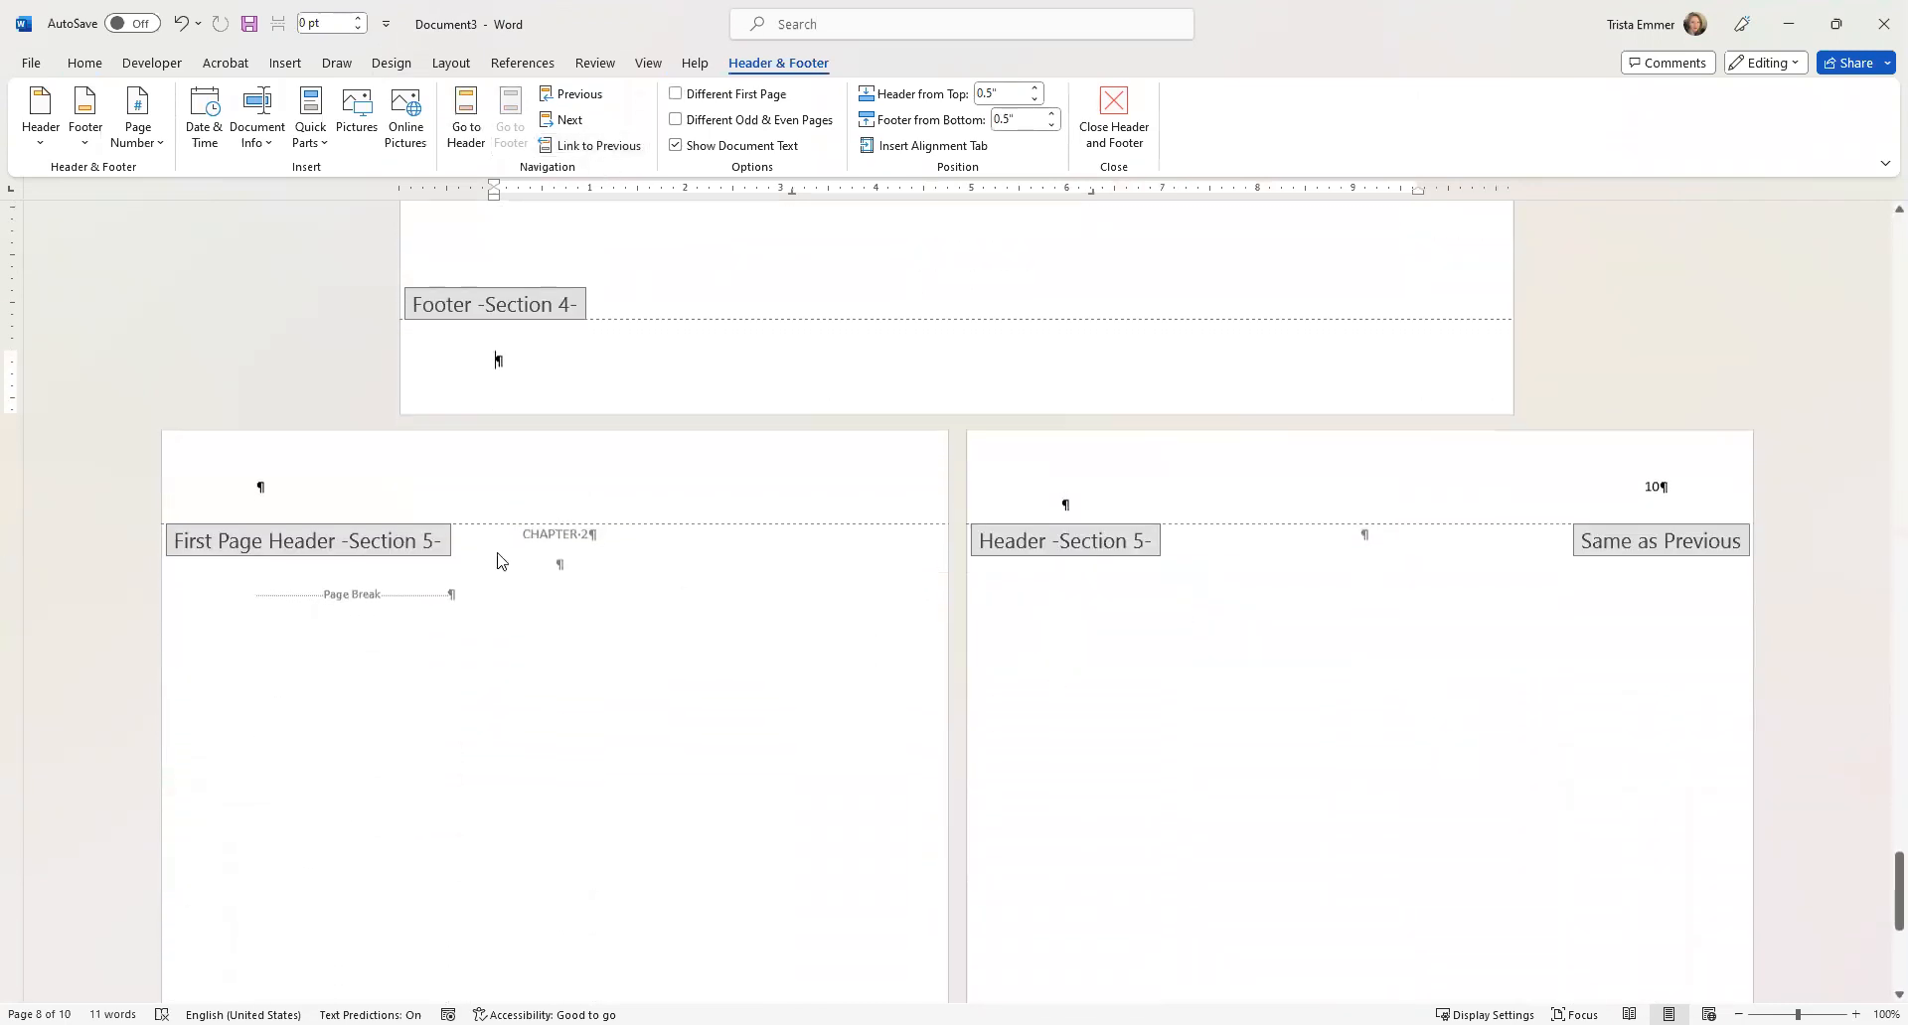
Unlink the regular header and footer of section 5, the Chapter 2 section, from the previous section.
click(1444, 488)
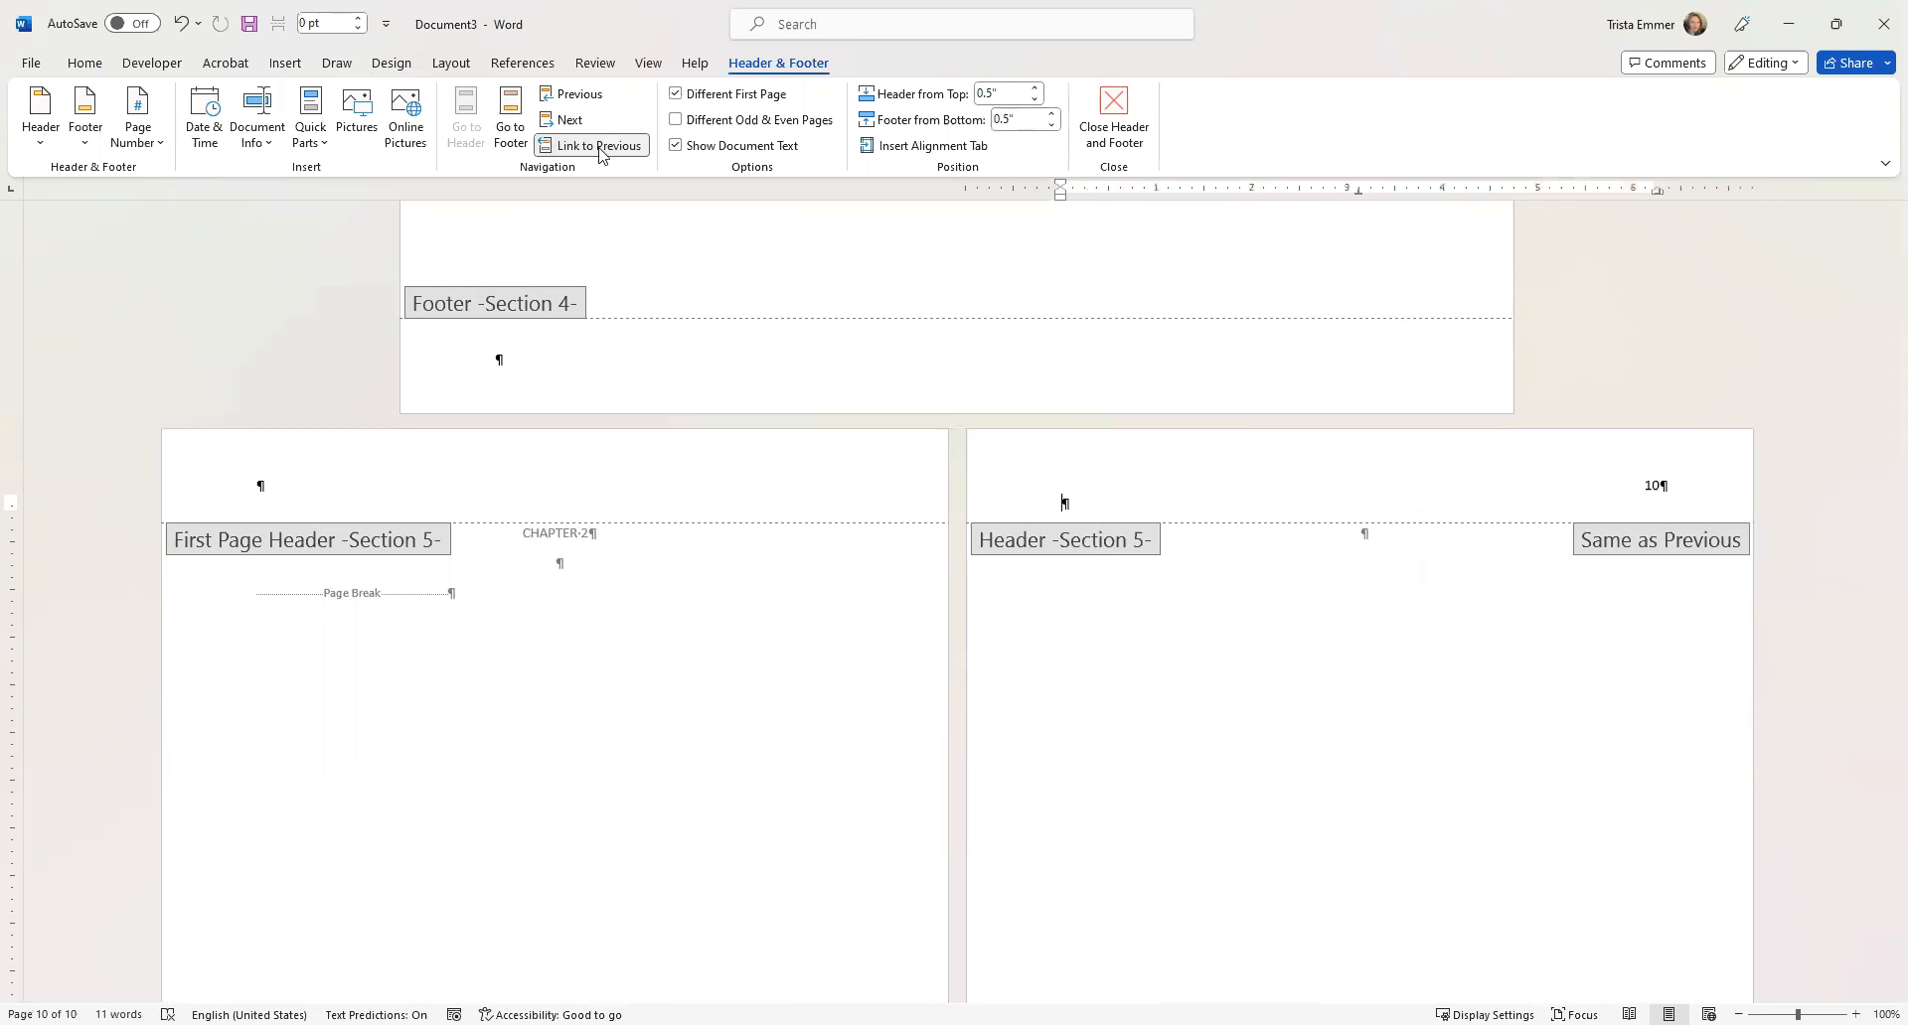
click(600, 146)
scroll(1152, 550, down, 3)
scroll(1152, 550, down, 4)
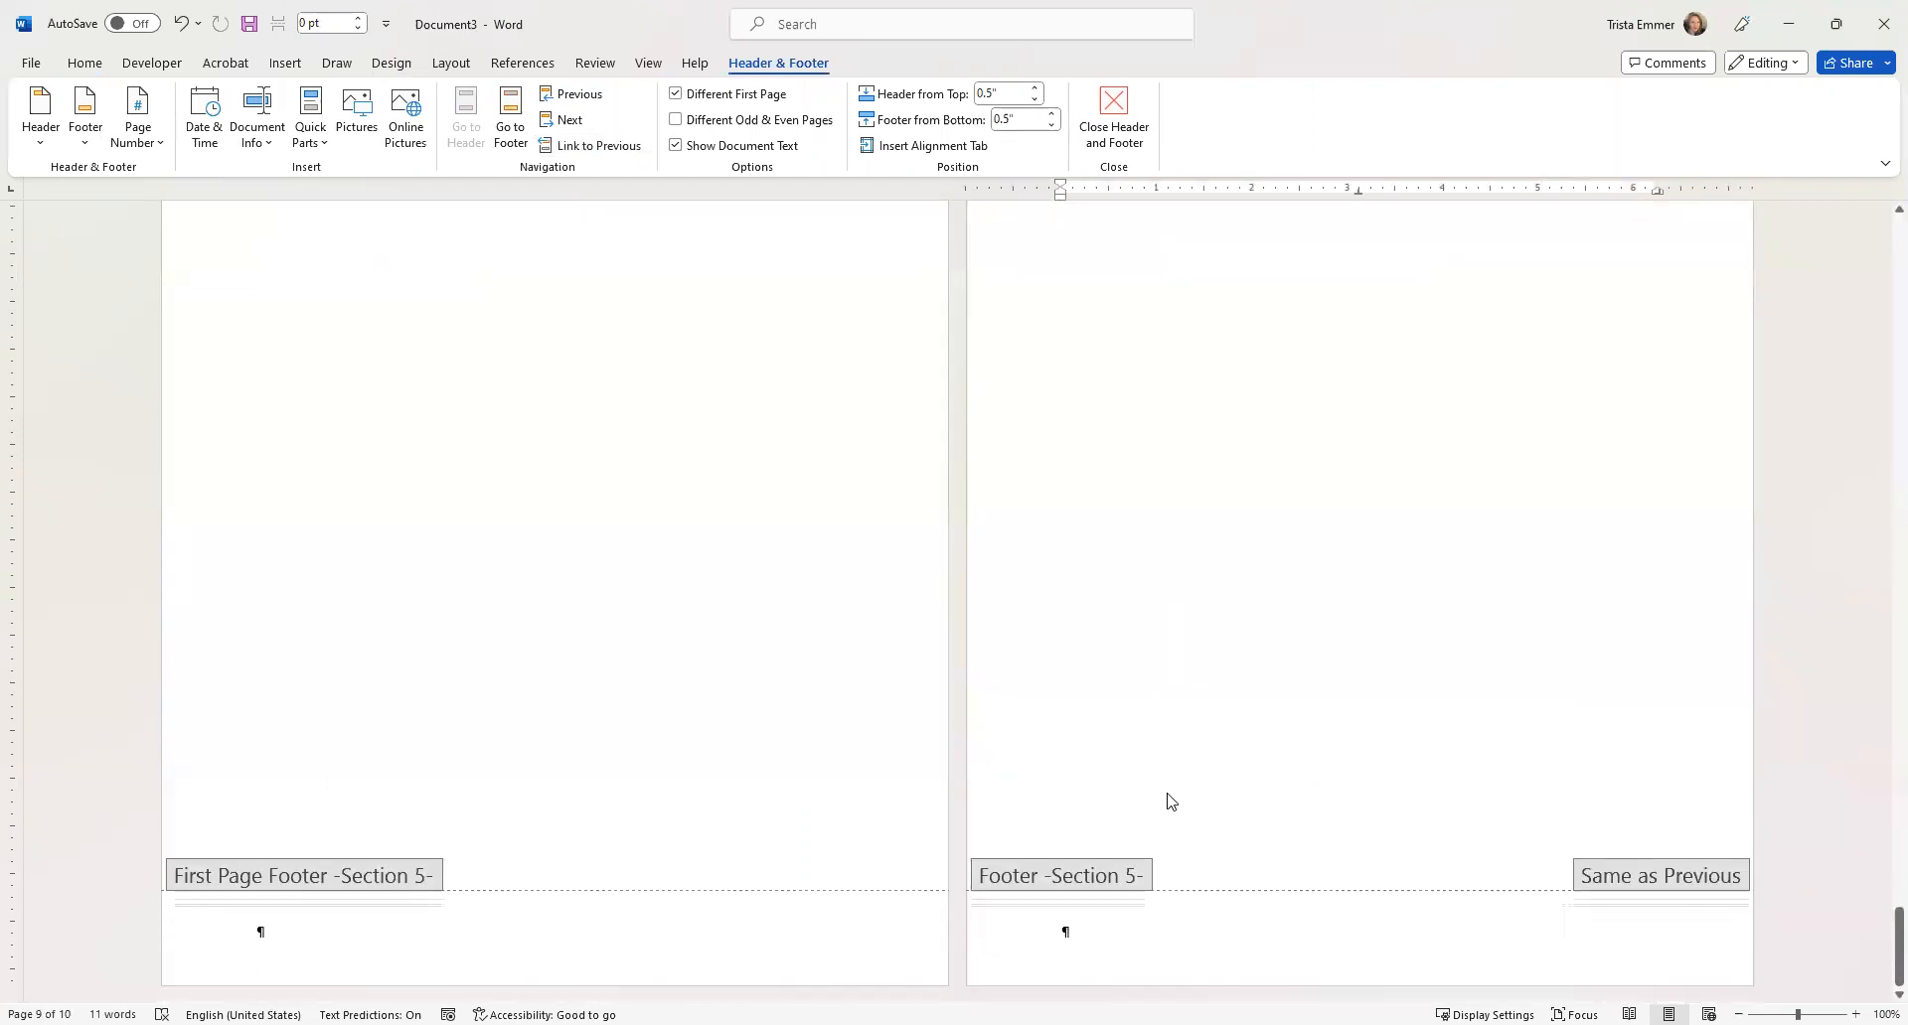
click(1081, 930)
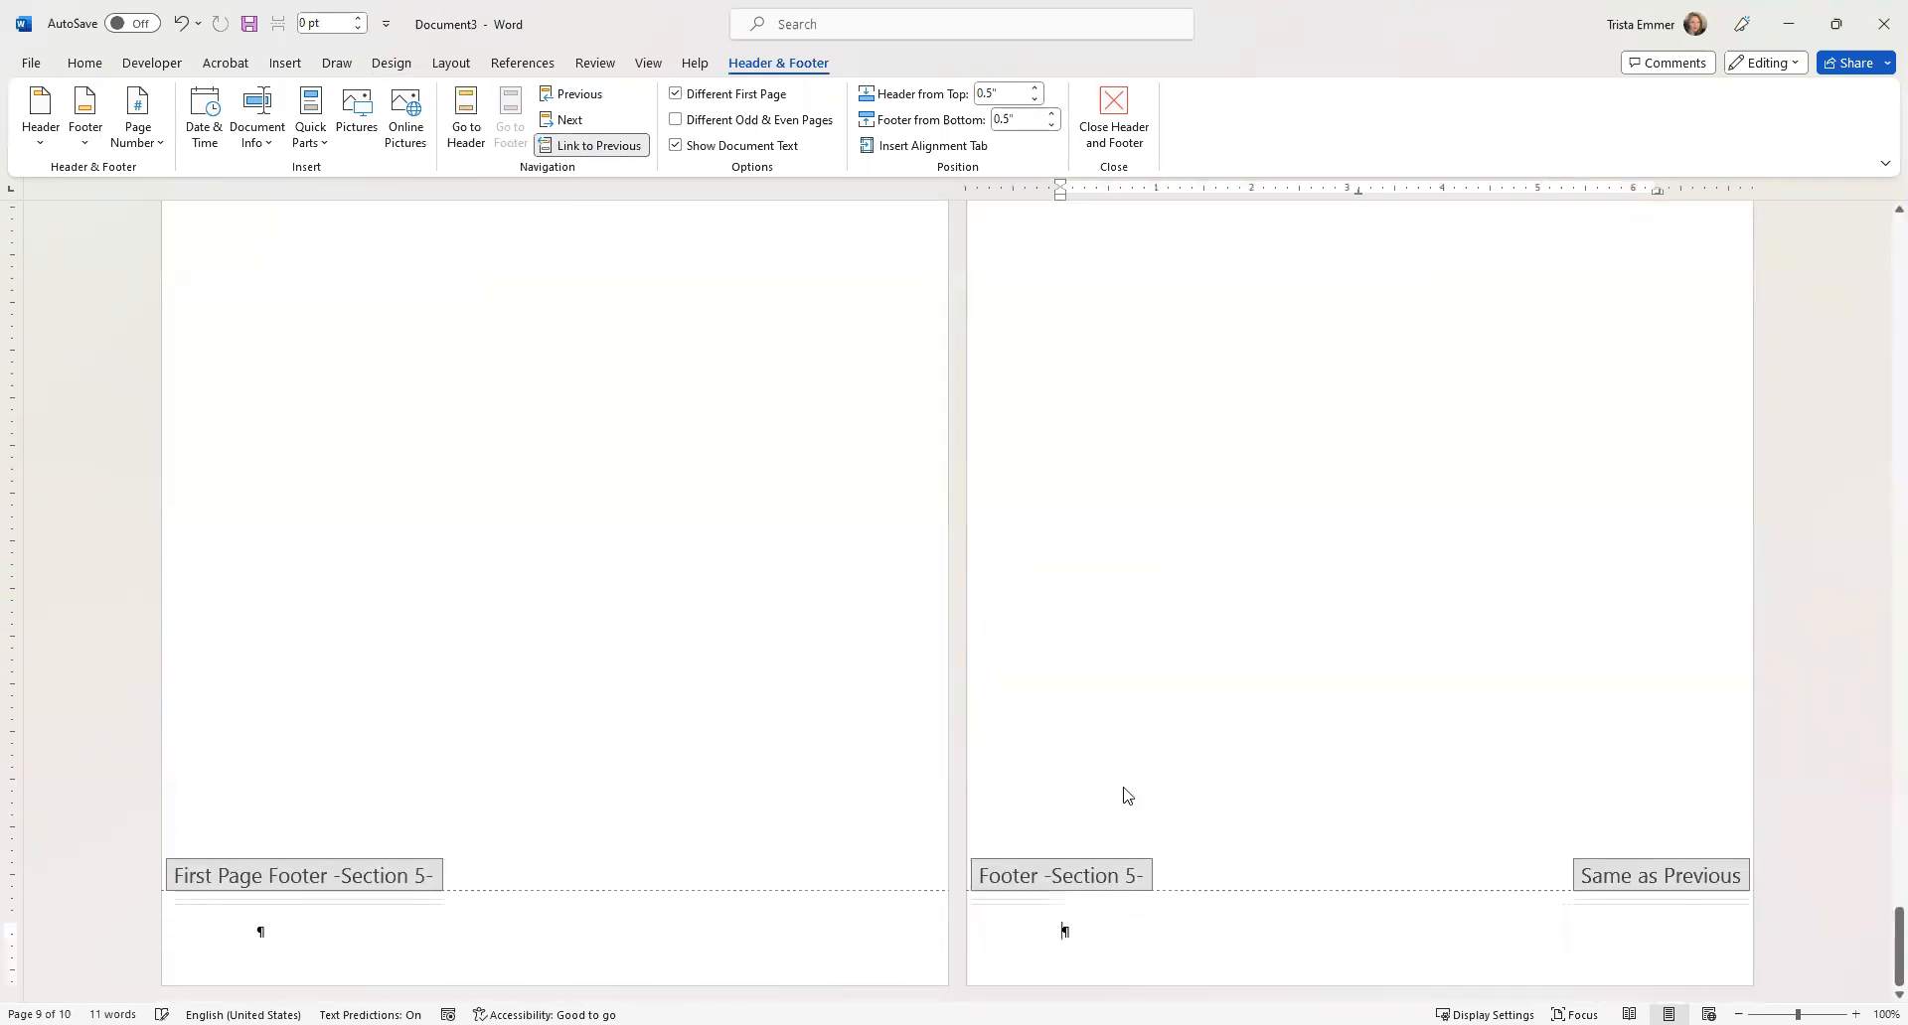
click(587, 145)
Compare the header page numbers in sections 3 and 4, and switch Different First Page on and back off for section 4.
scroll(1161, 804, up, 9)
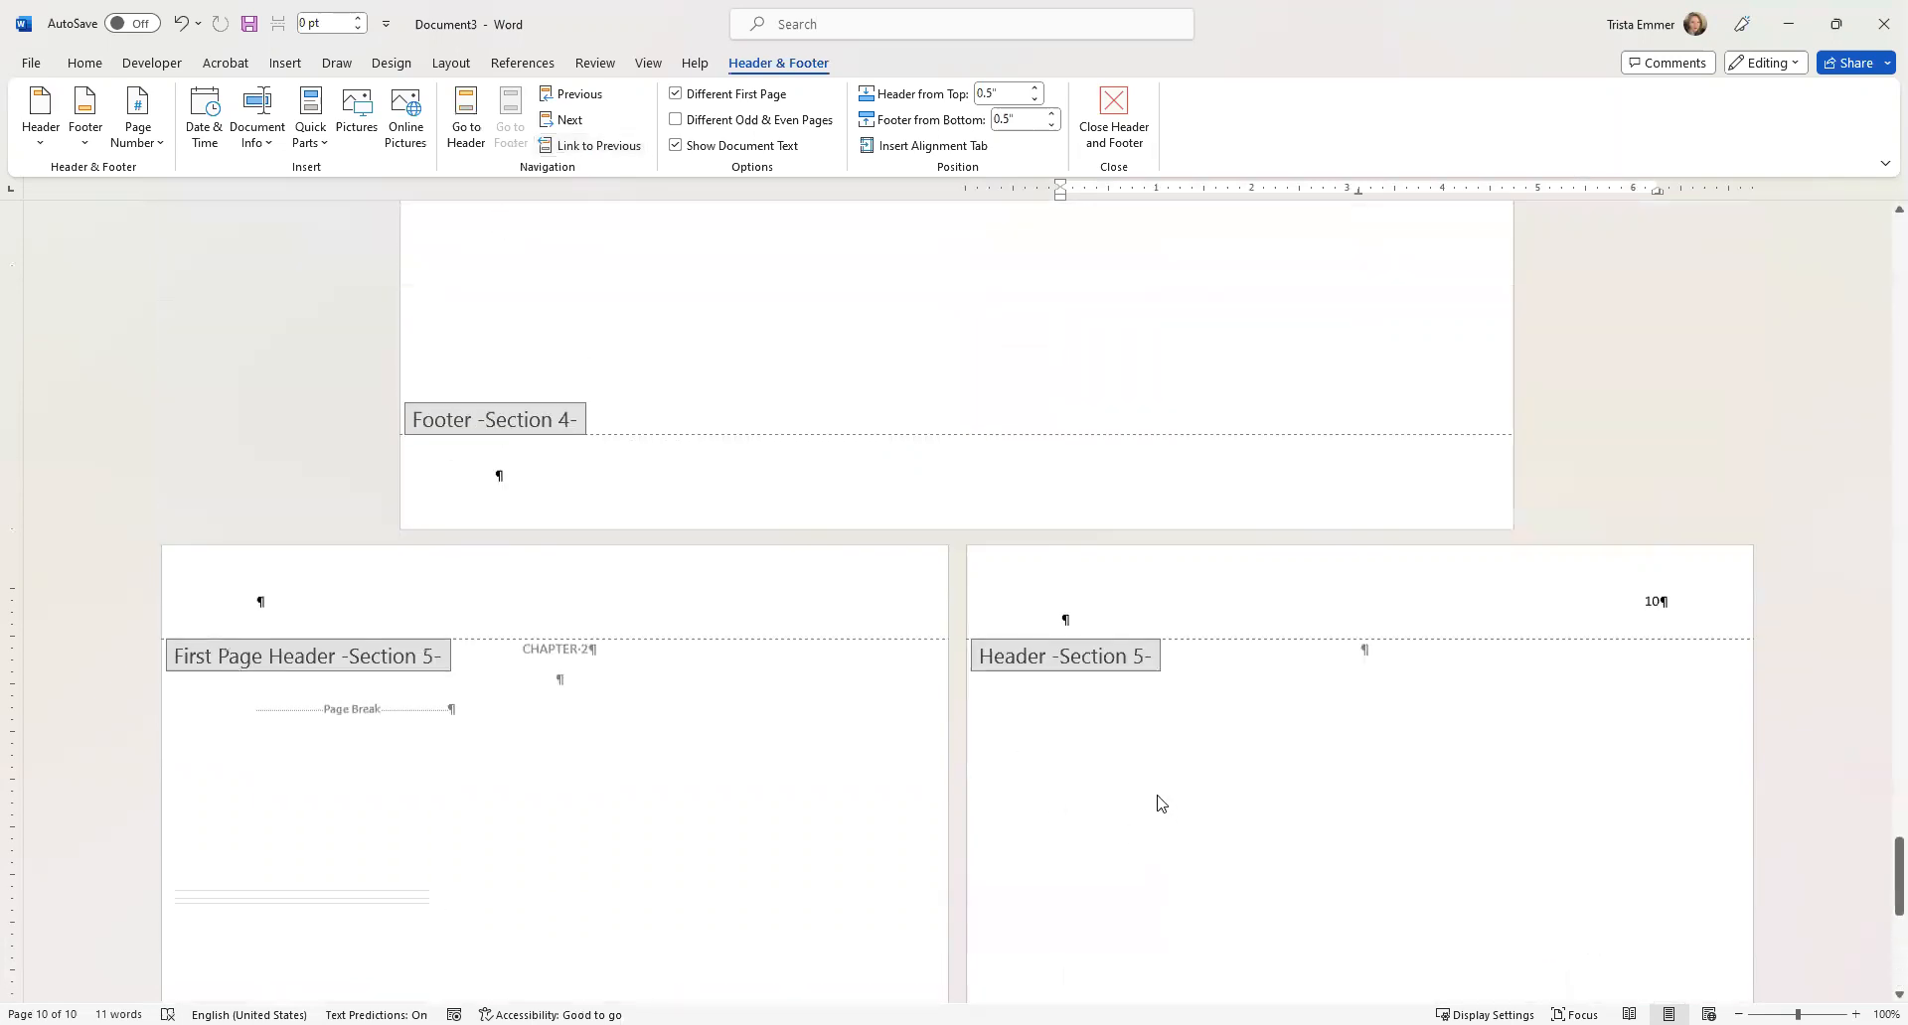
scroll(1156, 799, up, 10)
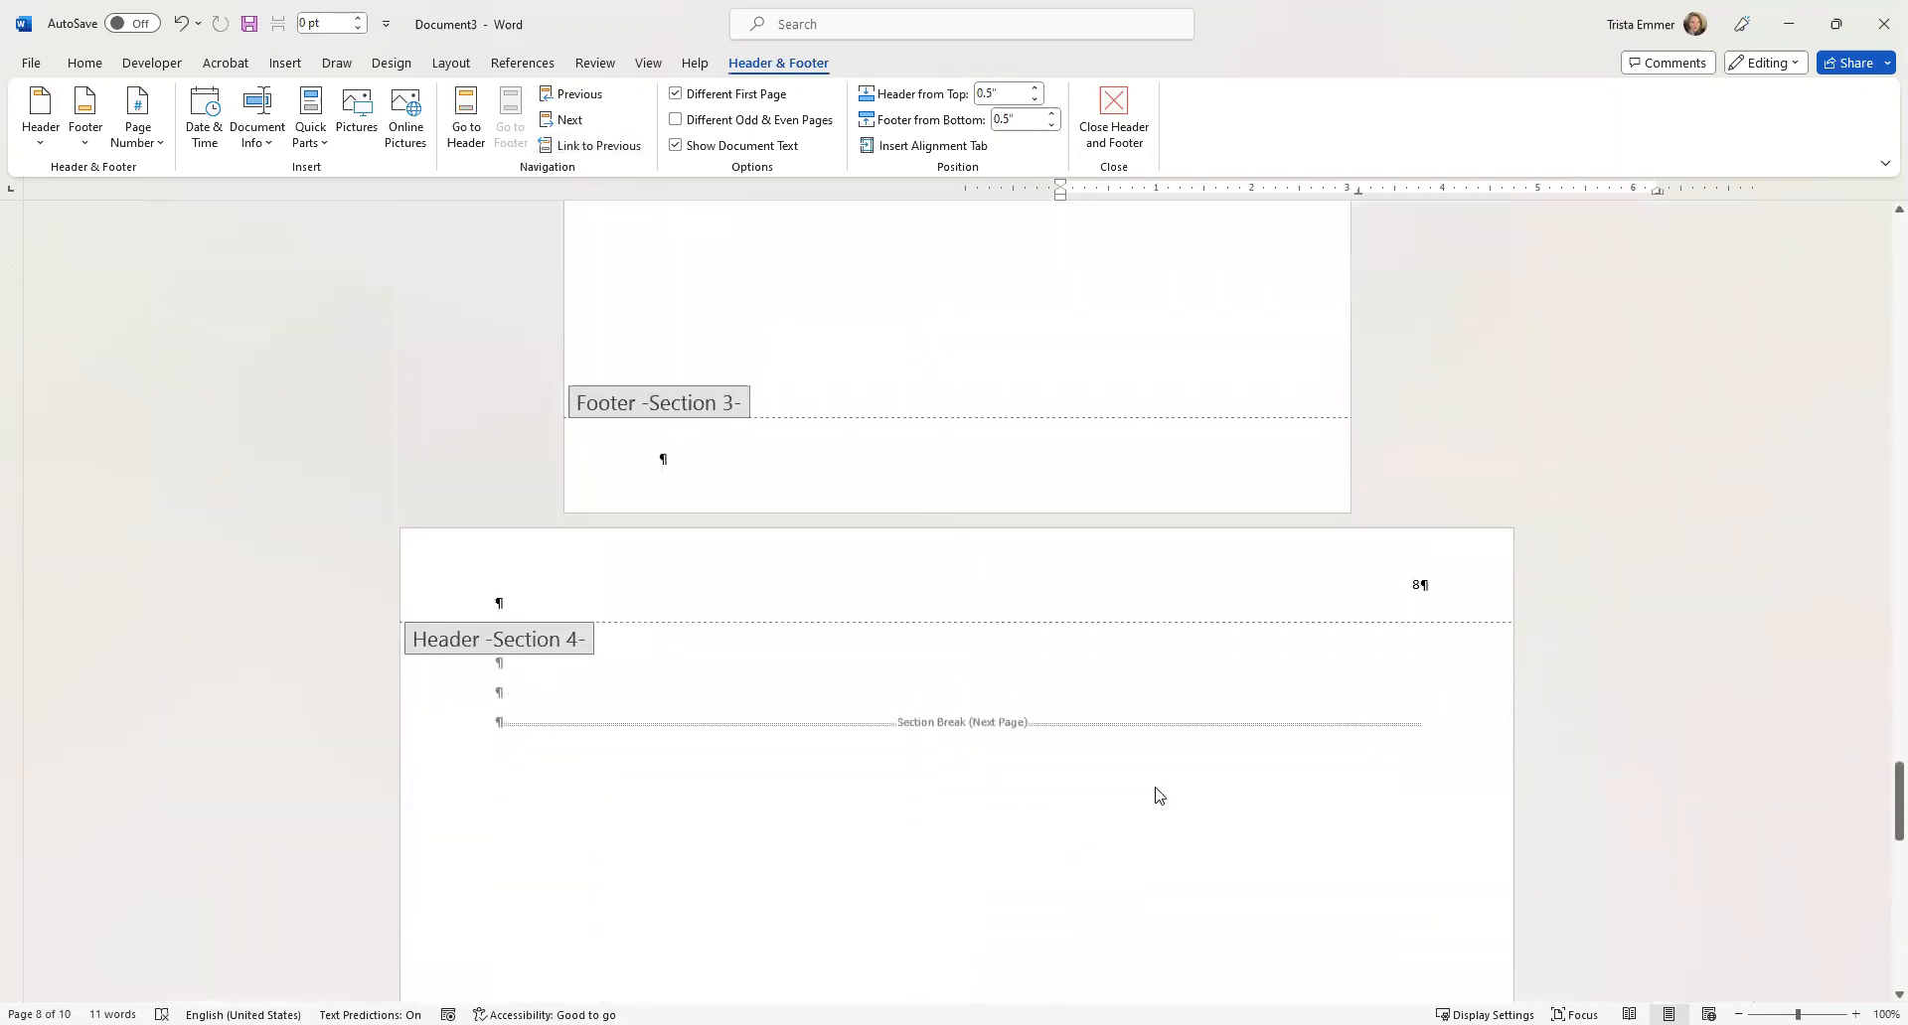
click(1119, 607)
scroll(1197, 656, up, 2)
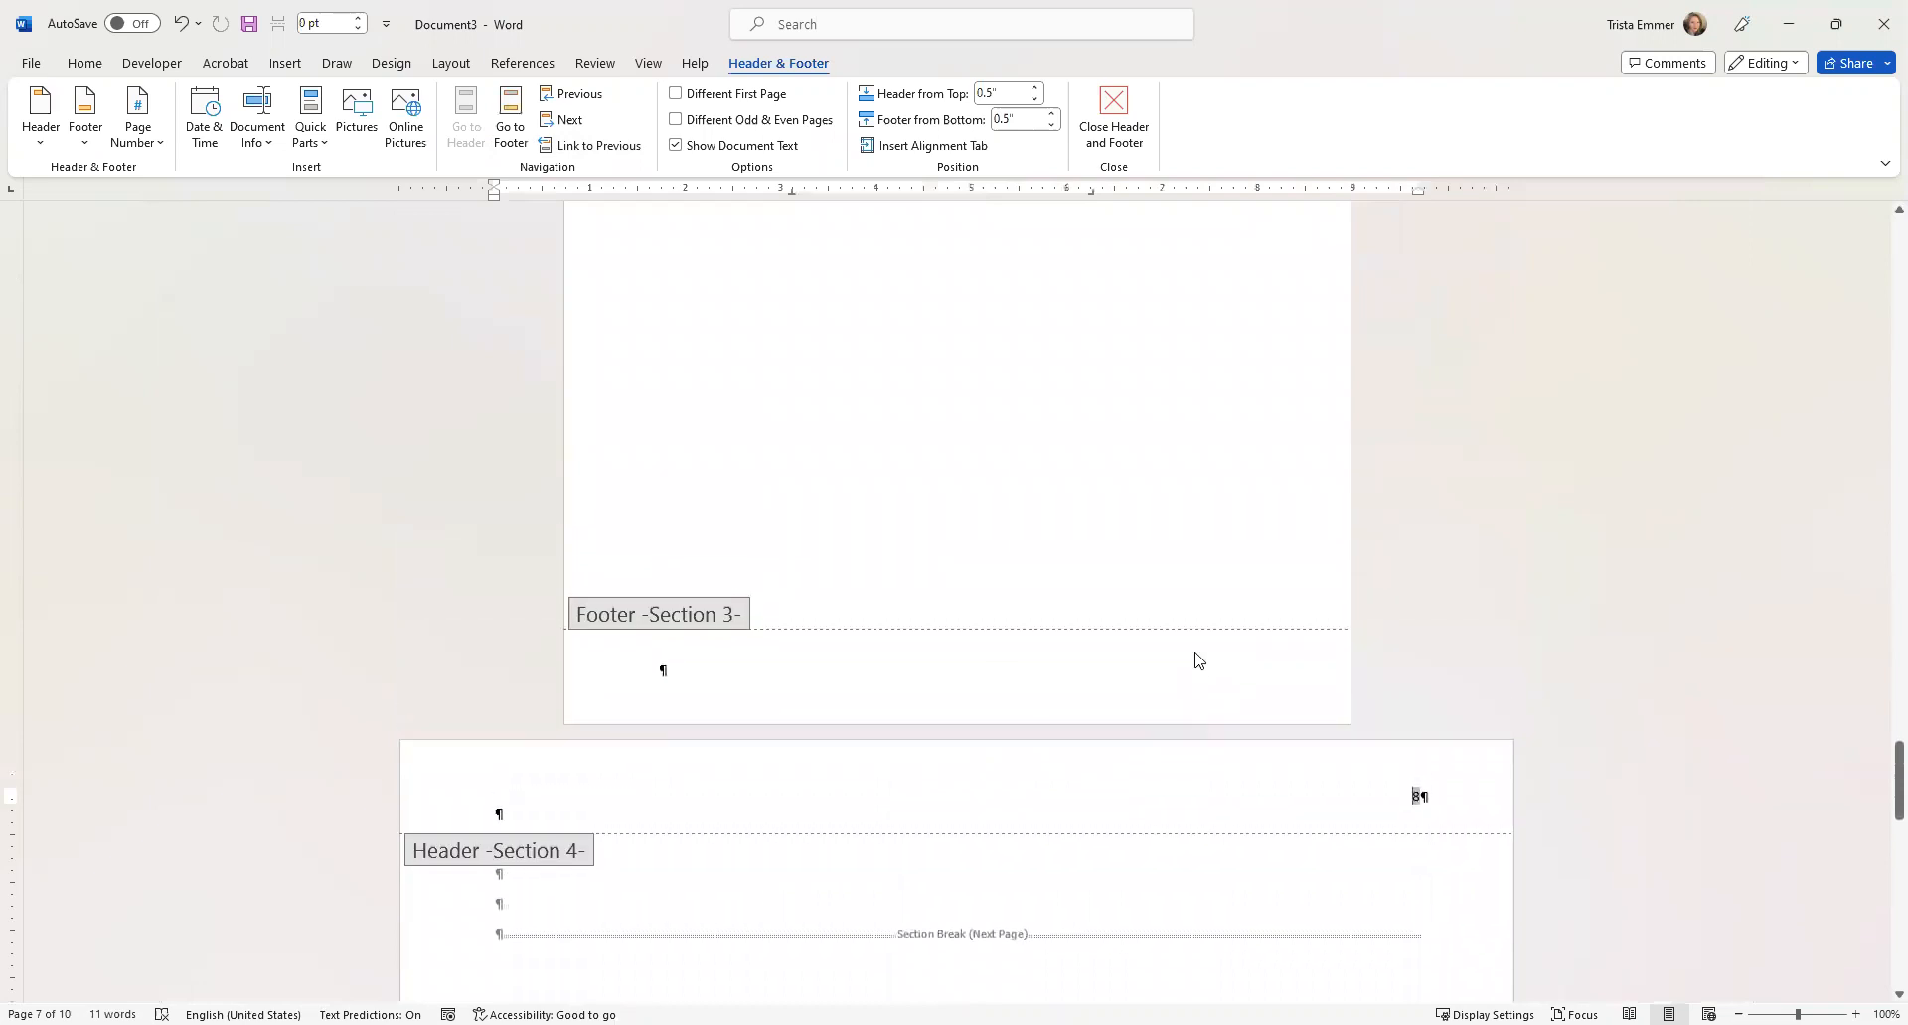
scroll(1197, 658, up, 6)
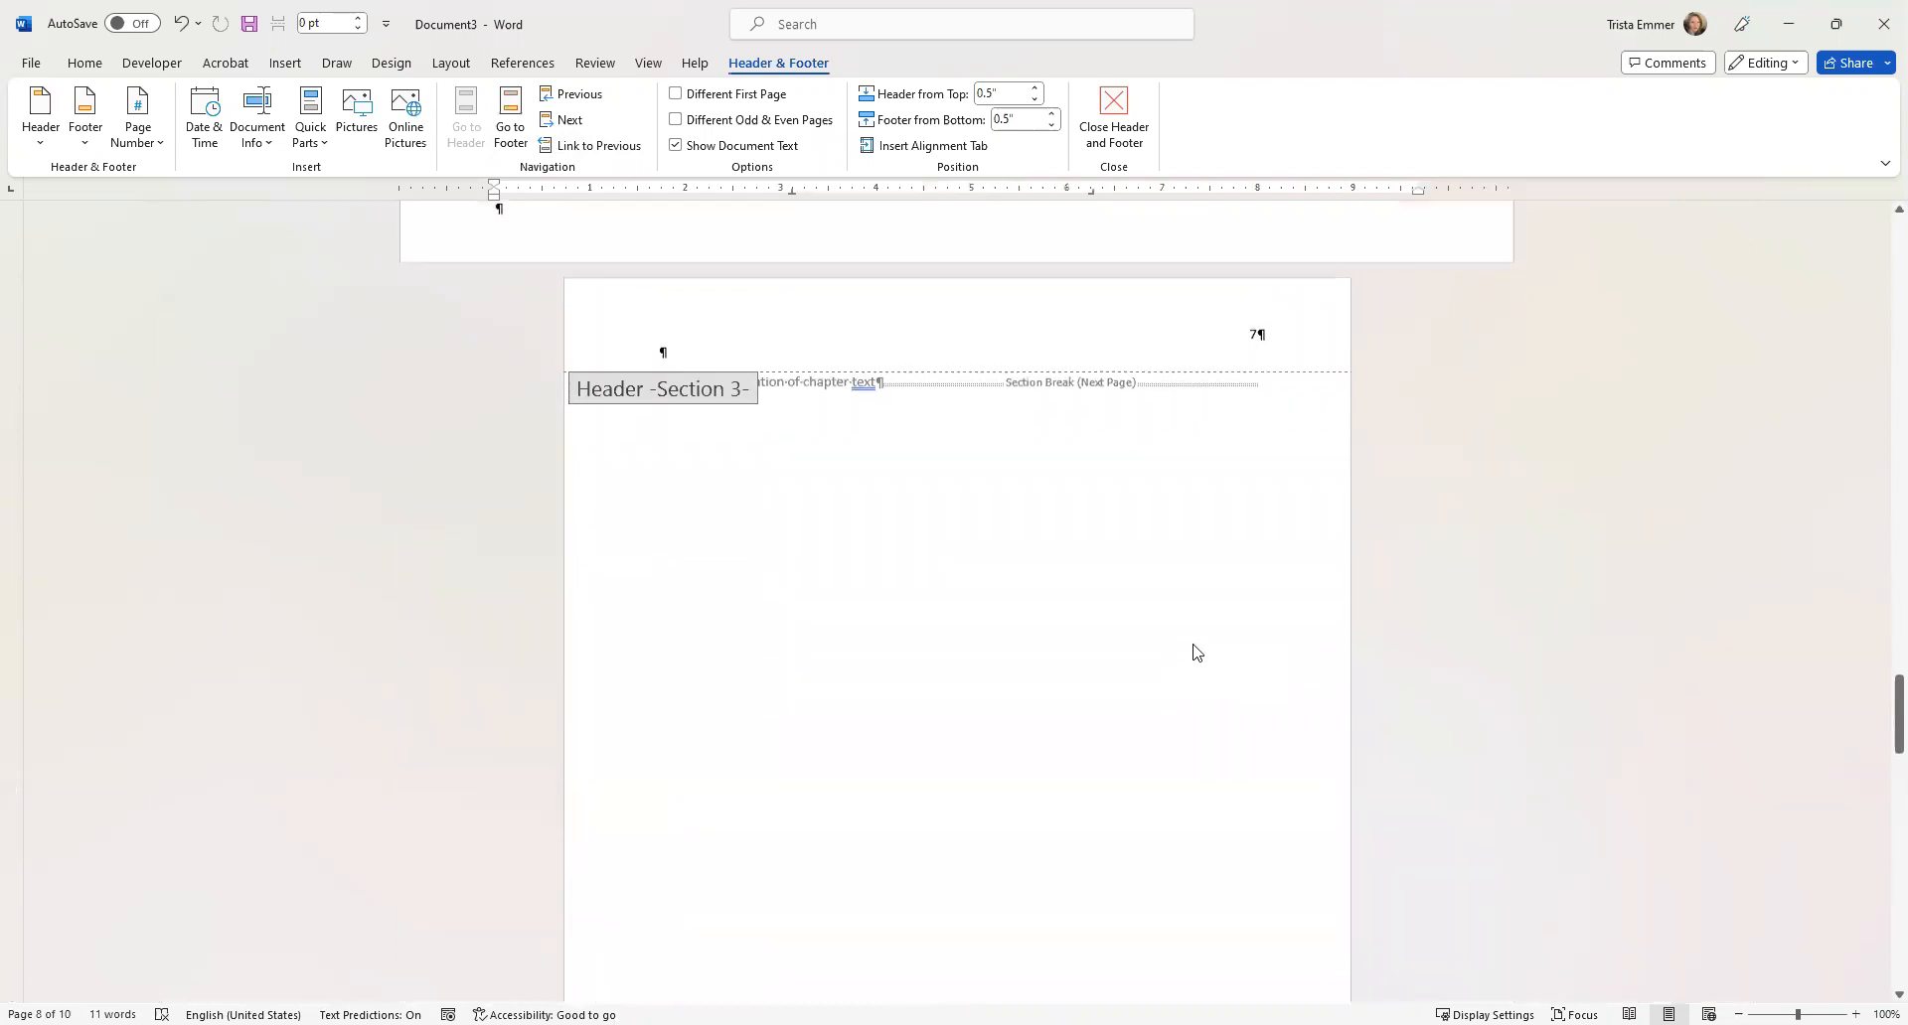
scroll(1195, 653, down, 9)
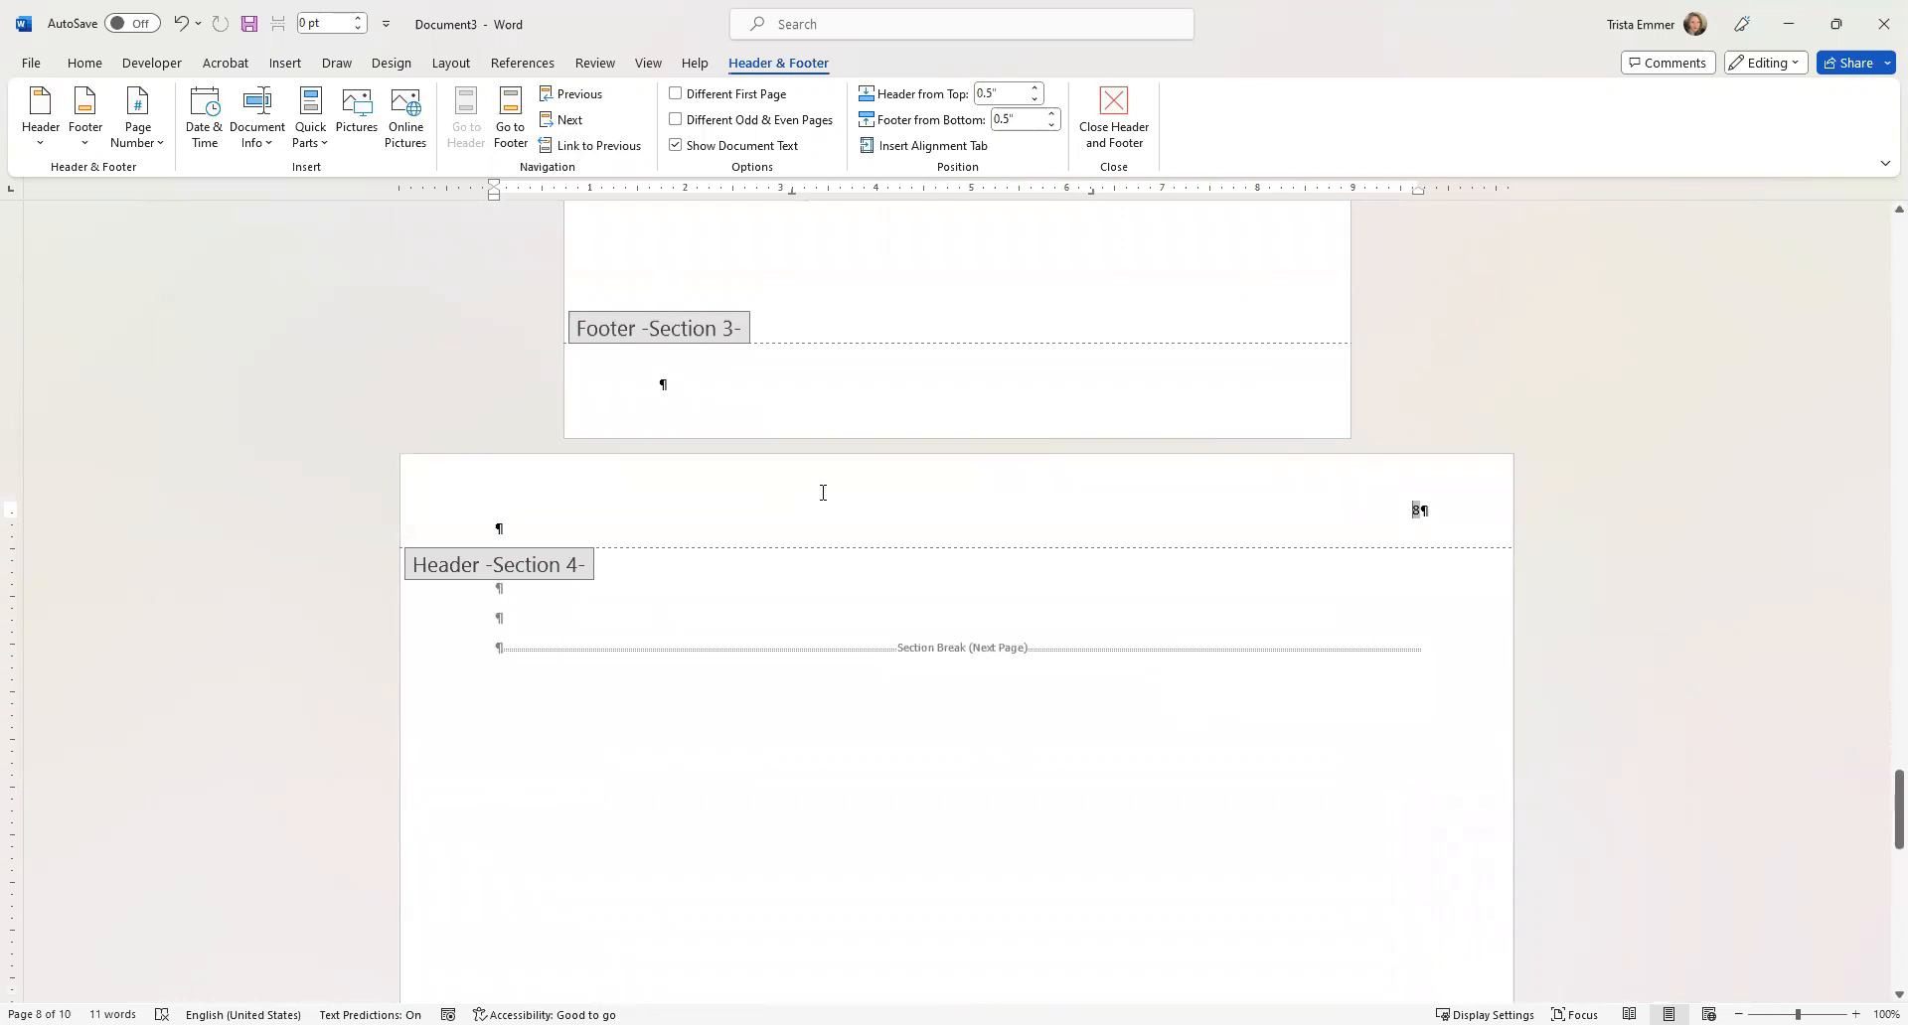
click(677, 96)
click(679, 97)
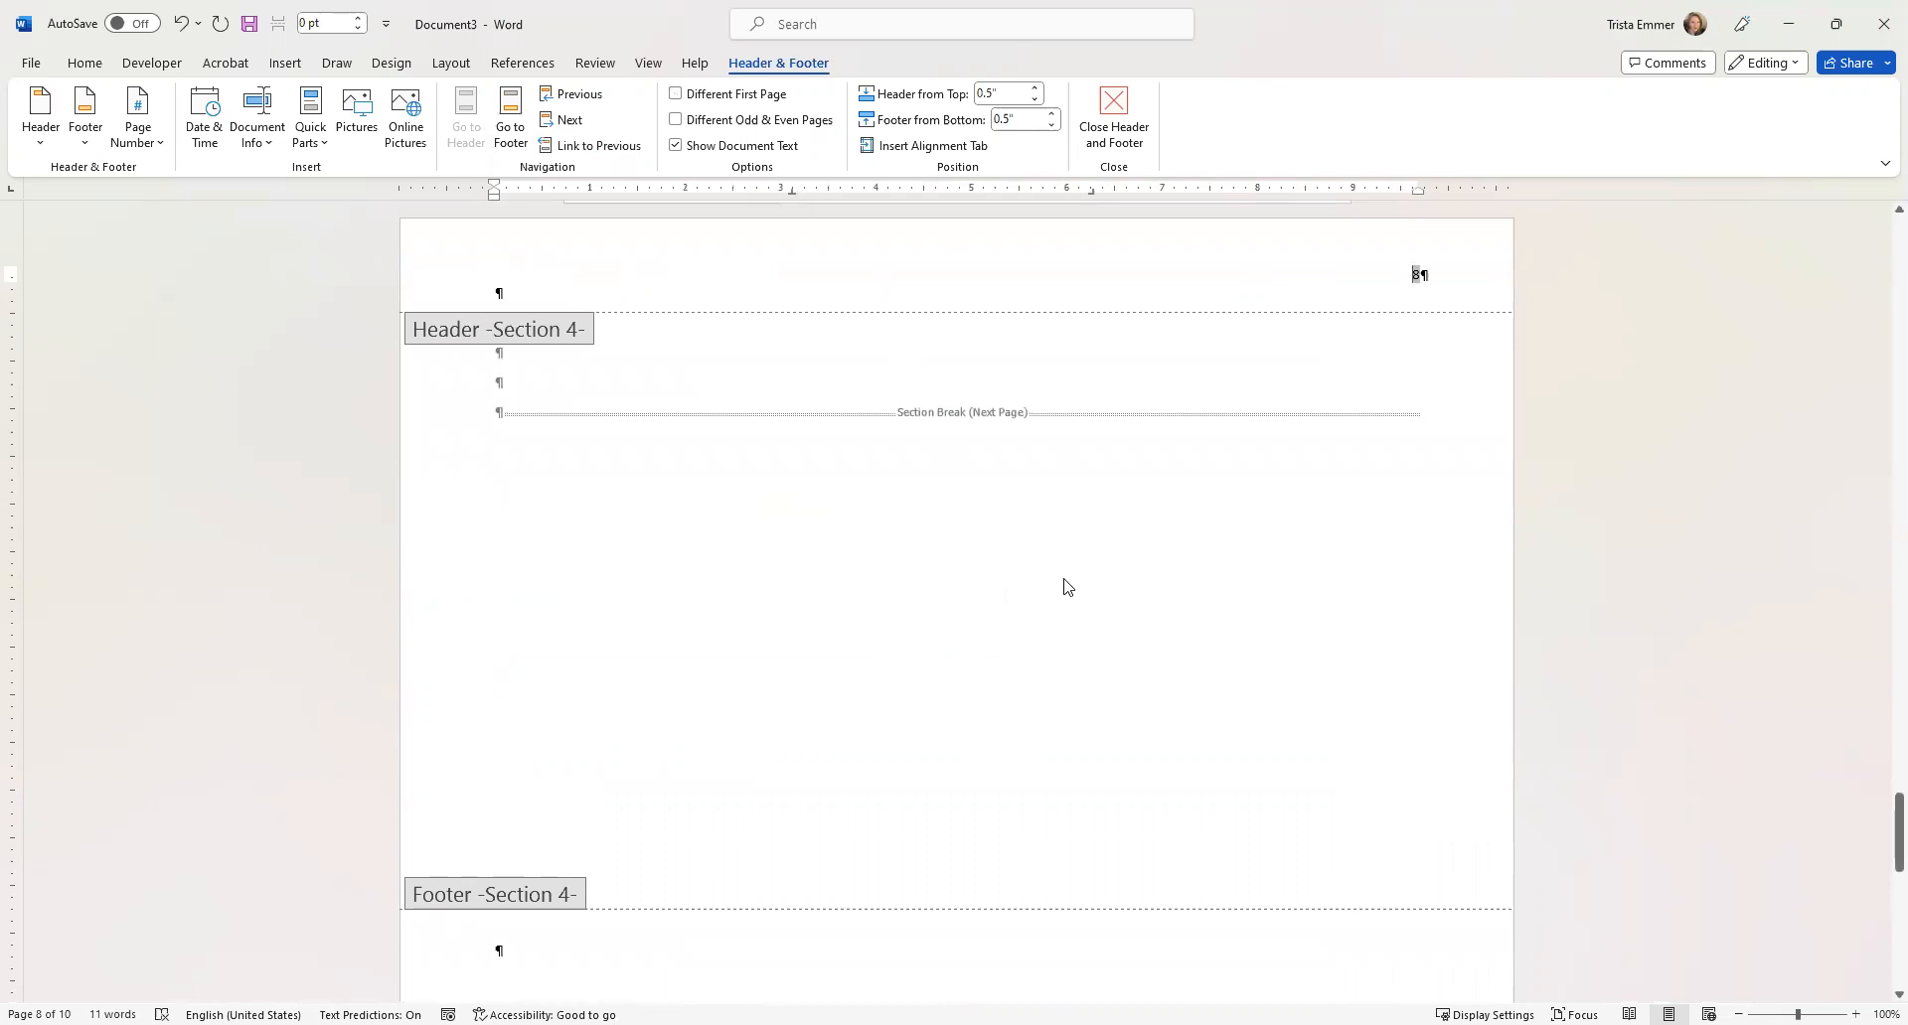
Review the header page numbers from the Chapter 2 pages in section 5 back to the end of section 1.
scroll(1064, 587, down, 6)
scroll(1043, 561, up, 8)
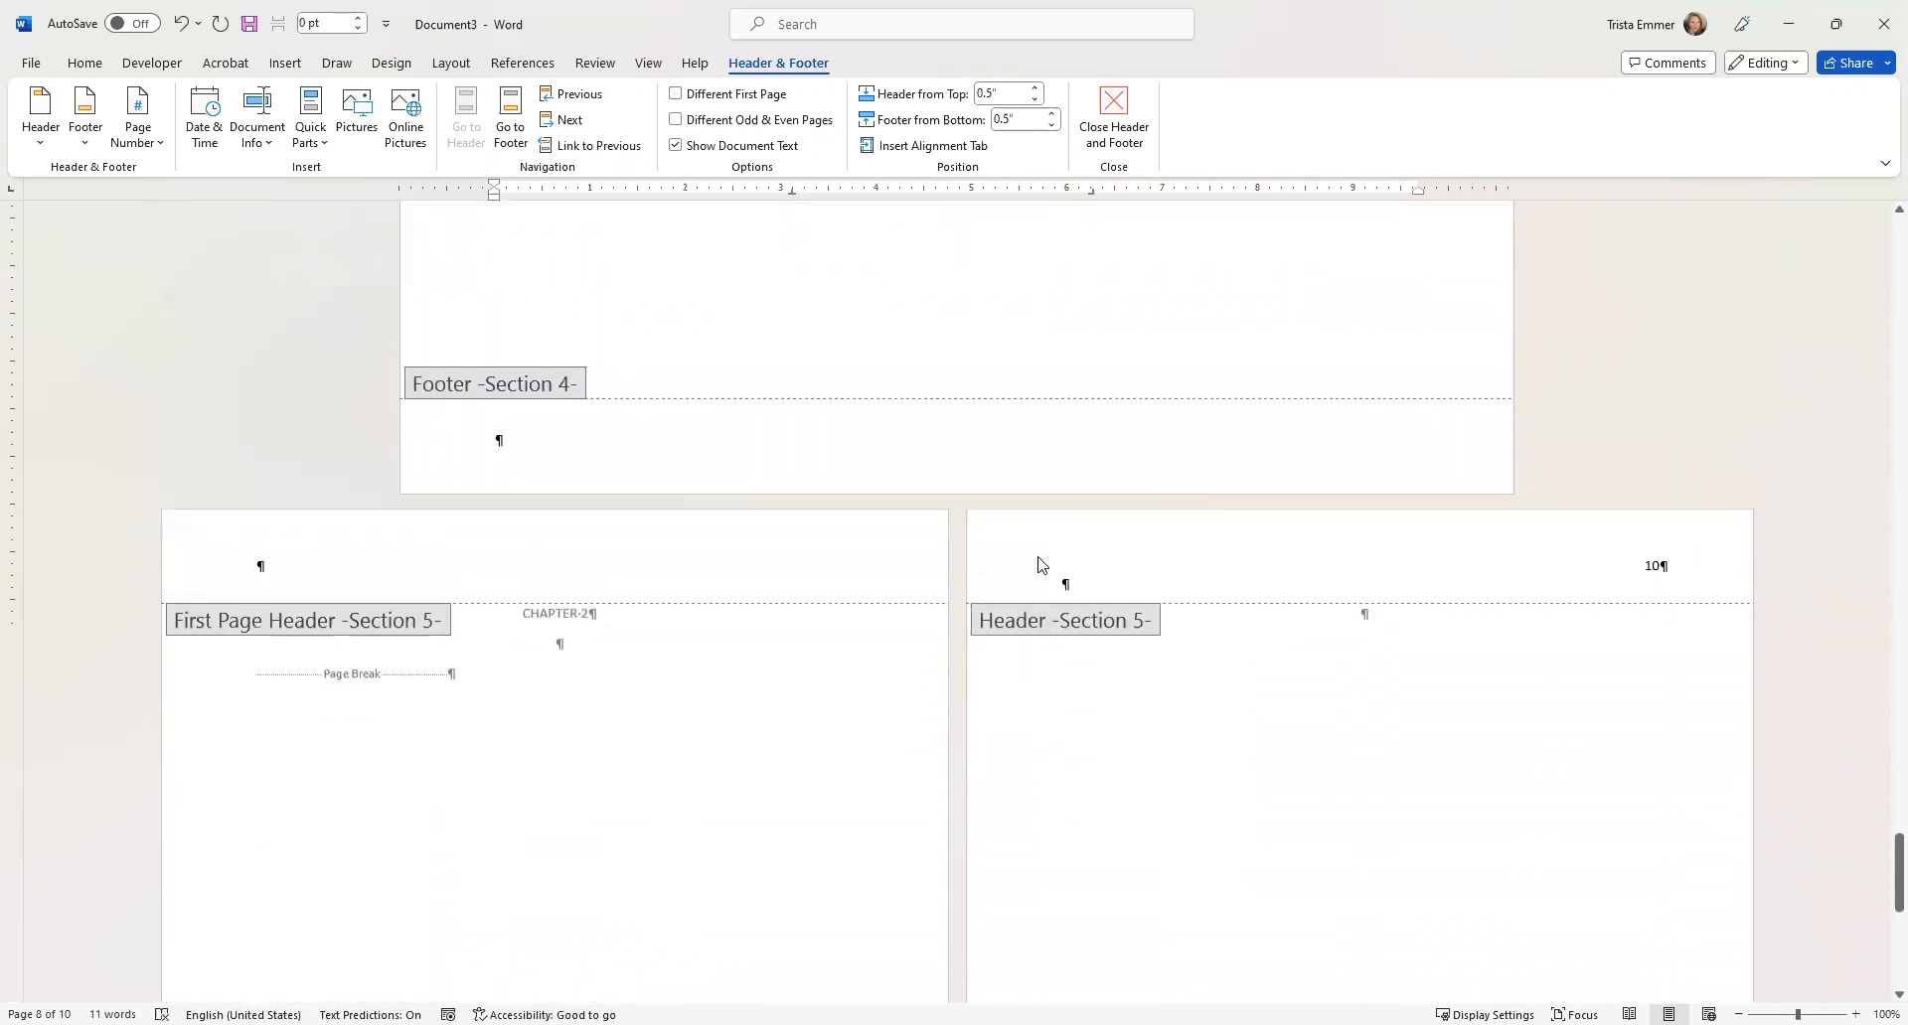
scroll(1030, 549, down, 6)
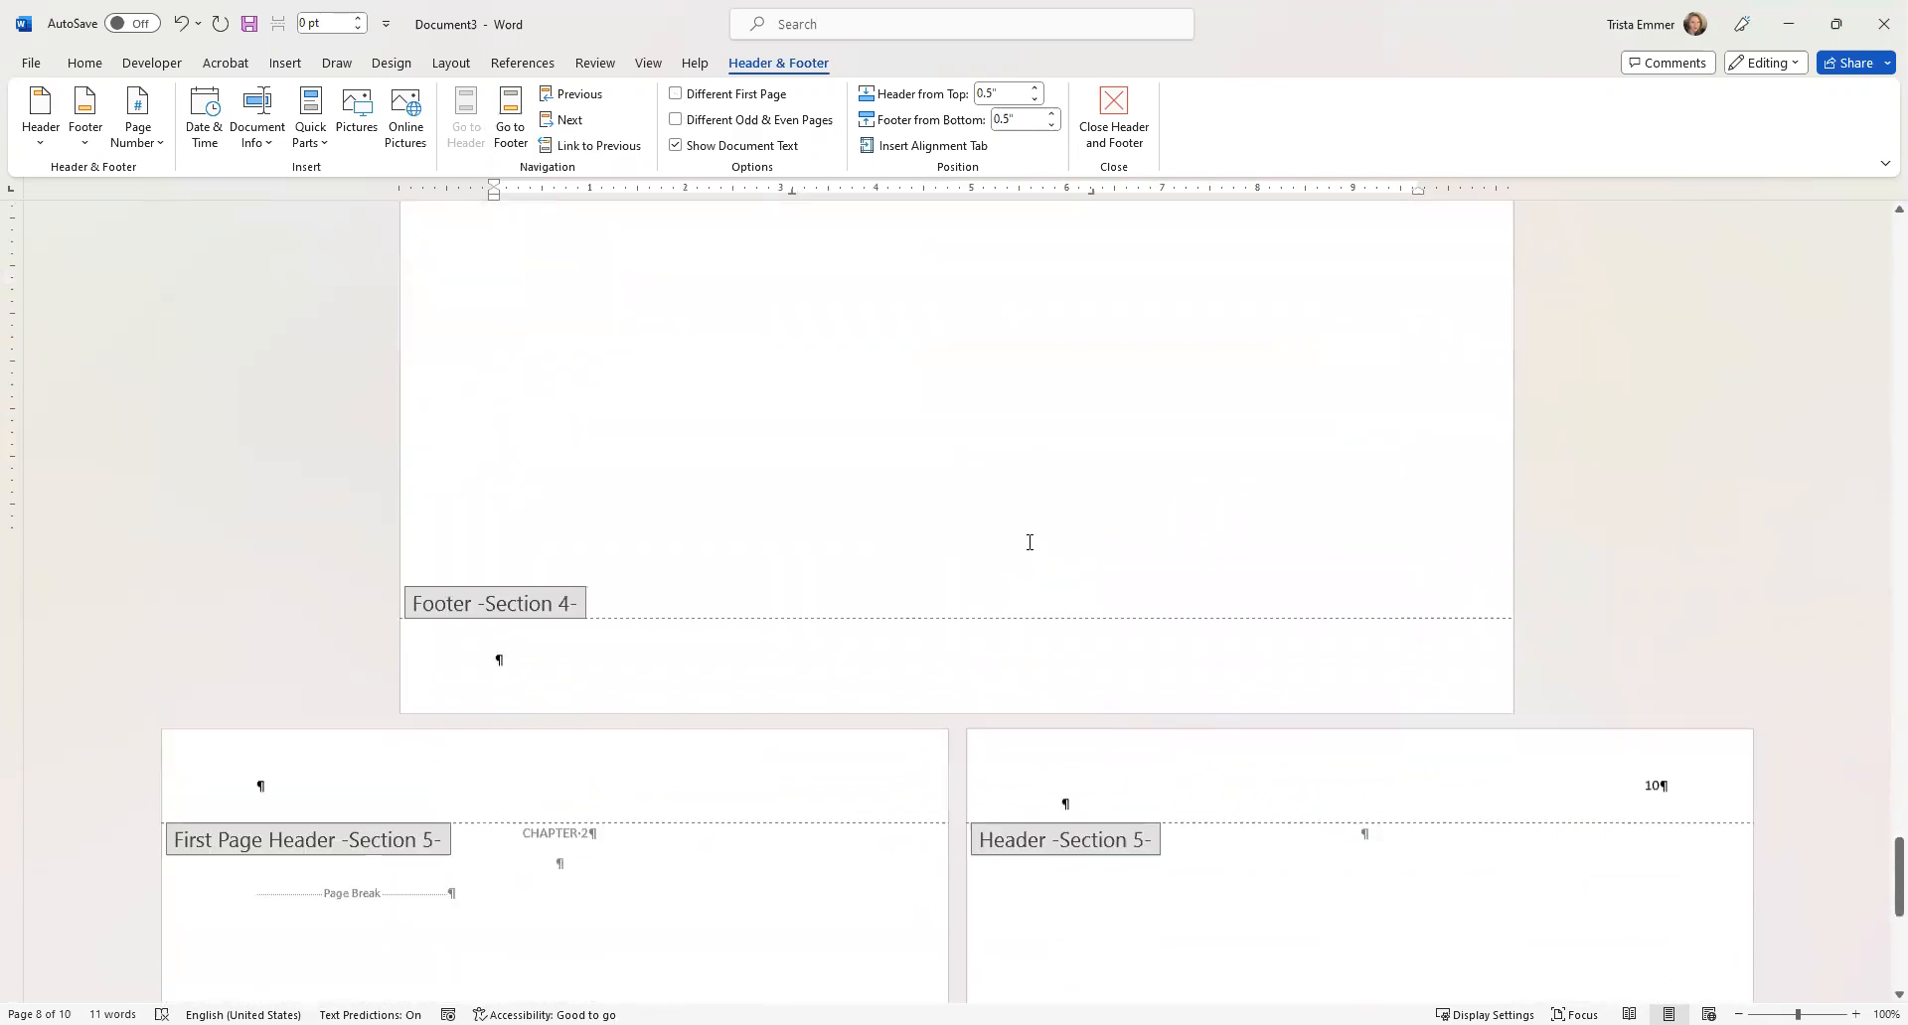
scroll(1024, 538, up, 10)
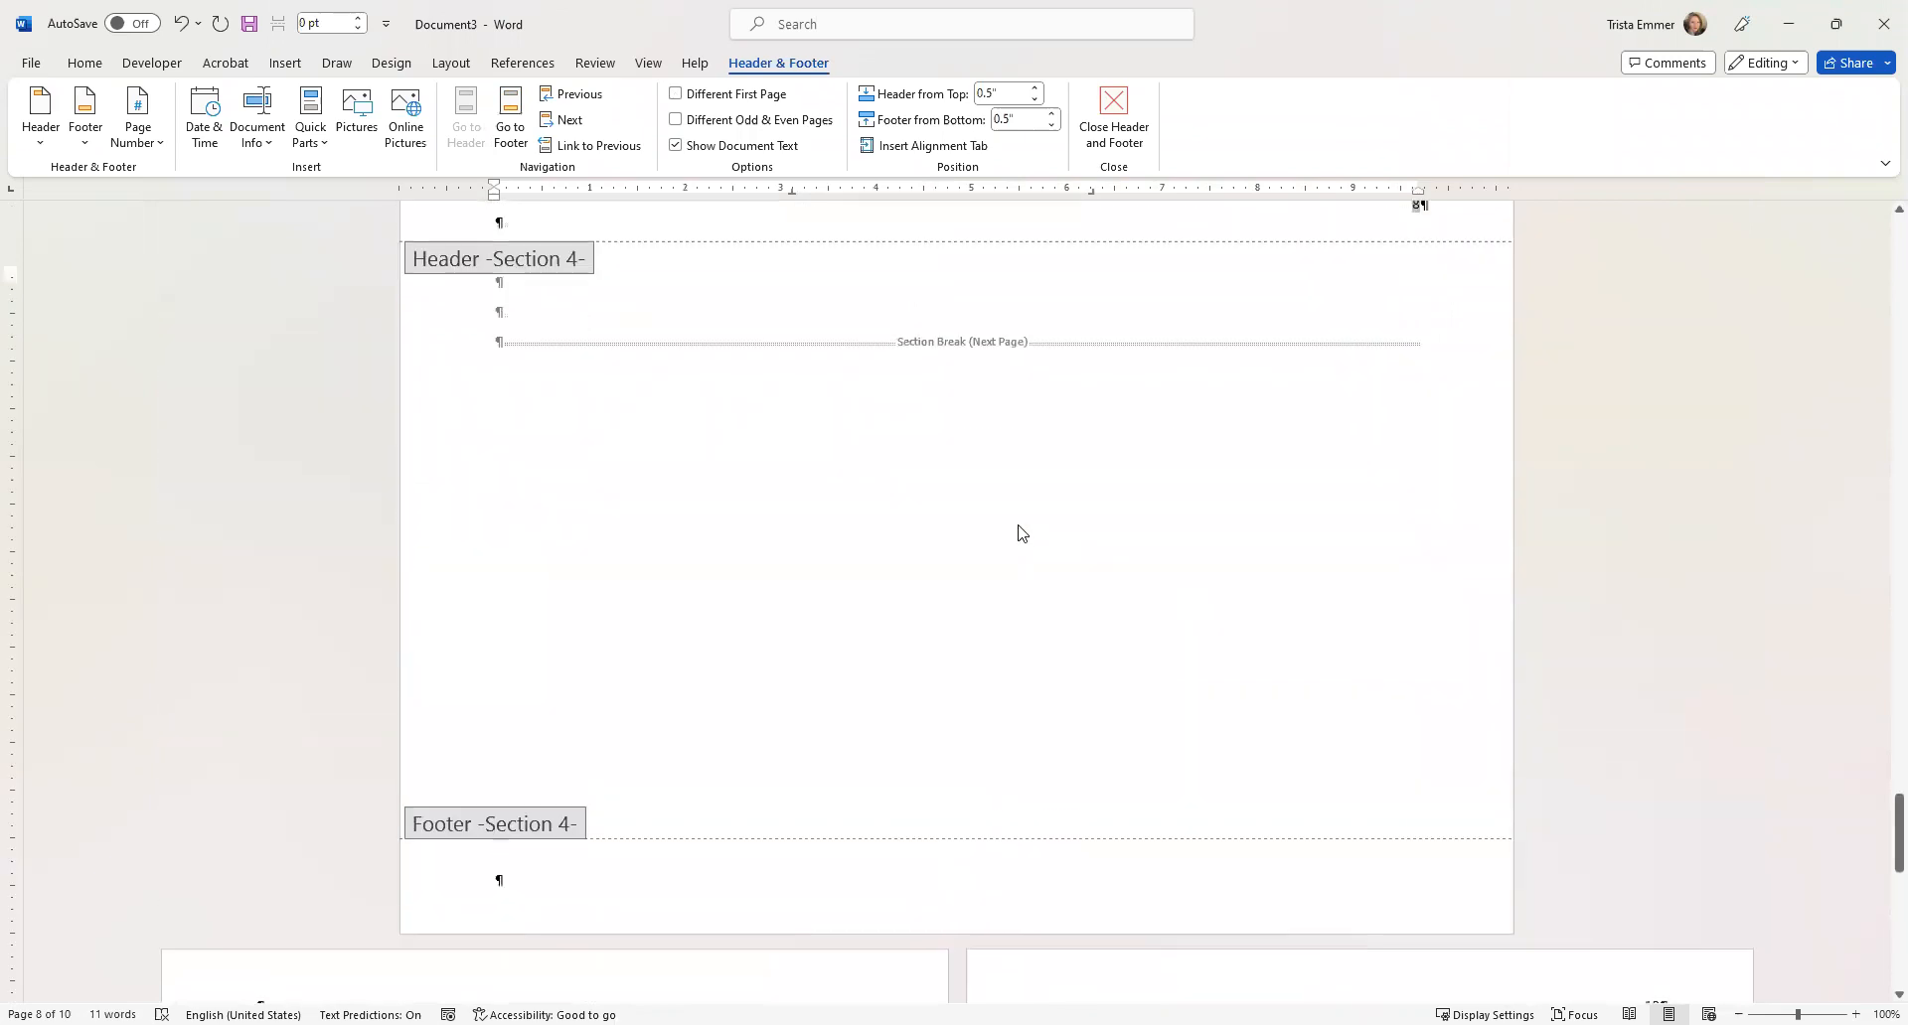
scroll(1017, 534, up, 10)
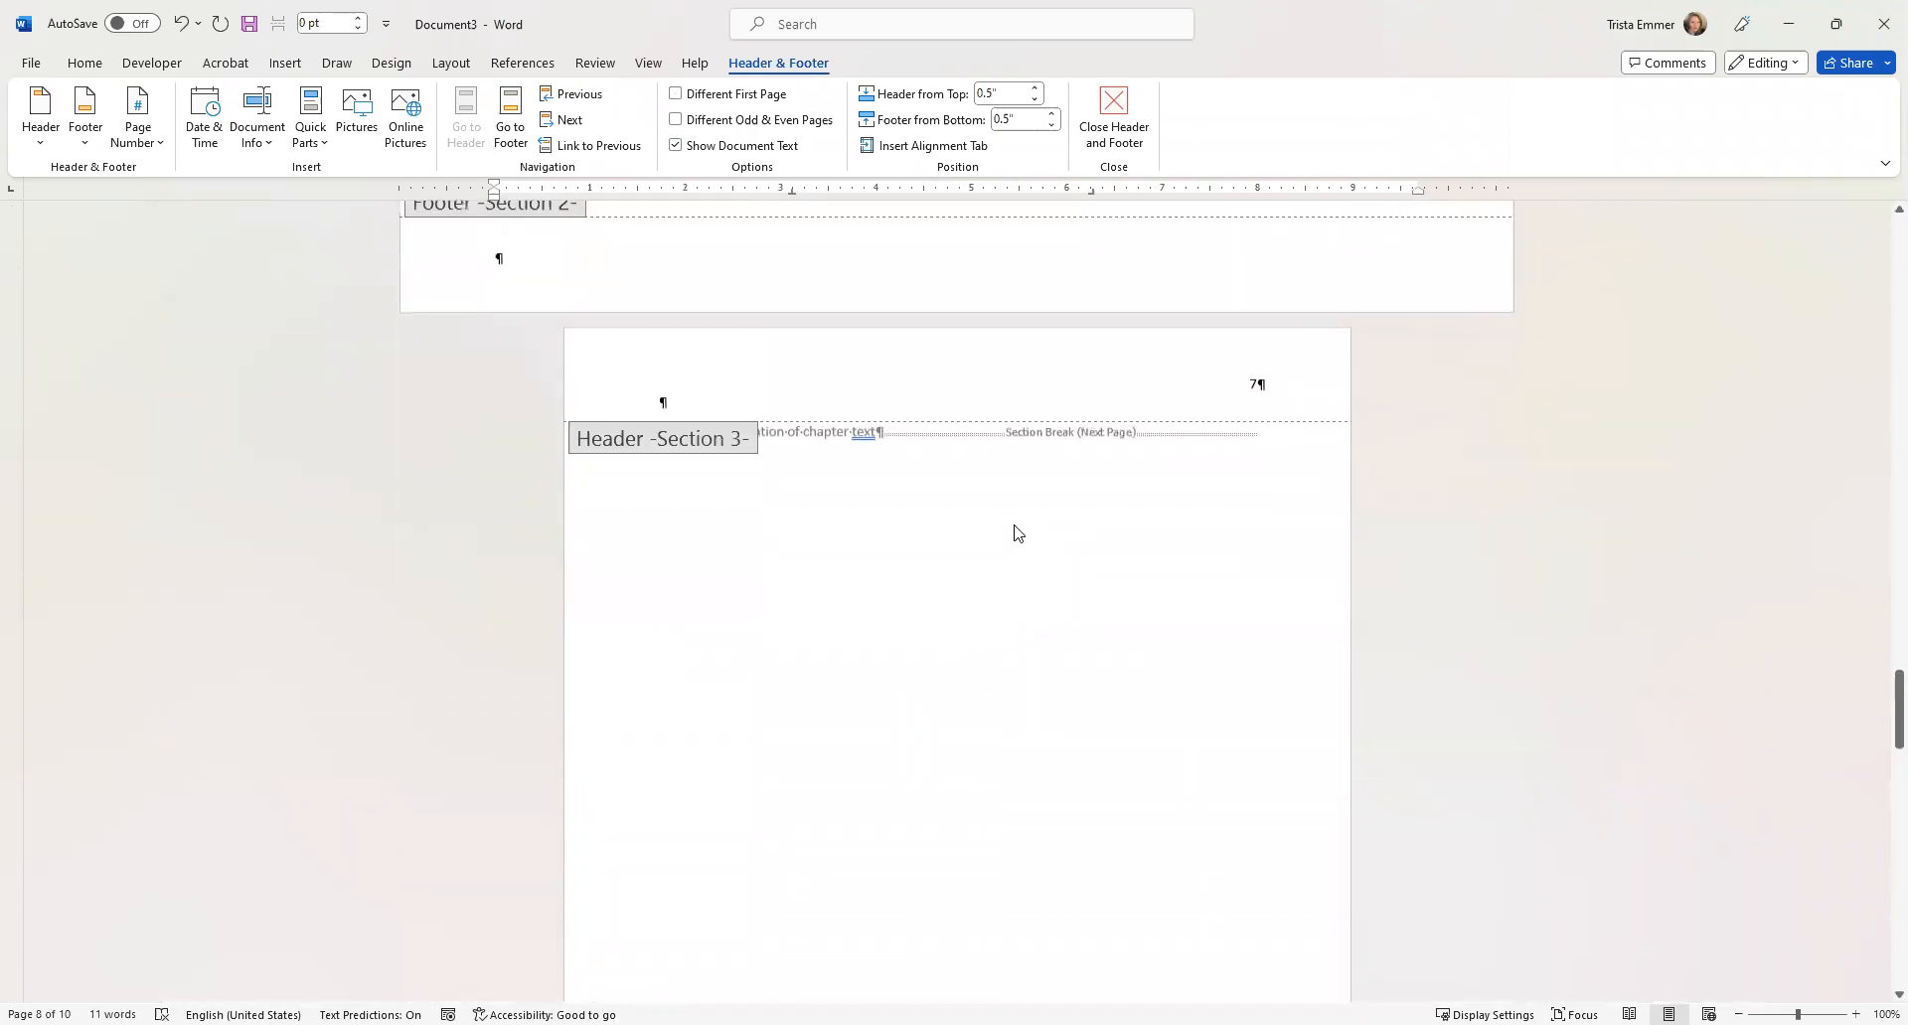
scroll(1012, 522, up, 10)
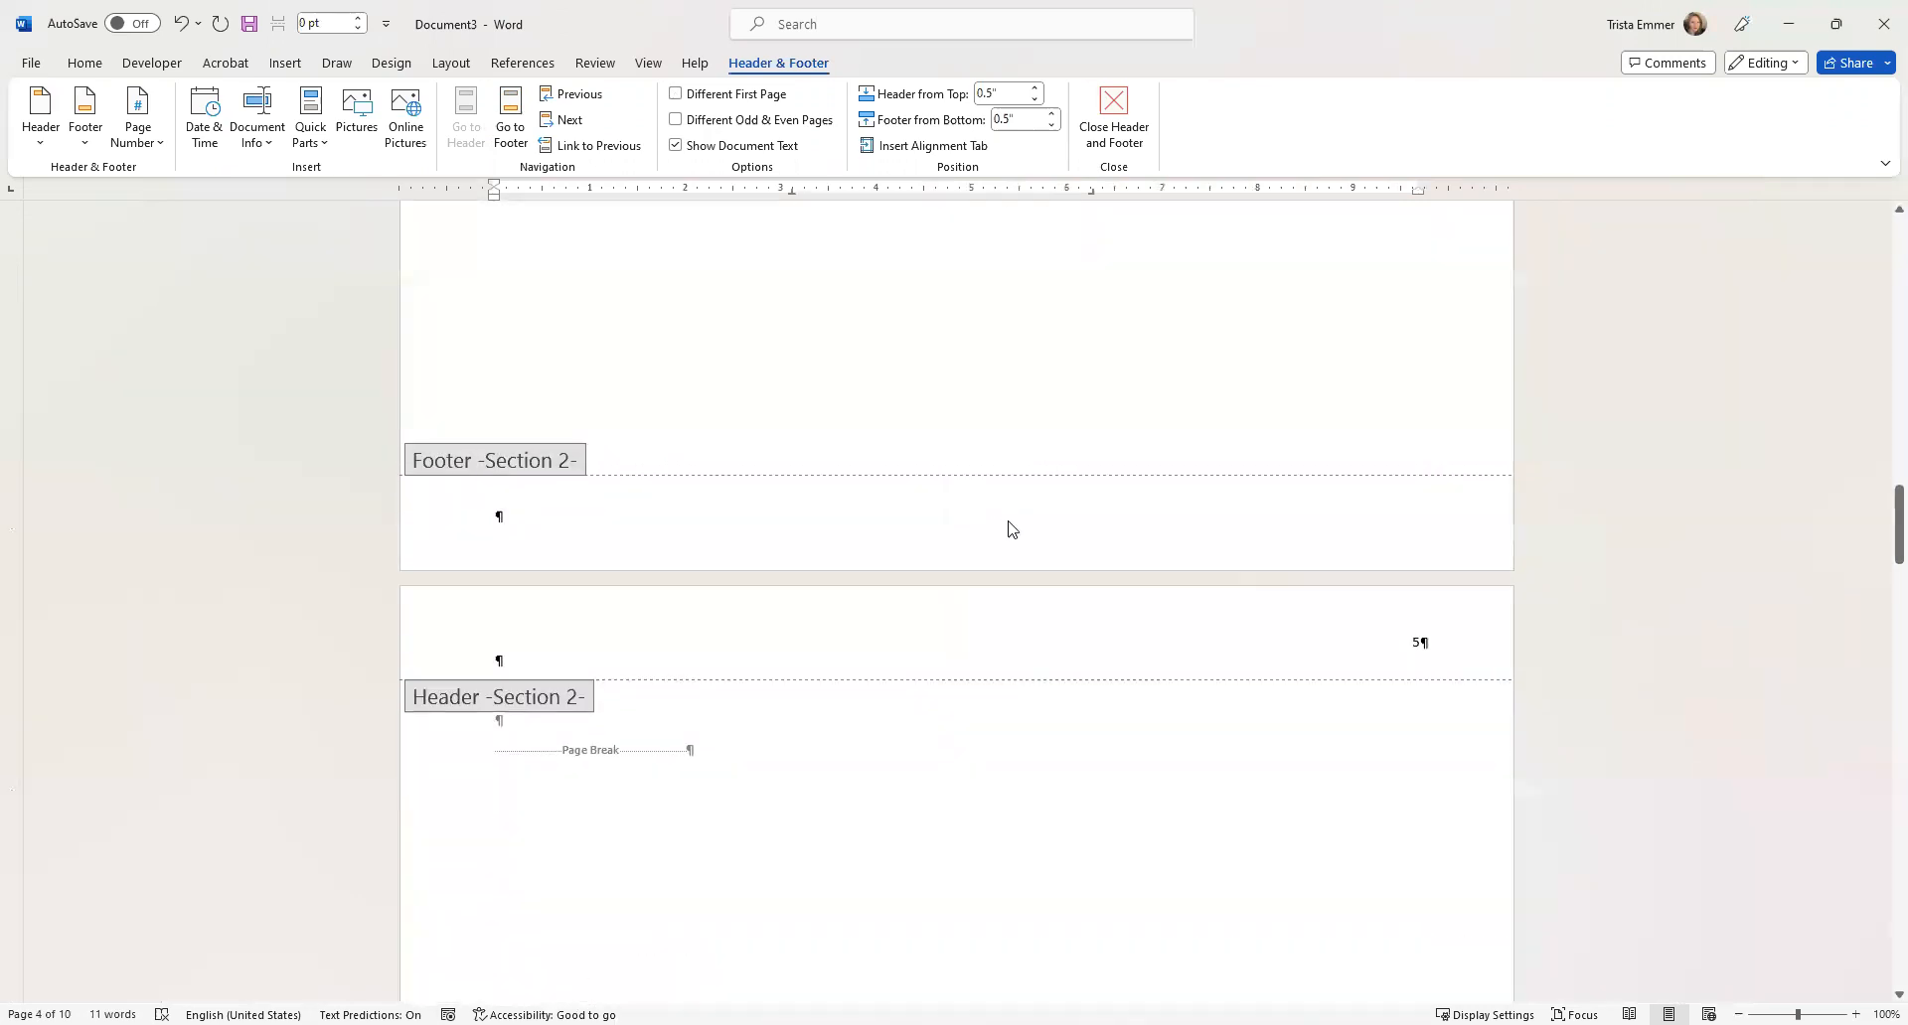
scroll(1009, 529, up, 8)
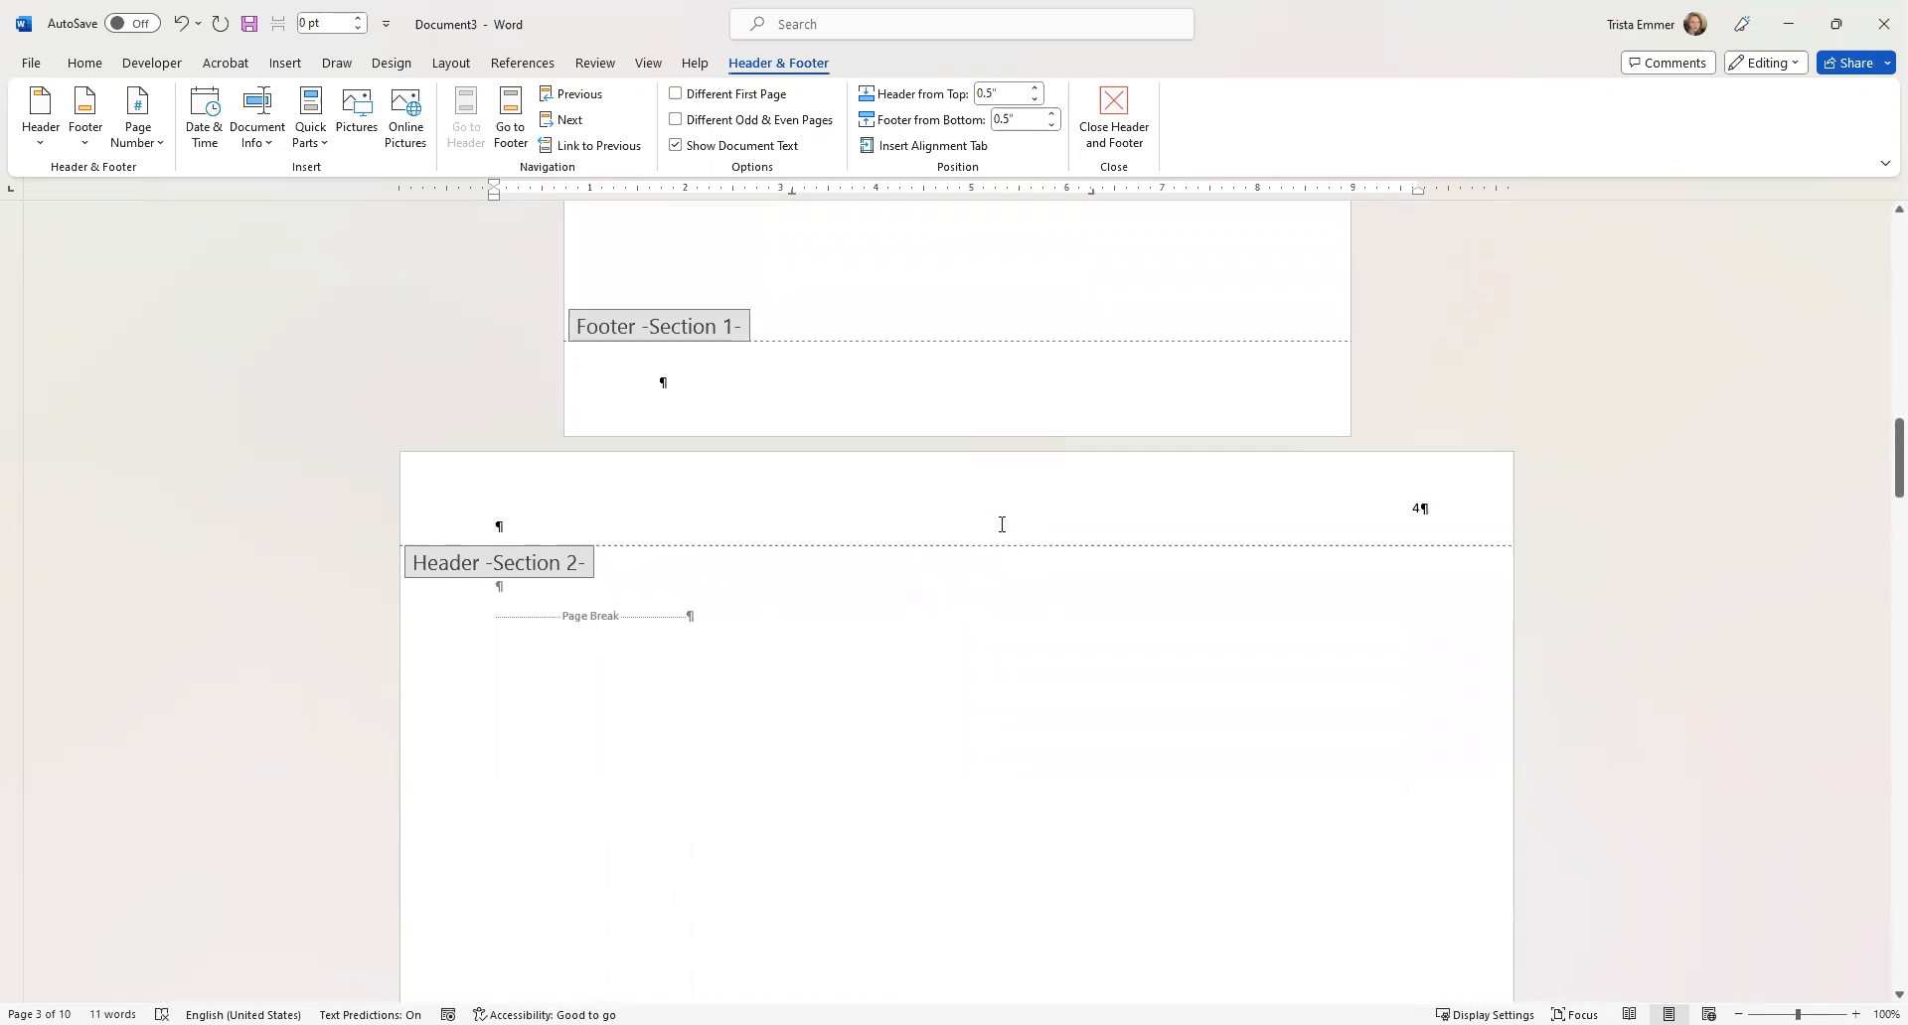
scroll(1001, 530, down, 1)
scroll(992, 528, up, 3)
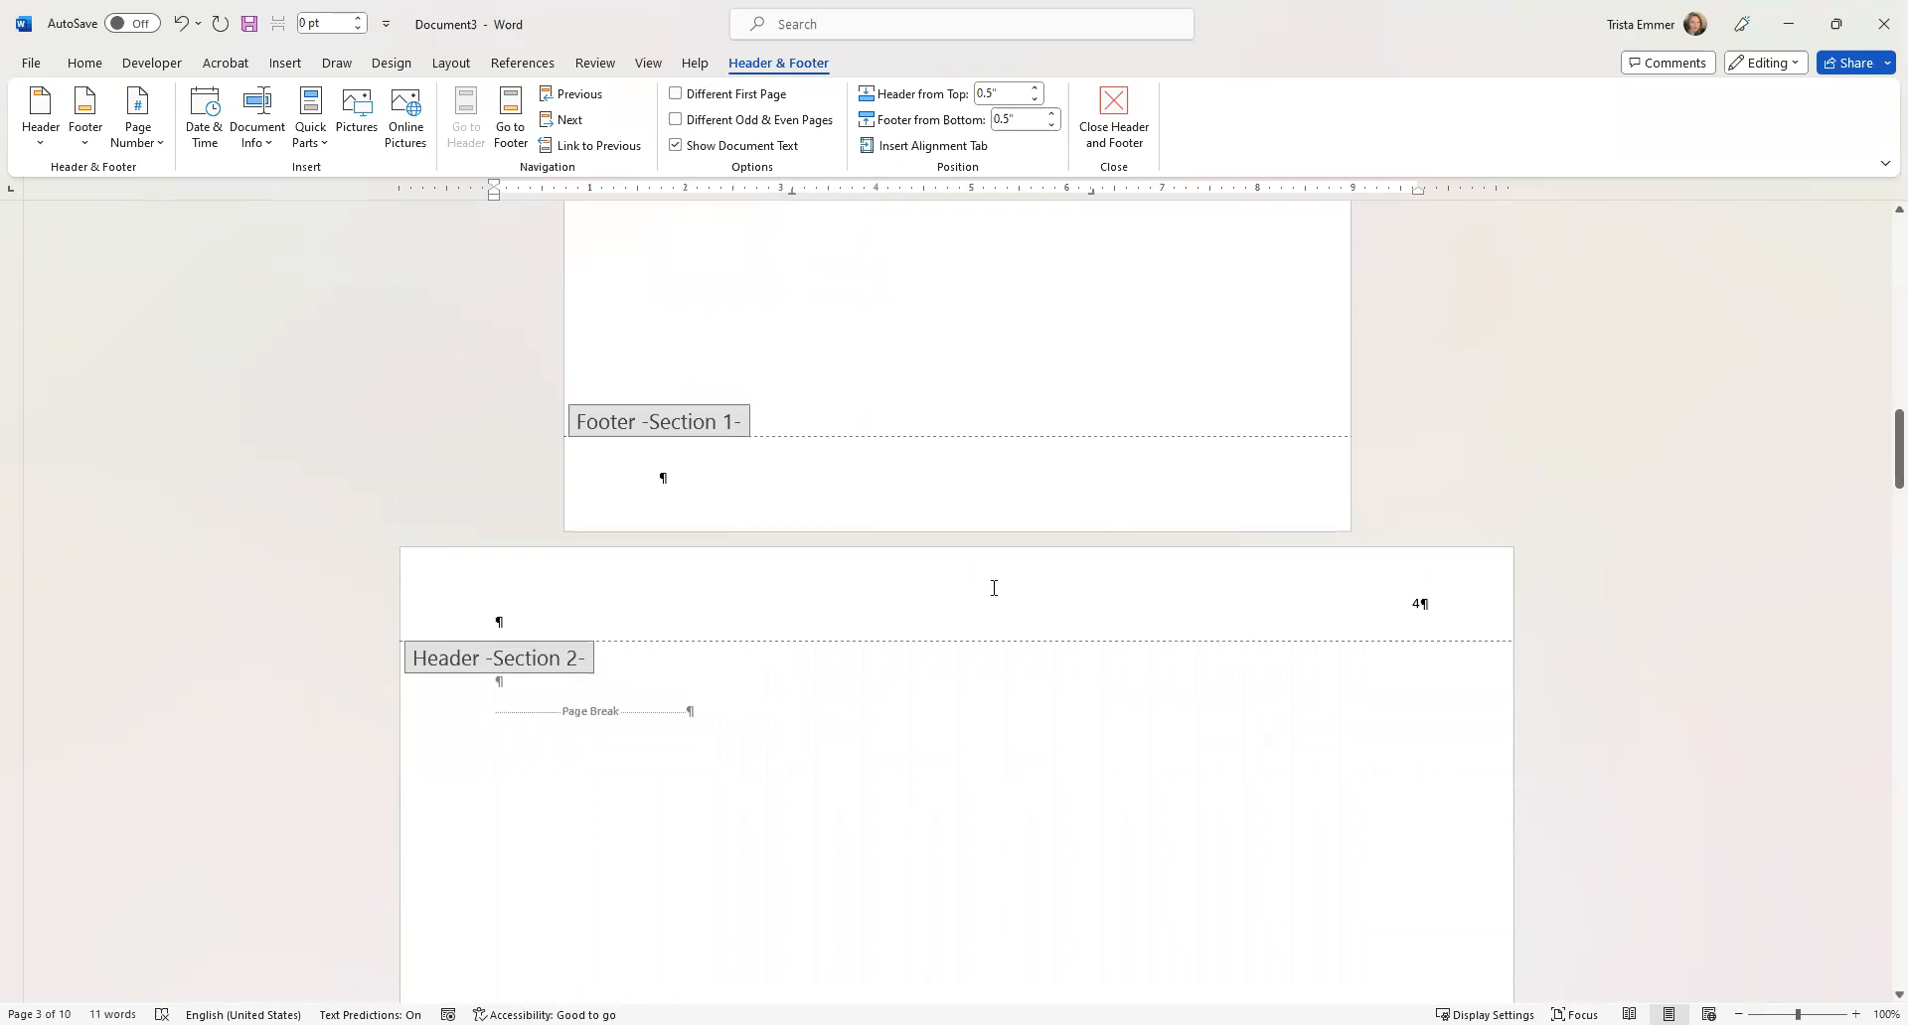
Leave header editing and enter the title "Table 1" with a new paragraph below it at the start of landscape page 4.
double_click(658, 693)
scroll(894, 685, up, 10)
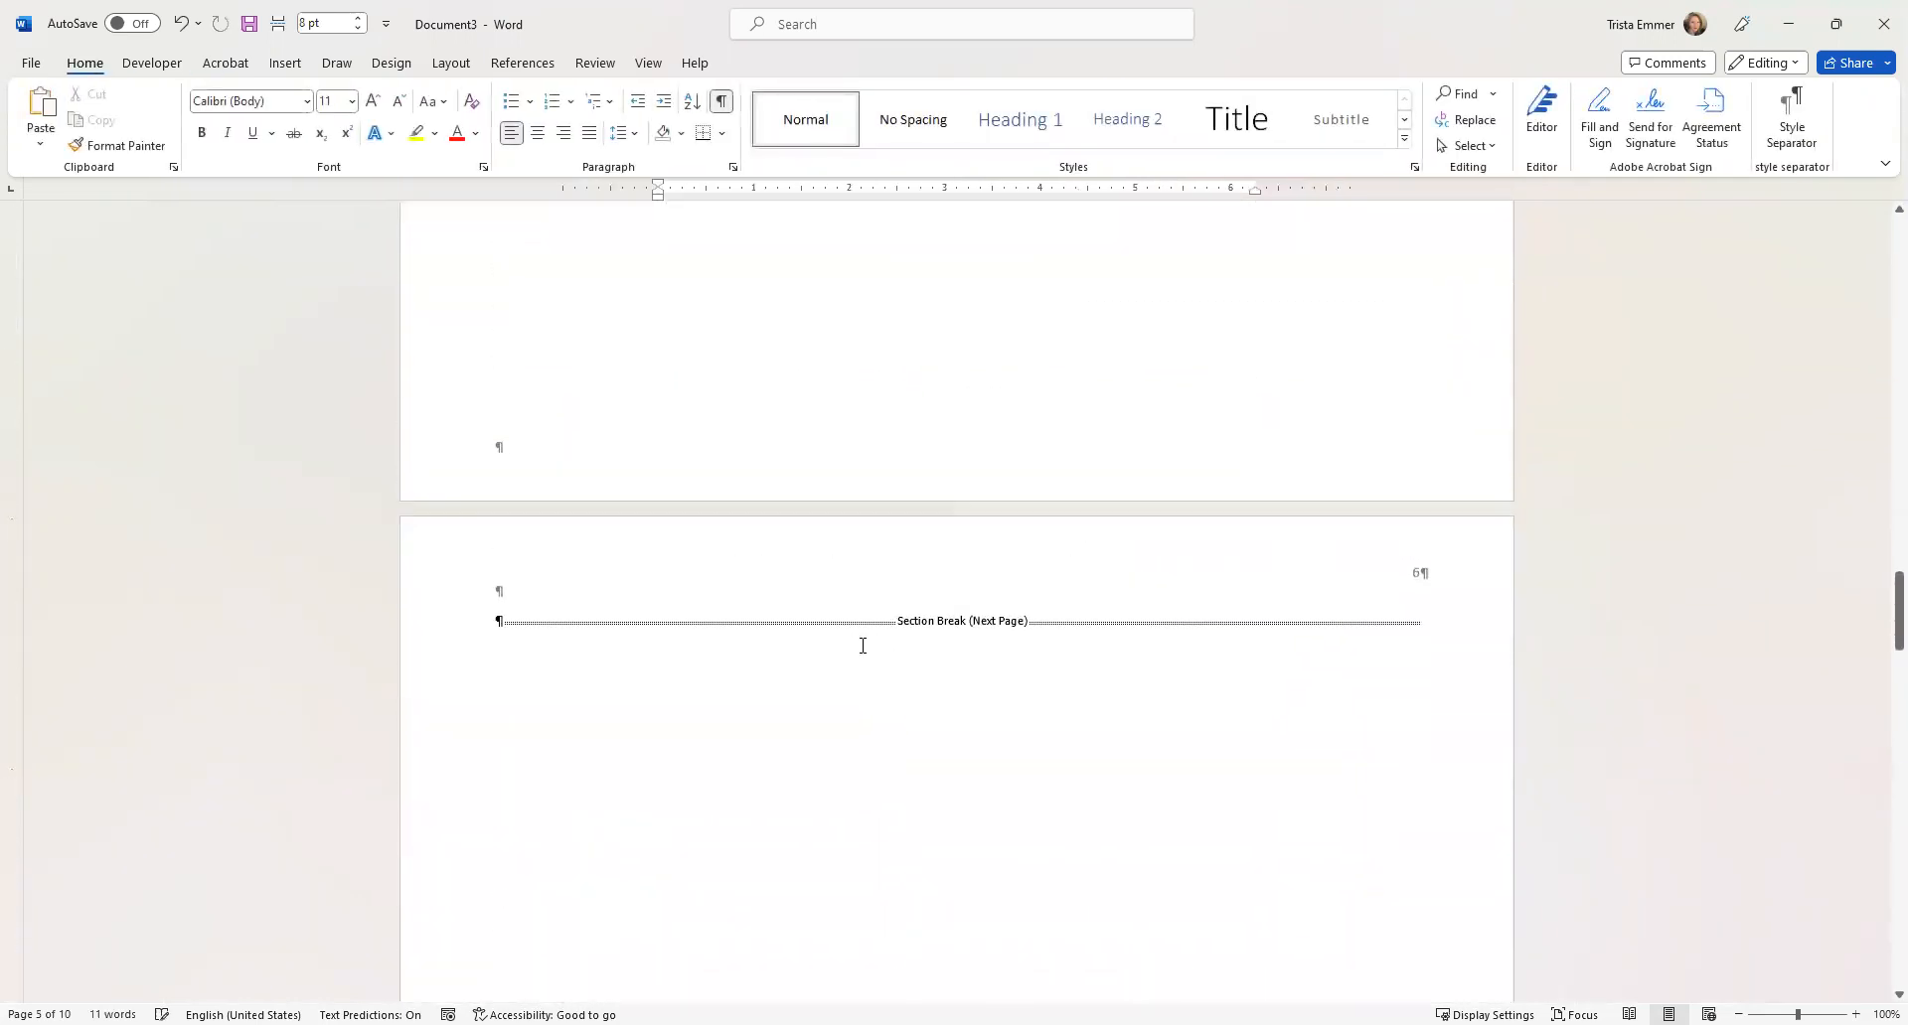
scroll(862, 646, up, 10)
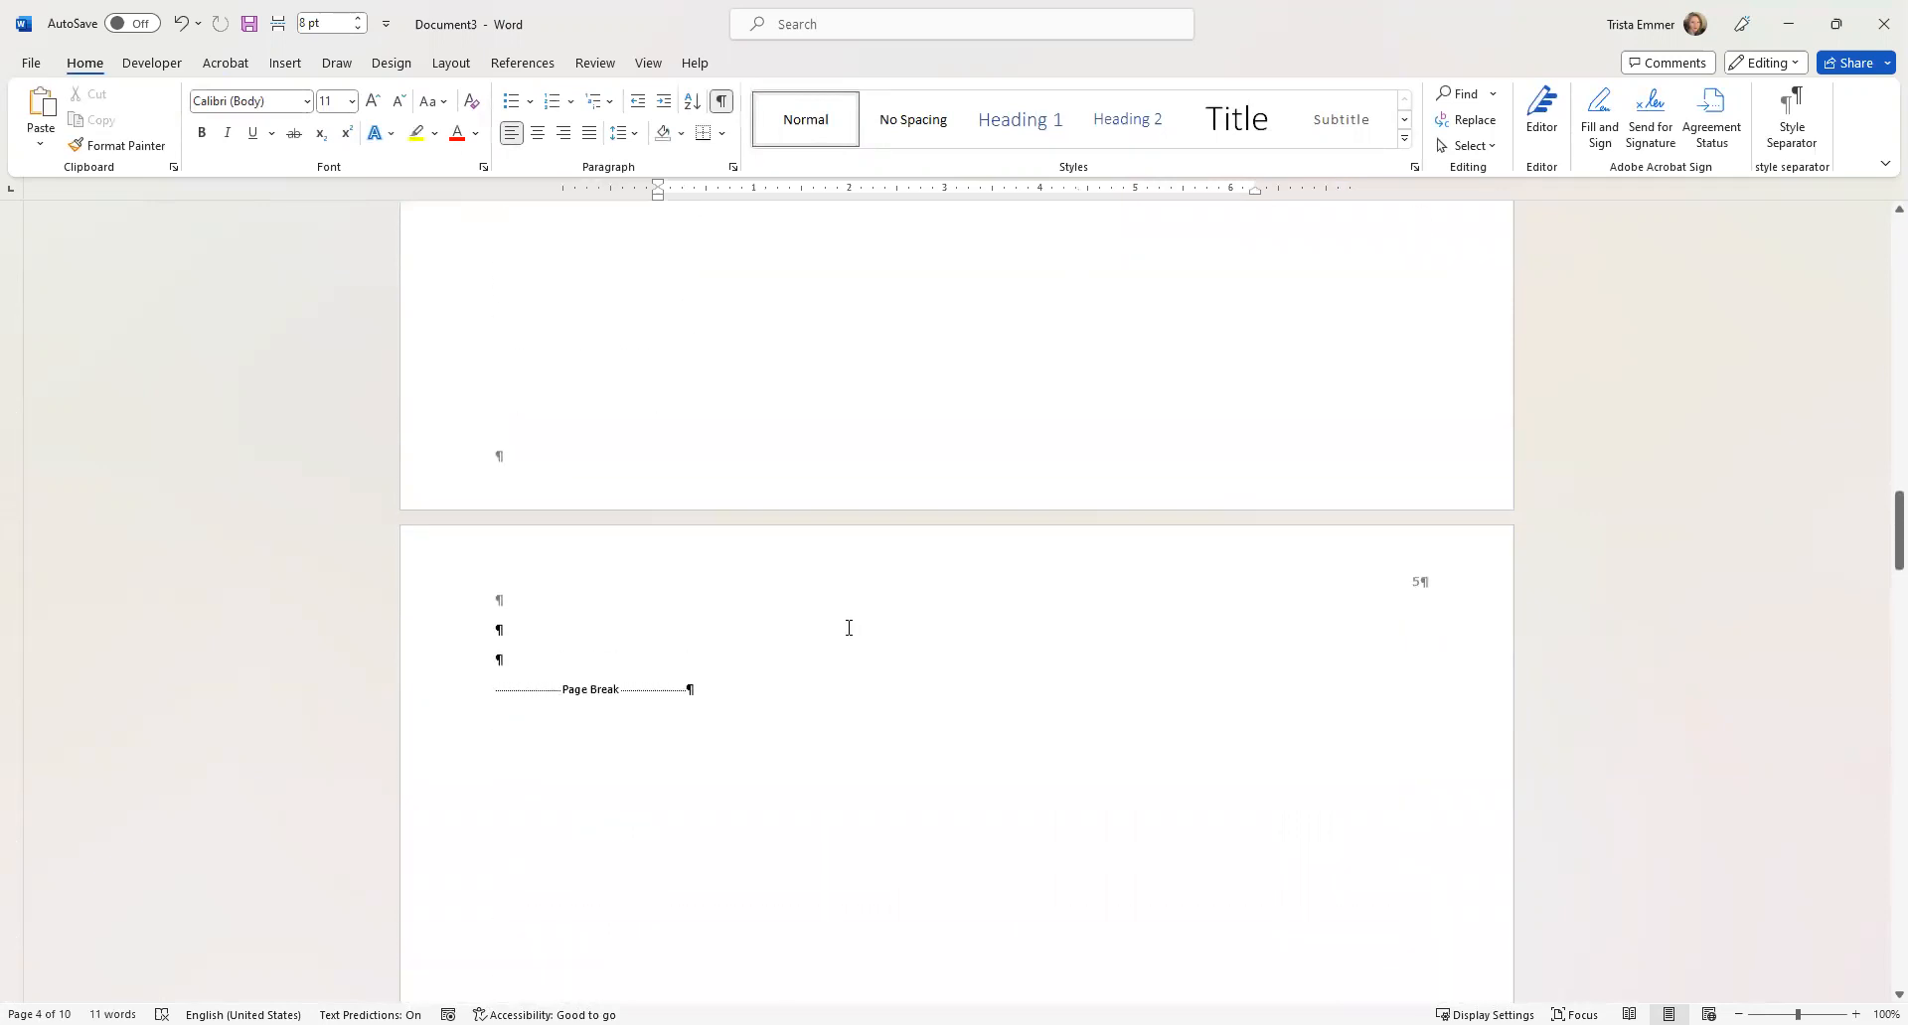
scroll(848, 628, down, 10)
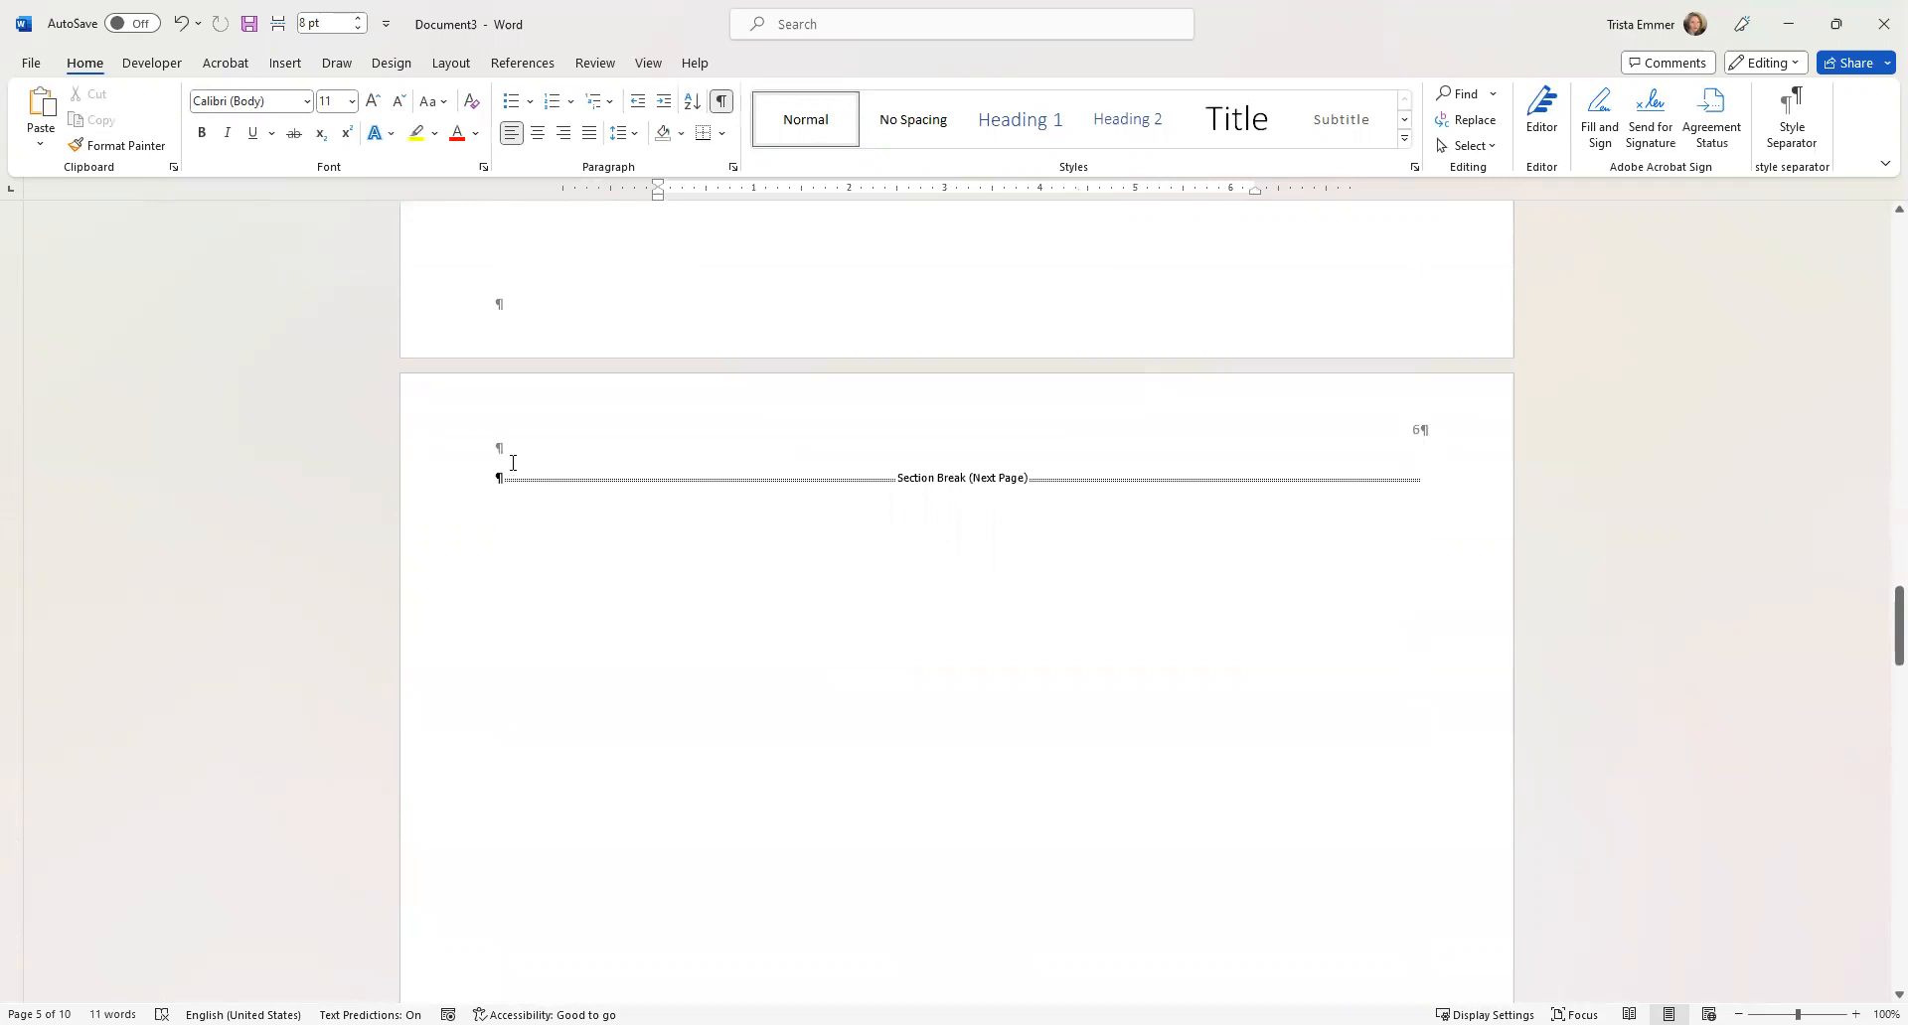
click(503, 482)
scroll(648, 494, up, 12)
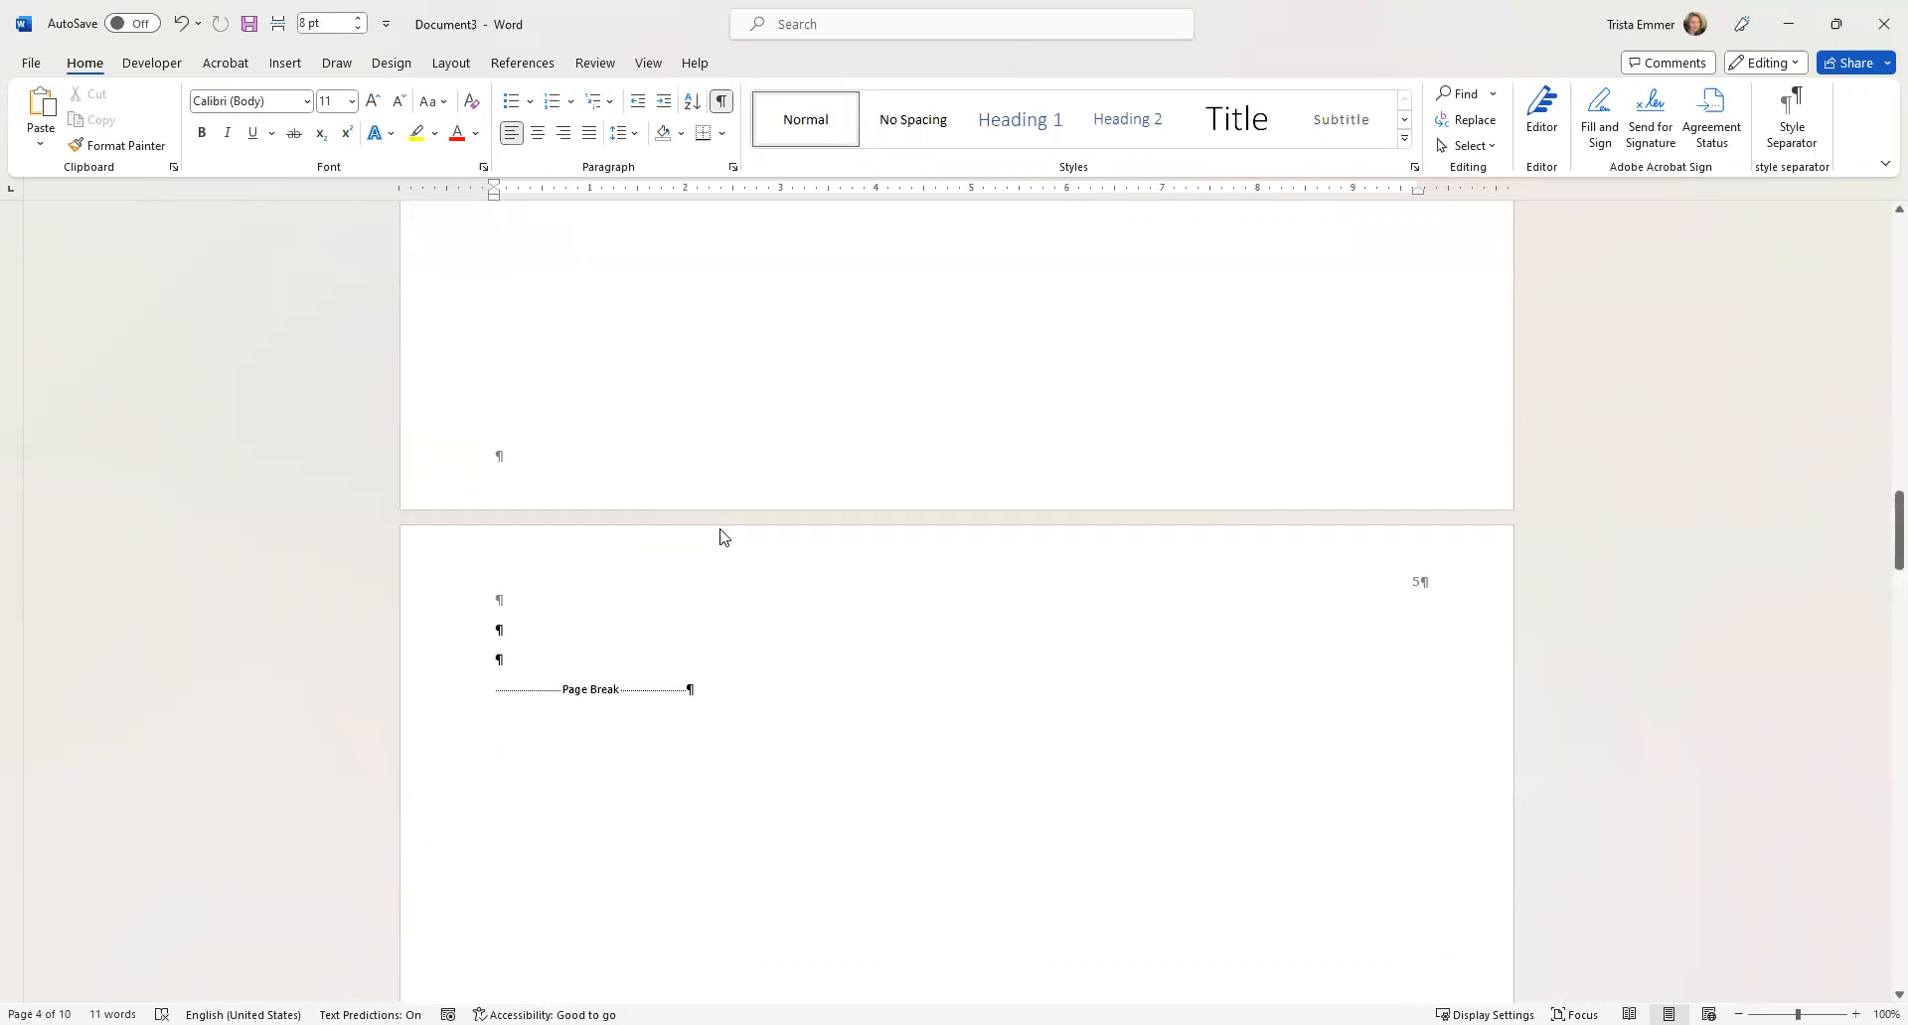
scroll(722, 537, down, 2)
scroll(722, 521, up, 1)
scroll(722, 526, up, 12)
scroll(658, 489, down, 1)
click(514, 403)
text(TA)
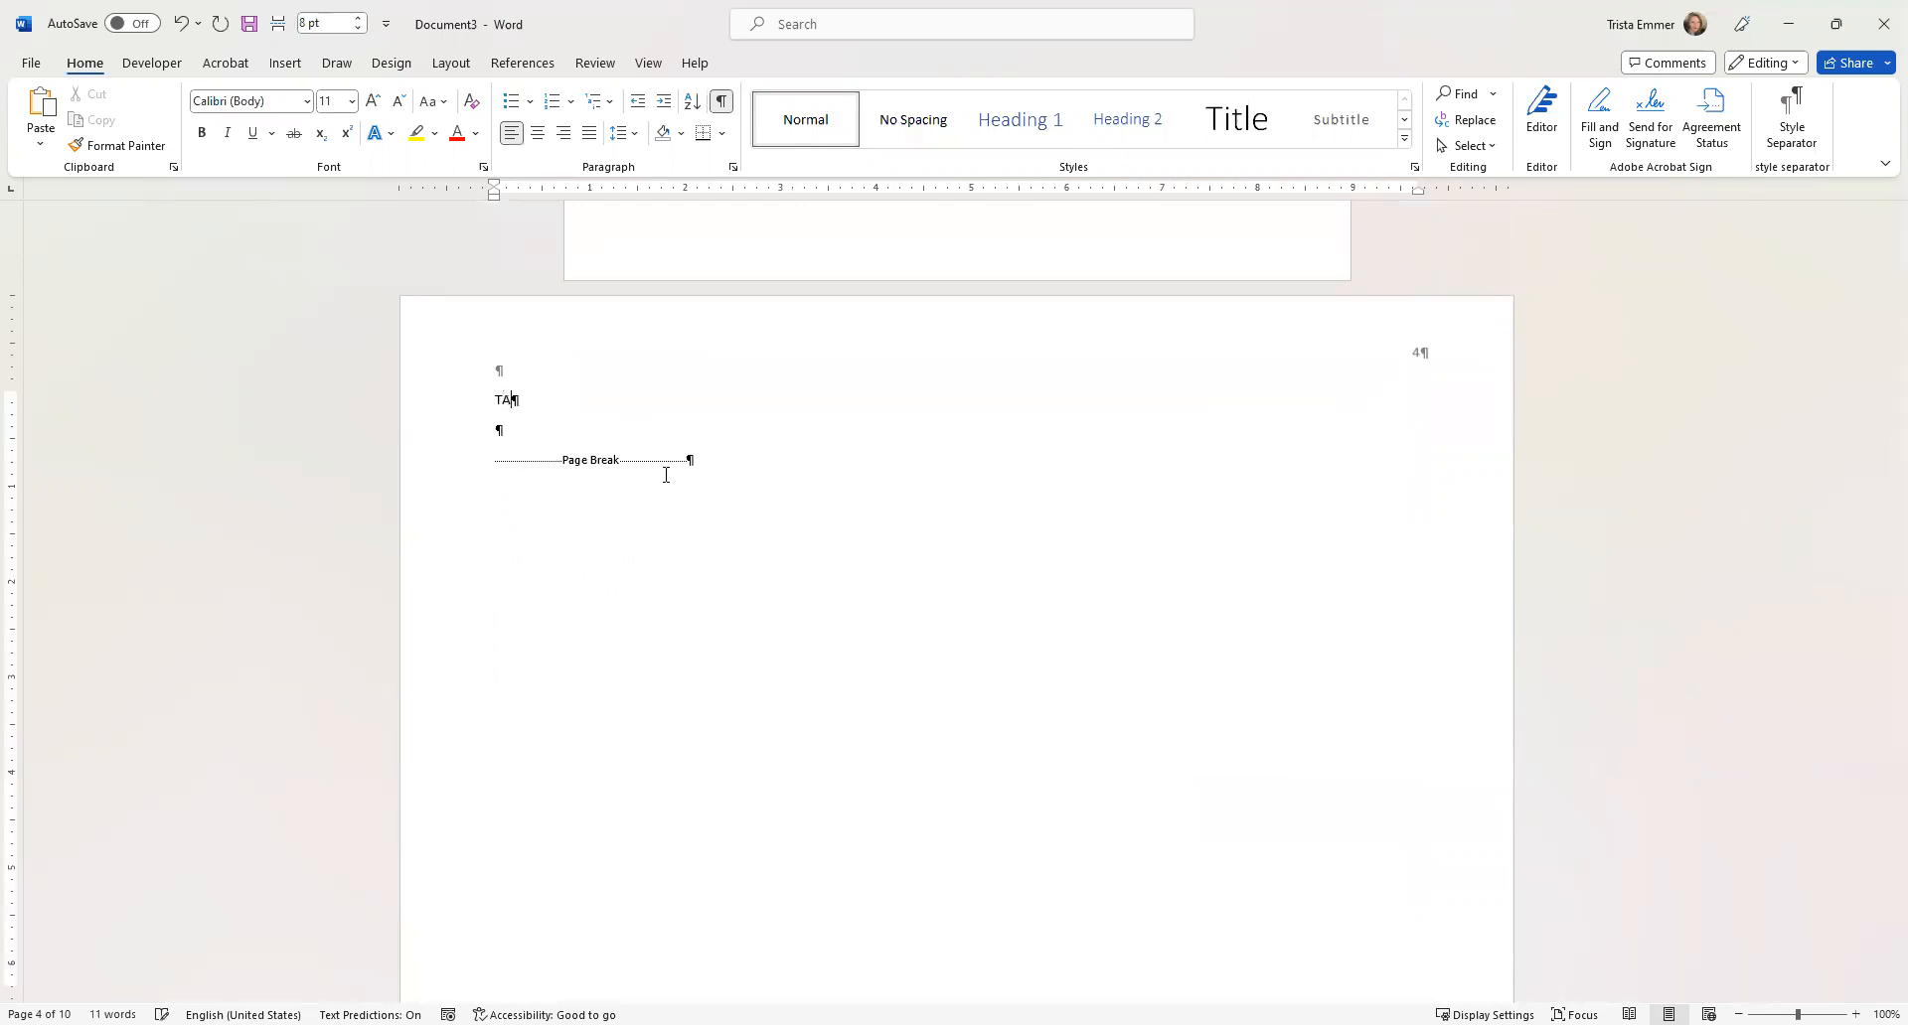
text(\)
key(Return)
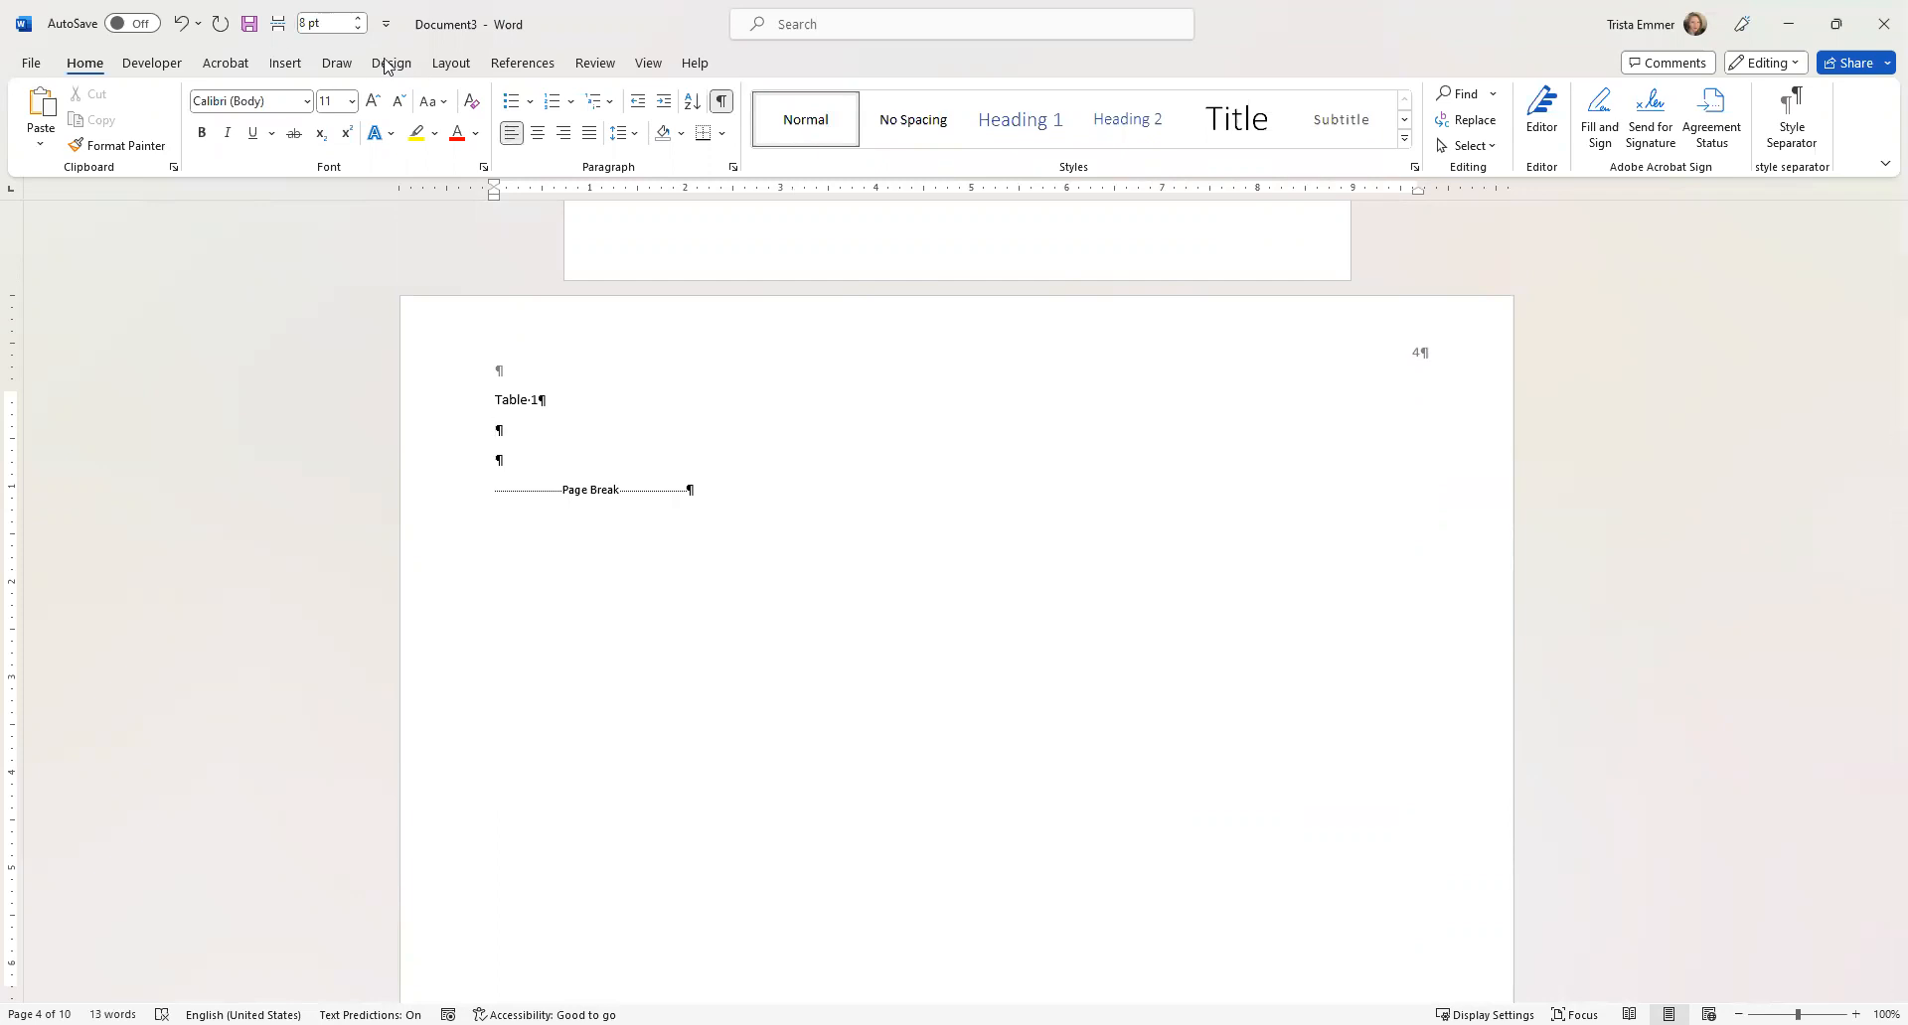
Insert a table with 5 columns and 8 rows below the "Table 1" title on page 4.
click(285, 63)
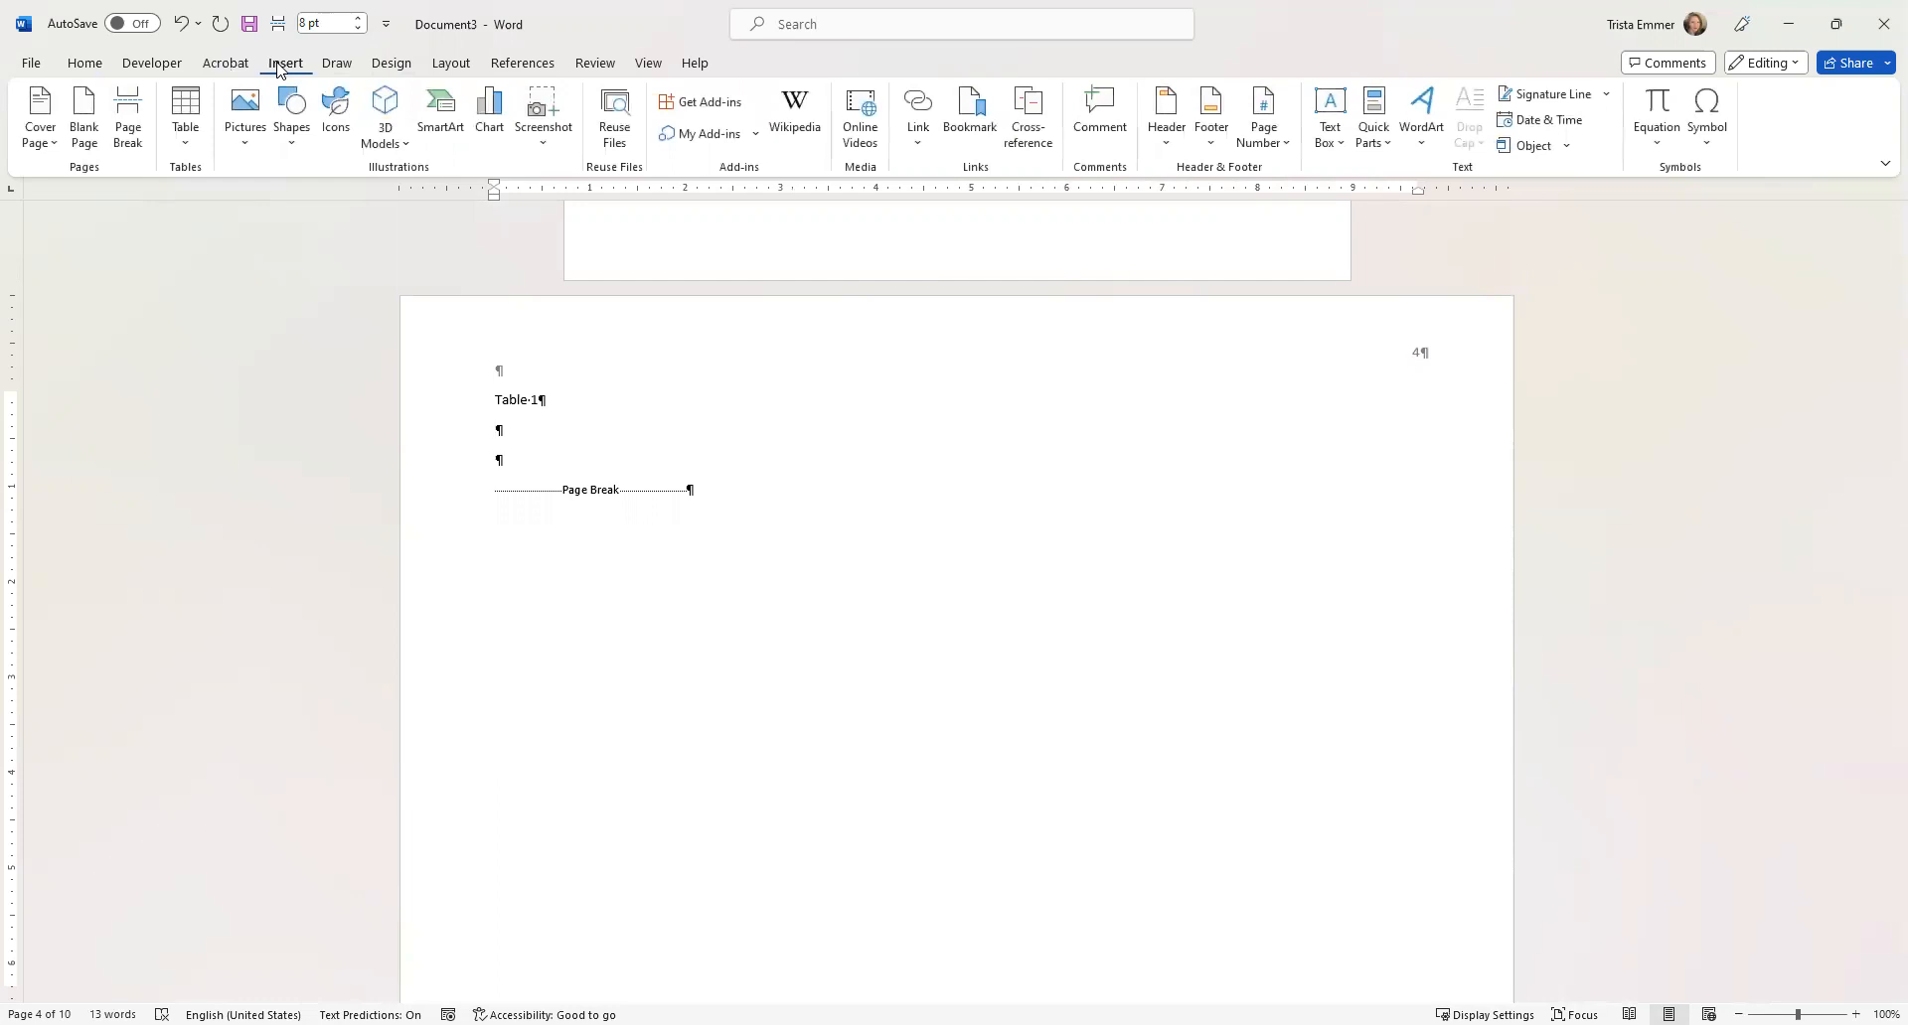
click(188, 156)
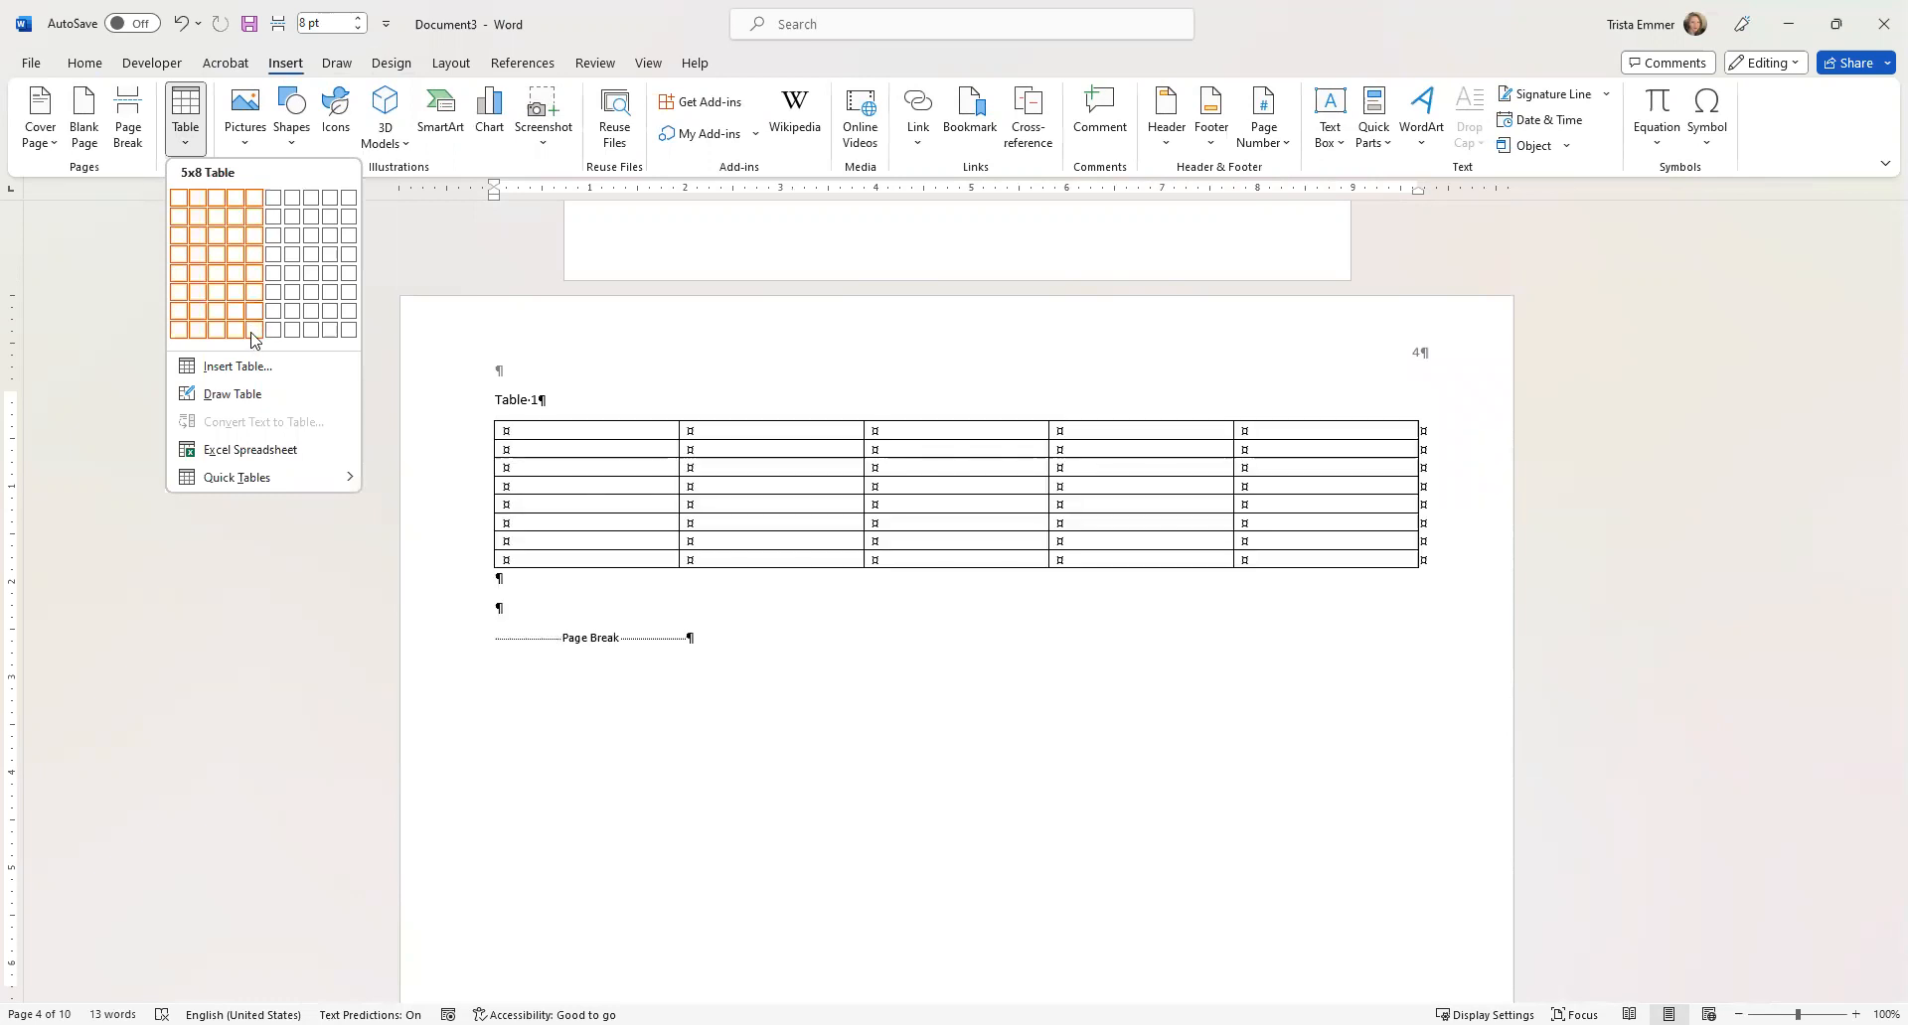
key(Return)
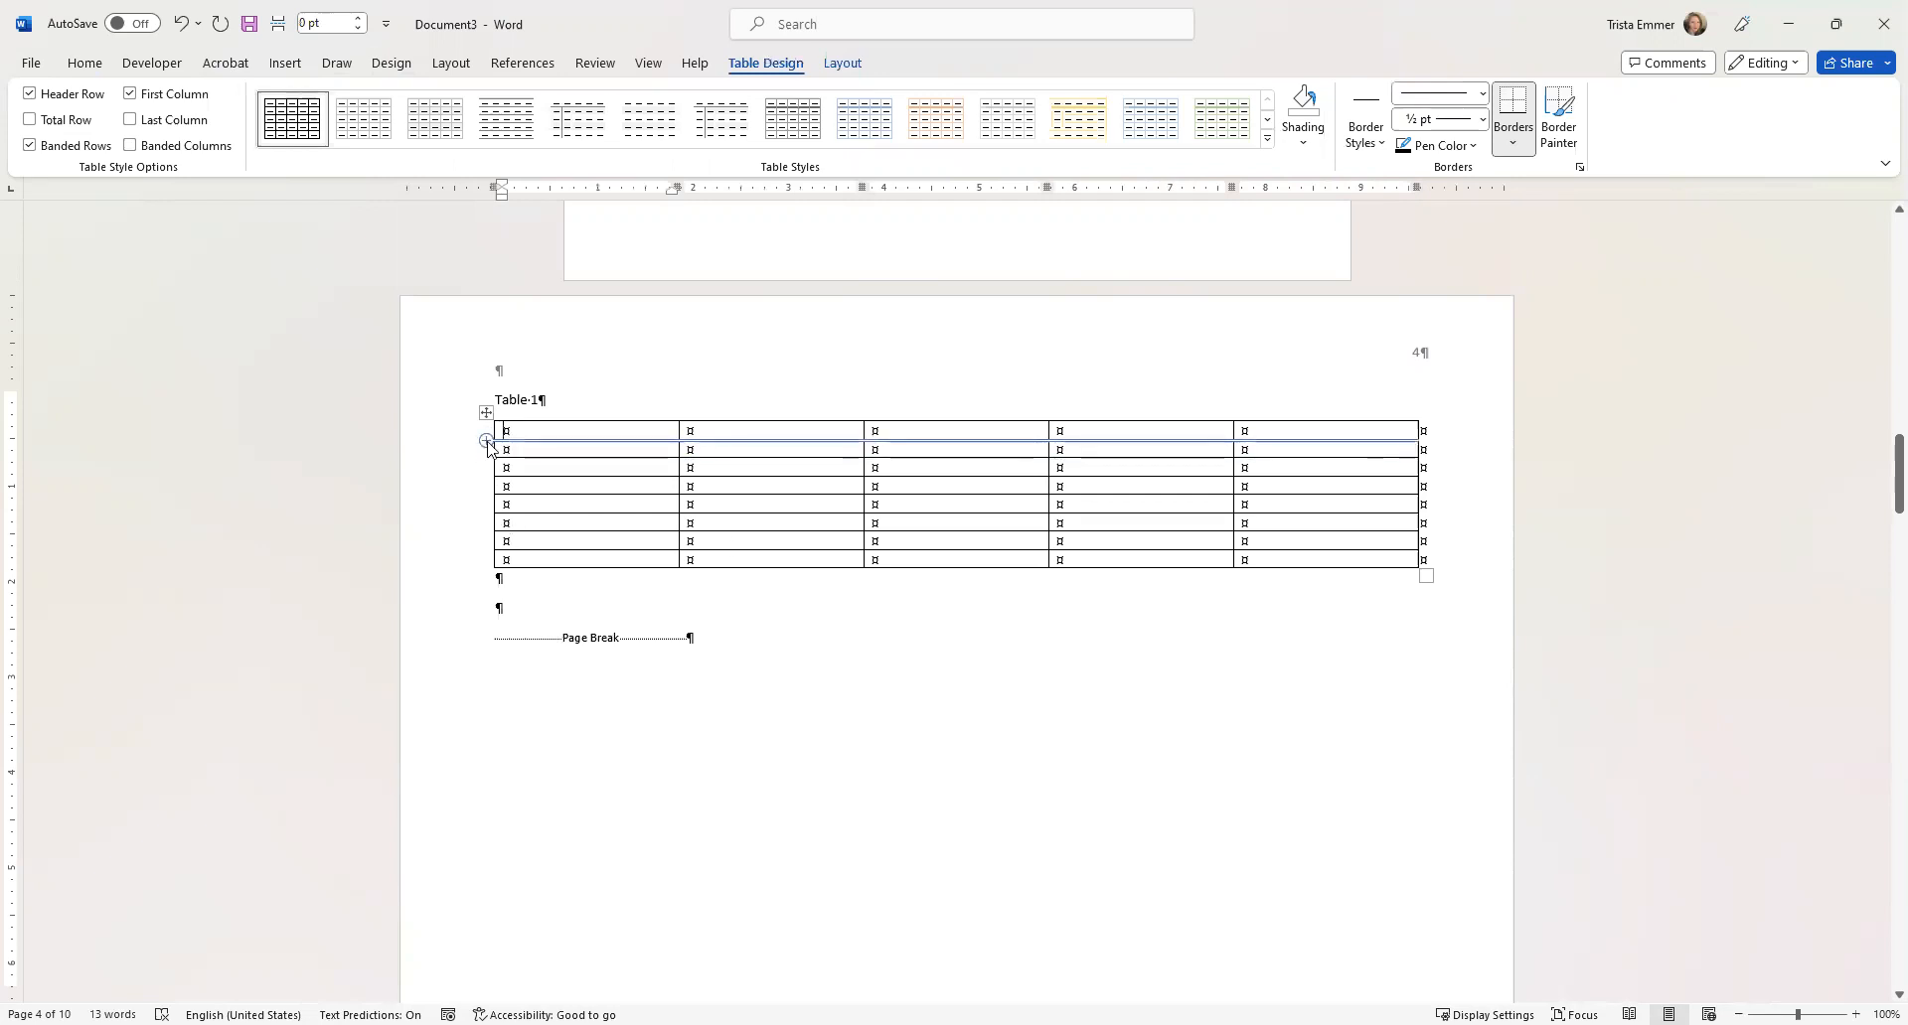
Add rows below the table's first row until the table runs over onto page 5.
triple_click(487, 440)
double_click(487, 441)
triple_click(487, 441)
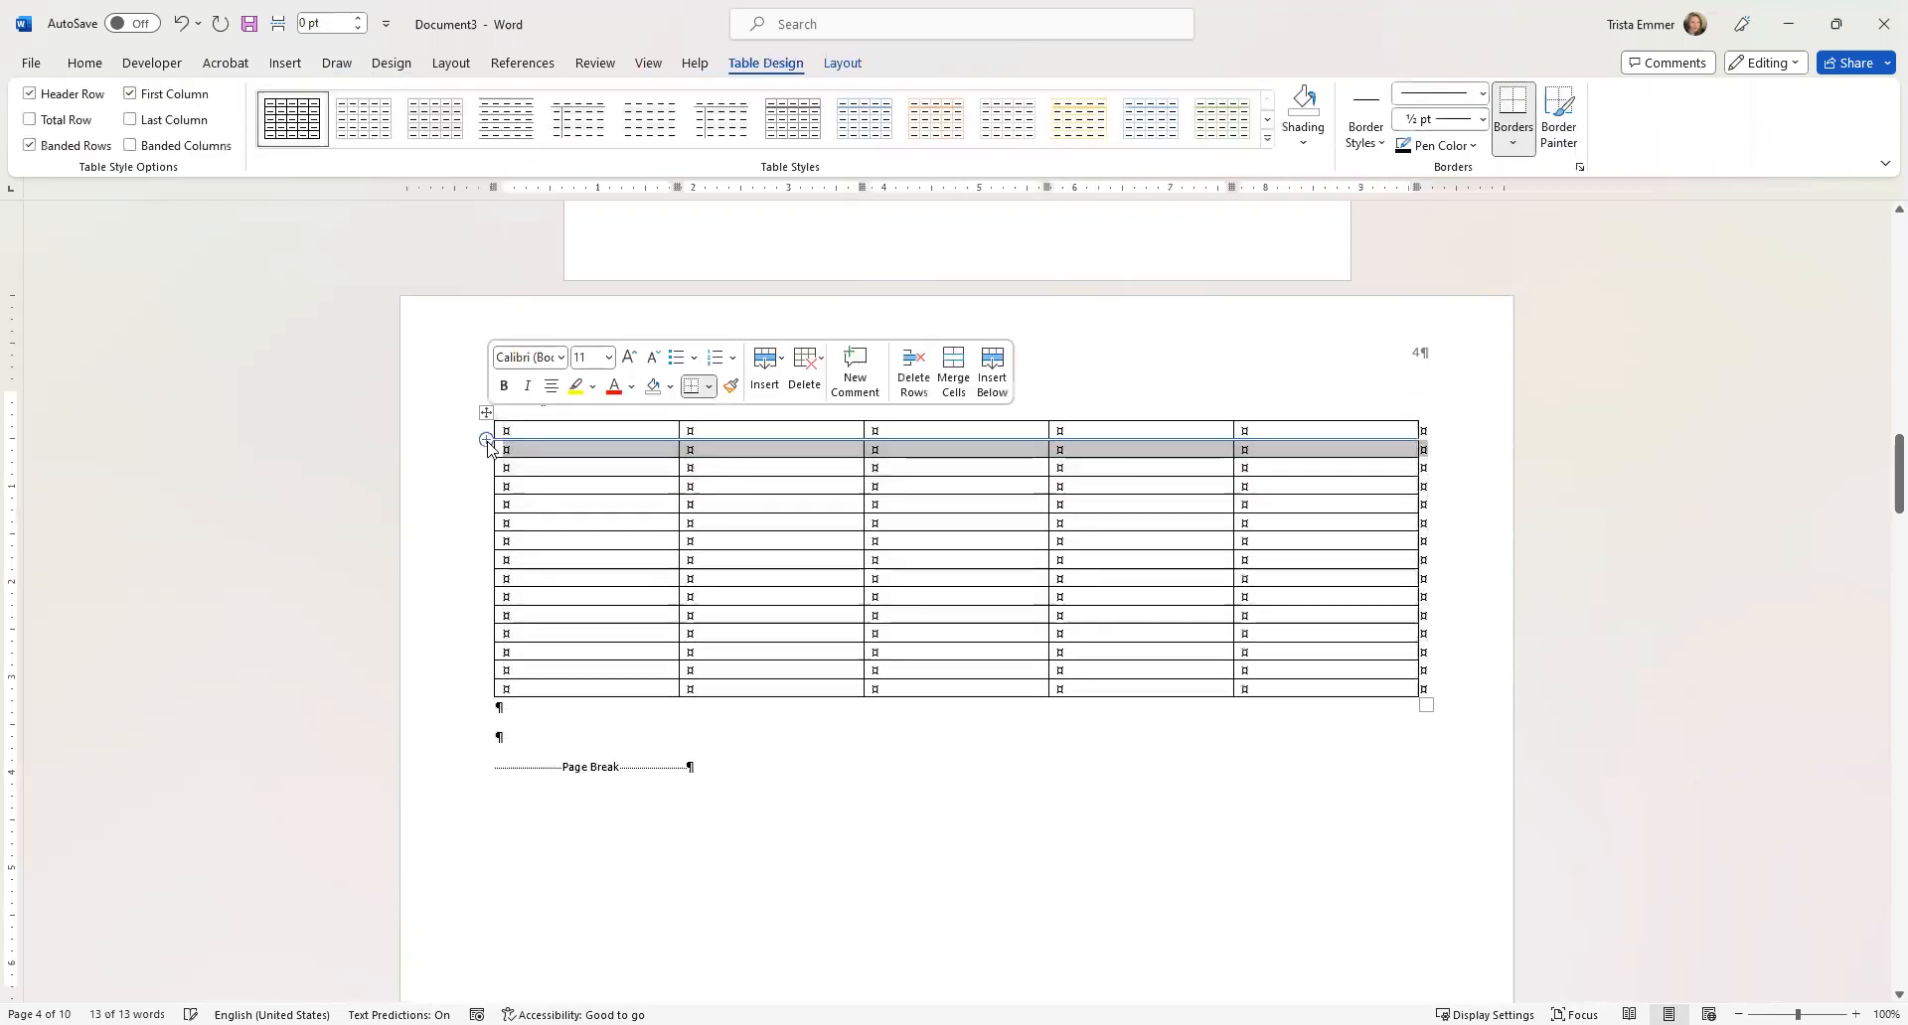
triple_click(487, 442)
click(487, 450)
double_click(487, 450)
triple_click(487, 449)
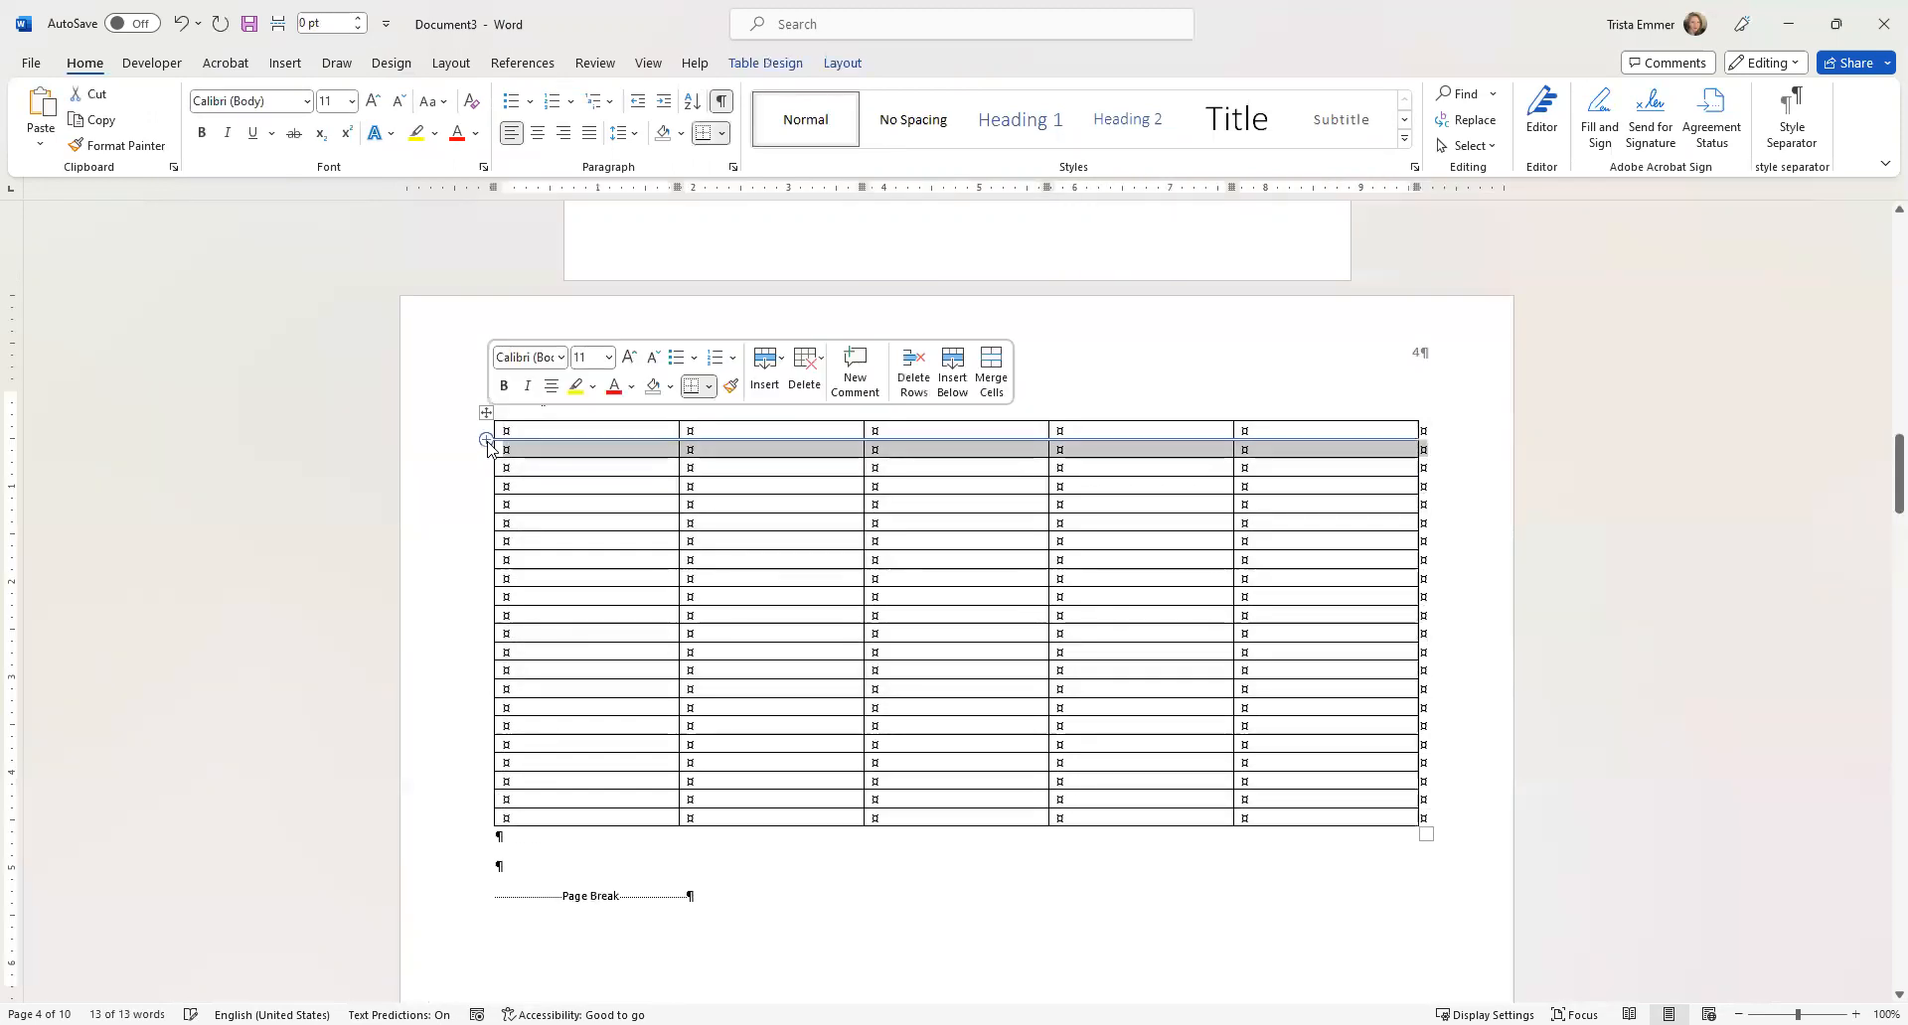
triple_click(487, 449)
click(486, 449)
triple_click(487, 449)
triple_click(487, 449)
click(487, 449)
triple_click(487, 449)
scroll(784, 587, down, 3)
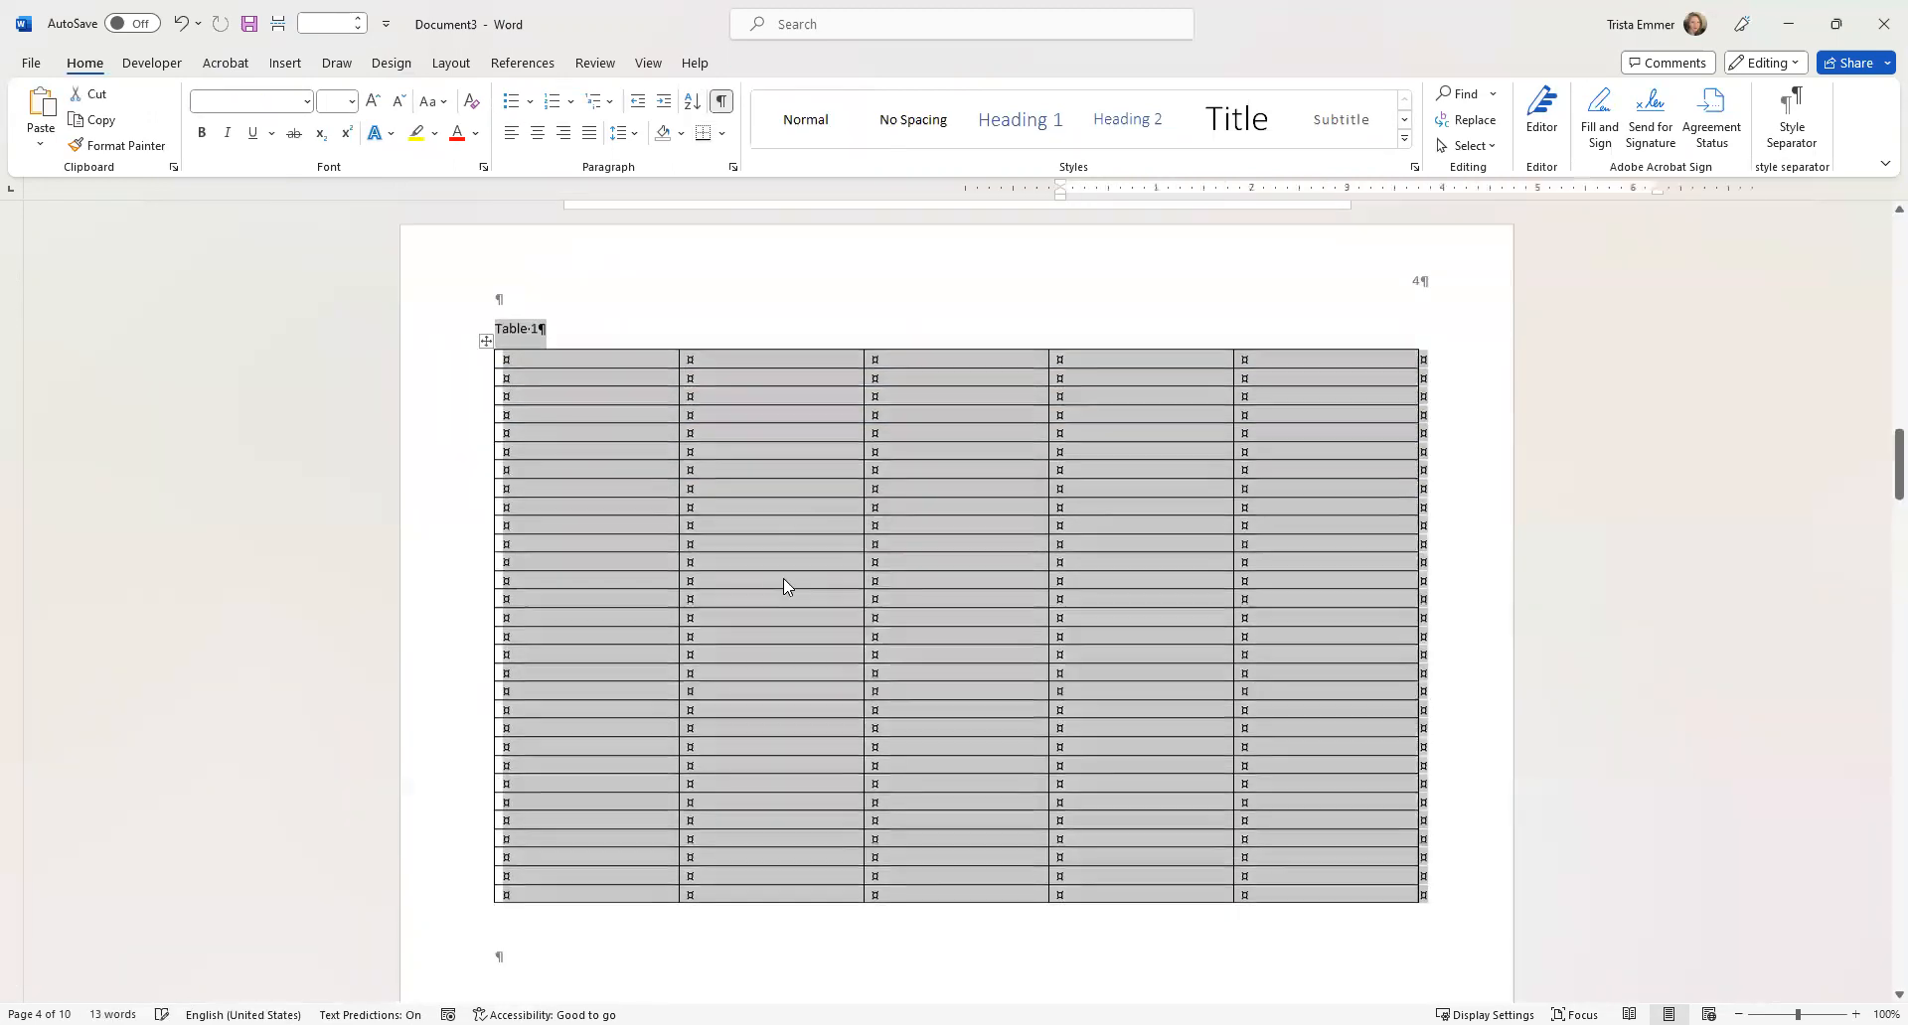
scroll(557, 435, up, 2)
scroll(724, 526, down, 4)
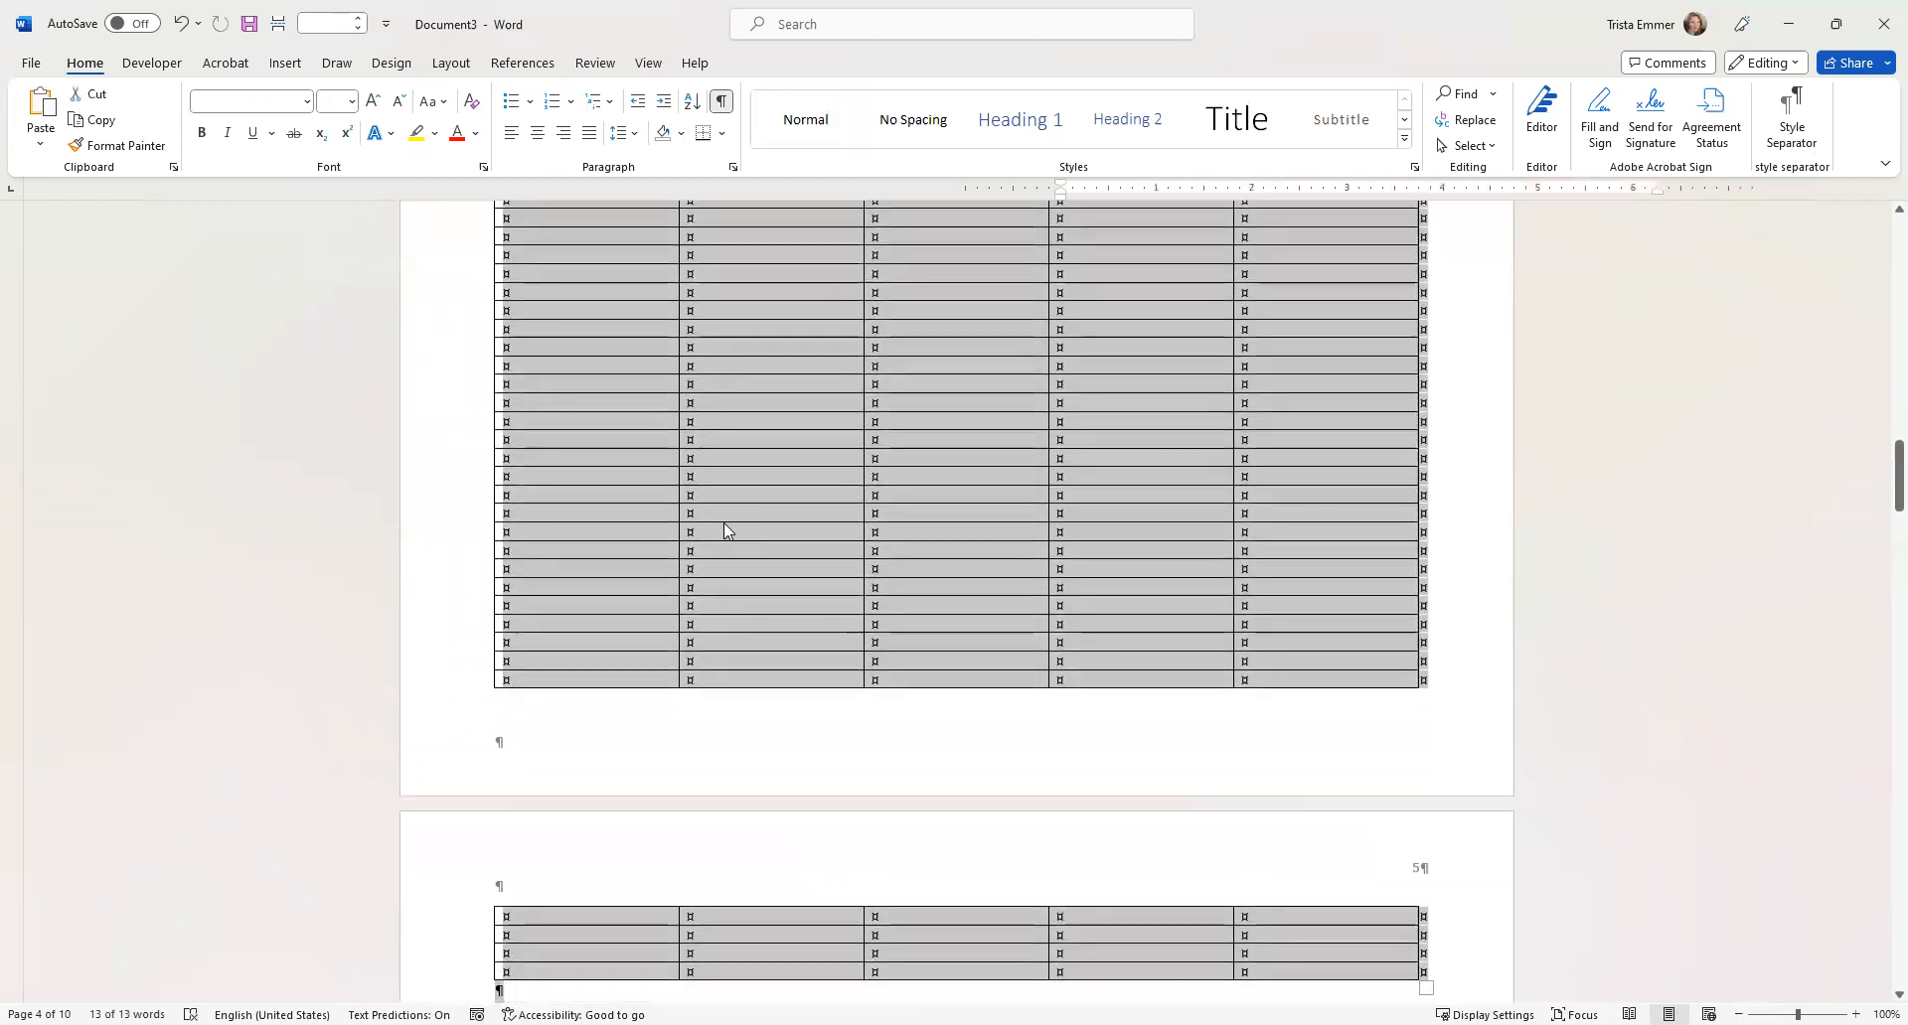
click(758, 516)
Extend the table title on page 4 to read "Table 1. Example Table".
scroll(750, 515, up, 8)
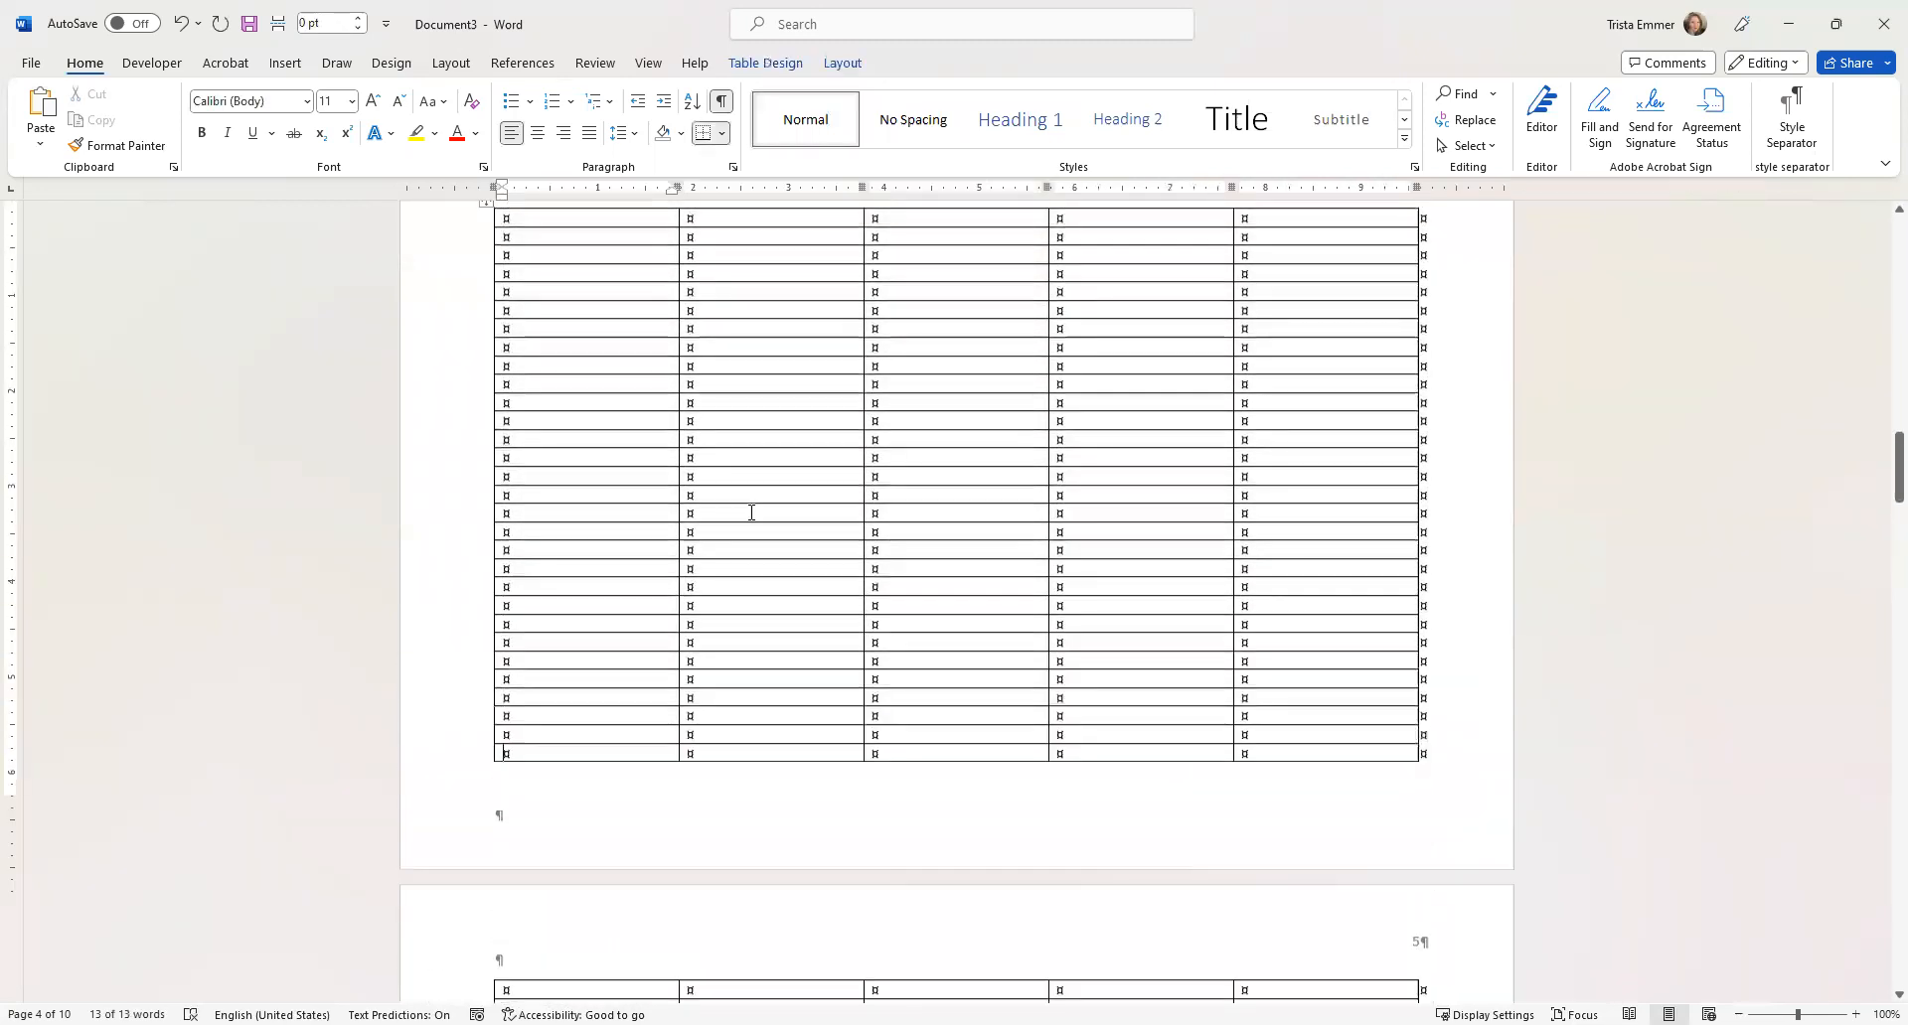
click(547, 452)
text(. Example Table)
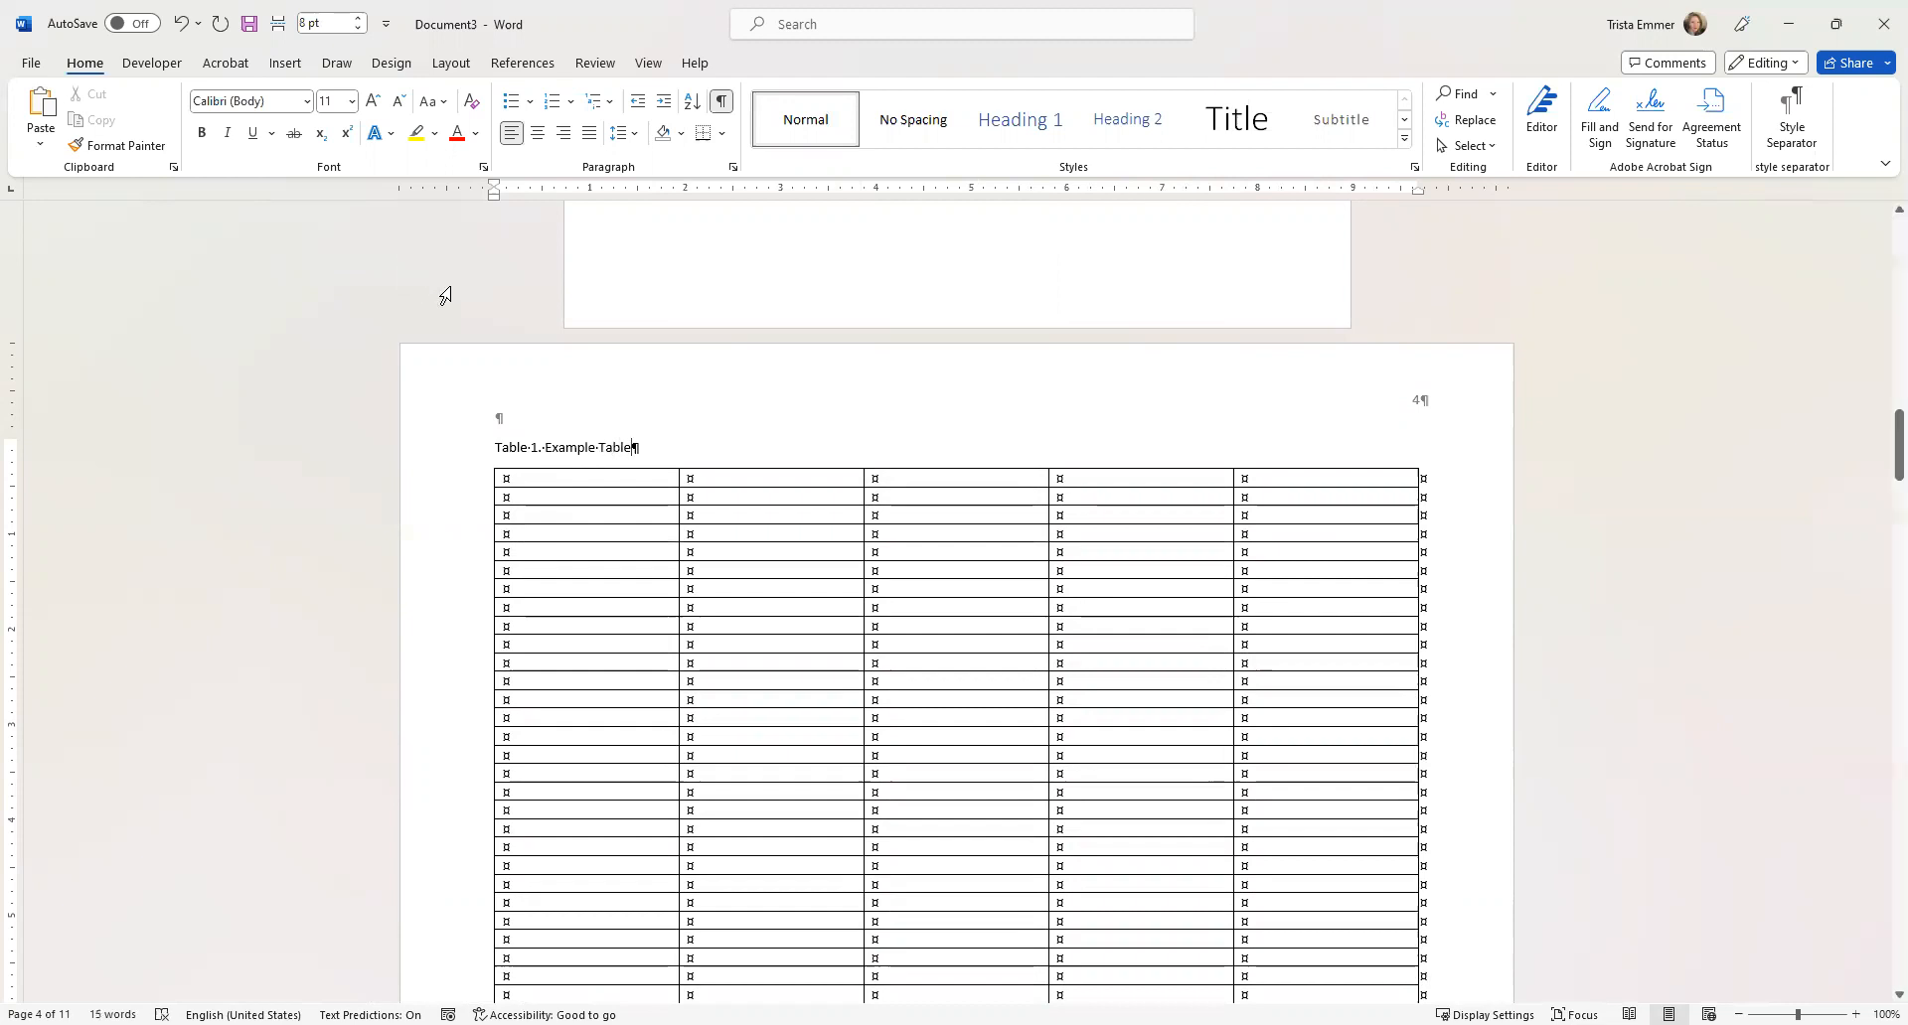
Fill the first row of the table on page 4 with the headings Column 1, Column 2, Column 3, Column 4 and Column 5.
click(542, 475)
text(C)
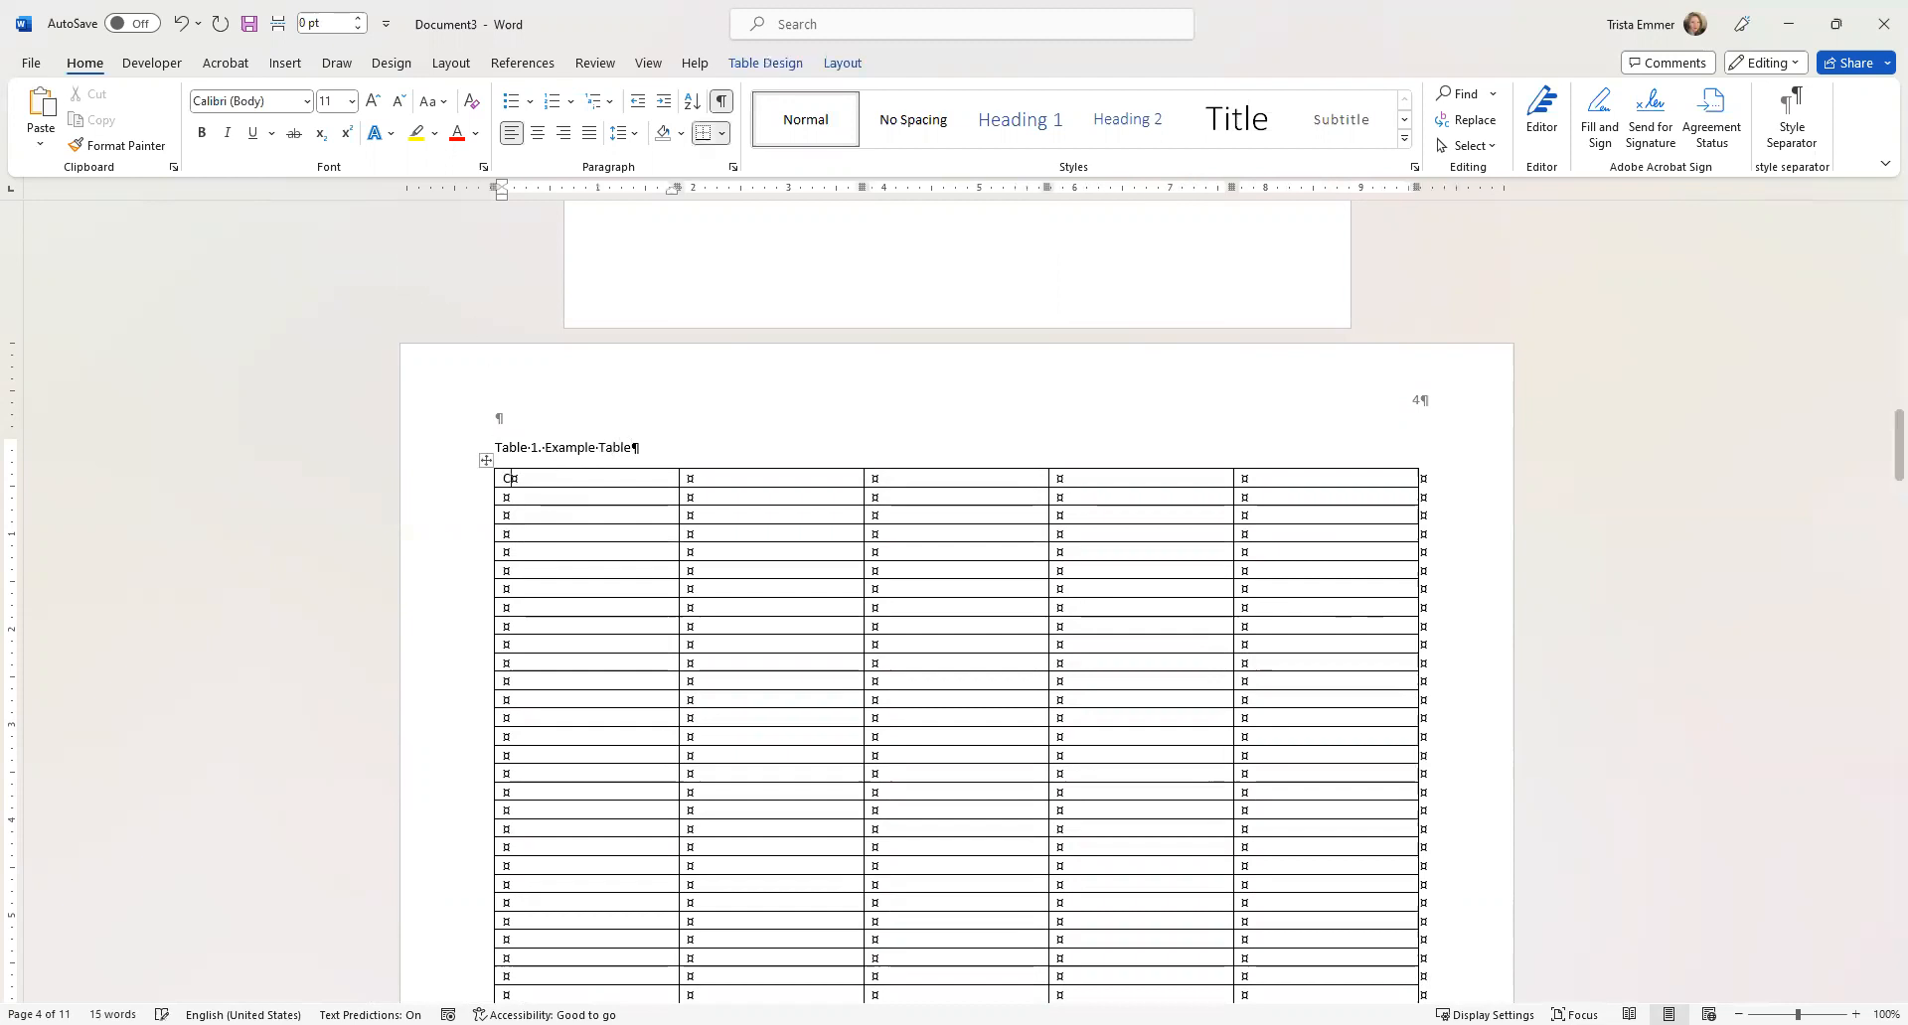
text(olumn 1)
key(Tab)
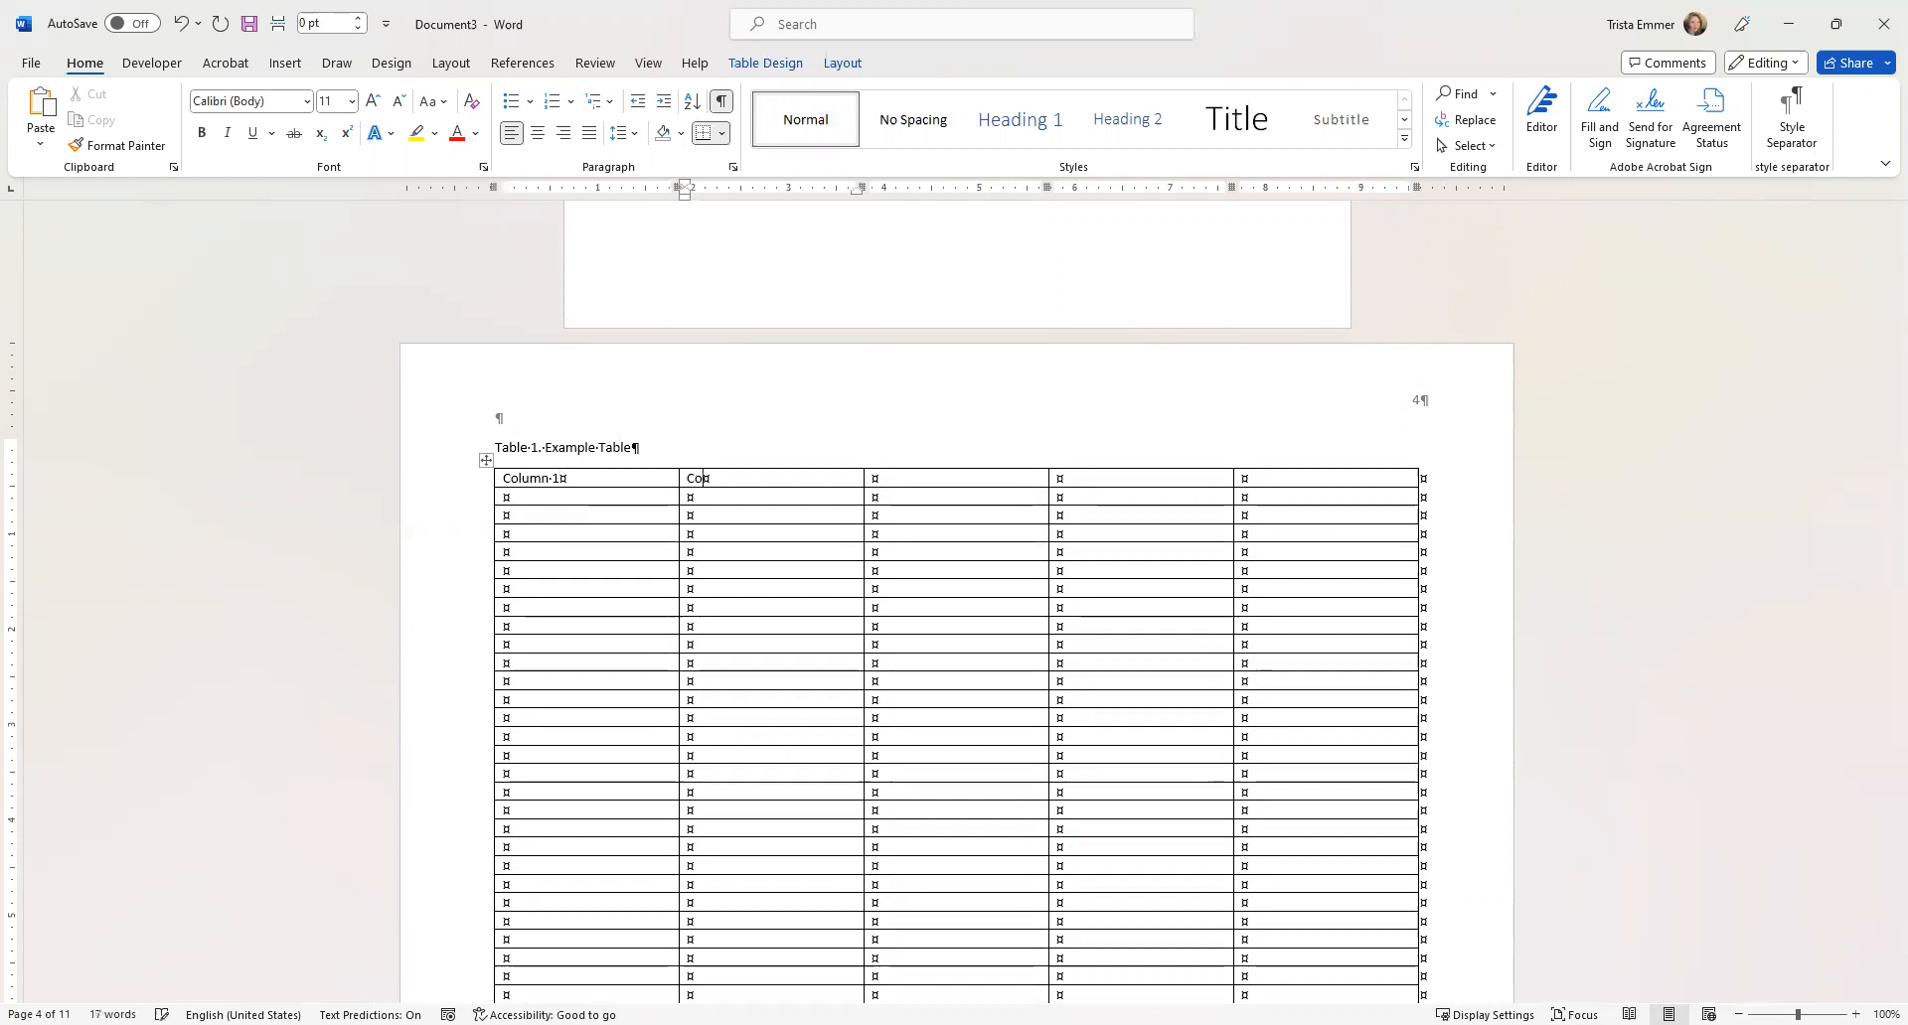
key(Tab)
key(Tab)
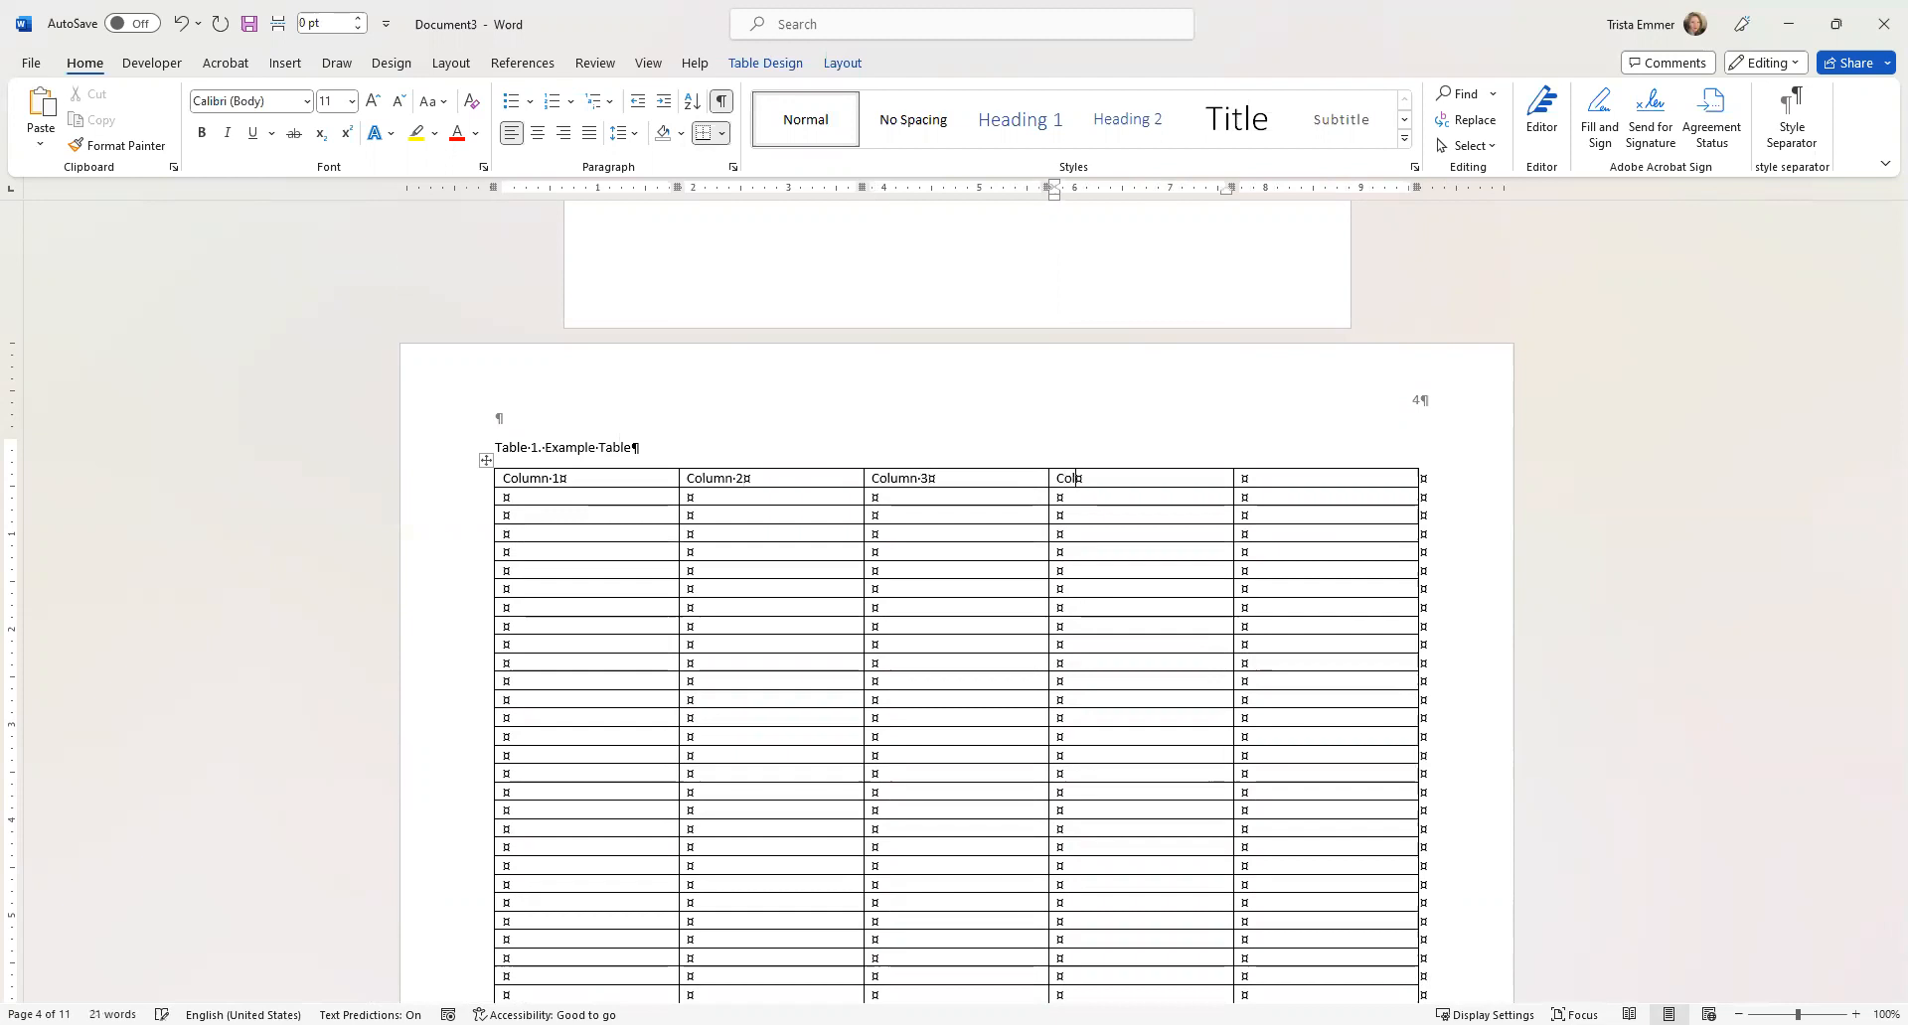
text(Column 4)
key(Tab)
text(Colum)
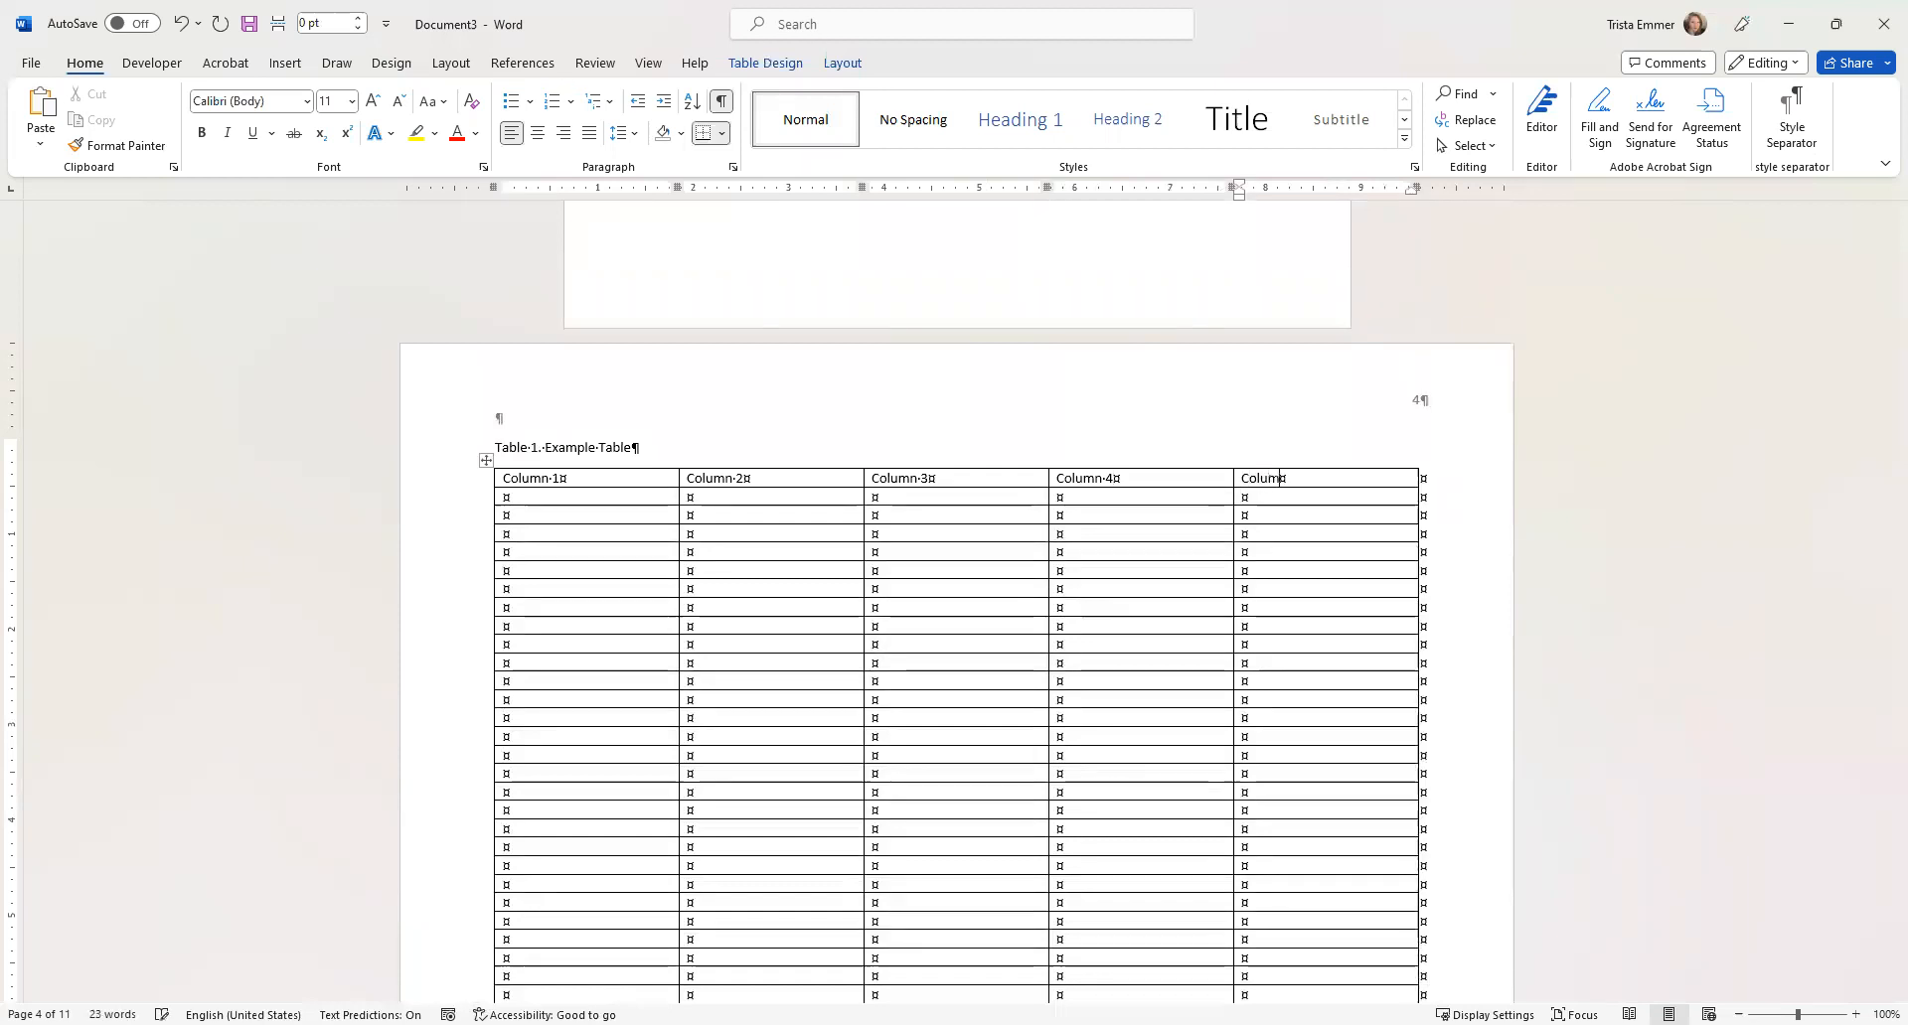
text(n 5)
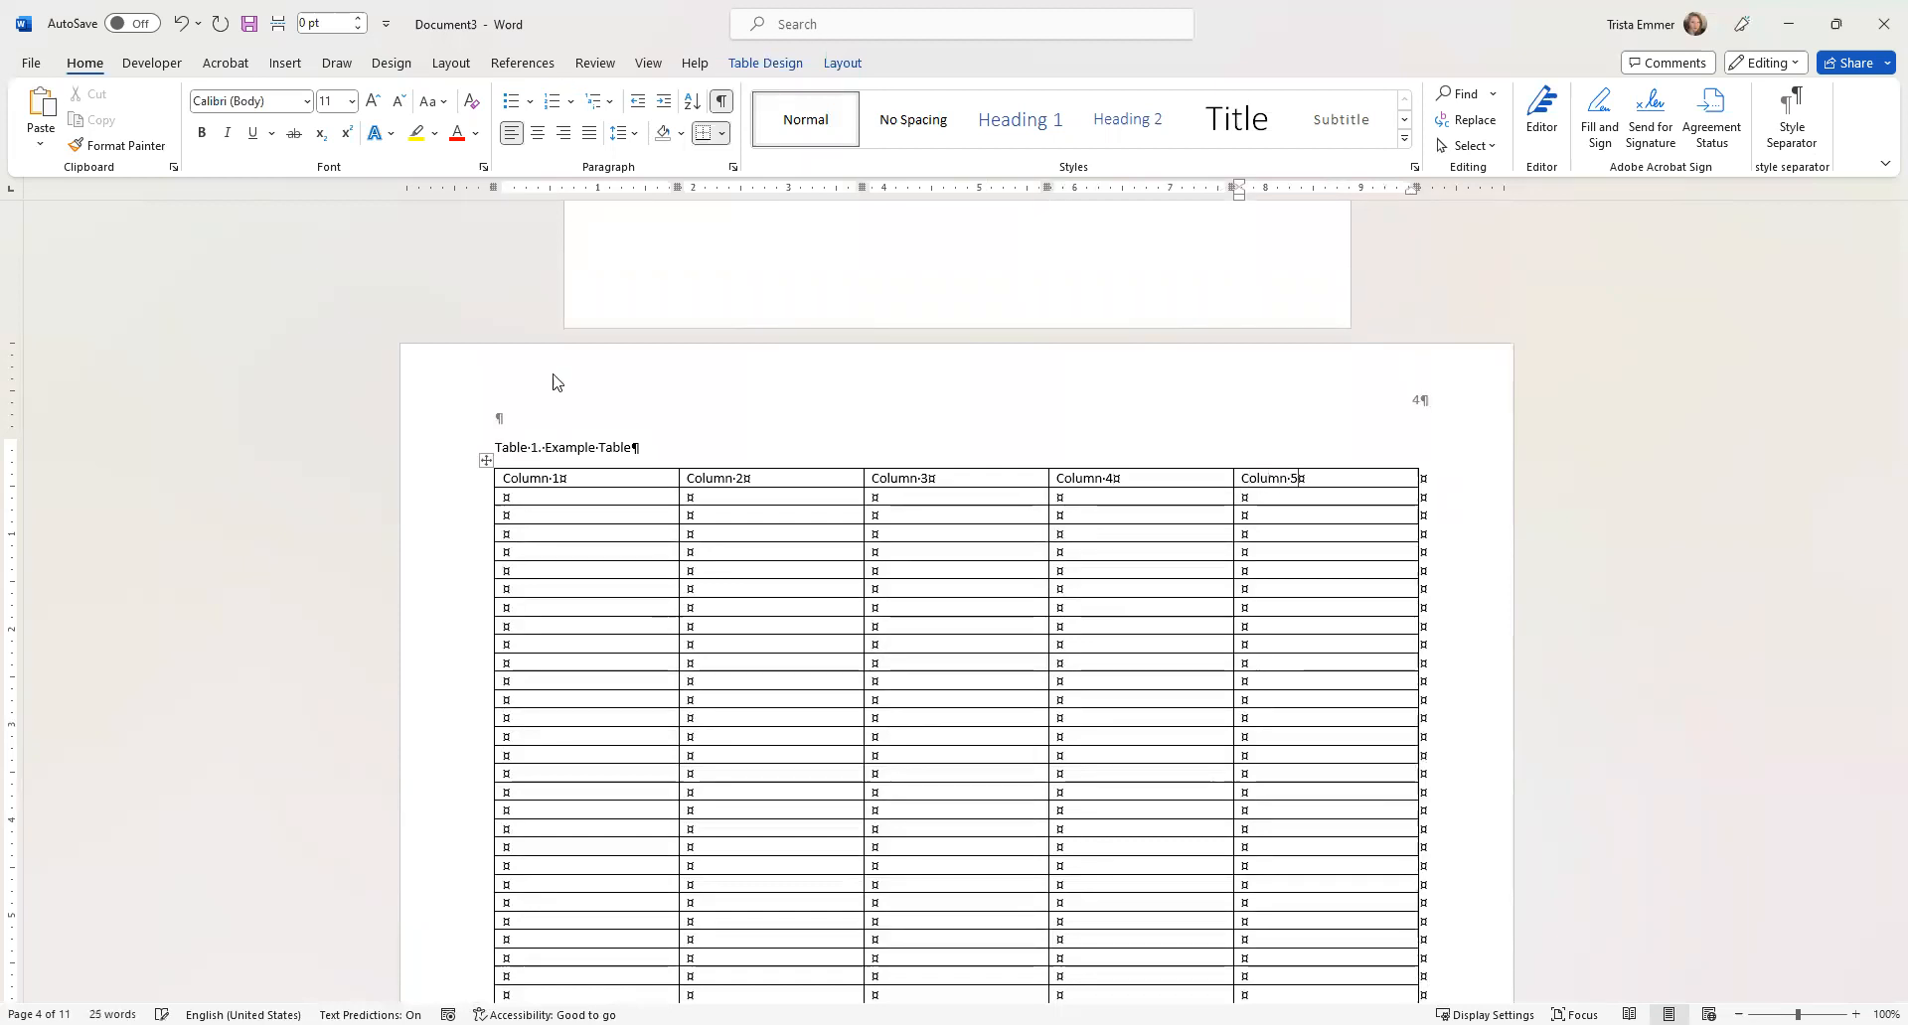
click(617, 552)
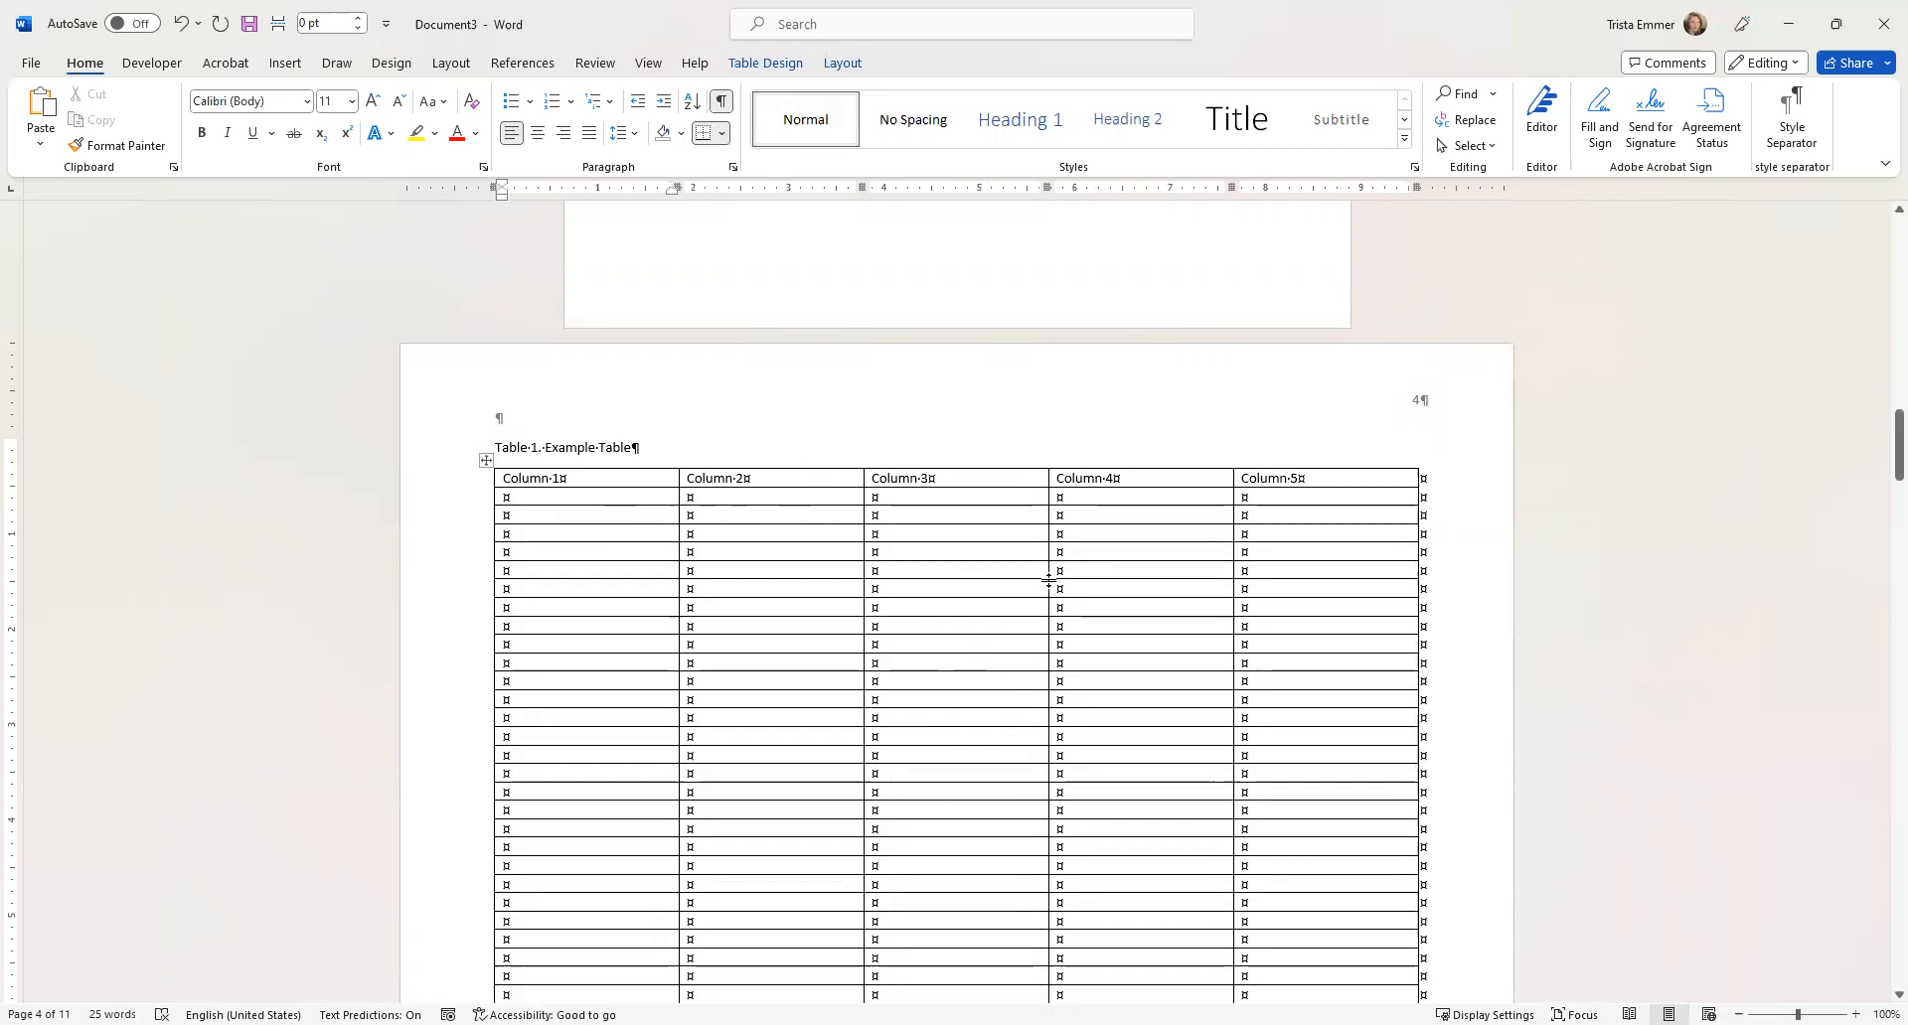
Make the table's heading row with Column 1 to Column 5 repeat at the start of each page the table covers.
scroll(1049, 580, down, 3)
scroll(1049, 579, up, 5)
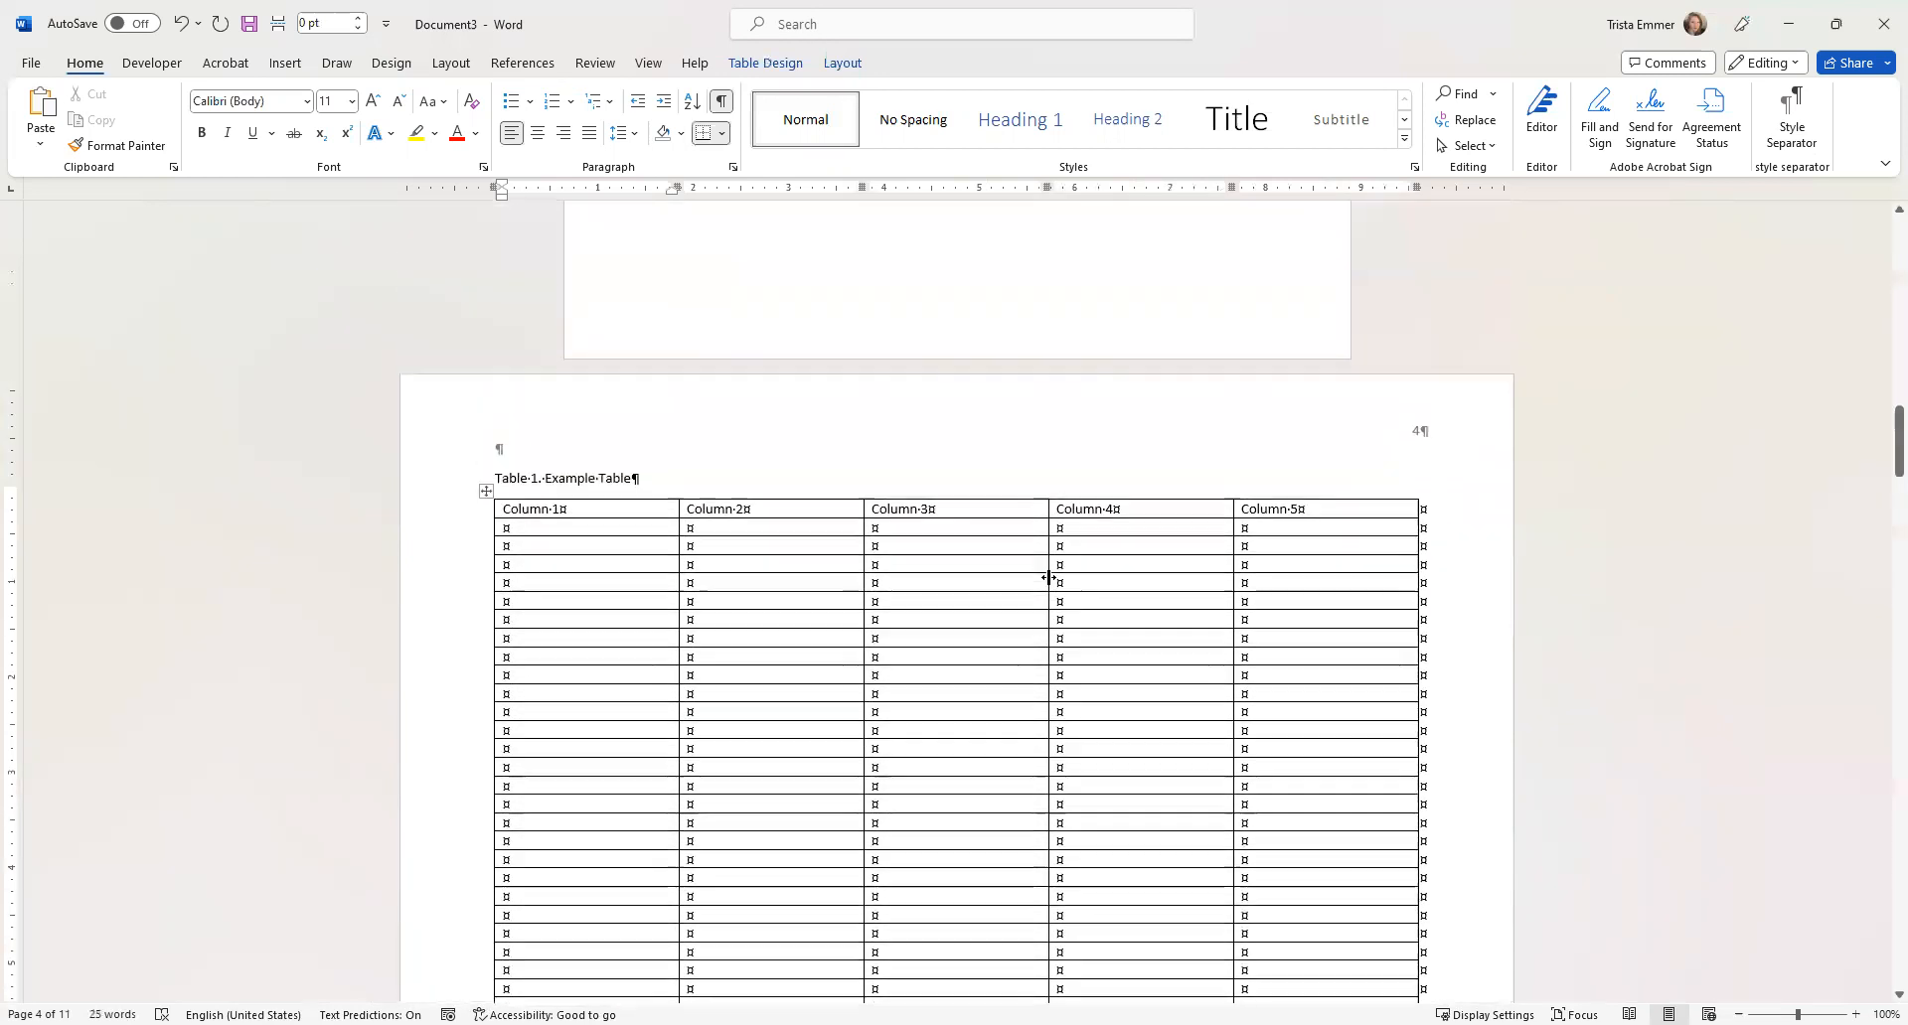
scroll(1049, 578, down, 3)
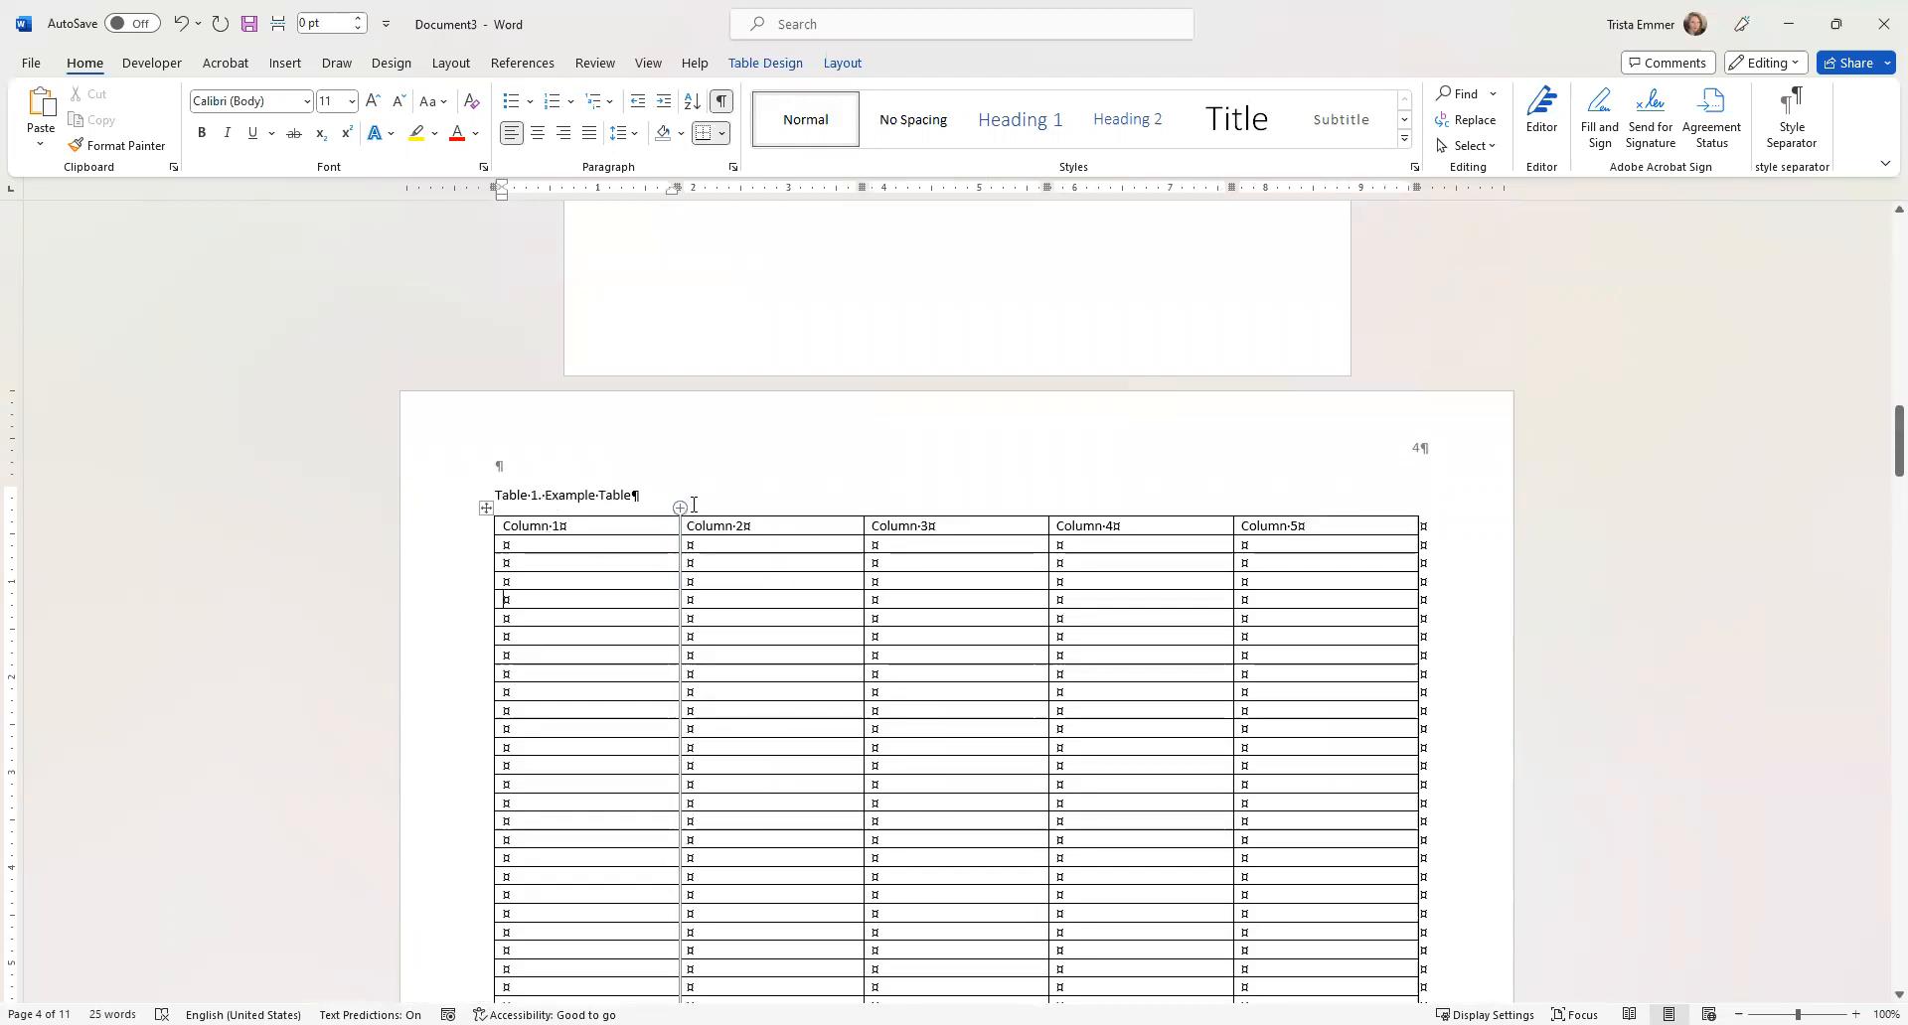
scroll(835, 542, down, 15)
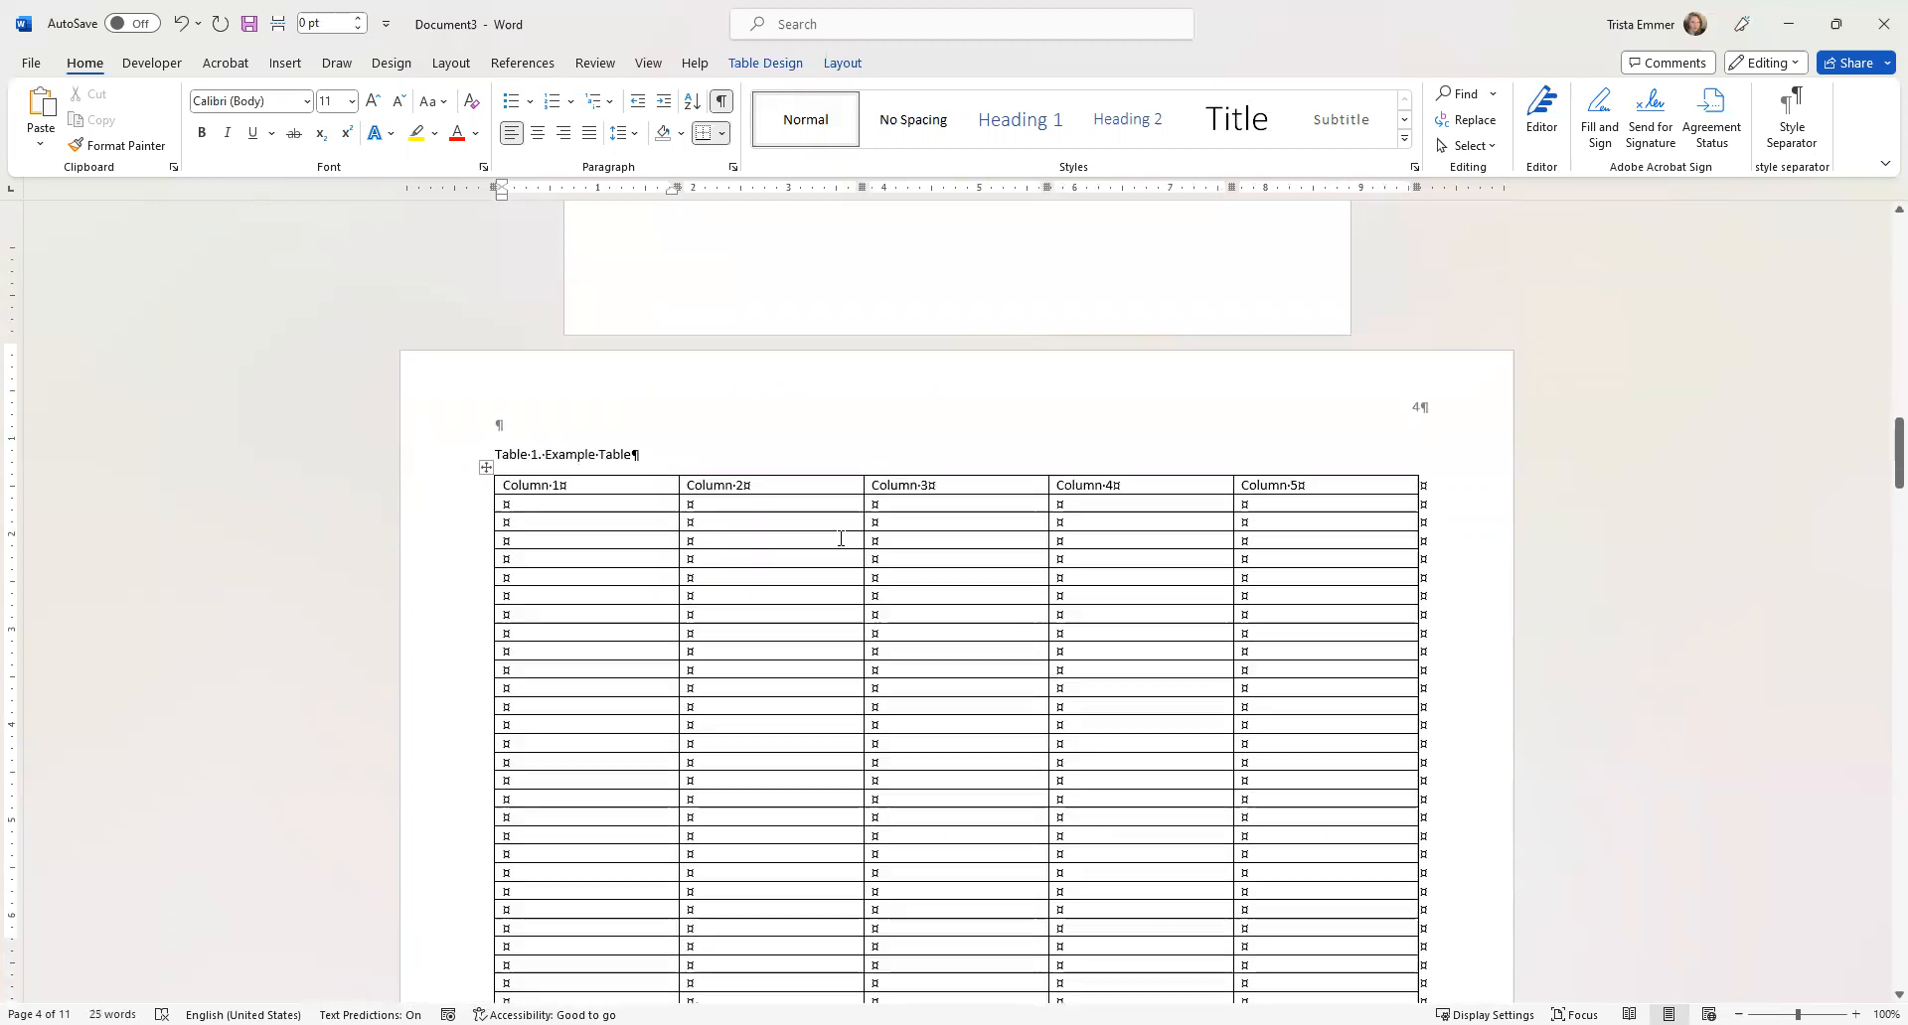
scroll(936, 582, up, 18)
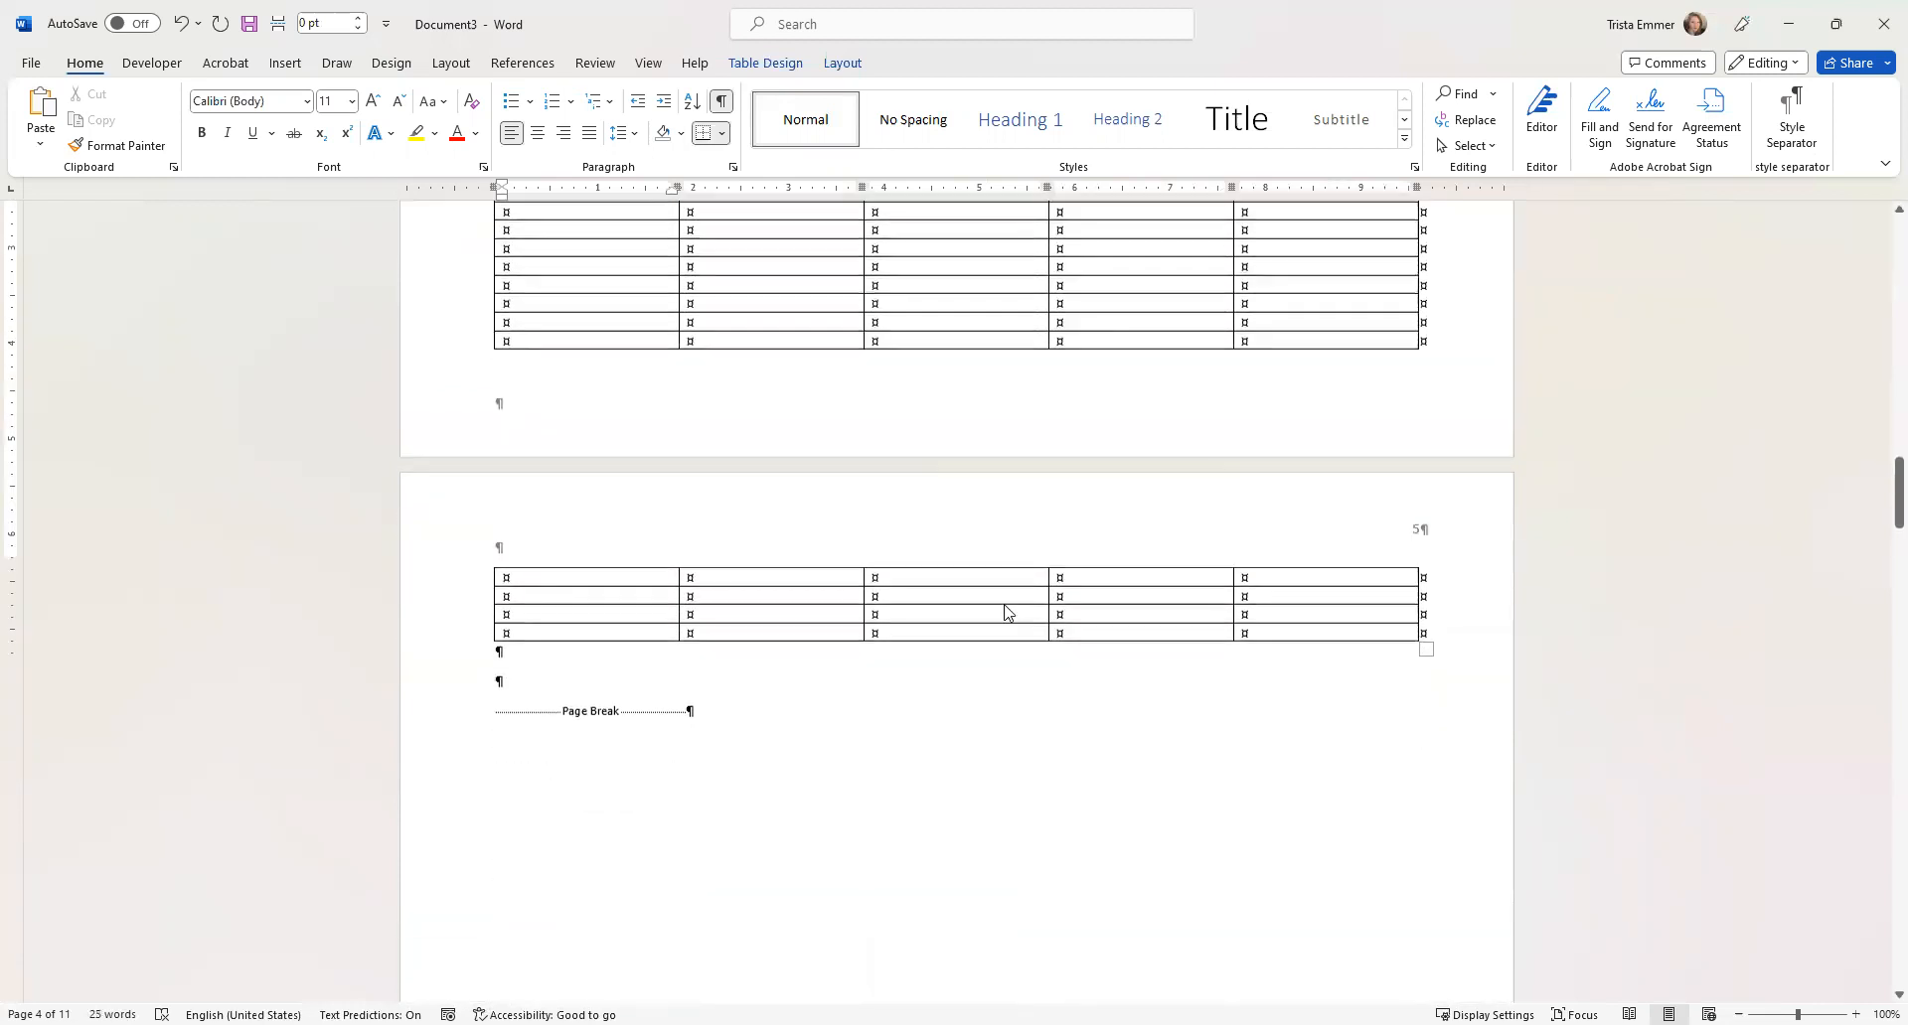
scroll(936, 583, down, 2)
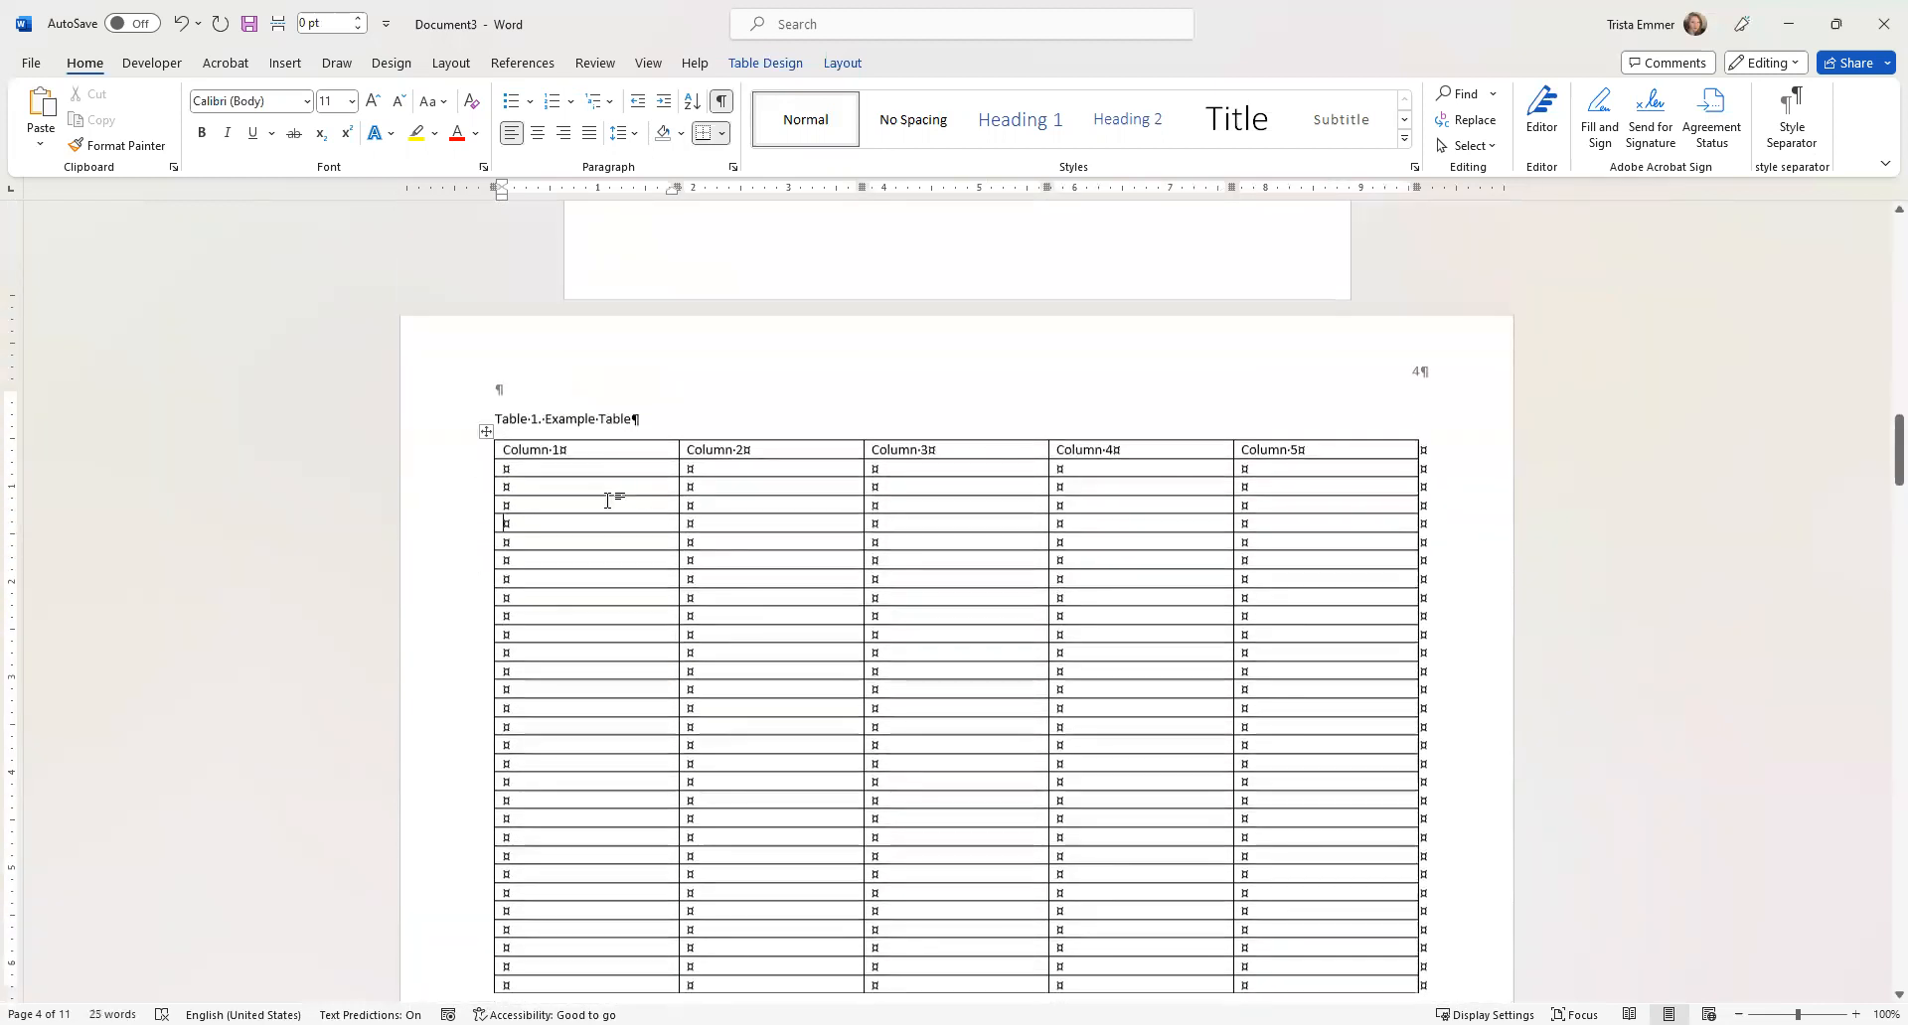
click(496, 433)
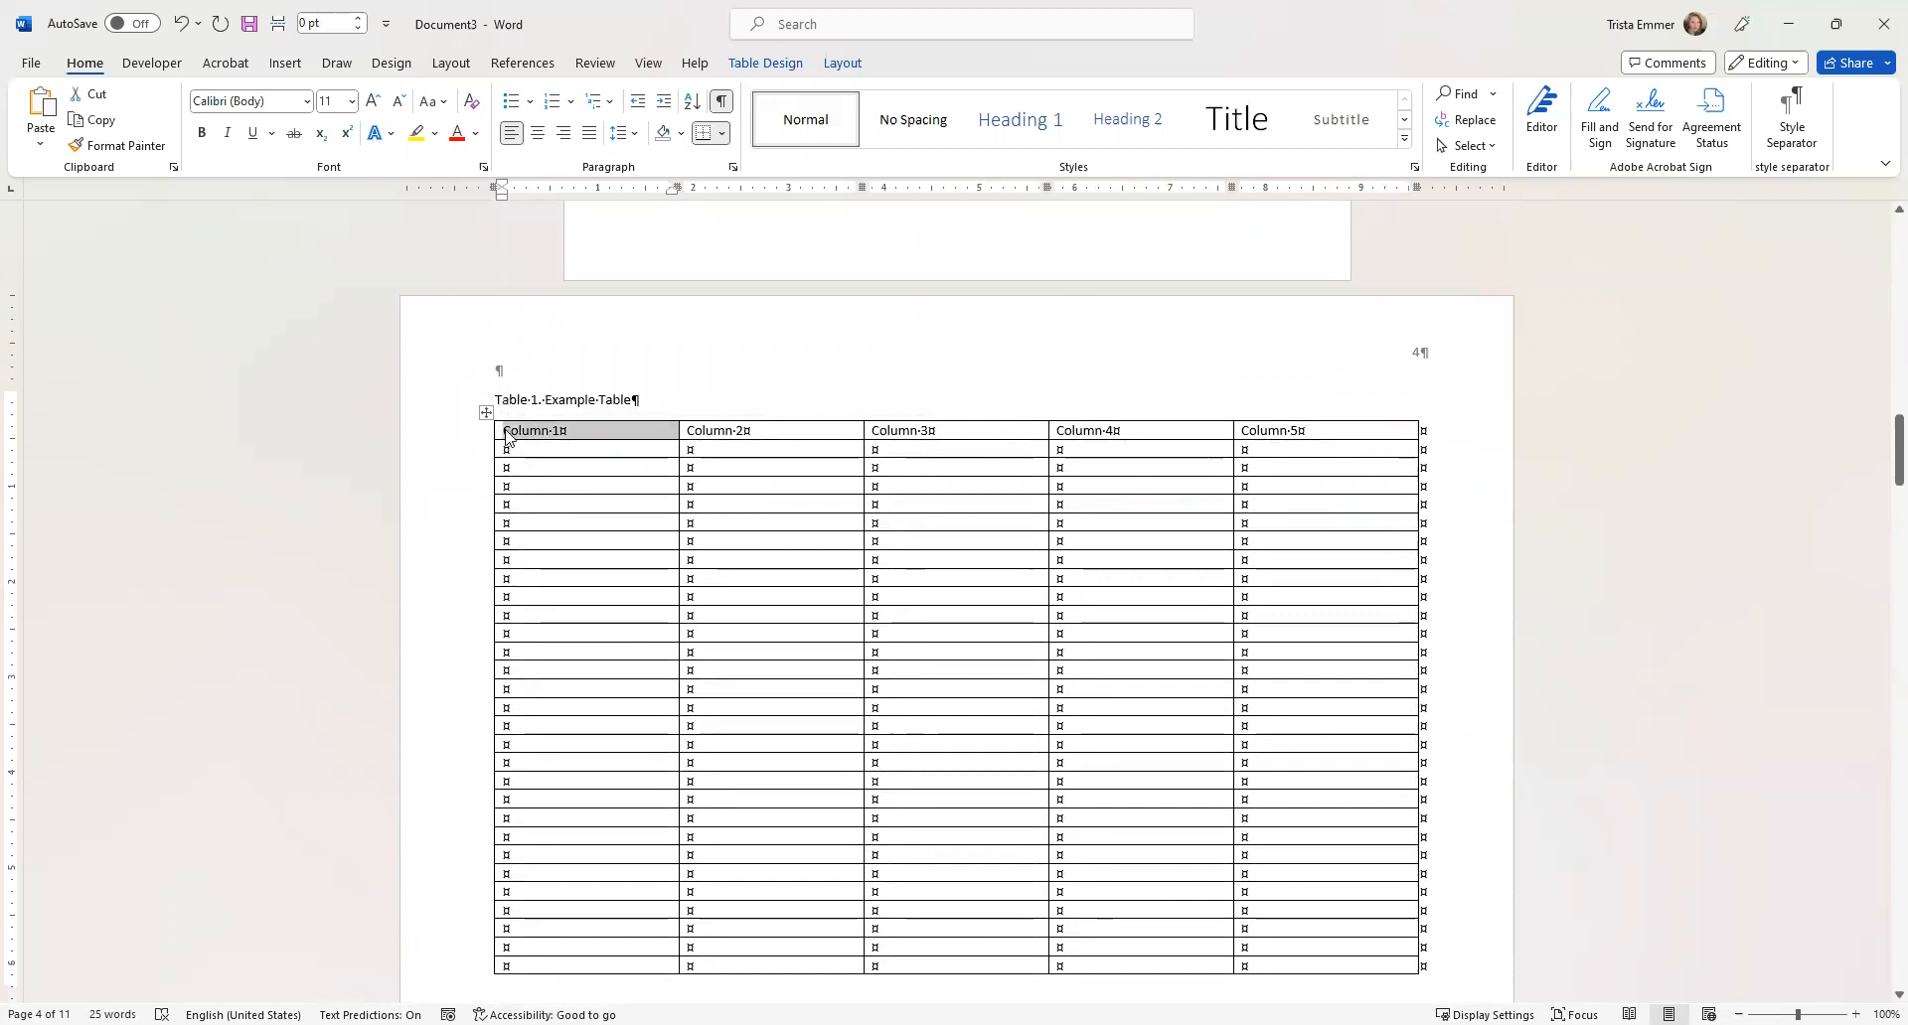
click(539, 460)
drag(507, 432, 1341, 444)
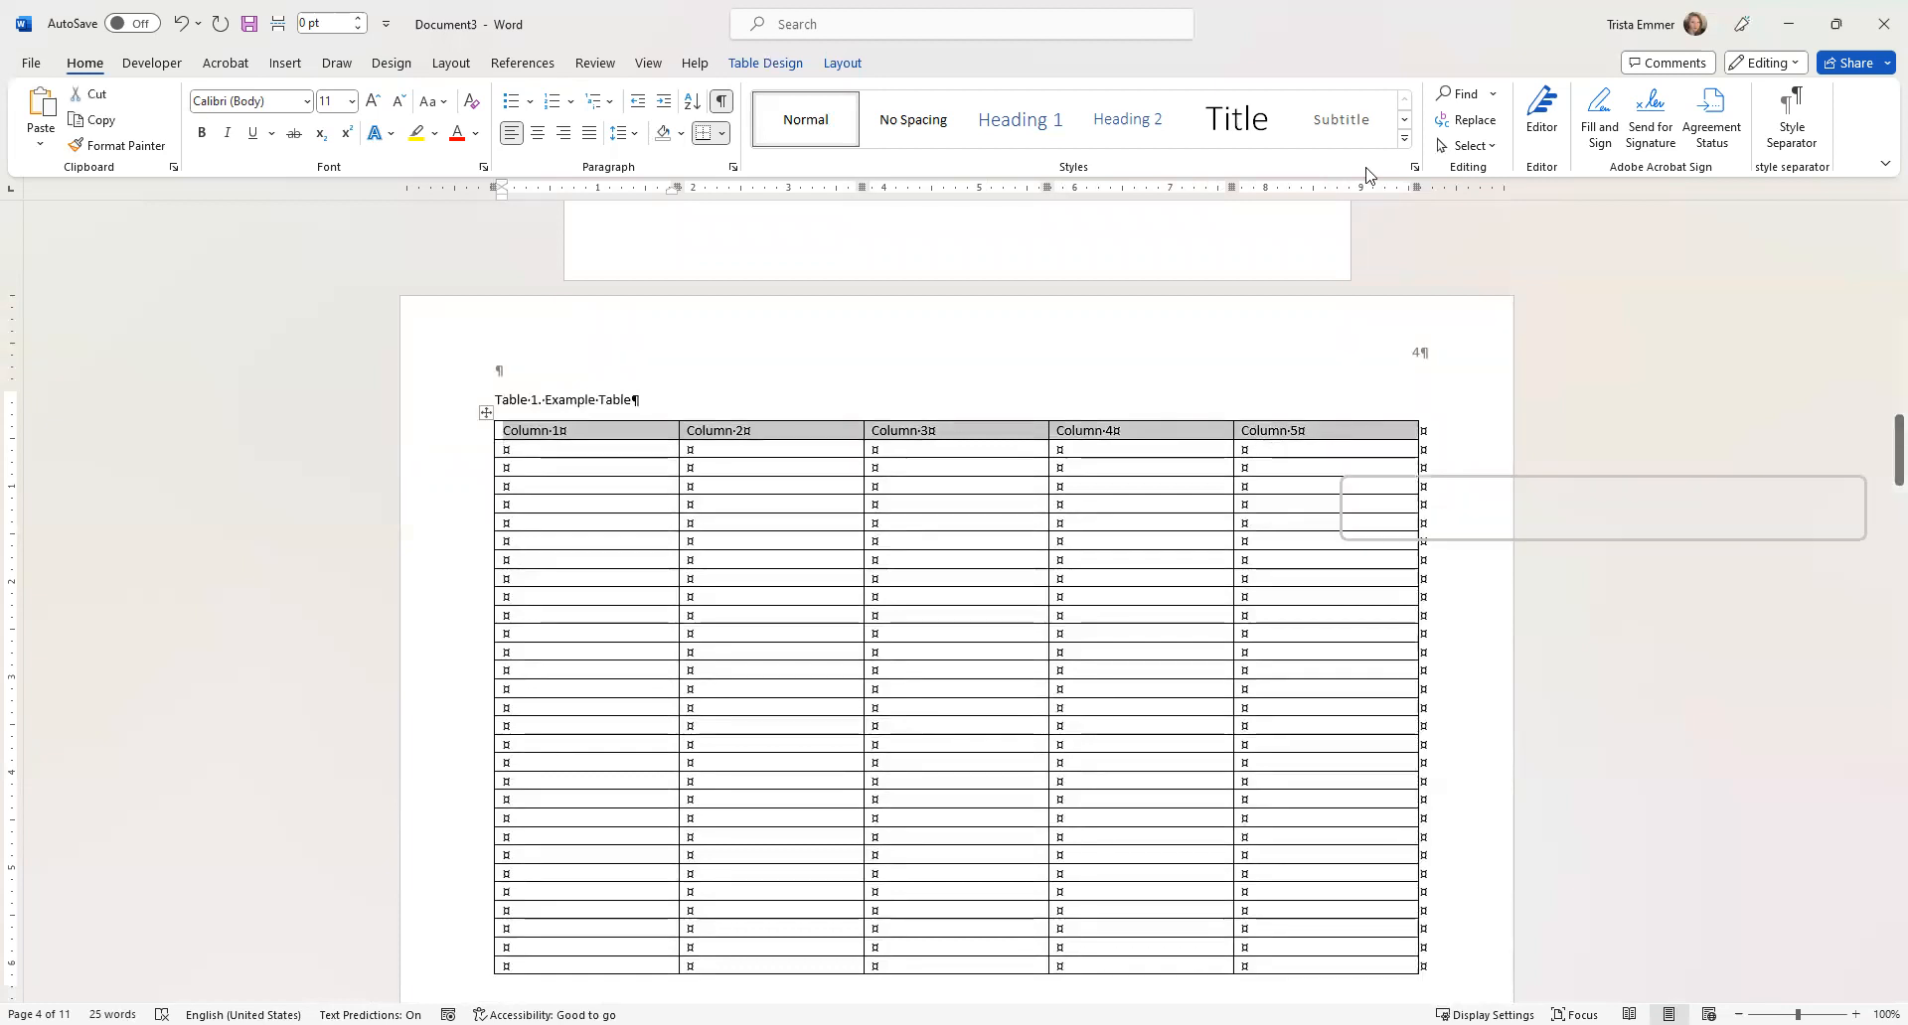
click(774, 63)
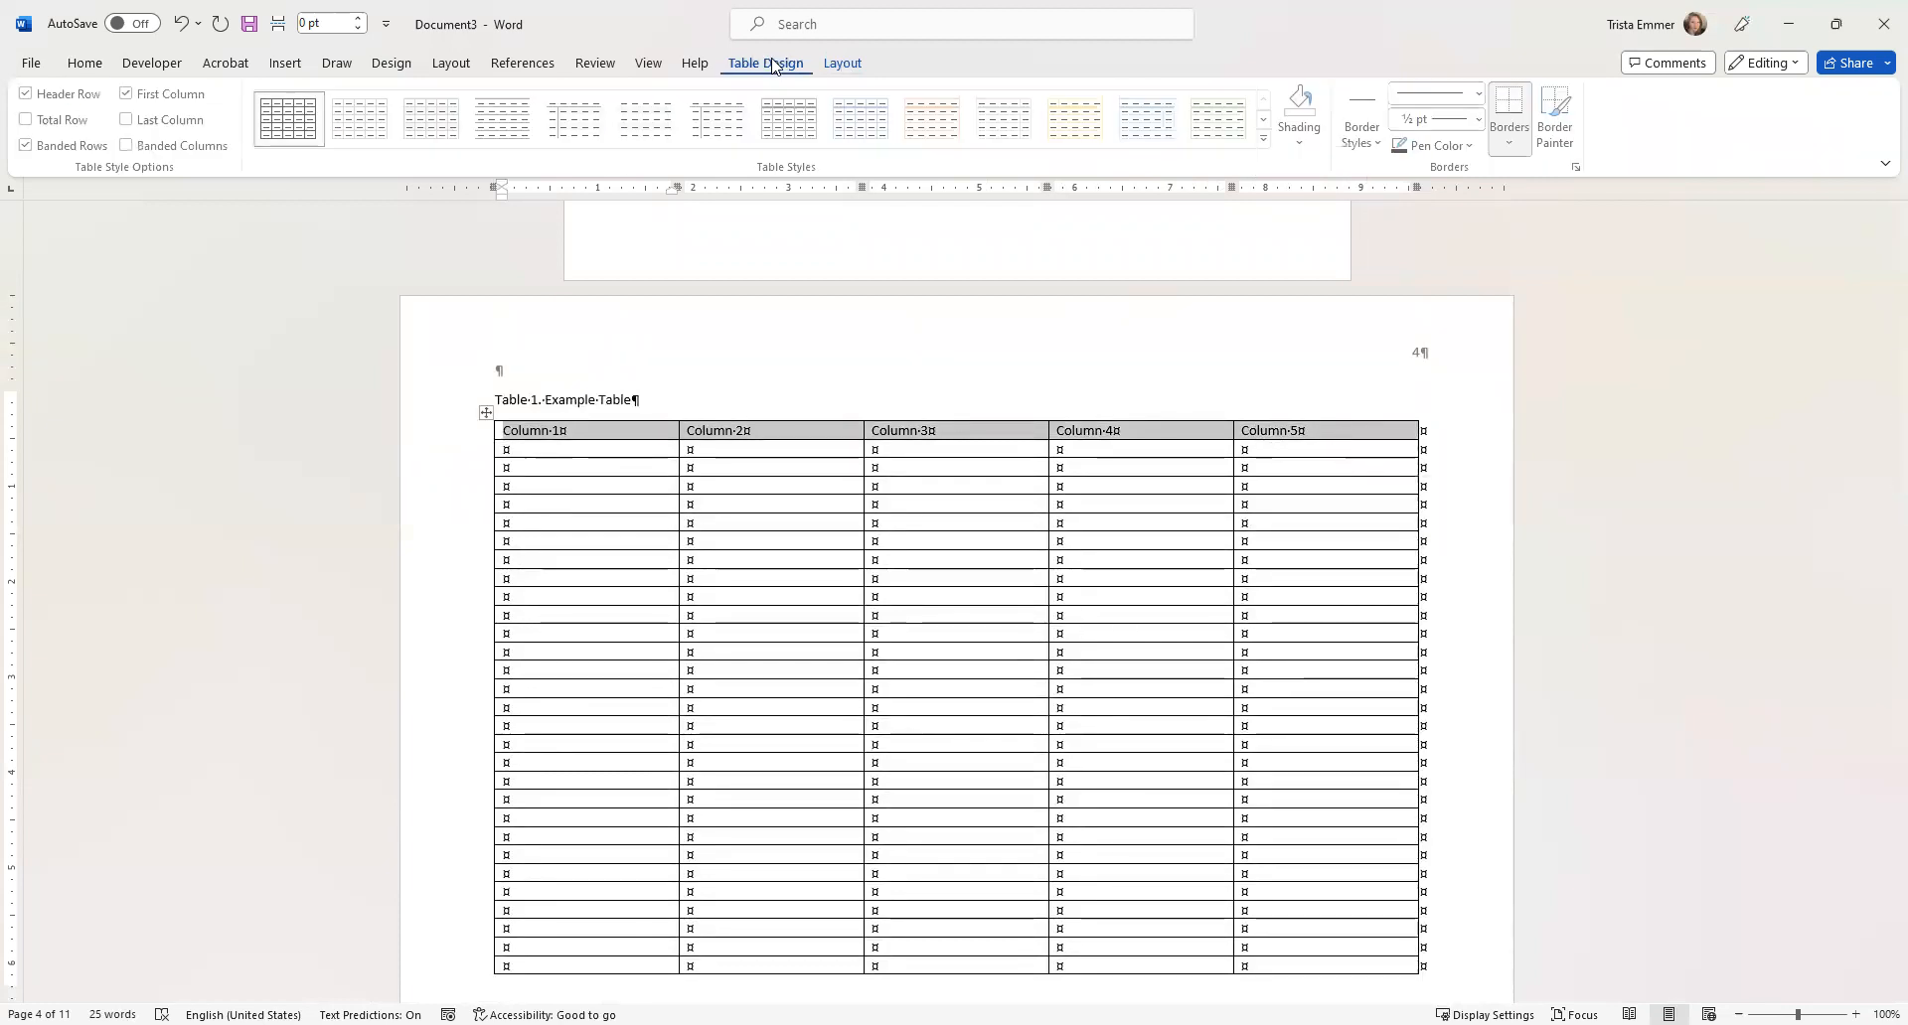
click(850, 66)
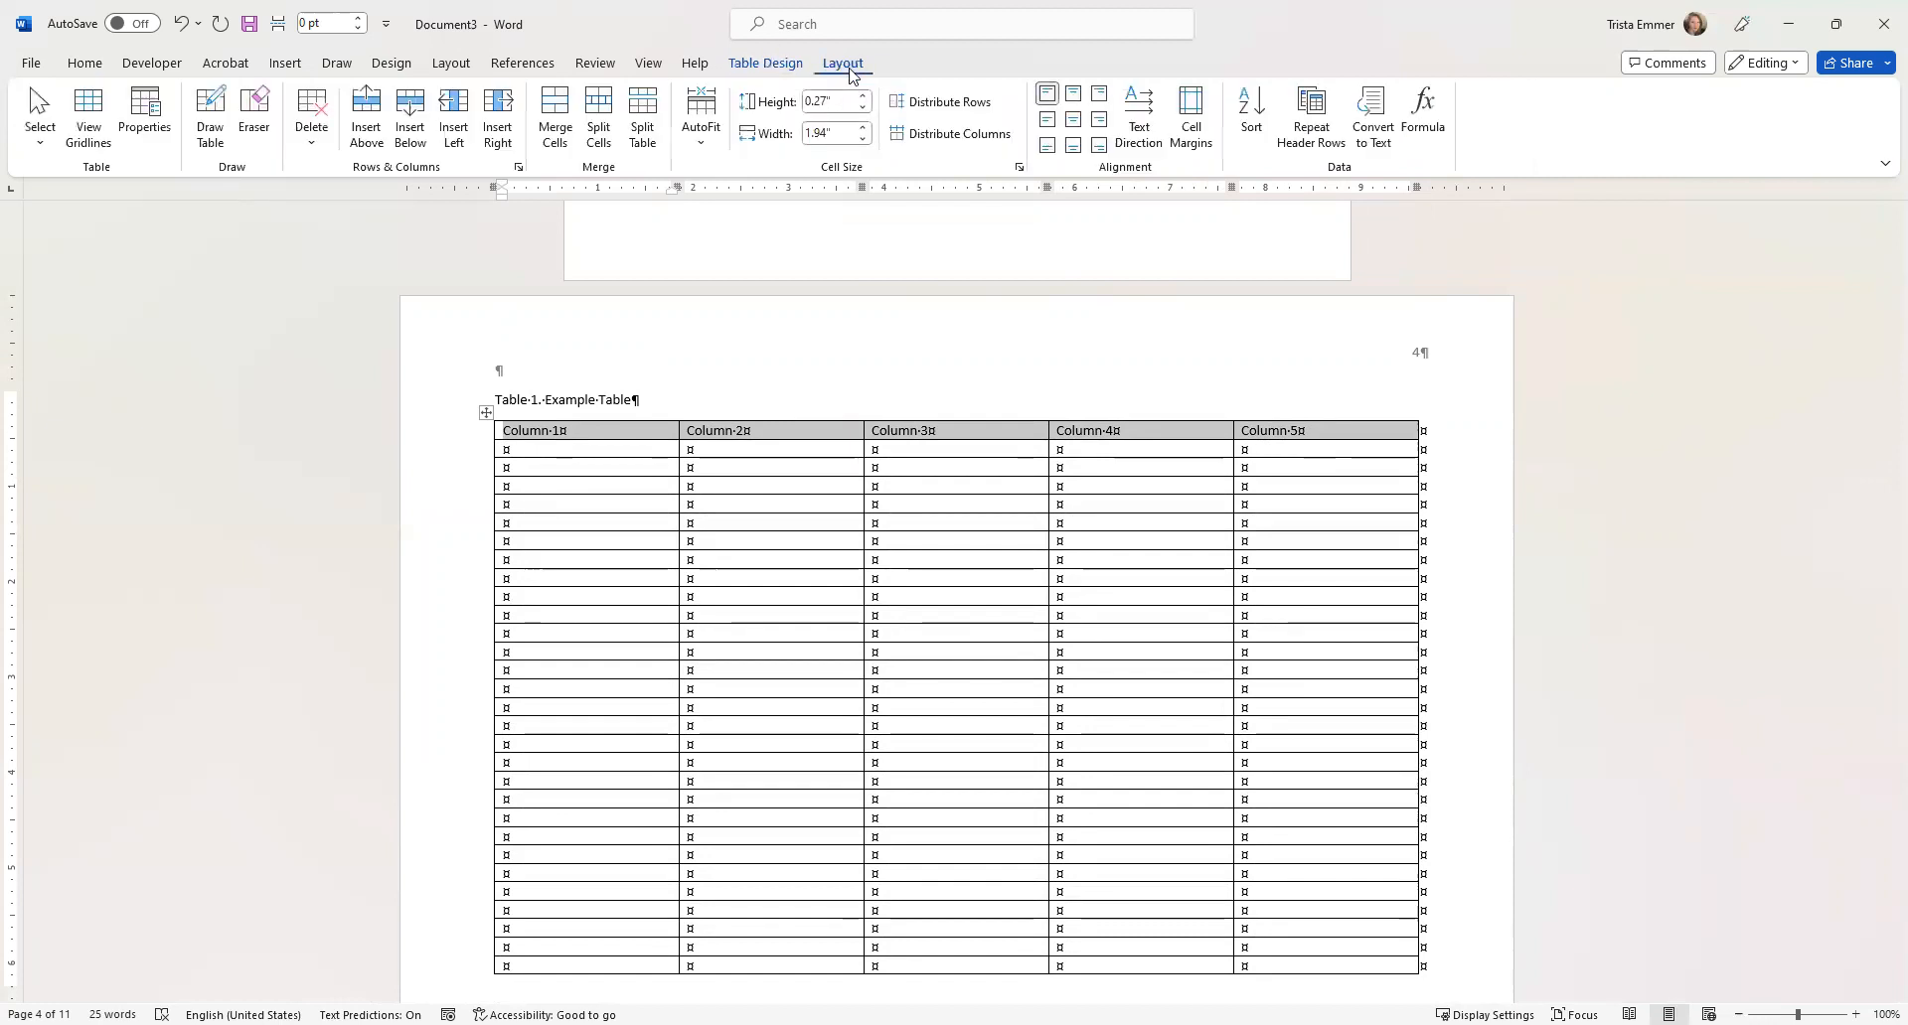
click(1314, 139)
scroll(1279, 369, down, 3)
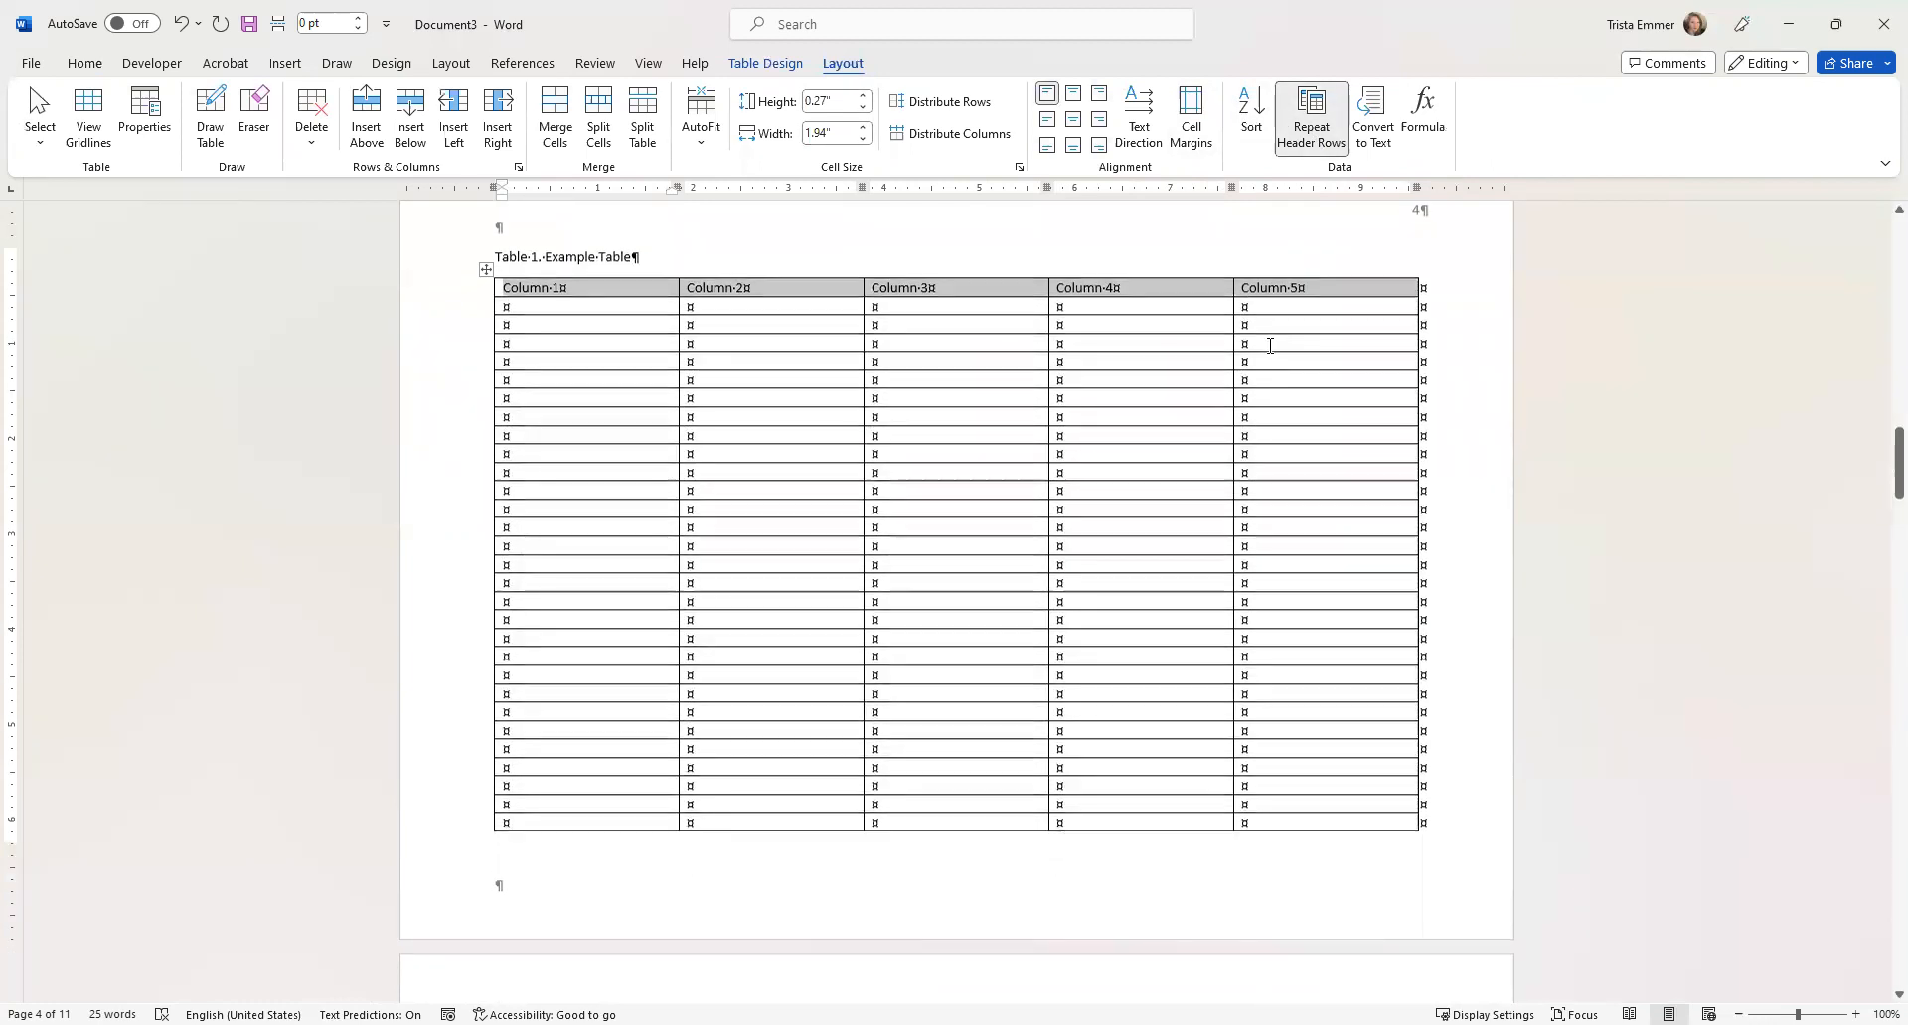
scroll(1039, 438, down, 8)
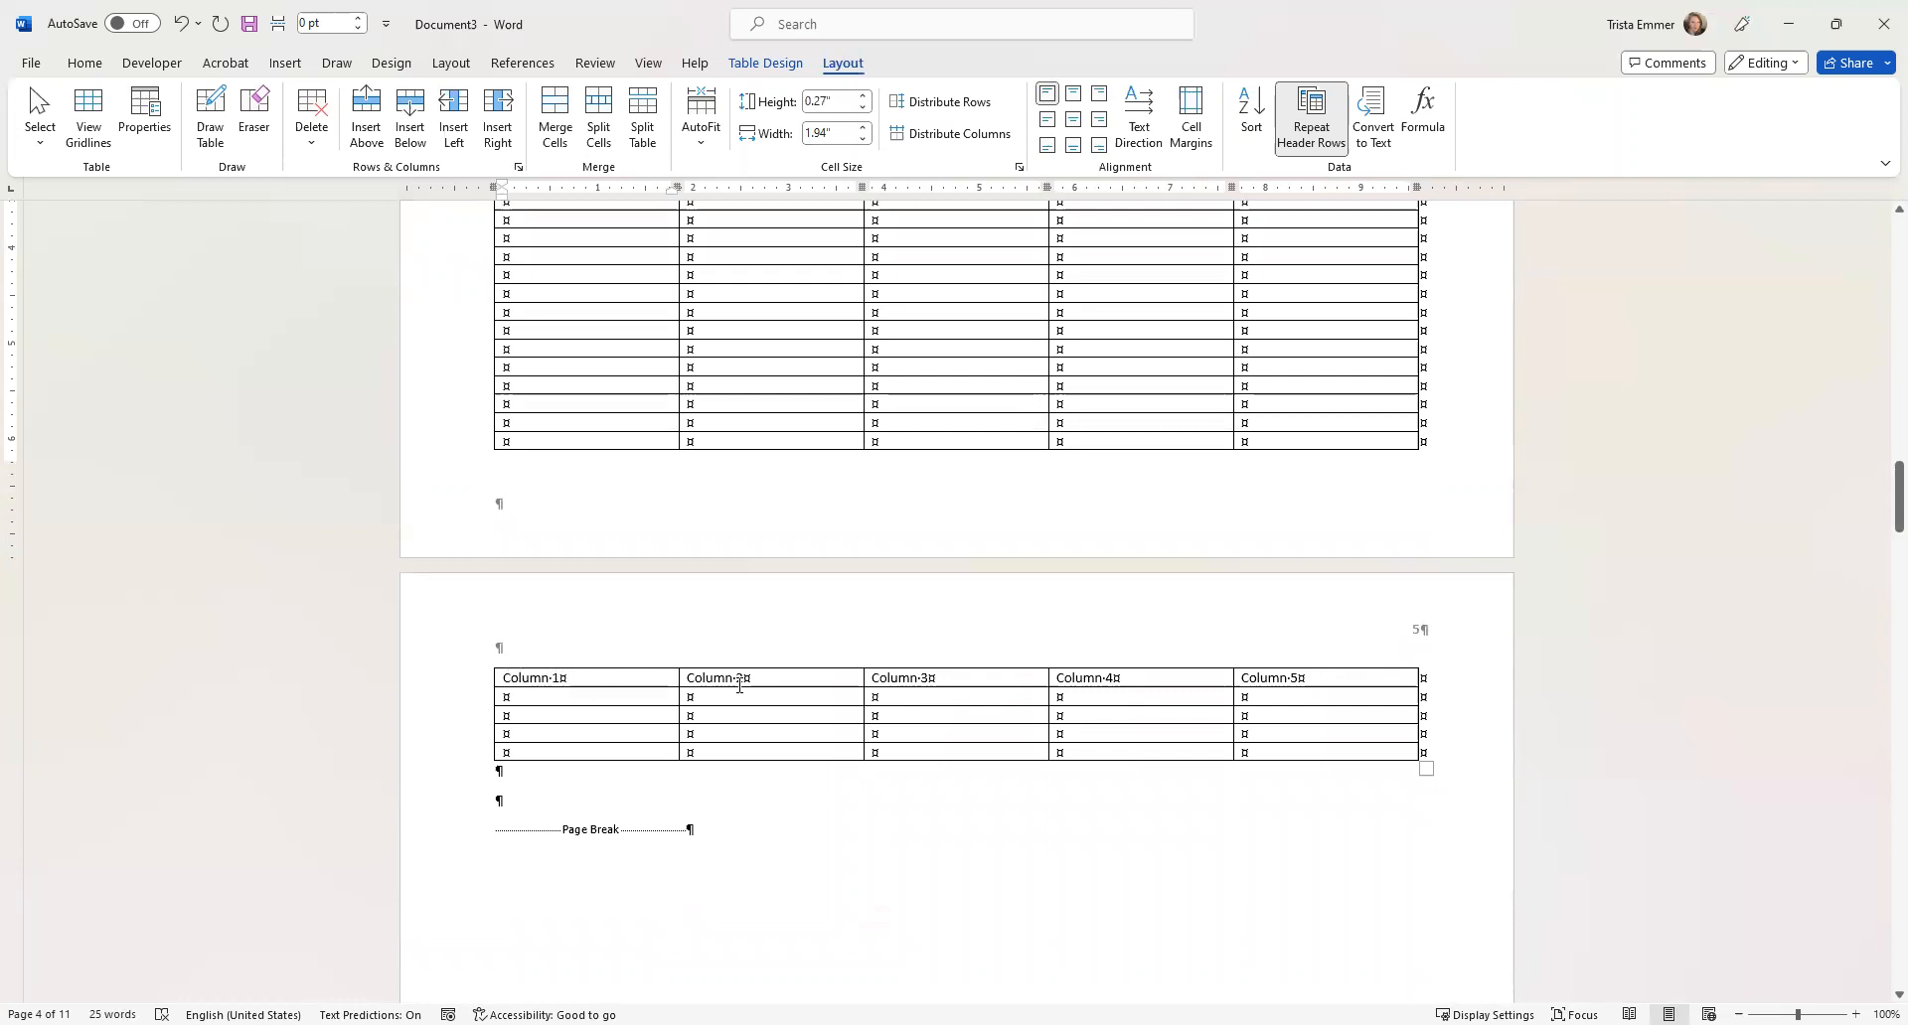
Review the heading row on pages 4 and 5 and examine which sections the surrounding headers and footers belong to.
scroll(934, 646, up, 18)
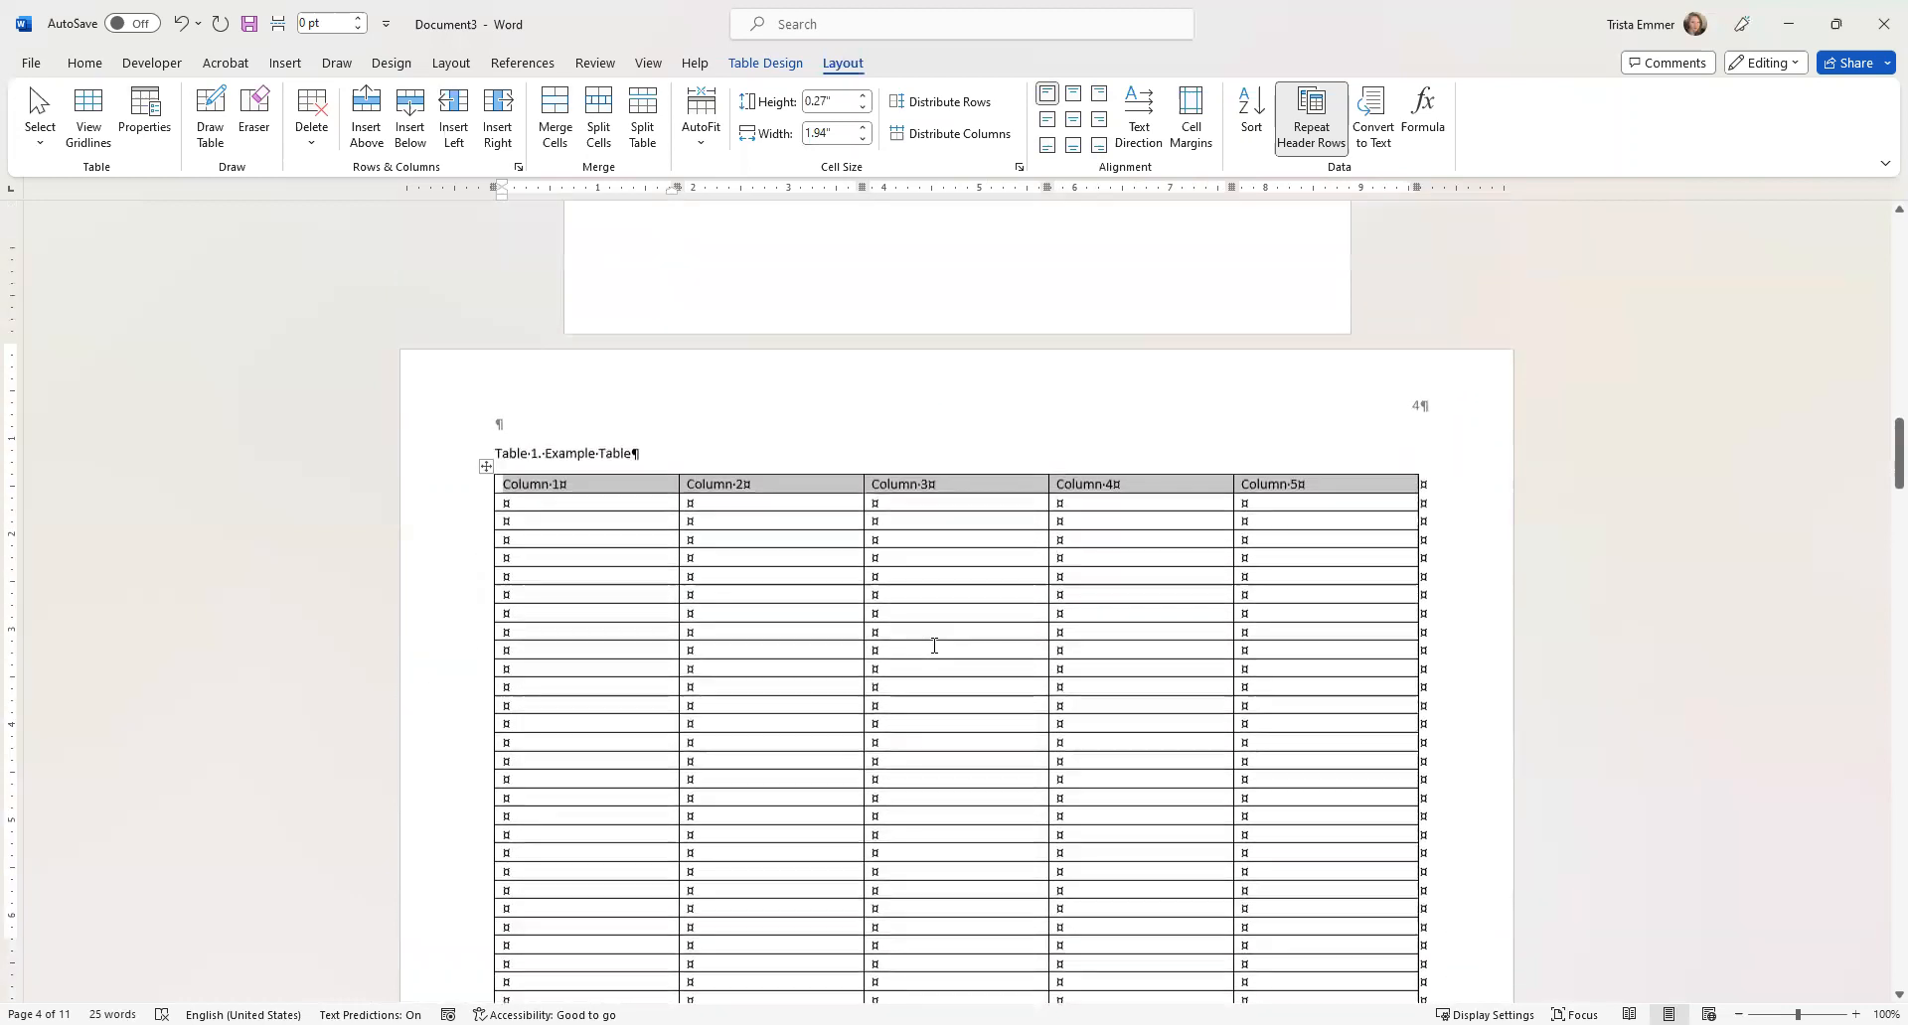
scroll(934, 646, down, 15)
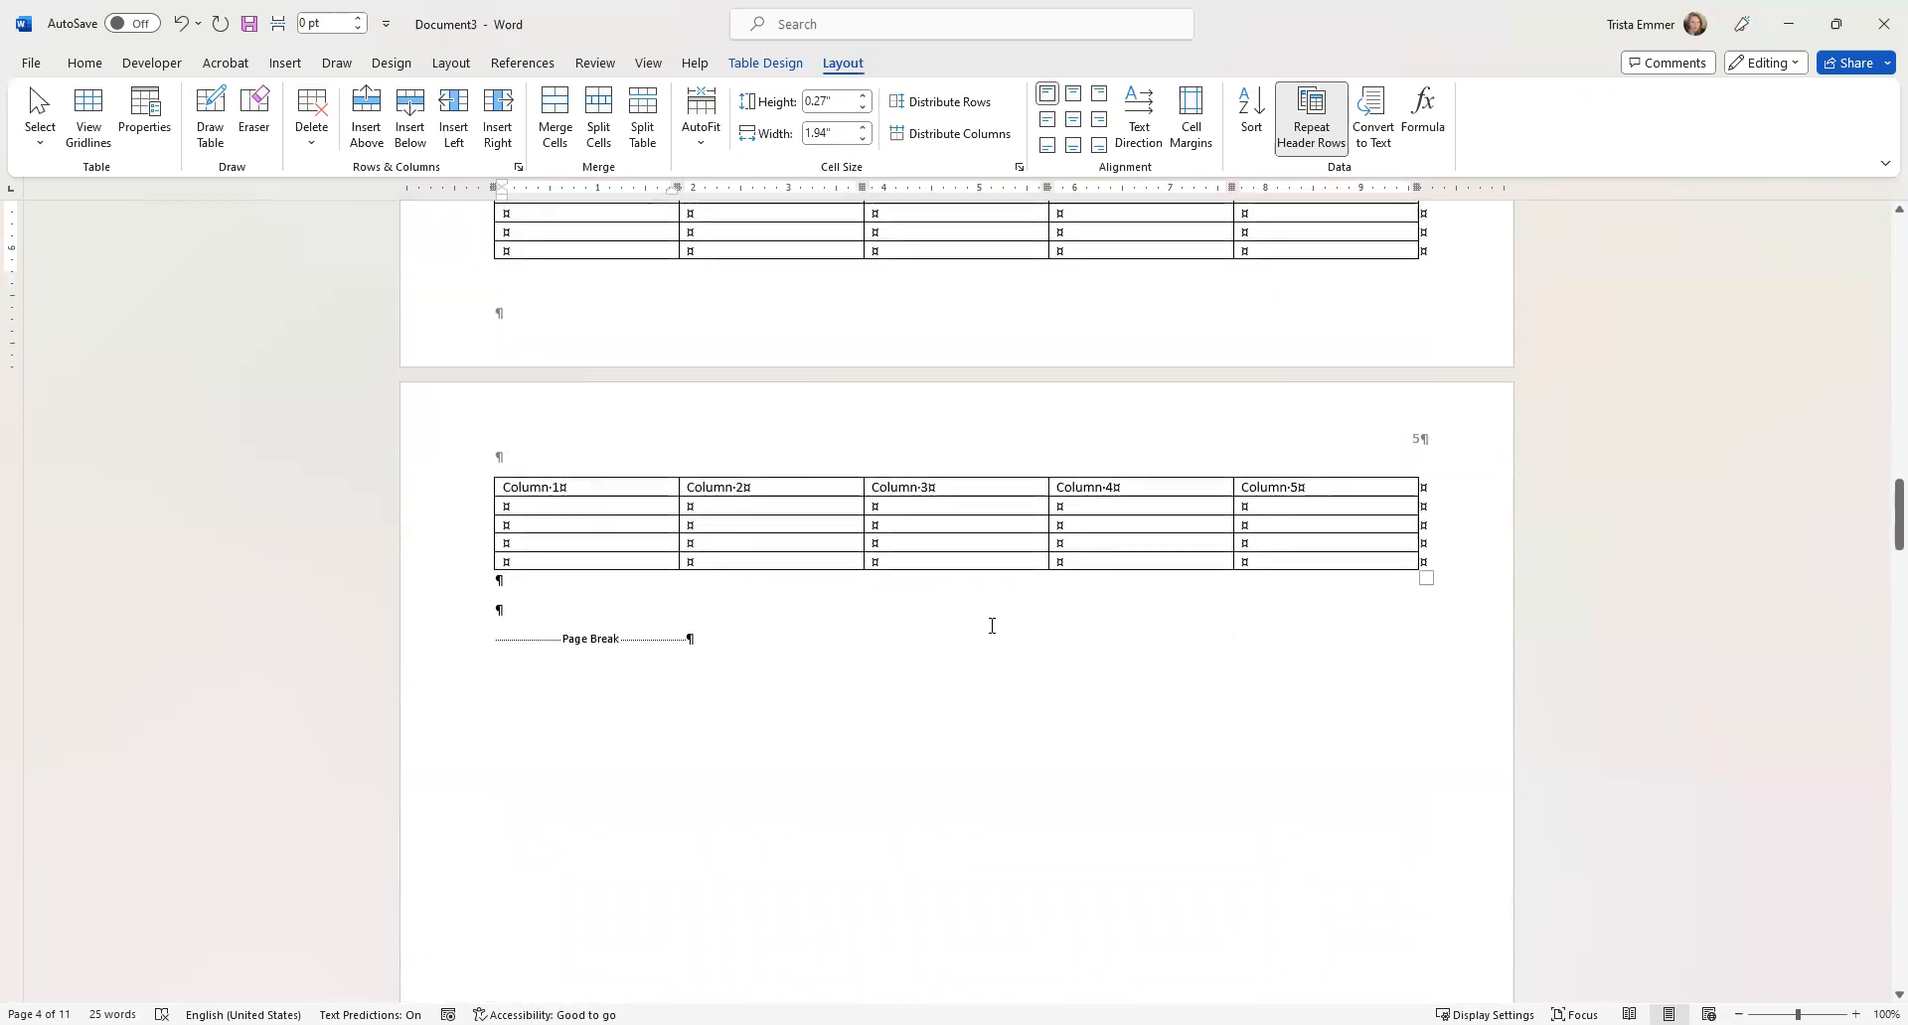
scroll(991, 626, up, 3)
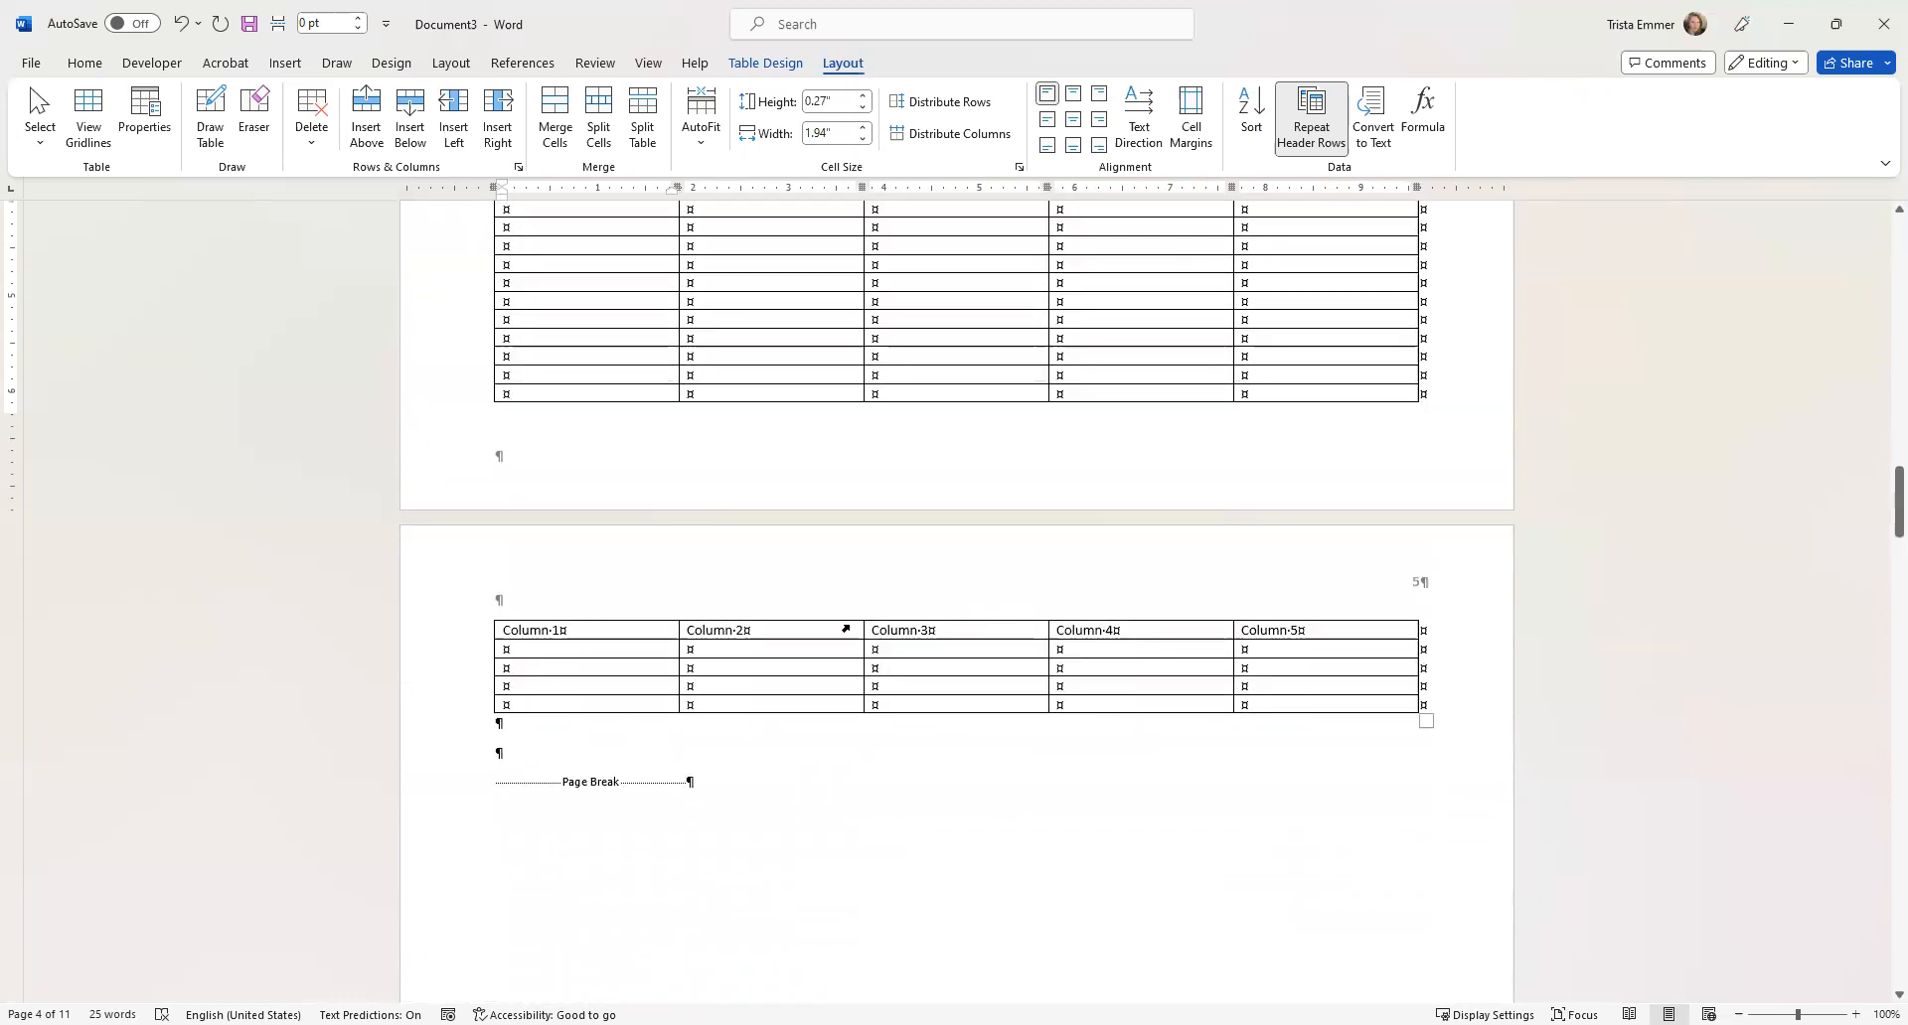
click(566, 743)
scroll(672, 725, up, 18)
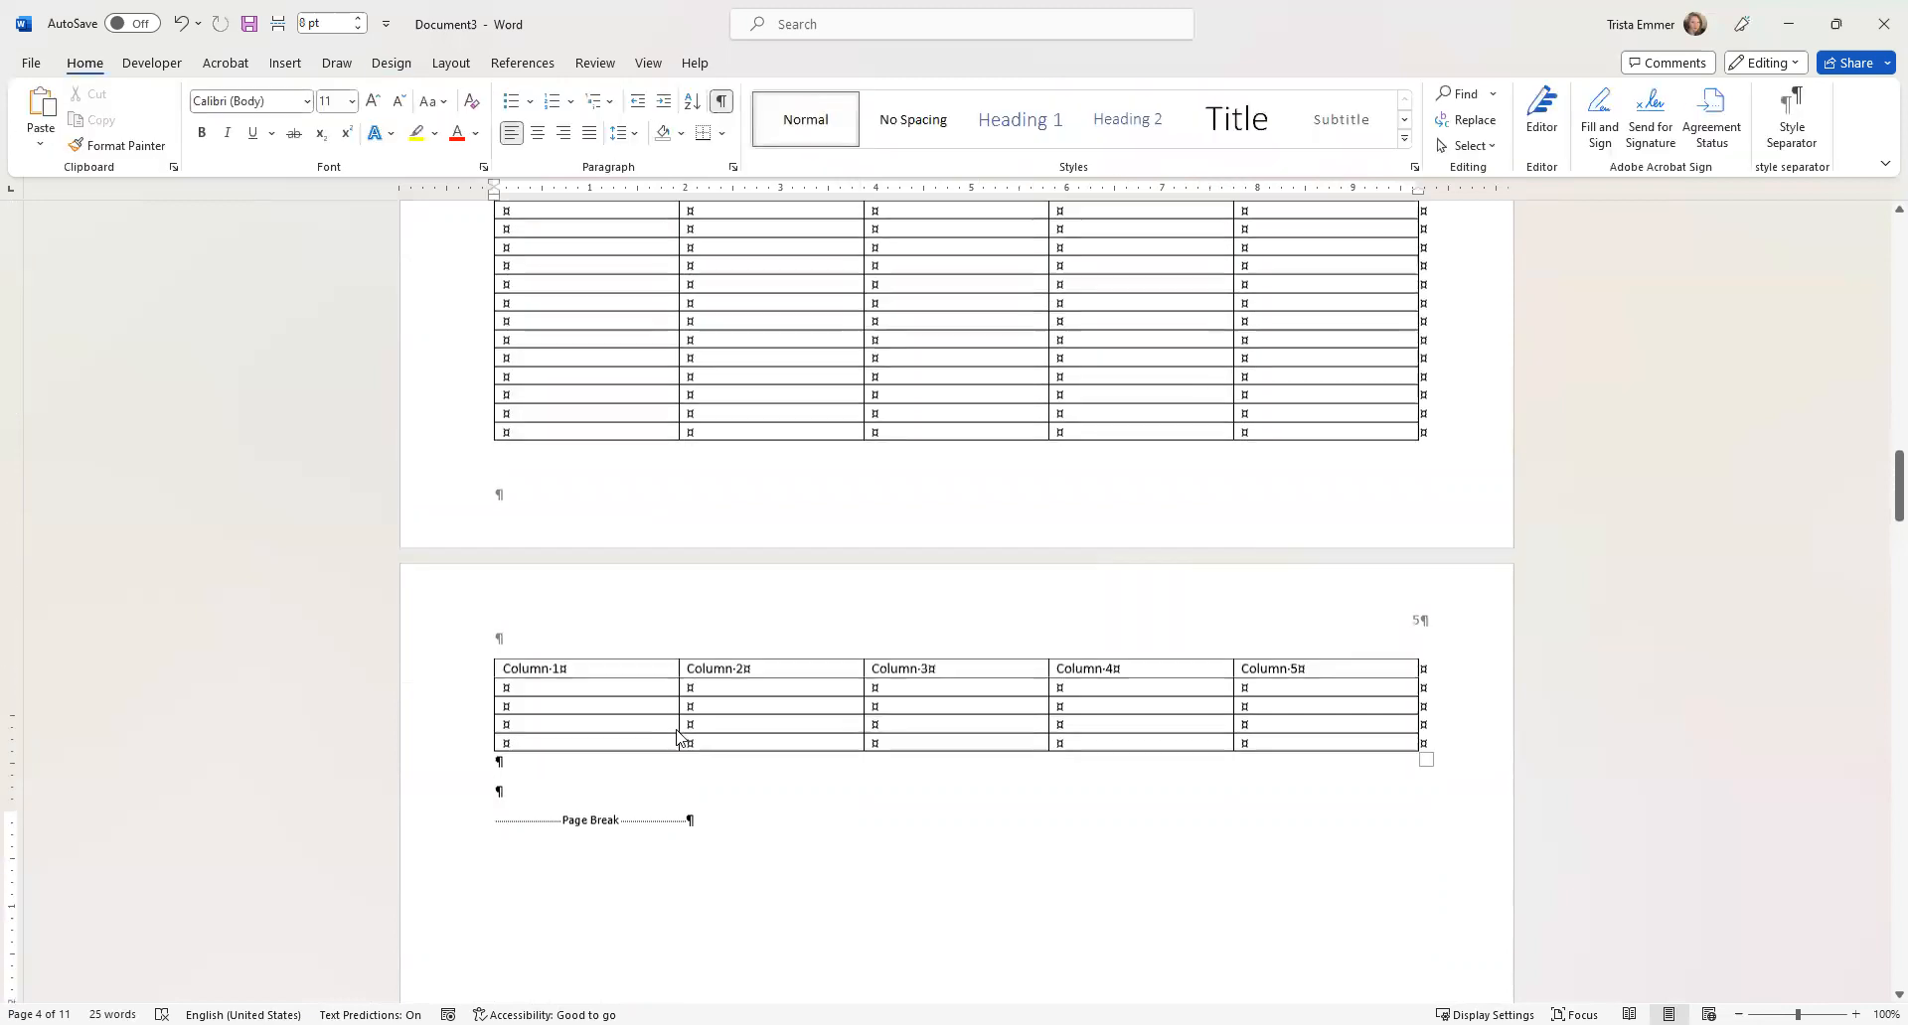
scroll(716, 712, up, 7)
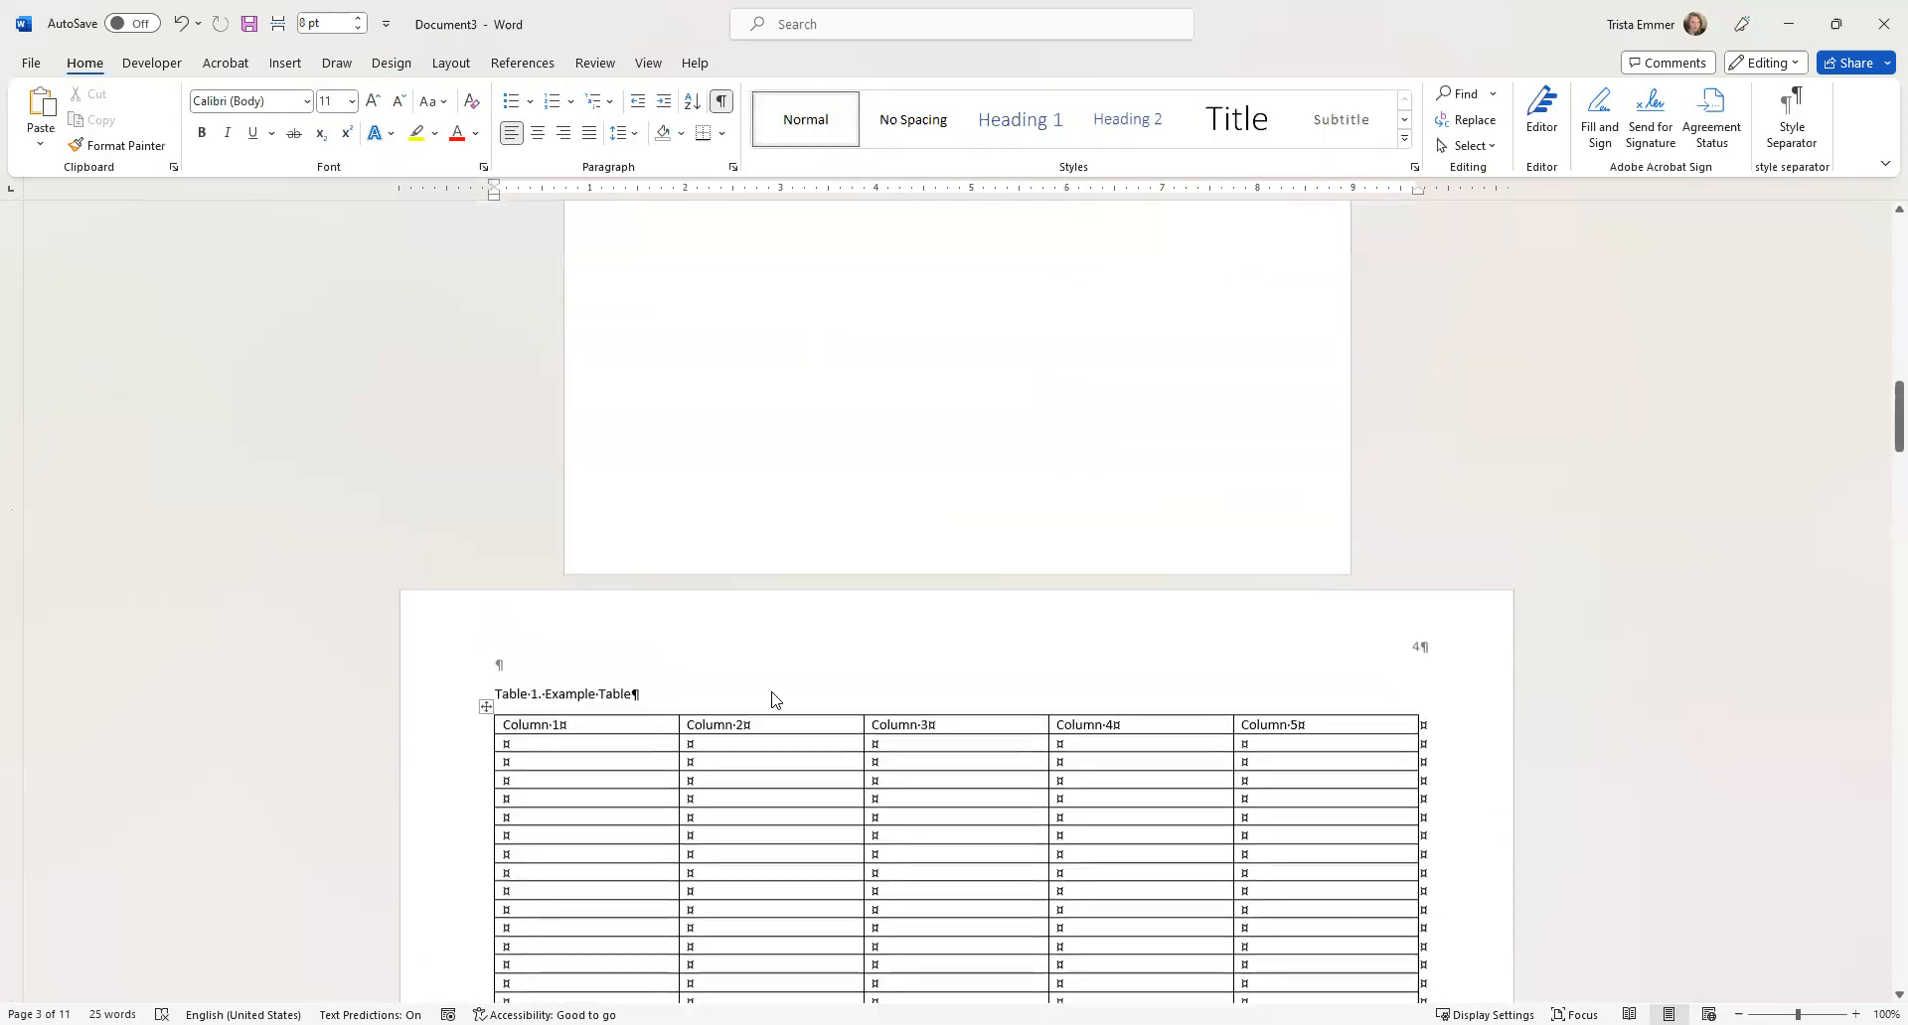
double_click(751, 711)
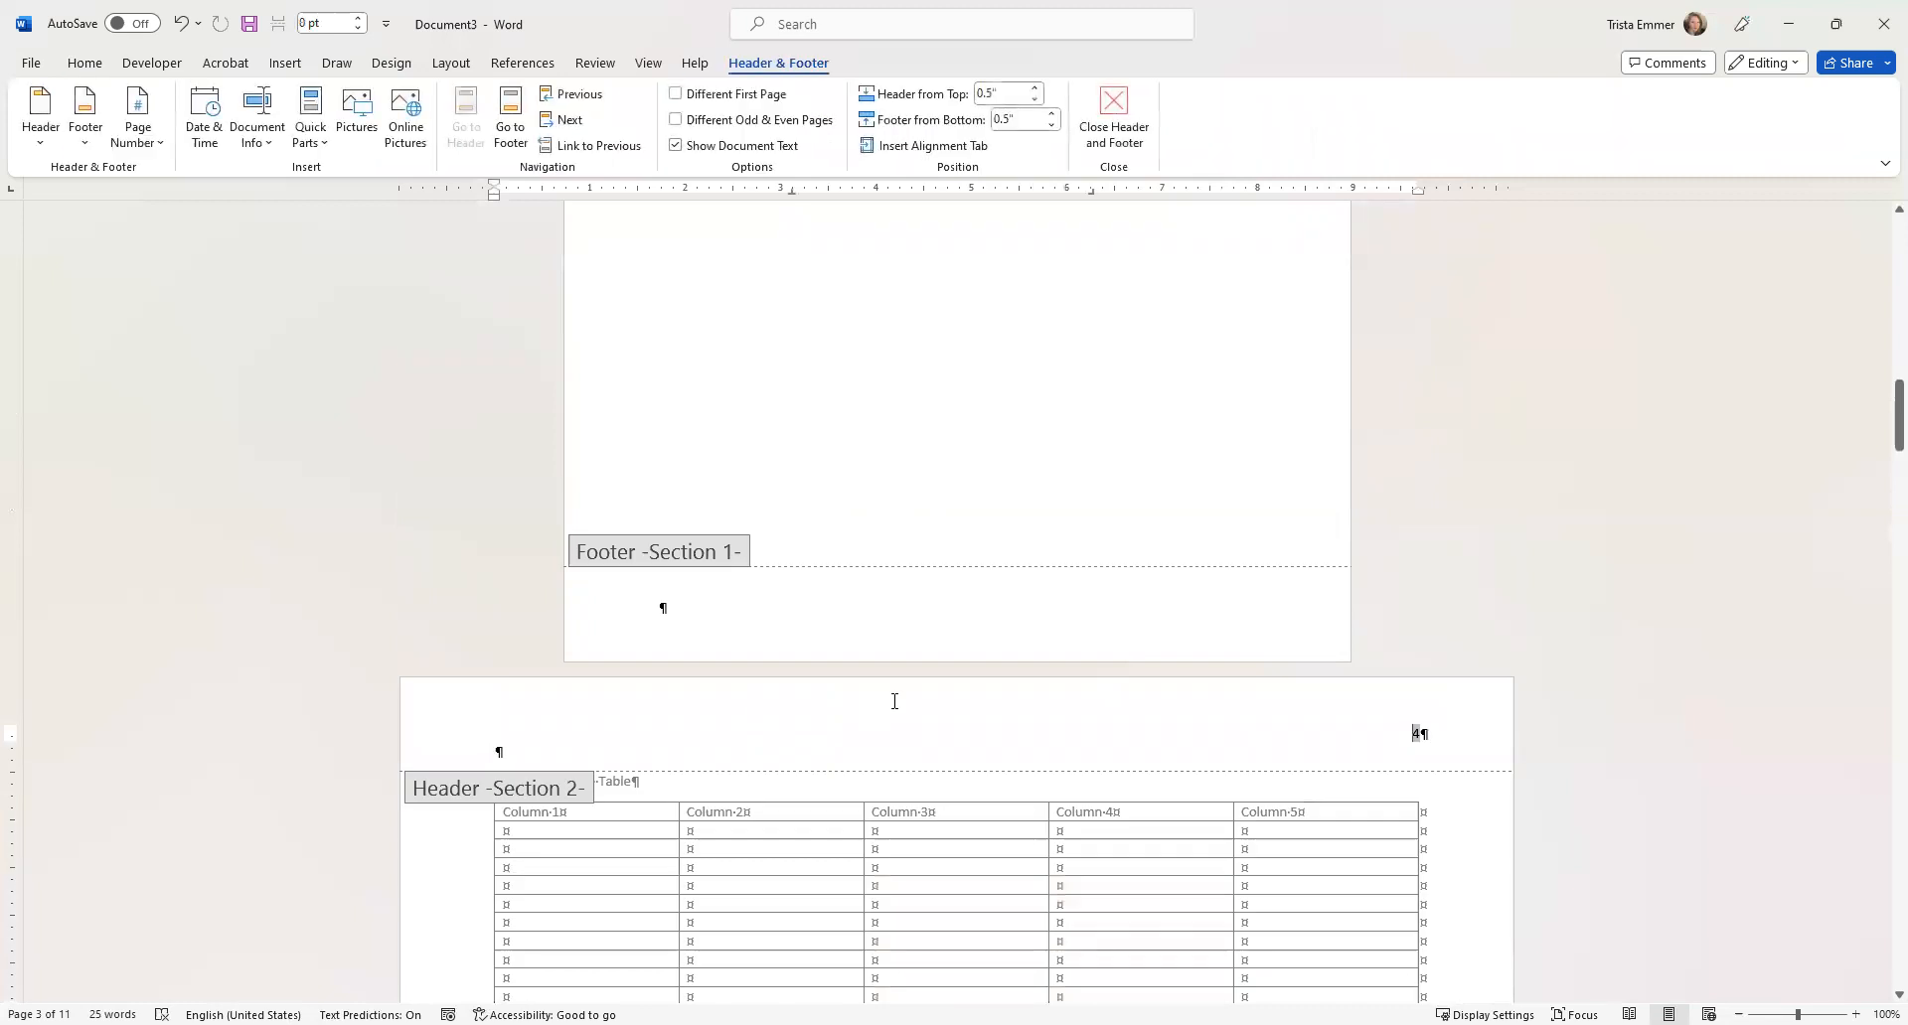
scroll(892, 701, down, 8)
scroll(885, 701, down, 20)
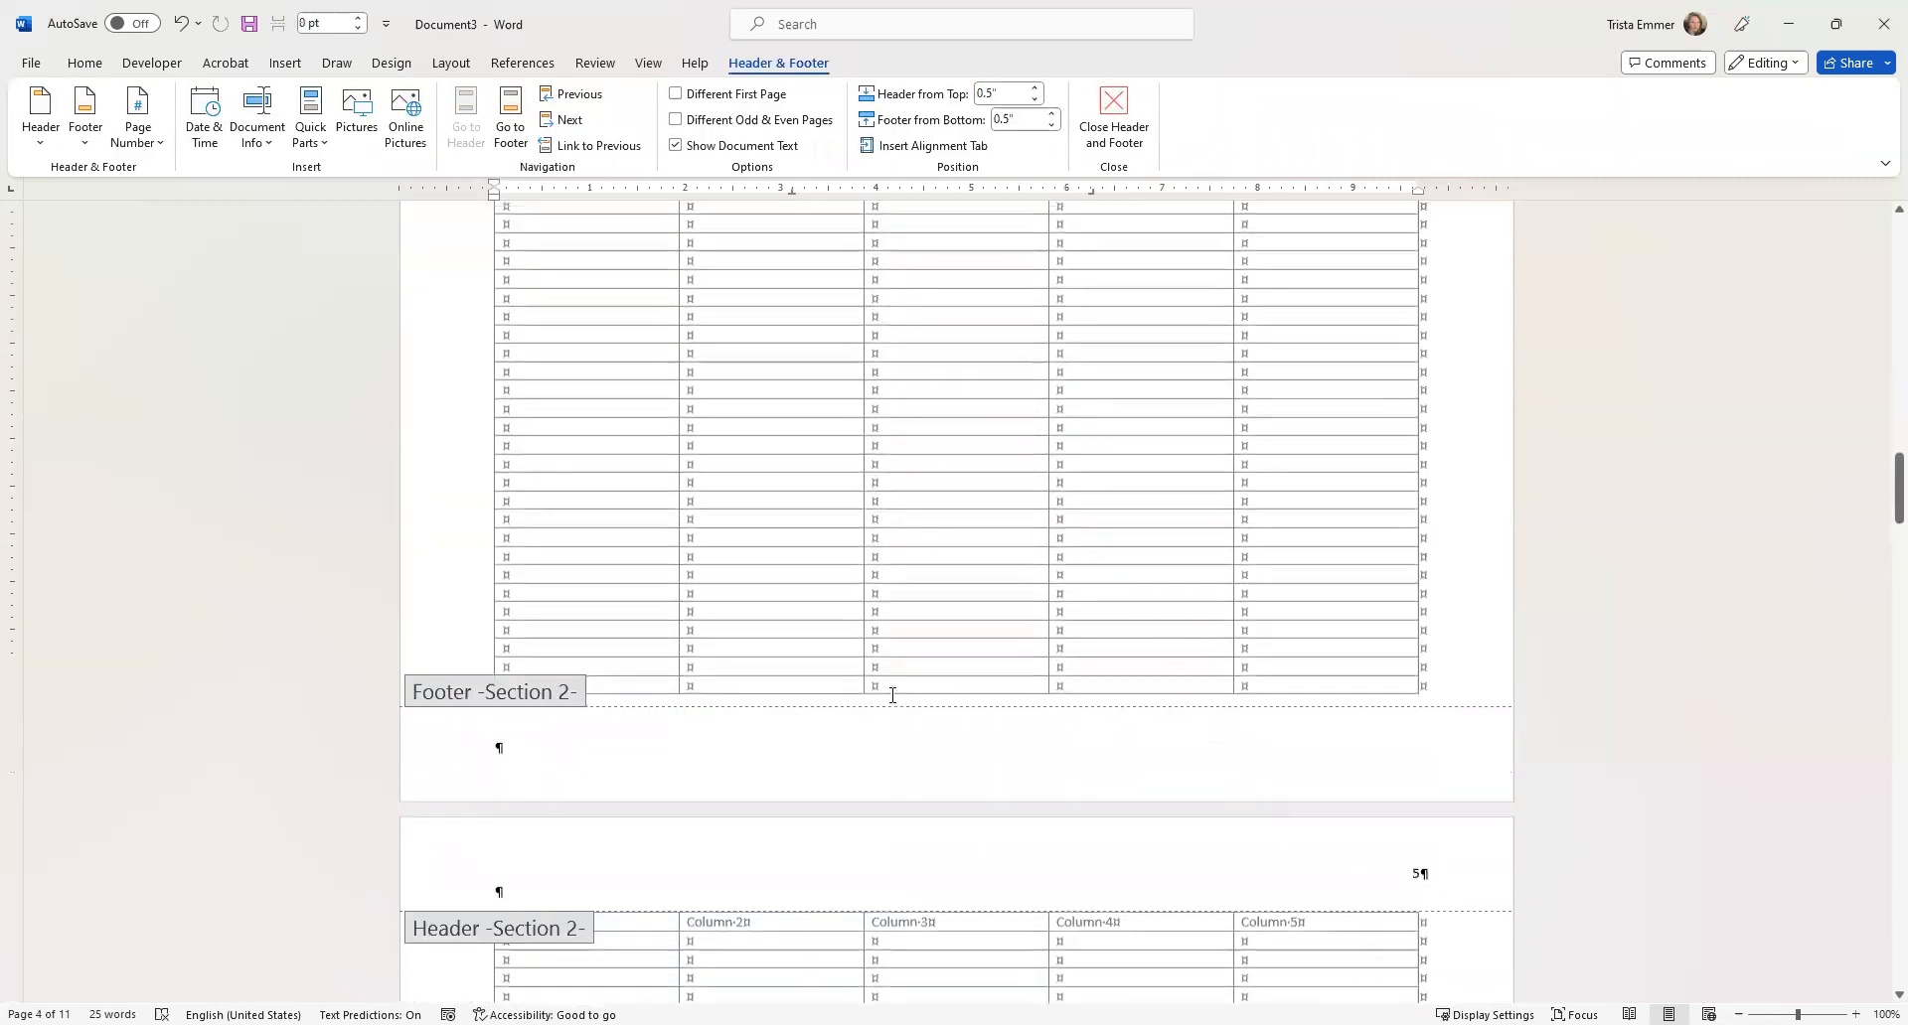
double_click(562, 703)
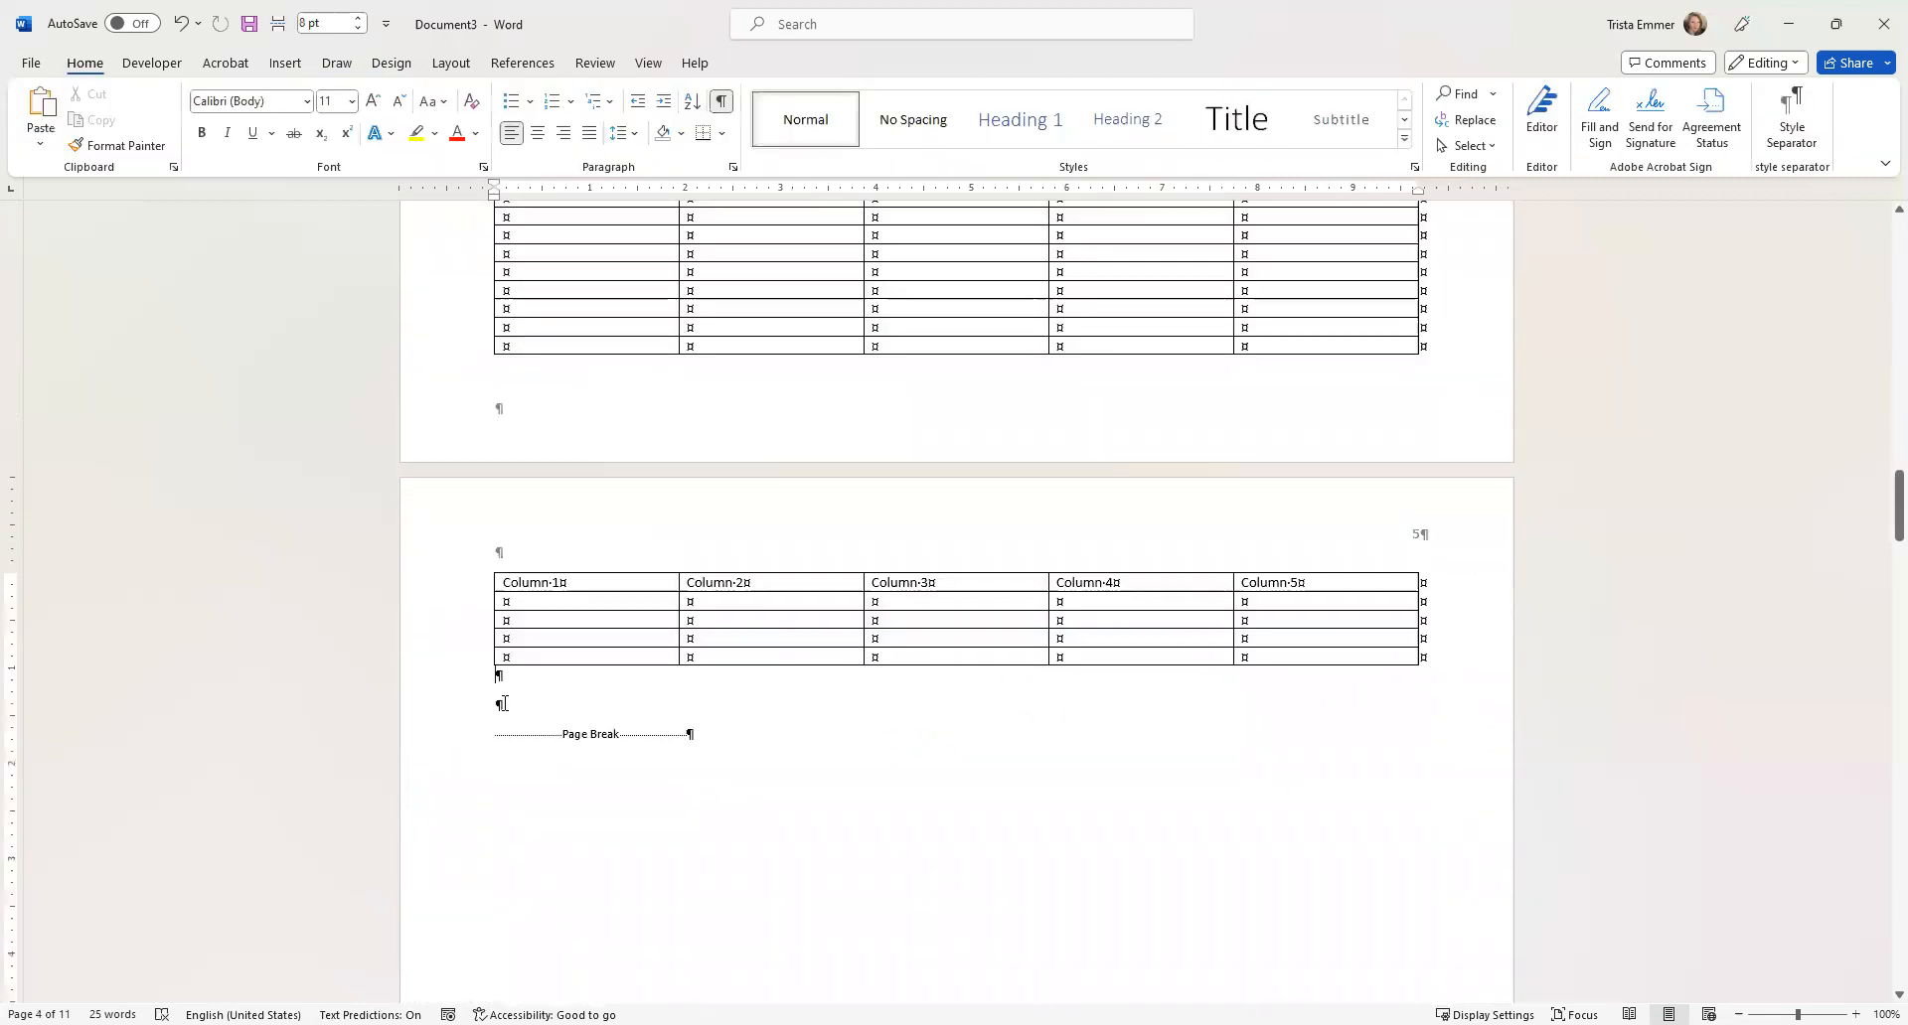
scroll(795, 733, down, 20)
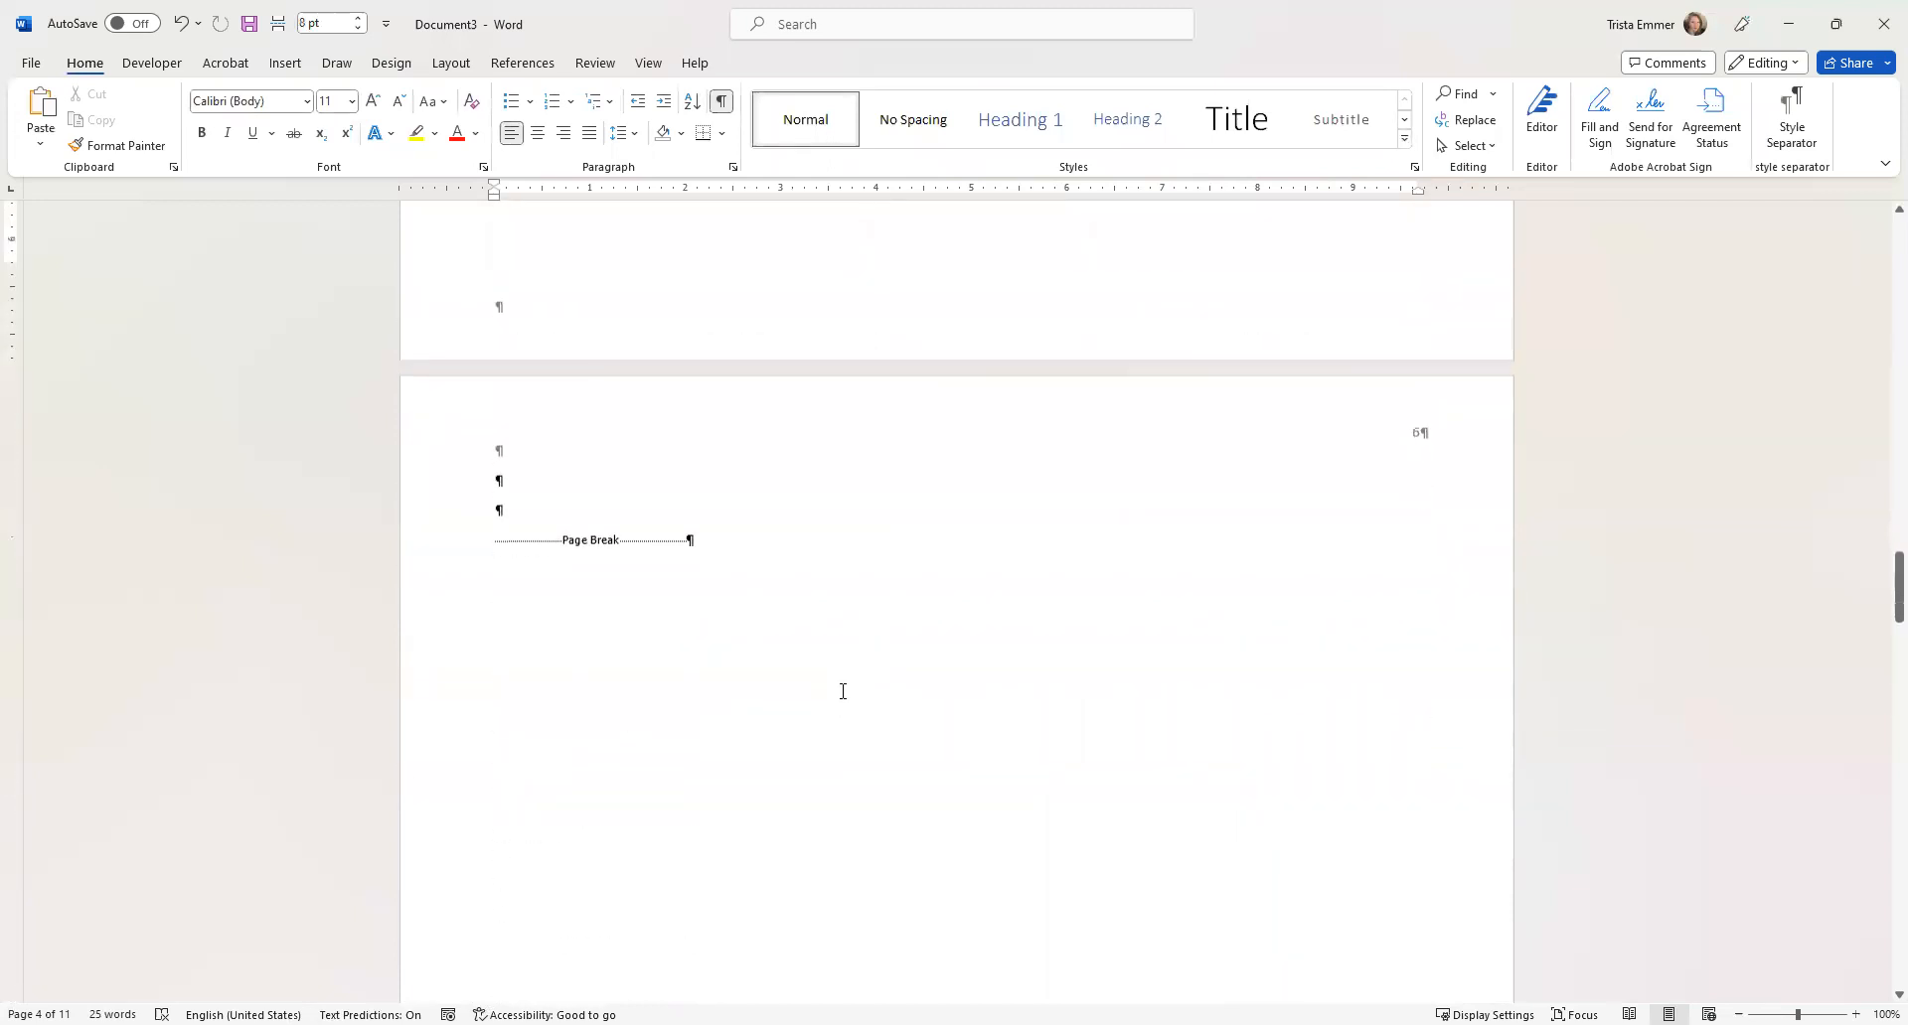
Replace the page break below the table on page 5 with a Next Page section break.
scroll(843, 692, up, 10)
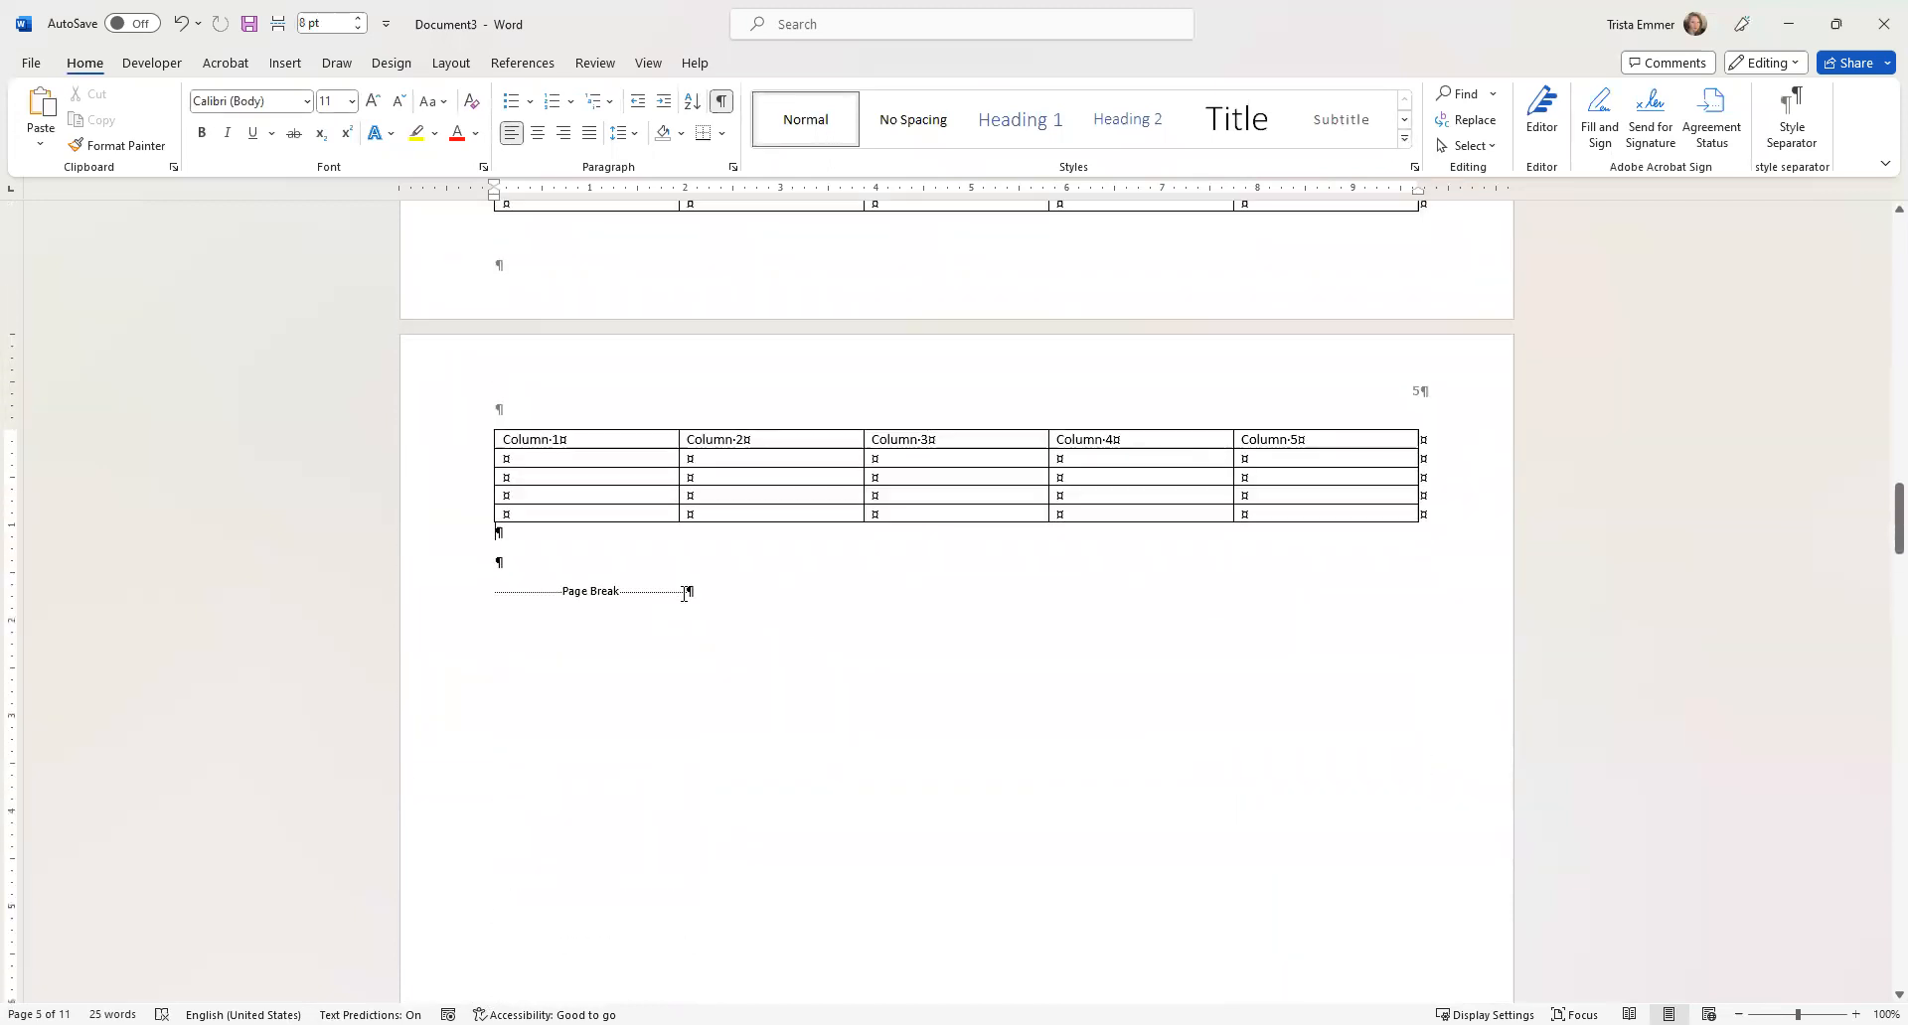
key(ctrl+z)
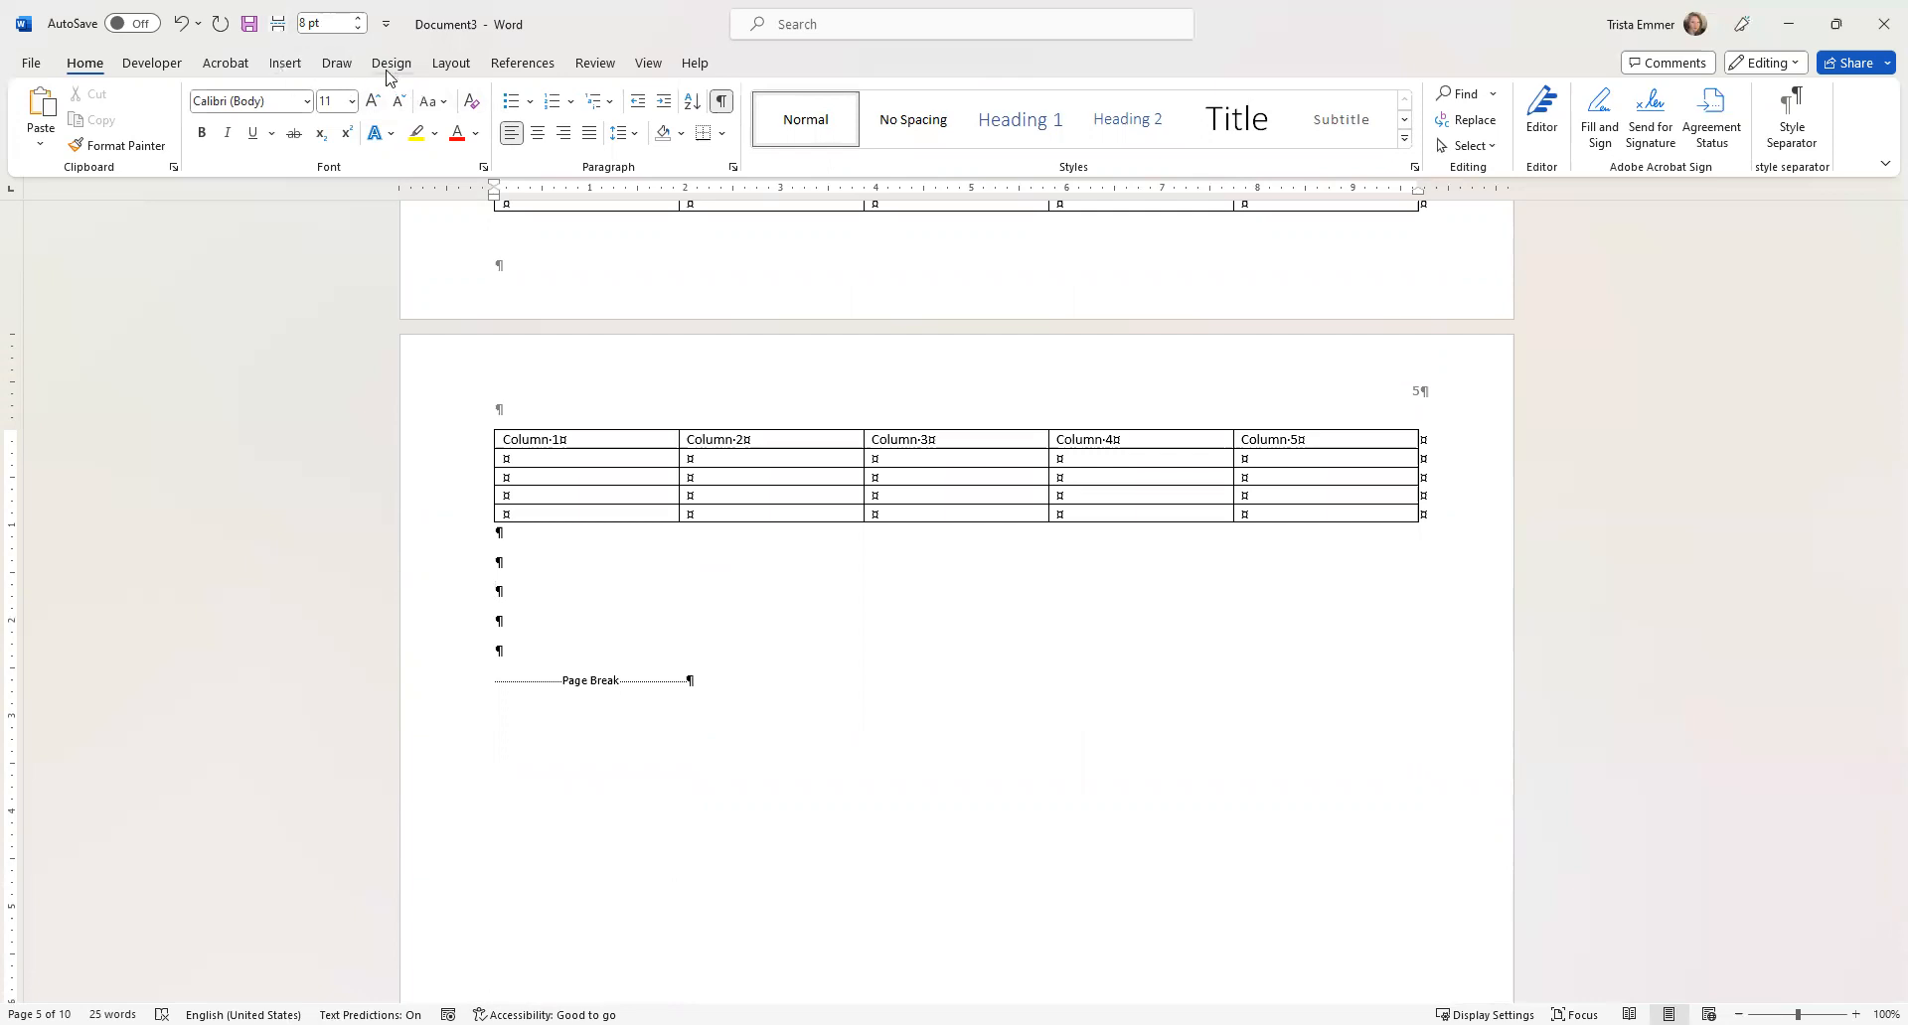
click(303, 67)
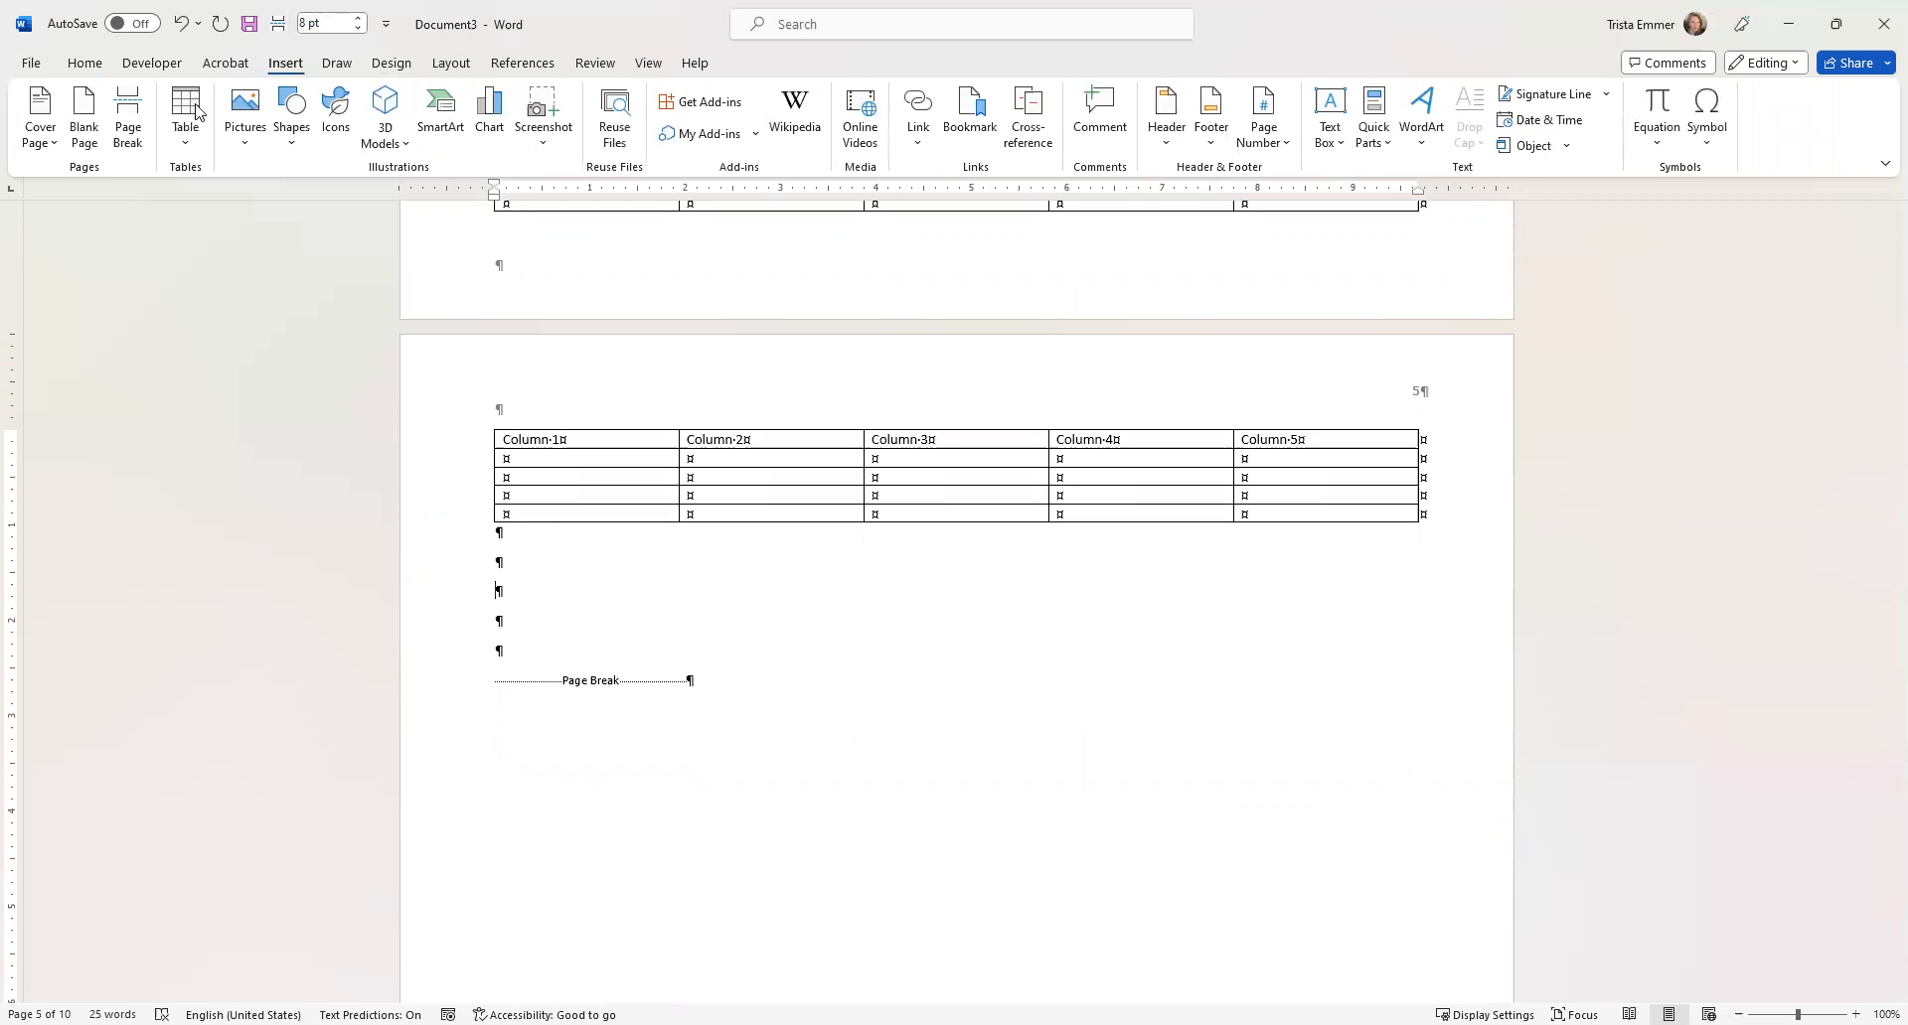
click(453, 66)
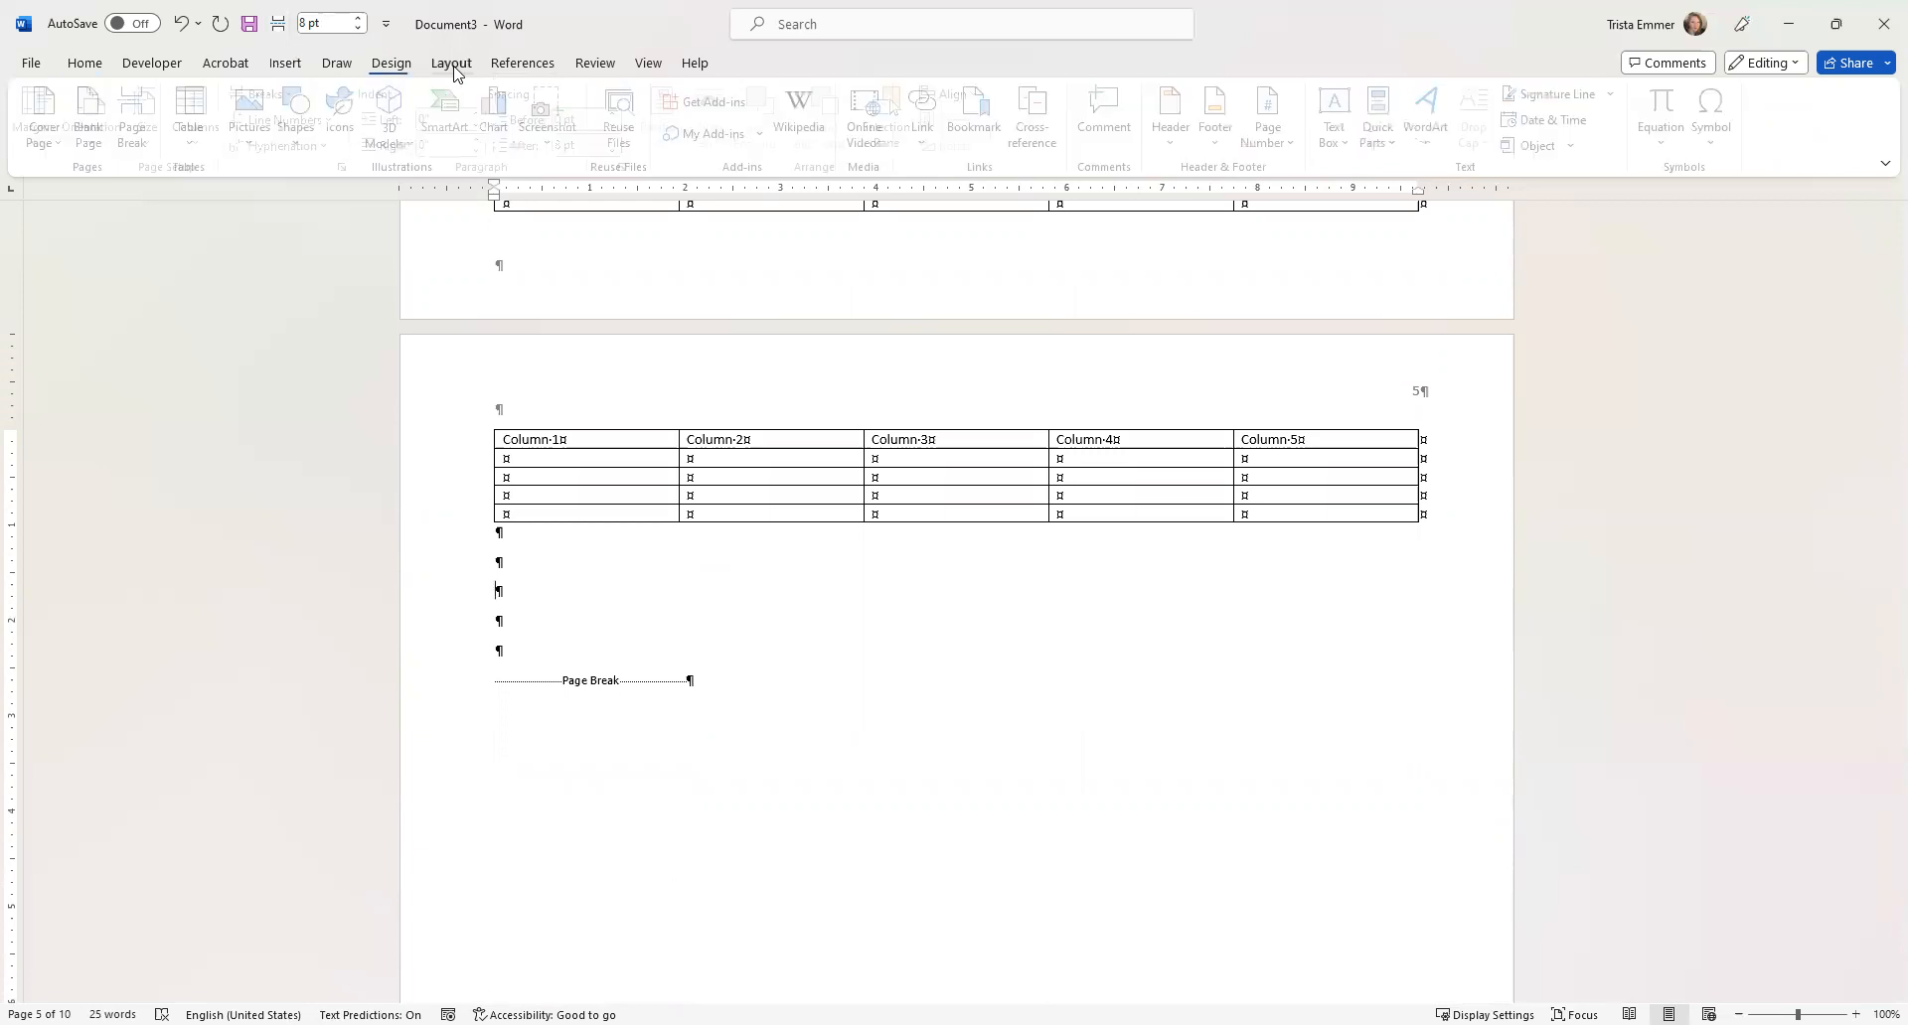
click(290, 97)
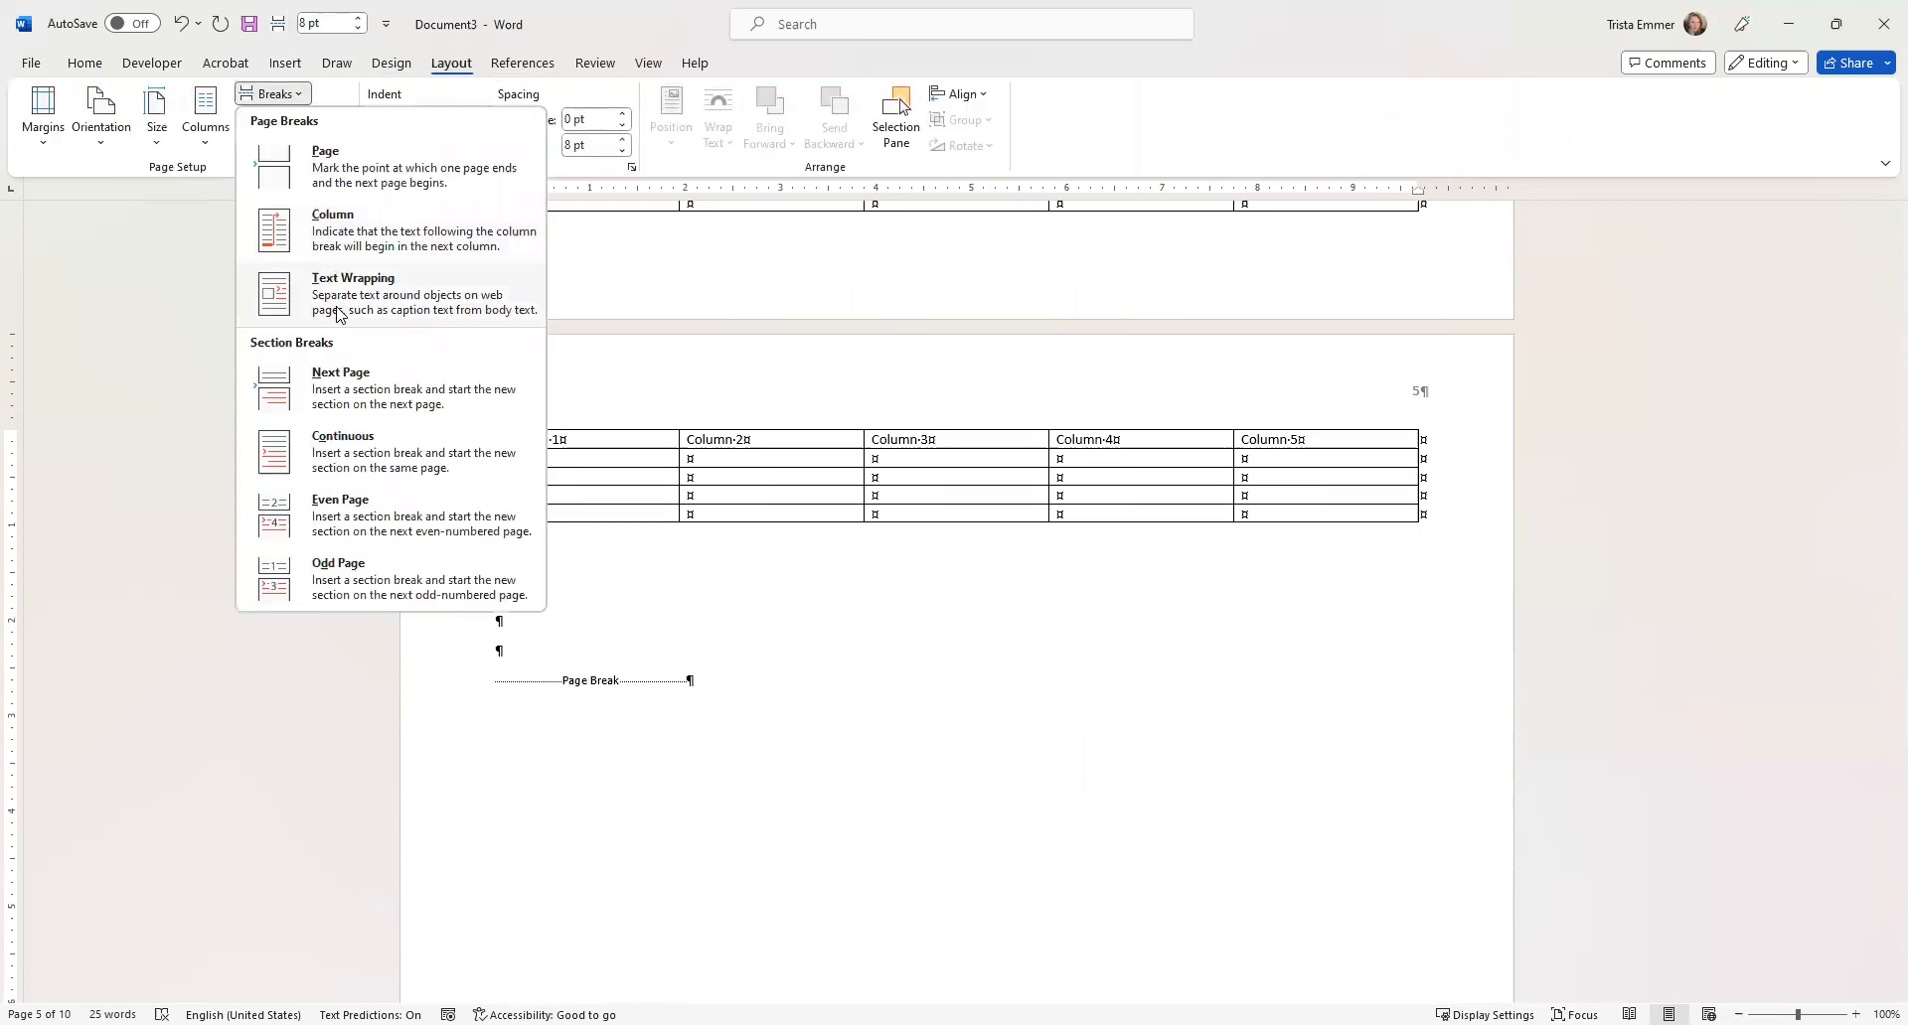
click(350, 385)
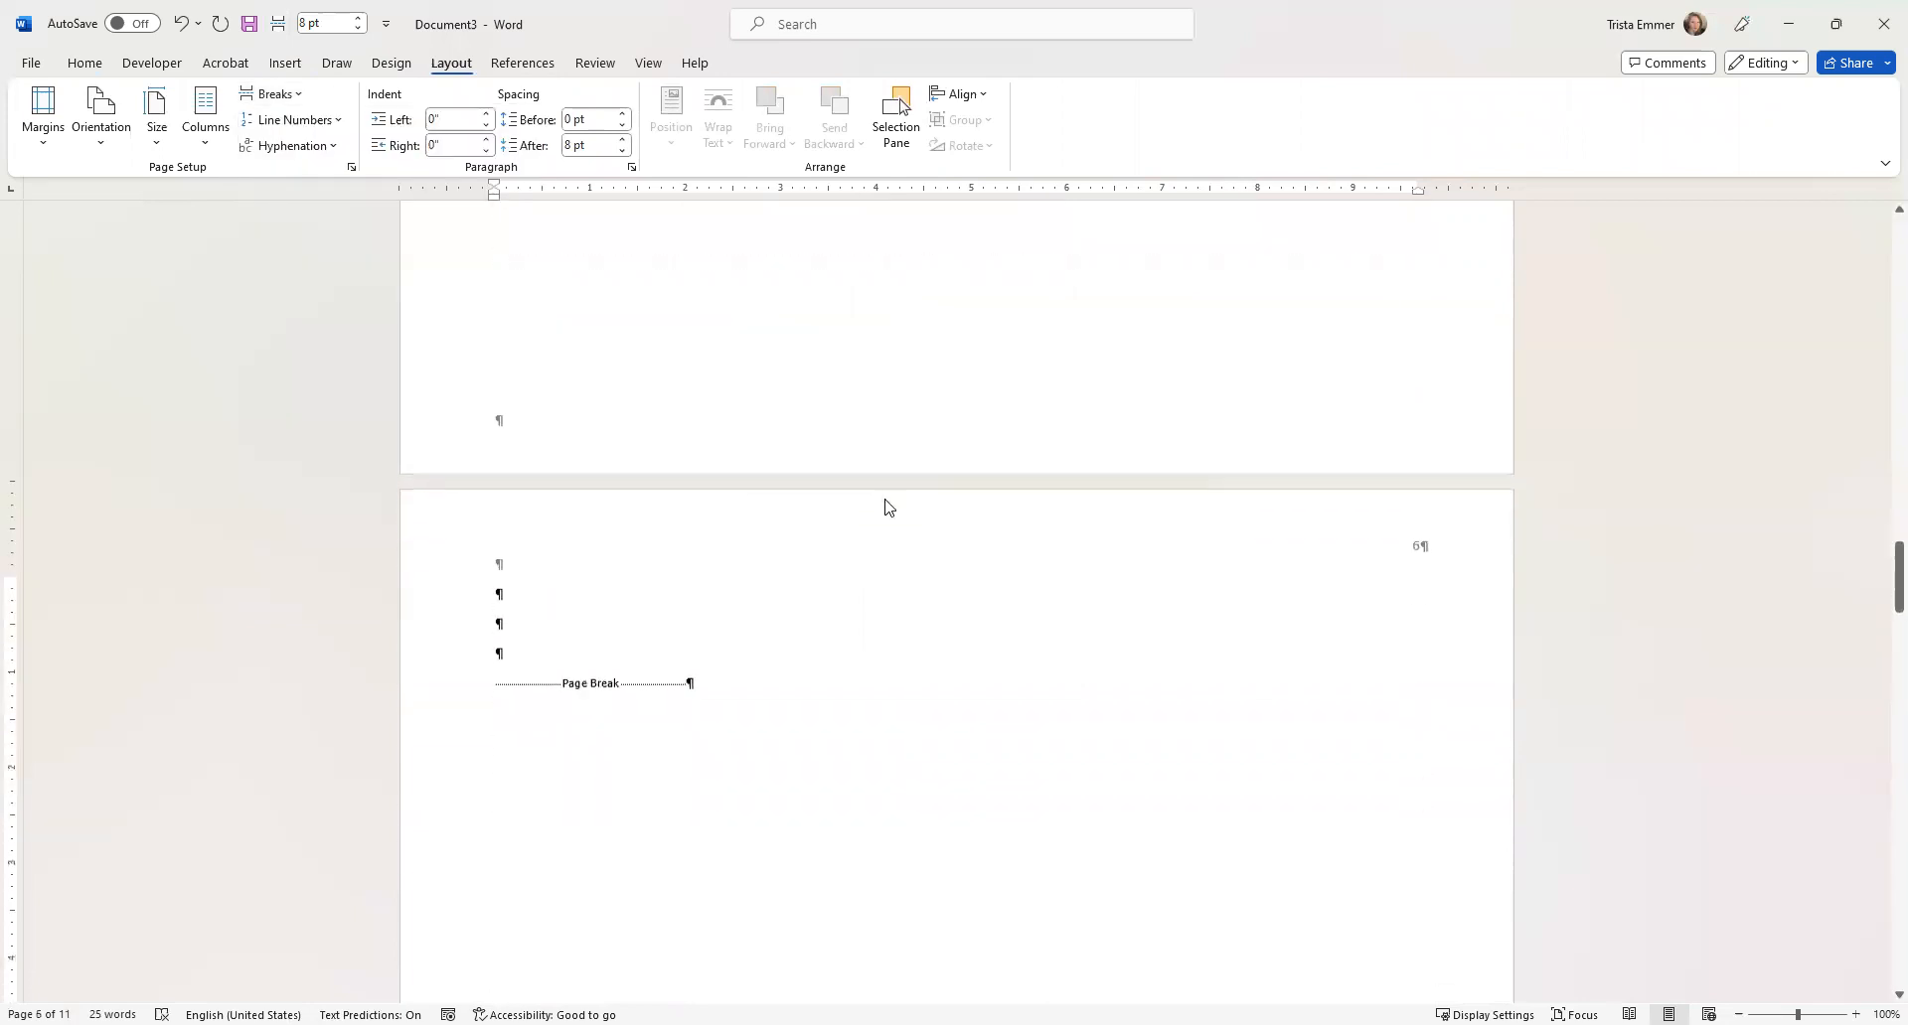
Unlink the Section 3 header on page 6 from the previous section's header.
scroll(558, 458, down, 3)
scroll(624, 477, up, 20)
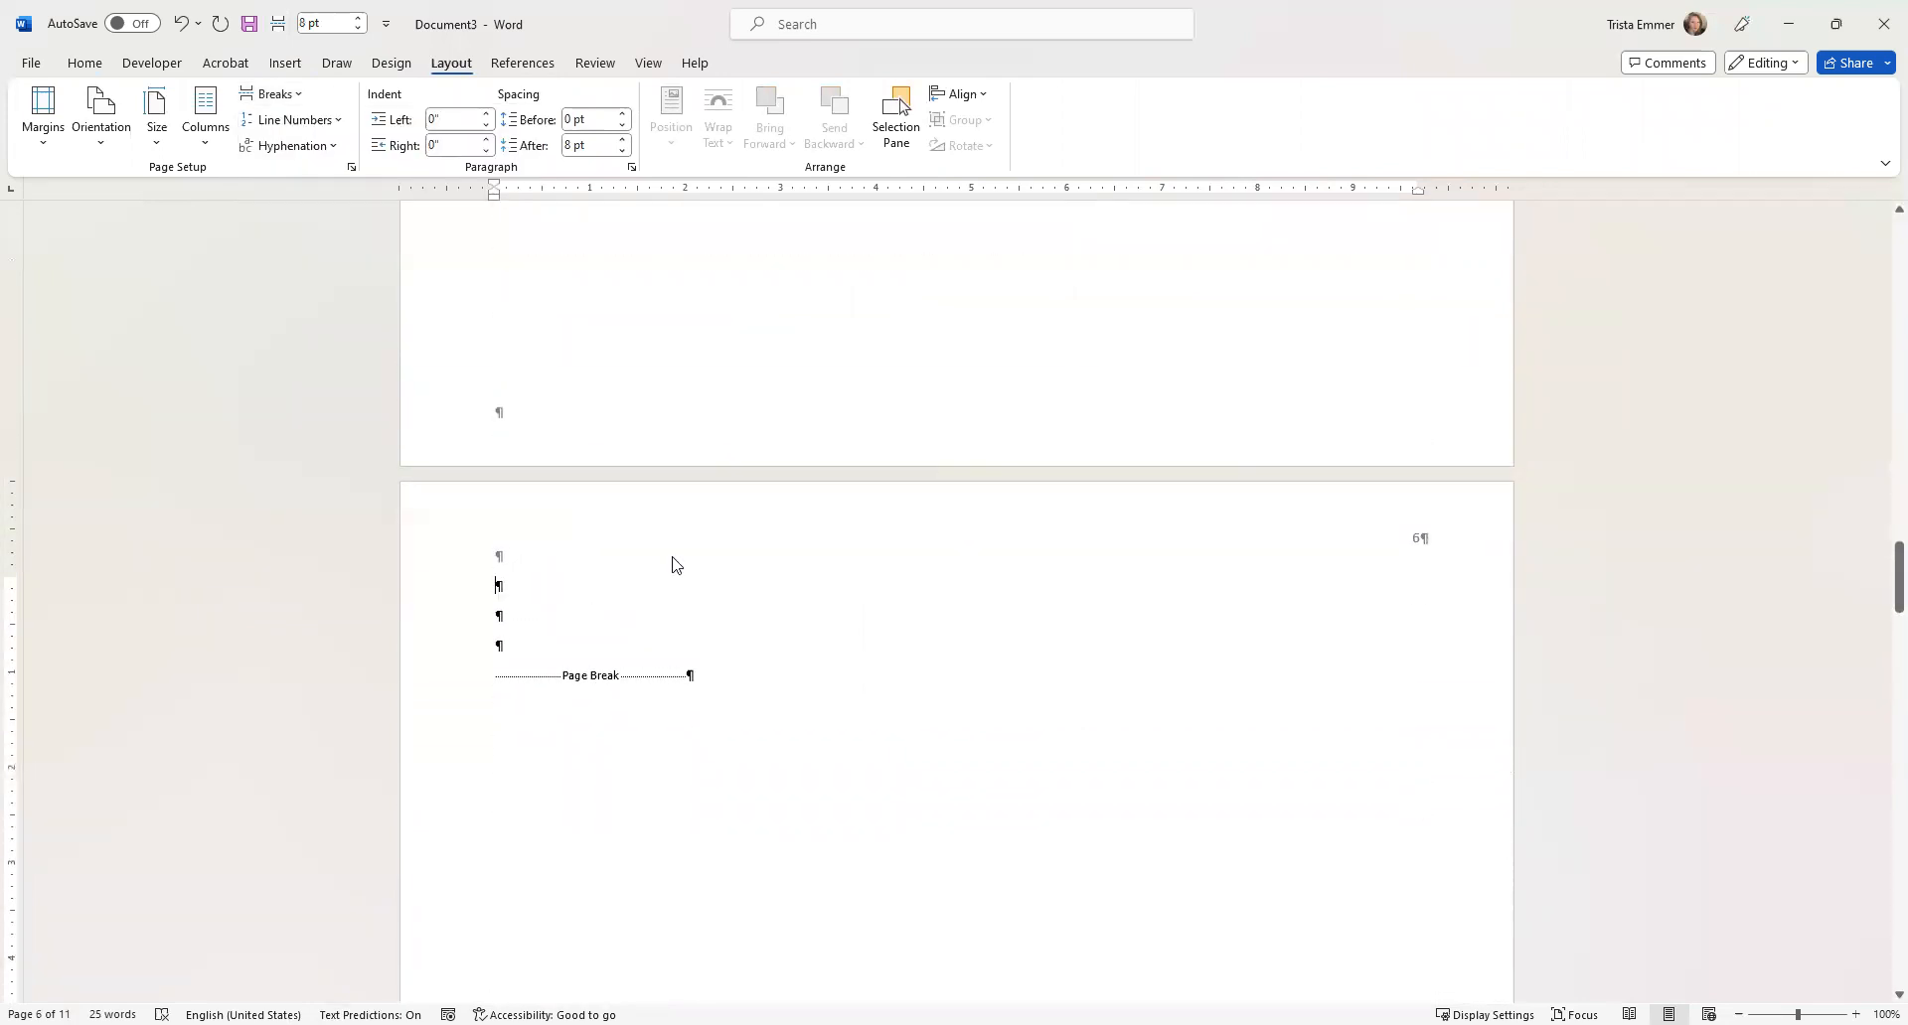
scroll(679, 543, up, 2)
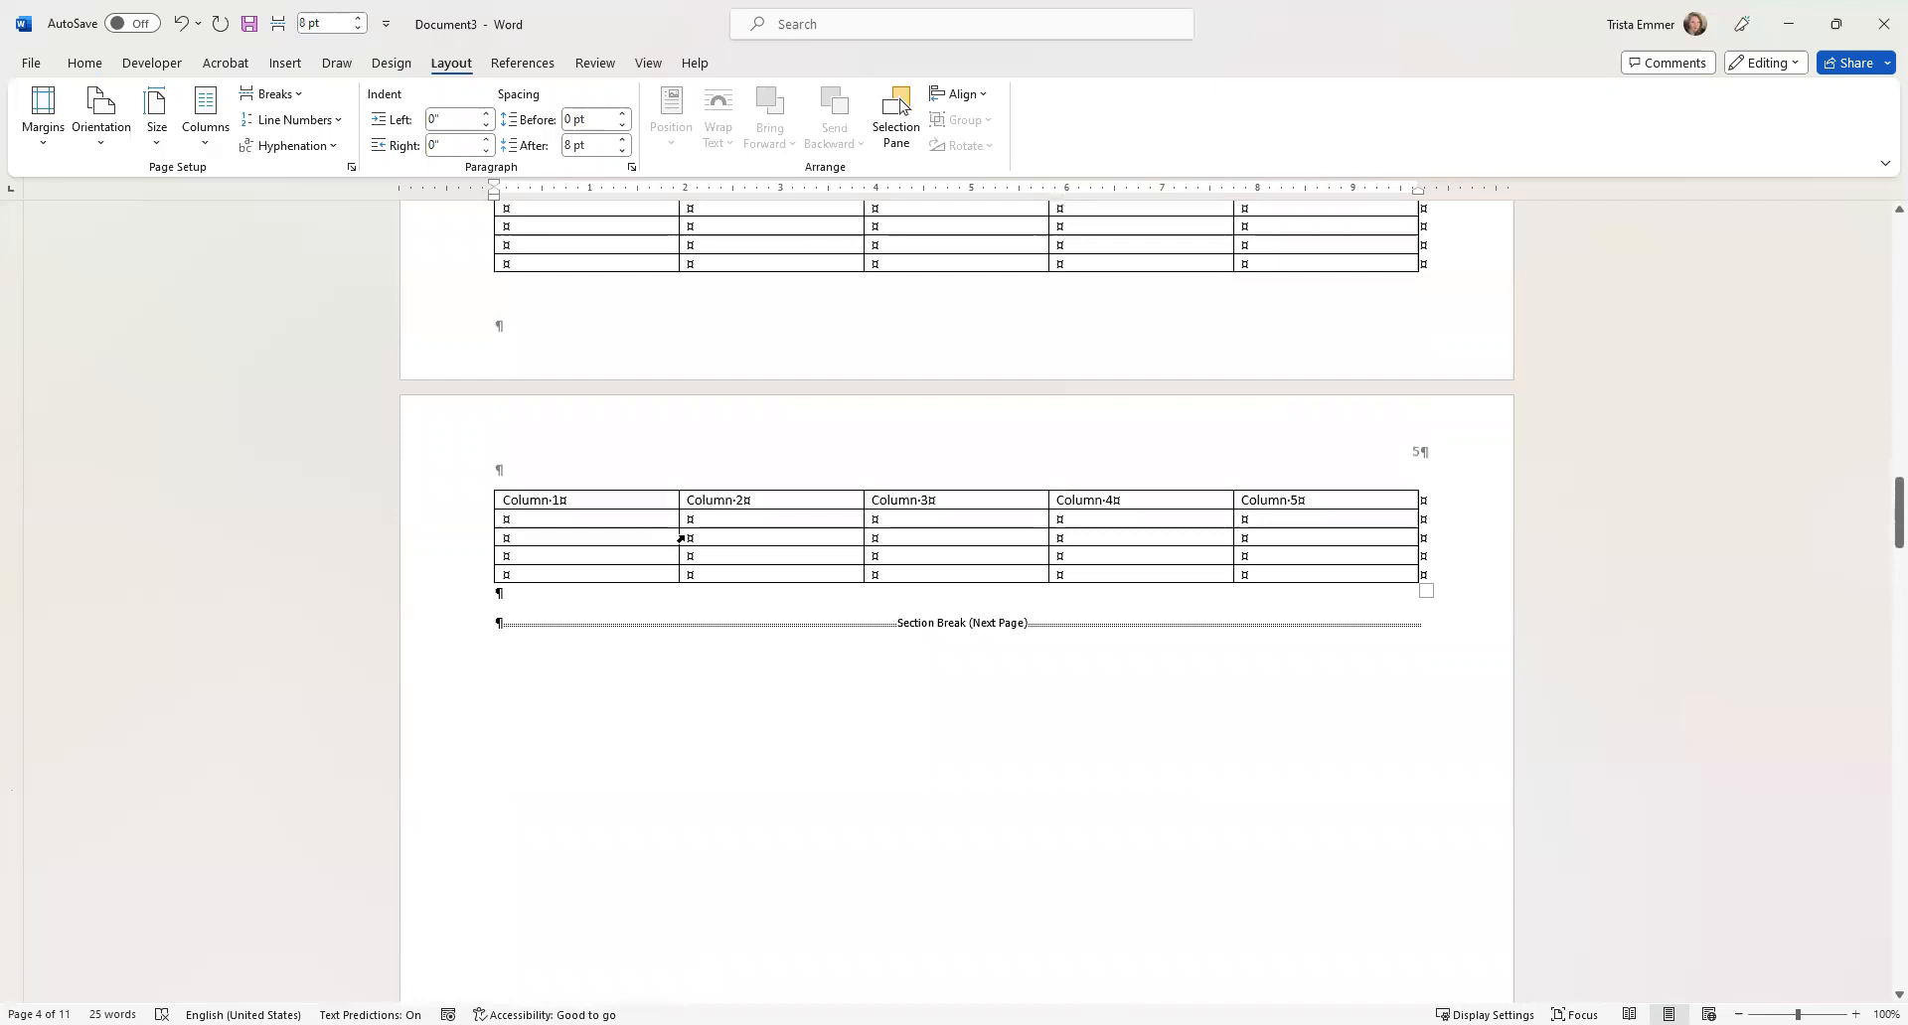
double_click(556, 444)
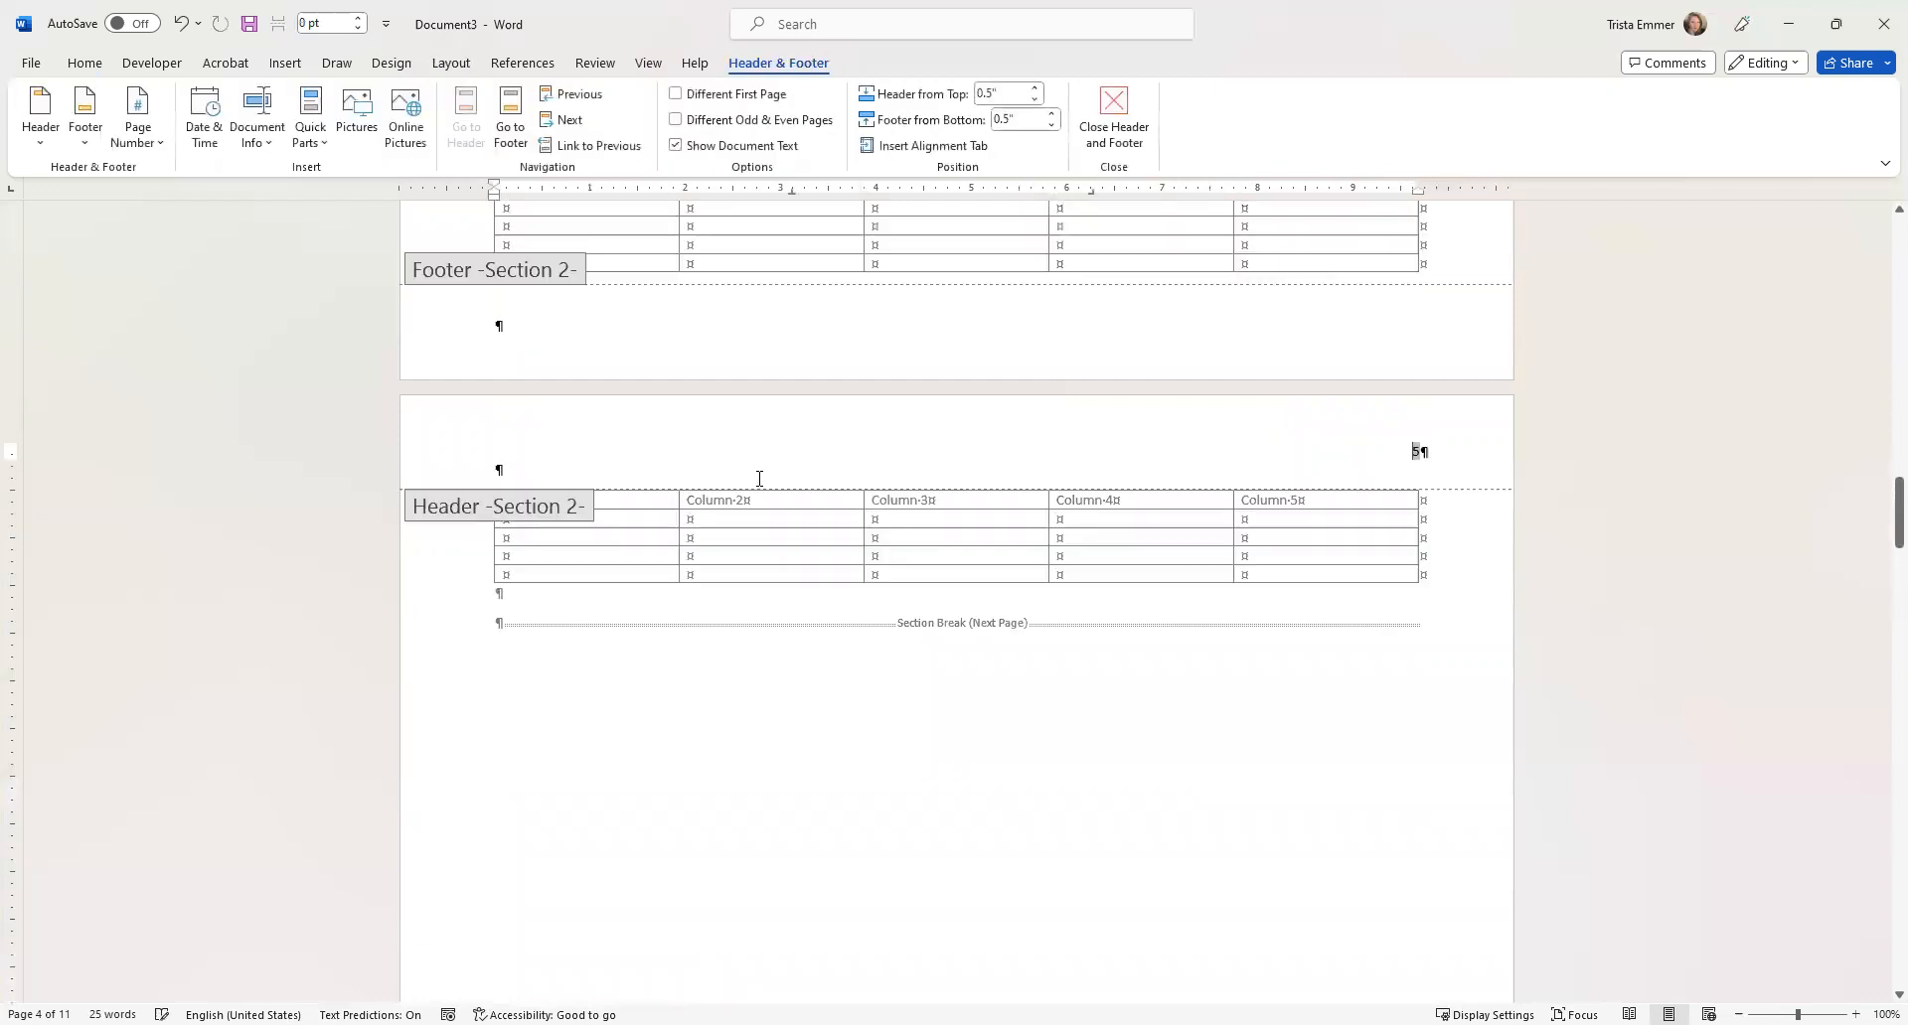
scroll(751, 479, down, 10)
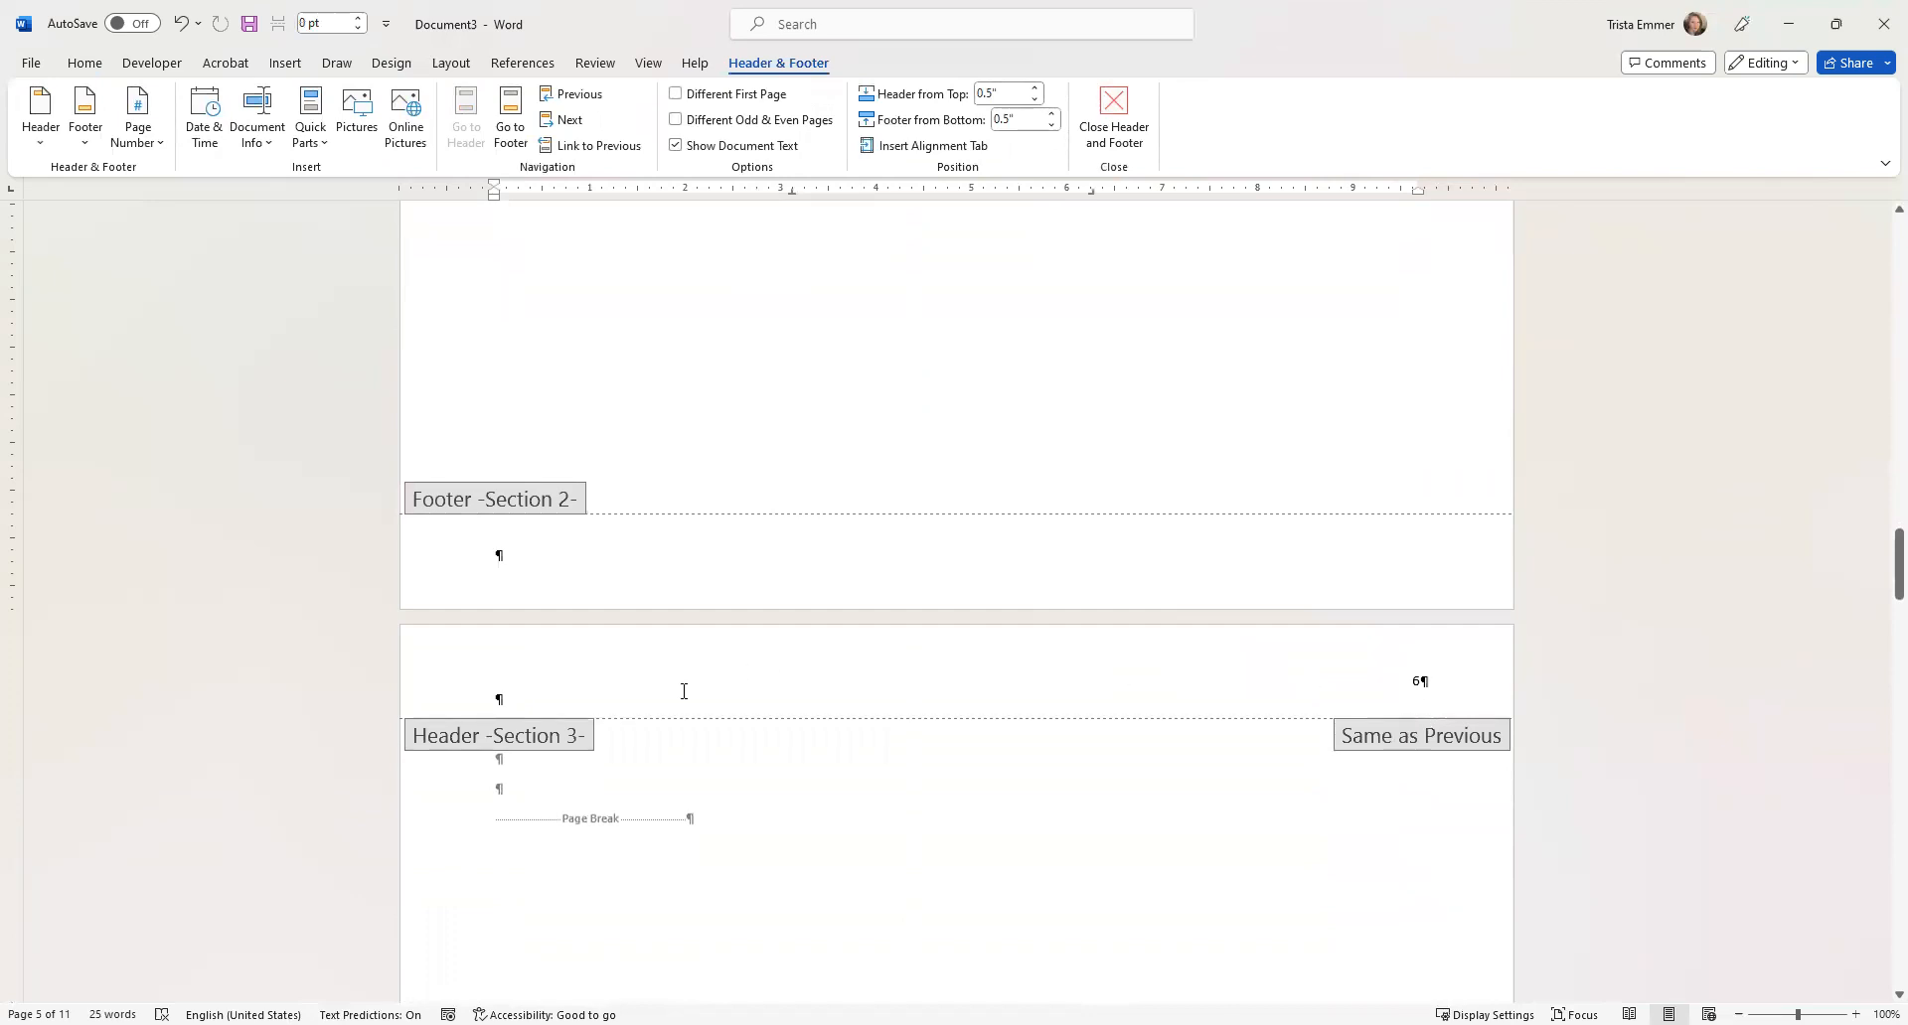
click(684, 690)
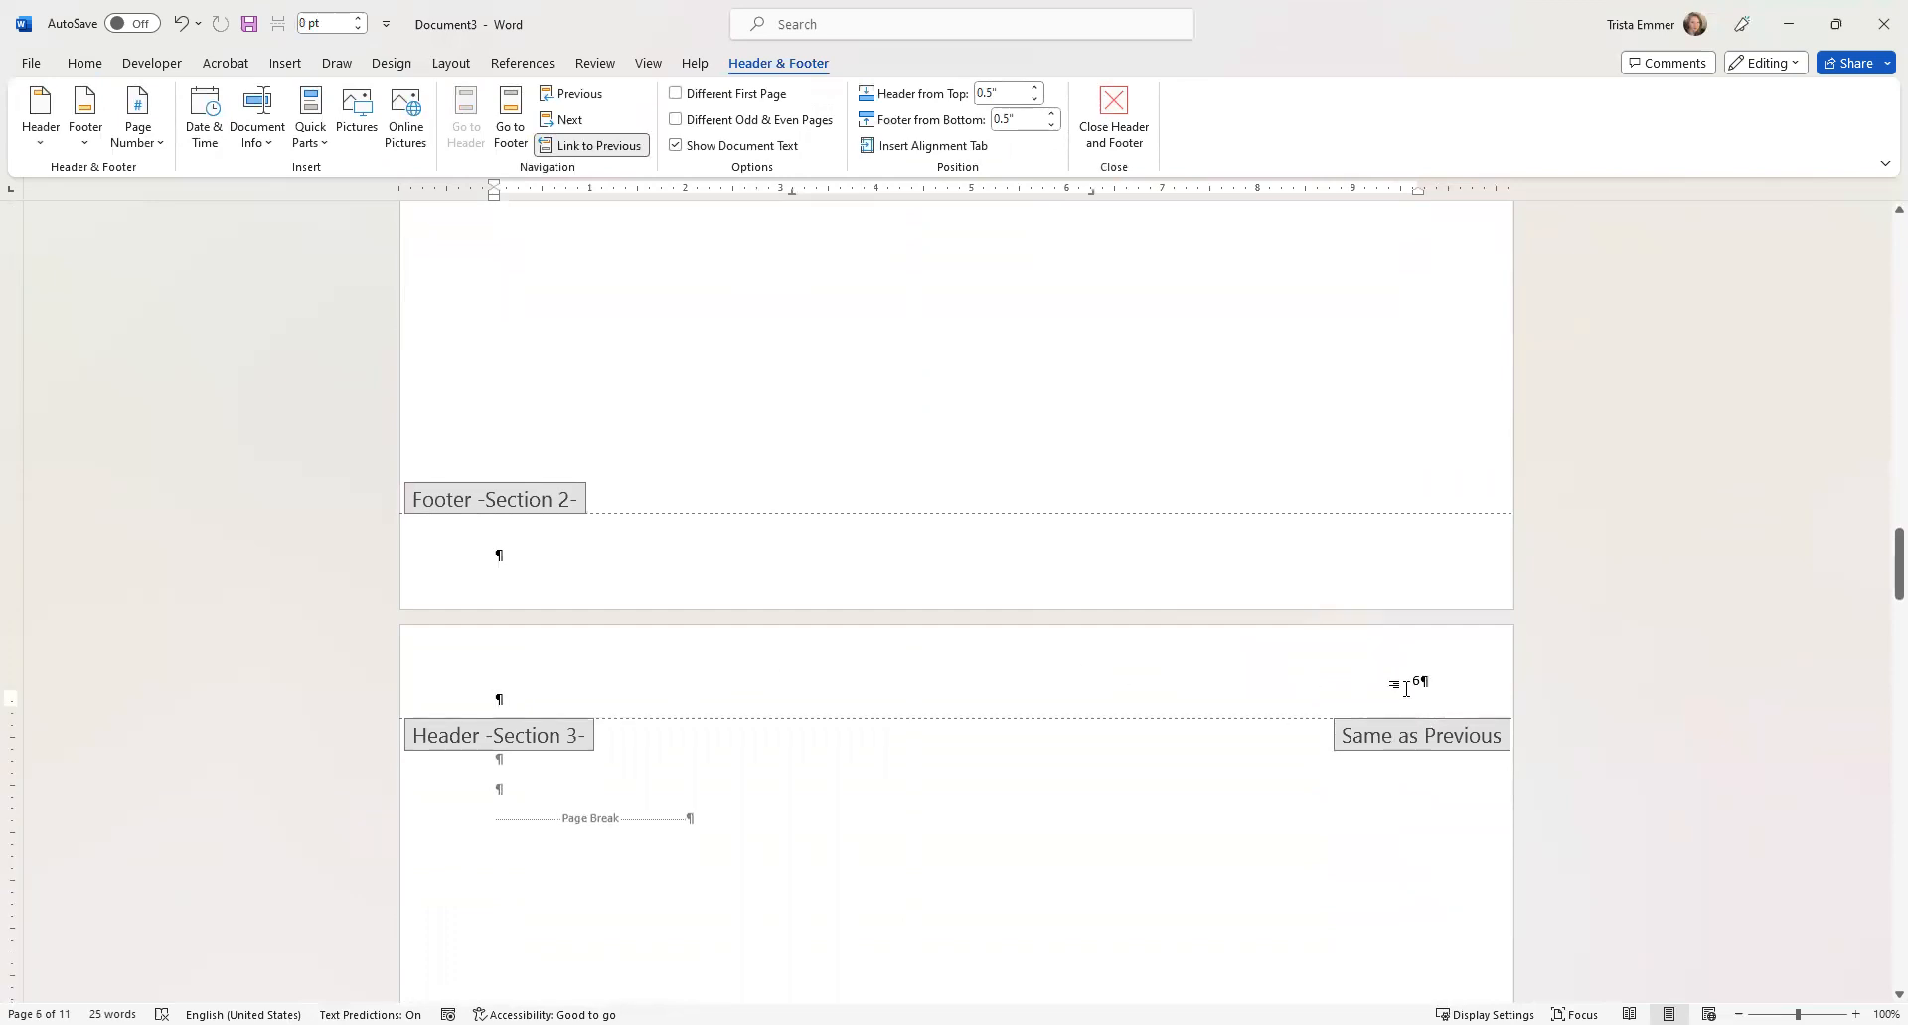
click(594, 145)
Unlink the Section 3 footer on page 6 from the previous section's footer.
scroll(970, 696, down, 10)
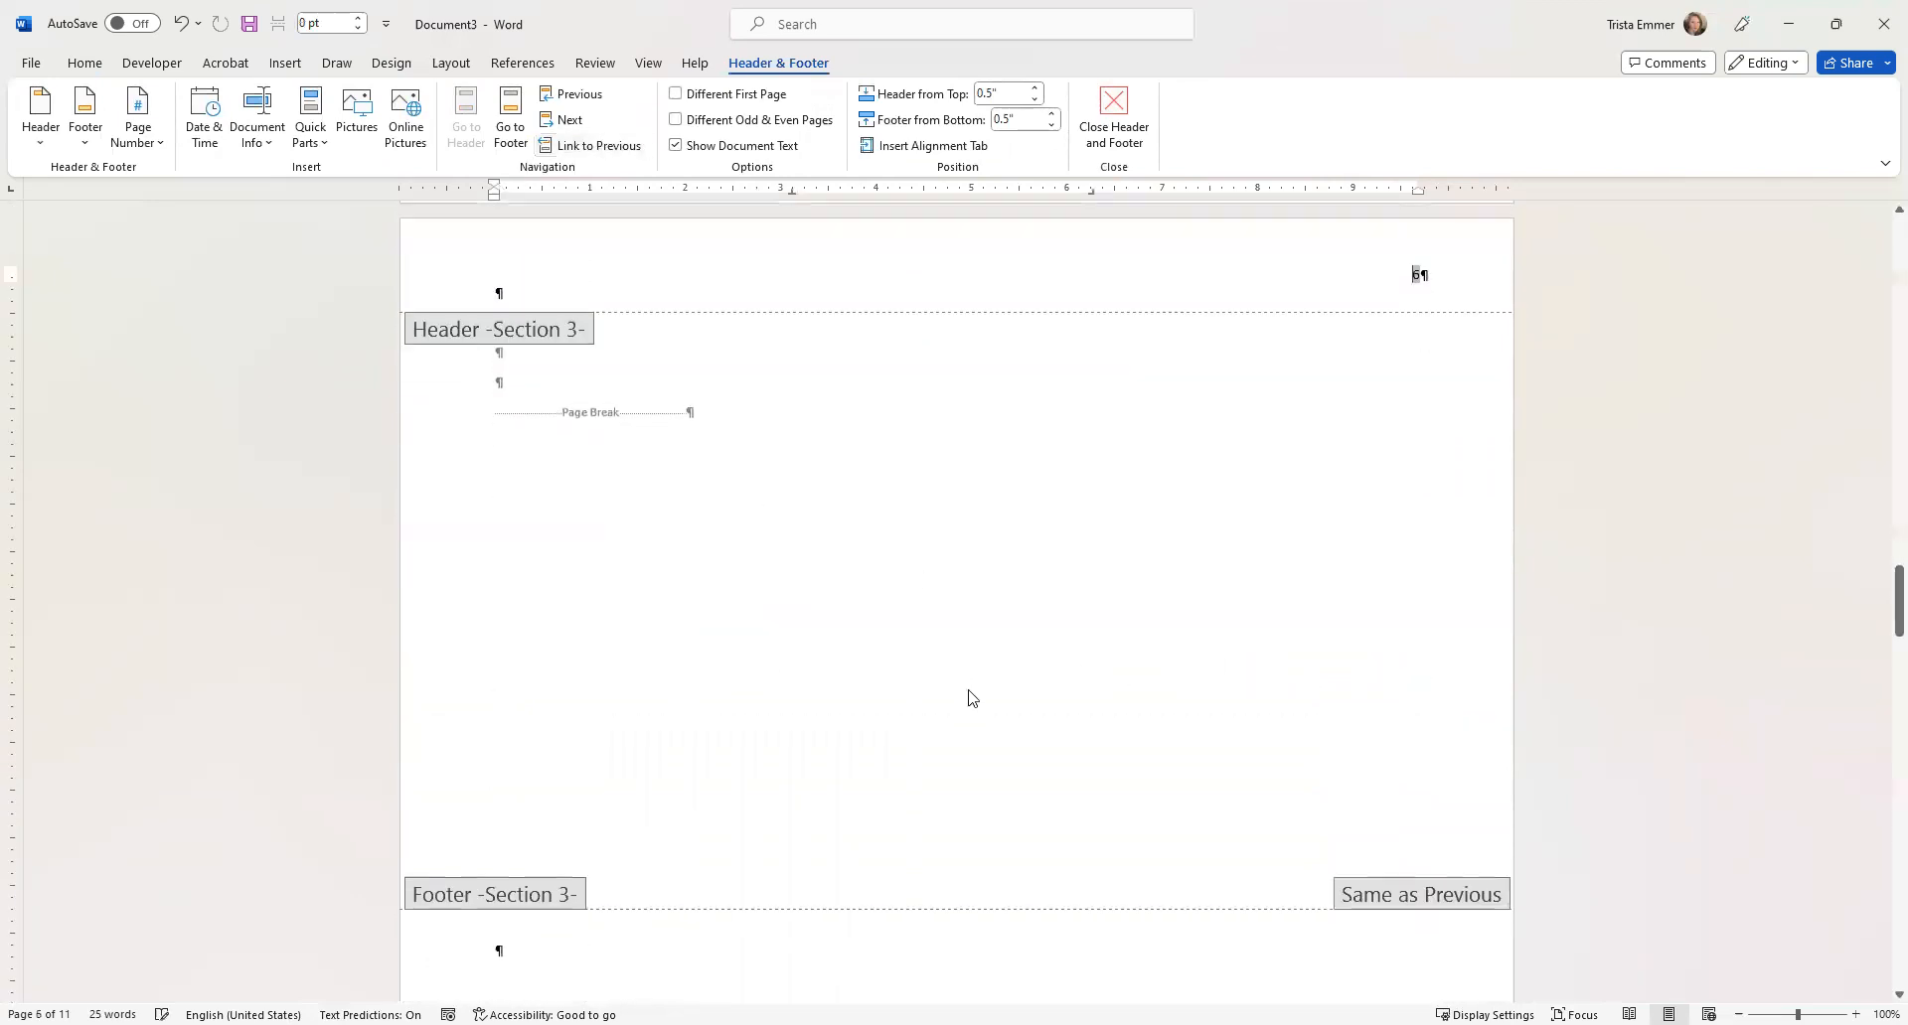
scroll(974, 676, down, 3)
click(604, 610)
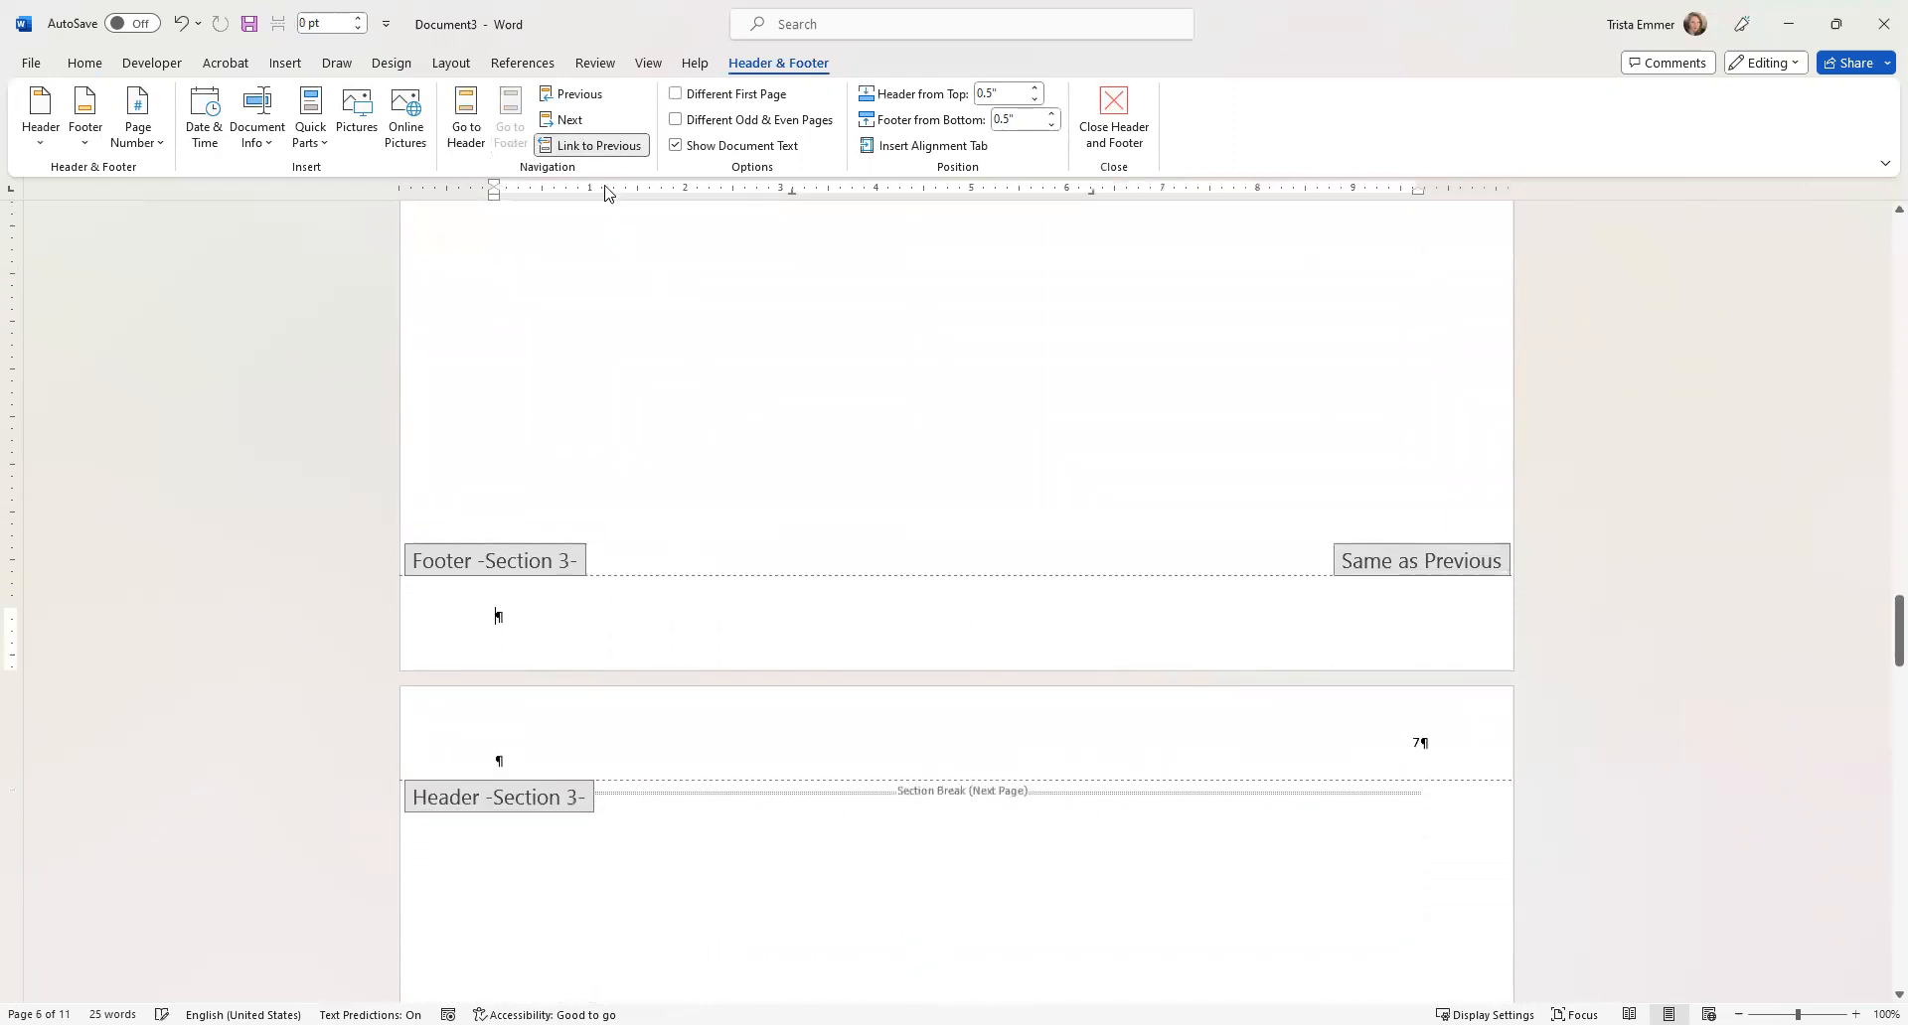
click(596, 146)
Turn on a different first page for the Section 2 header and footer, starting at the table on page 4.
scroll(937, 614, down, 5)
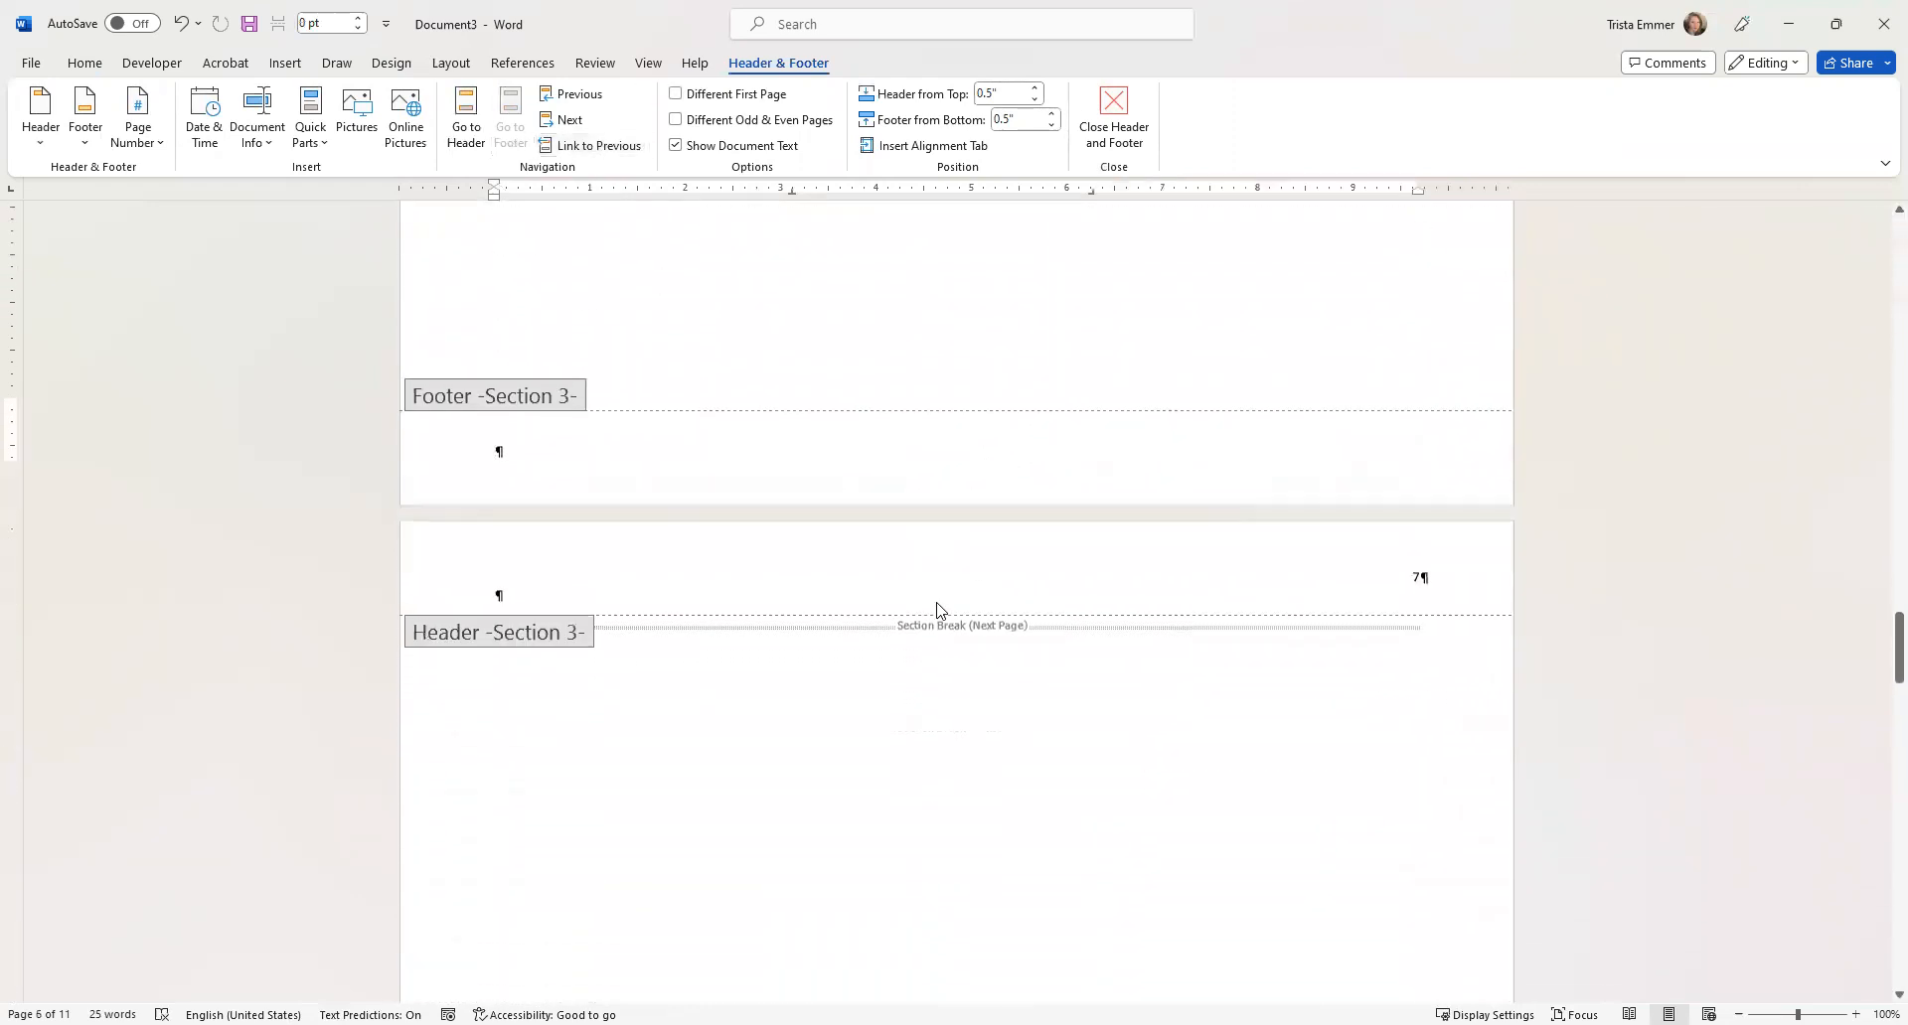
scroll(940, 610, down, 20)
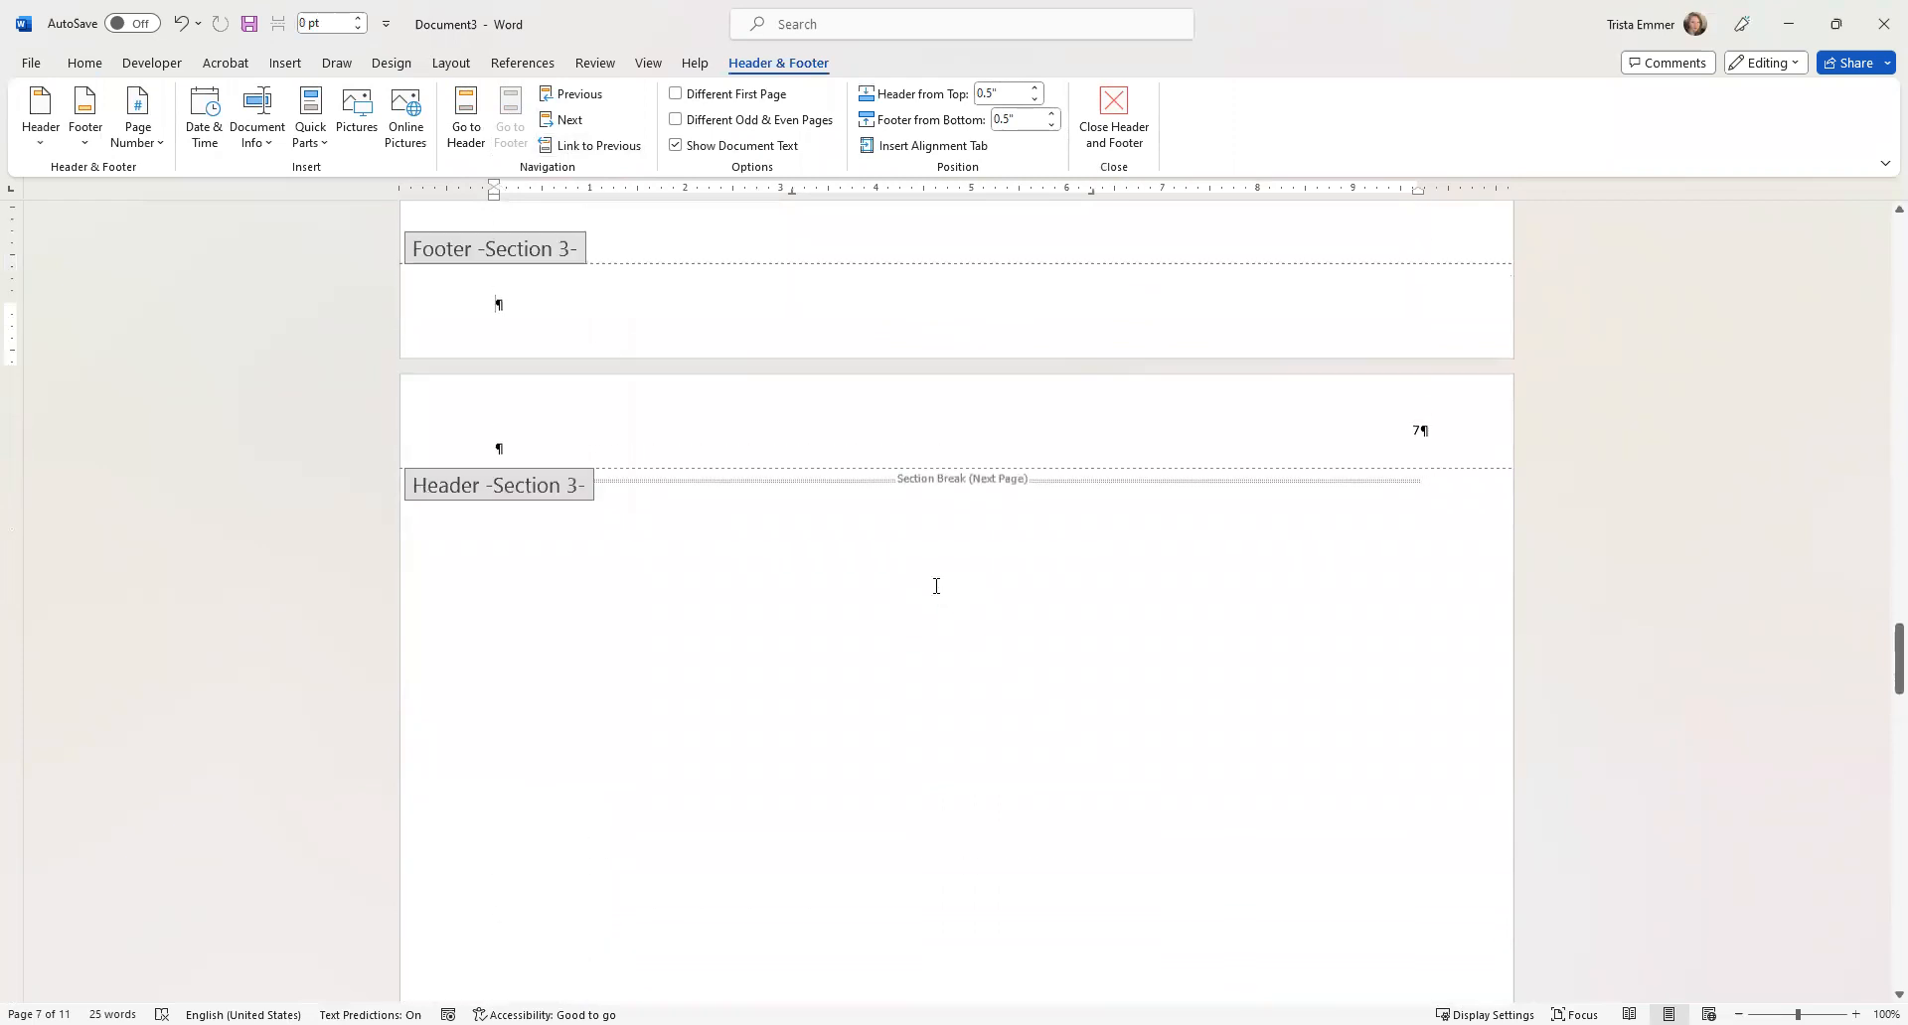
scroll(937, 591, up, 20)
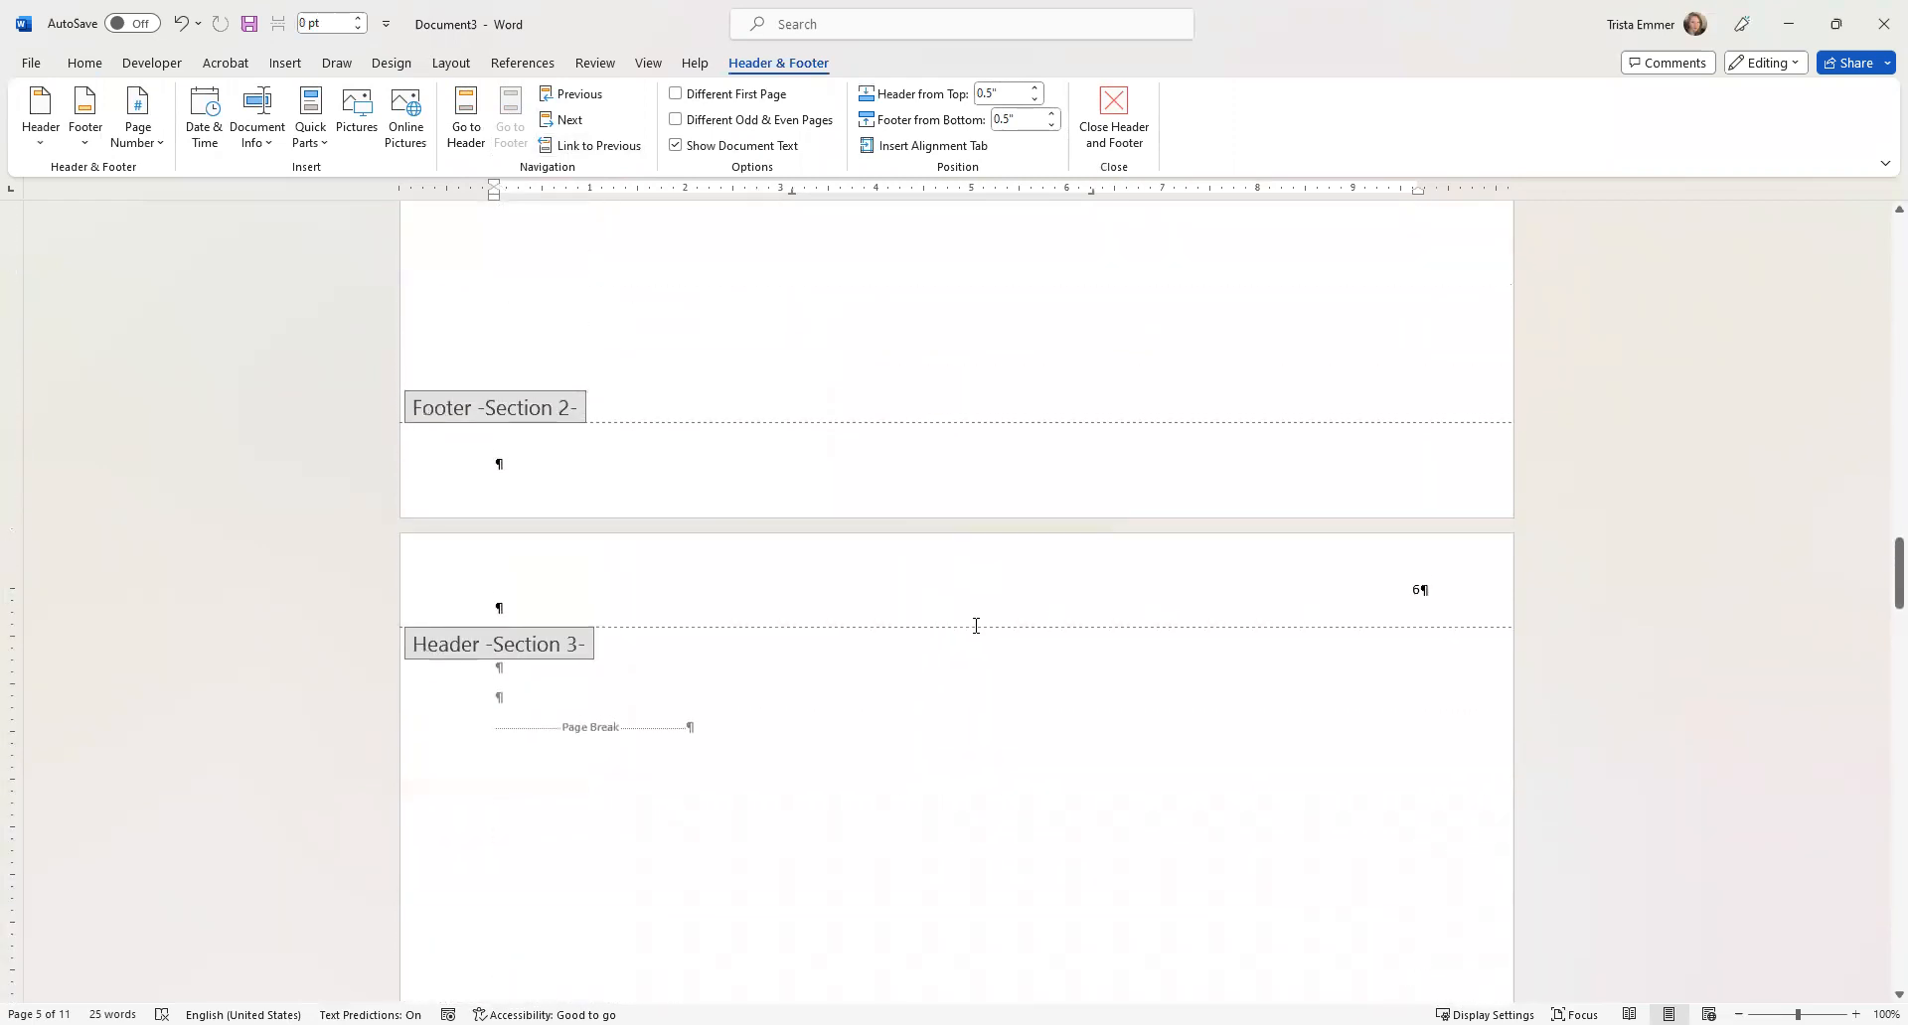
scroll(972, 629, up, 10)
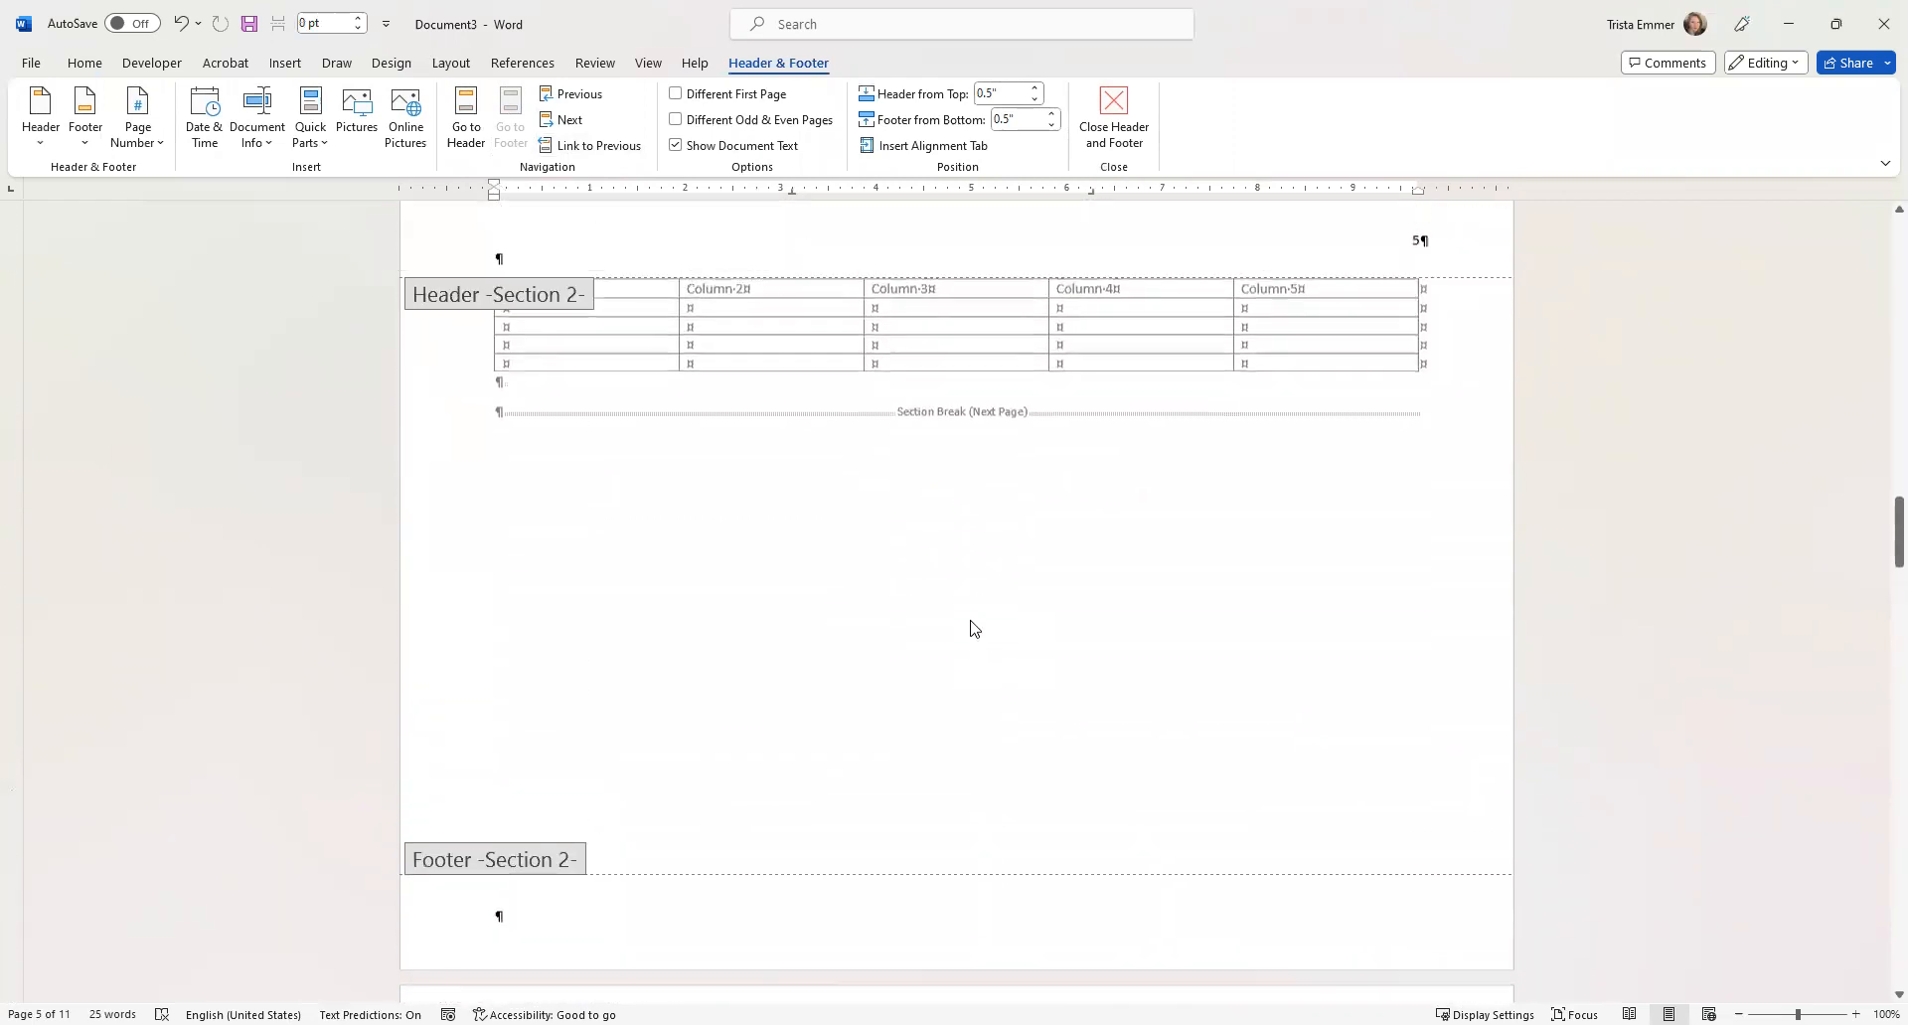
scroll(969, 617, up, 13)
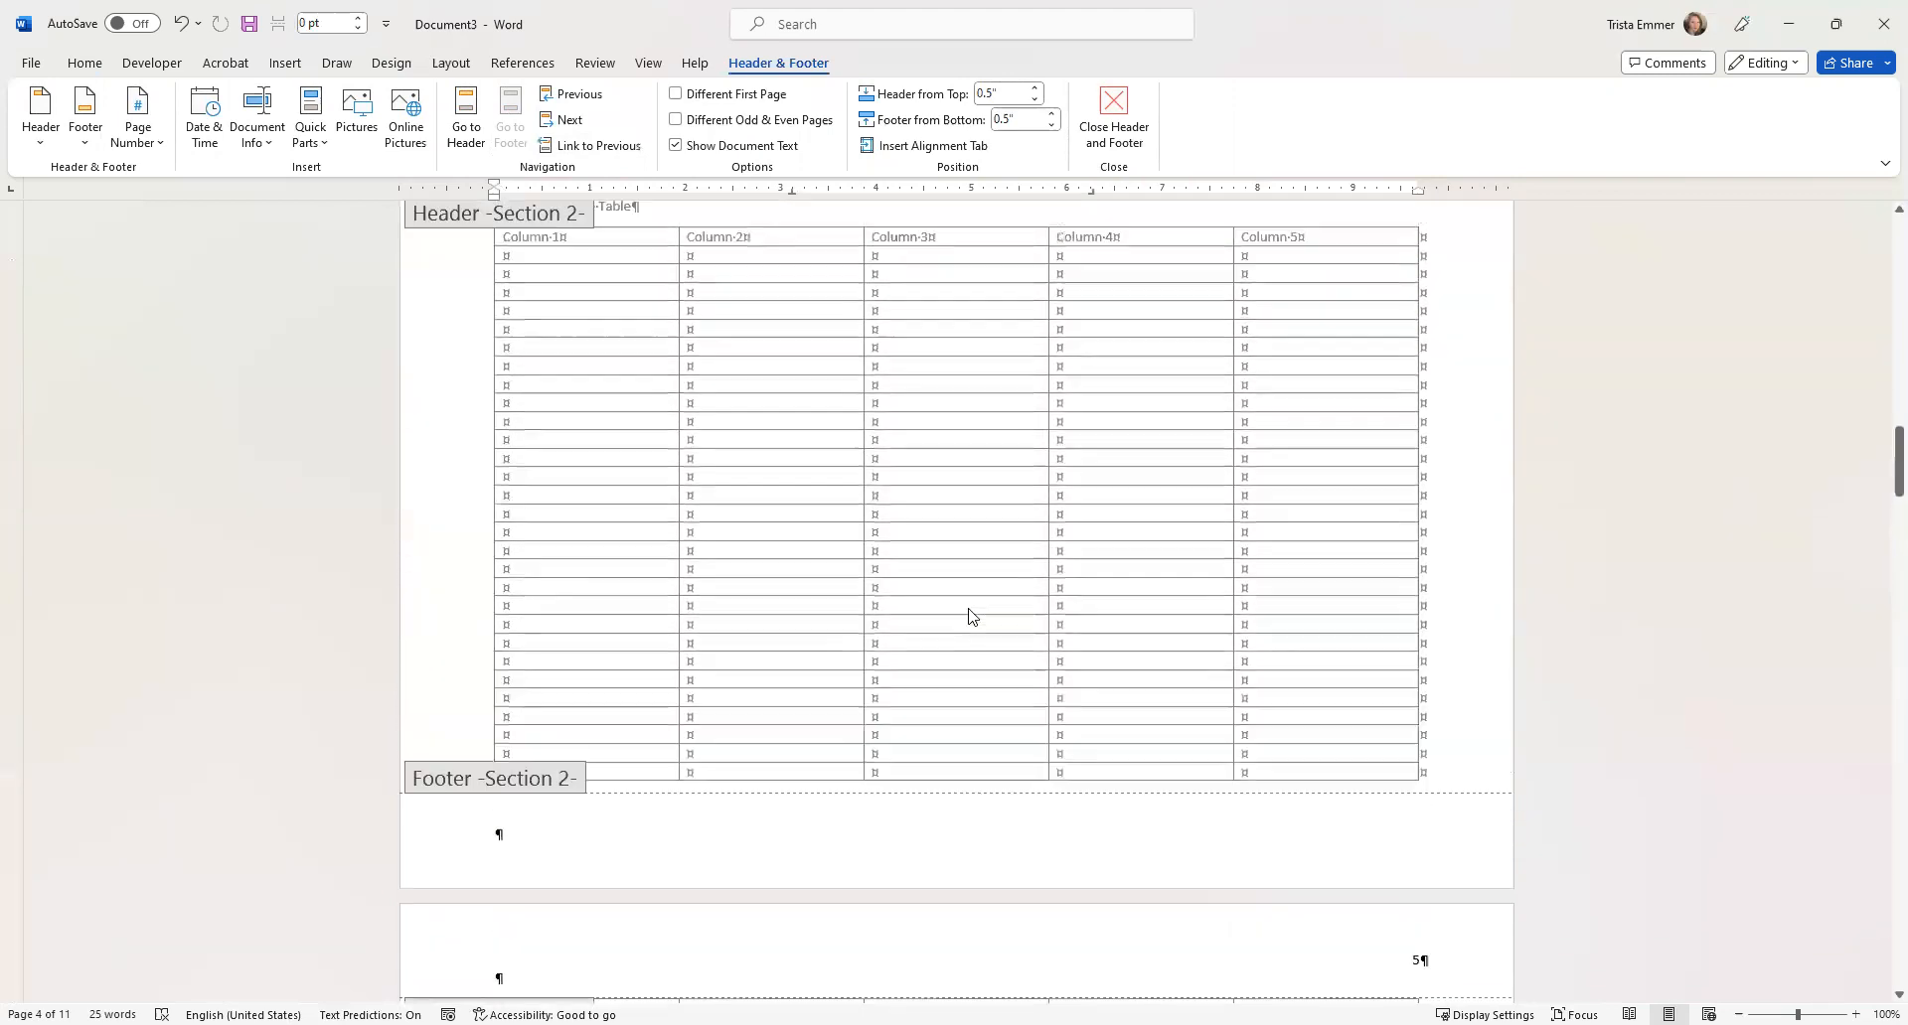
click(532, 426)
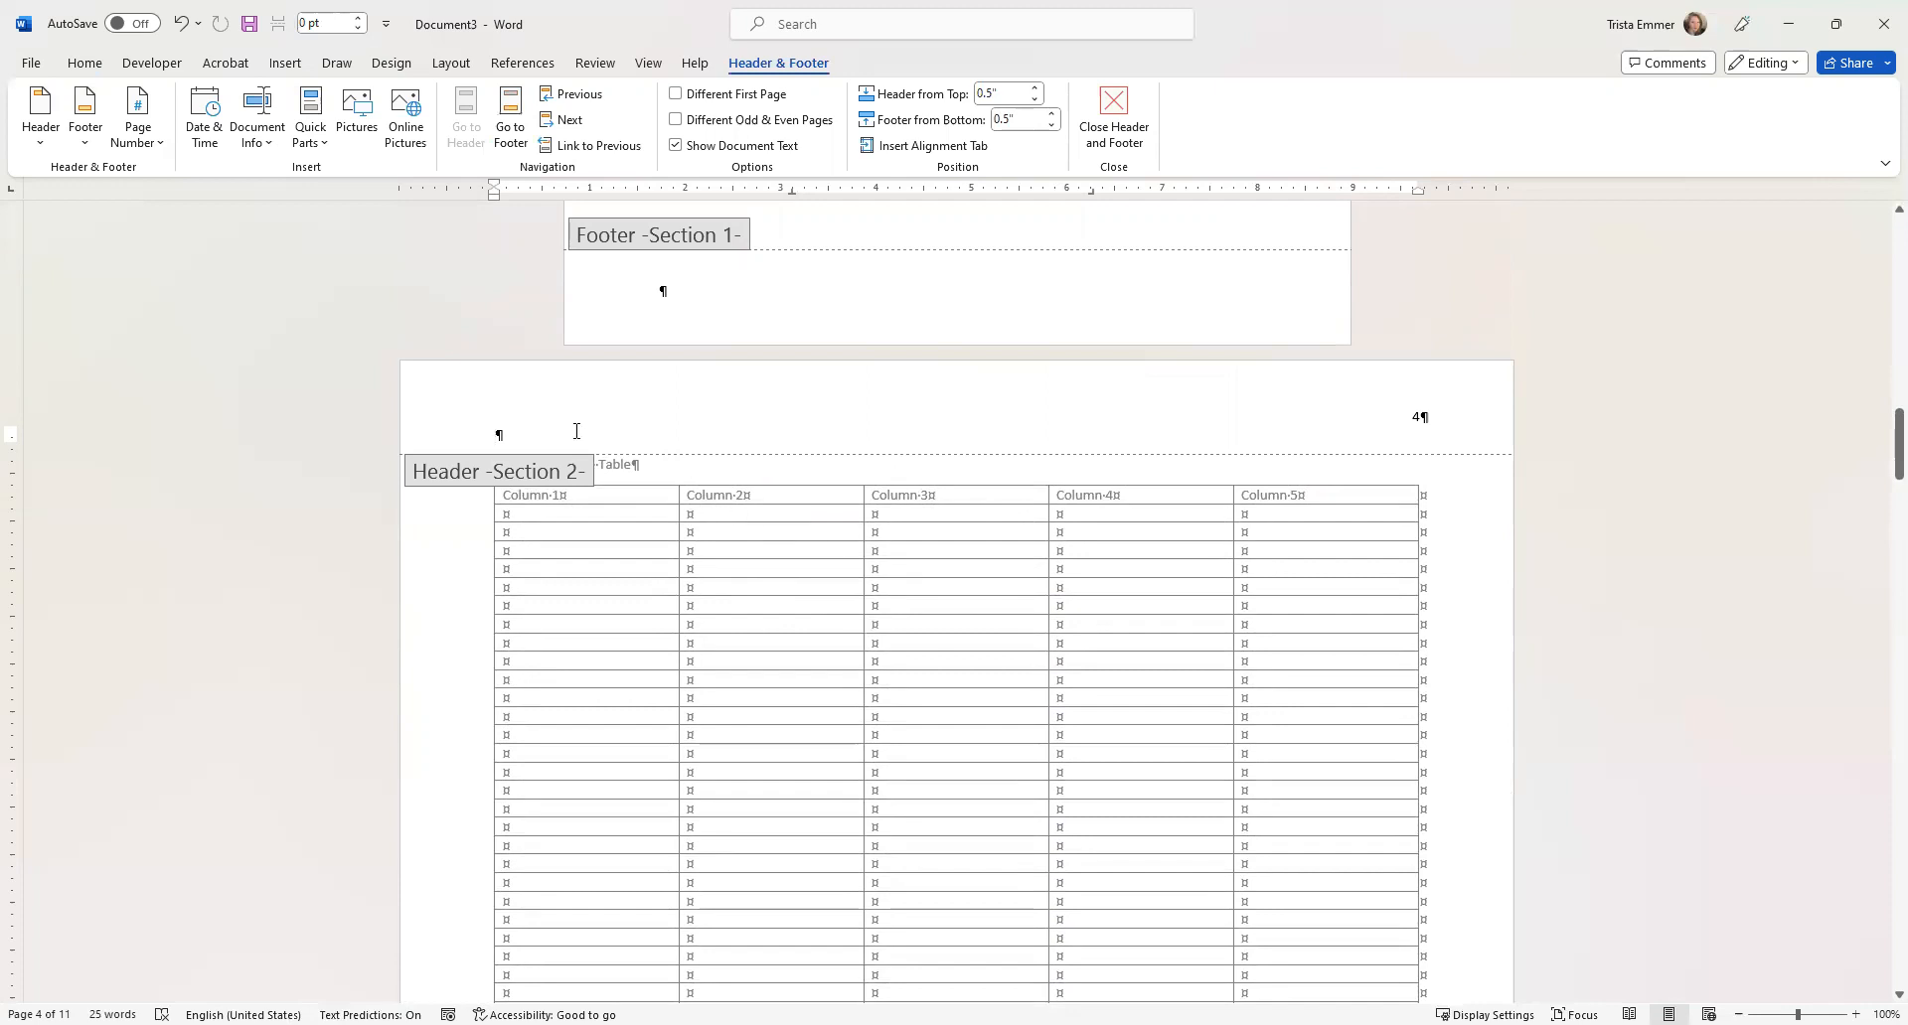
click(678, 96)
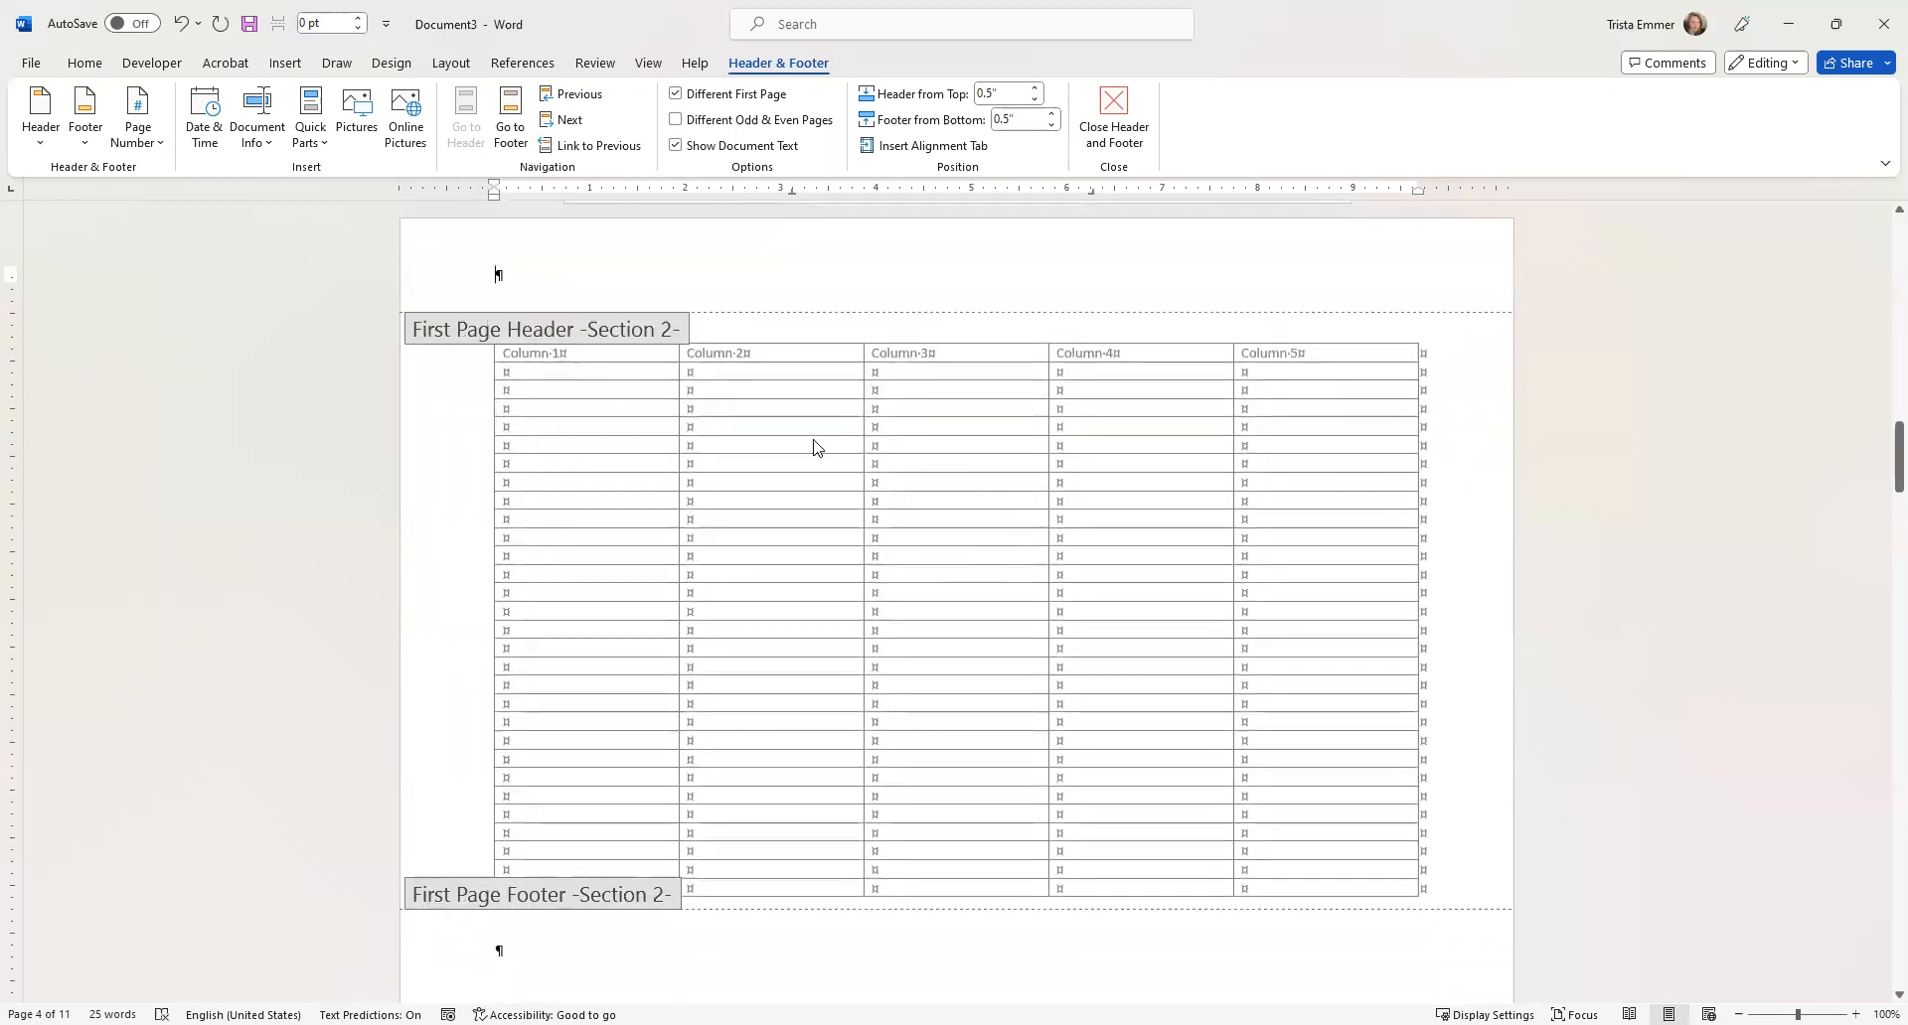
Insert a Plain Number 3 page number at the top of the page in the Section 2 first page header.
click(145, 145)
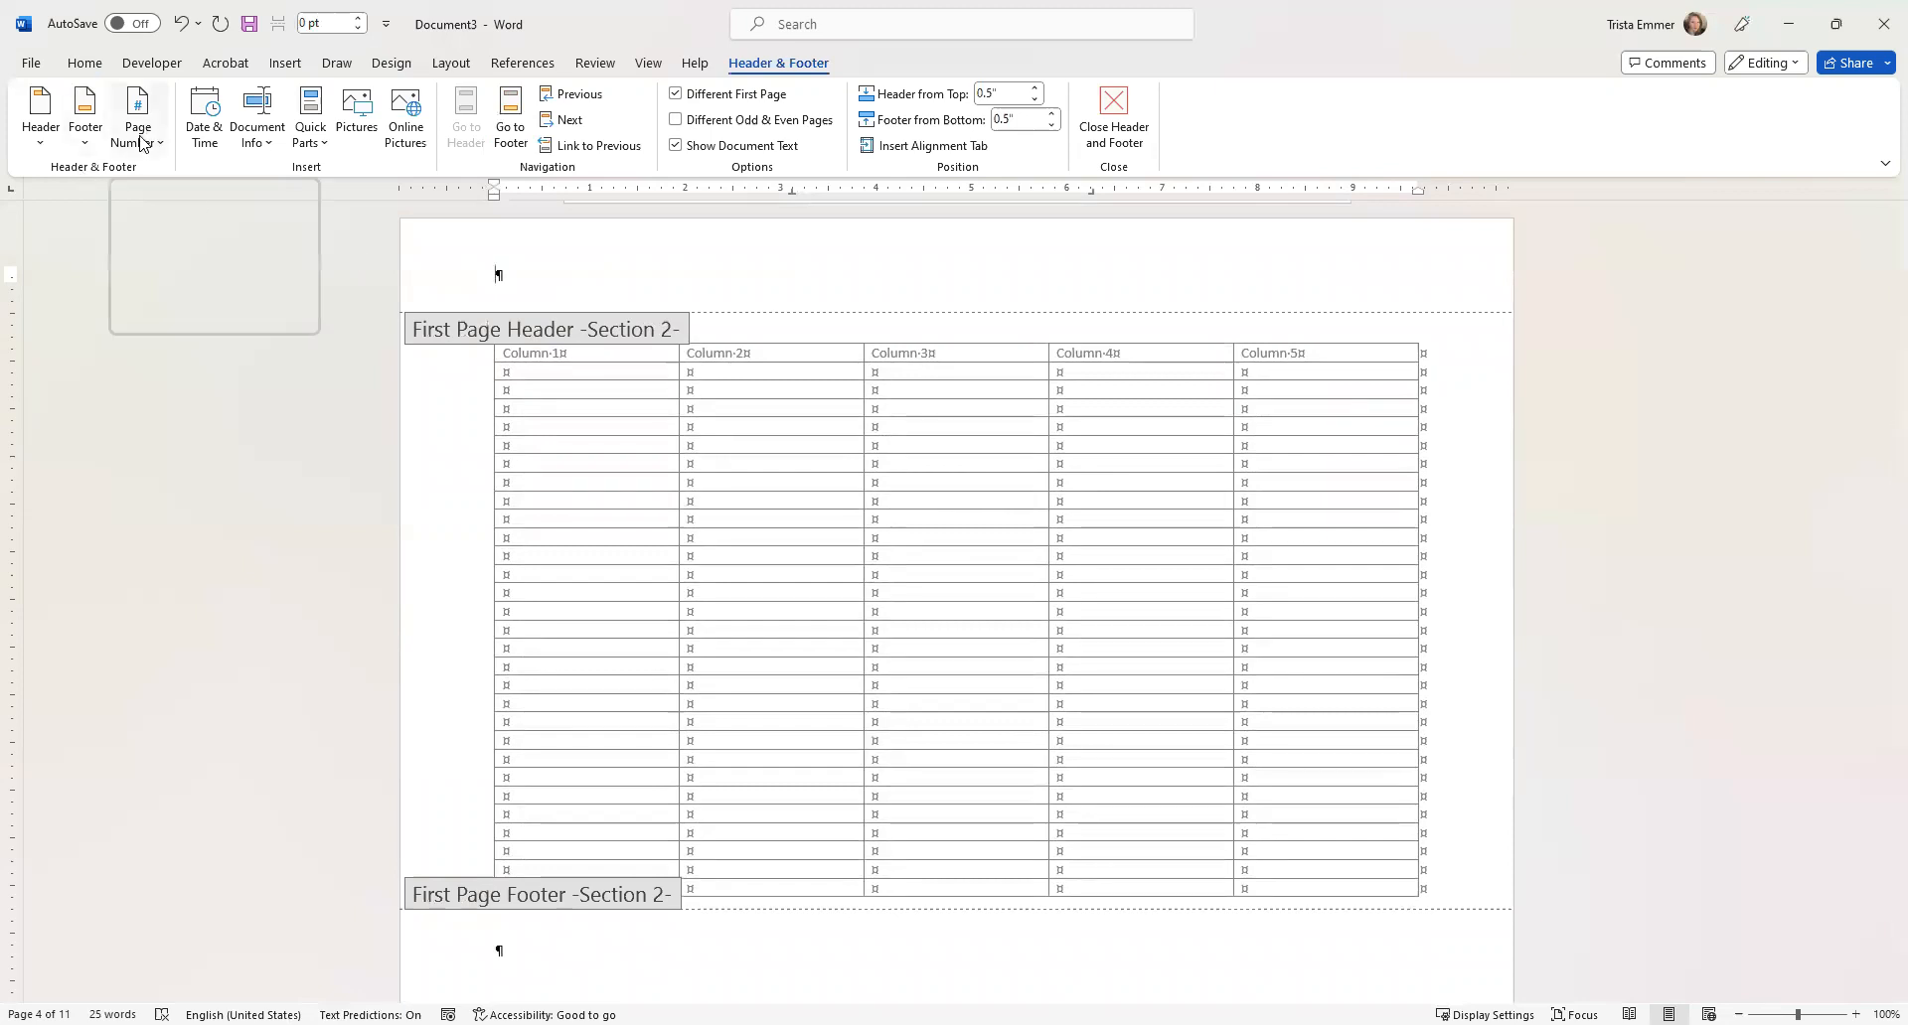
click(144, 144)
click(145, 144)
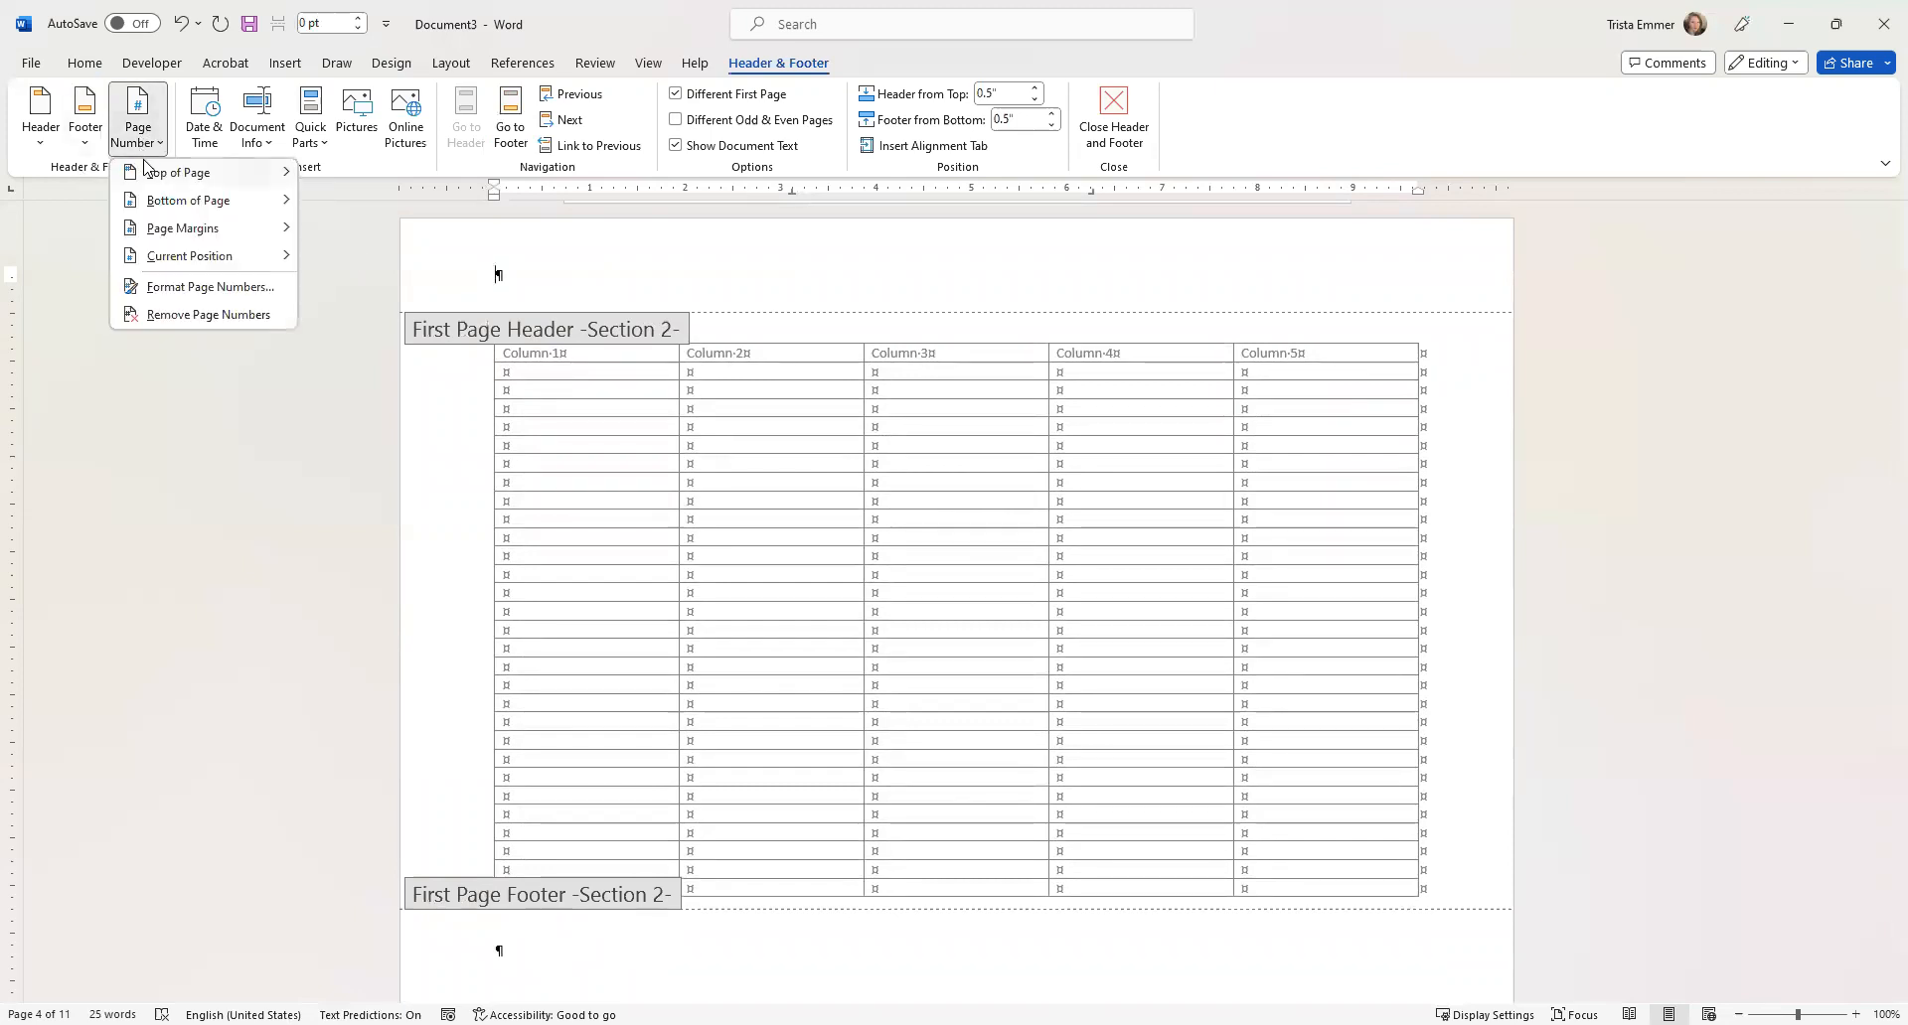
mouse_move(147, 175)
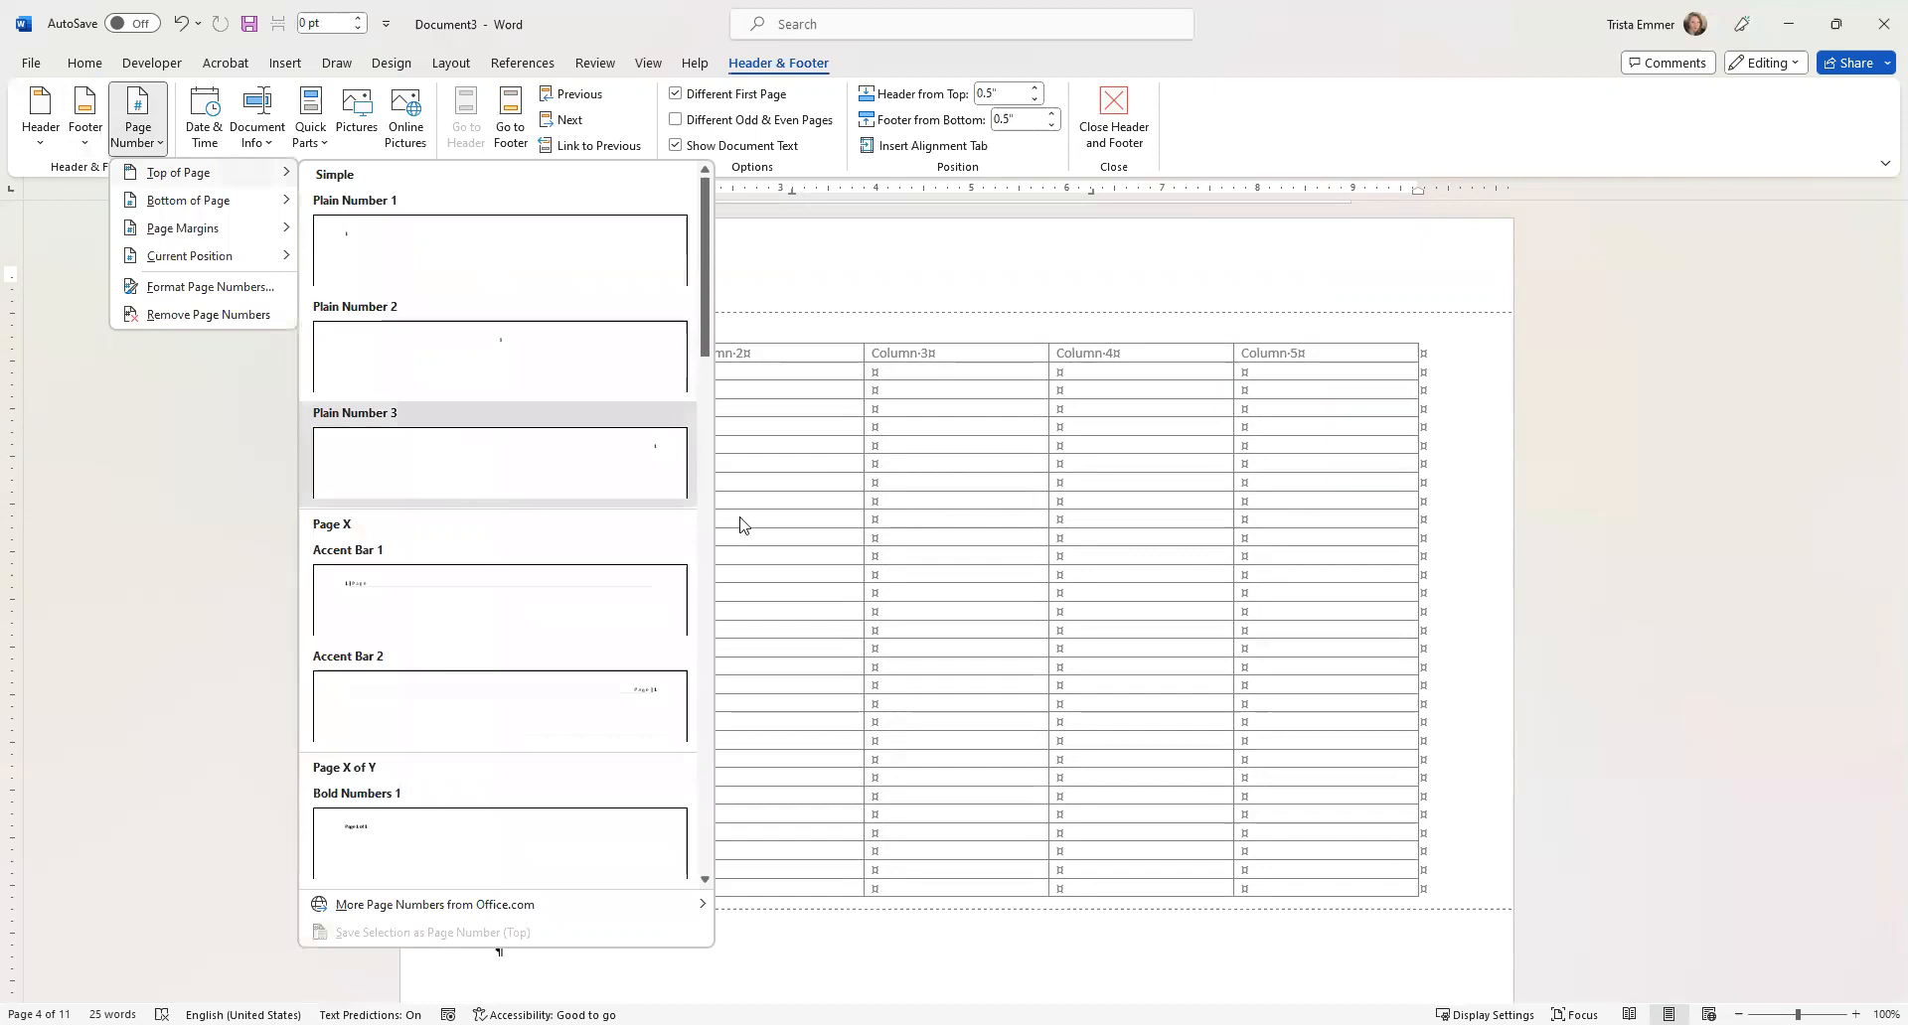
click(499, 462)
scroll(1138, 542, up, 4)
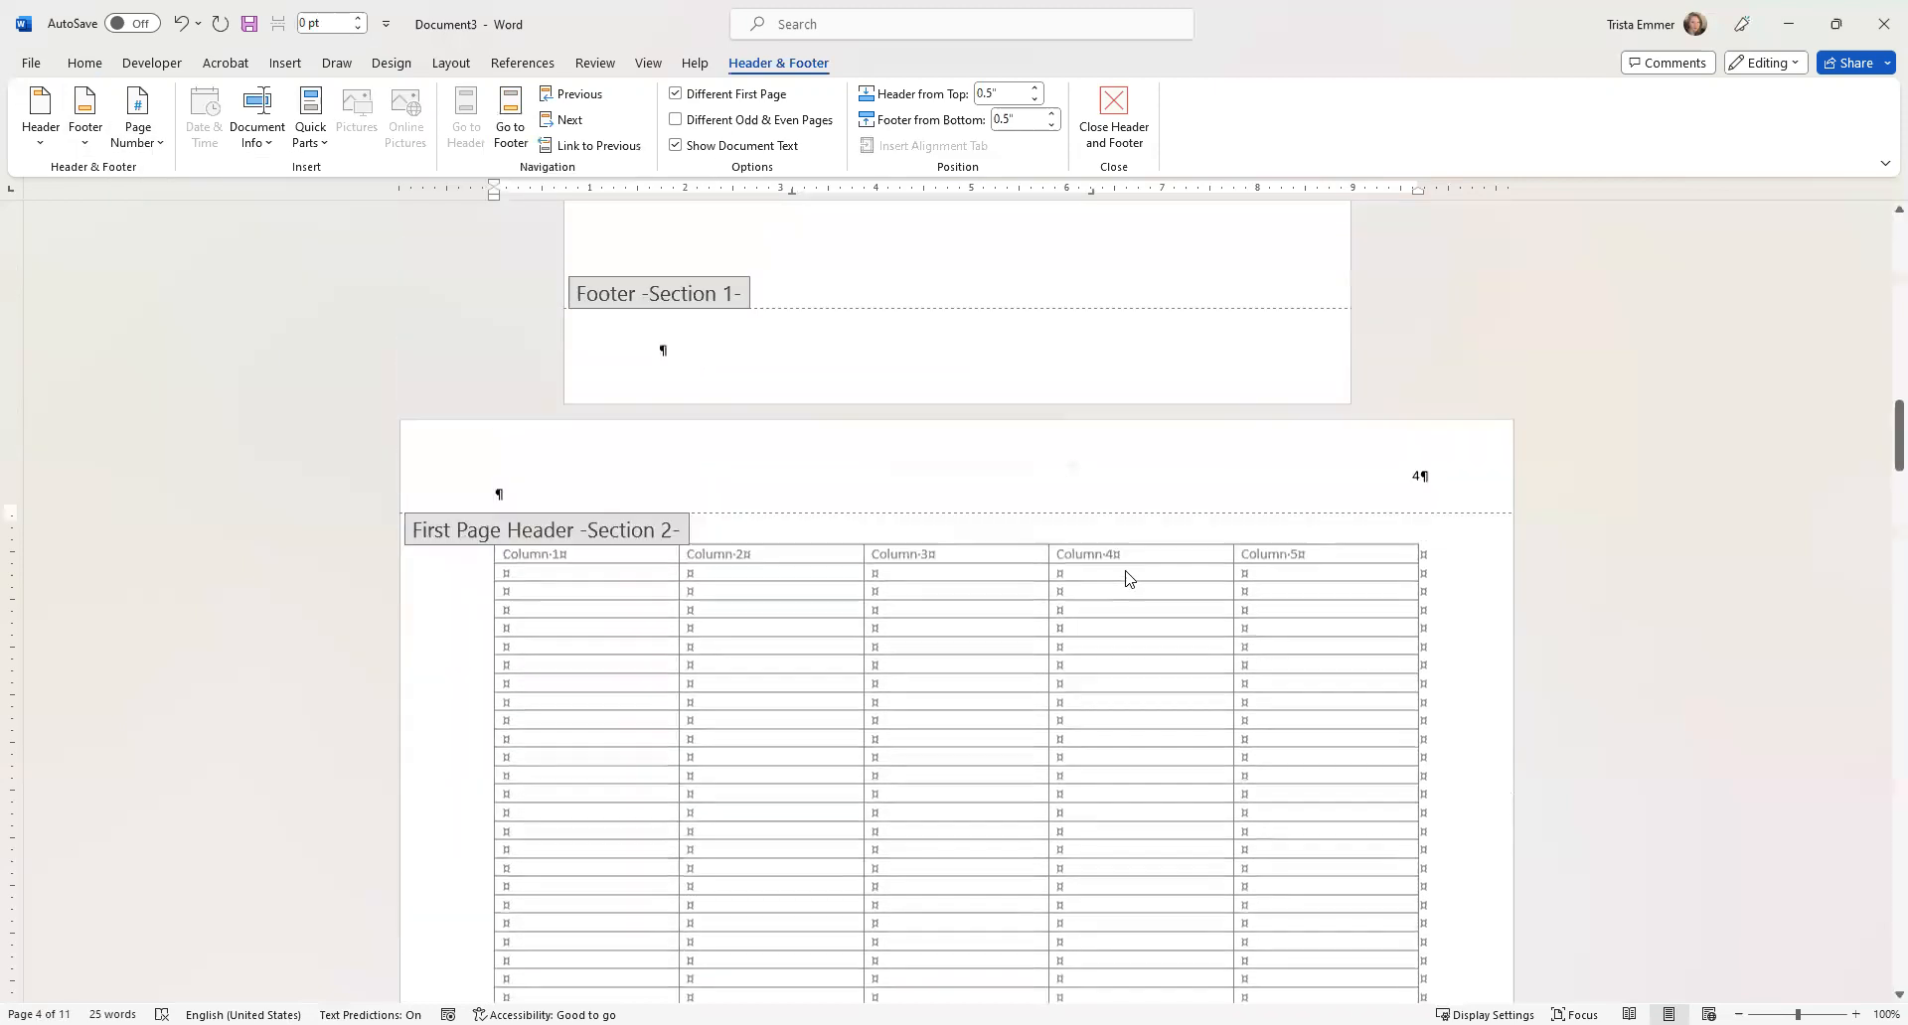
Add three lines to the Section 2 header on page 5 and enter "Table 1 continued" on the second-to-last line.
scroll(1125, 572, down, 9)
scroll(1125, 572, down, 3)
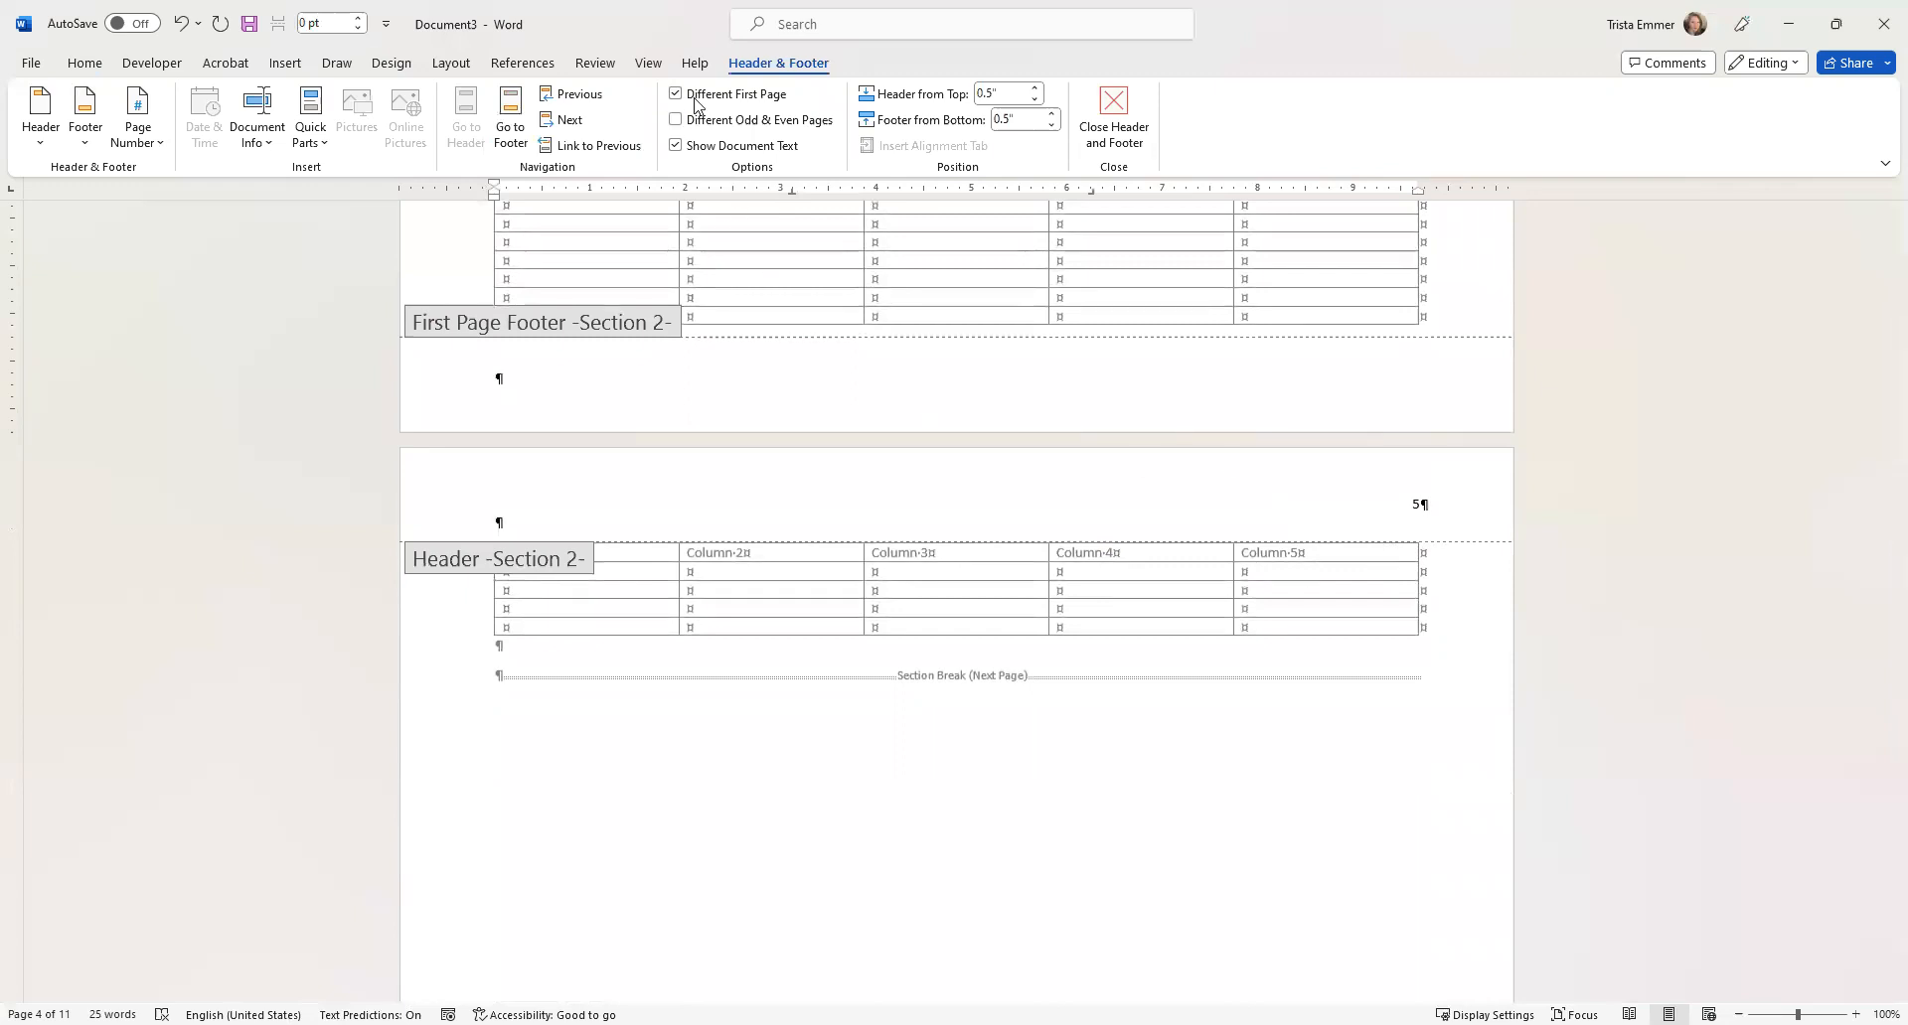
click(550, 514)
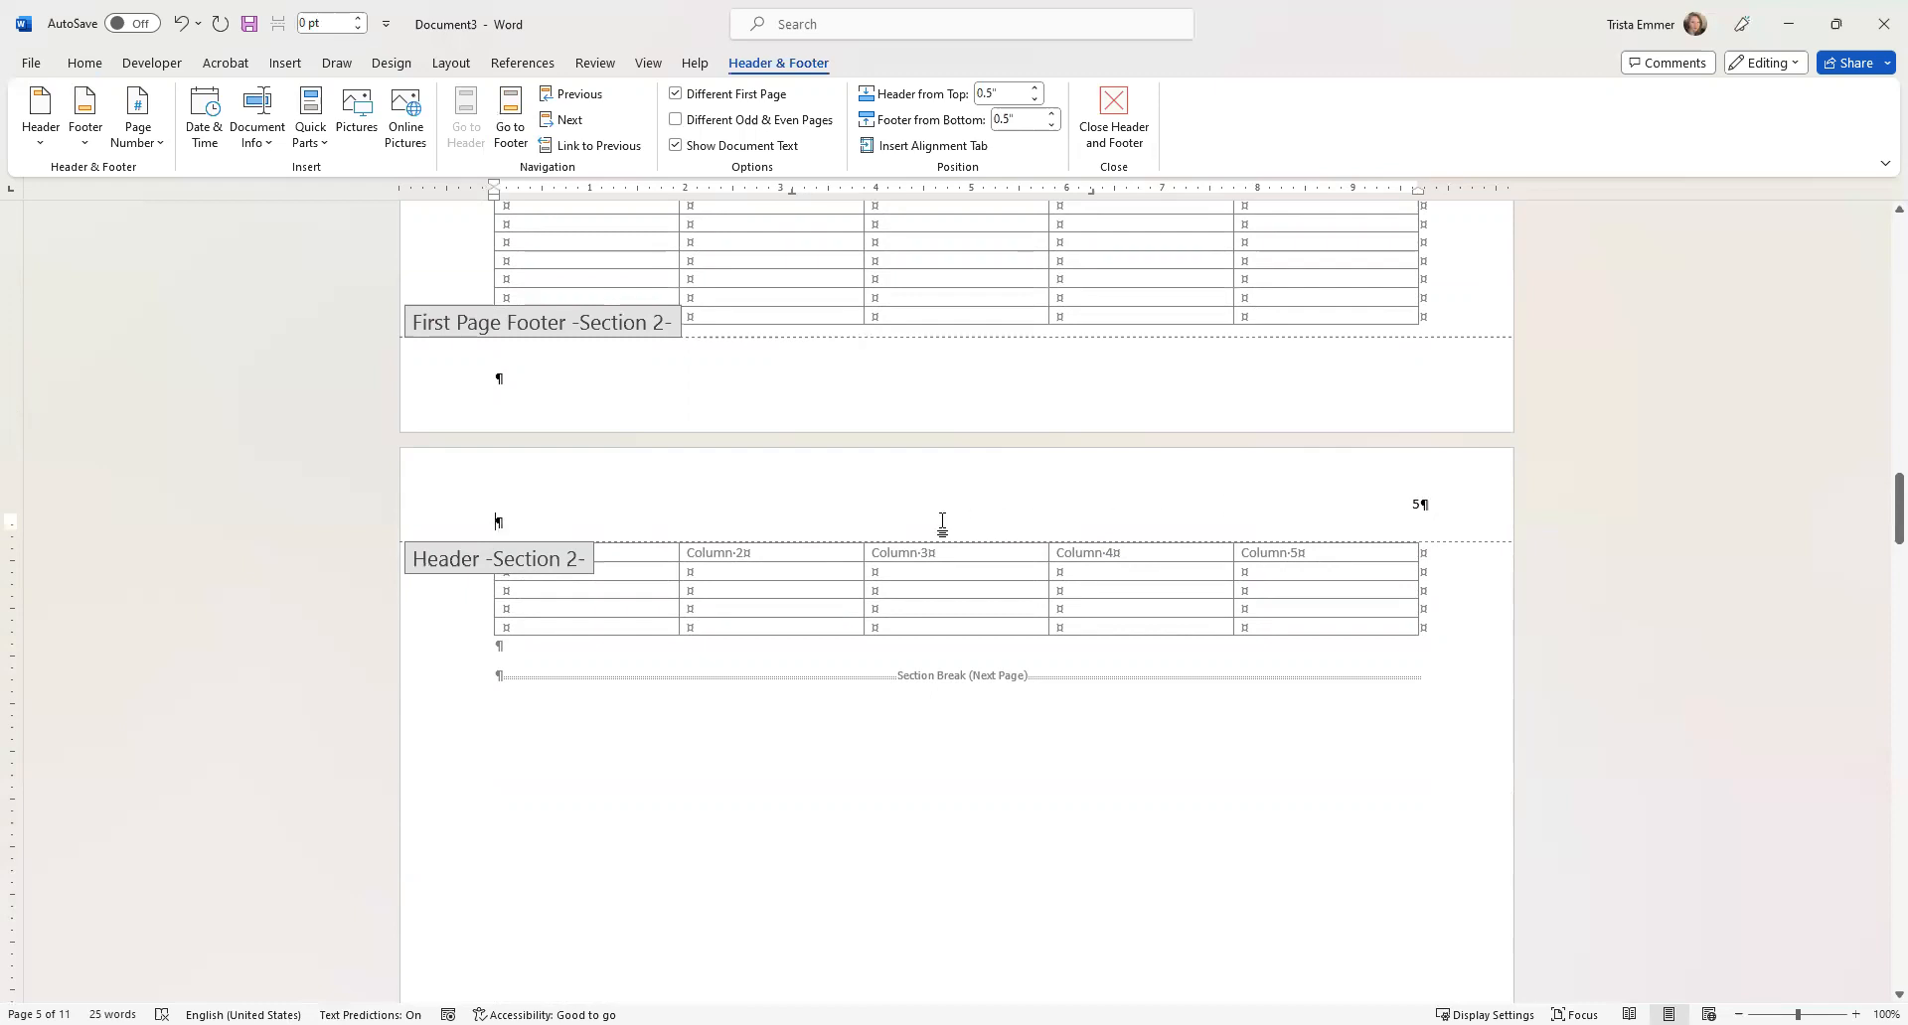
key(Return)
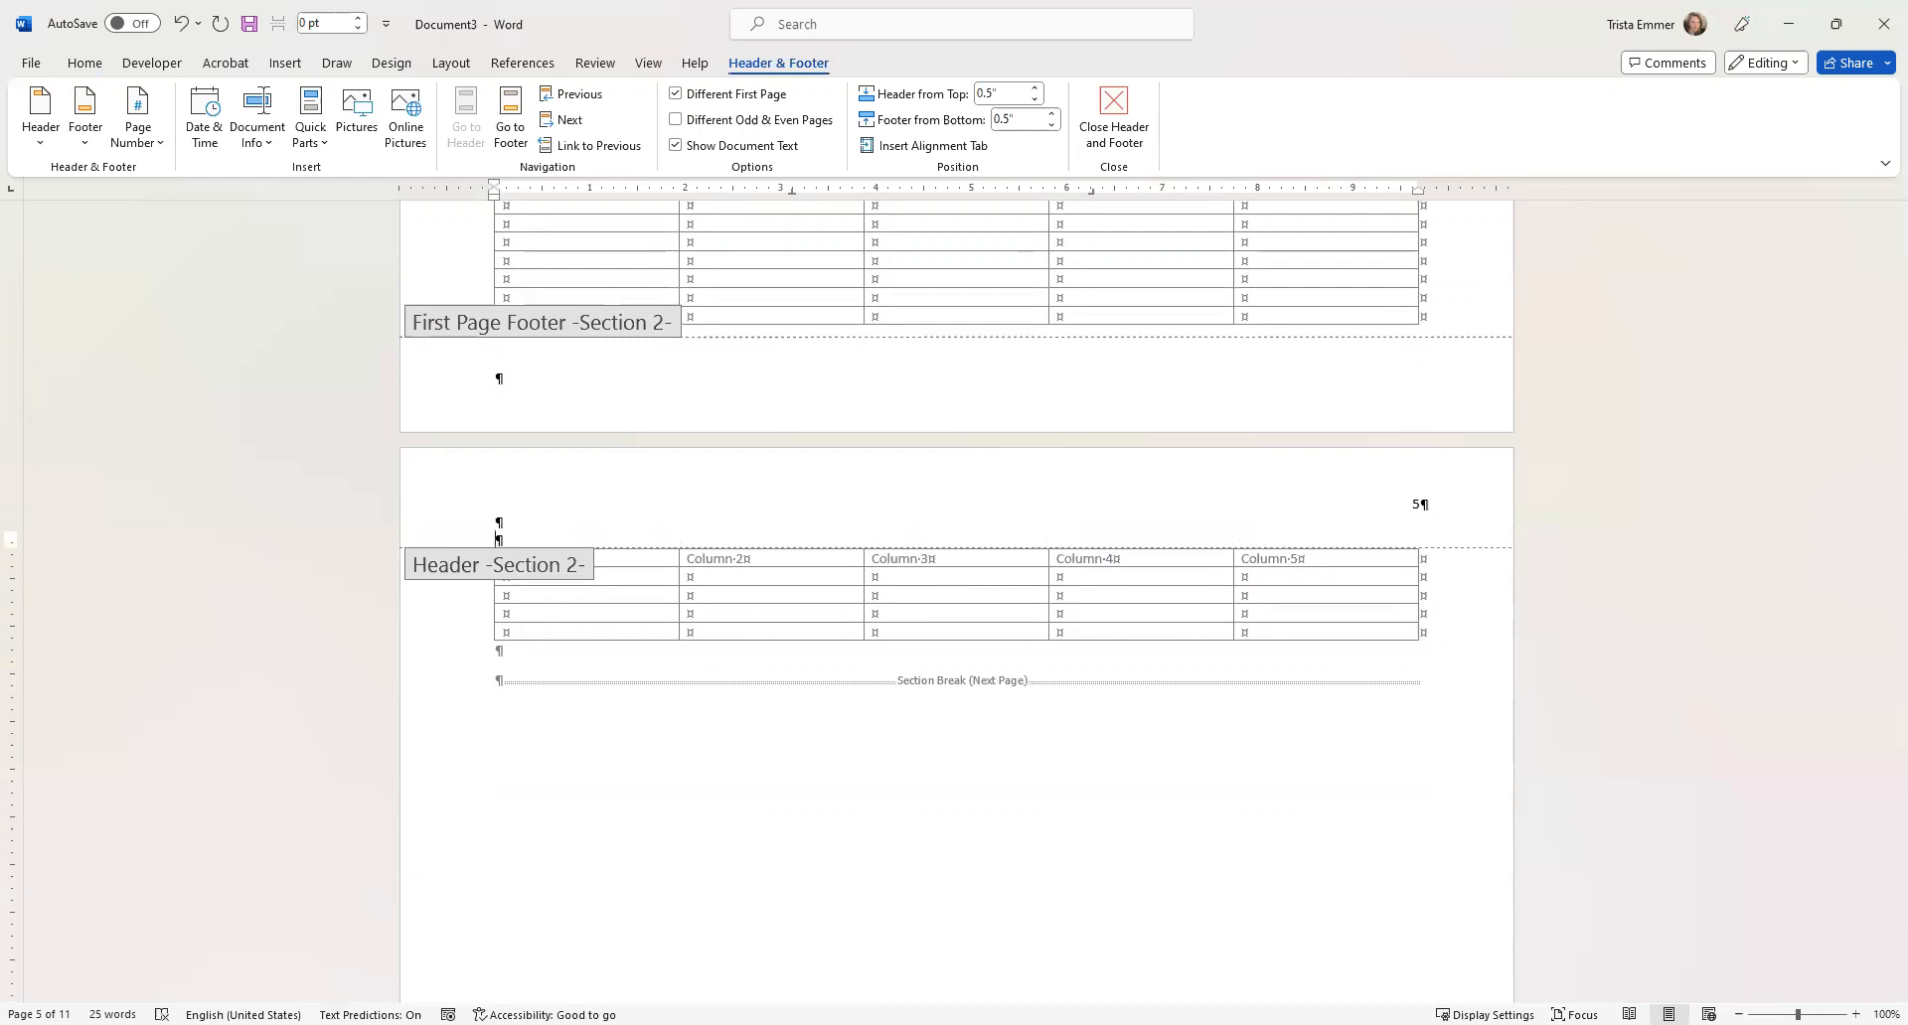
key(Return)
key(Return)
key(Up)
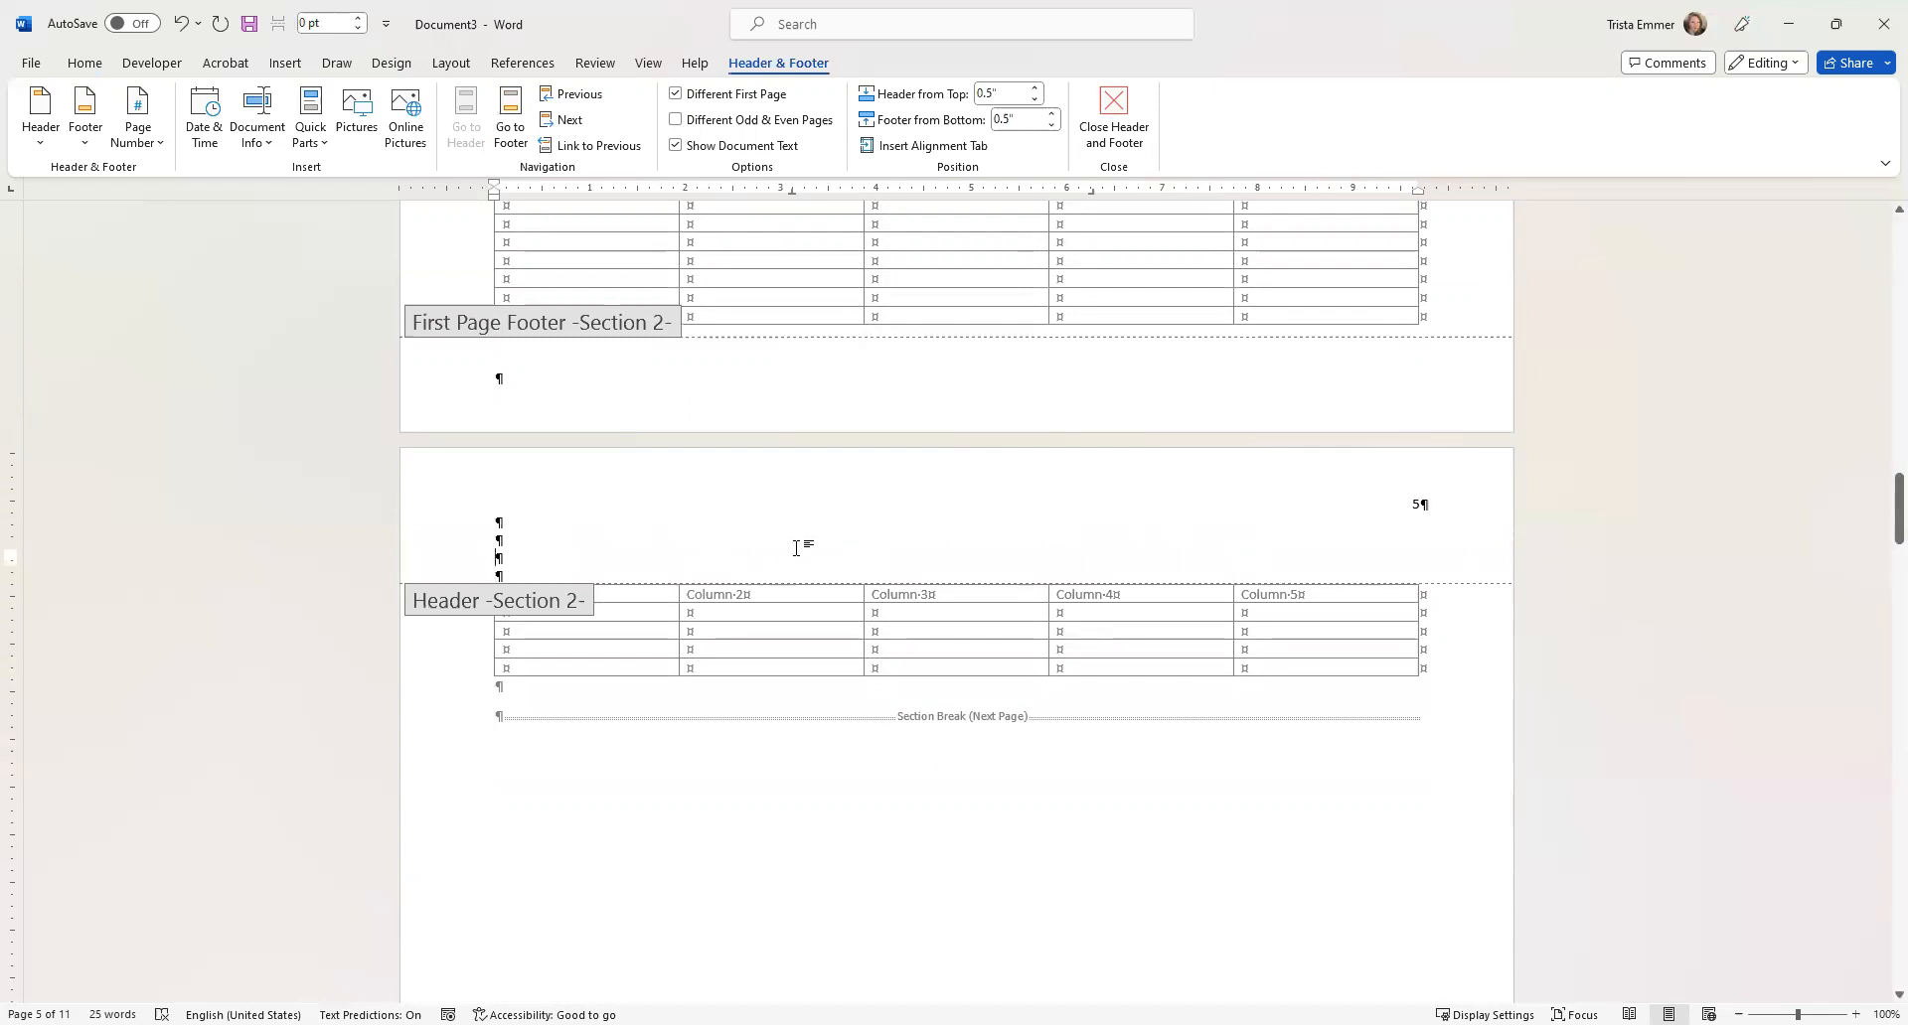
text(Tab)
text(1 continued)
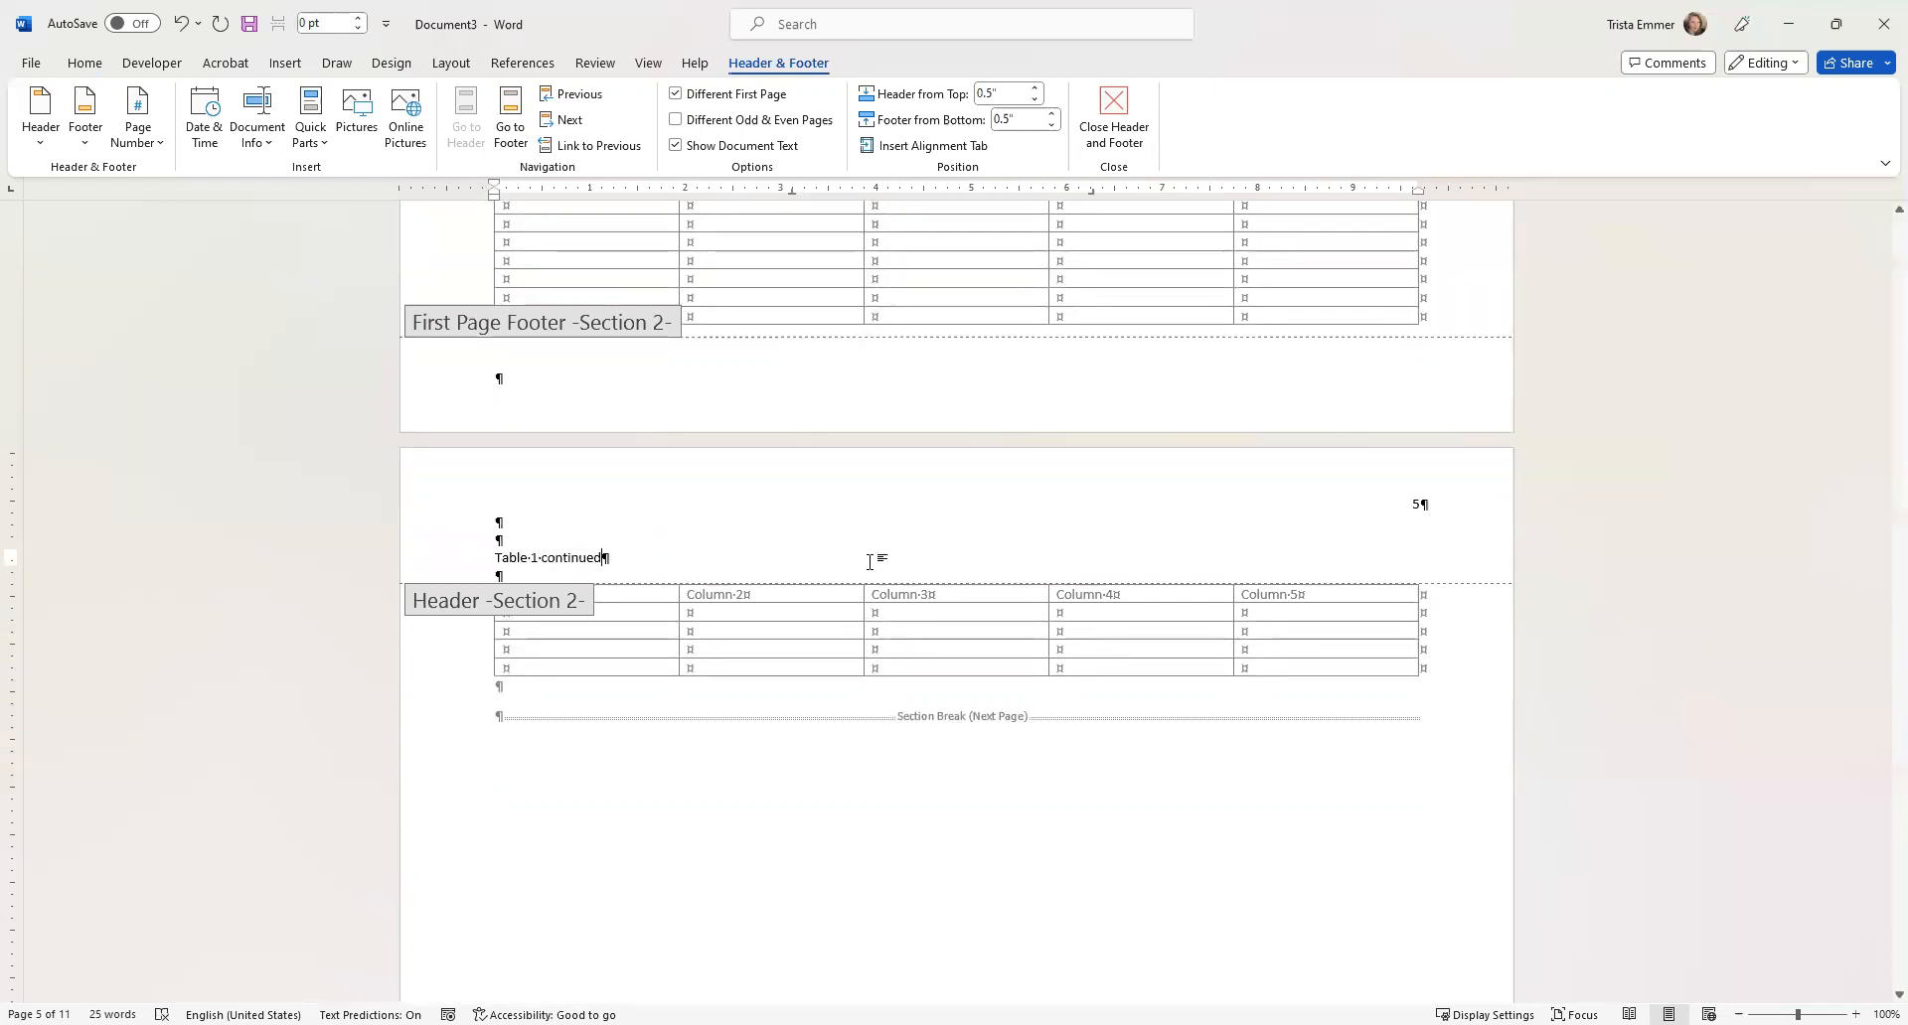
Examine the headers on pages 4 to 6 to compare where the table continuation line appears in Sections 2 and 3.
scroll(1033, 644, up, 3)
scroll(1033, 626, up, 5)
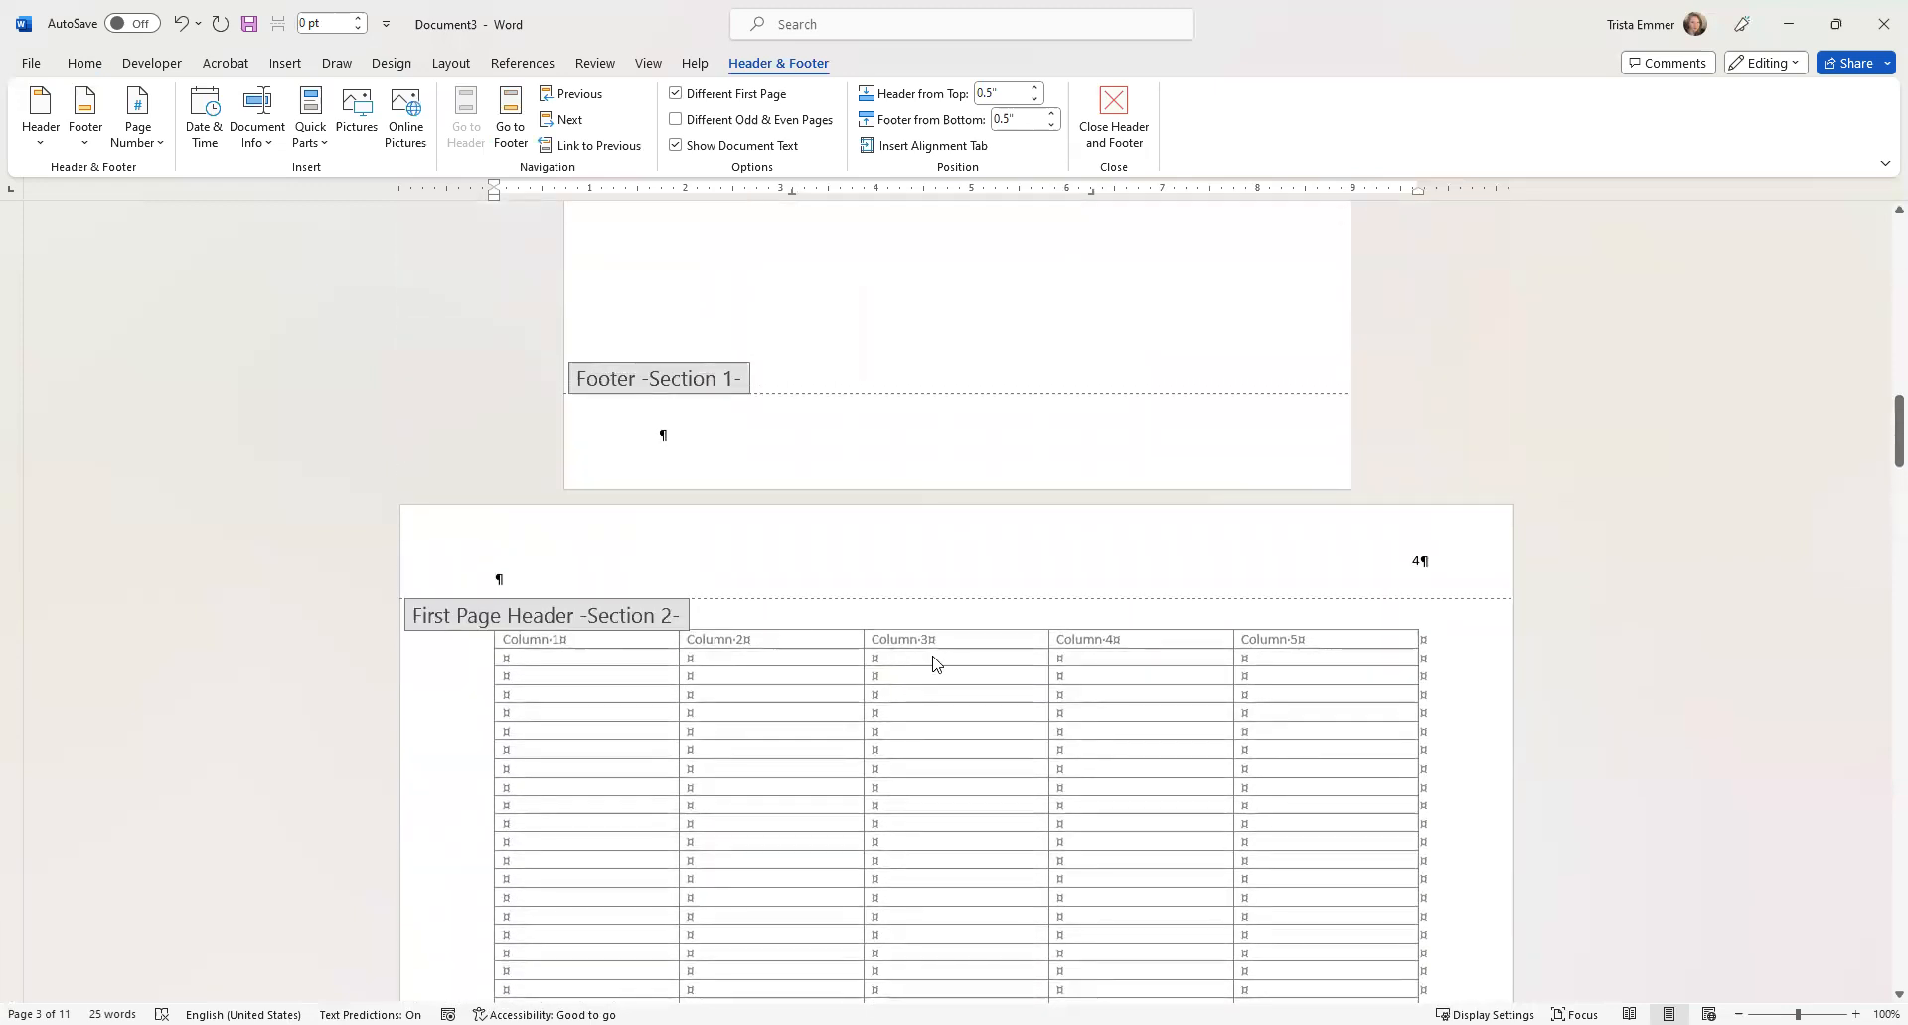
scroll(932, 664, down, 3)
scroll(1014, 721, down, 5)
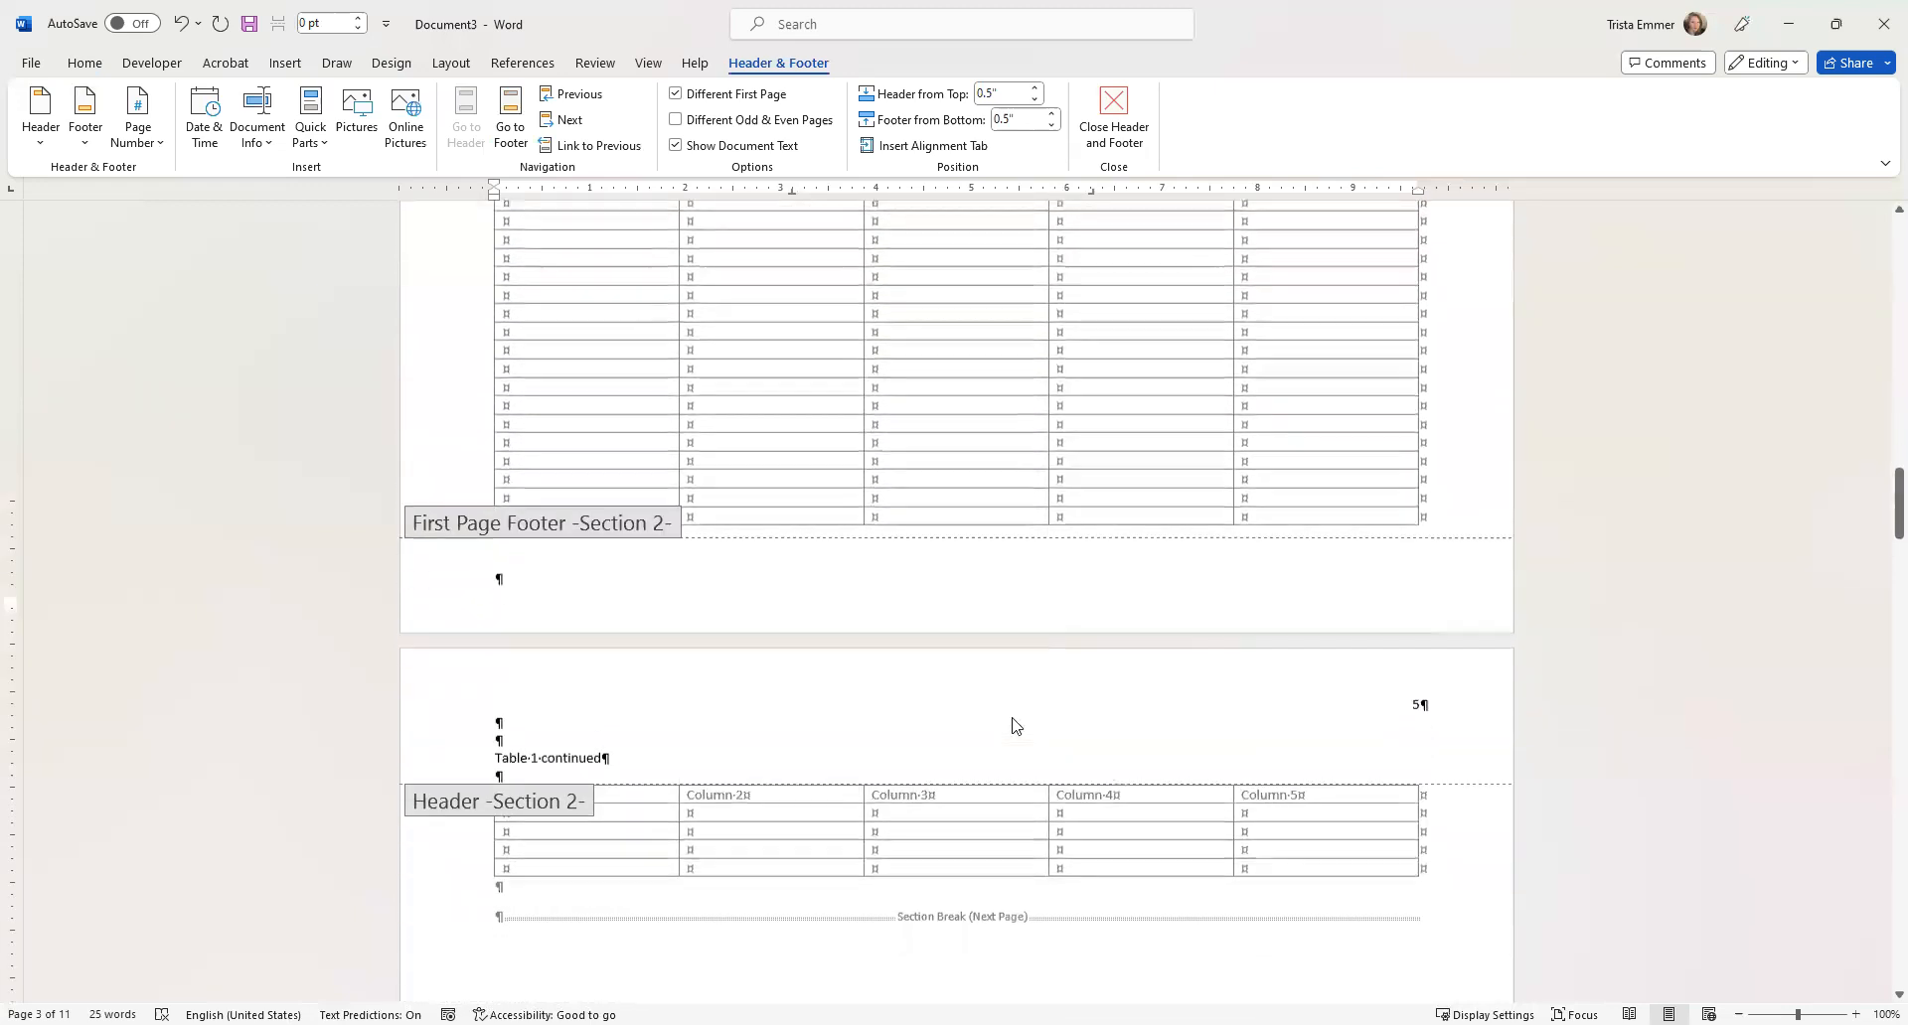
scroll(912, 725, down, 3)
scroll(912, 725, down, 15)
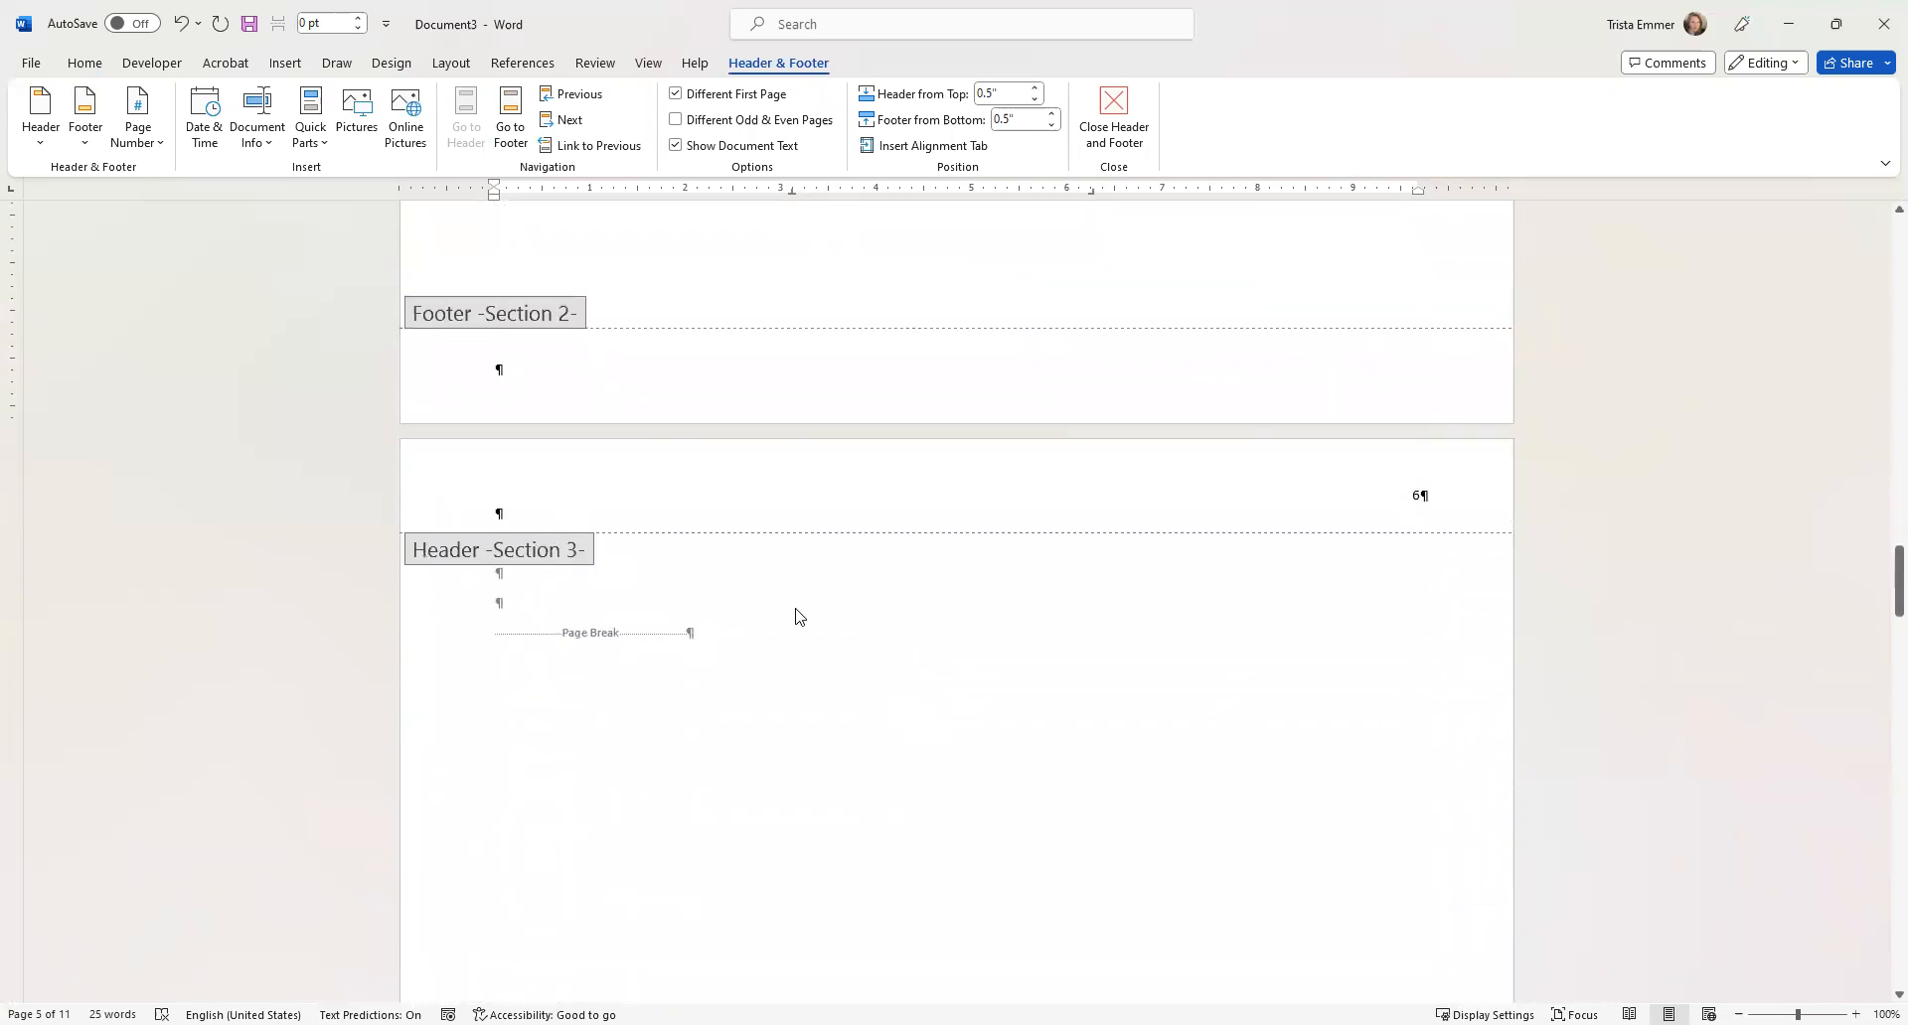
scroll(994, 596, up, 1)
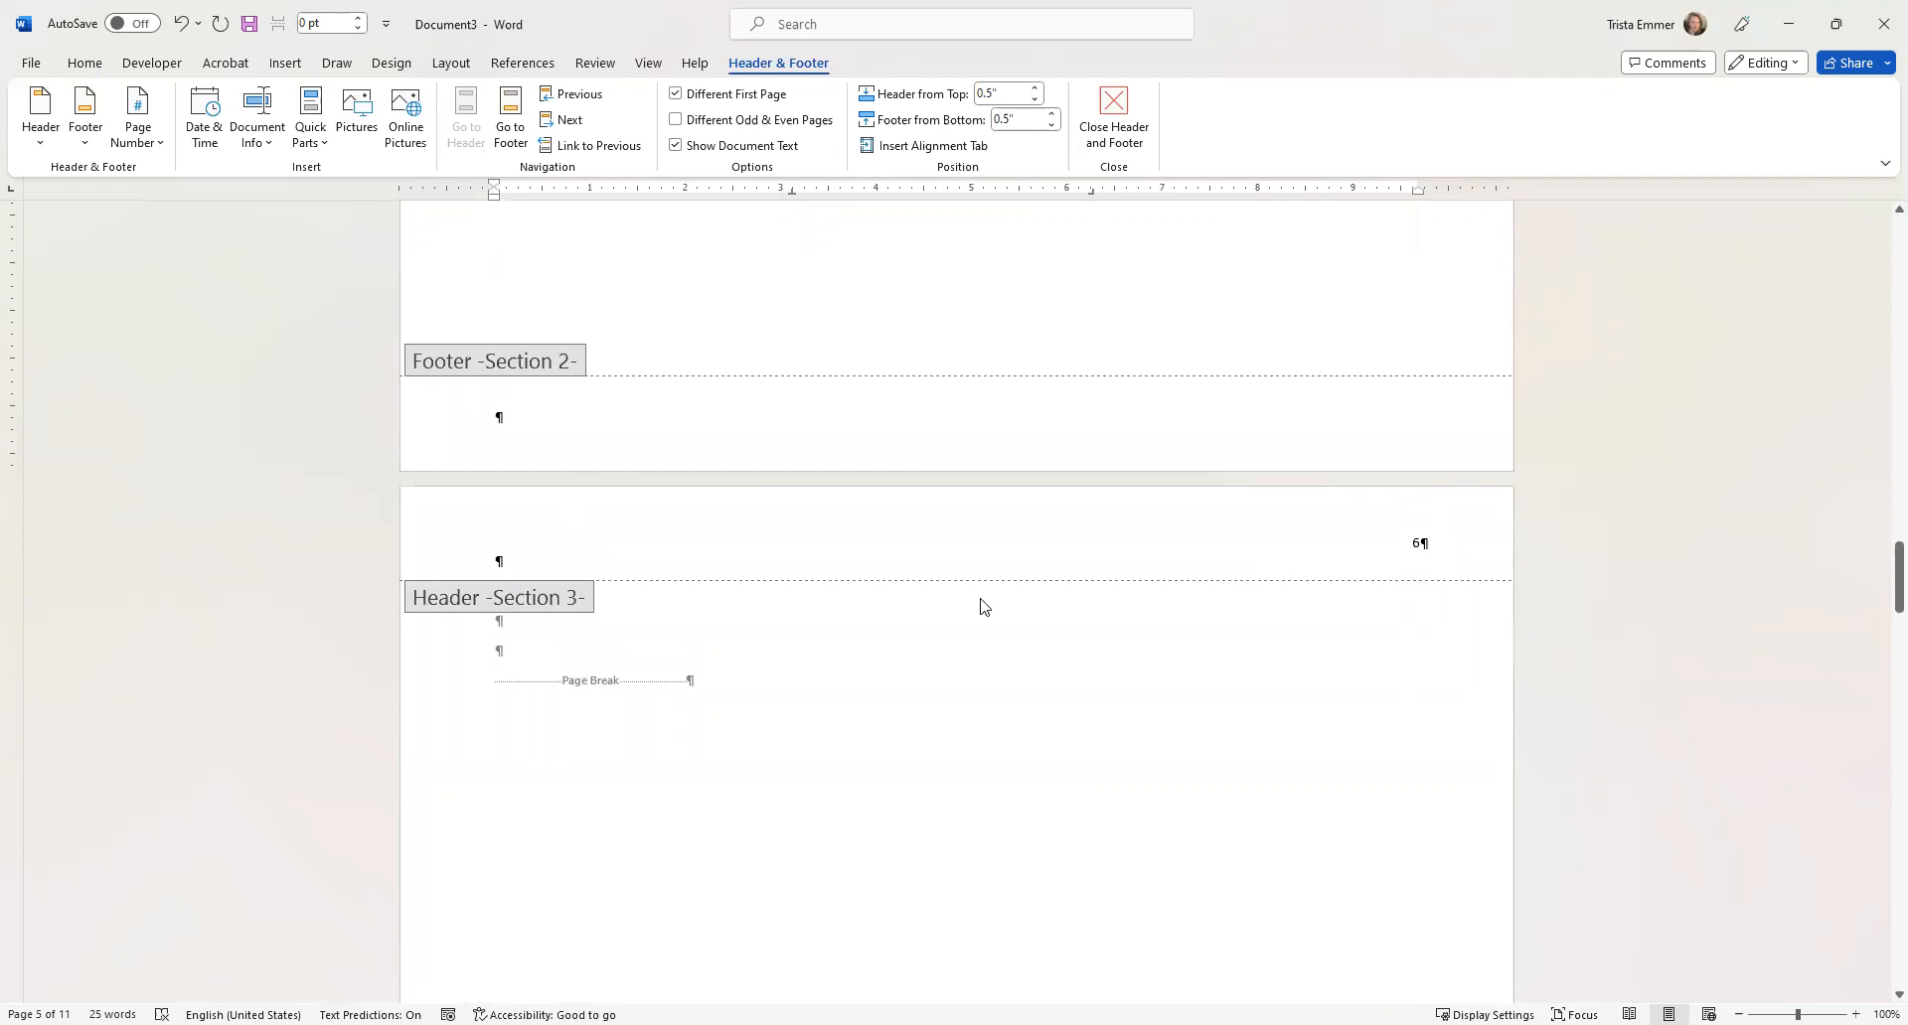
scroll(937, 498, up, 10)
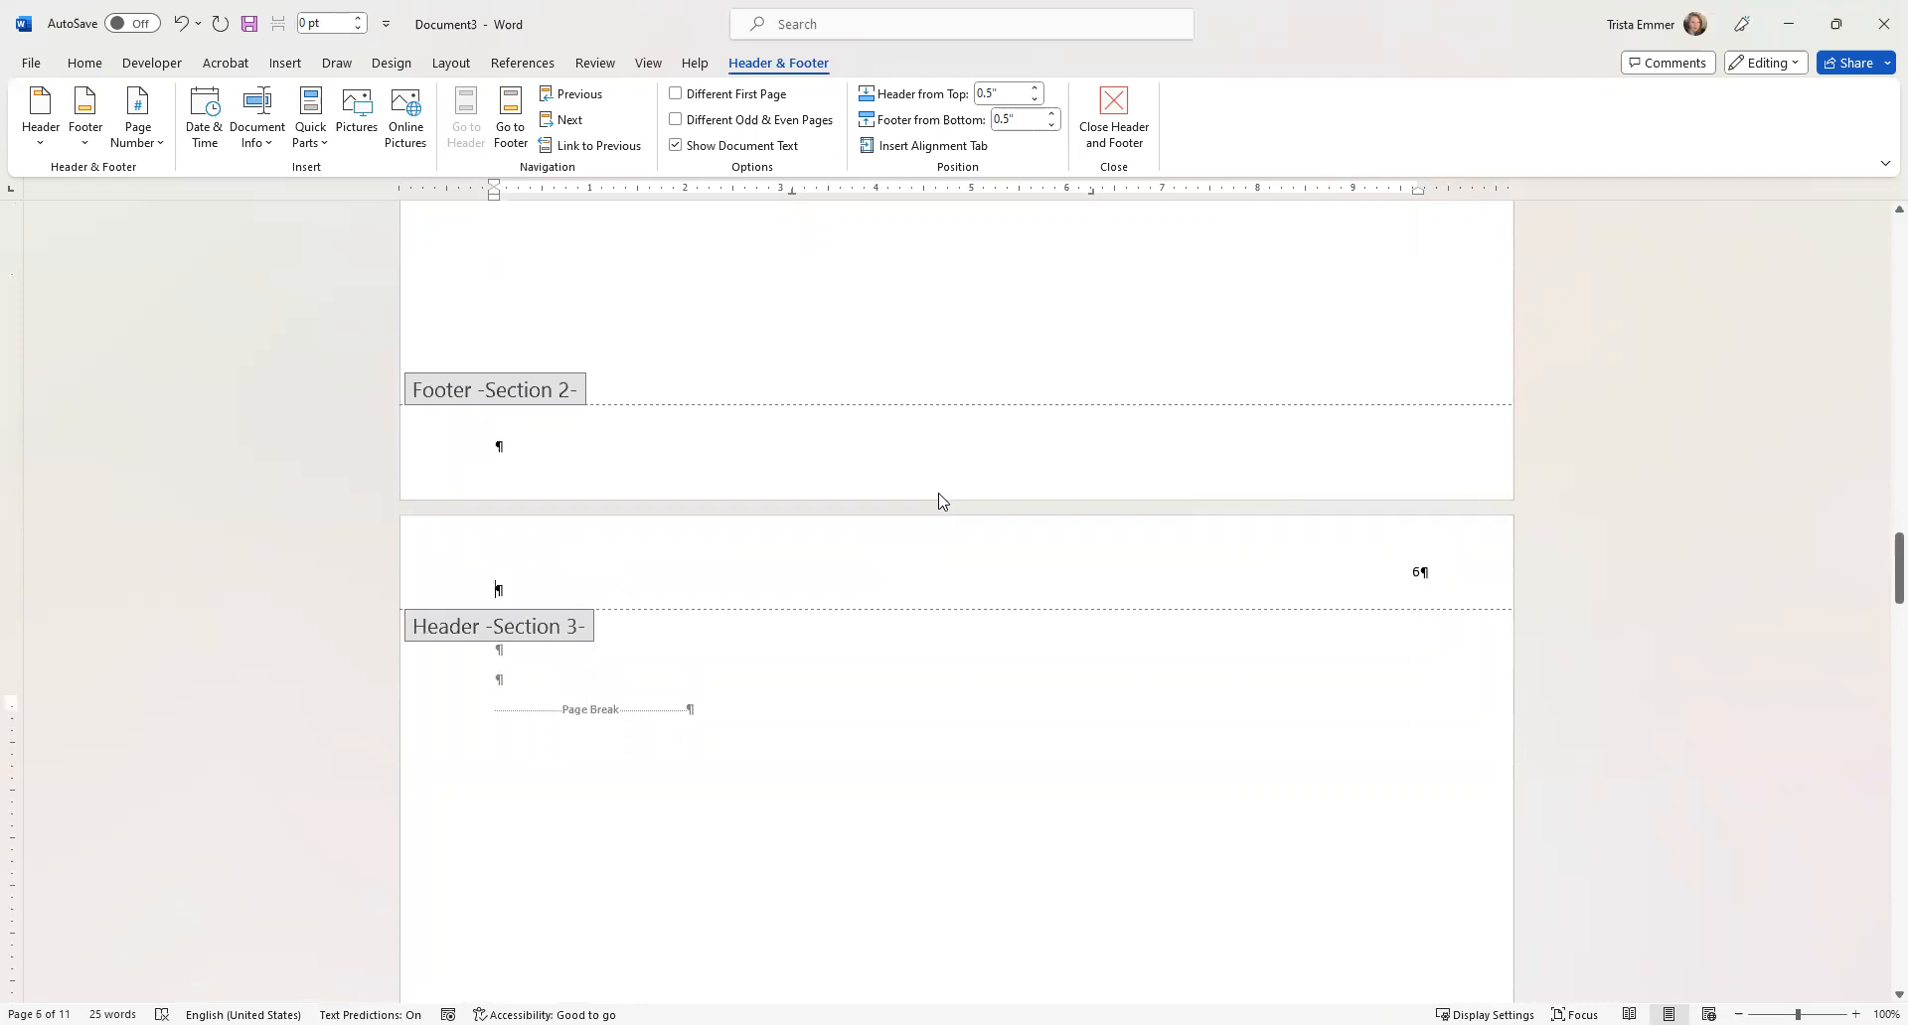
scroll(942, 499, up, 5)
scroll(942, 499, down, 8)
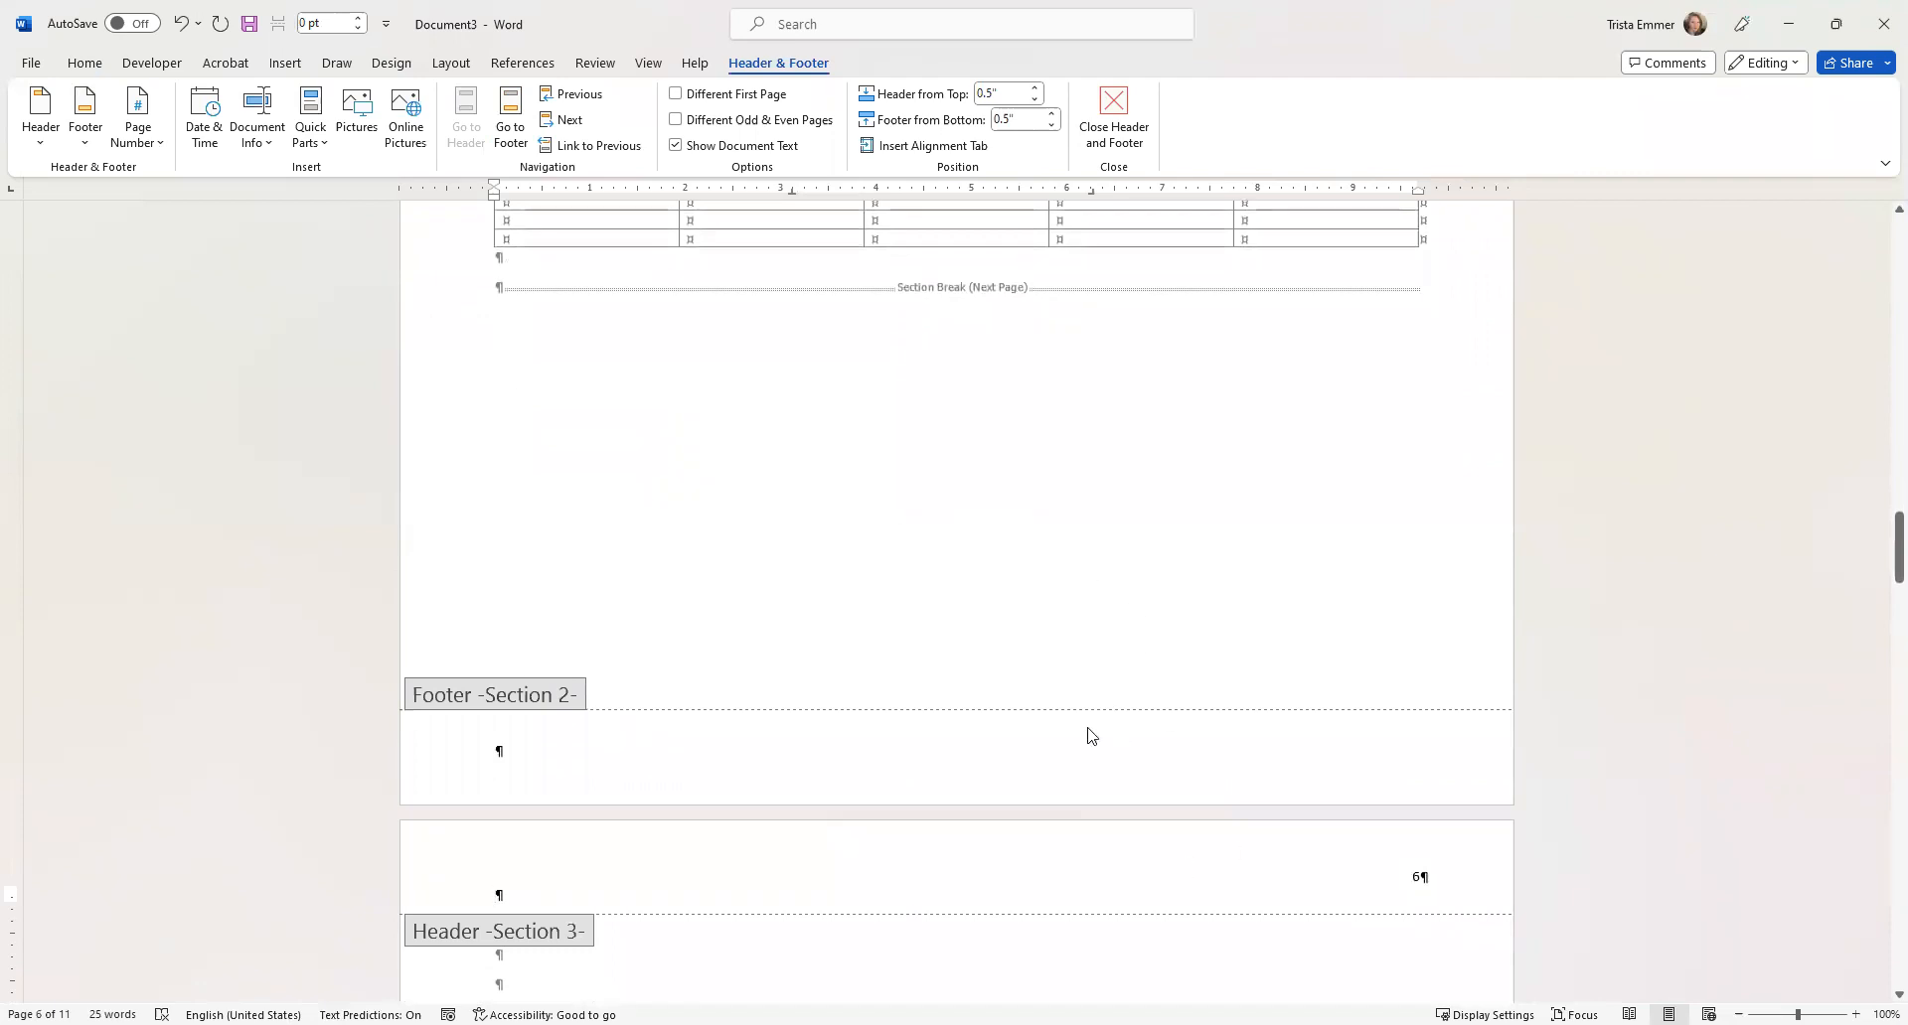
scroll(722, 902, down, 2)
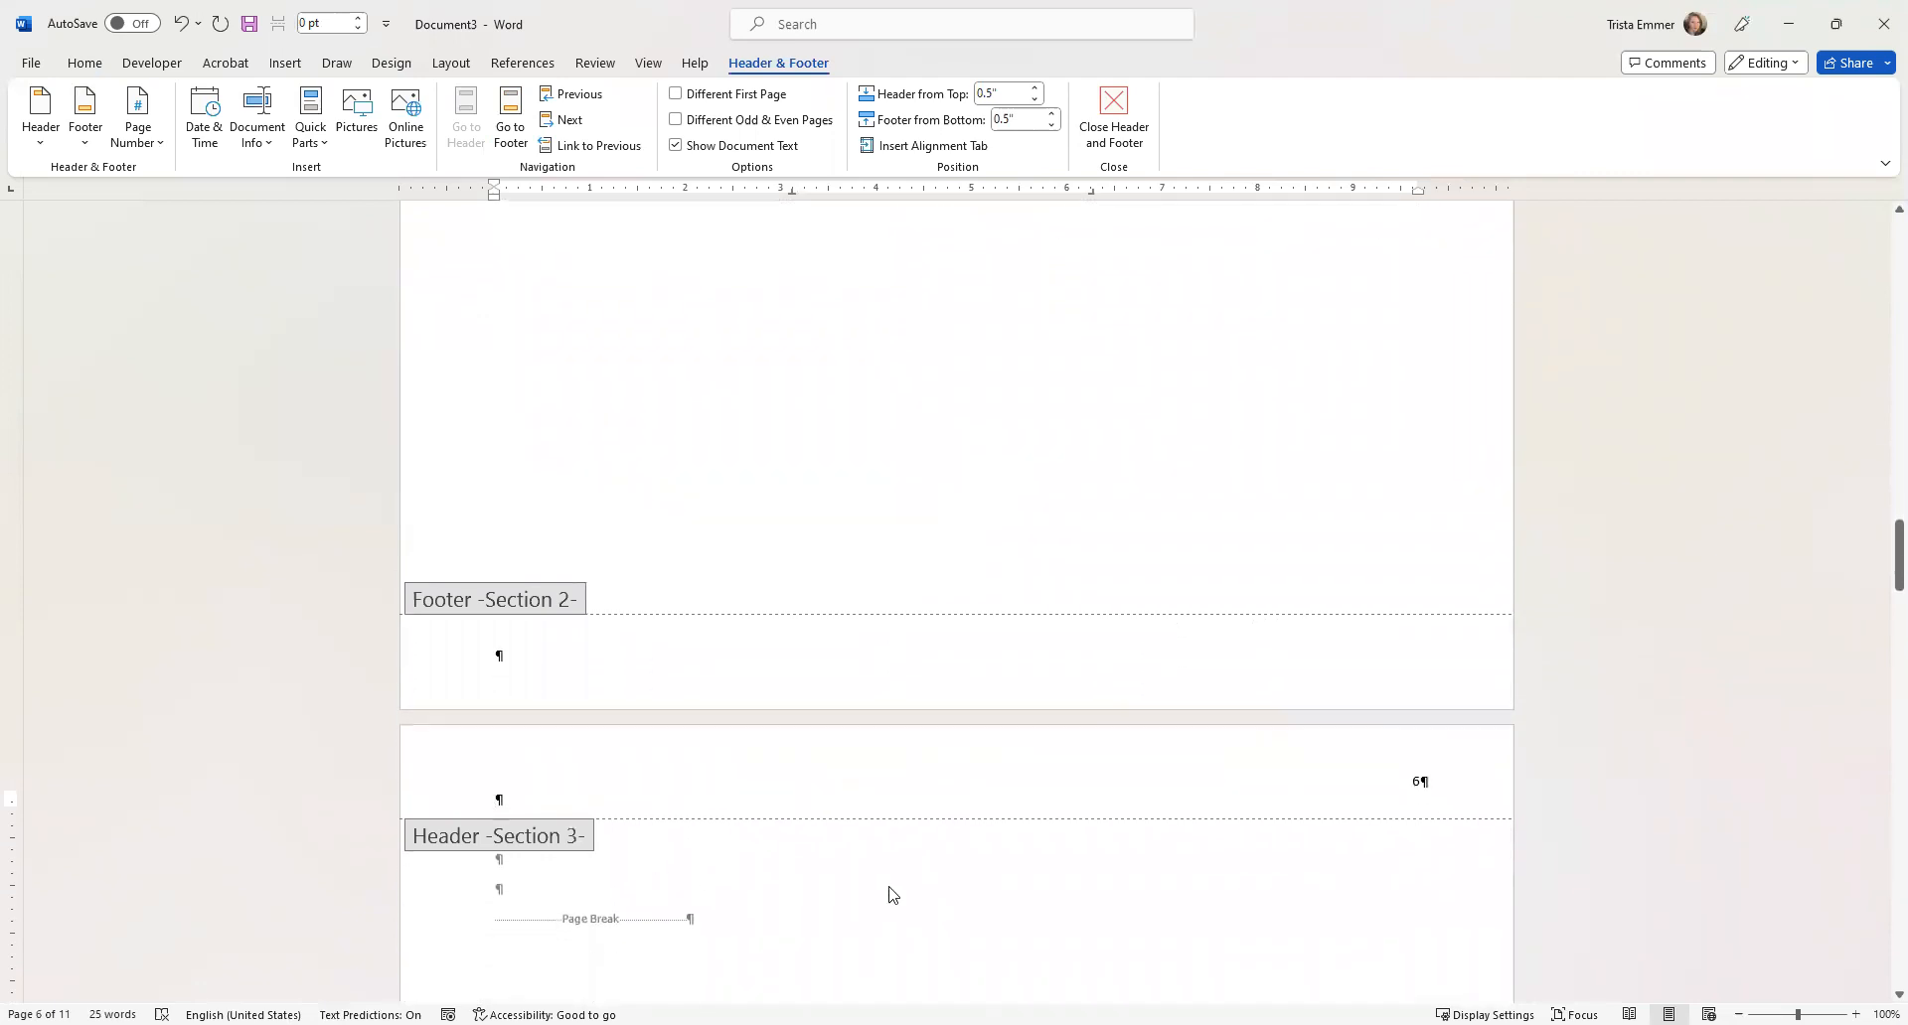
scroll(622, 792, up, 6)
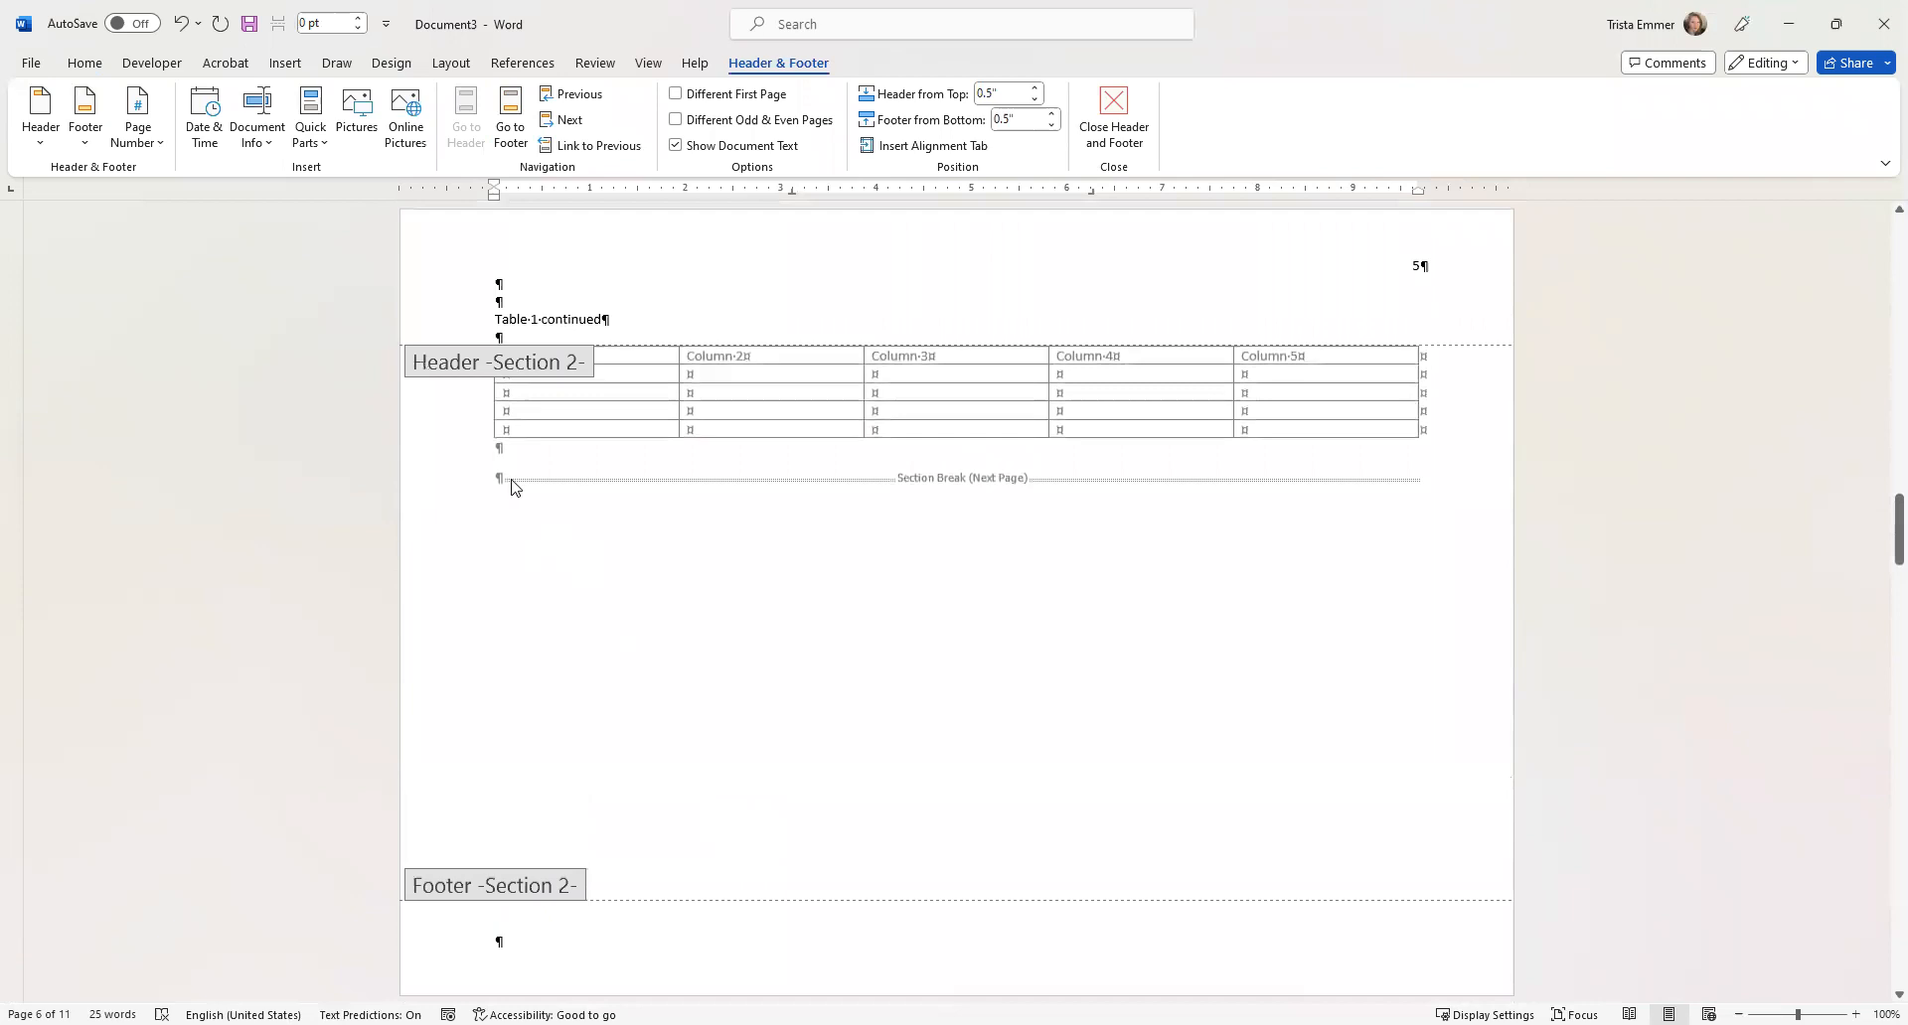
Leave header editing, preview page 5 with formatting marks temporarily hidden, and review the table layout across pages 3 to 5.
double_click(510, 465)
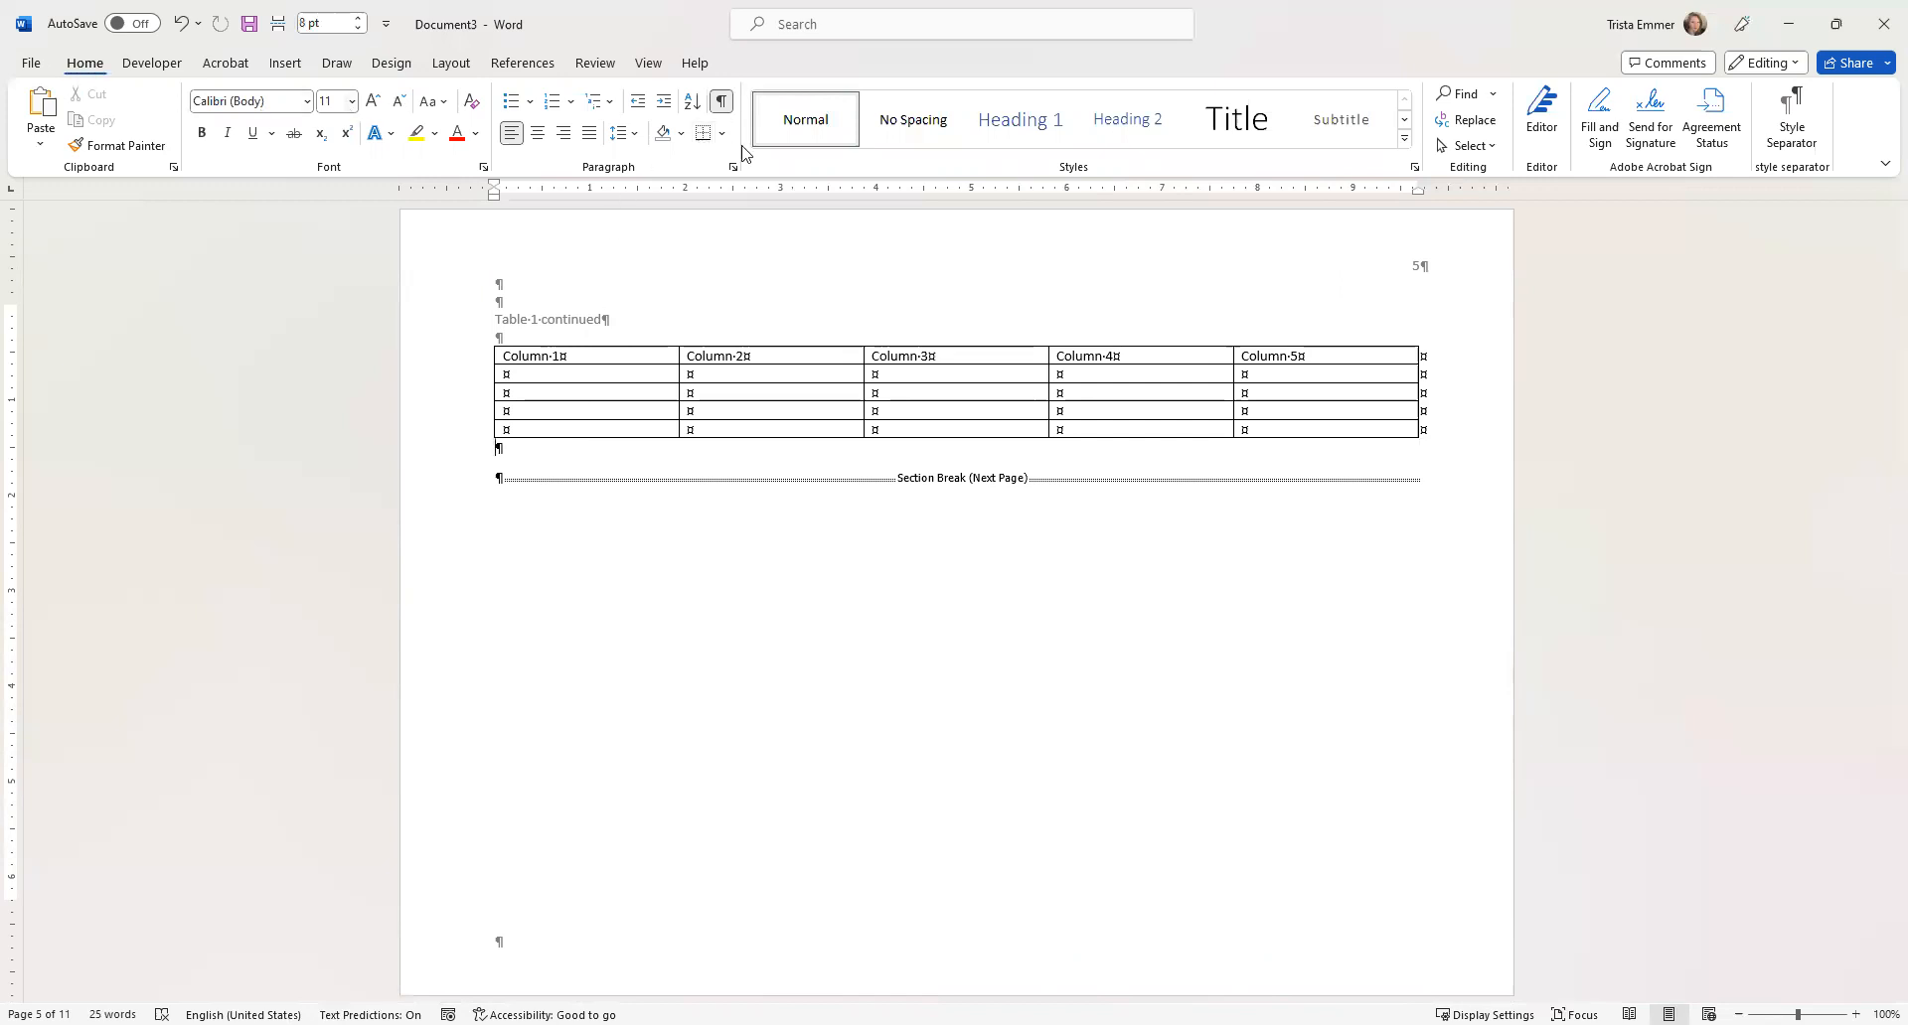
click(722, 102)
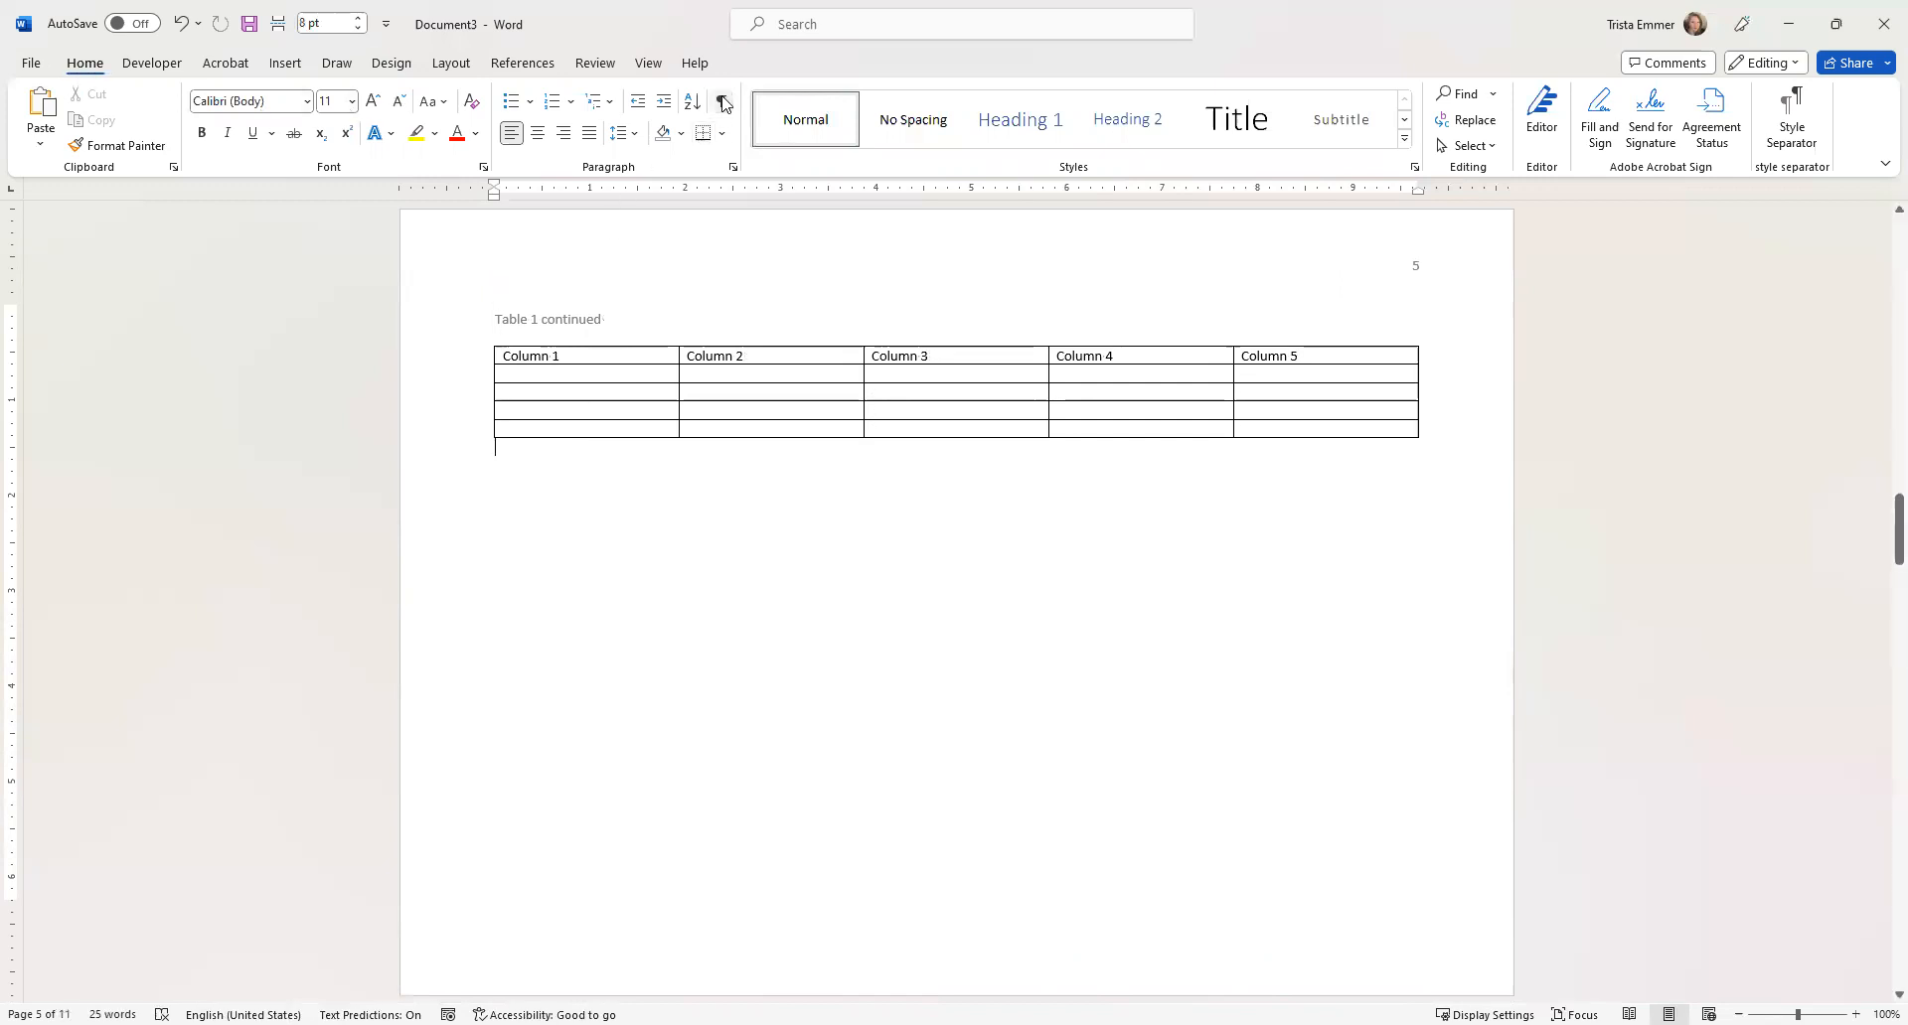
click(723, 102)
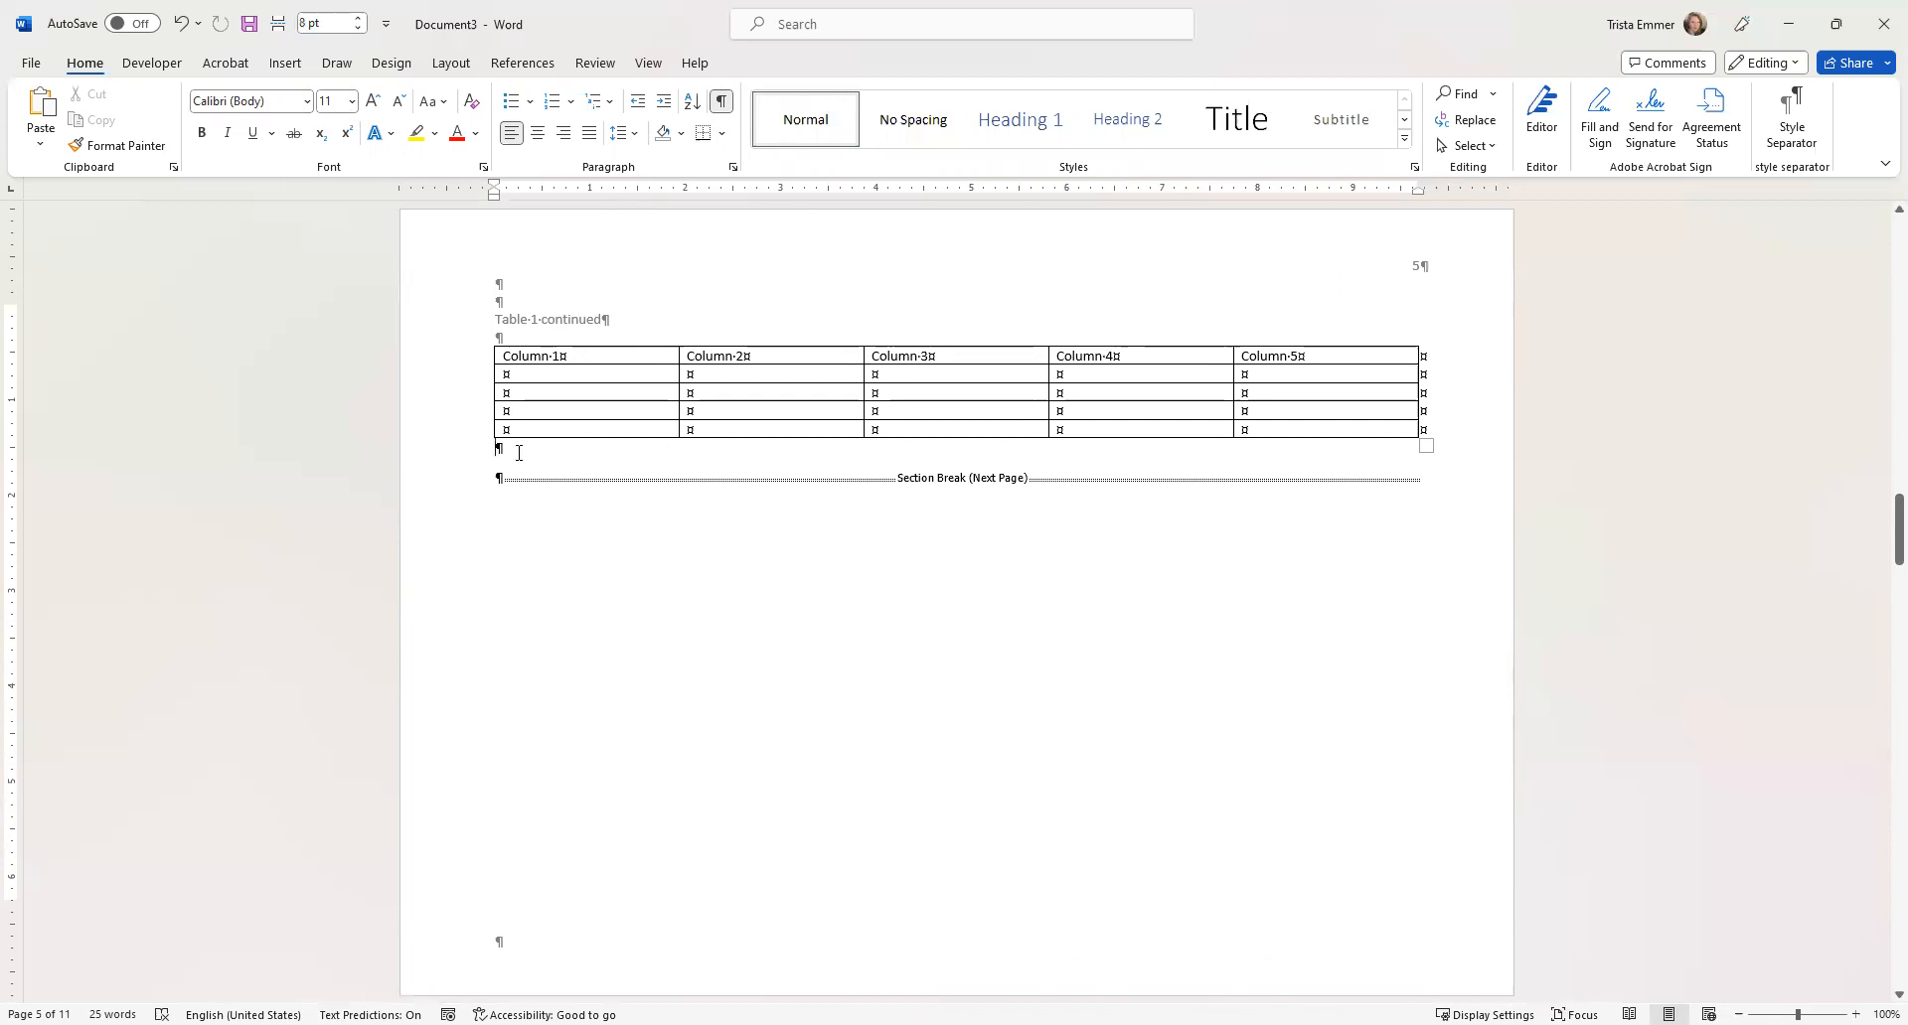
scroll(780, 525, up, 2)
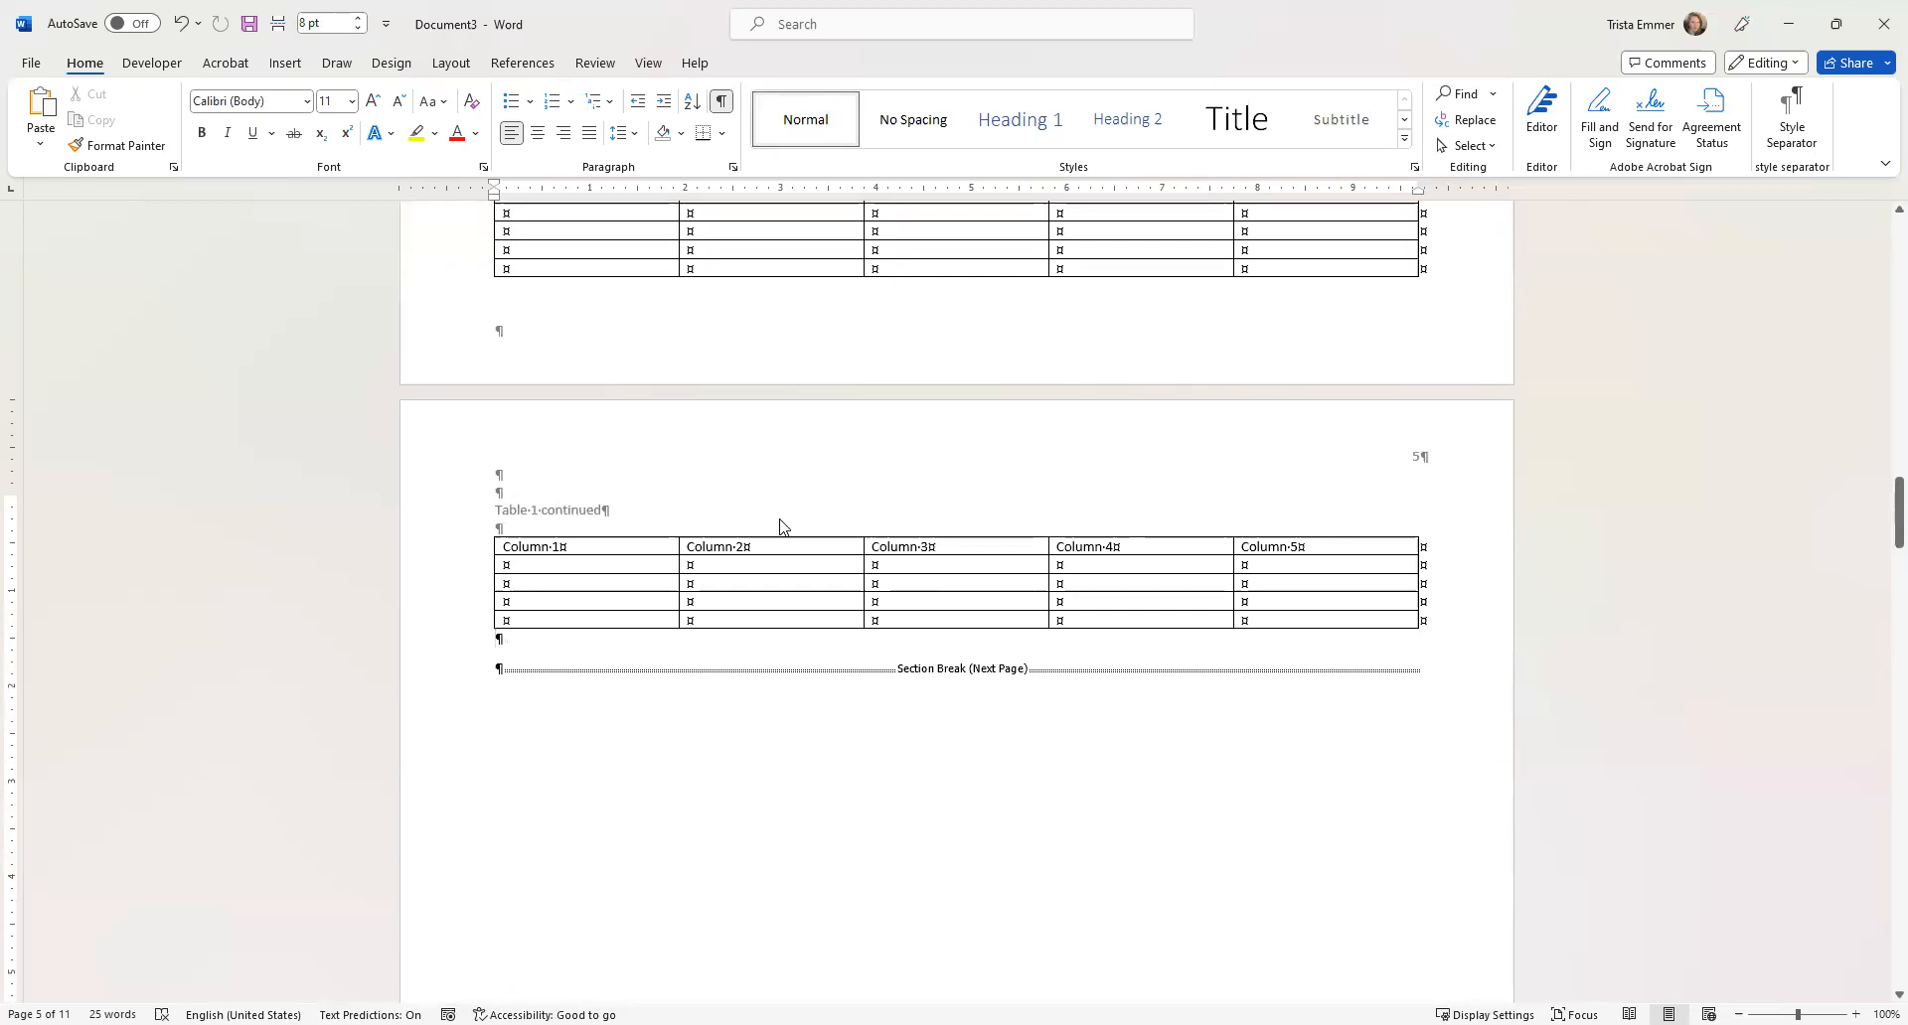
scroll(781, 525, up, 13)
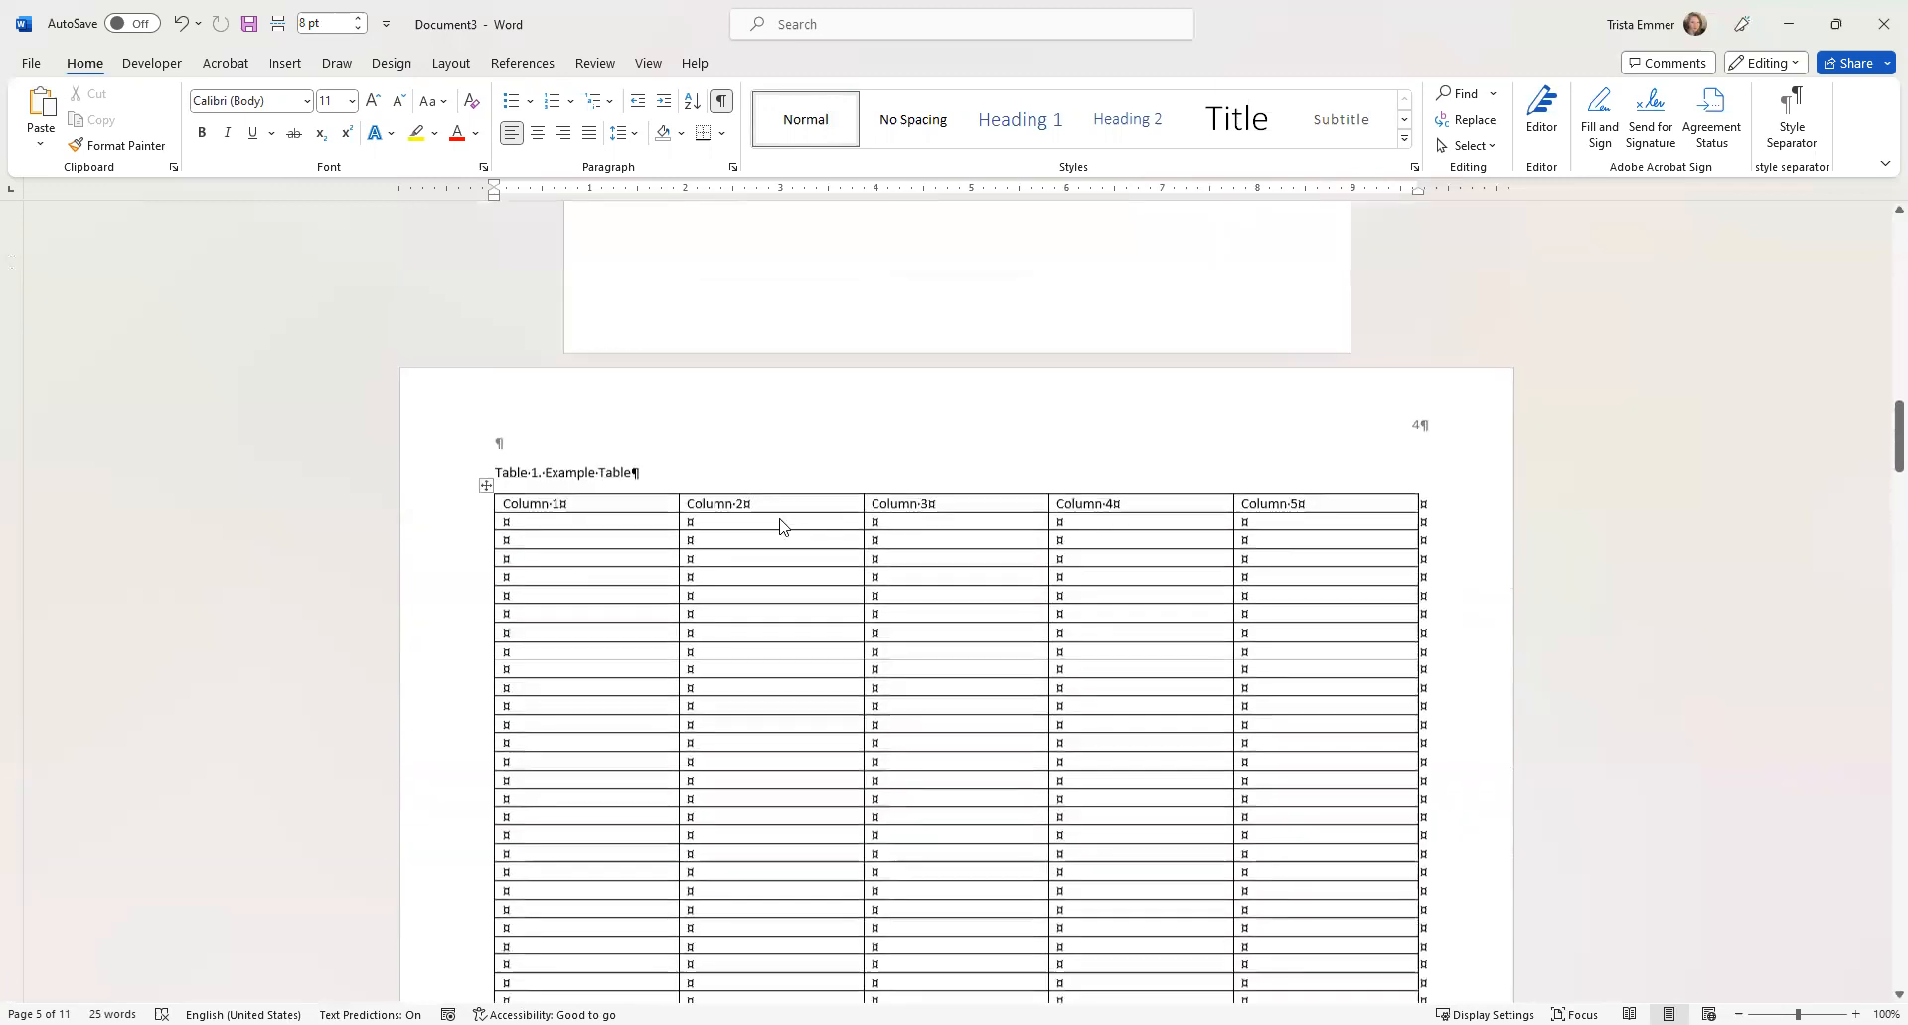
scroll(780, 518, up, 7)
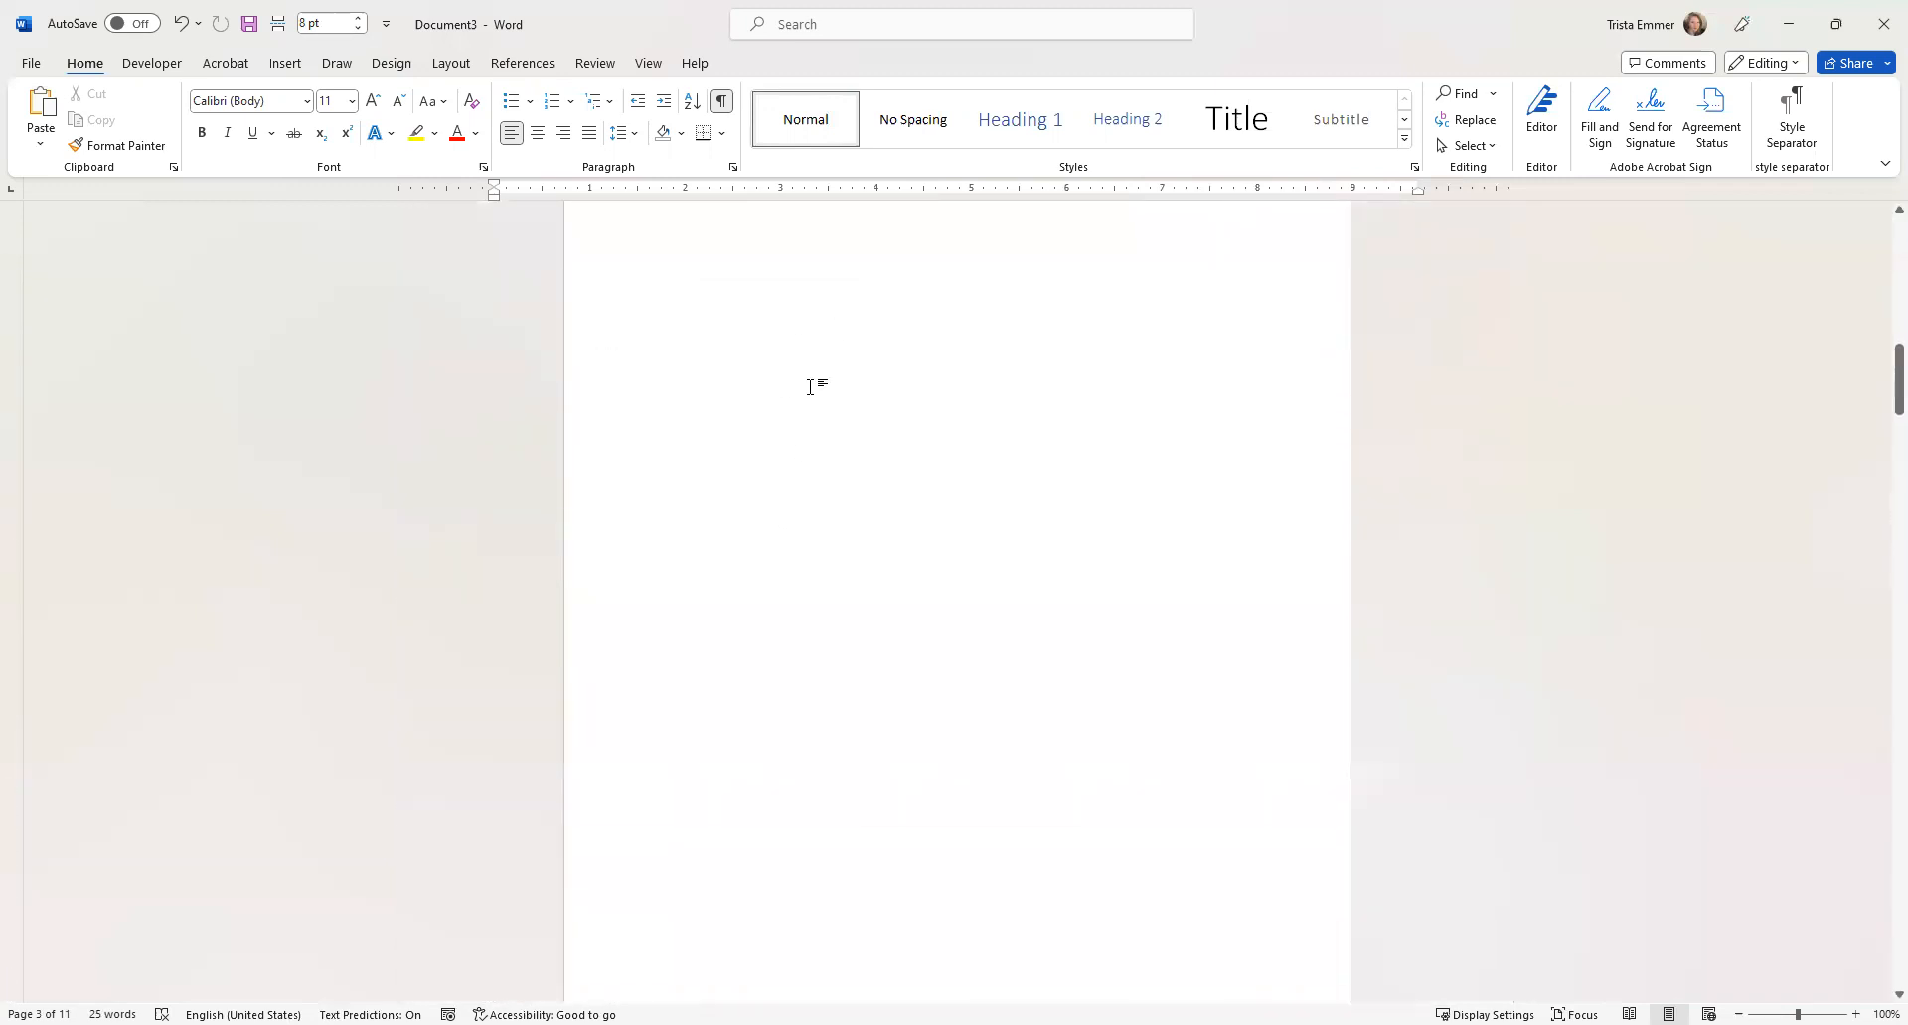
scroll(850, 587, down, 9)
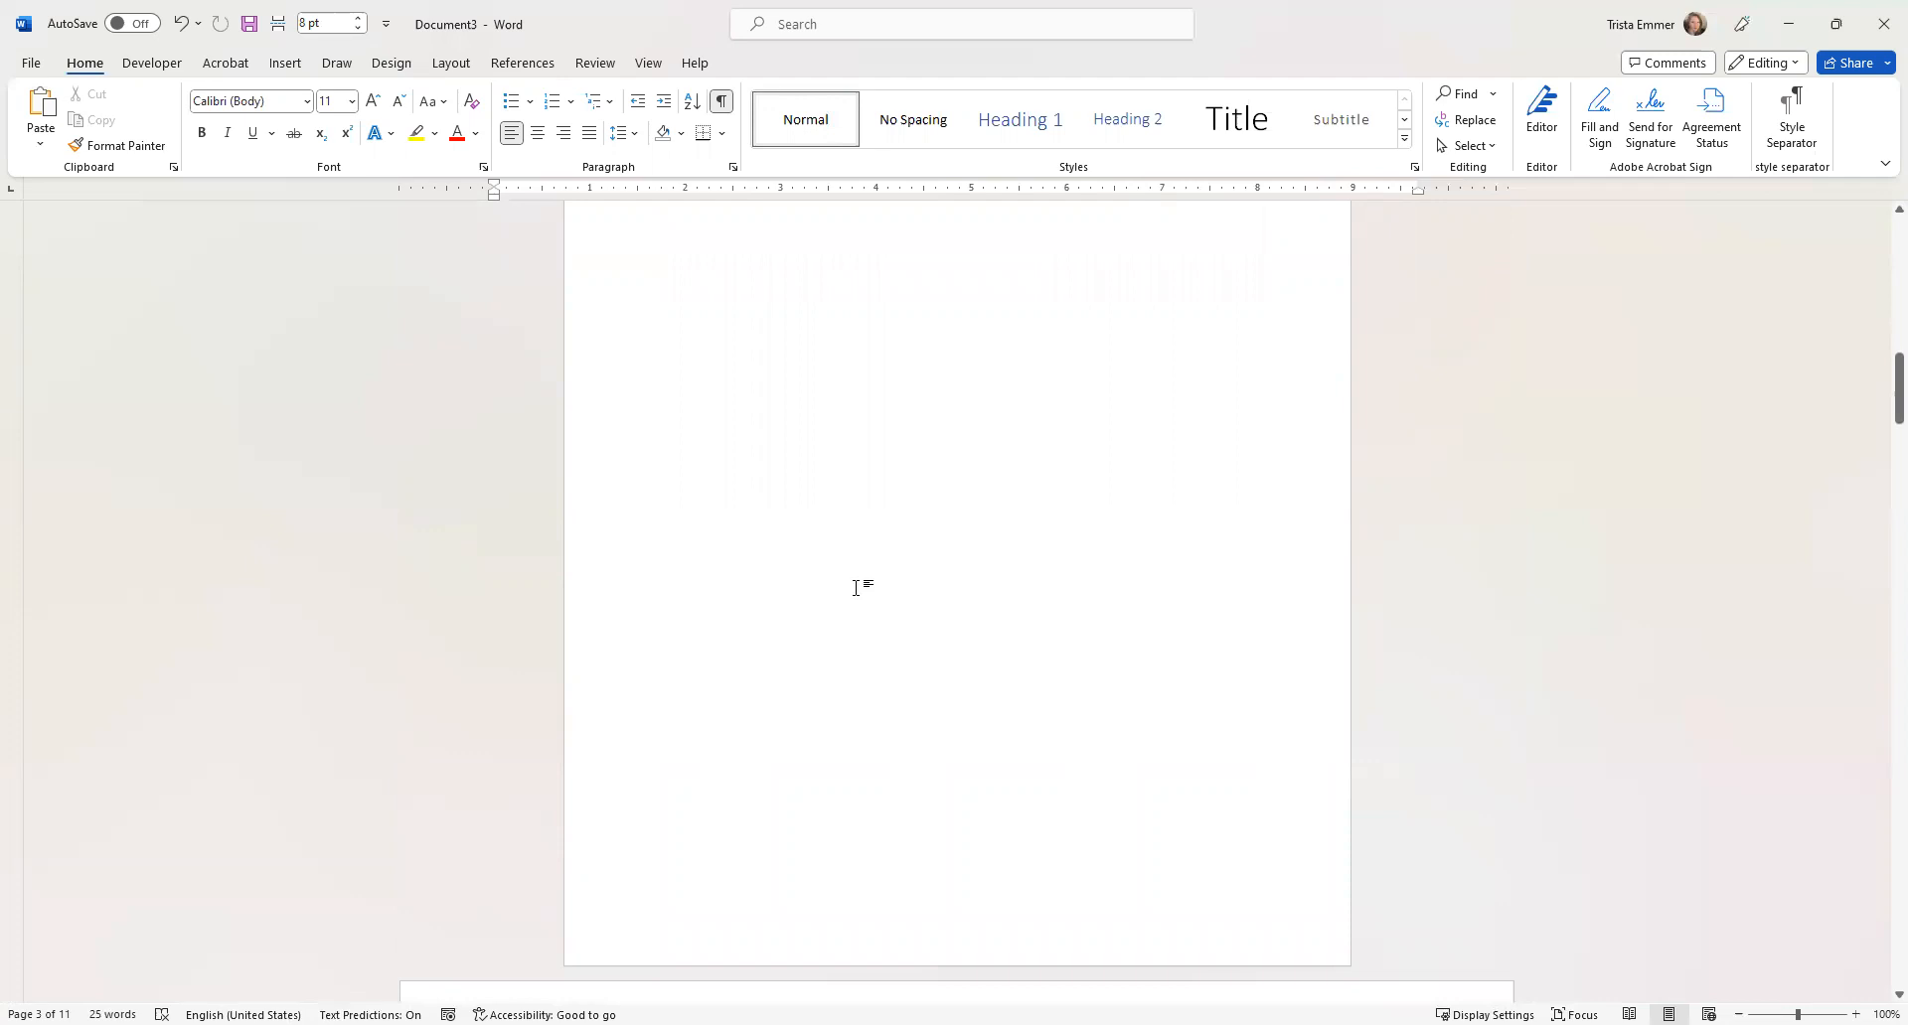
scroll(857, 587, down, 14)
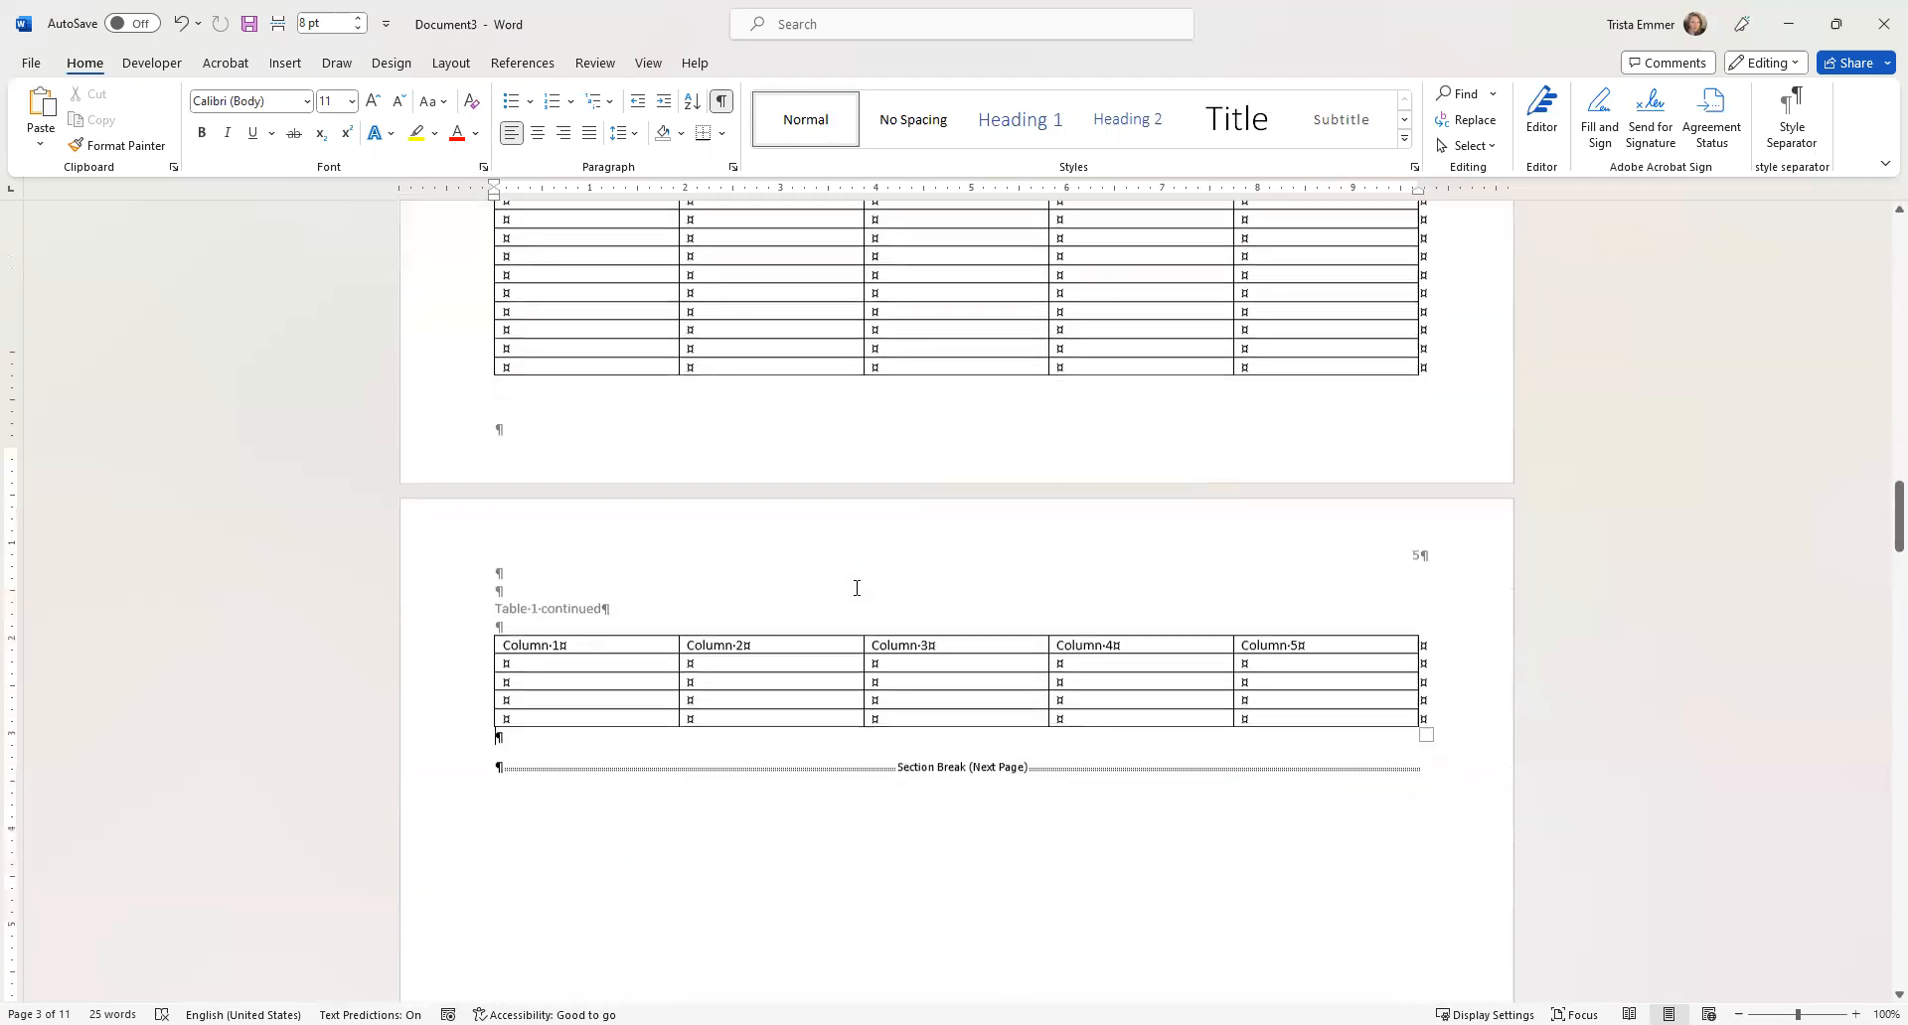